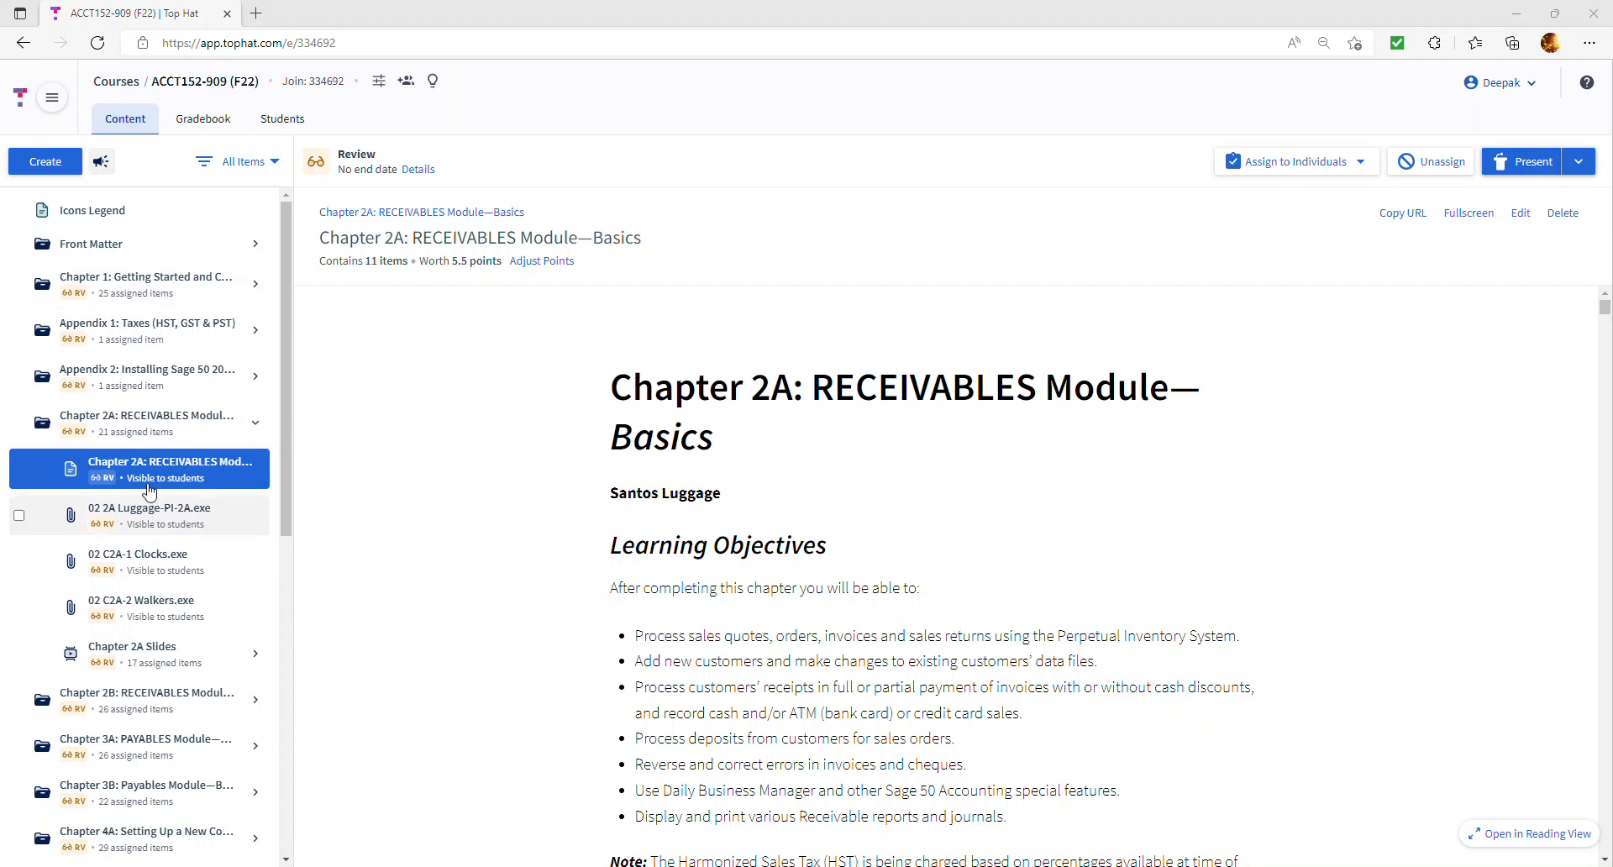
Download the attachment 02 2A Luggage-PI-2A.exe from the Chapter 2A: RECEIVABLES Module folder
click(128, 529)
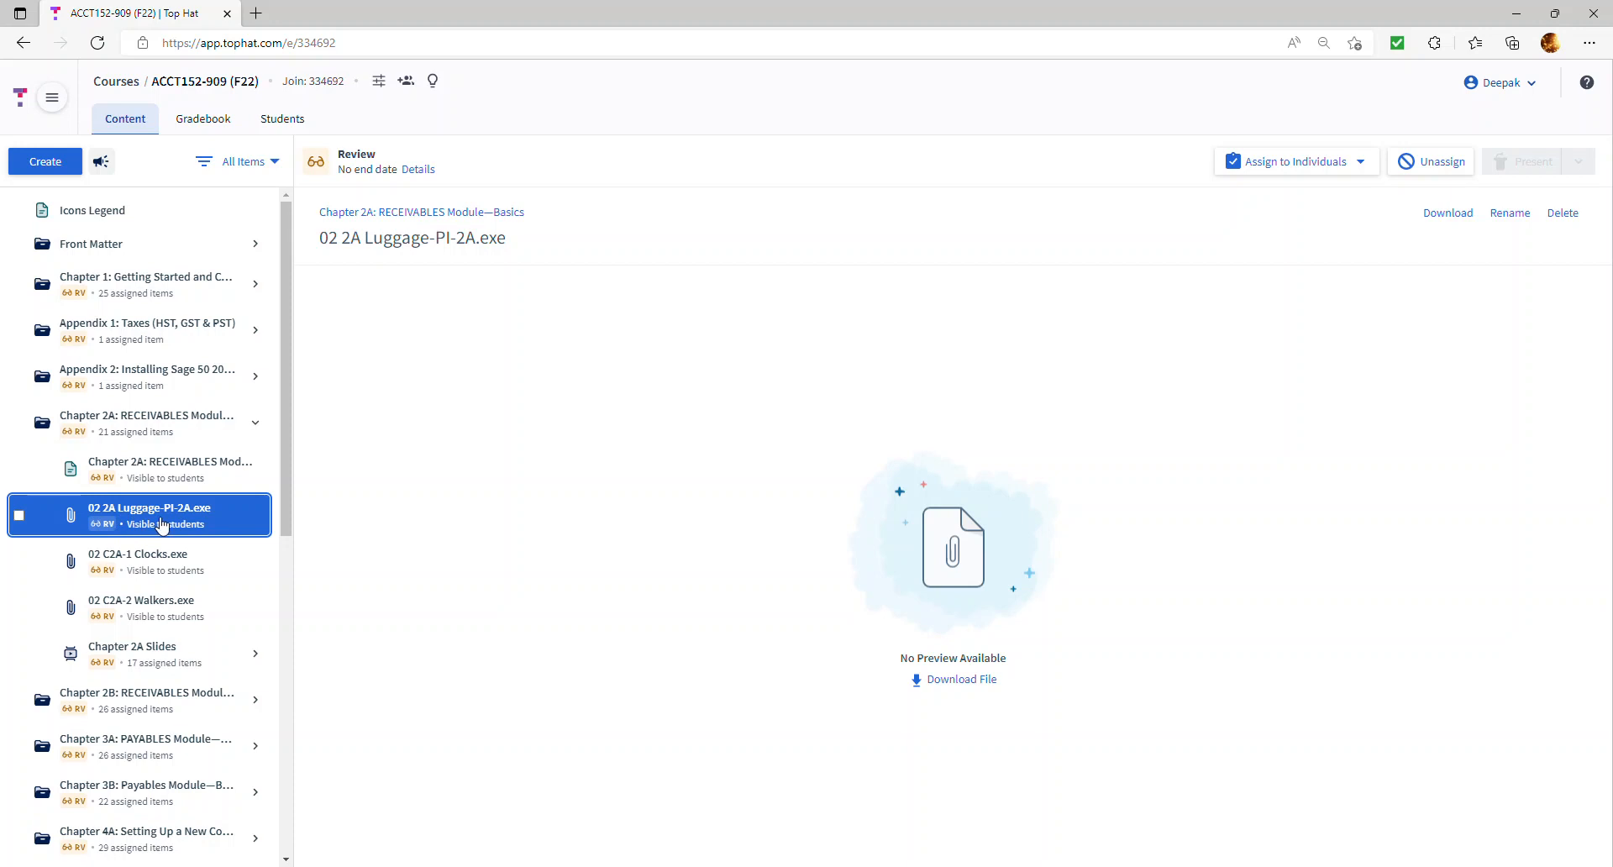
click(977, 681)
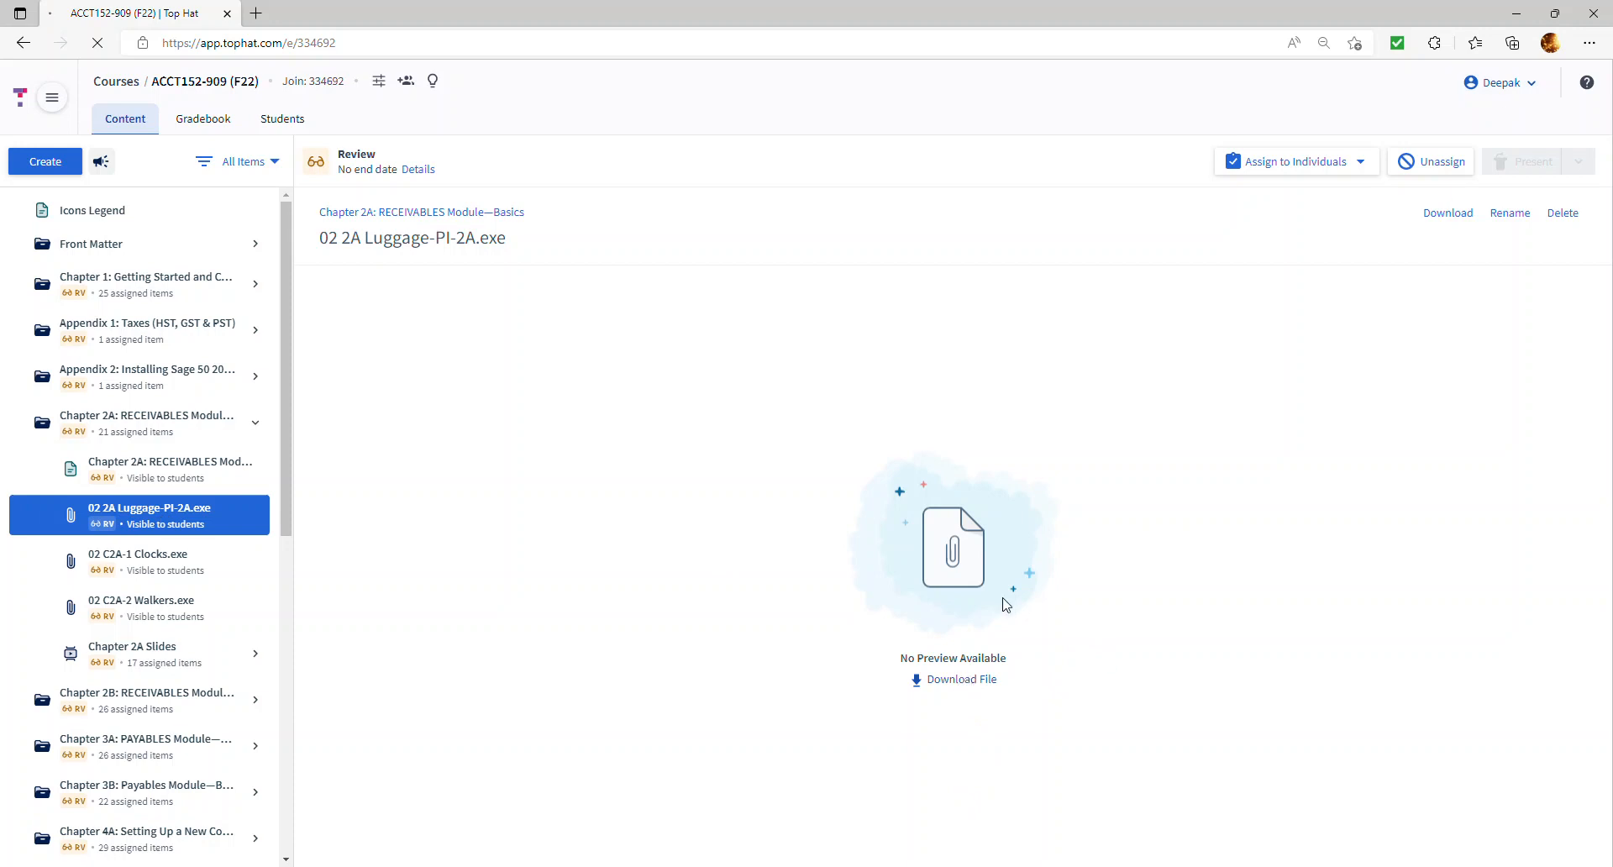
click(952, 685)
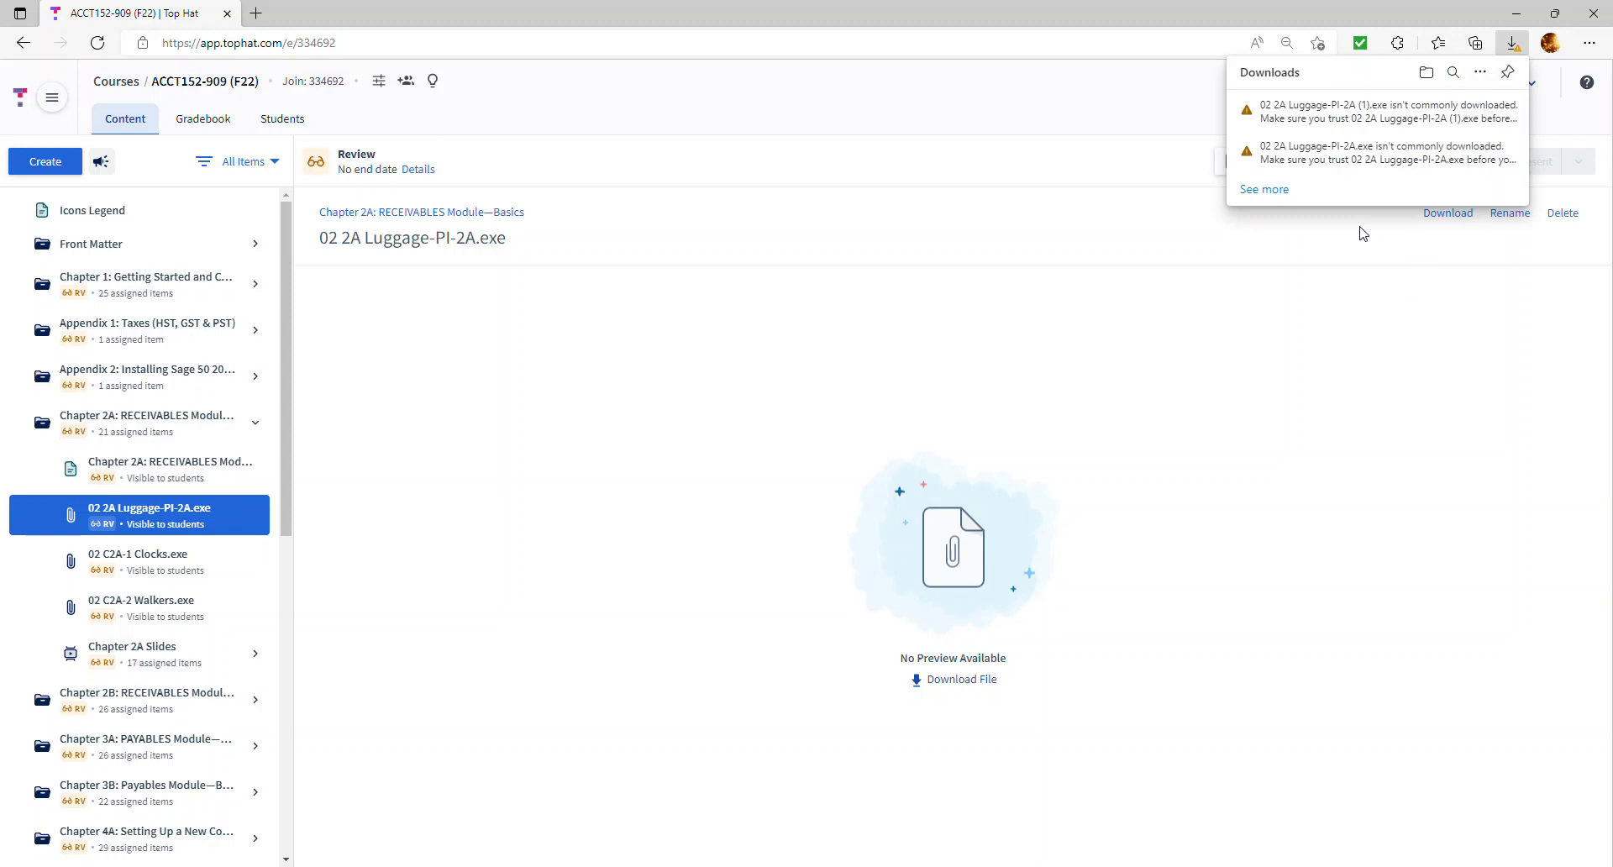
Keep the flagged download 02 2A Luggage-PI-2A (1).exe despite the browser's security warning
mouse_move(1459, 113)
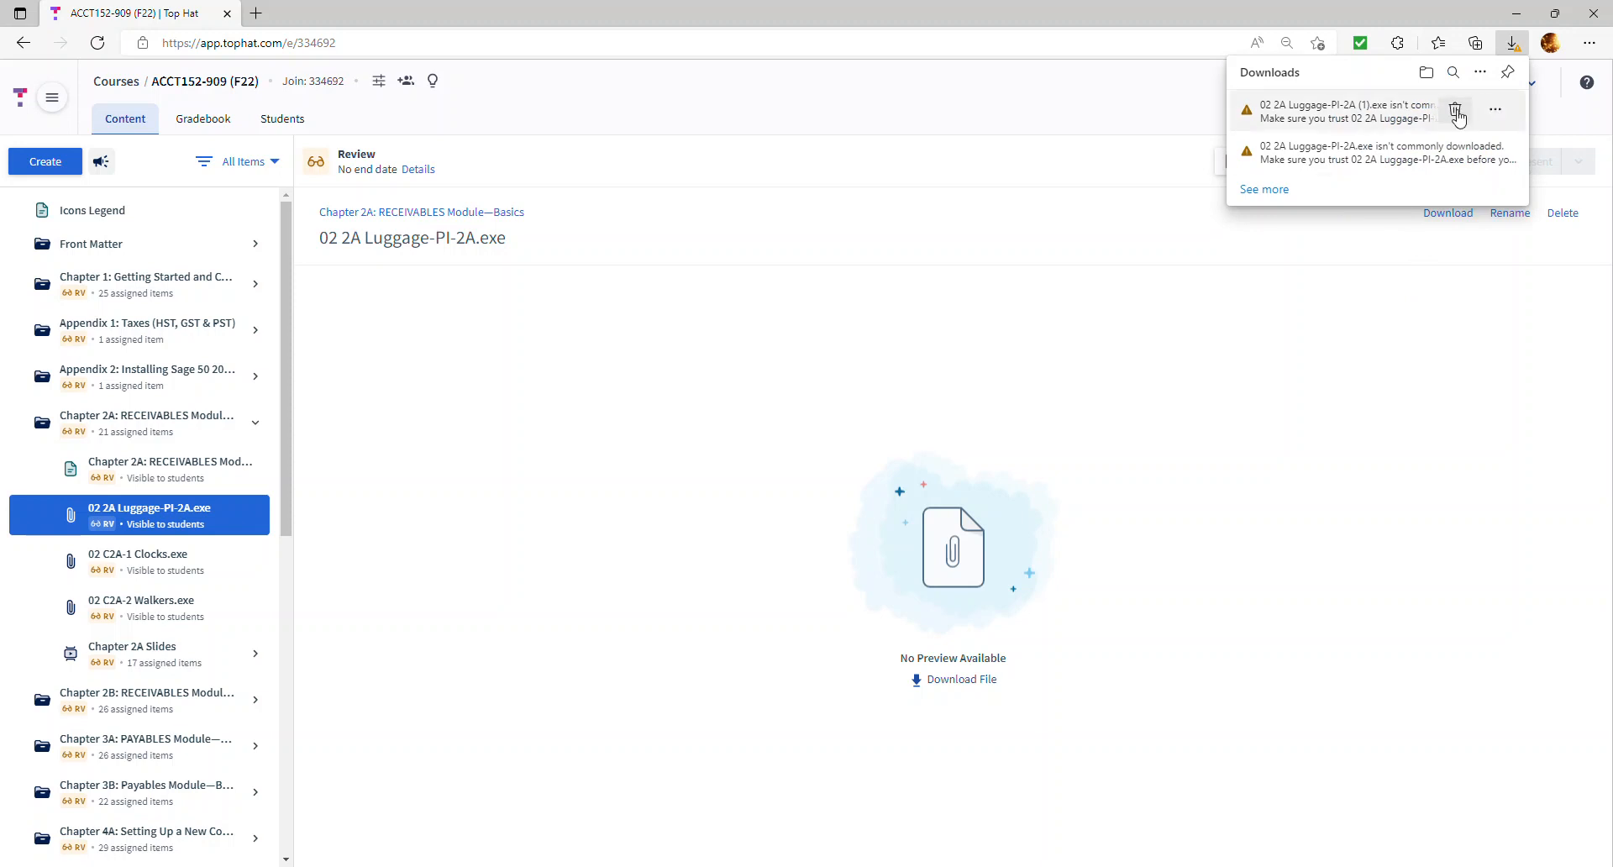
click(1496, 112)
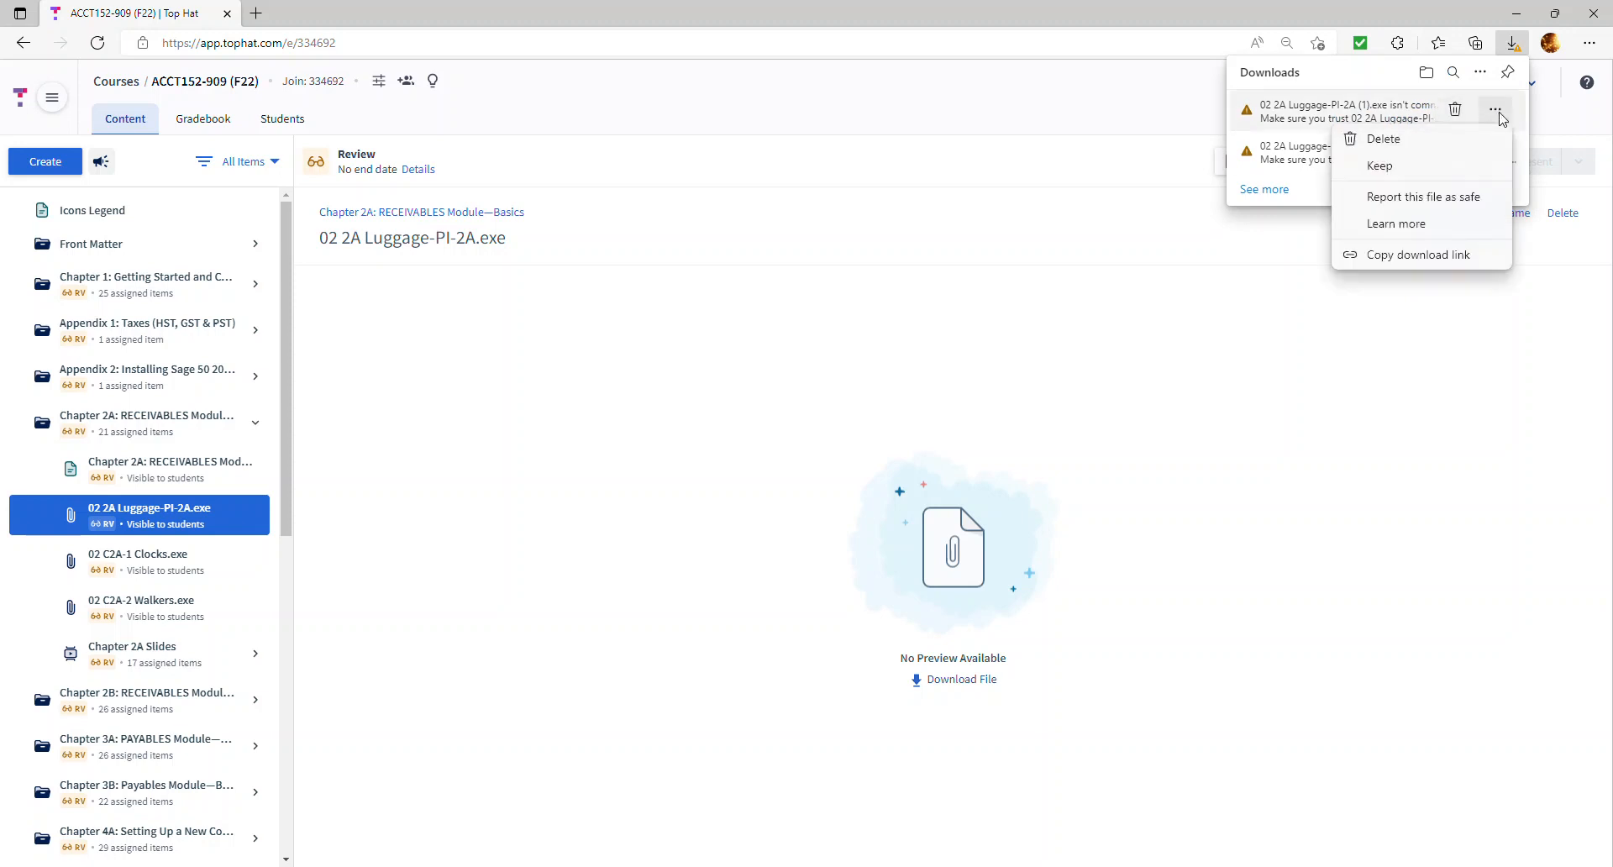
click(1377, 168)
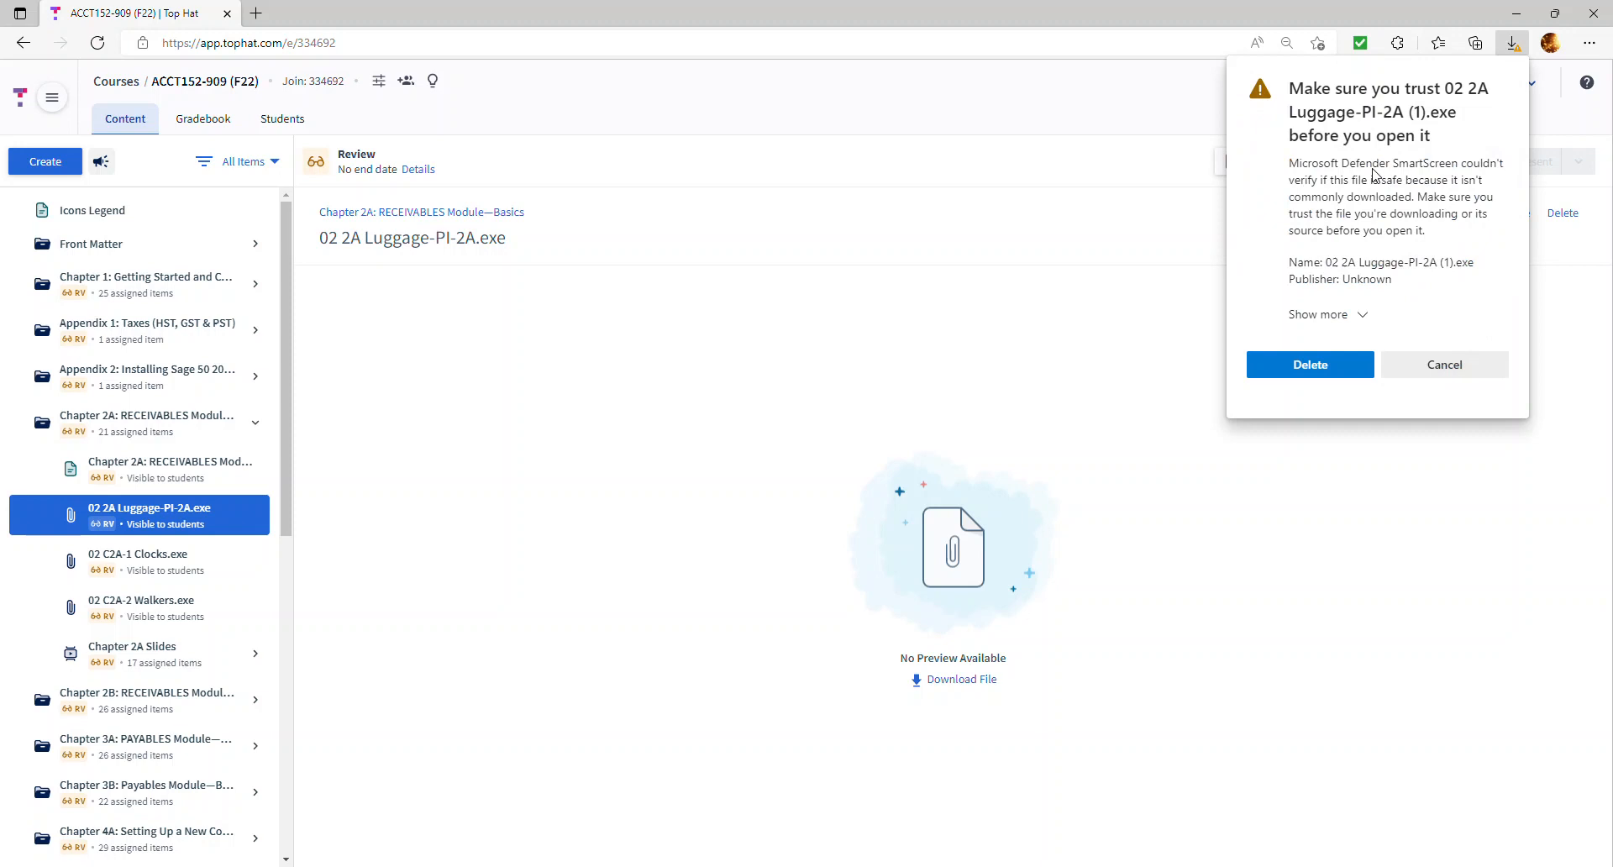
click(1356, 318)
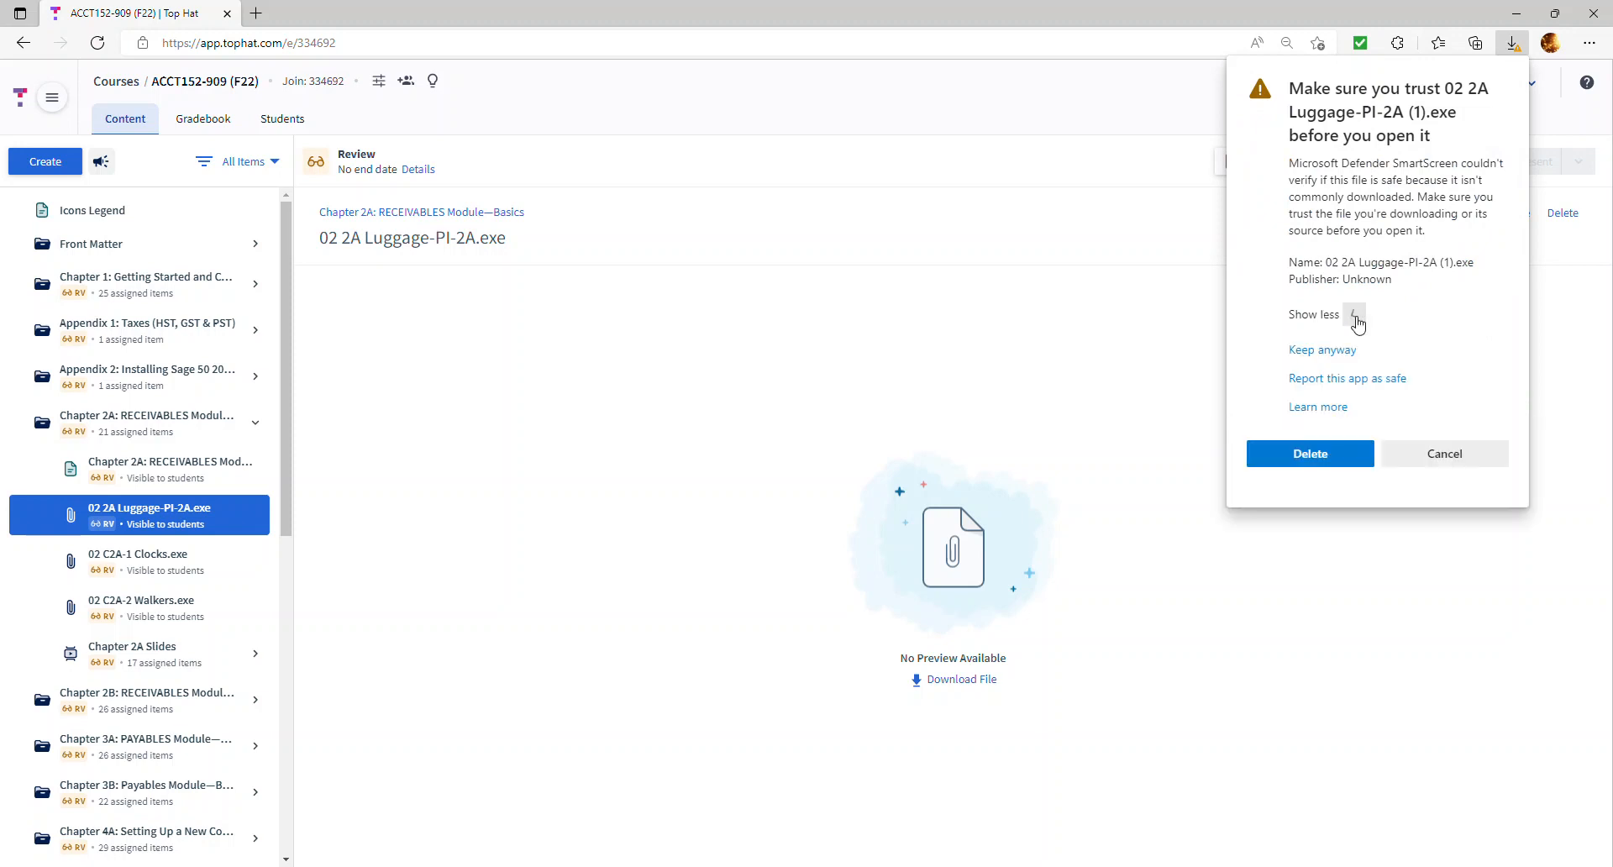
click(1323, 353)
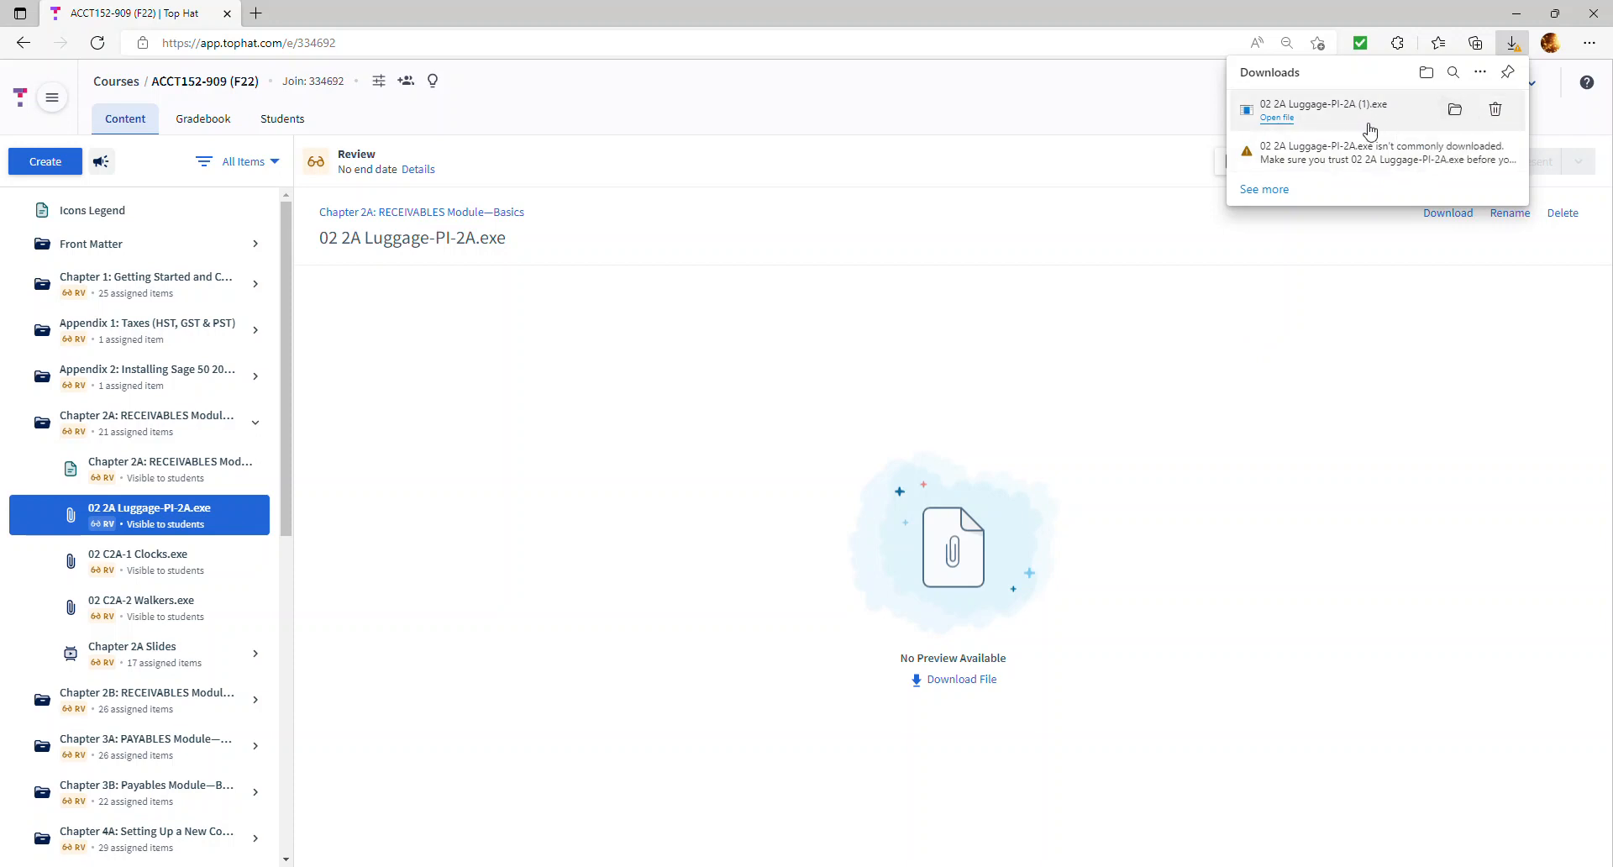
Run the downloaded 02 2A Luggage-PI-2A (1).exe from its folder and set the unzip destination to C:\ACCT_152_2022_Fall\1.Chapter_Database_Files
click(1459, 124)
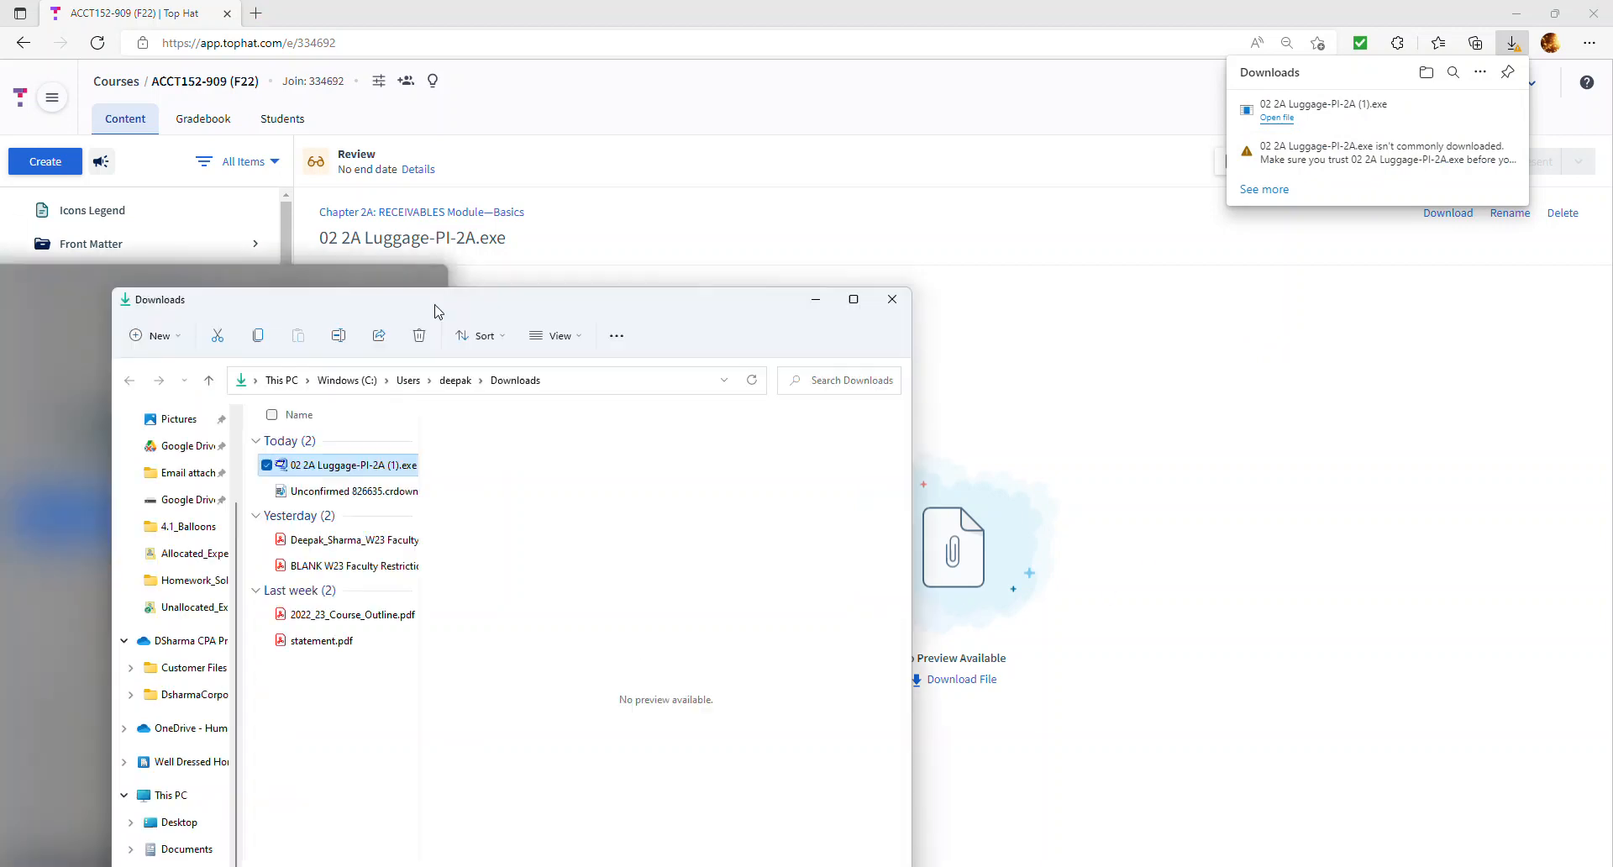
double_click(724, 317)
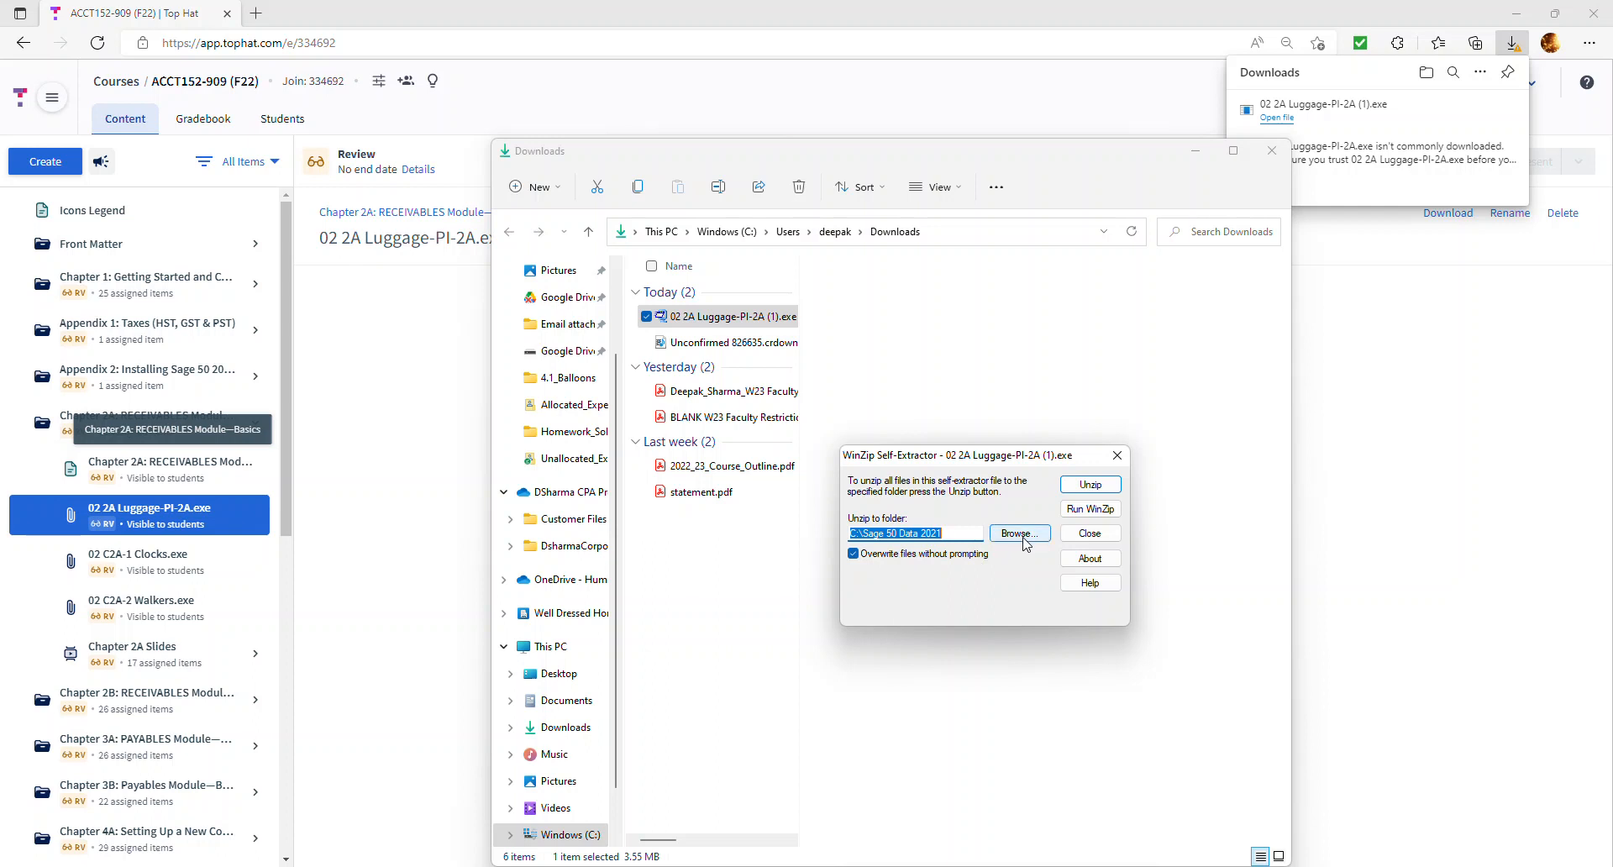
click(1020, 535)
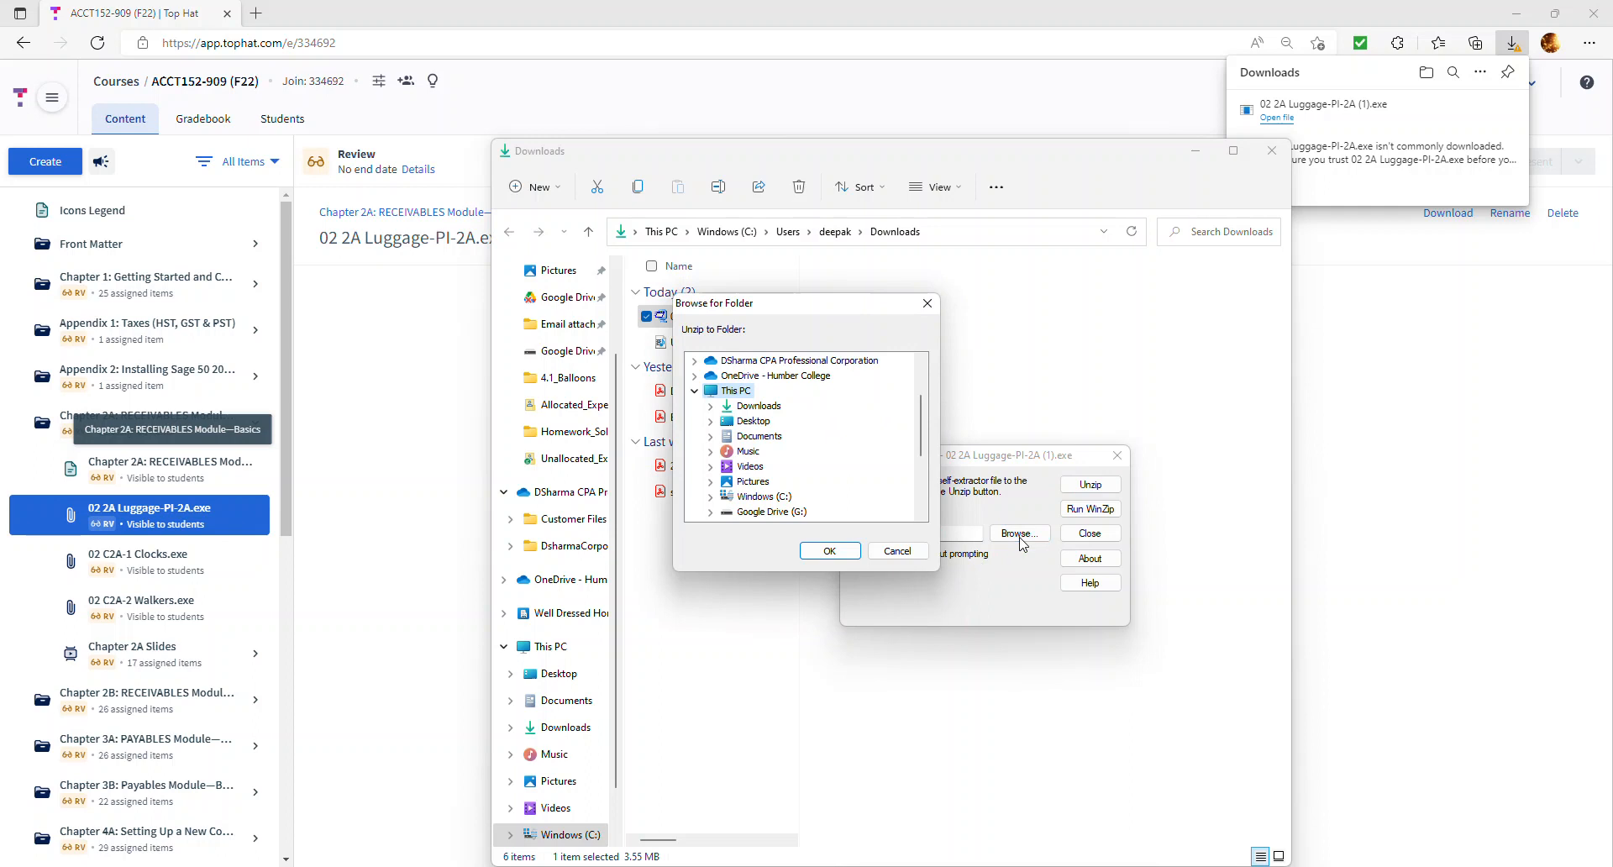
scroll(927, 440, down, 1)
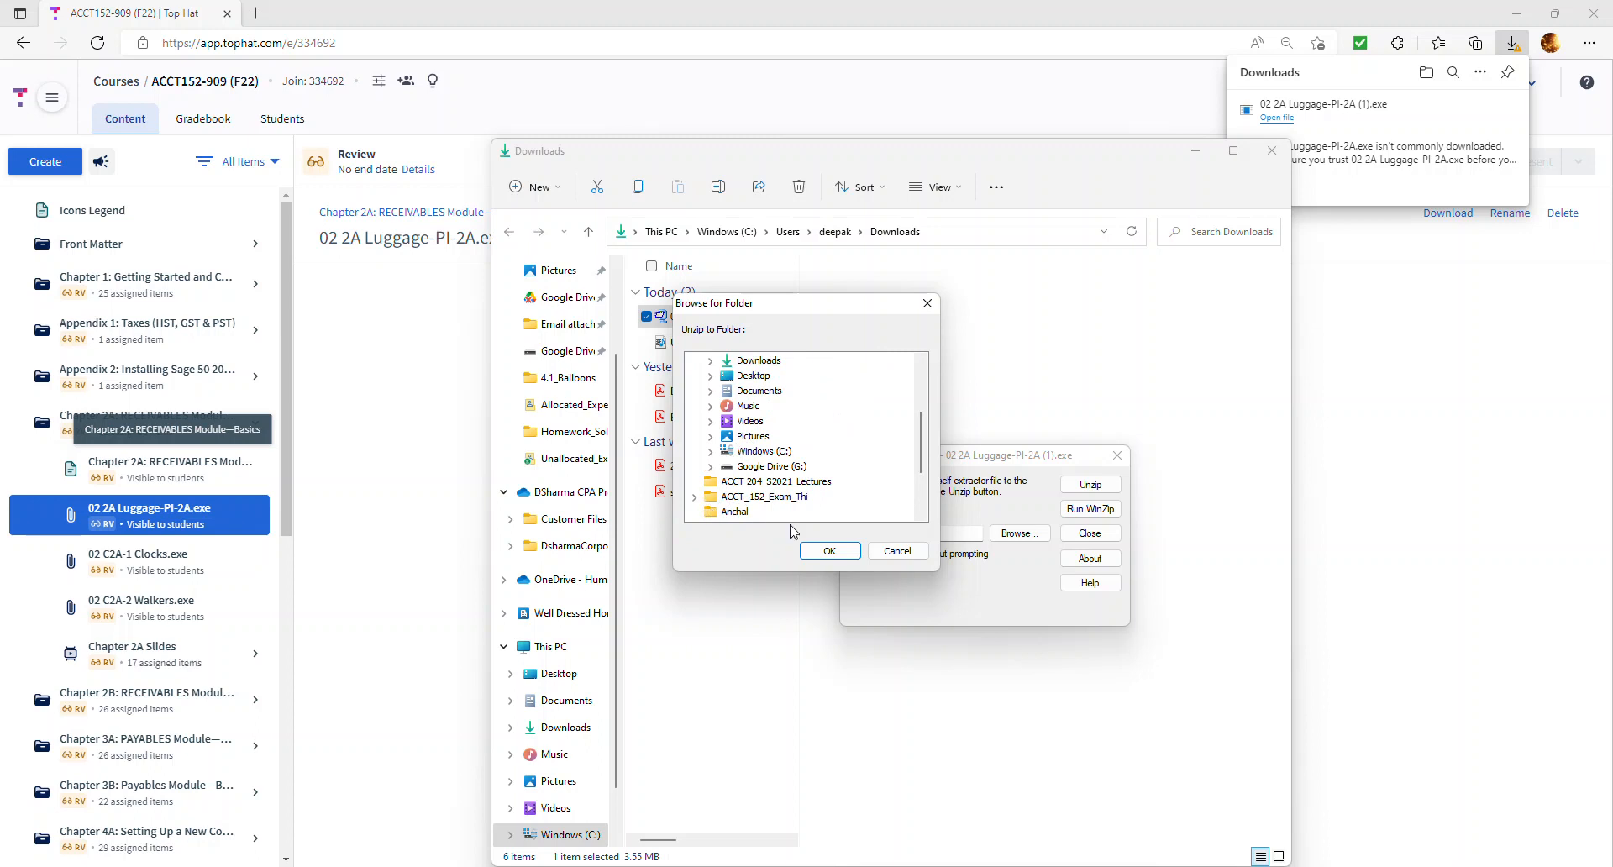
click(711, 452)
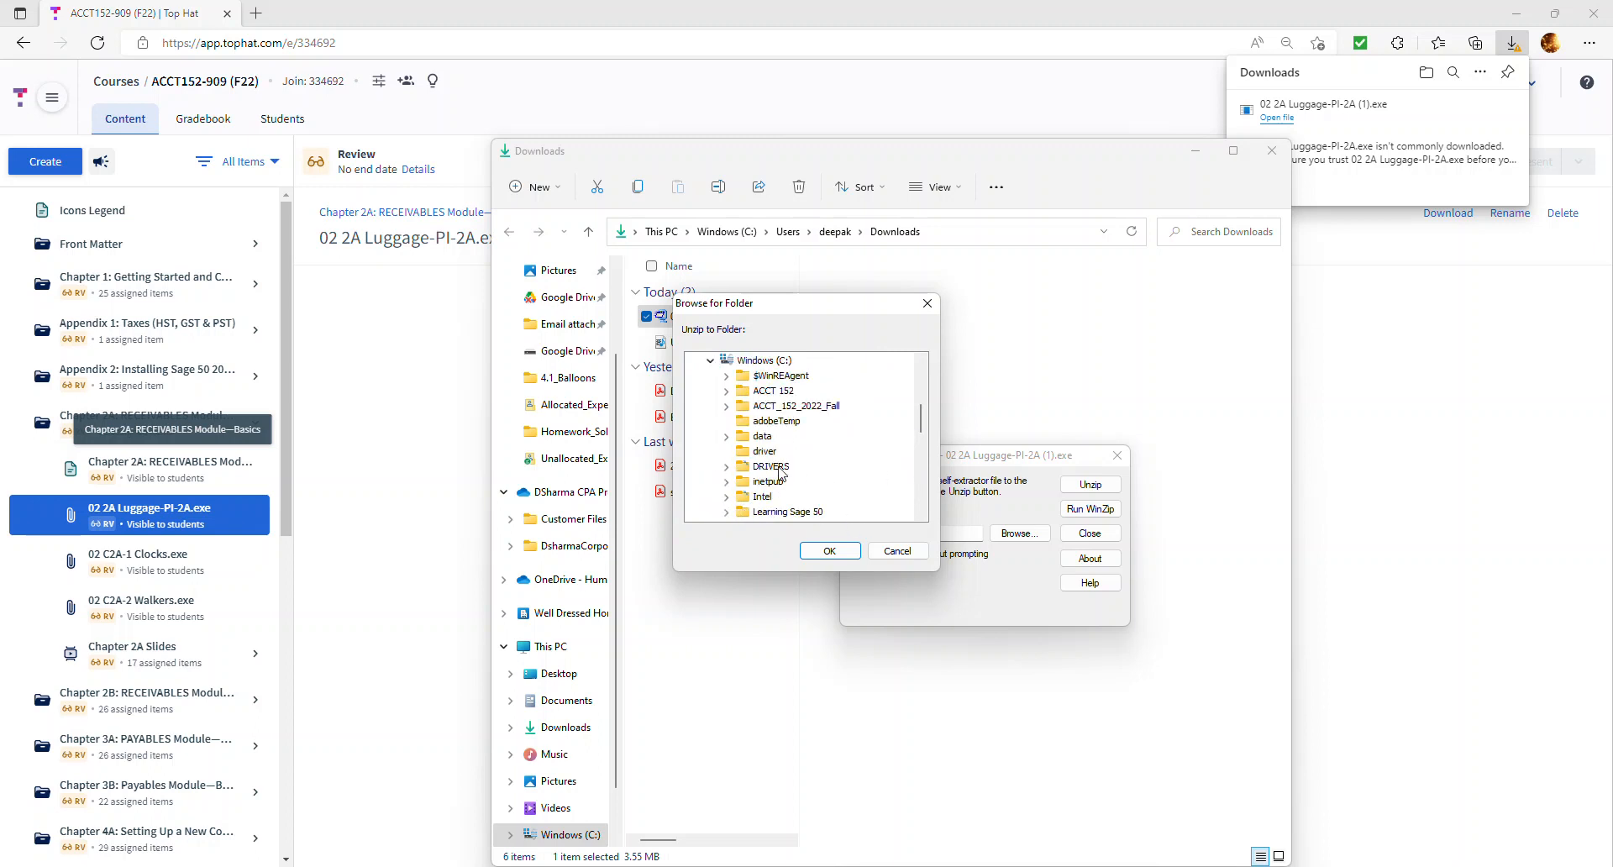
click(727, 406)
click(817, 424)
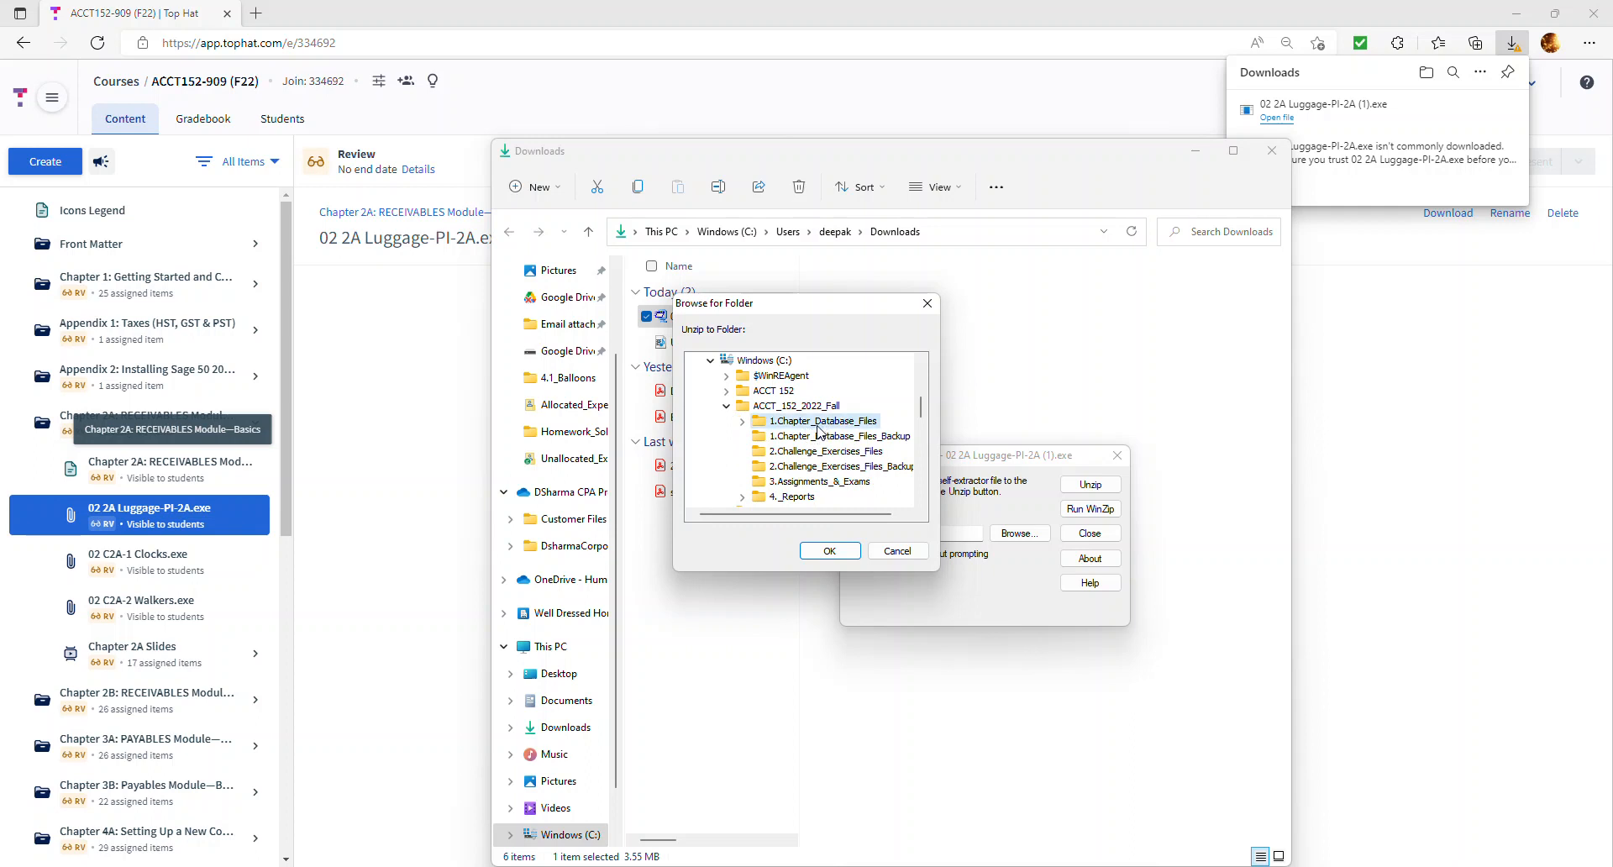
click(743, 422)
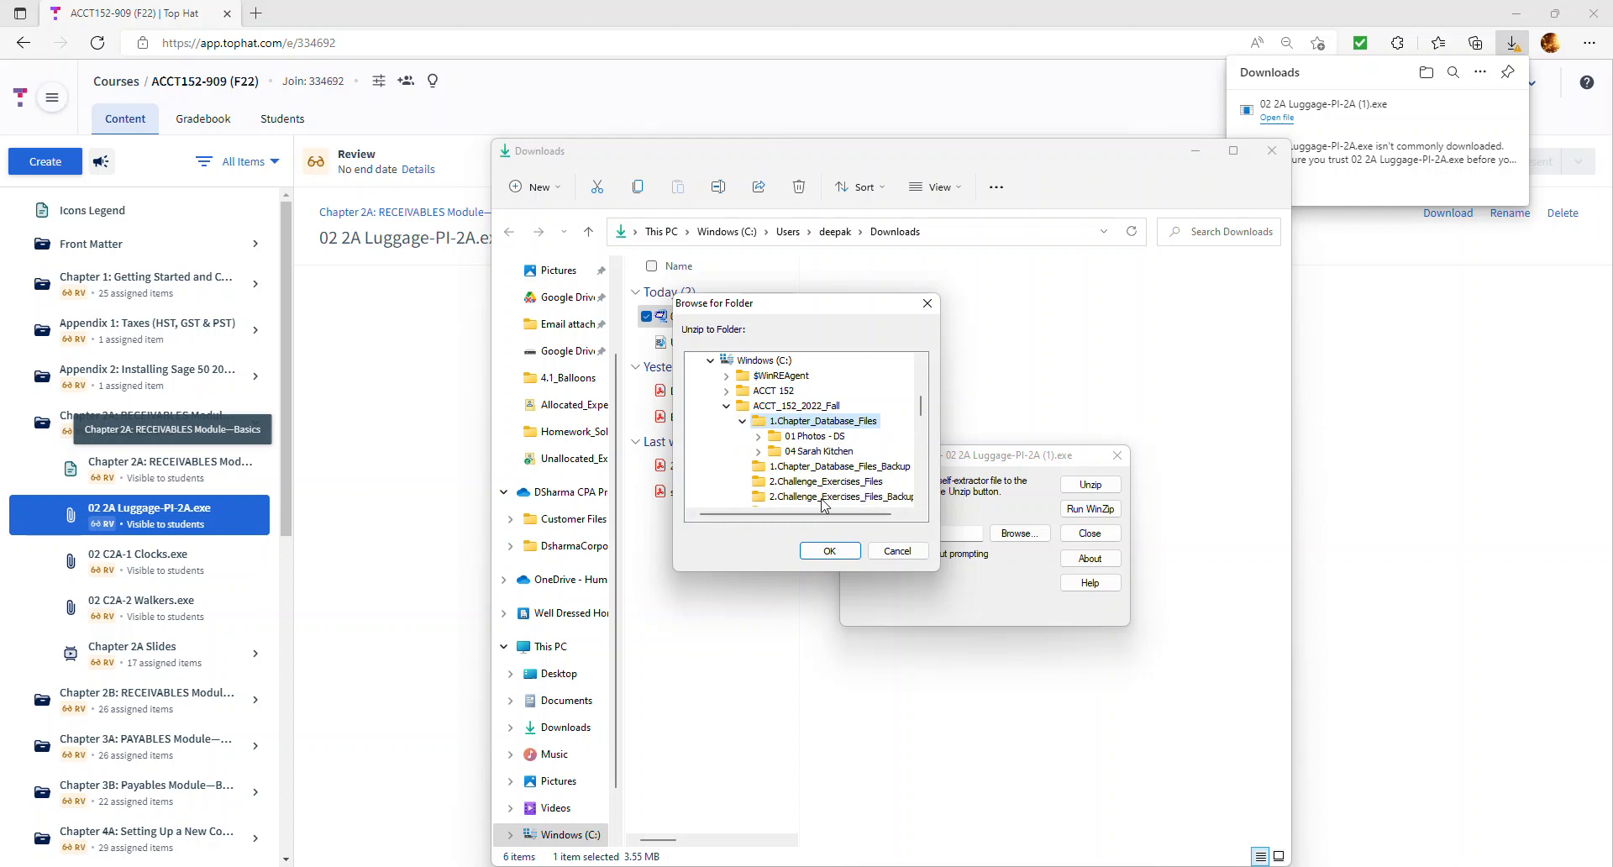
click(859, 553)
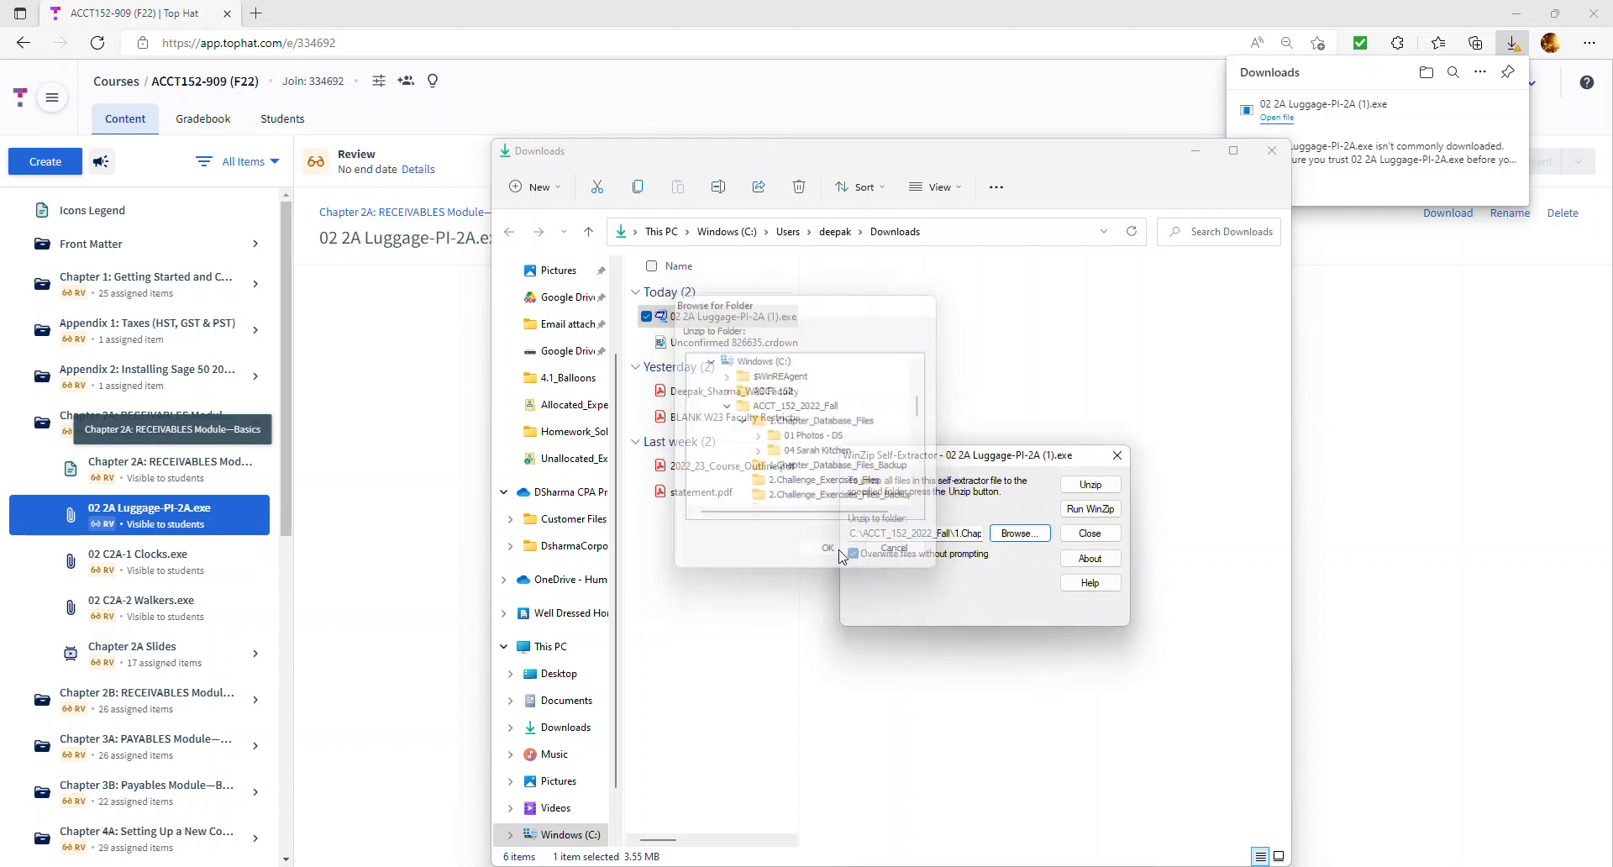
Unzip the files into the chosen folder, and close the self-extractor and the Downloads window
click(1090, 484)
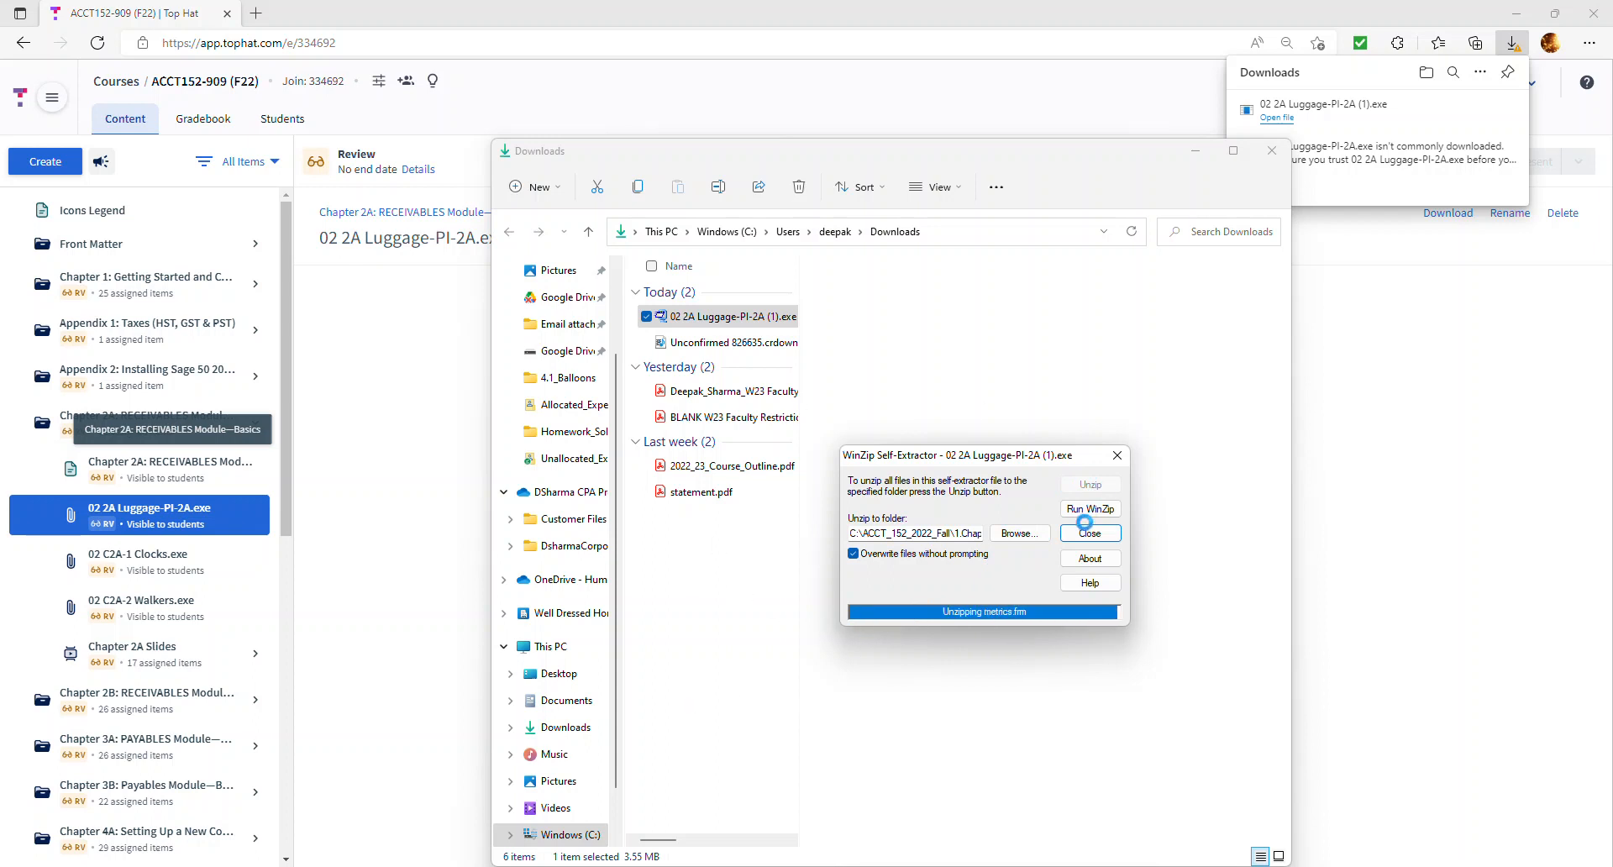
click(851, 491)
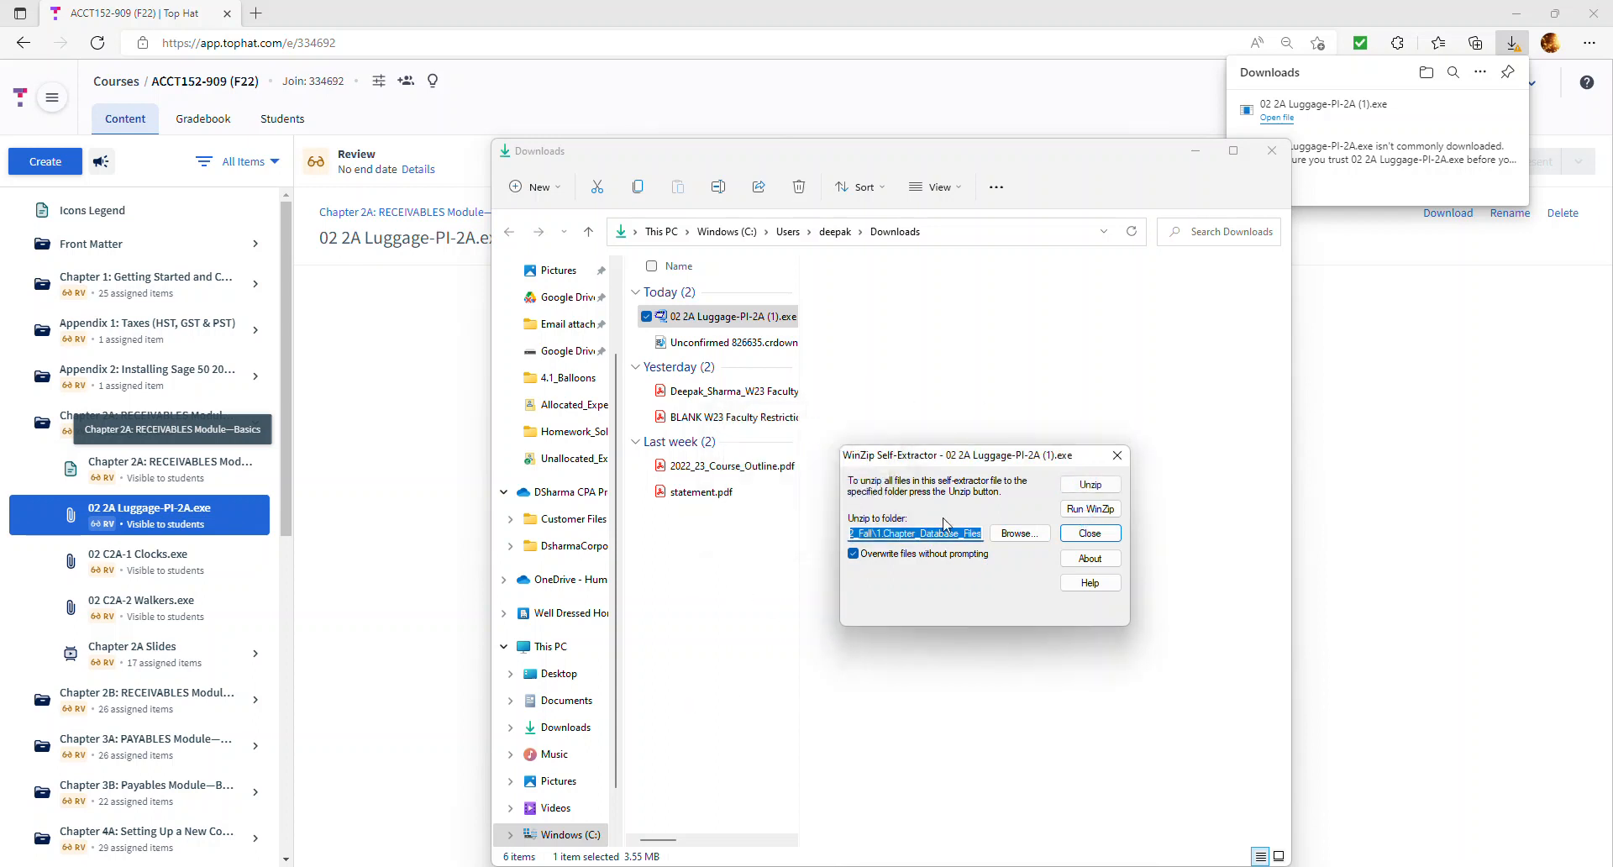
click(1092, 535)
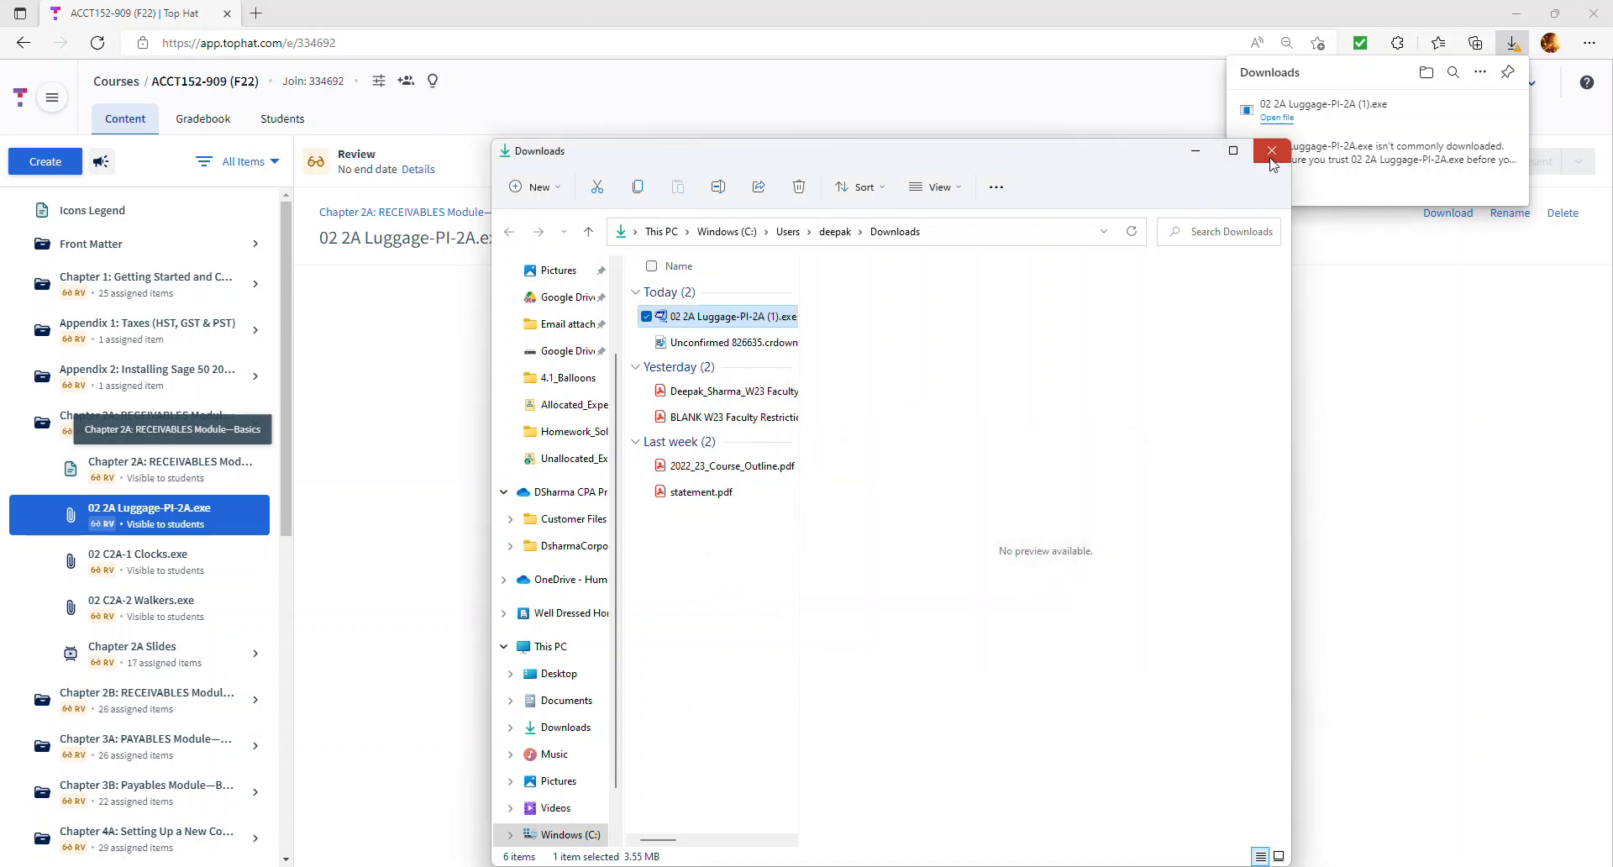
click(1272, 150)
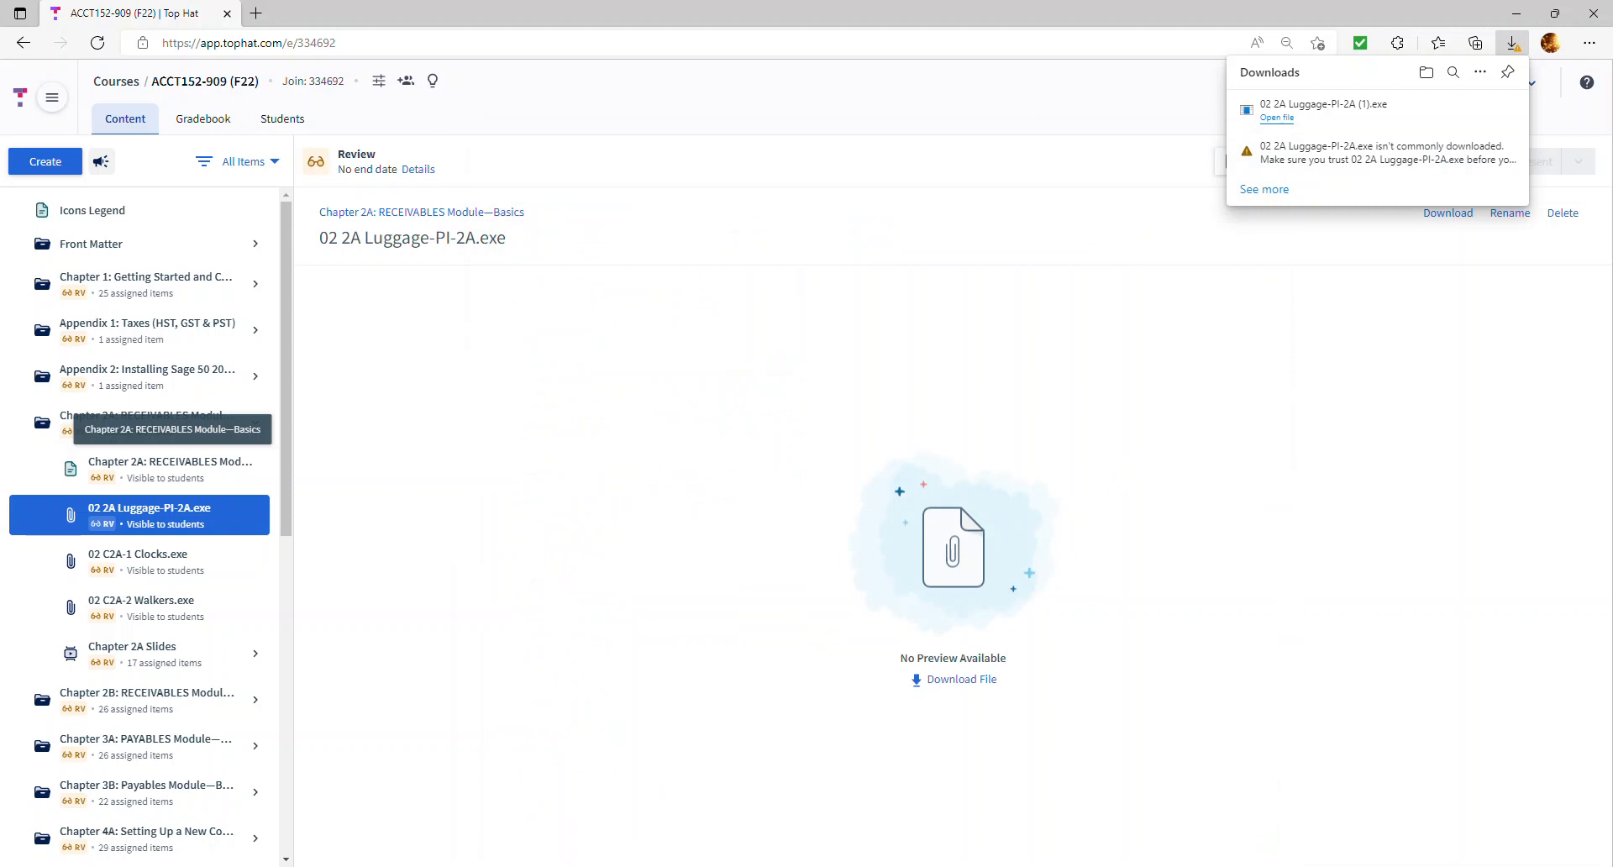
Launch Sage 50 Premium Accounting Version 2021 and choose to select an existing company
key(super)
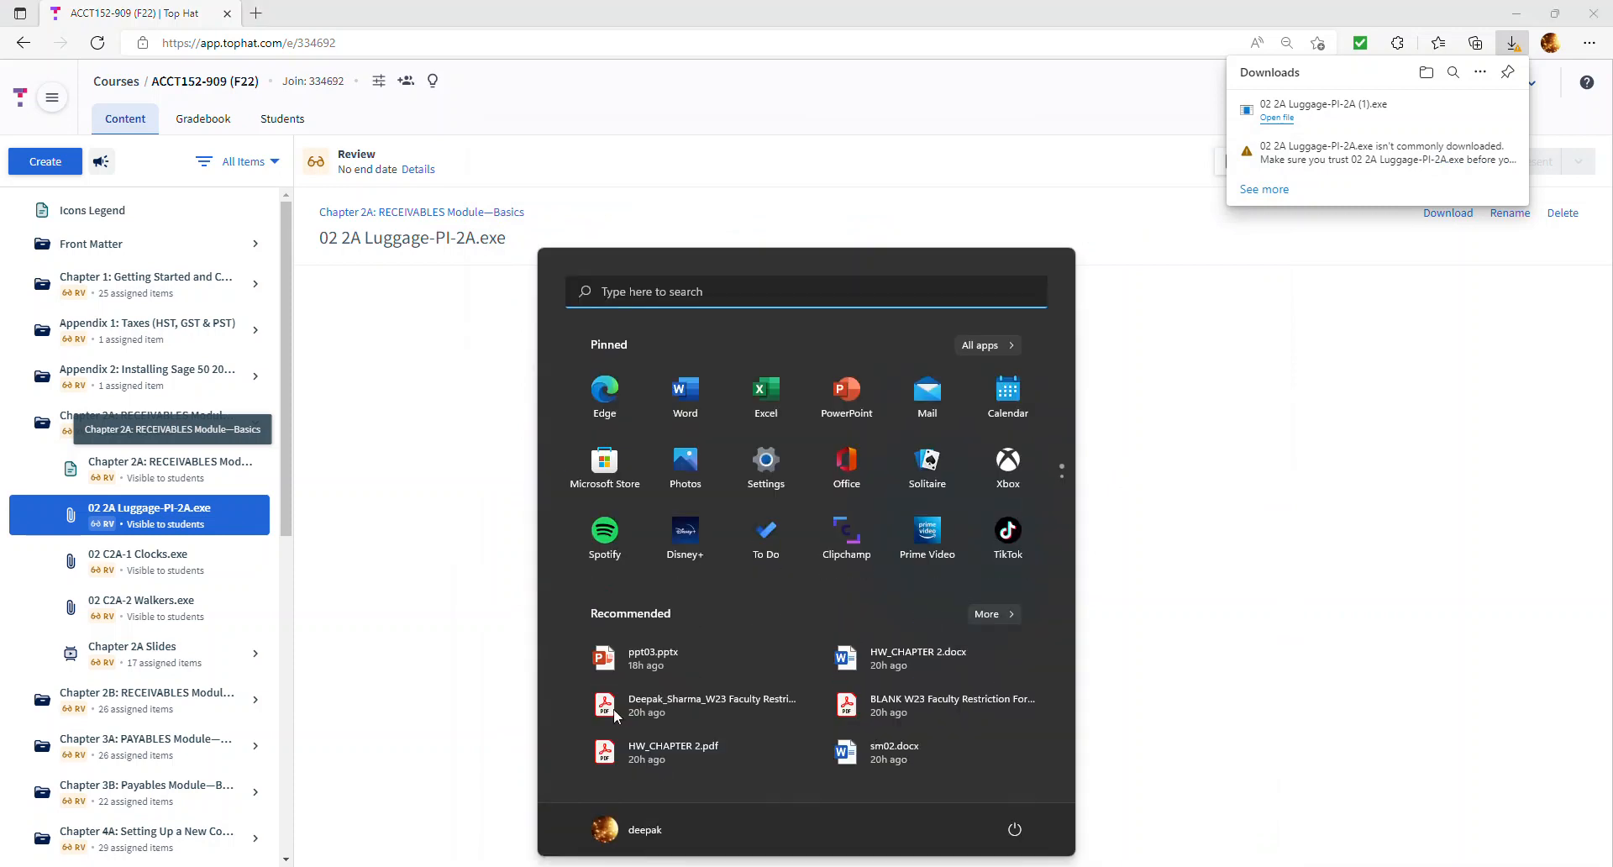
click(677, 294)
text(sage)
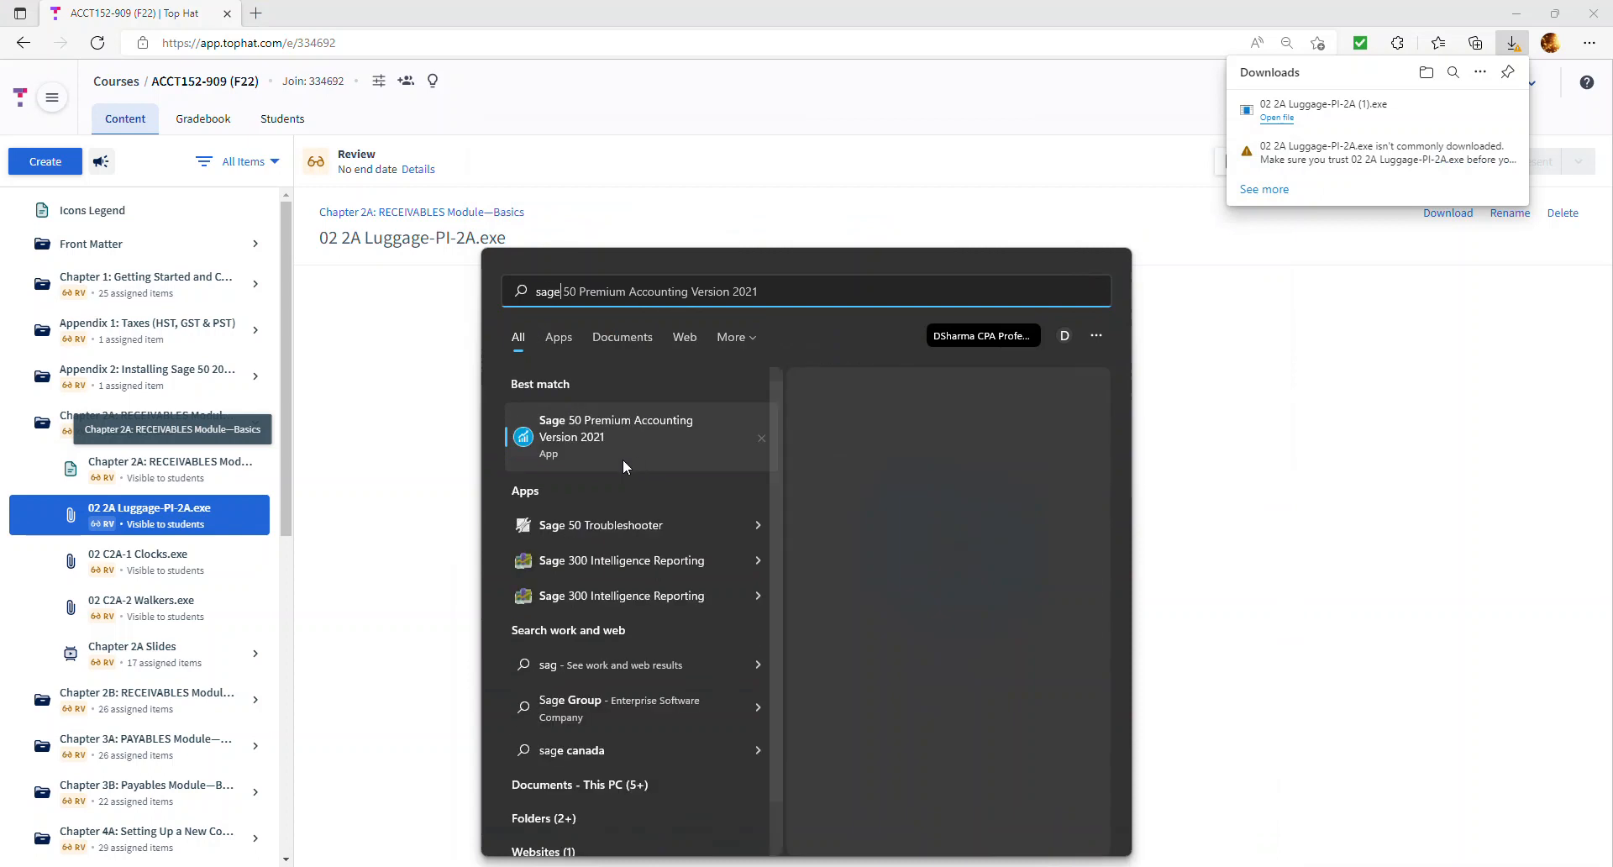
click(593, 447)
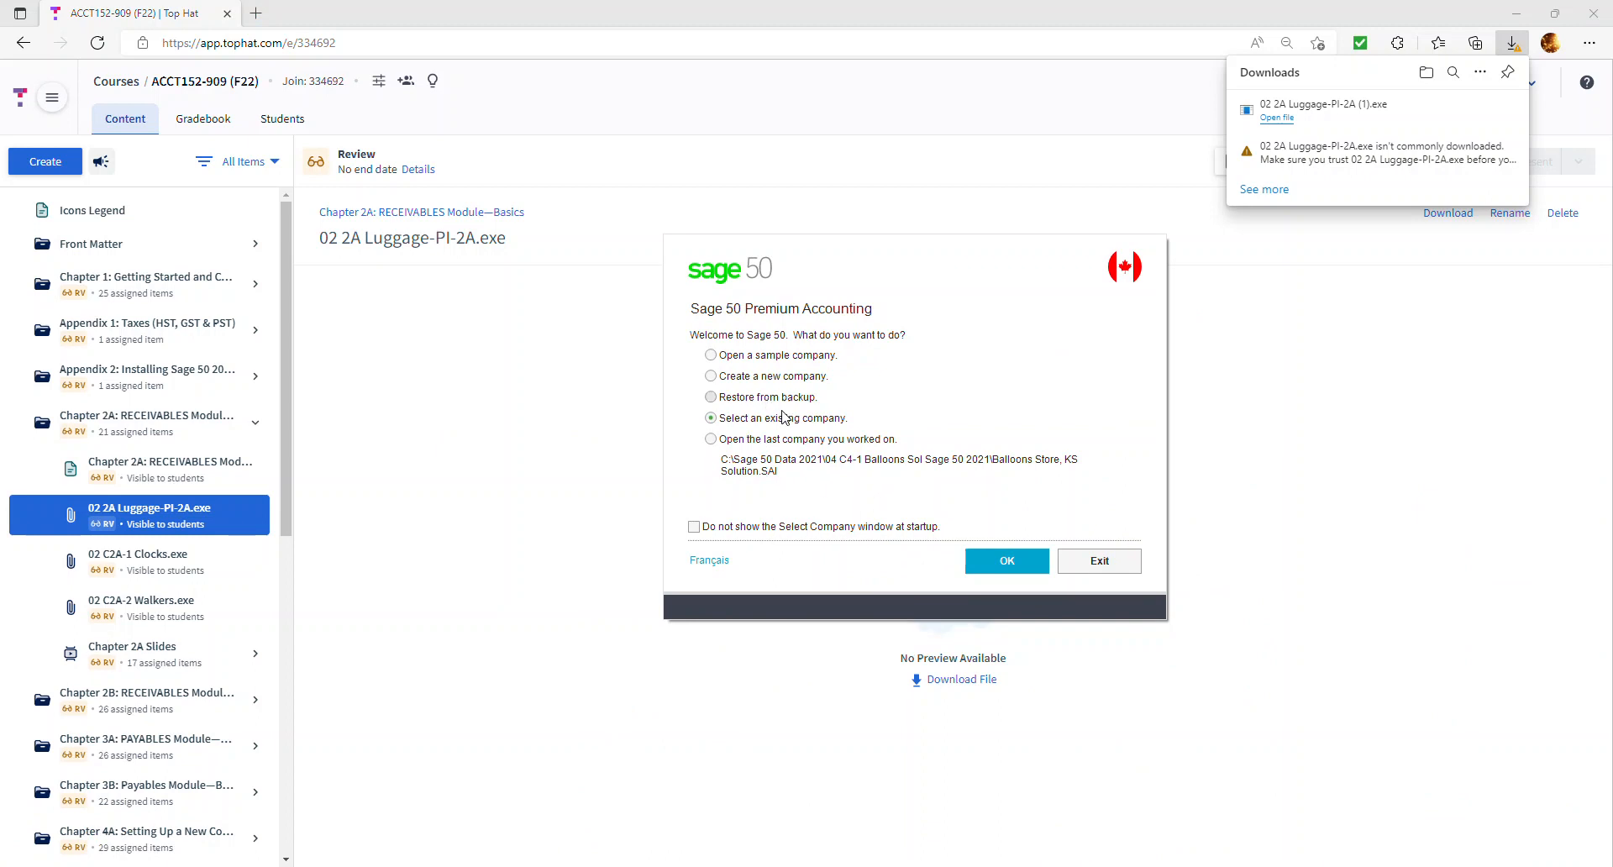
click(987, 556)
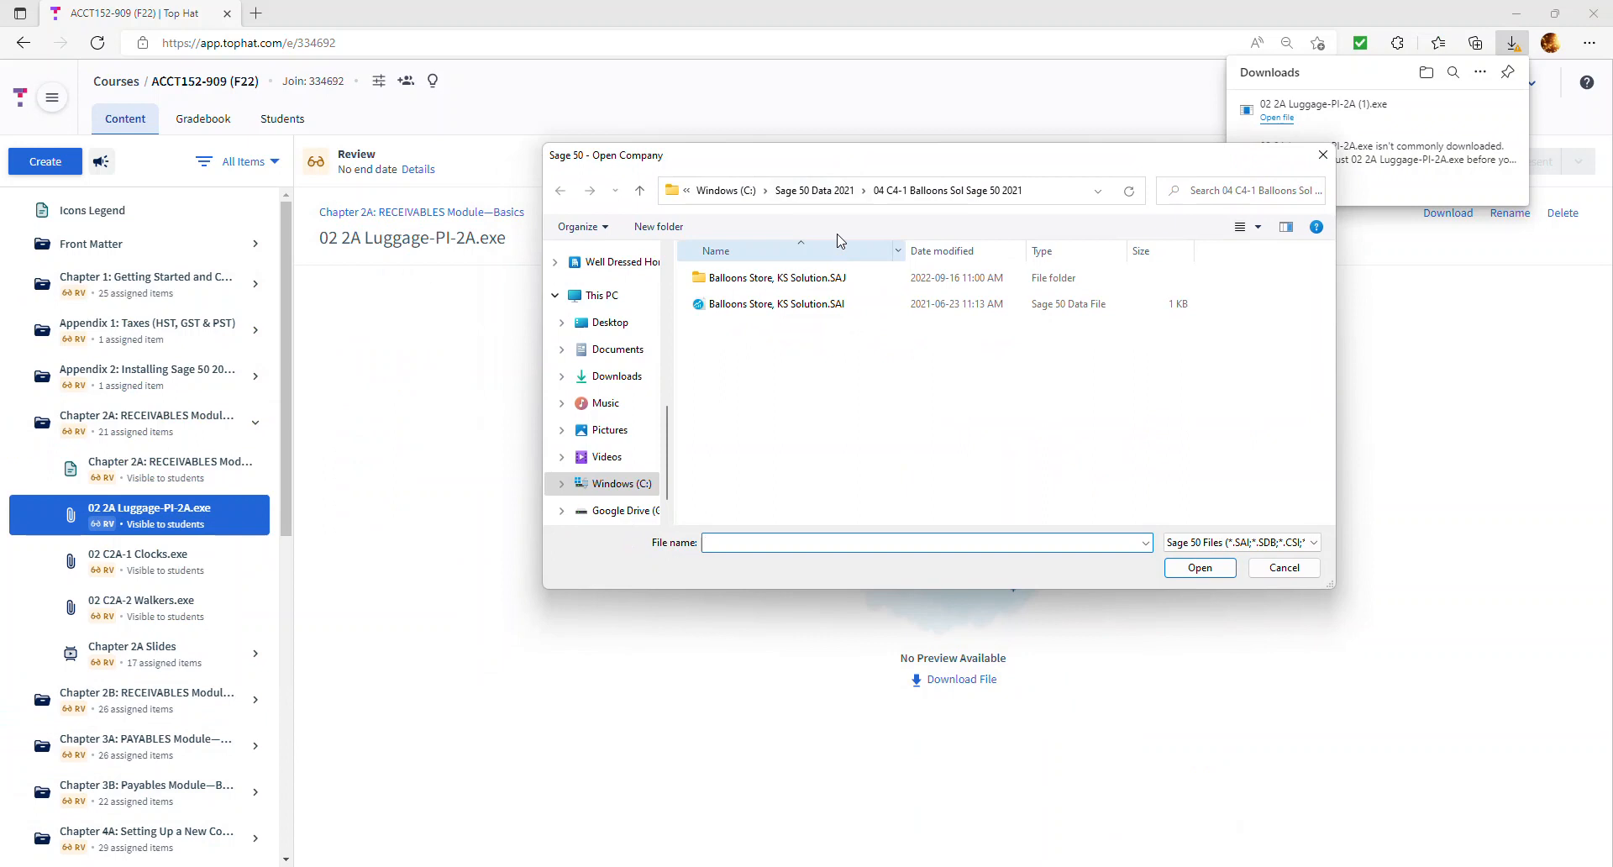
Browse to the folder C:\ACCT_152_2022_Fall\1.Chapter_Database_Files for the company file
click(736, 200)
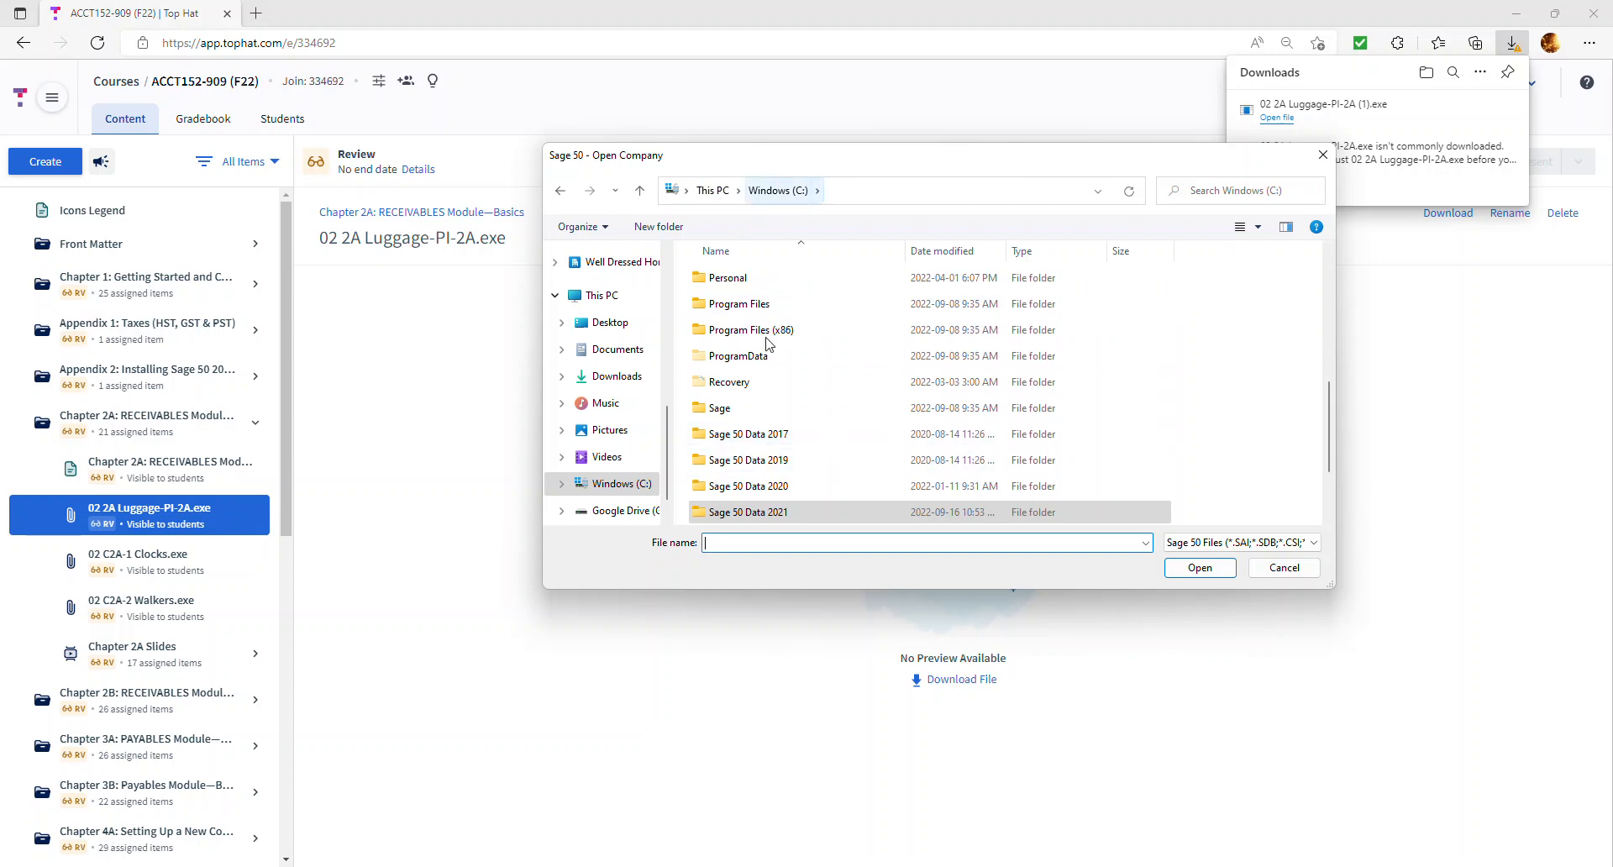
scroll(778, 404, down, 1)
scroll(790, 459, up, 6)
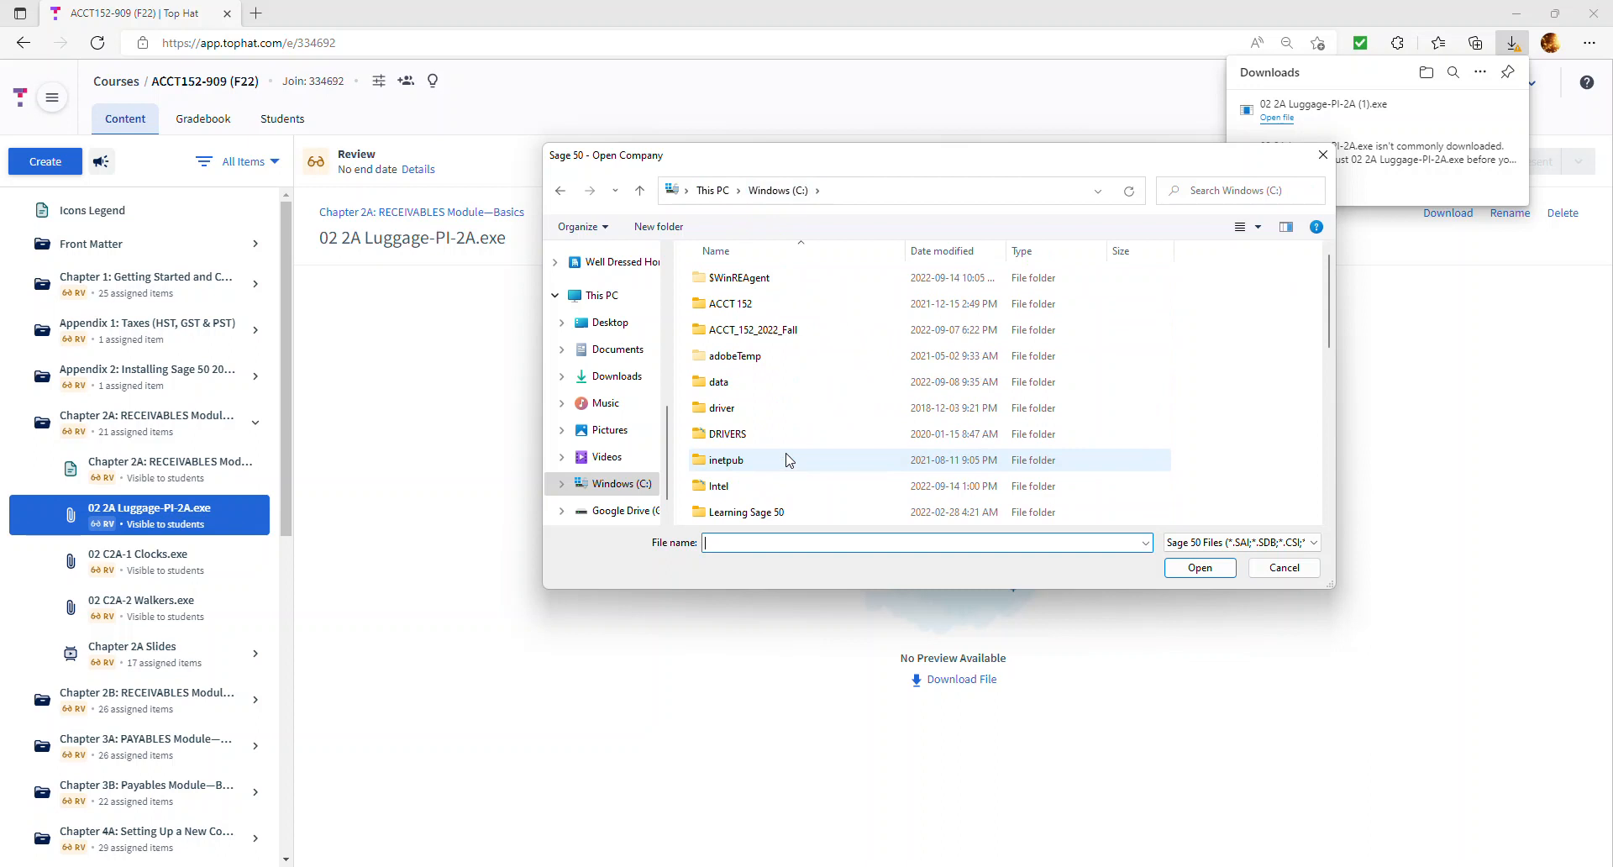
click(789, 334)
double_click(790, 335)
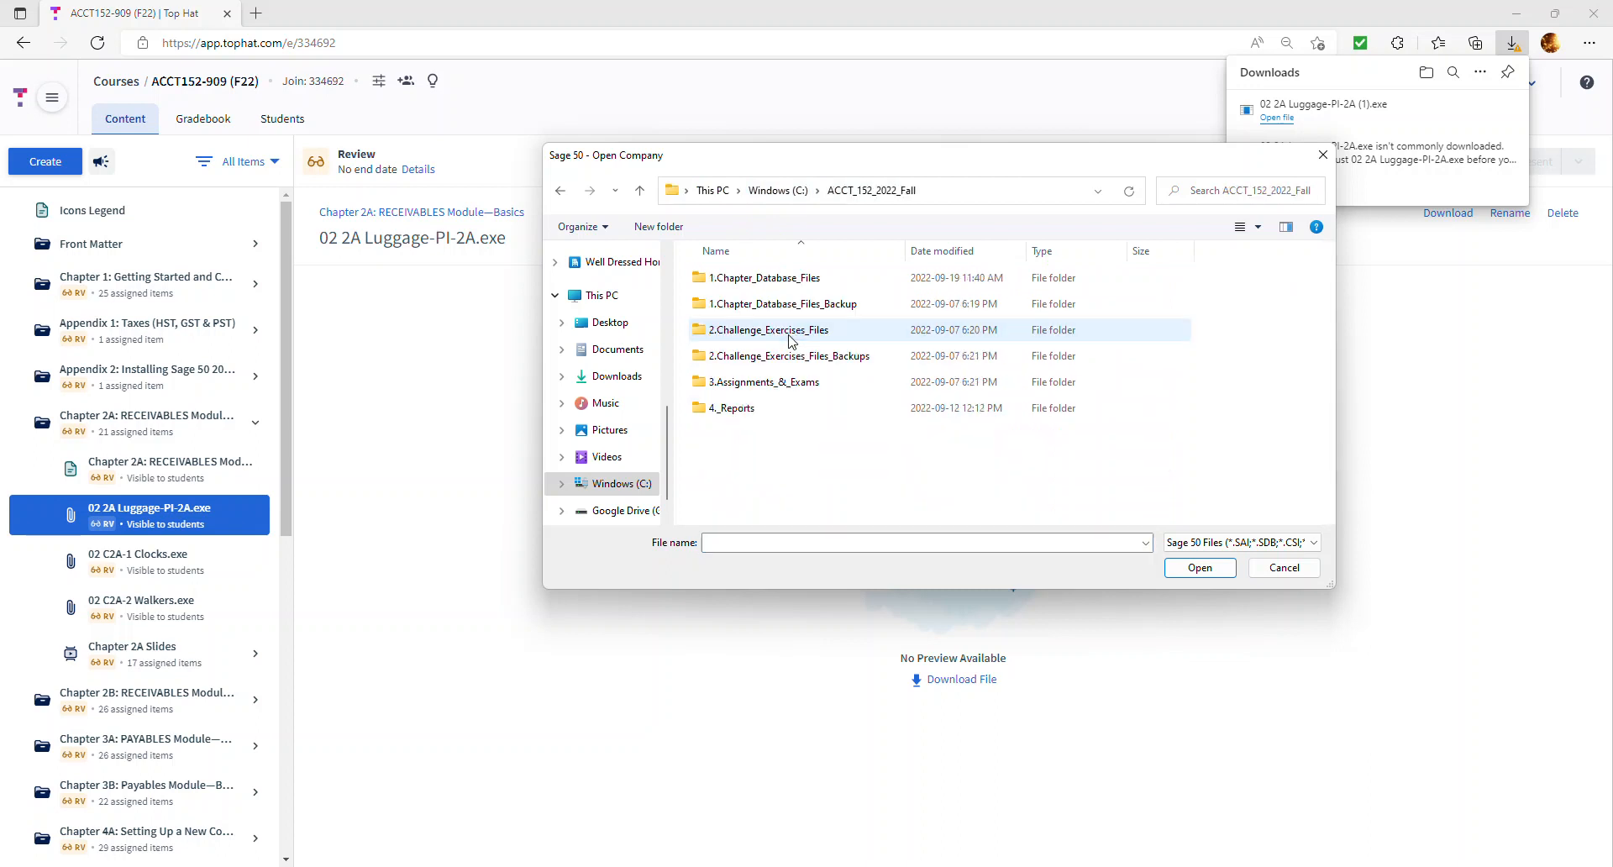
double_click(789, 279)
Open LUGGAGE-P1-2A.SAI from the 02 2A Luggage-PI-2A folder with the session date Feb 28, 2022
double_click(767, 330)
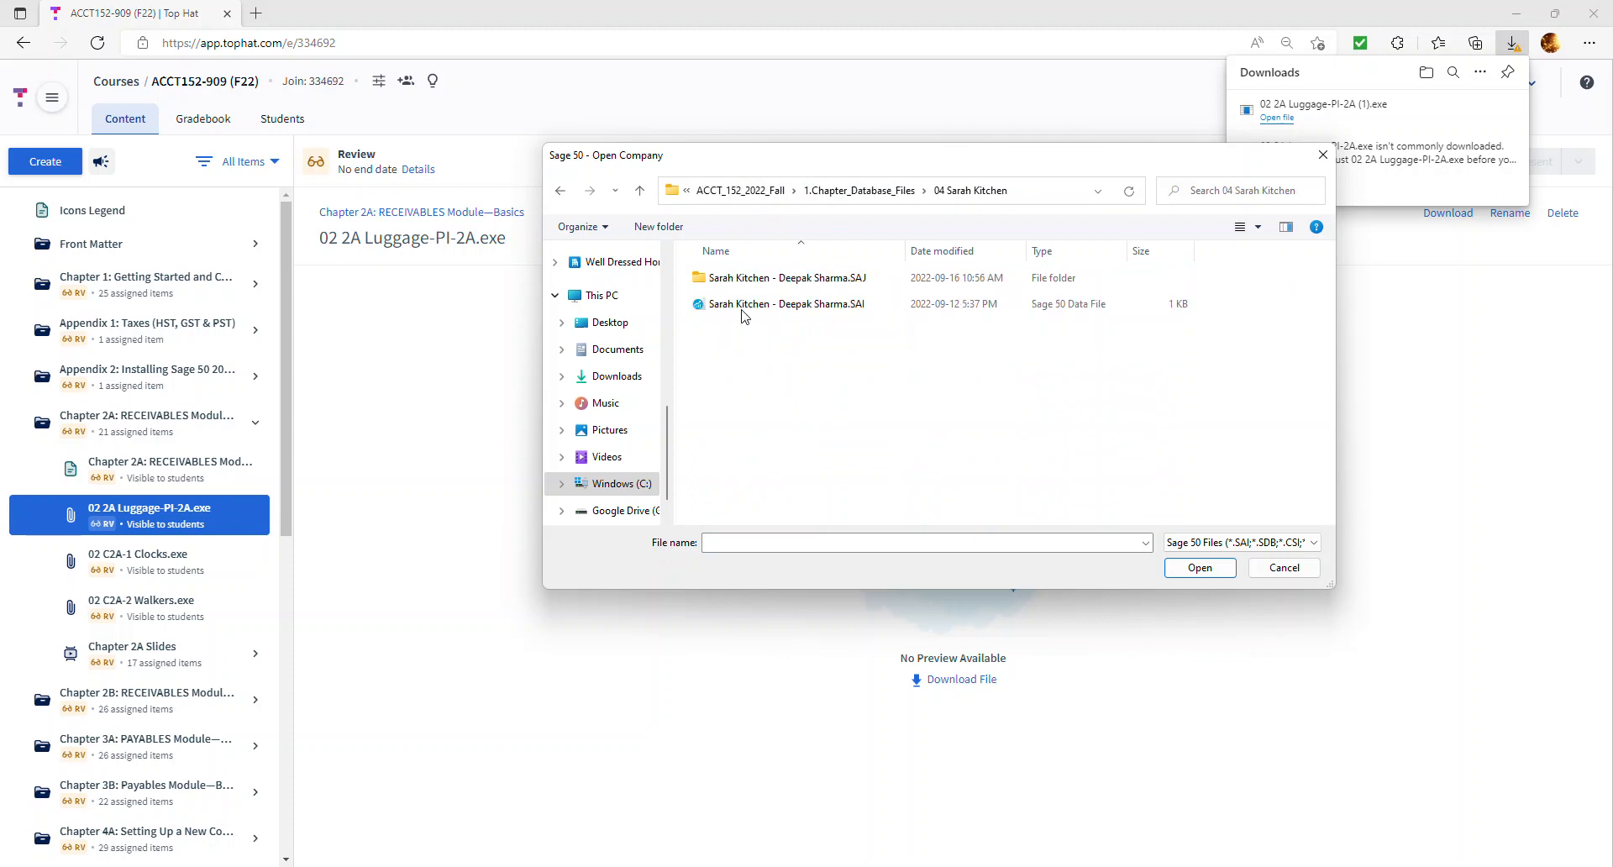
click(860, 190)
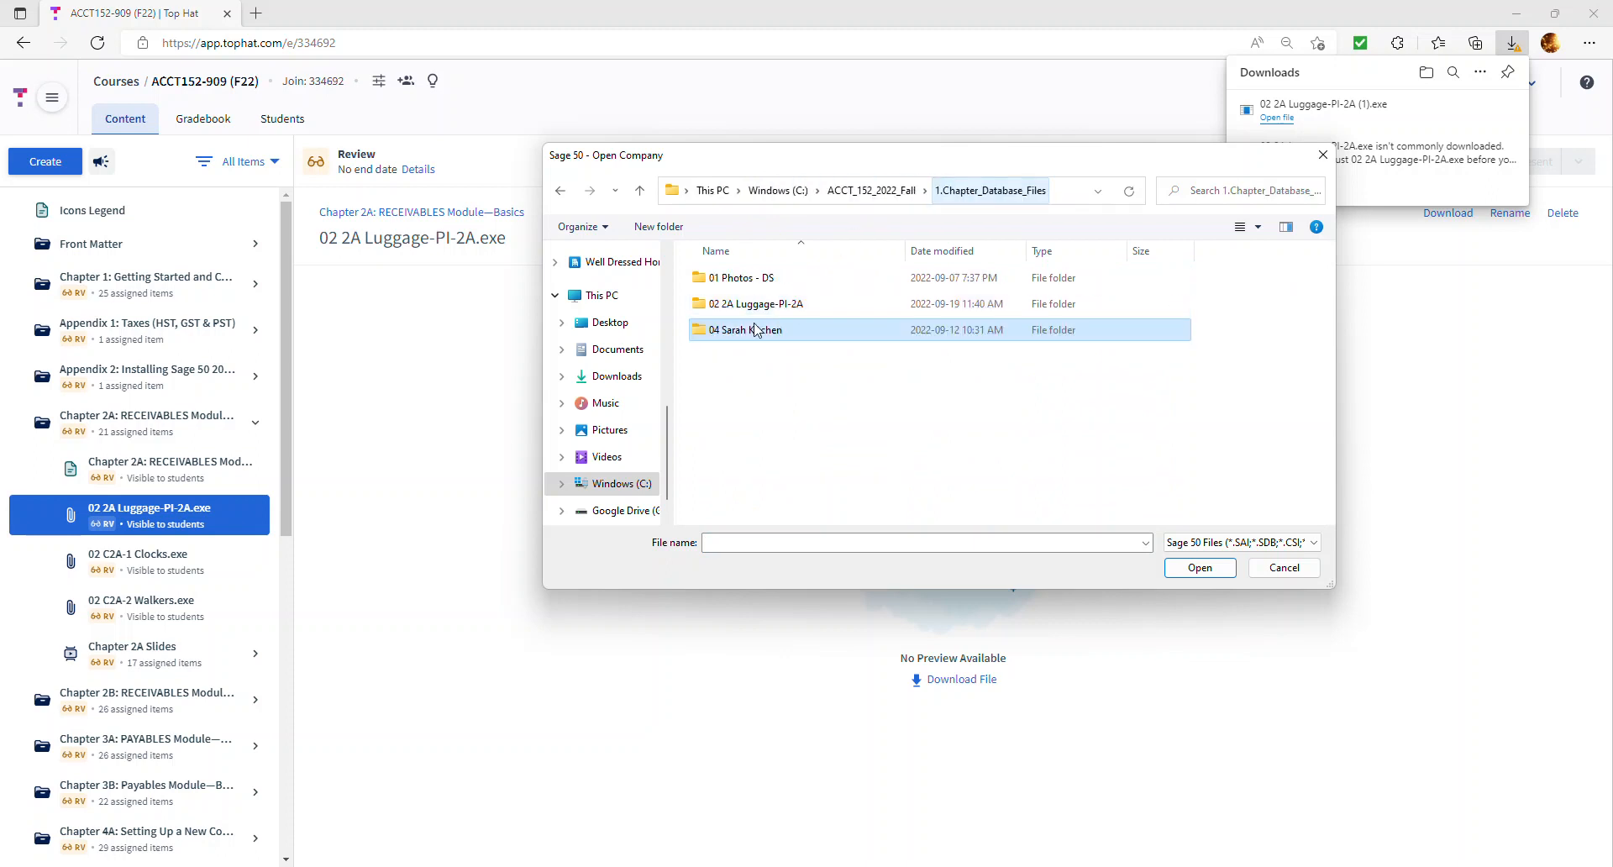
double_click(745, 304)
click(747, 306)
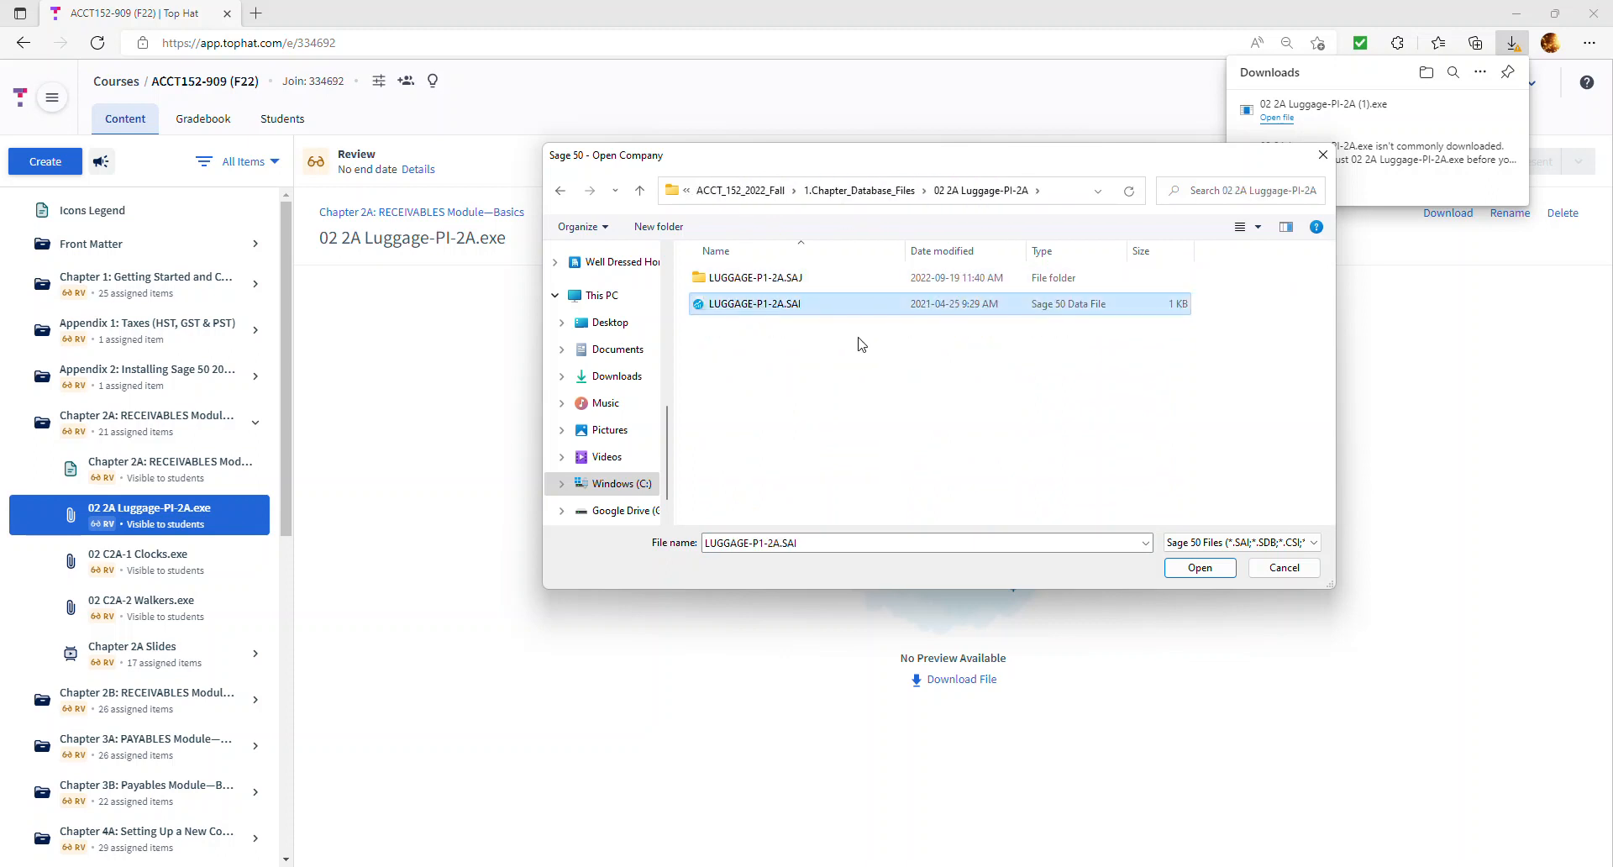
click(1202, 568)
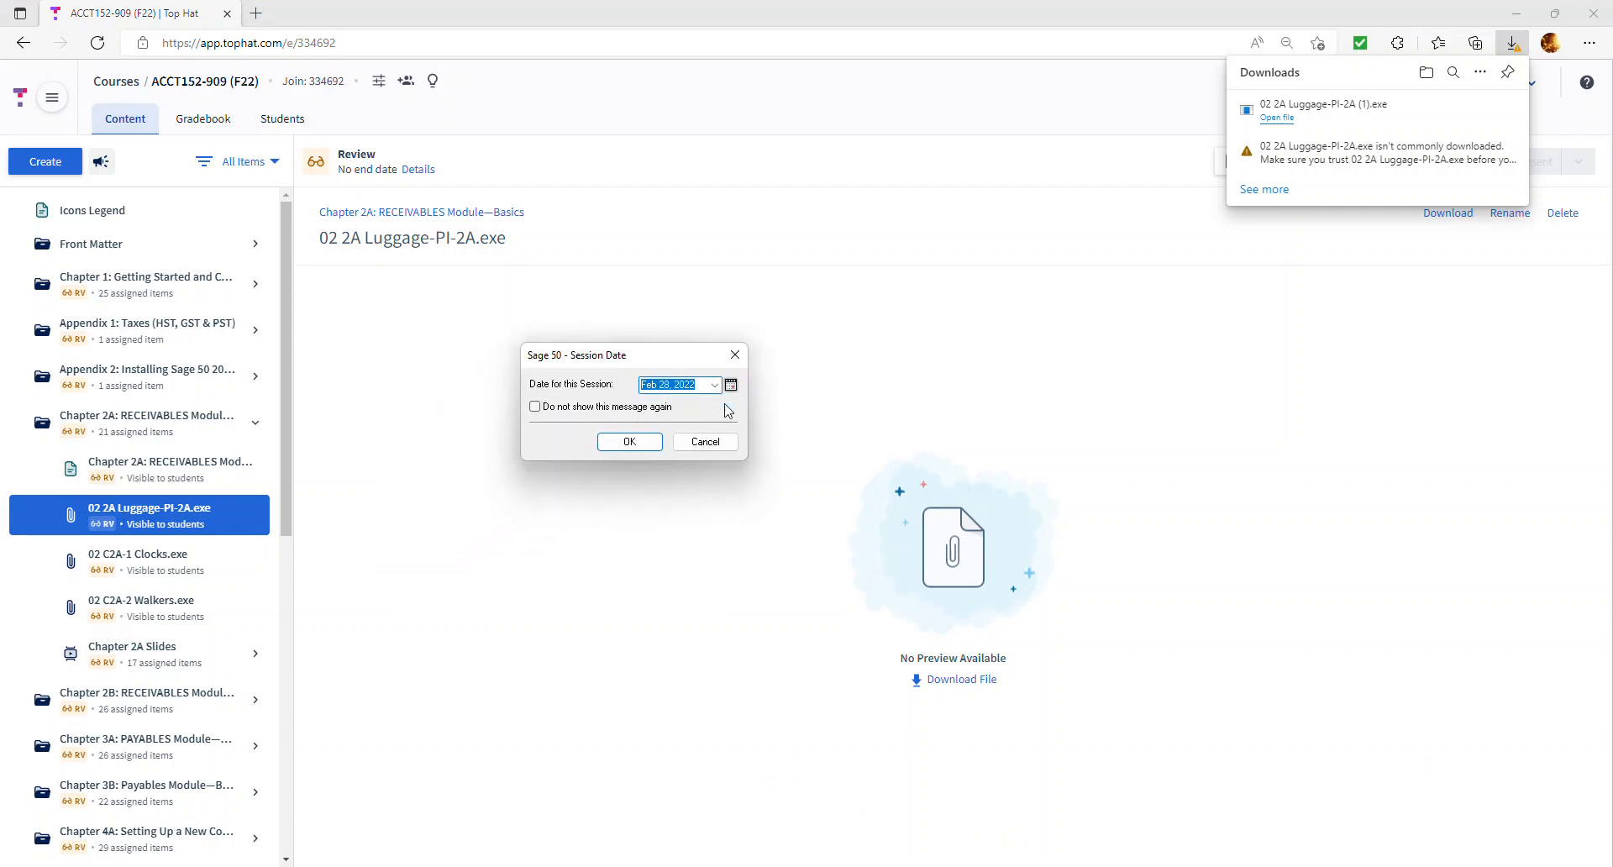
click(631, 443)
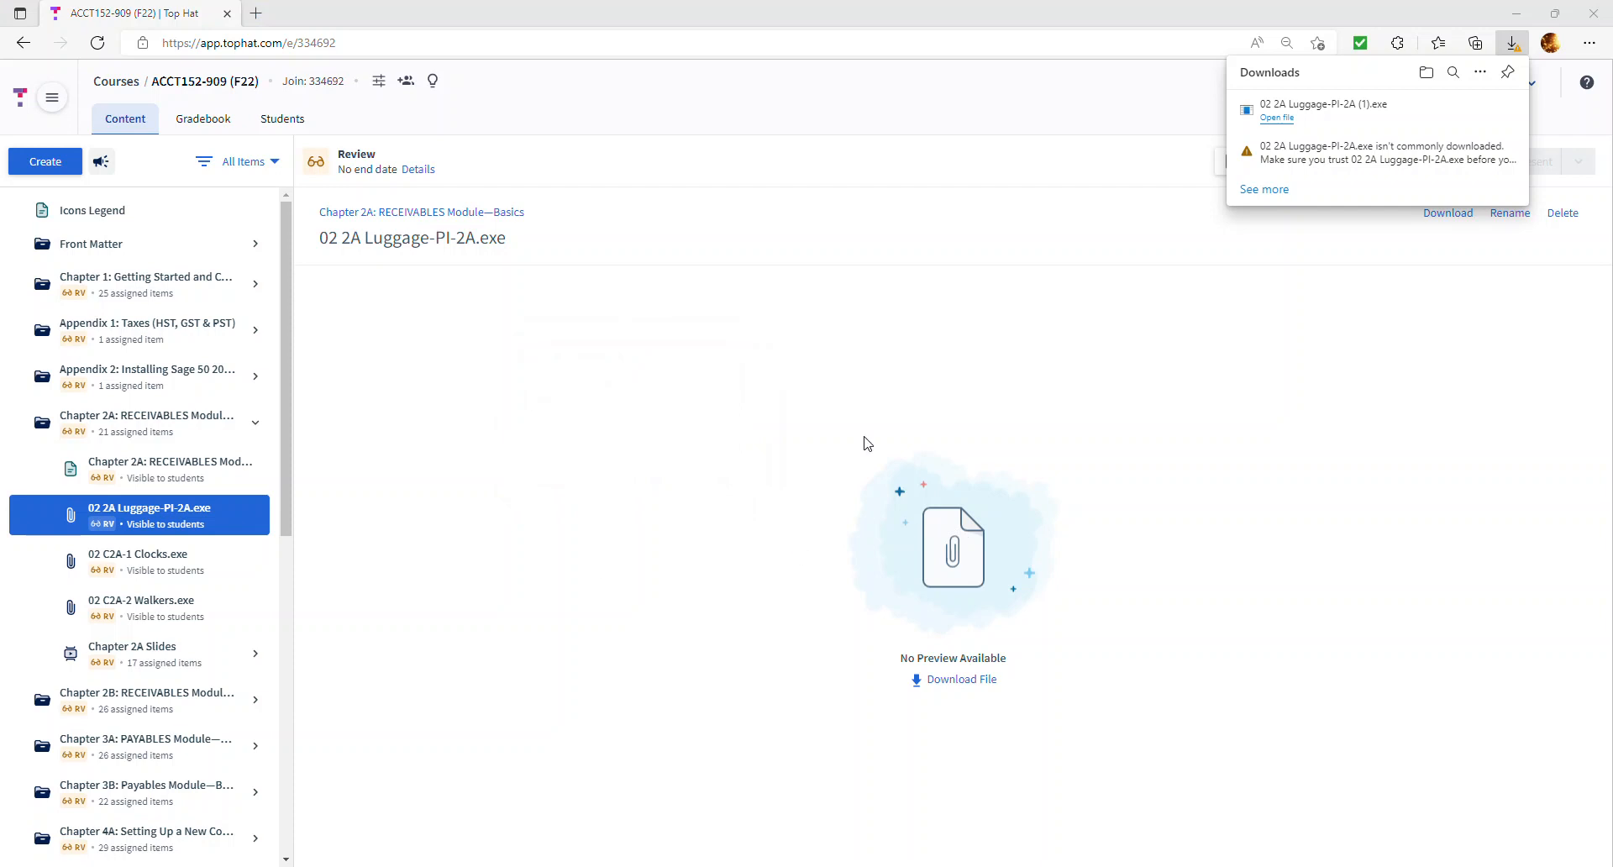
double_click(1044, 382)
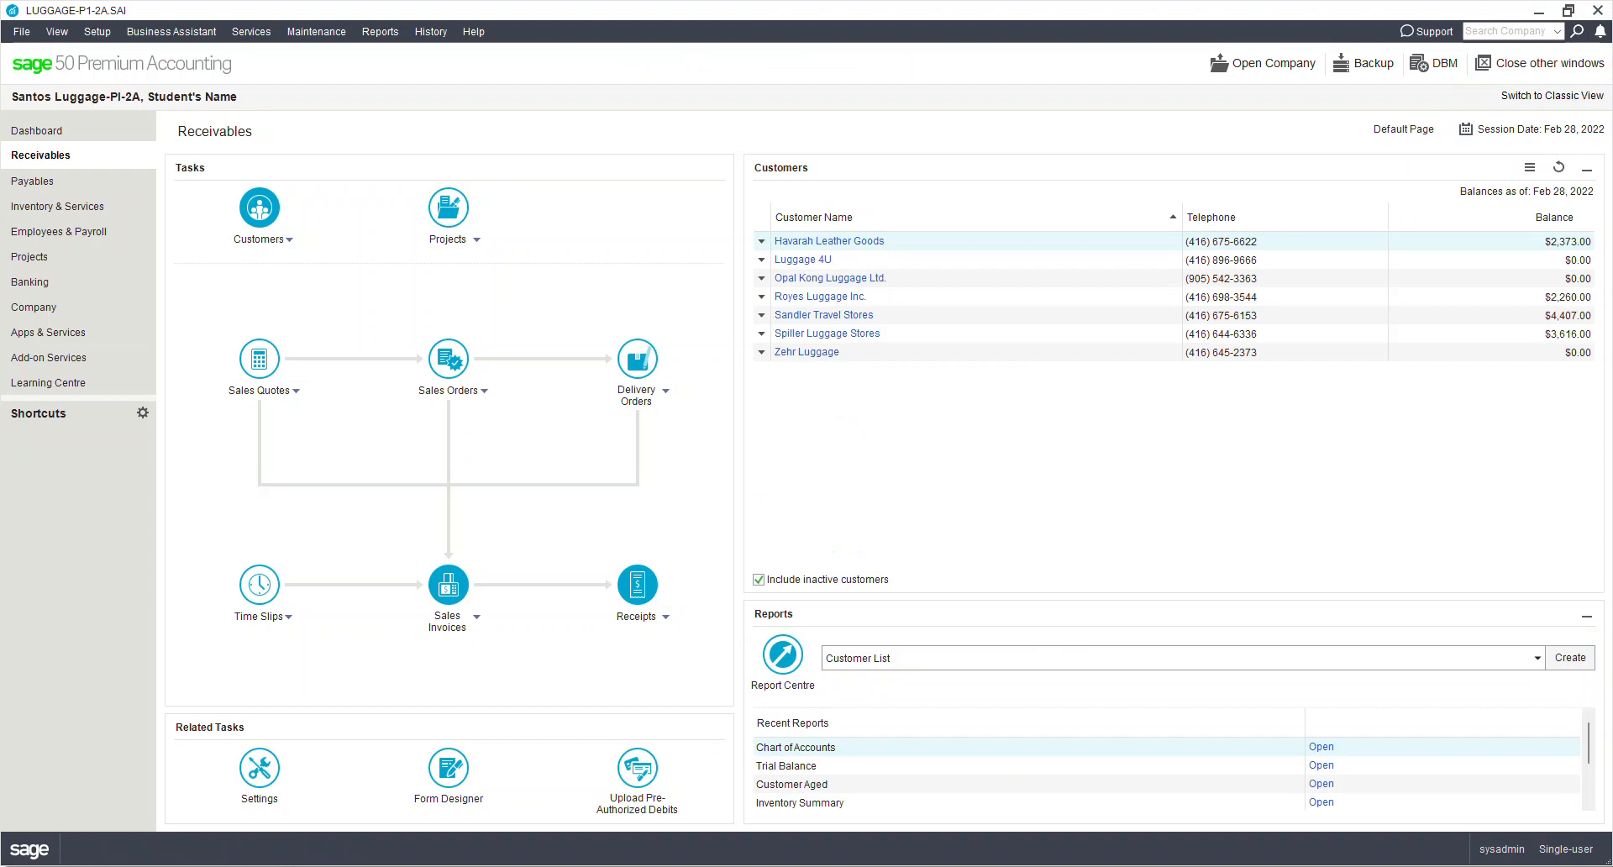
Switch back to Top Hat in the browser and open the Chapter 2A: RECEIVABLES Module—Basics page
click(751, 794)
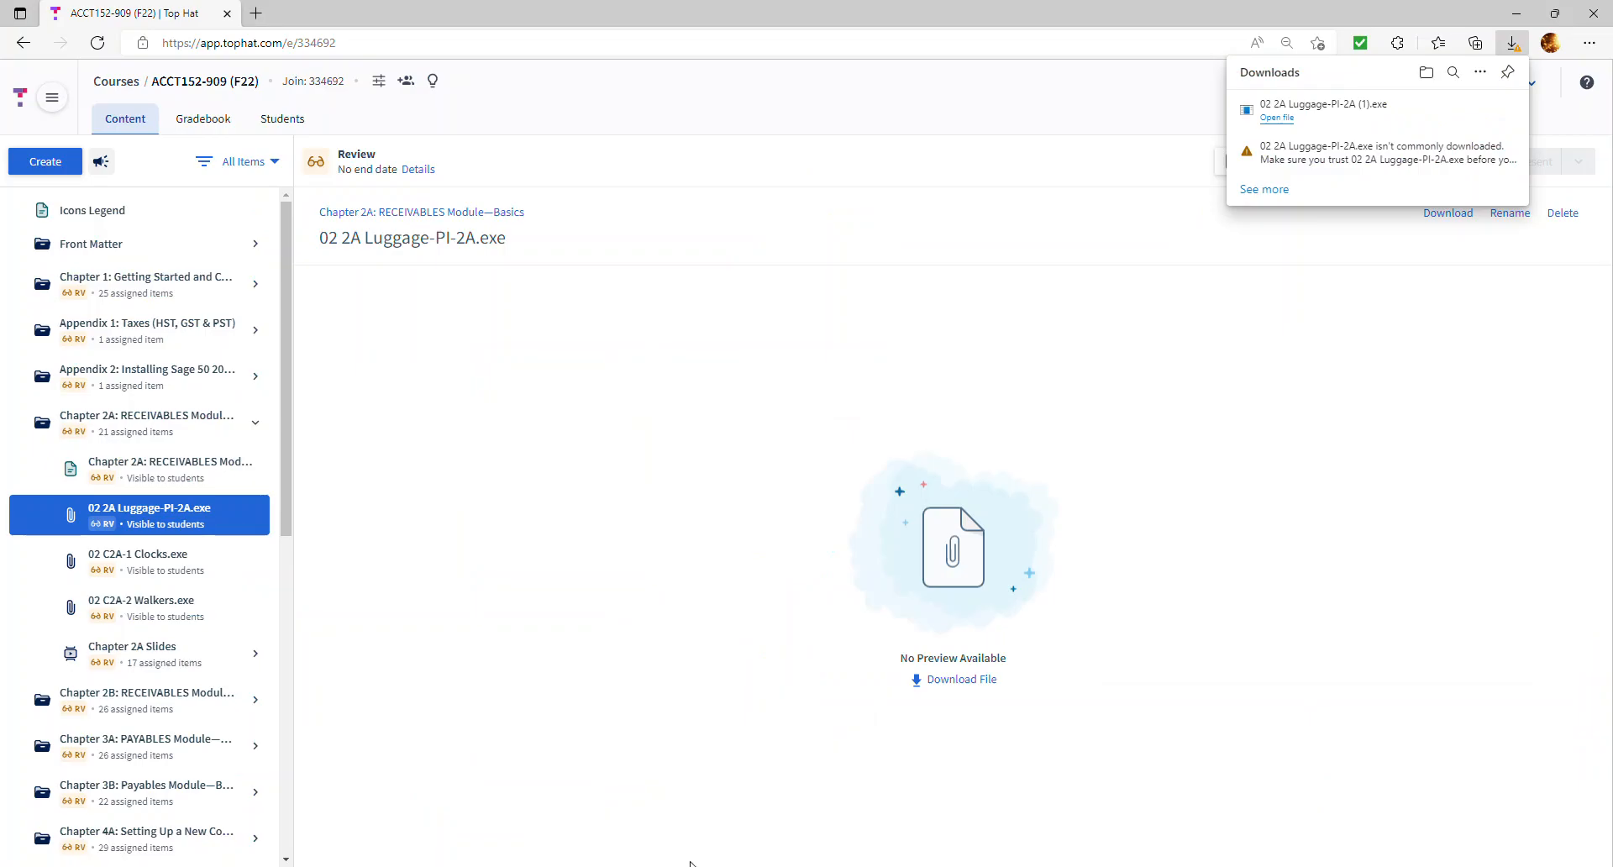
click(158, 485)
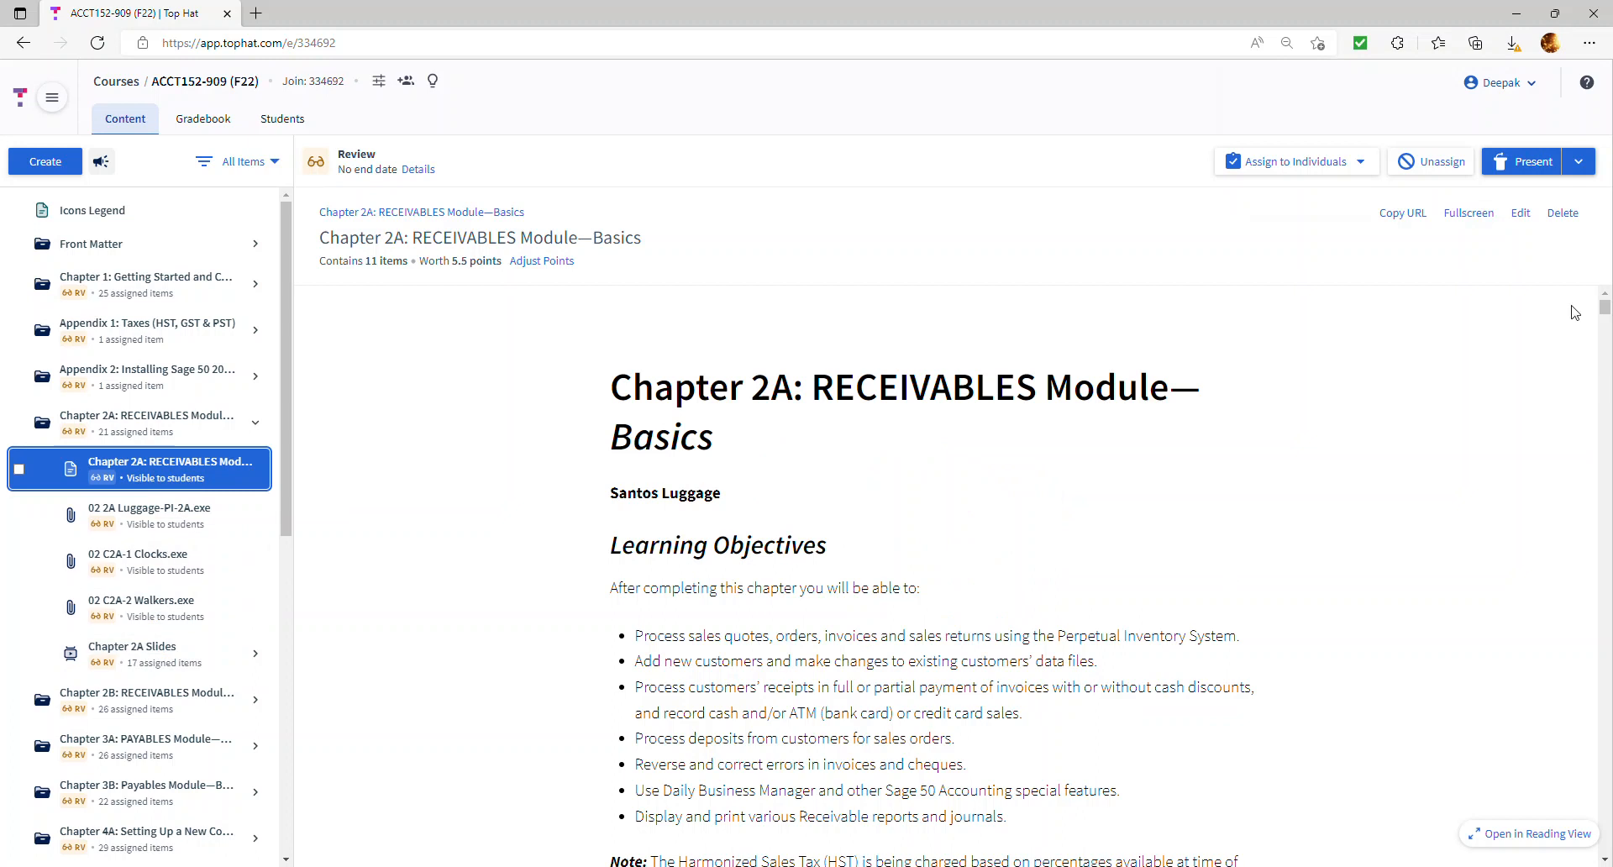
Show Chapter 2A full screen and review the index of exercises from 2A-1 through the challenge exercises
click(1474, 215)
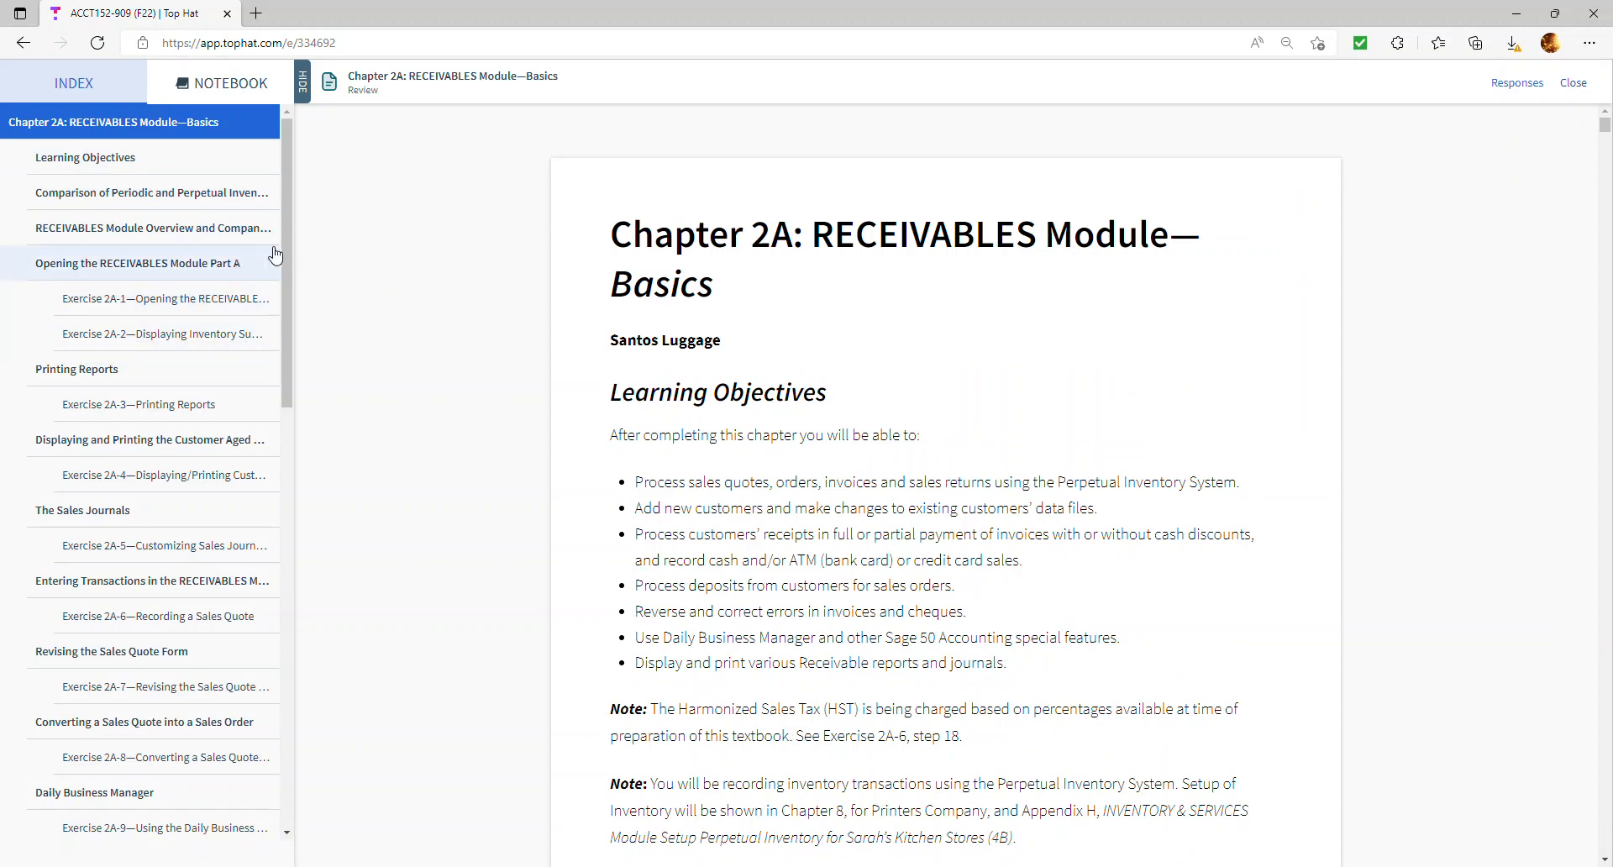
drag(284, 251, 284, 701)
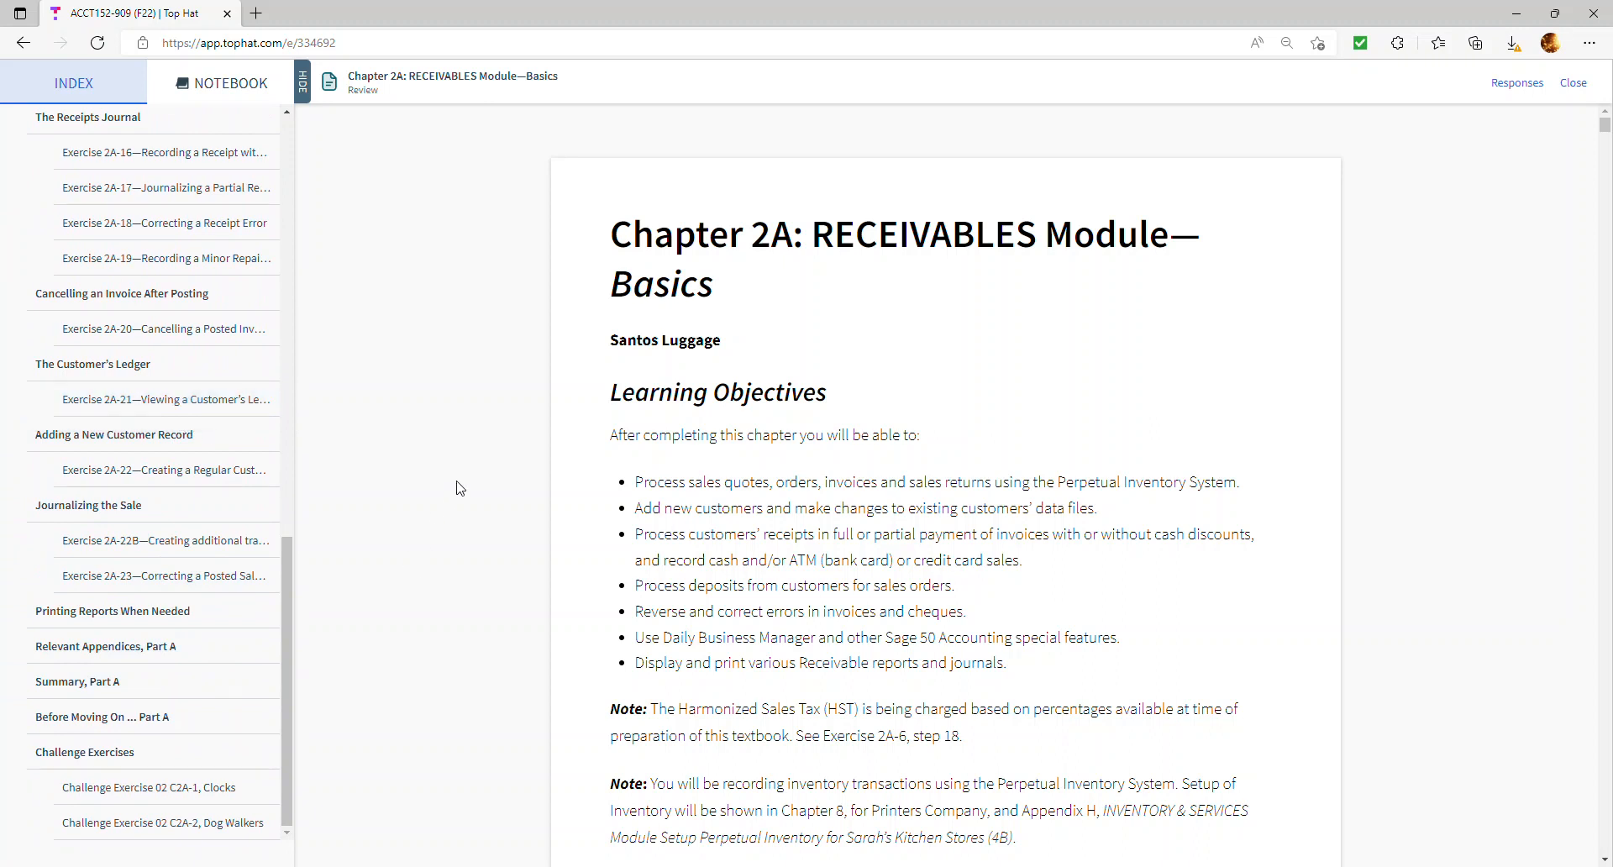
drag(281, 678, 284, 233)
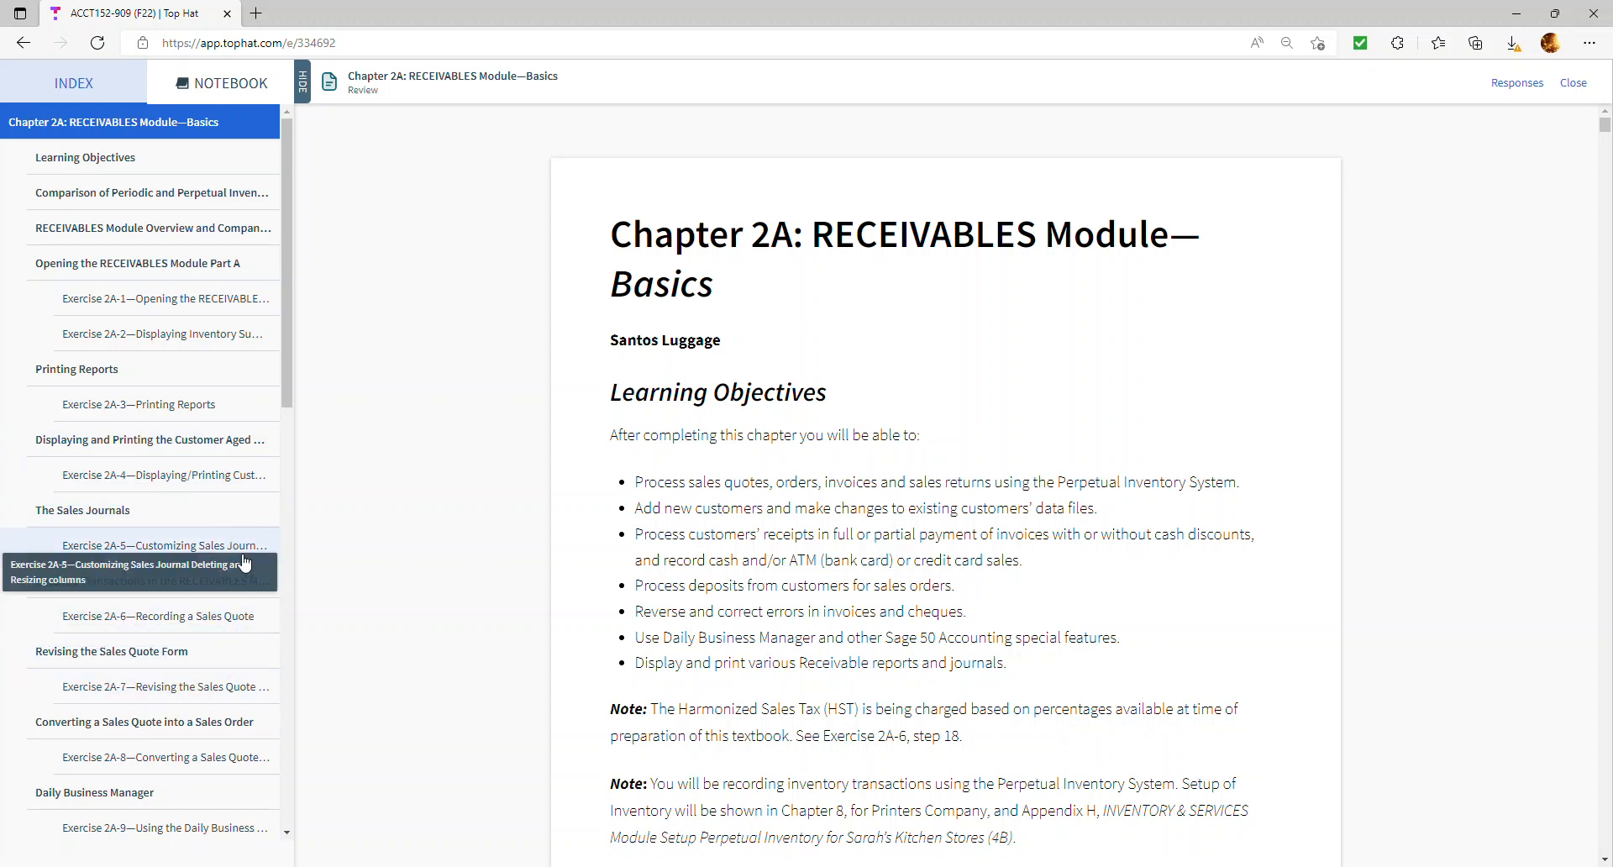
scroll(165, 626, down, 4)
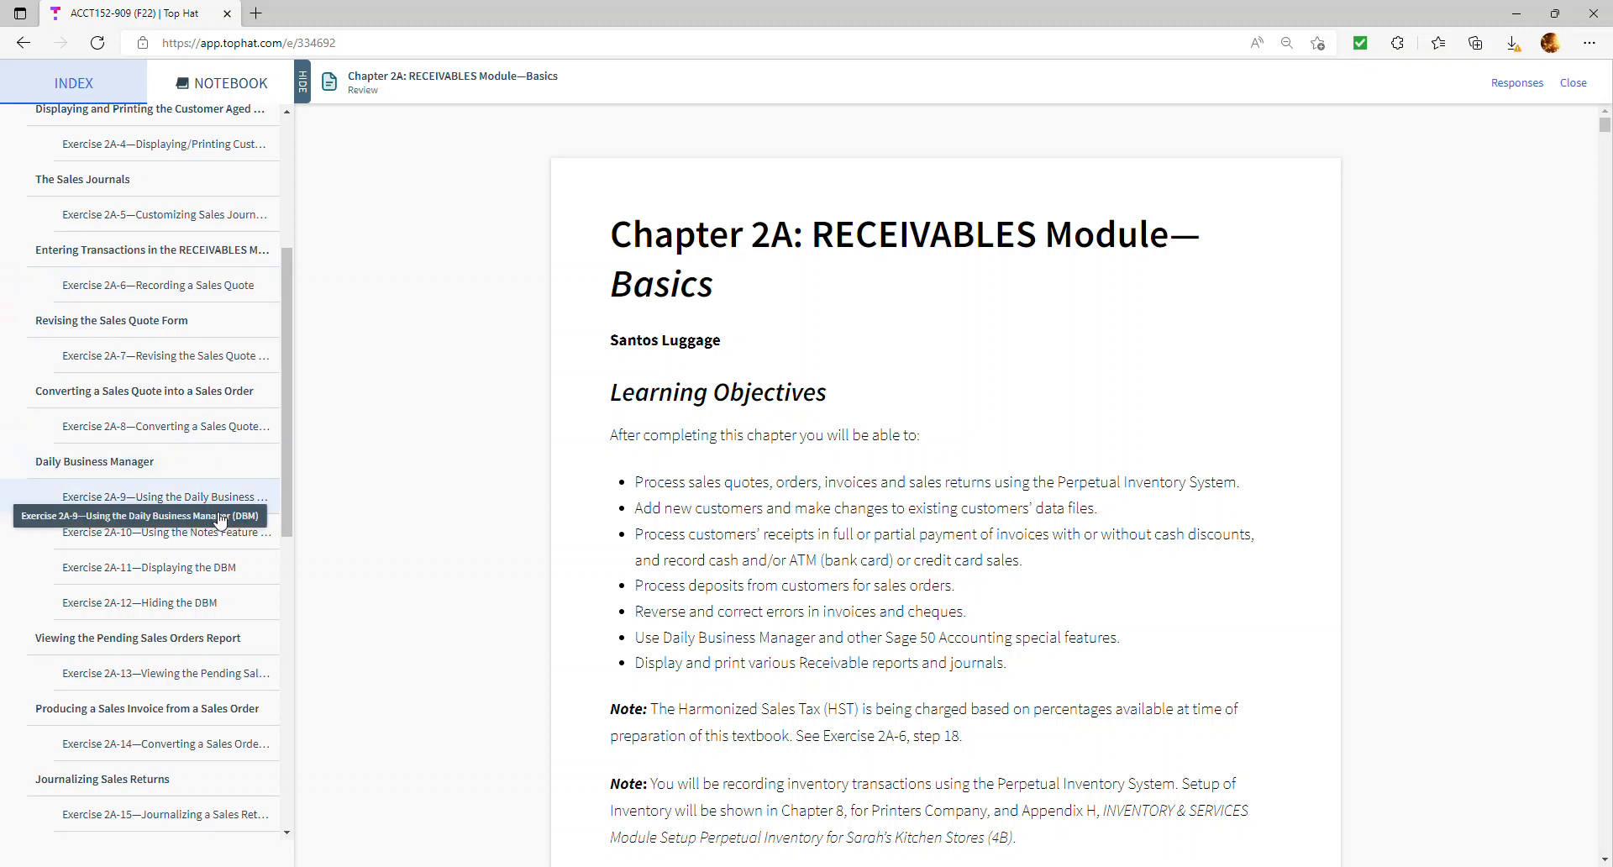
scroll(194, 666, down, 1)
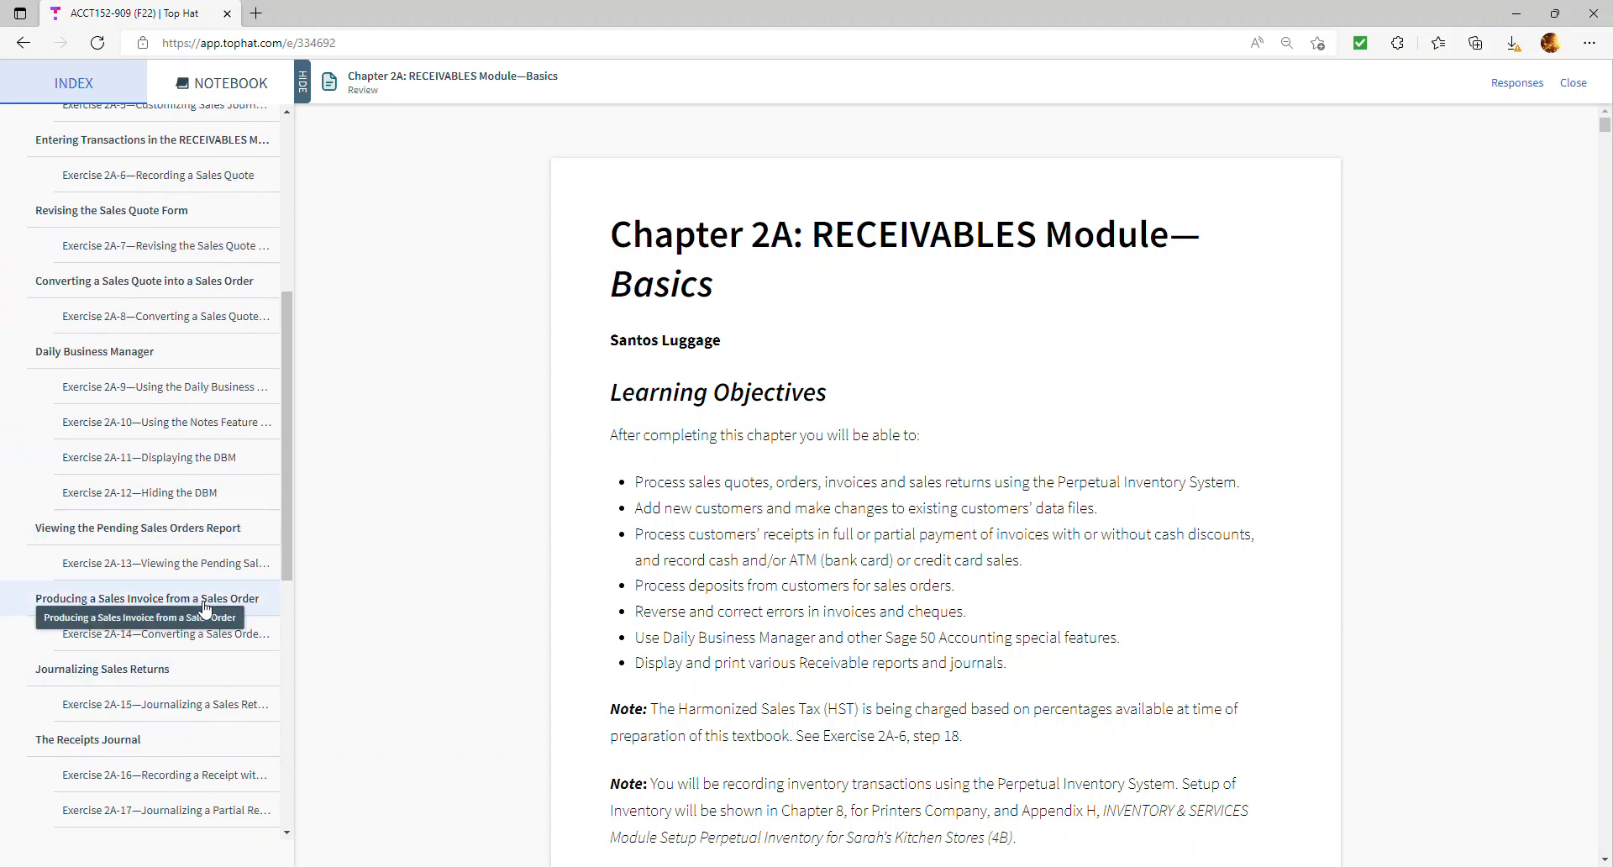
scroll(238, 798, down, 2)
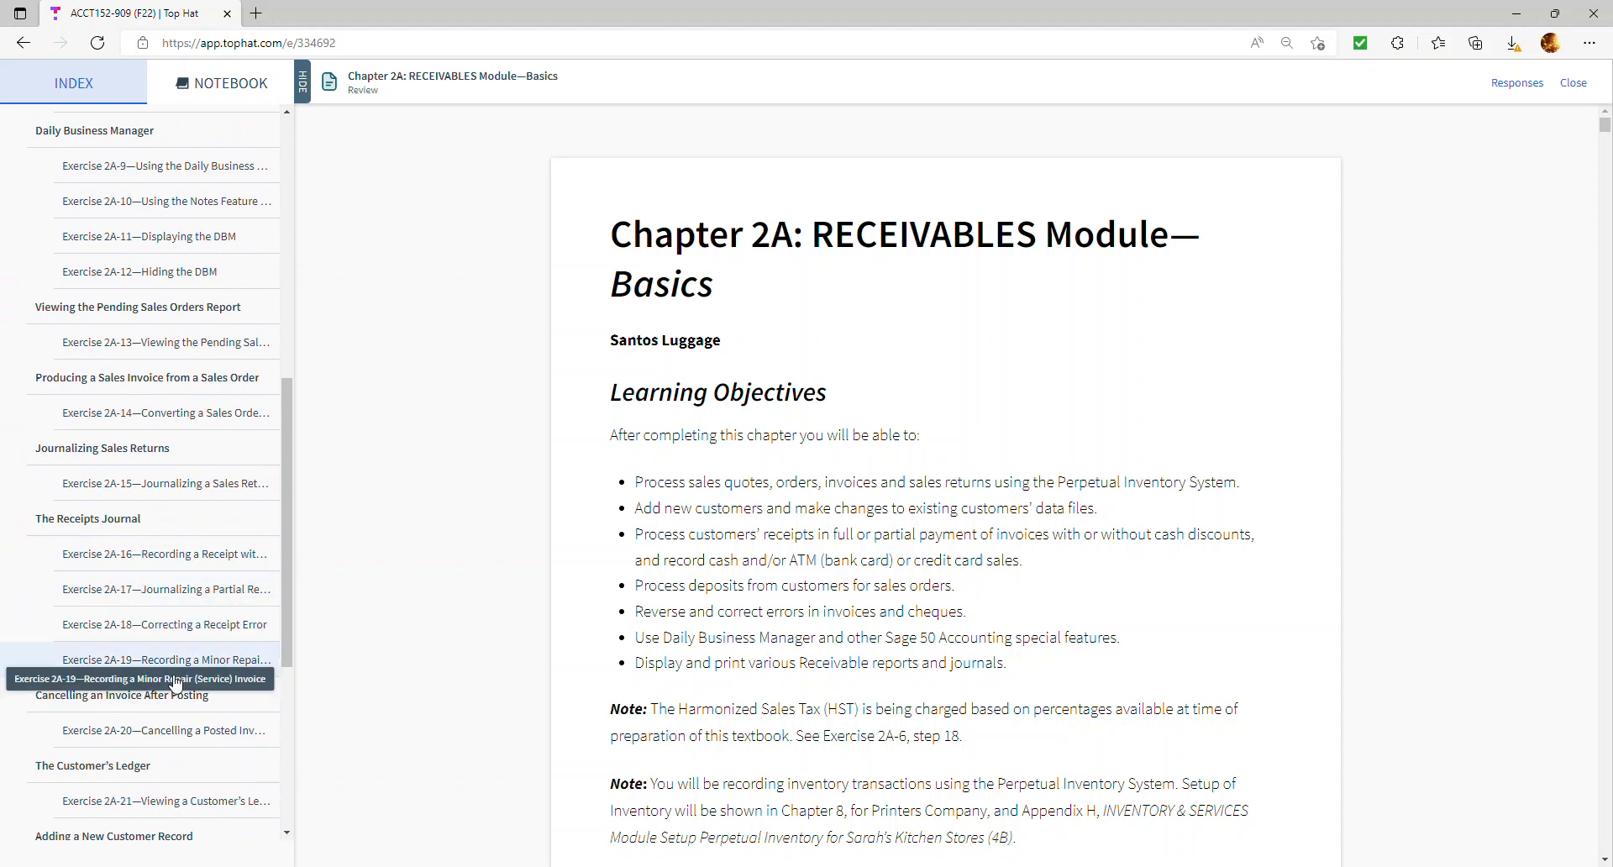
scroll(176, 684, down, 2)
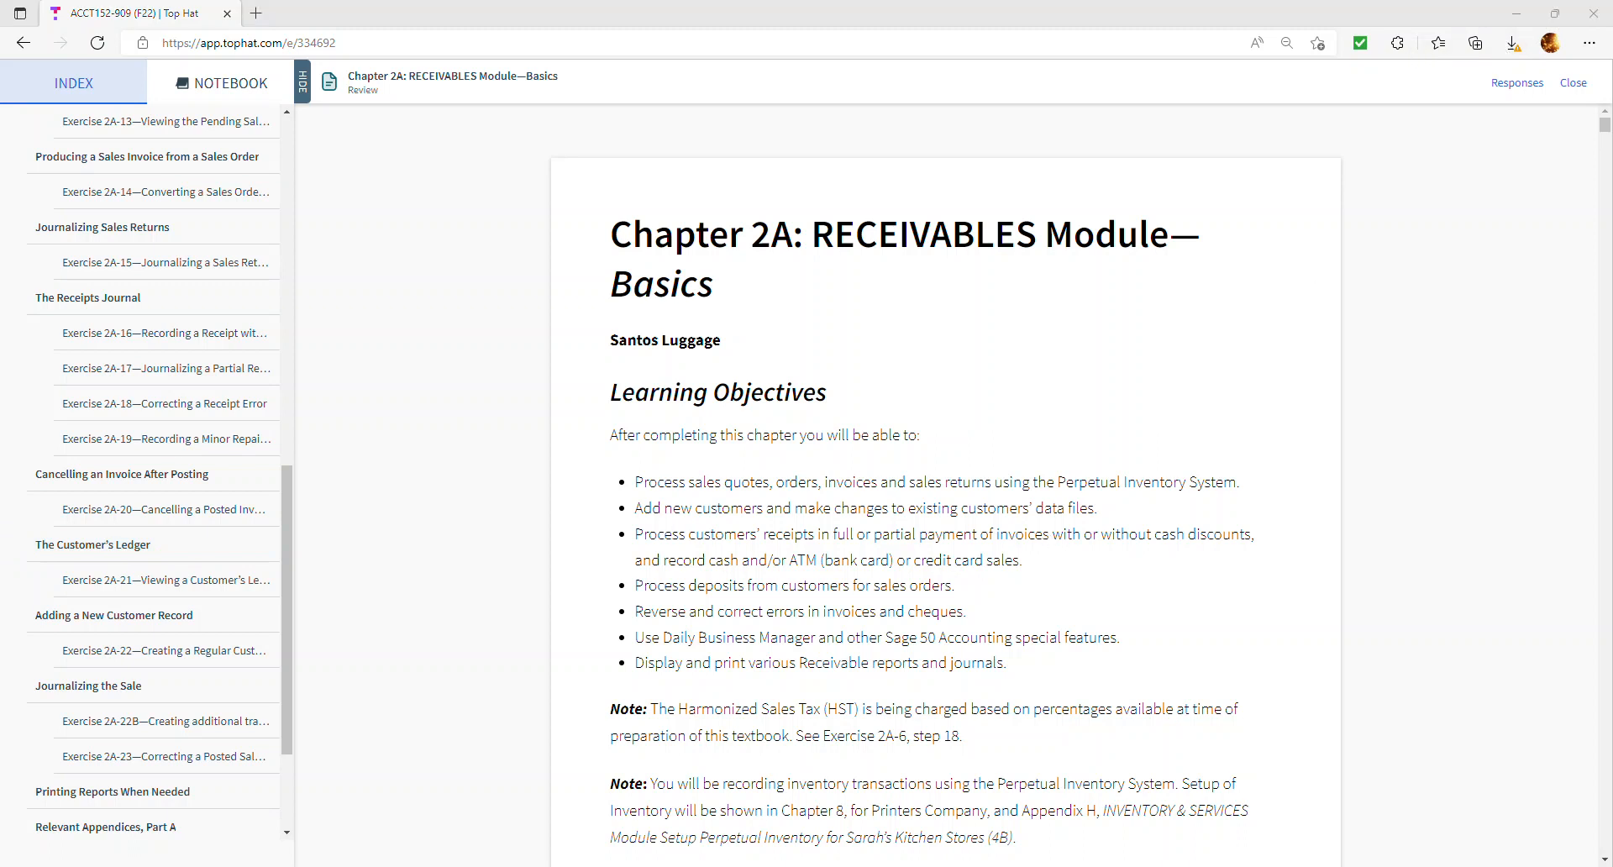
Switch to the LUGGAGE-P1-2A company in Sage 50, view the full customer list, and close it
mouse_move(1105, 864)
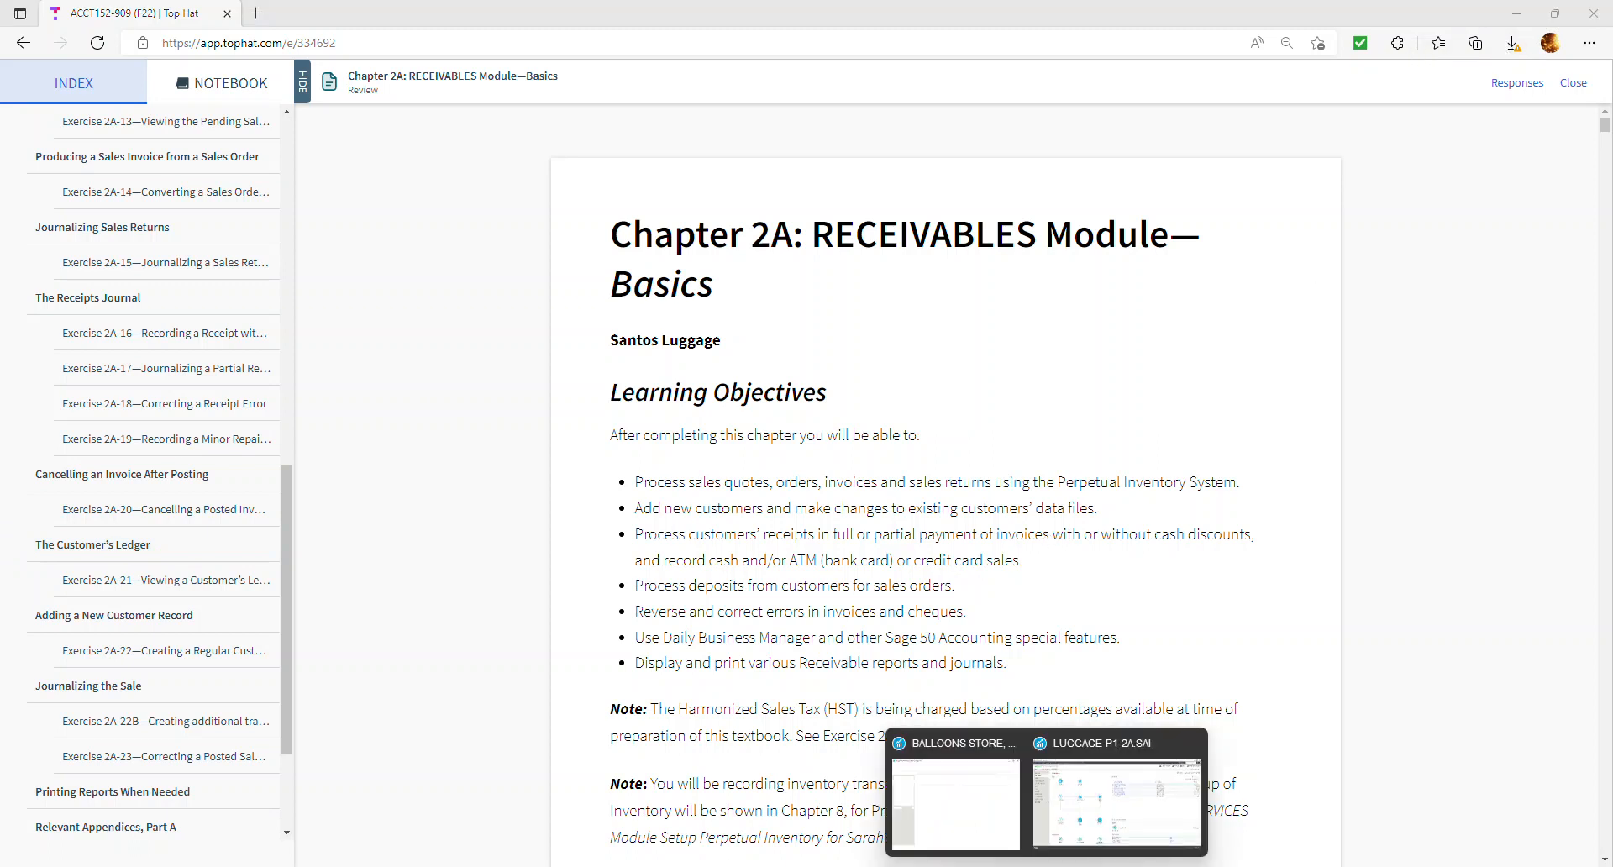
click(1105, 799)
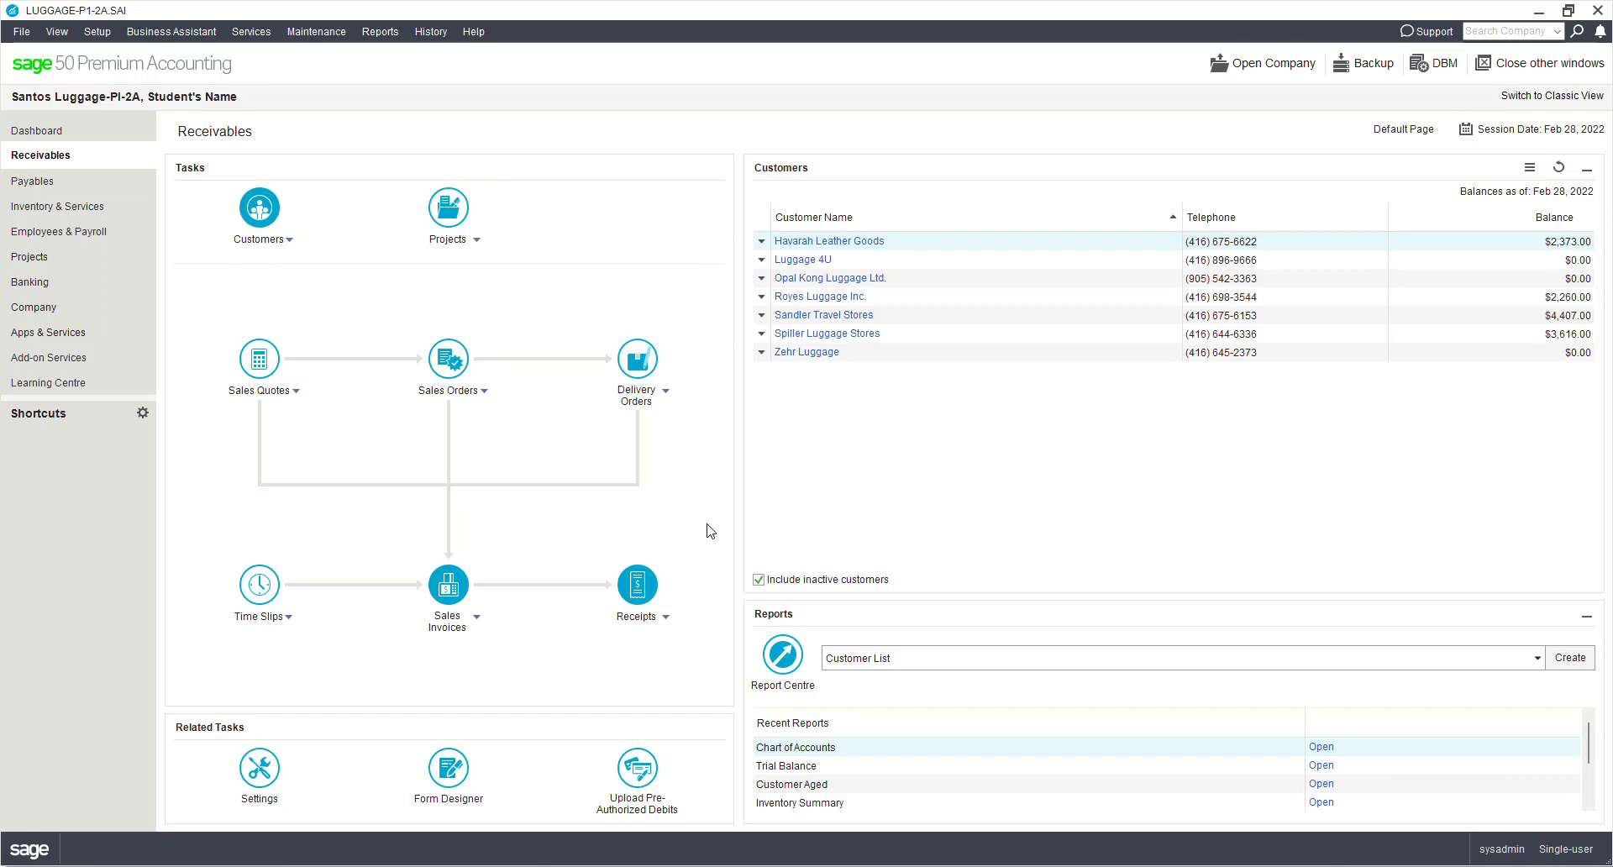
click(267, 246)
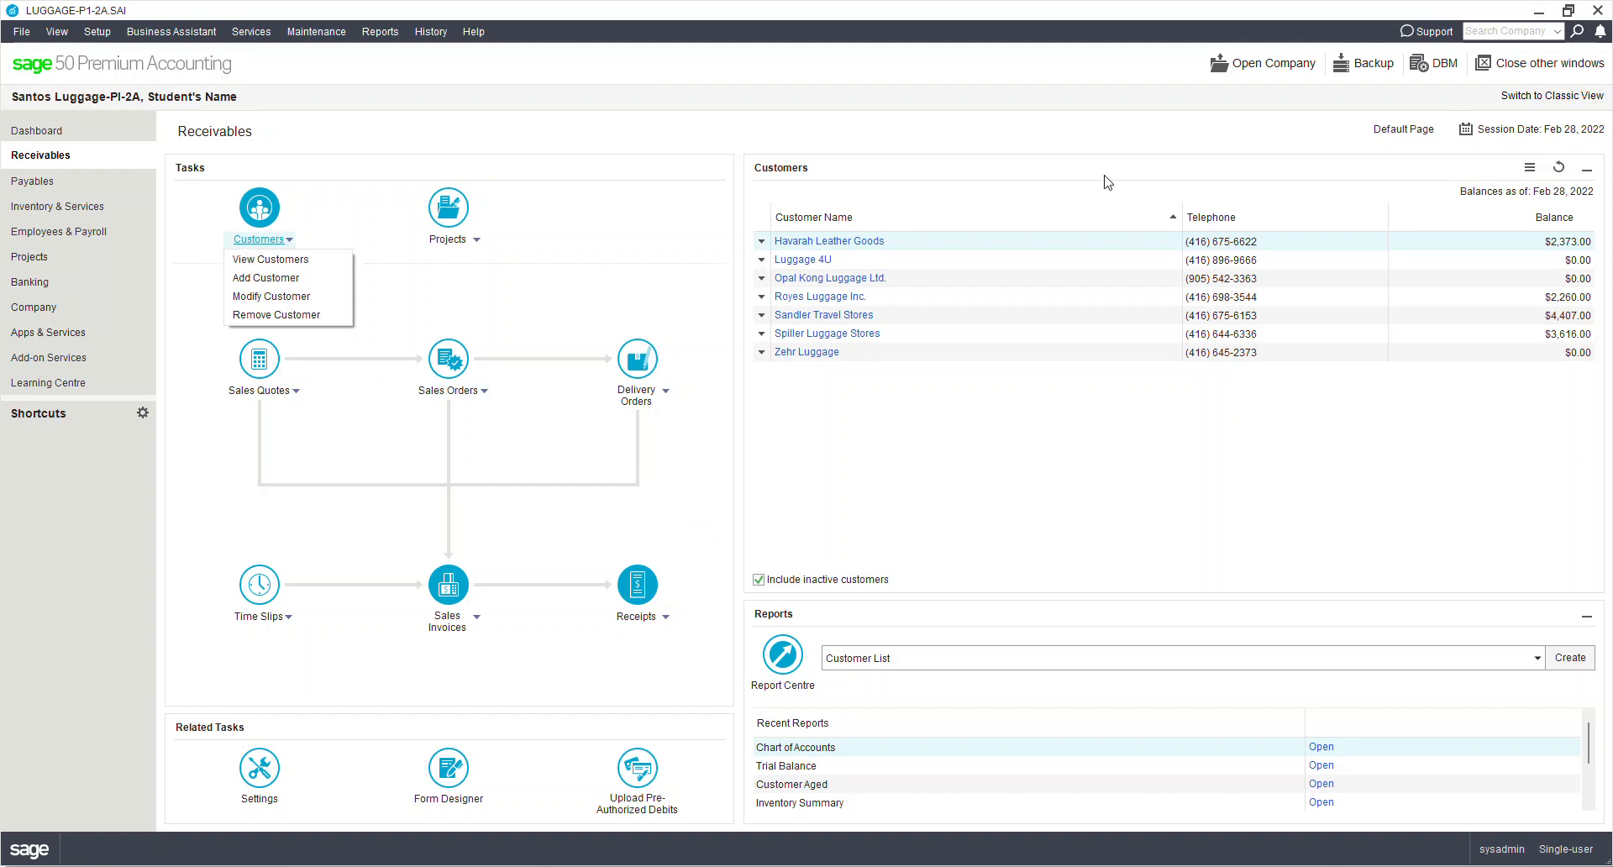
click(295, 260)
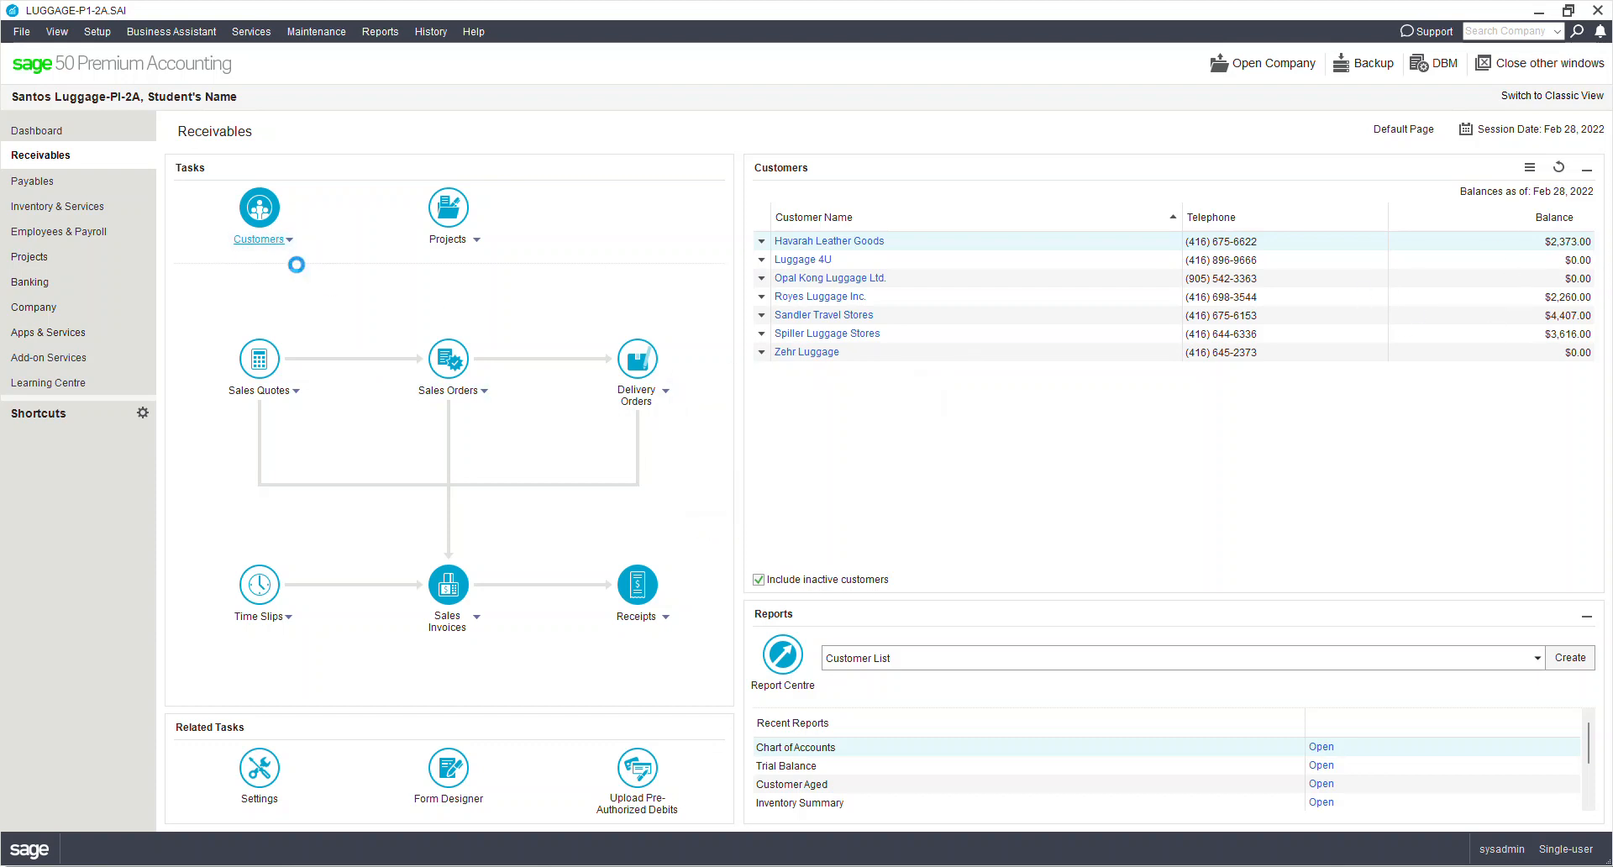
drag(0, 505, 988, 303)
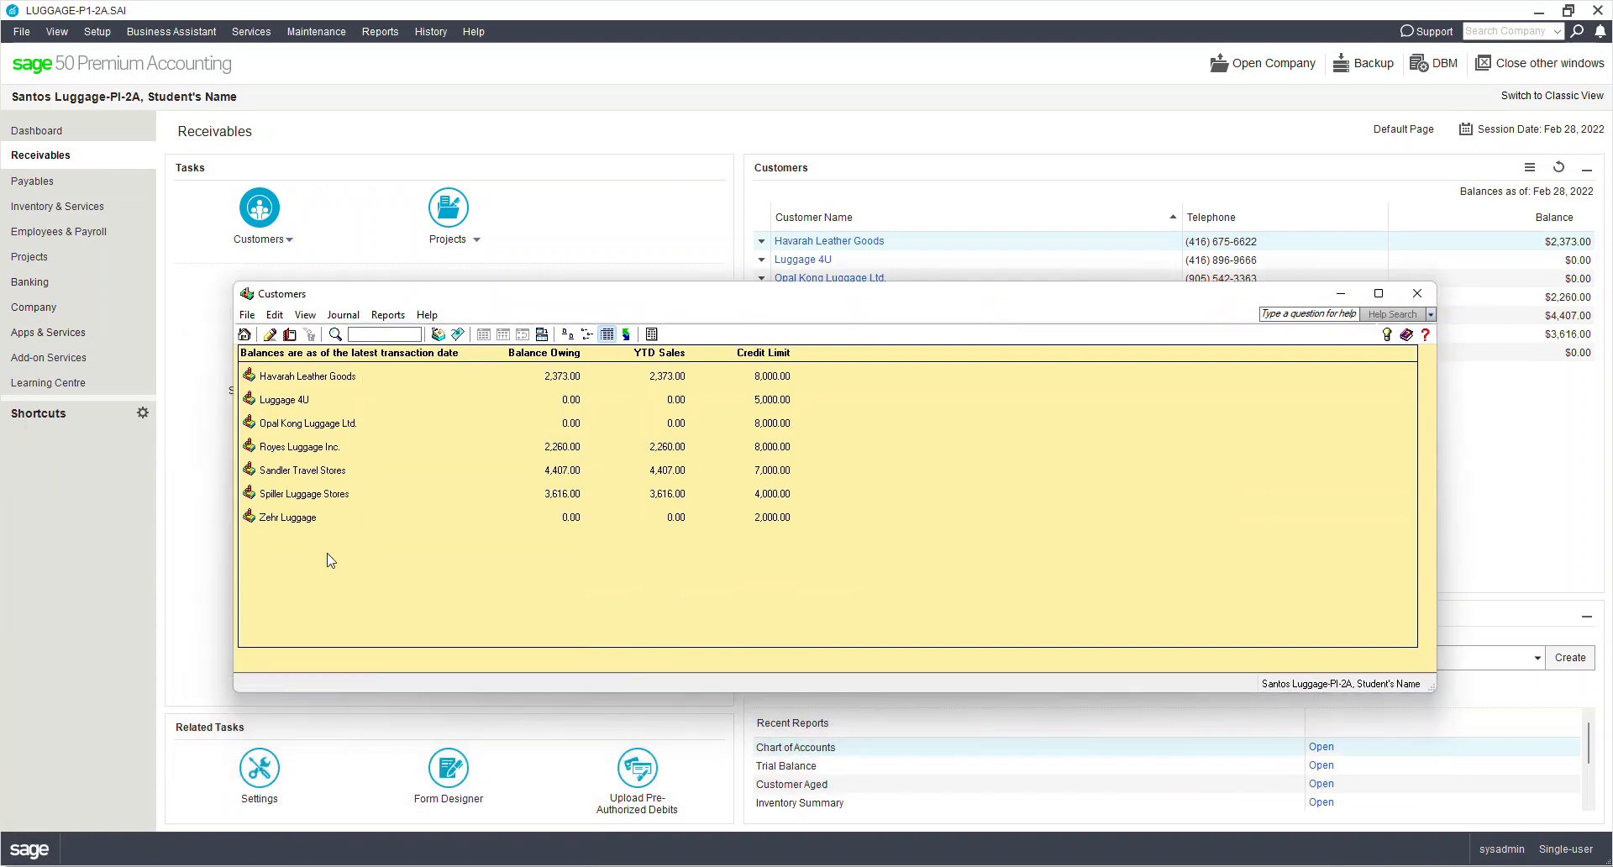
click(1417, 294)
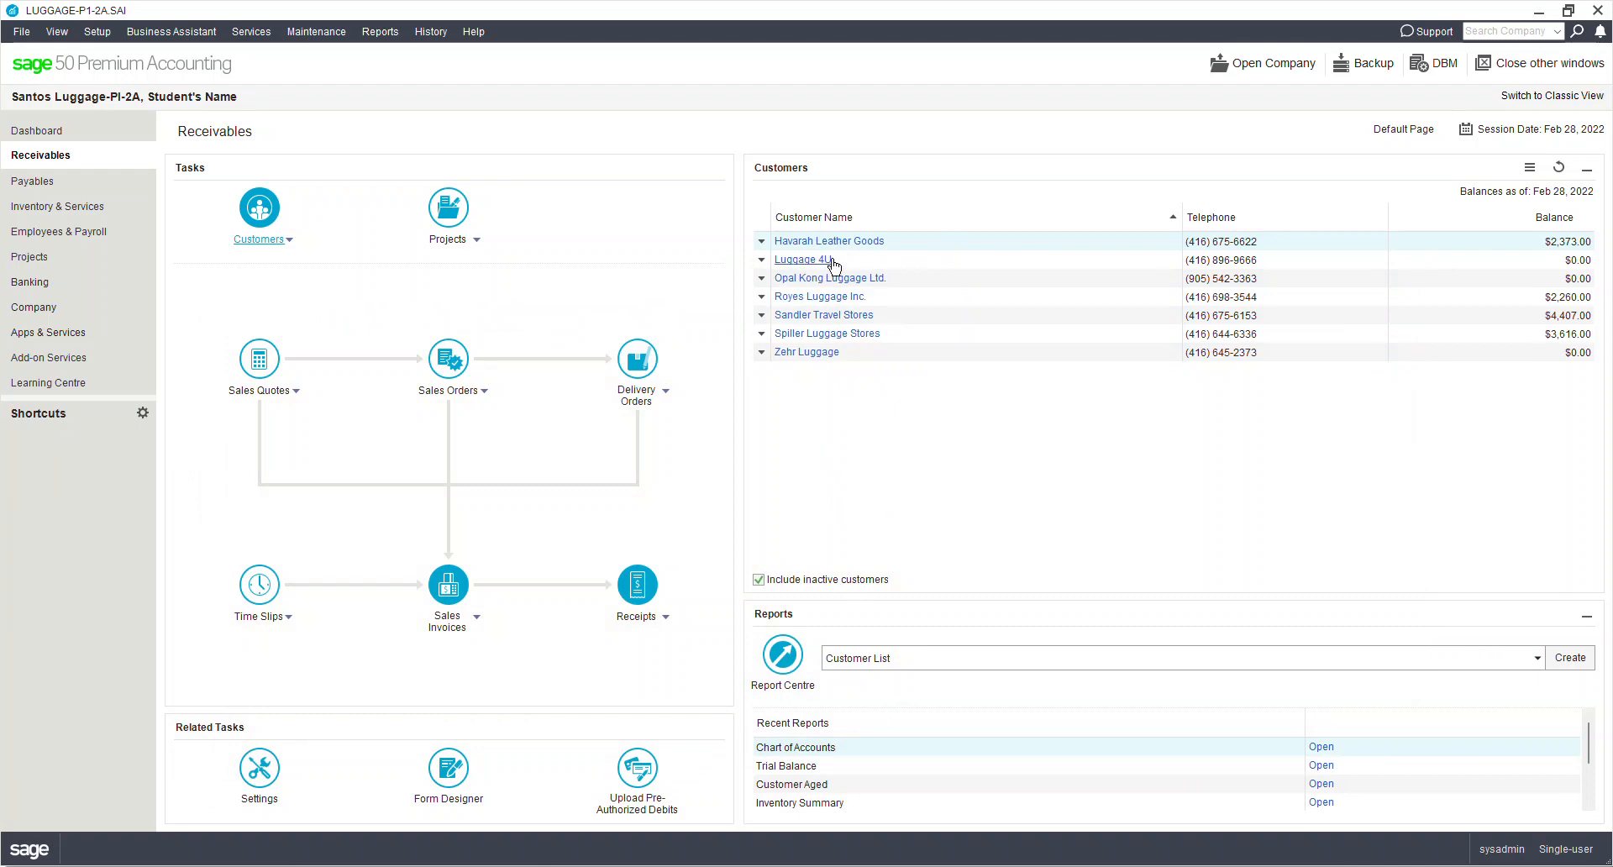
View the customer record of Havarah Leather Goods and close it
click(762, 242)
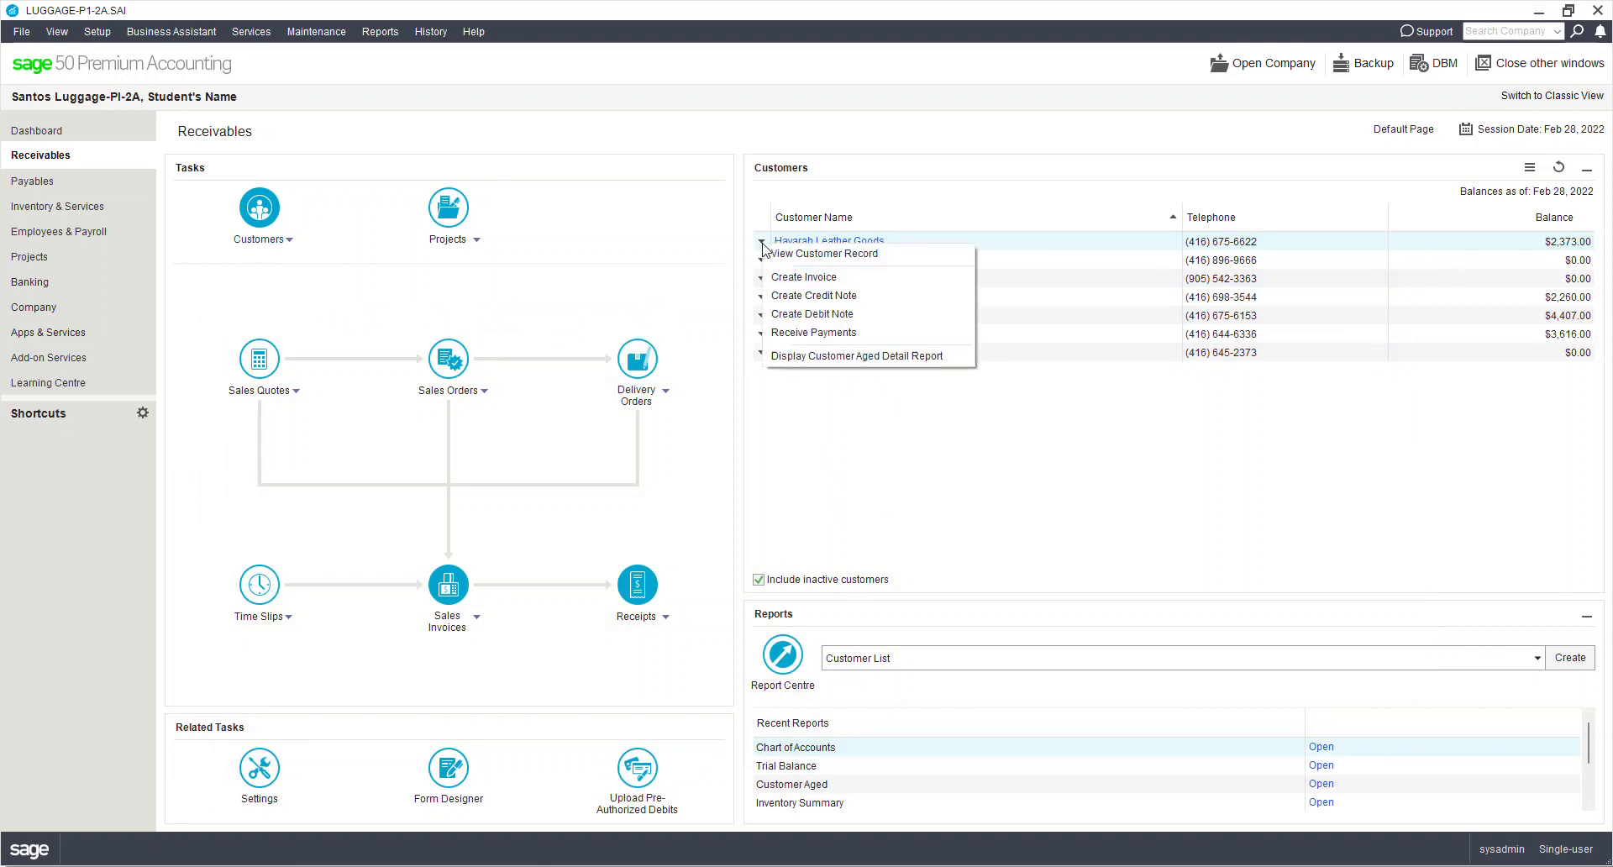
click(838, 254)
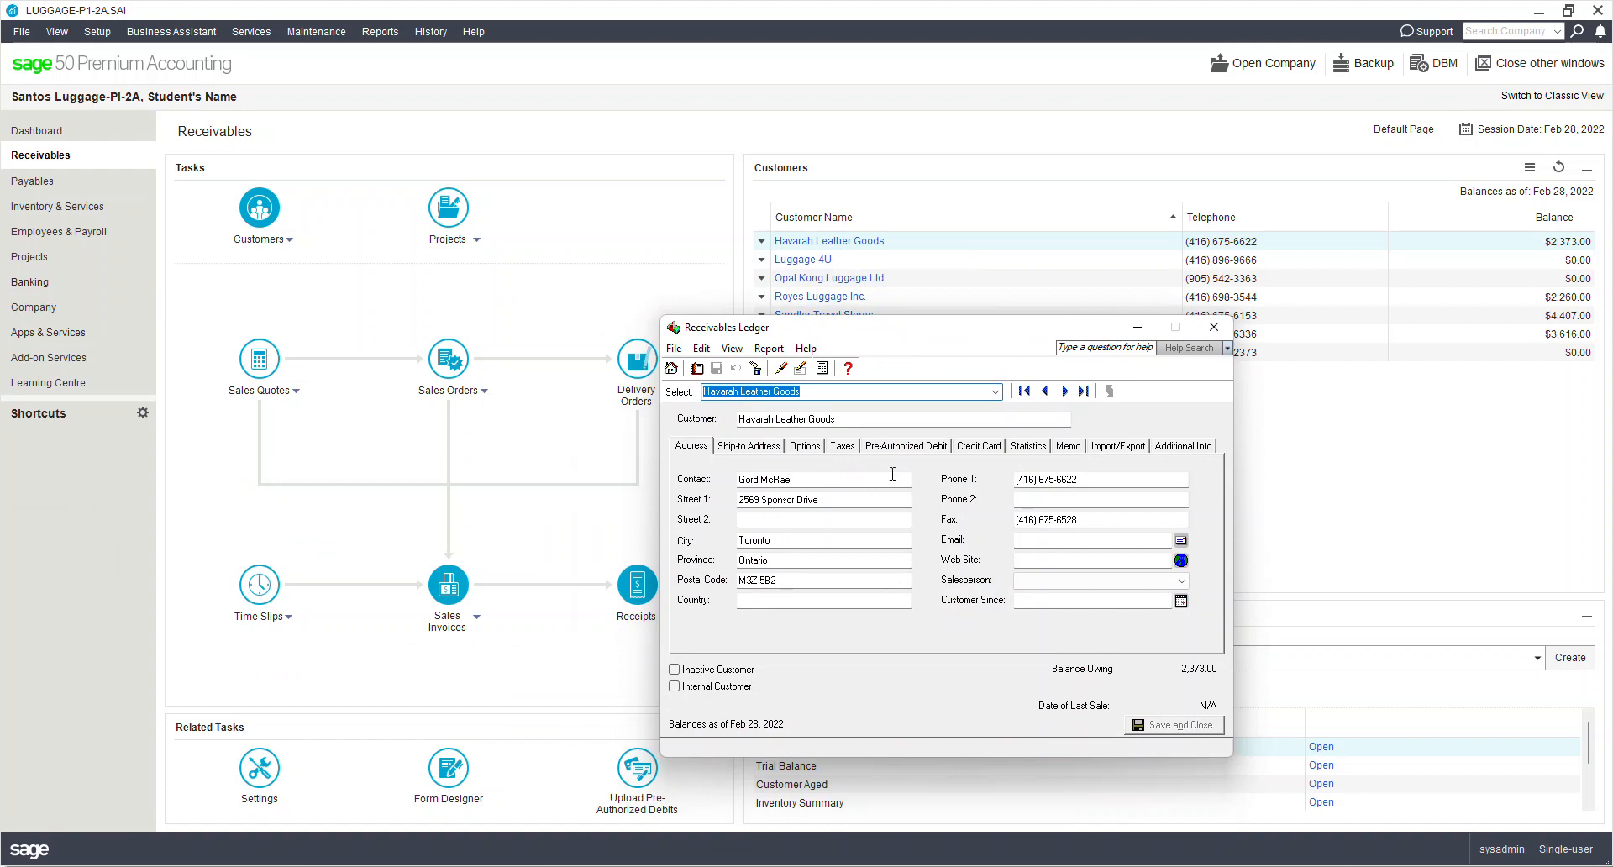
click(1214, 328)
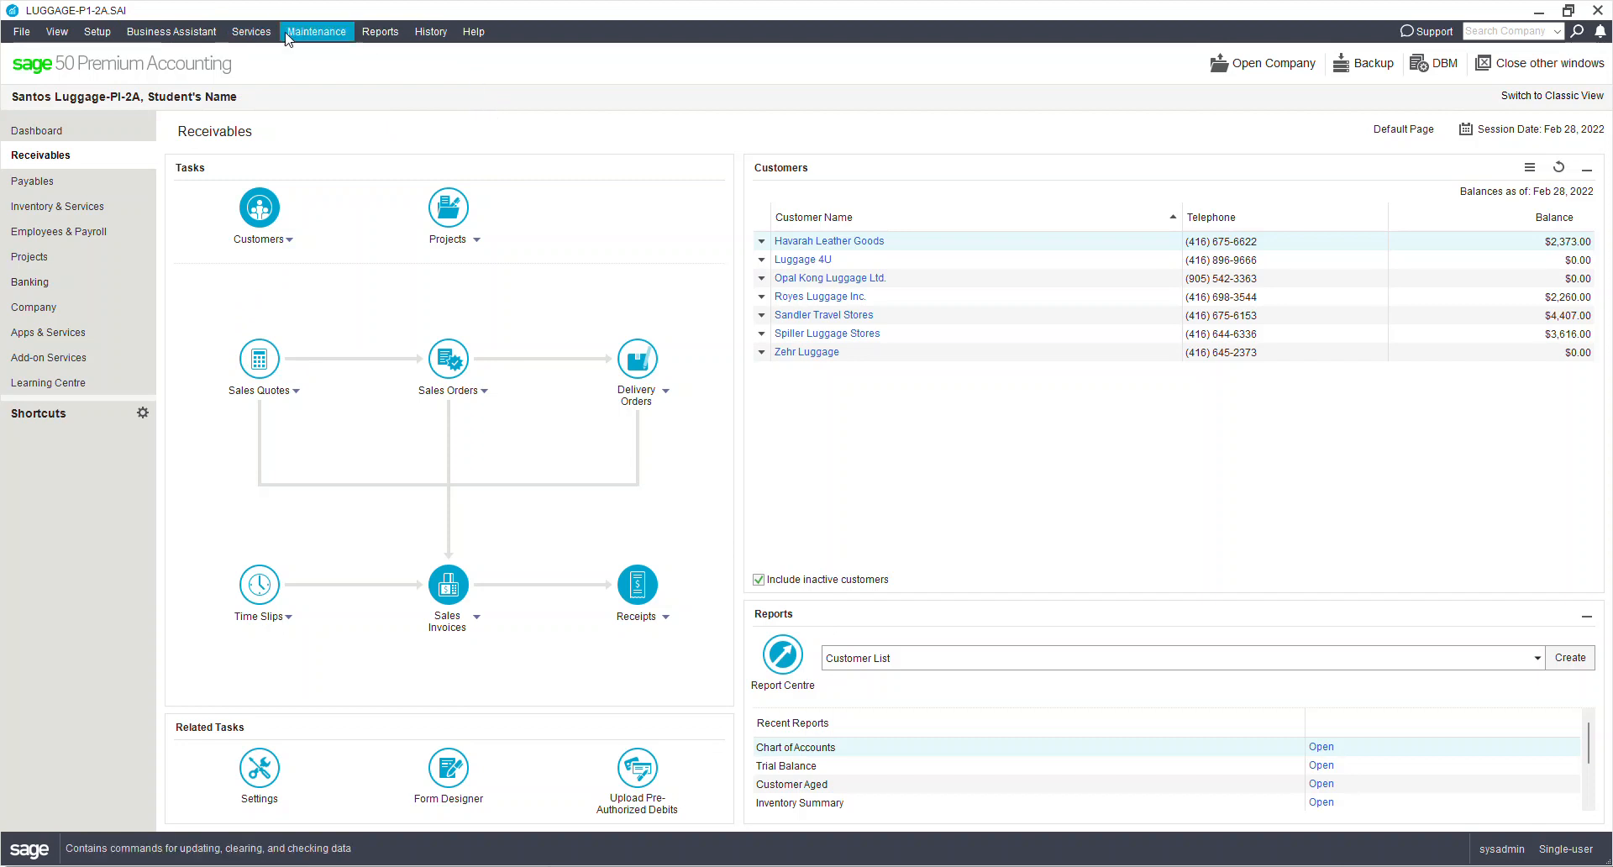
Display the Customer Aged Detail report for all customers as at Feb 28, 2022, and close it
click(380, 32)
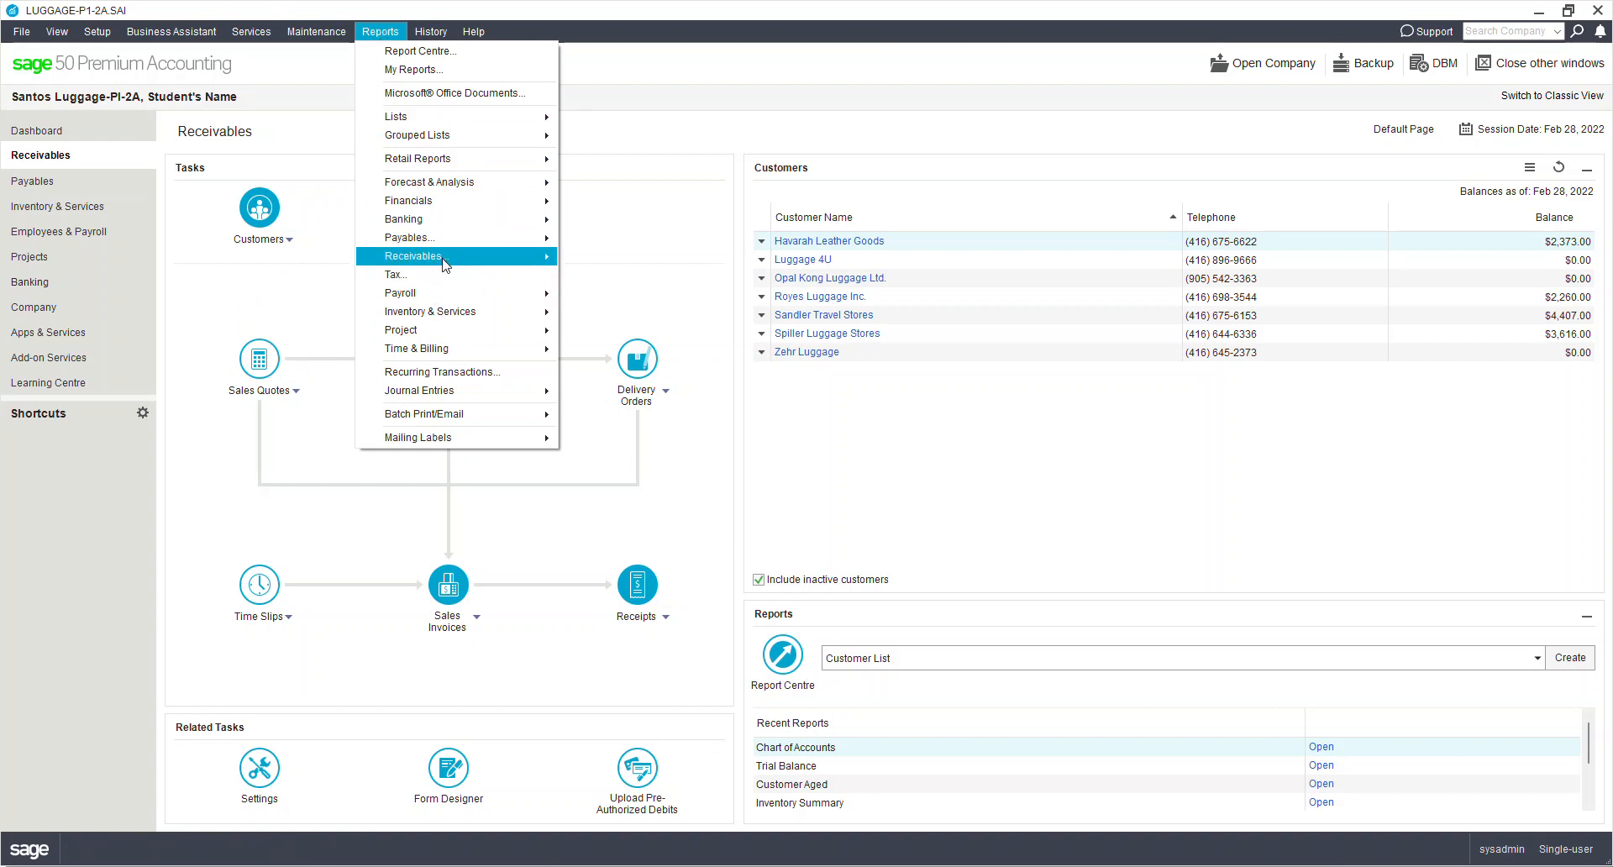
mouse_move(446, 265)
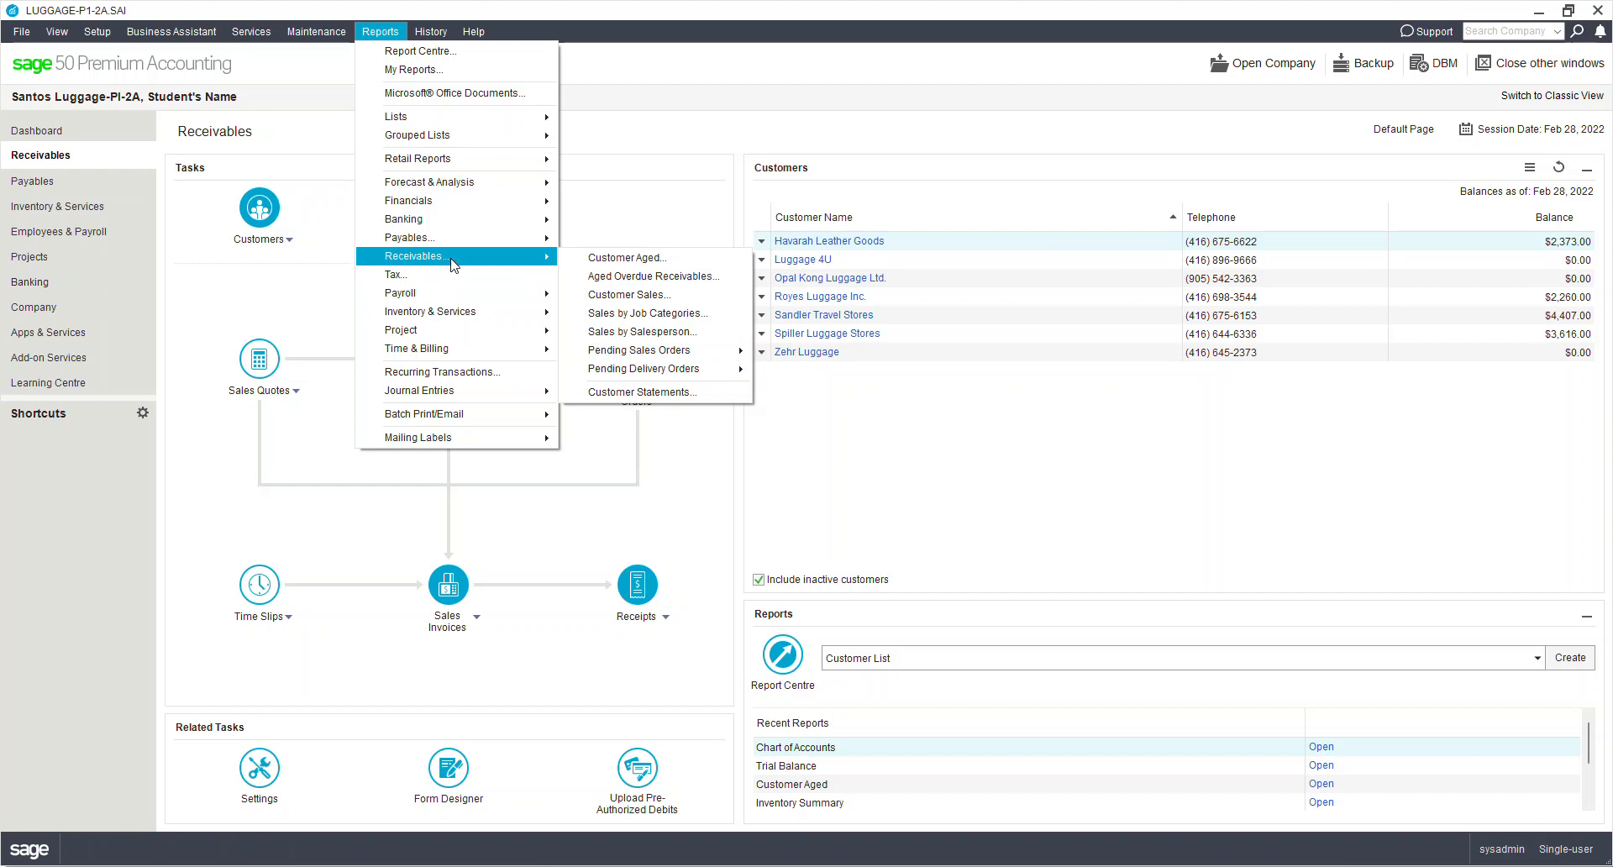
click(655, 265)
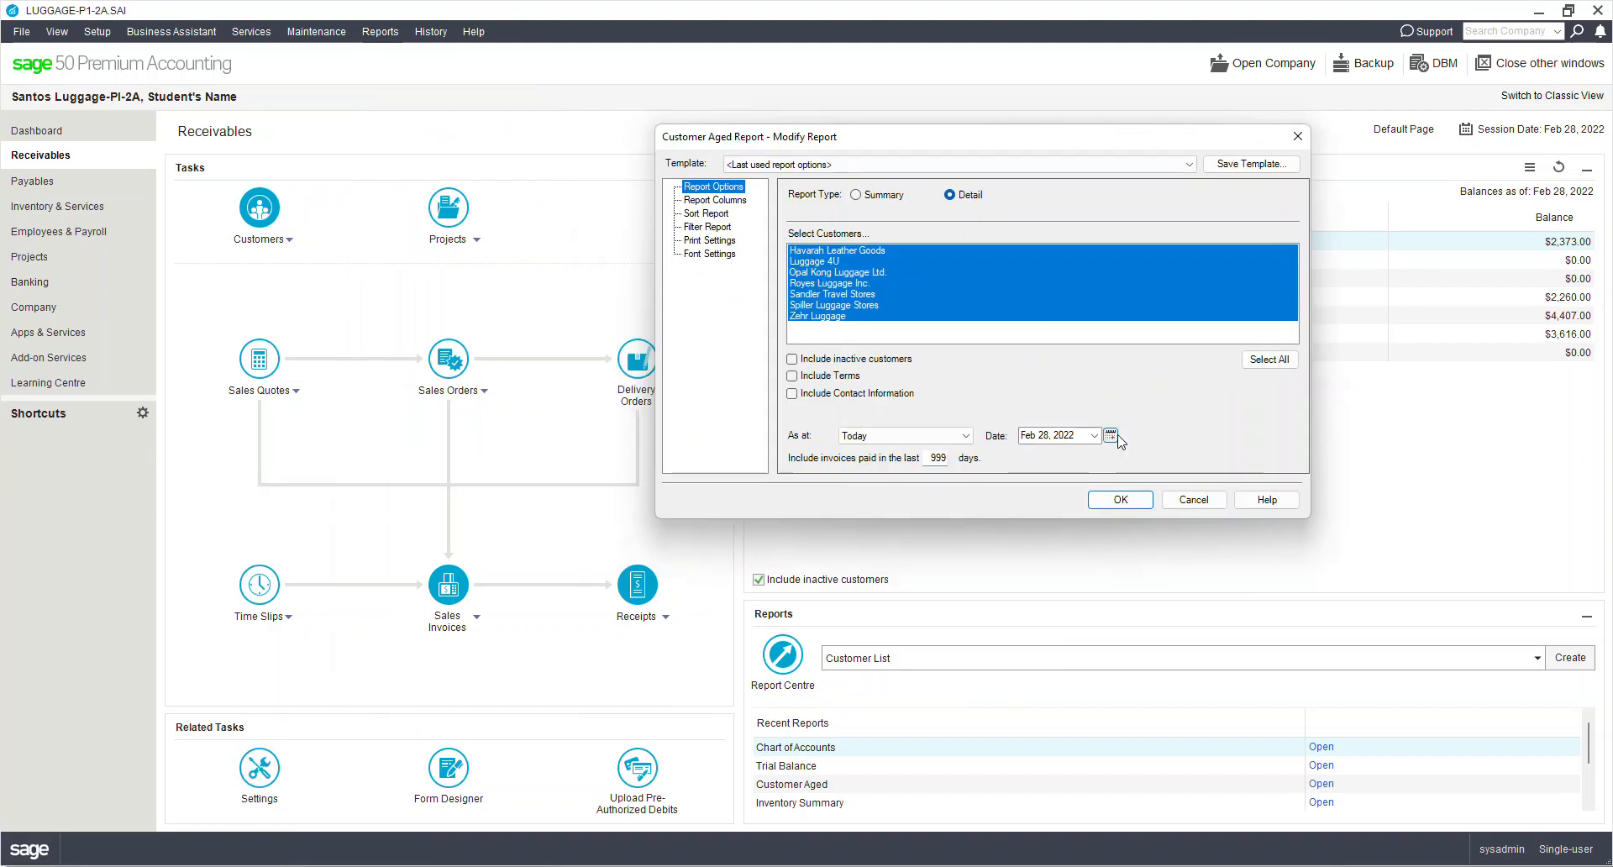
click(1130, 501)
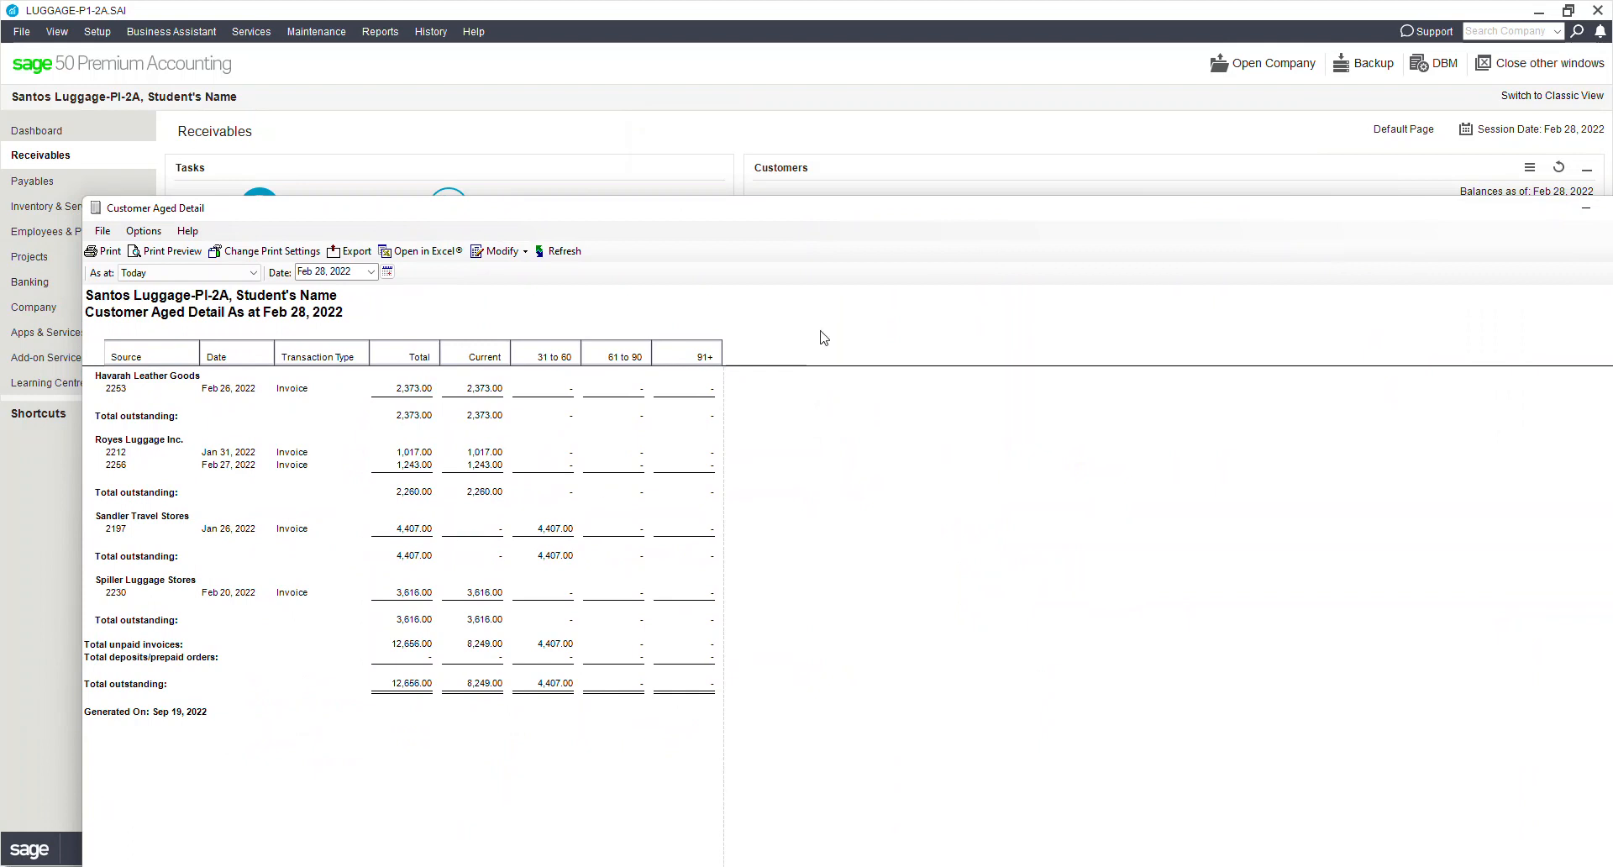
drag(1123, 206, 939, 208)
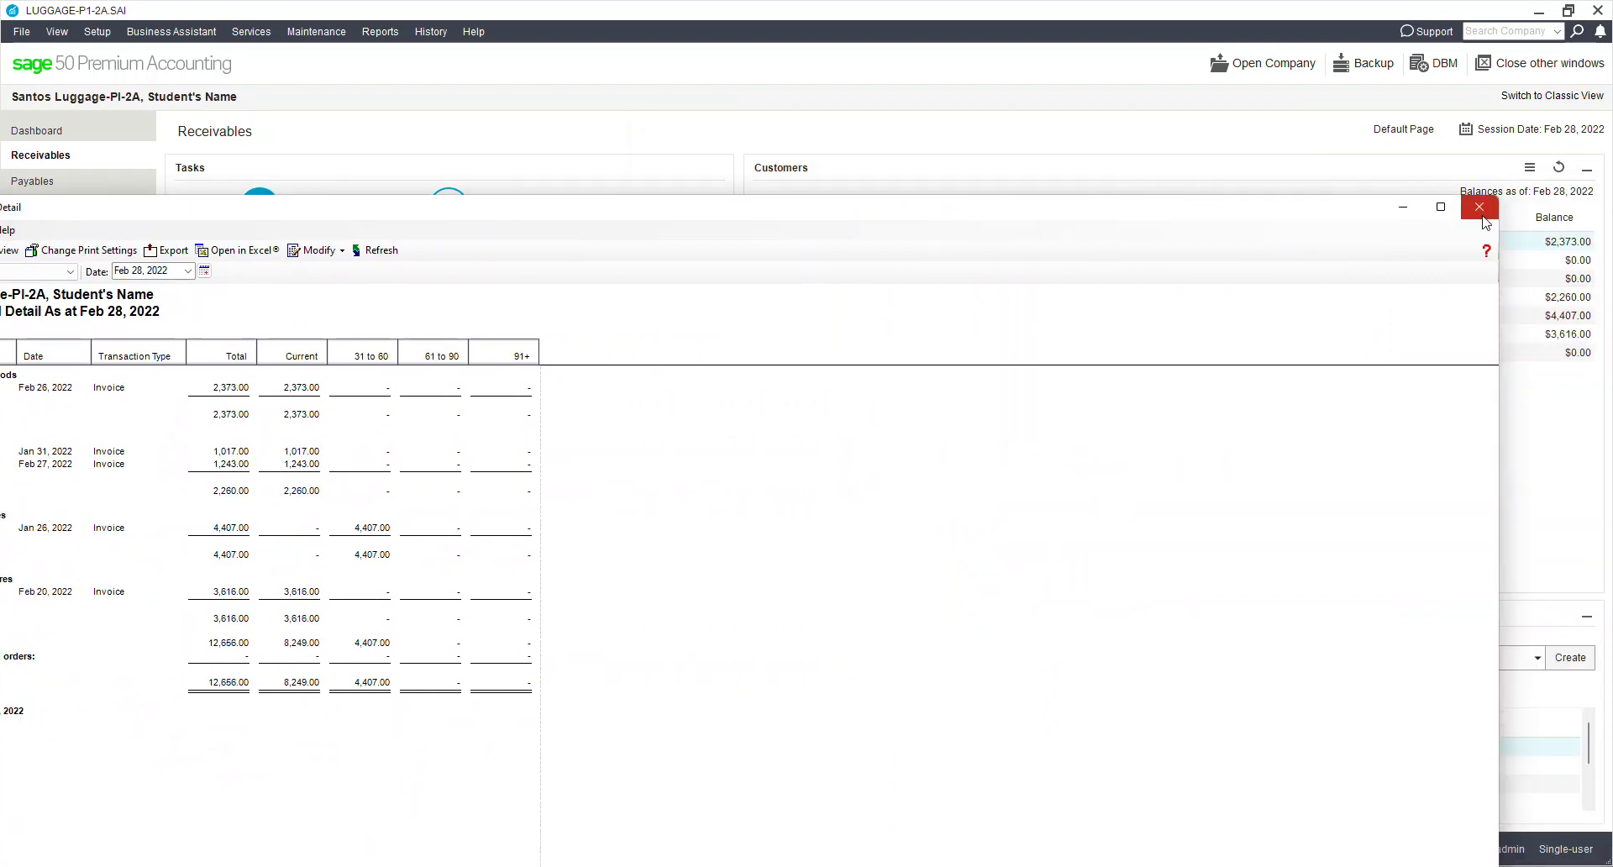
click(1480, 207)
Display the Inventory Summary report by asset for account 1300 Inventory as at Feb 28, 2022, and close it
click(381, 32)
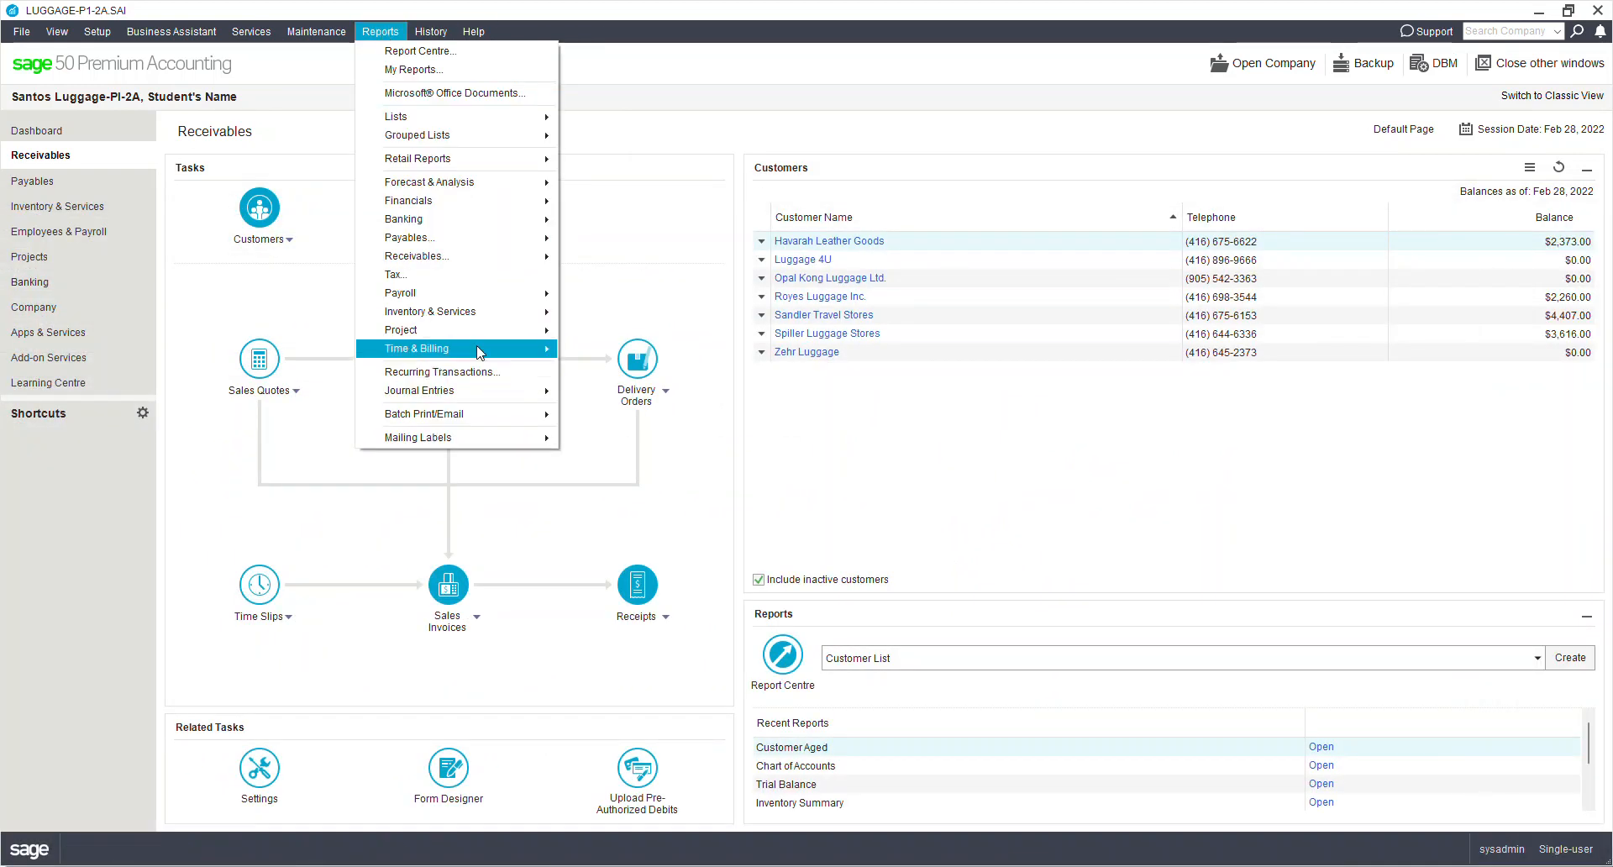
mouse_move(501, 266)
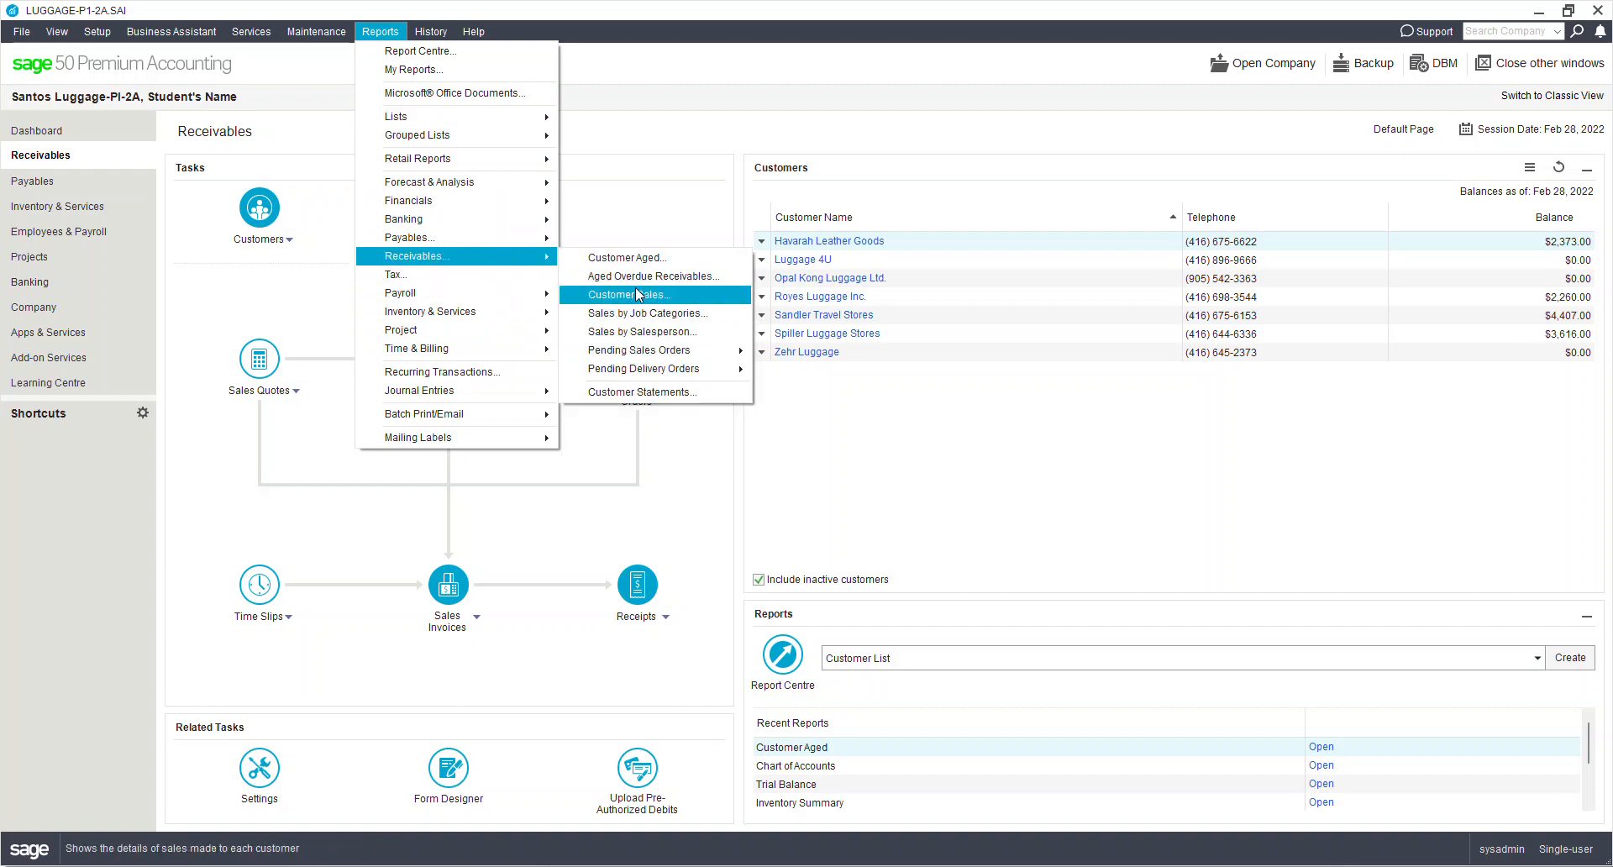
mouse_move(618, 370)
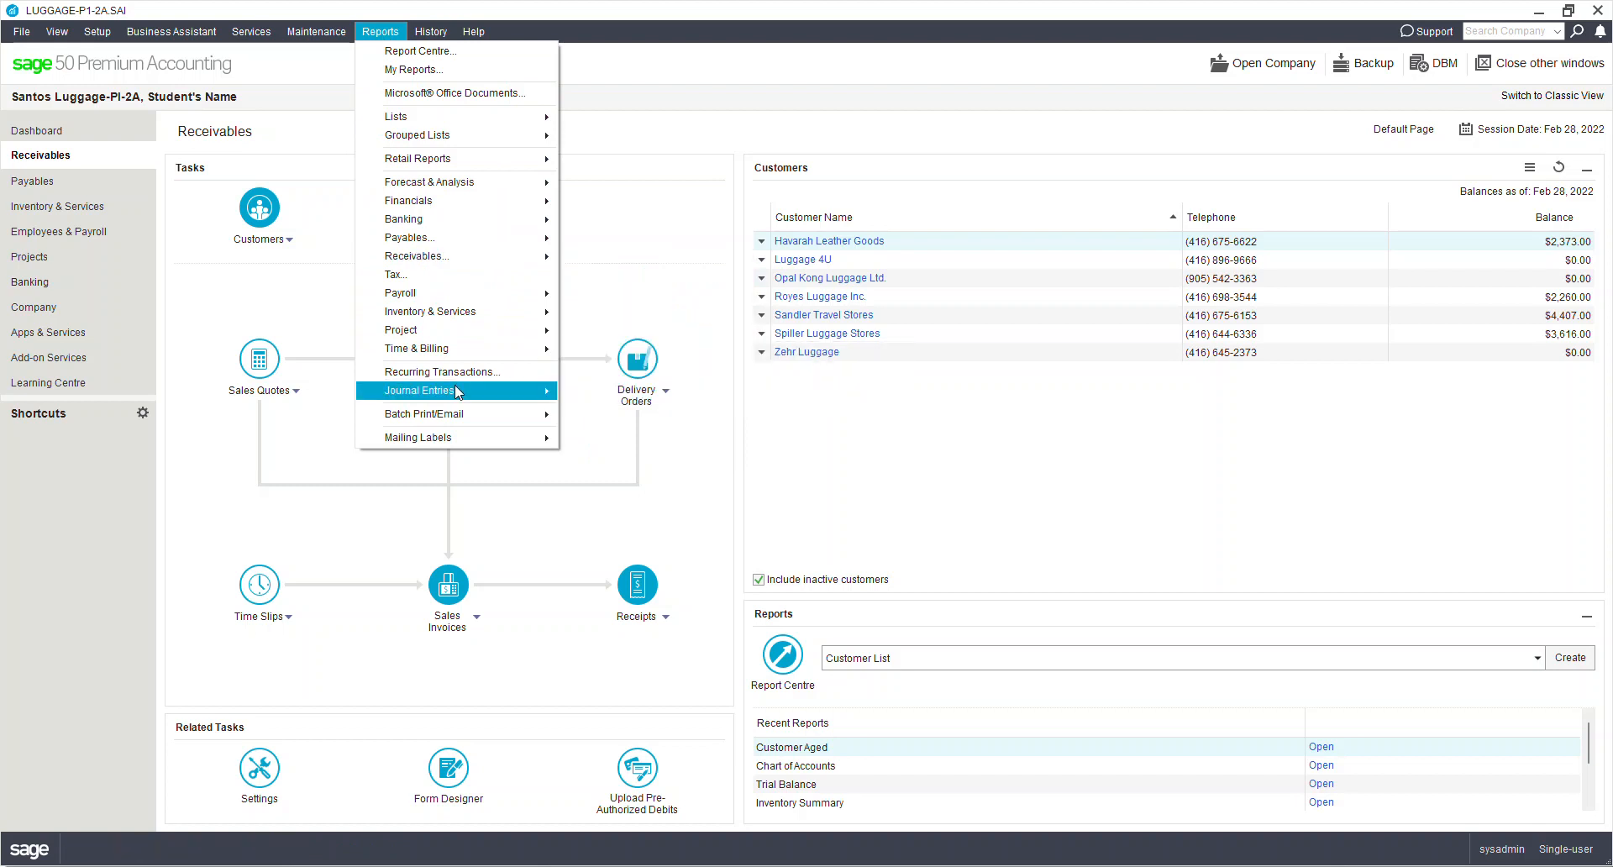
mouse_move(458, 312)
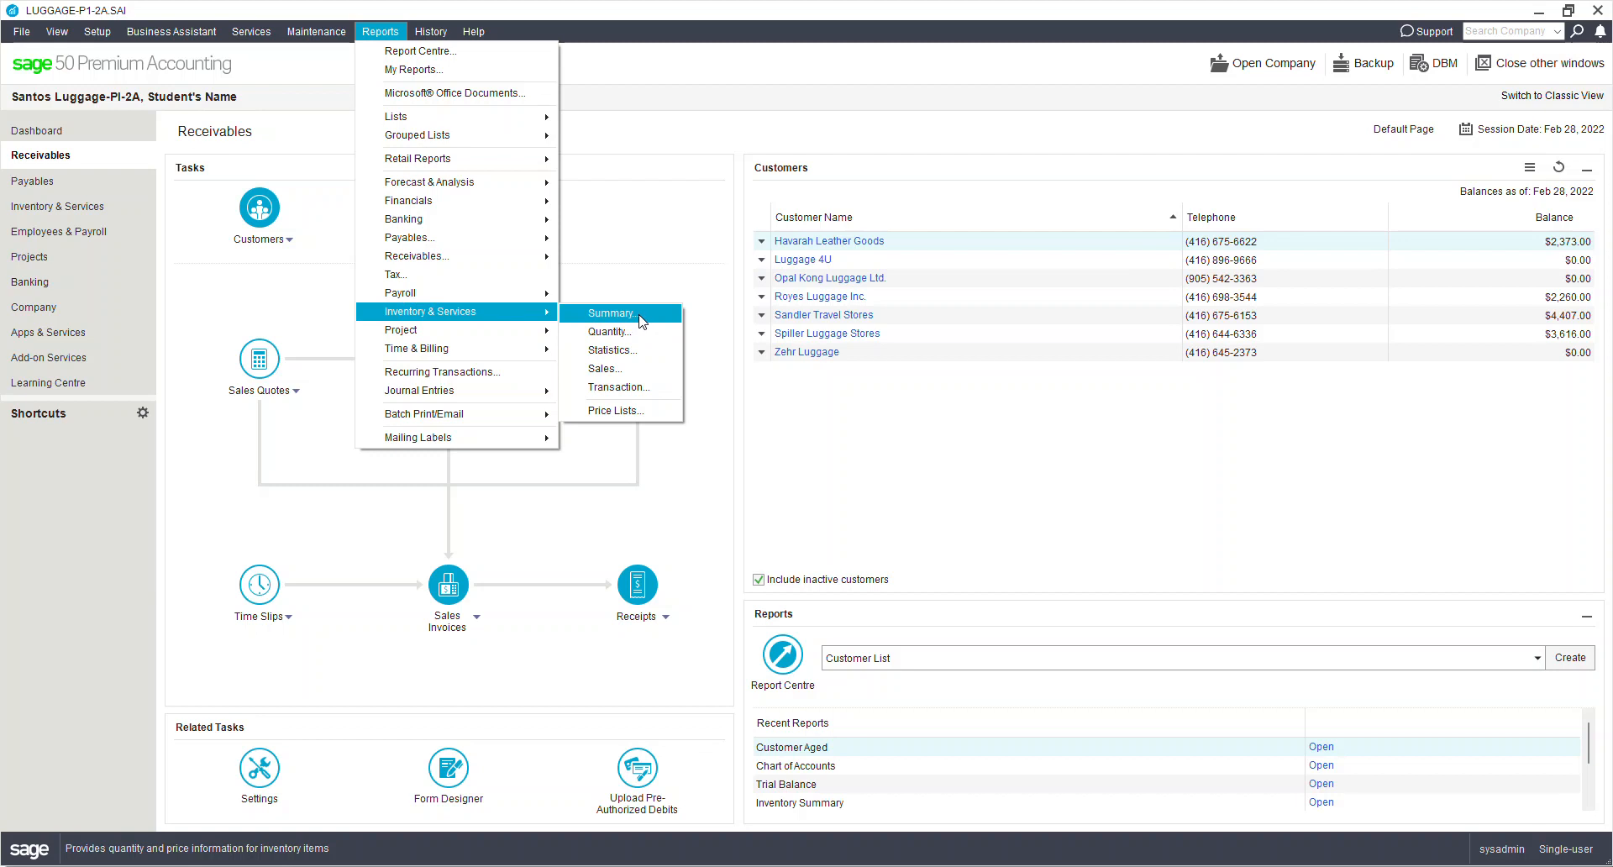
click(611, 315)
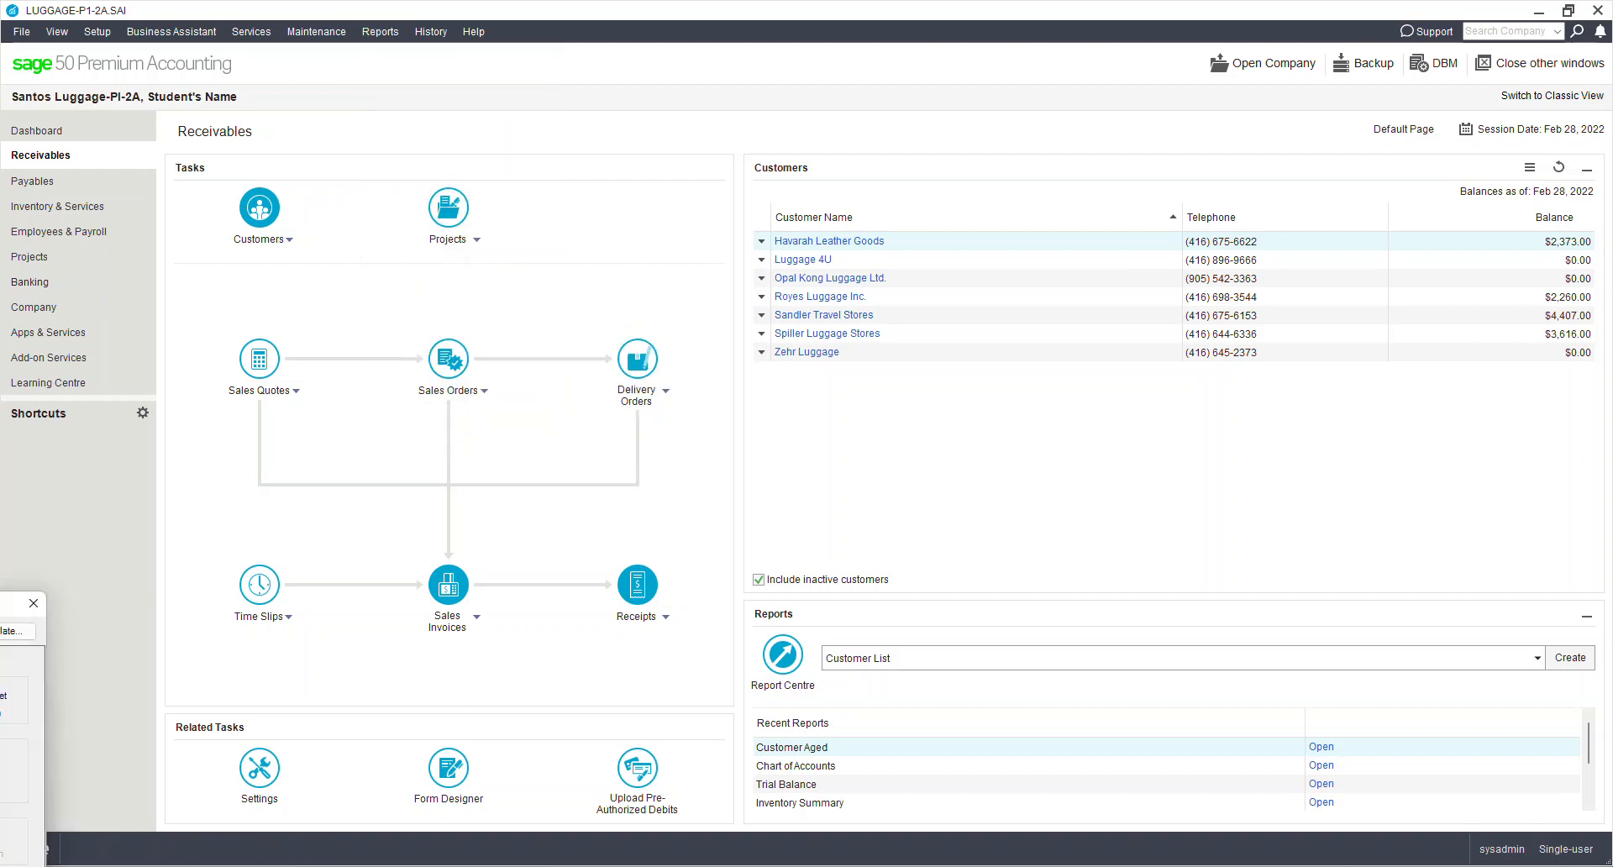
drag(952, 454, 1034, 306)
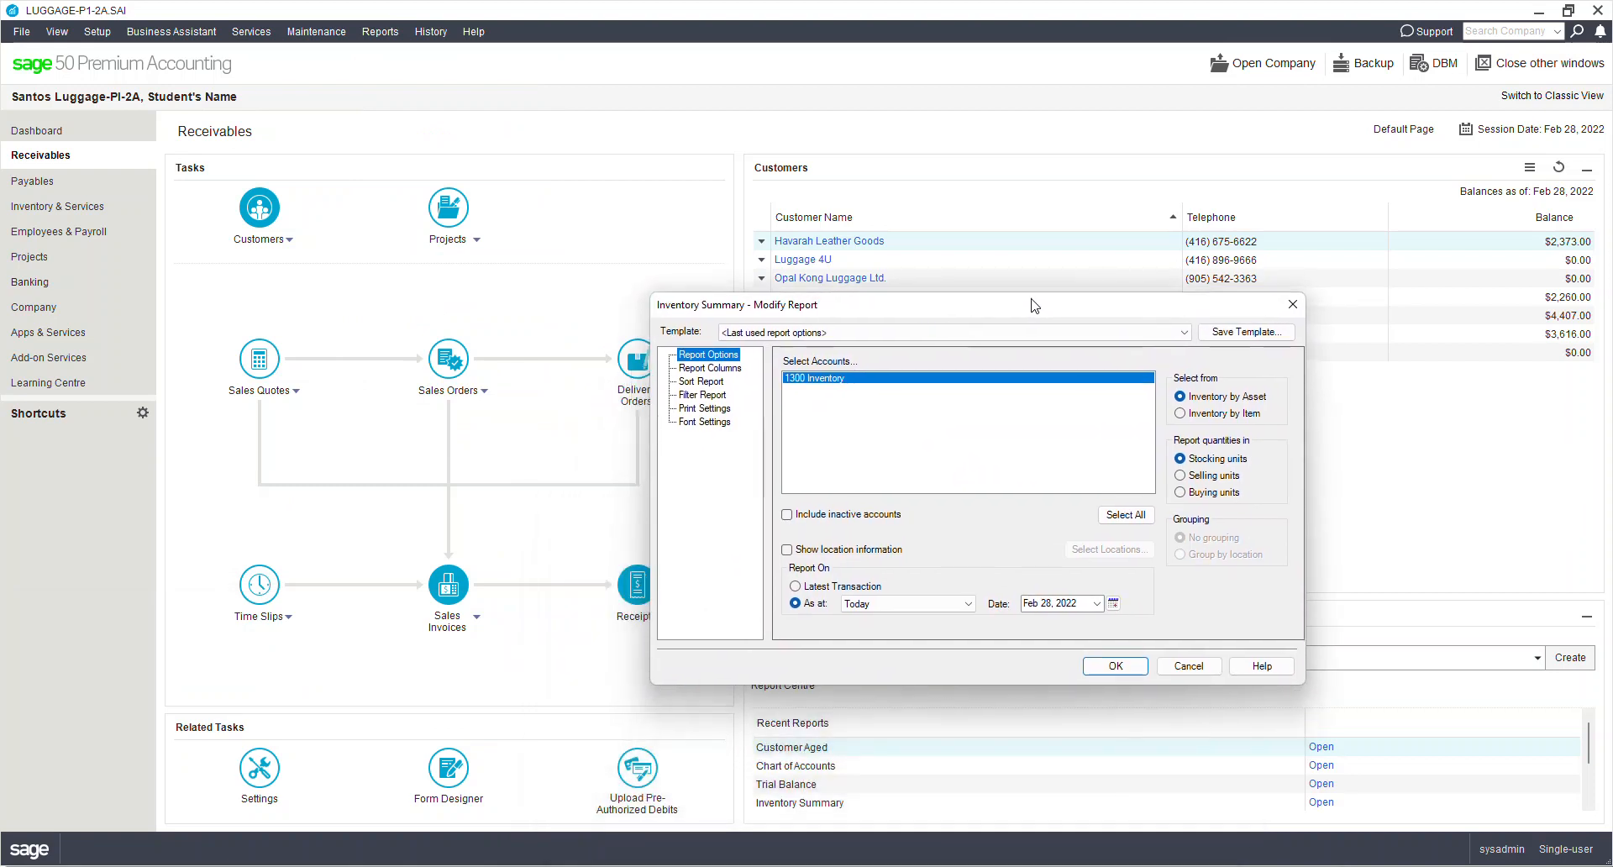
click(1115, 665)
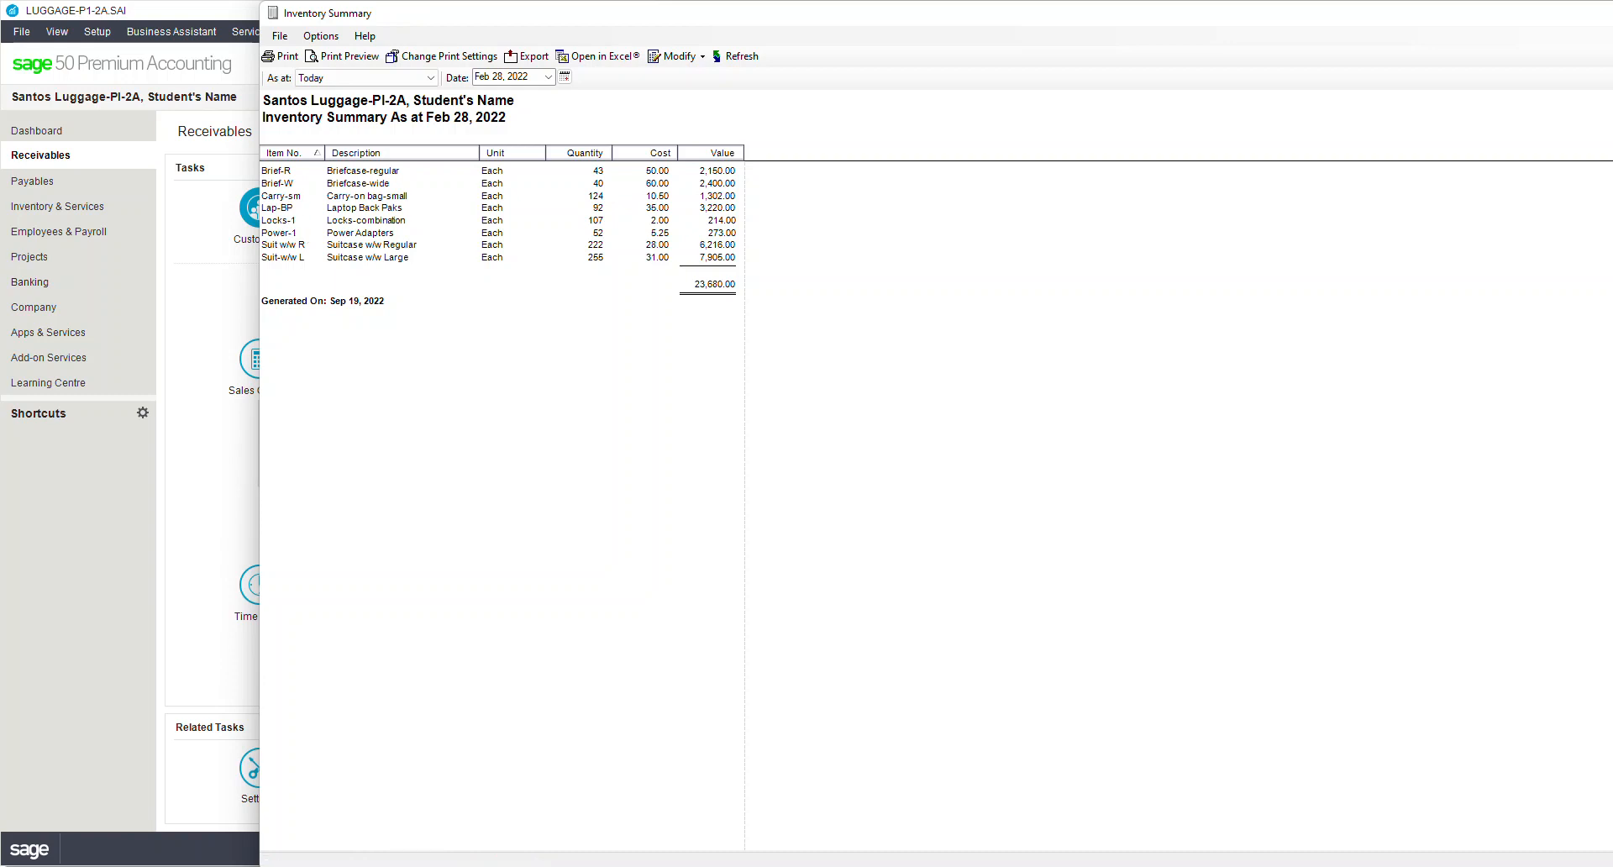
drag(1313, 21, 1073, 42)
click(1600, 35)
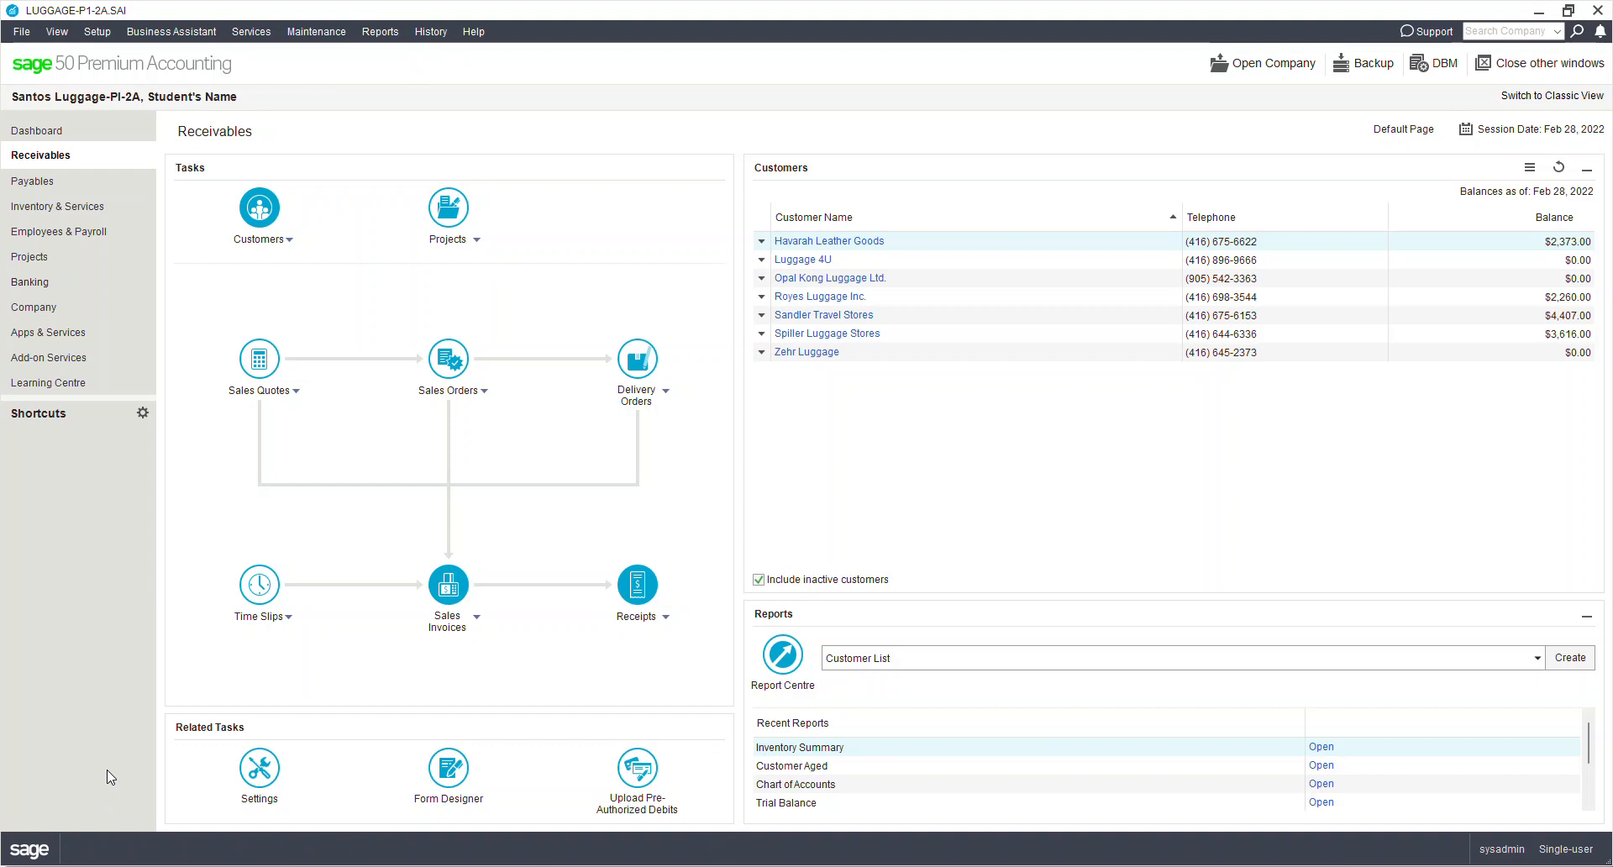
Start a new sales invoice in the Sales Journal and bring its window into view over the Receivables page
click(477, 616)
mouse_move(470, 647)
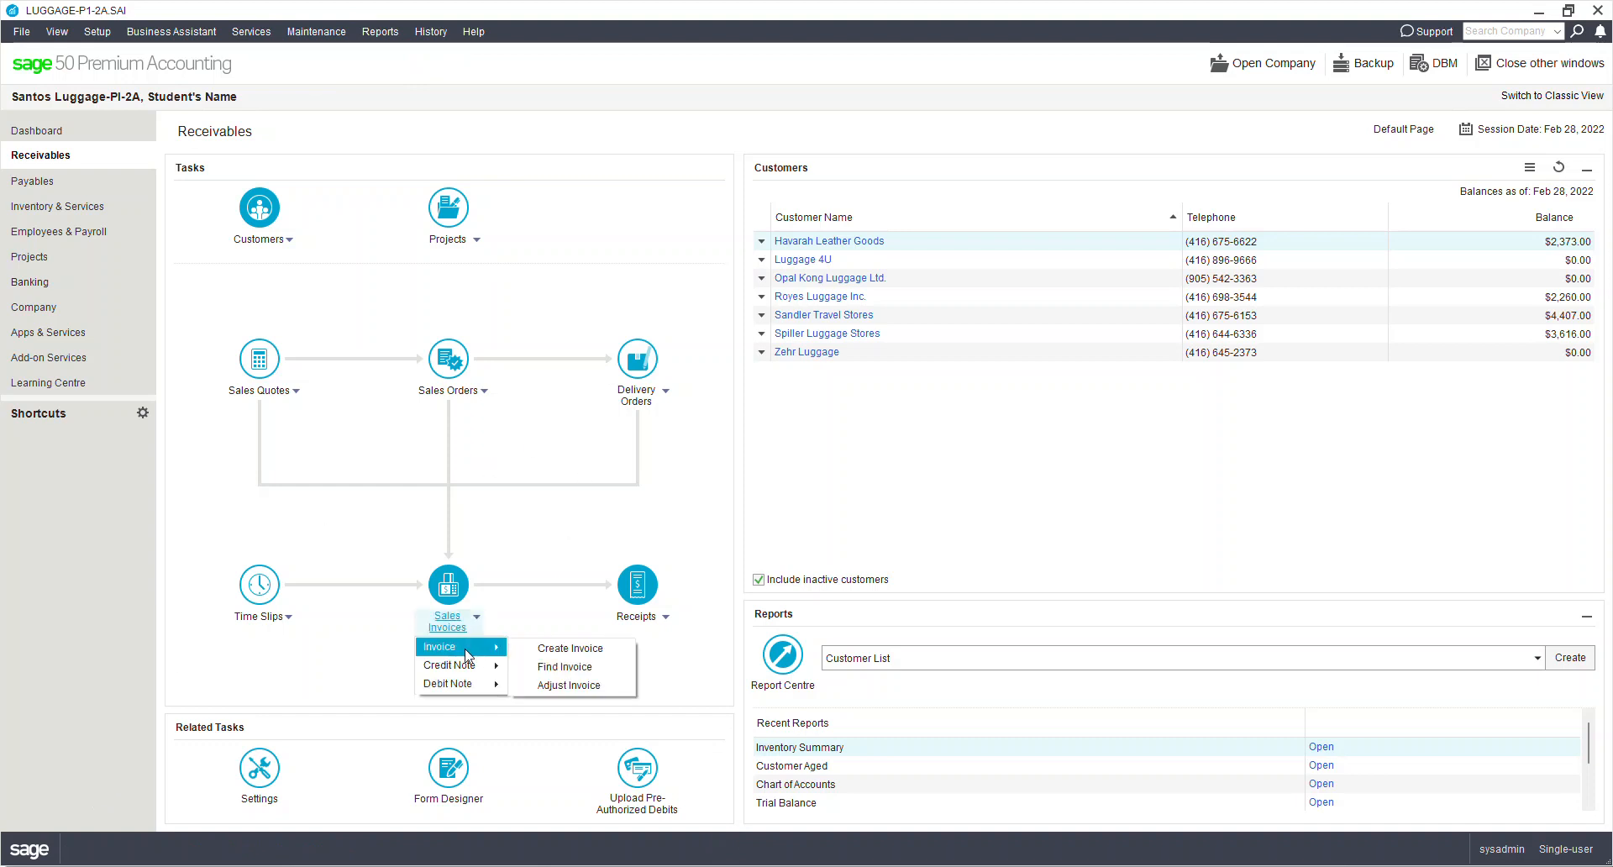
click(562, 651)
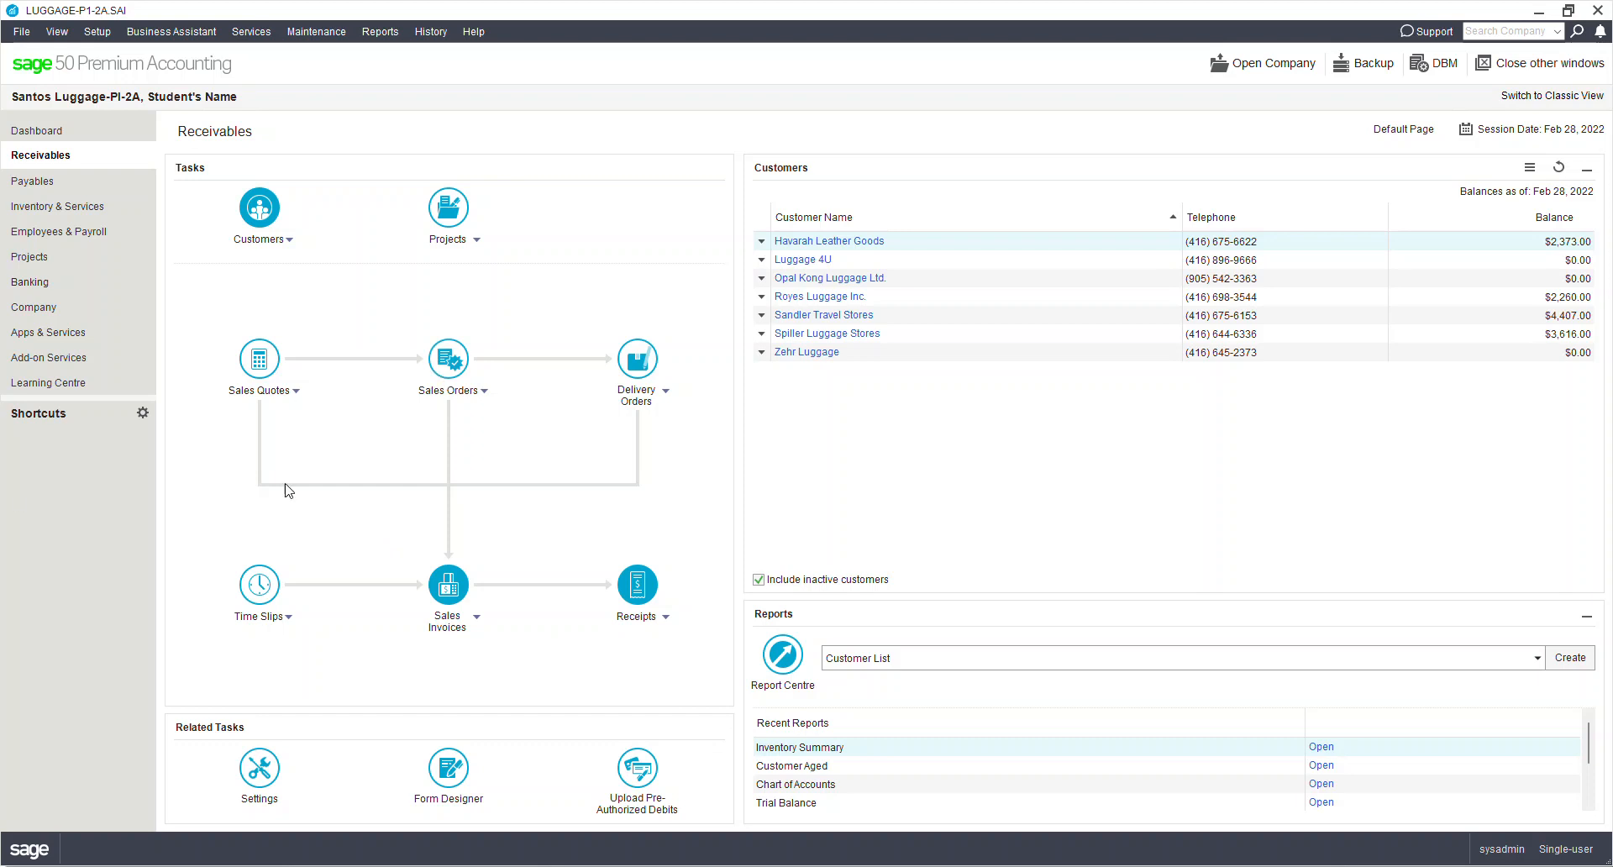
drag(2, 555, 875, 230)
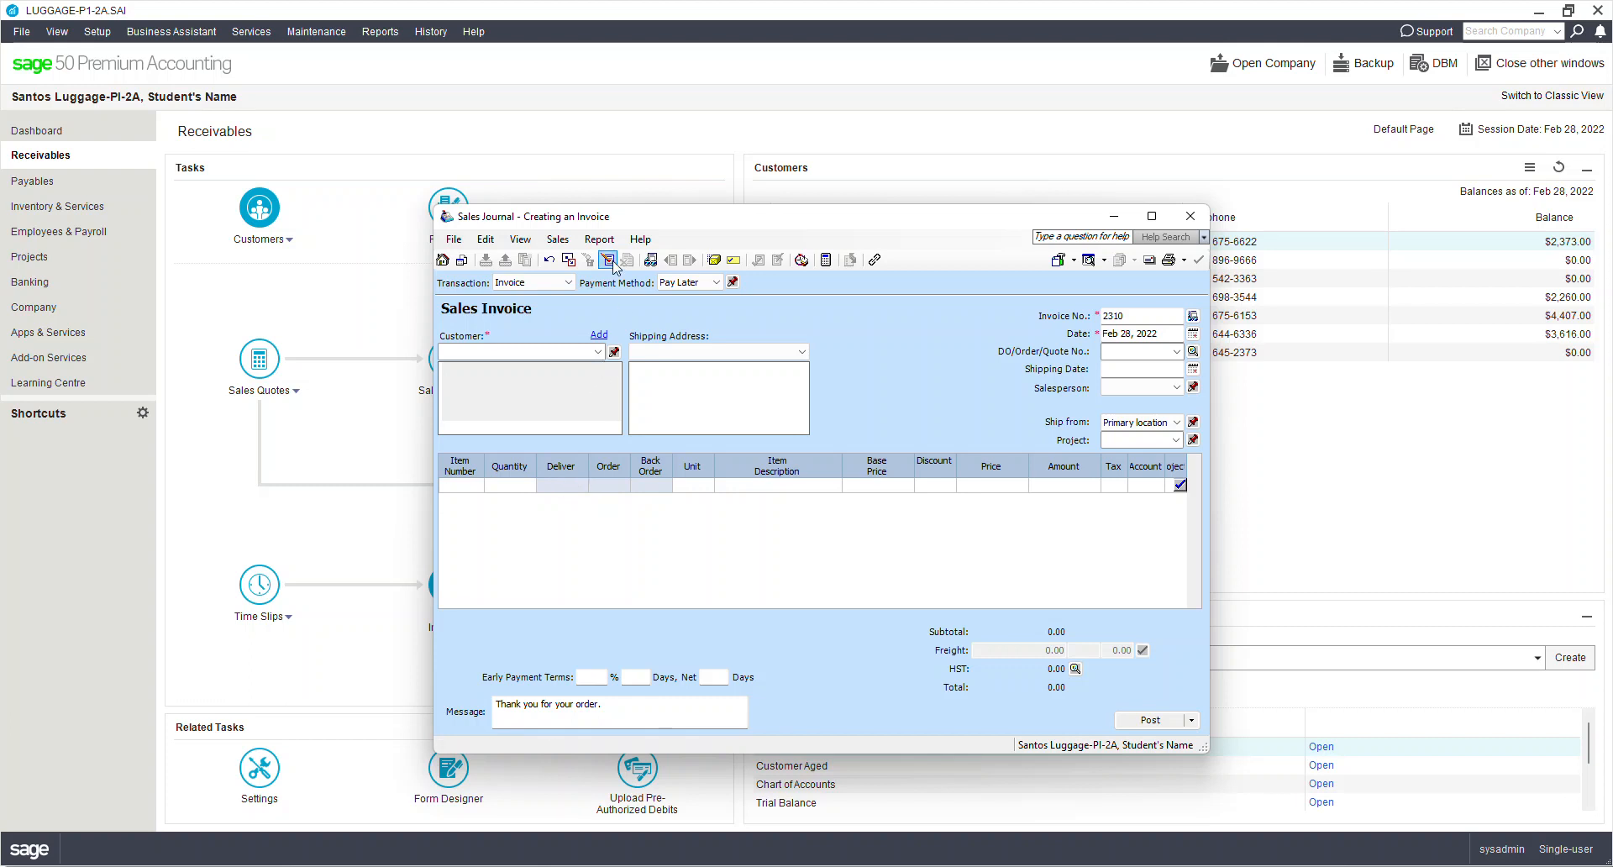
Customize the Standard Style sales invoice to hide the Quantity on Deliver and Projects columns
click(569, 259)
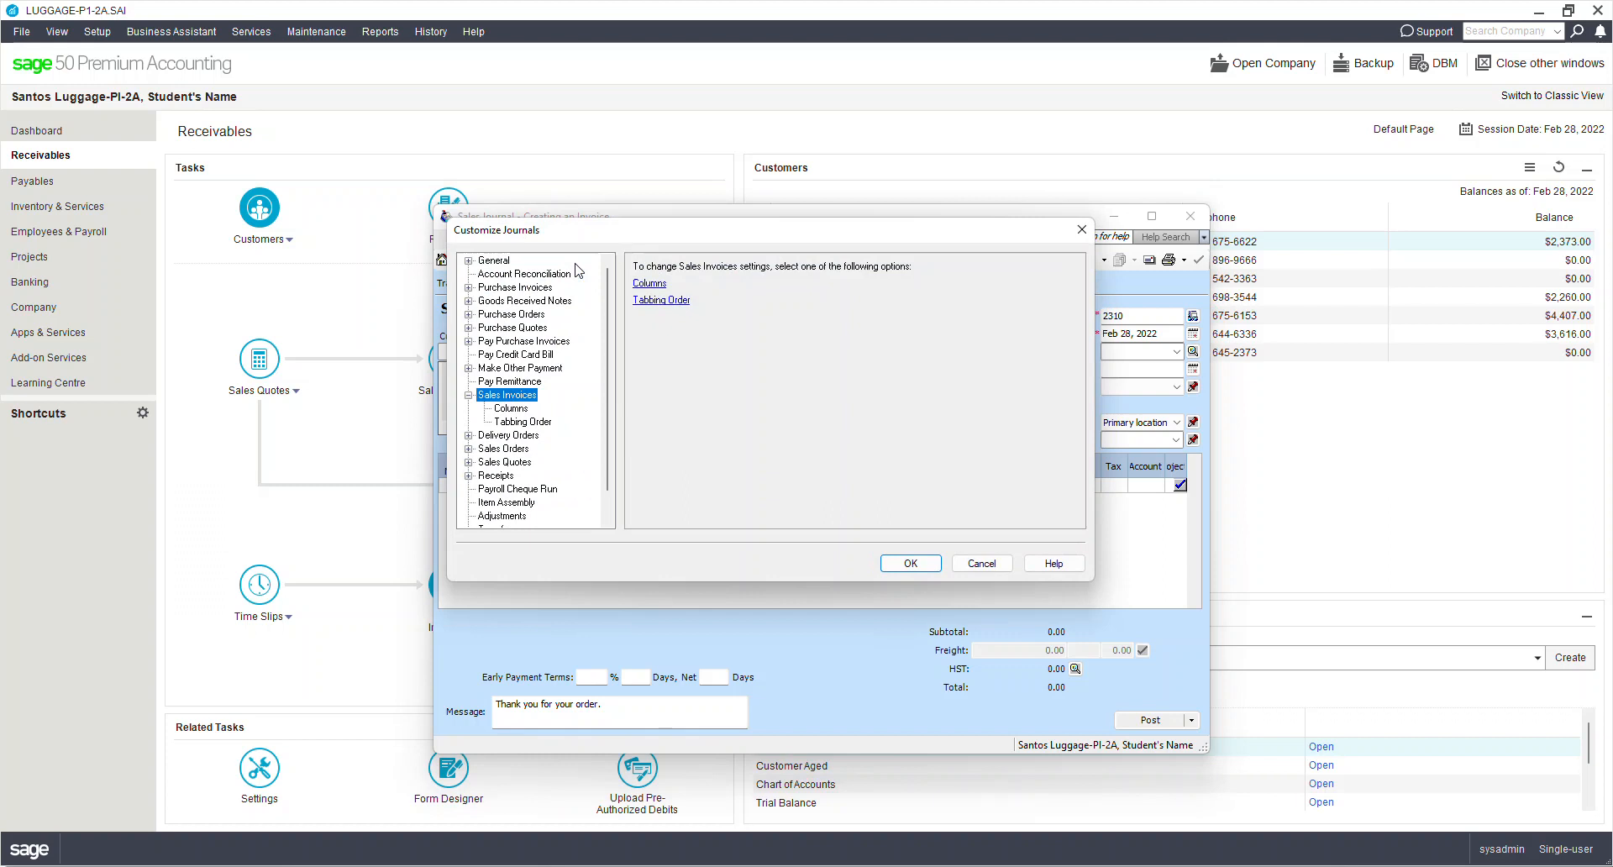
click(647, 285)
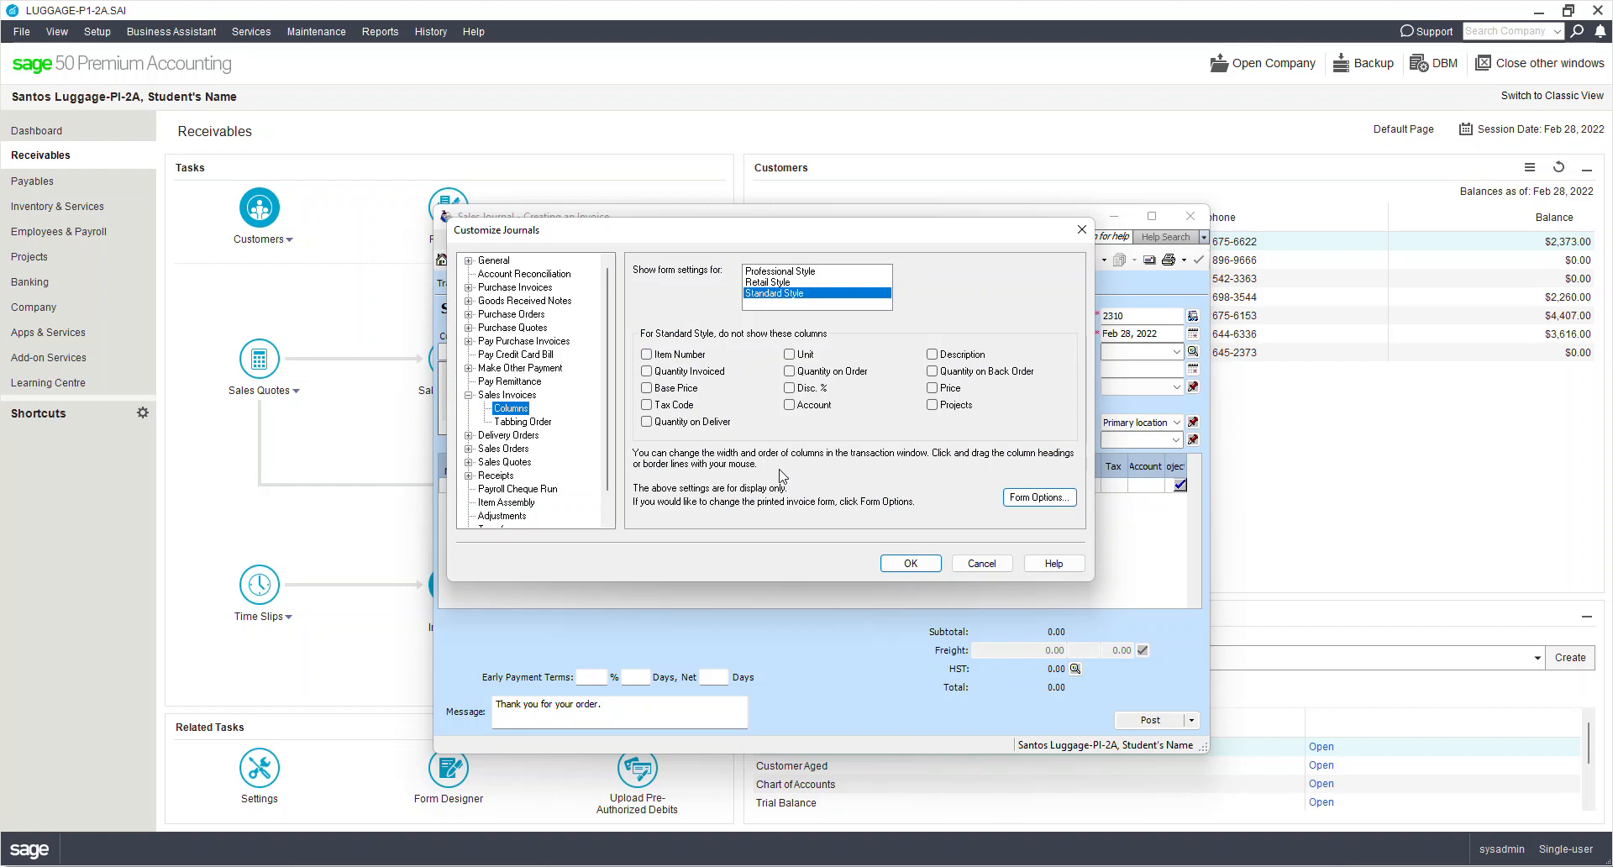
click(646, 422)
click(943, 406)
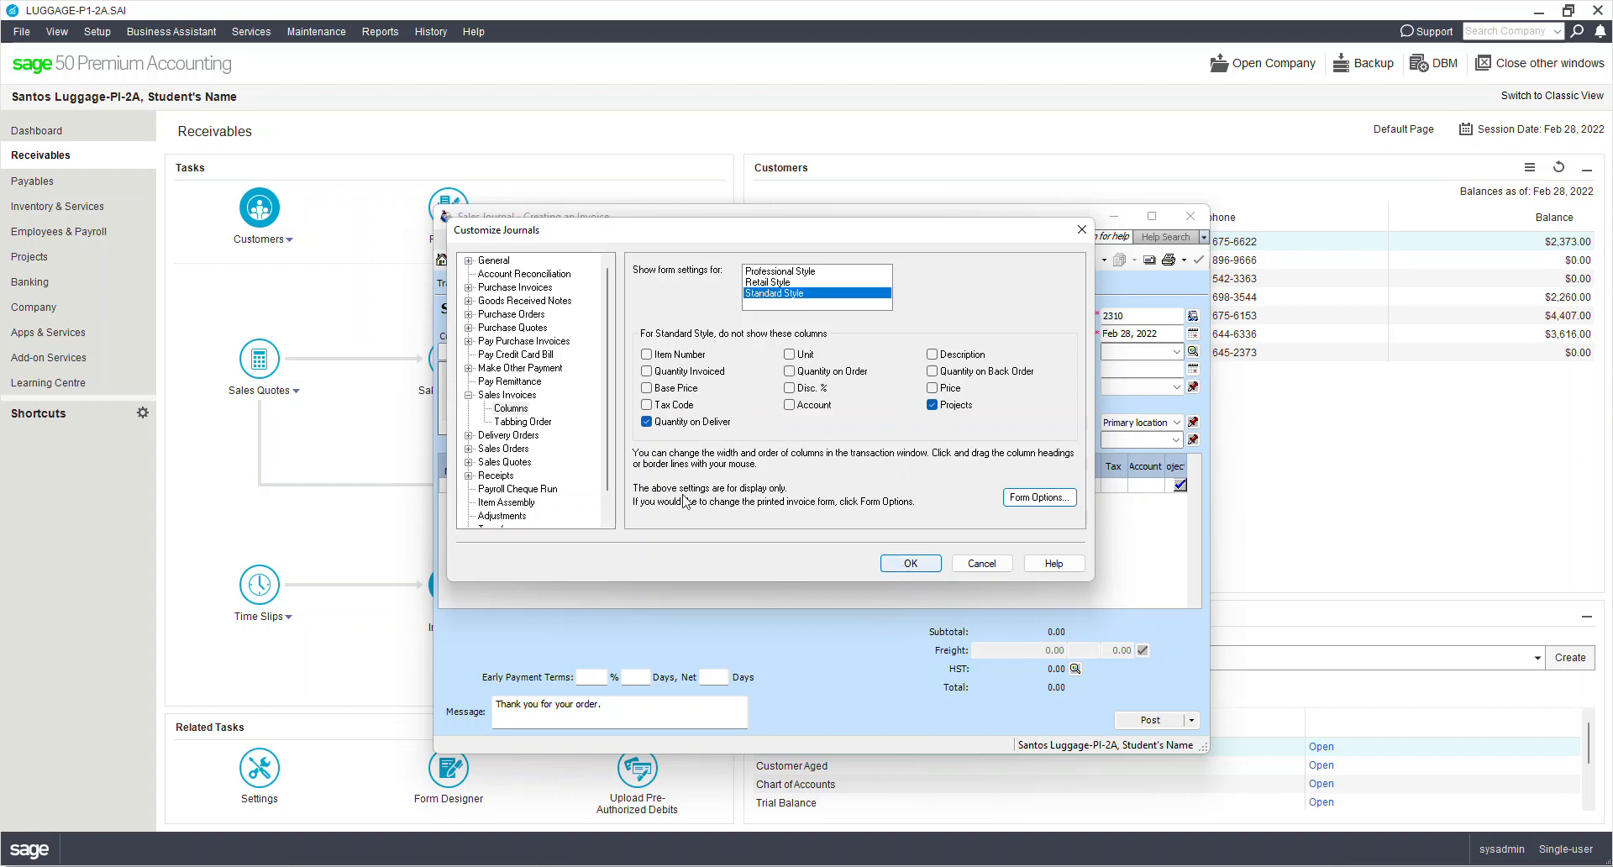
click(523, 421)
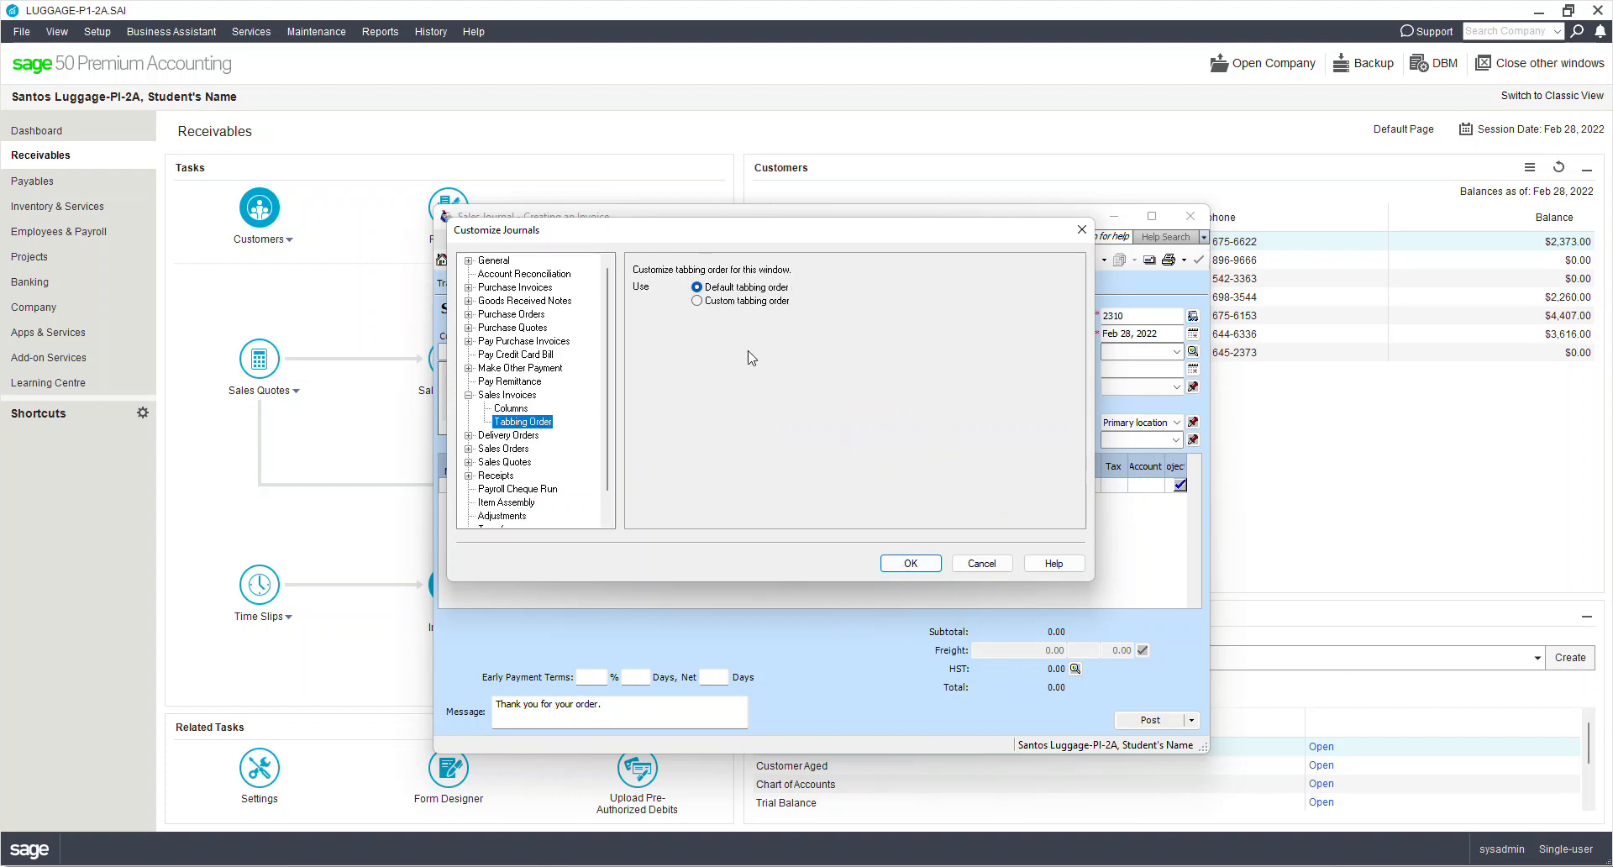
click(513, 410)
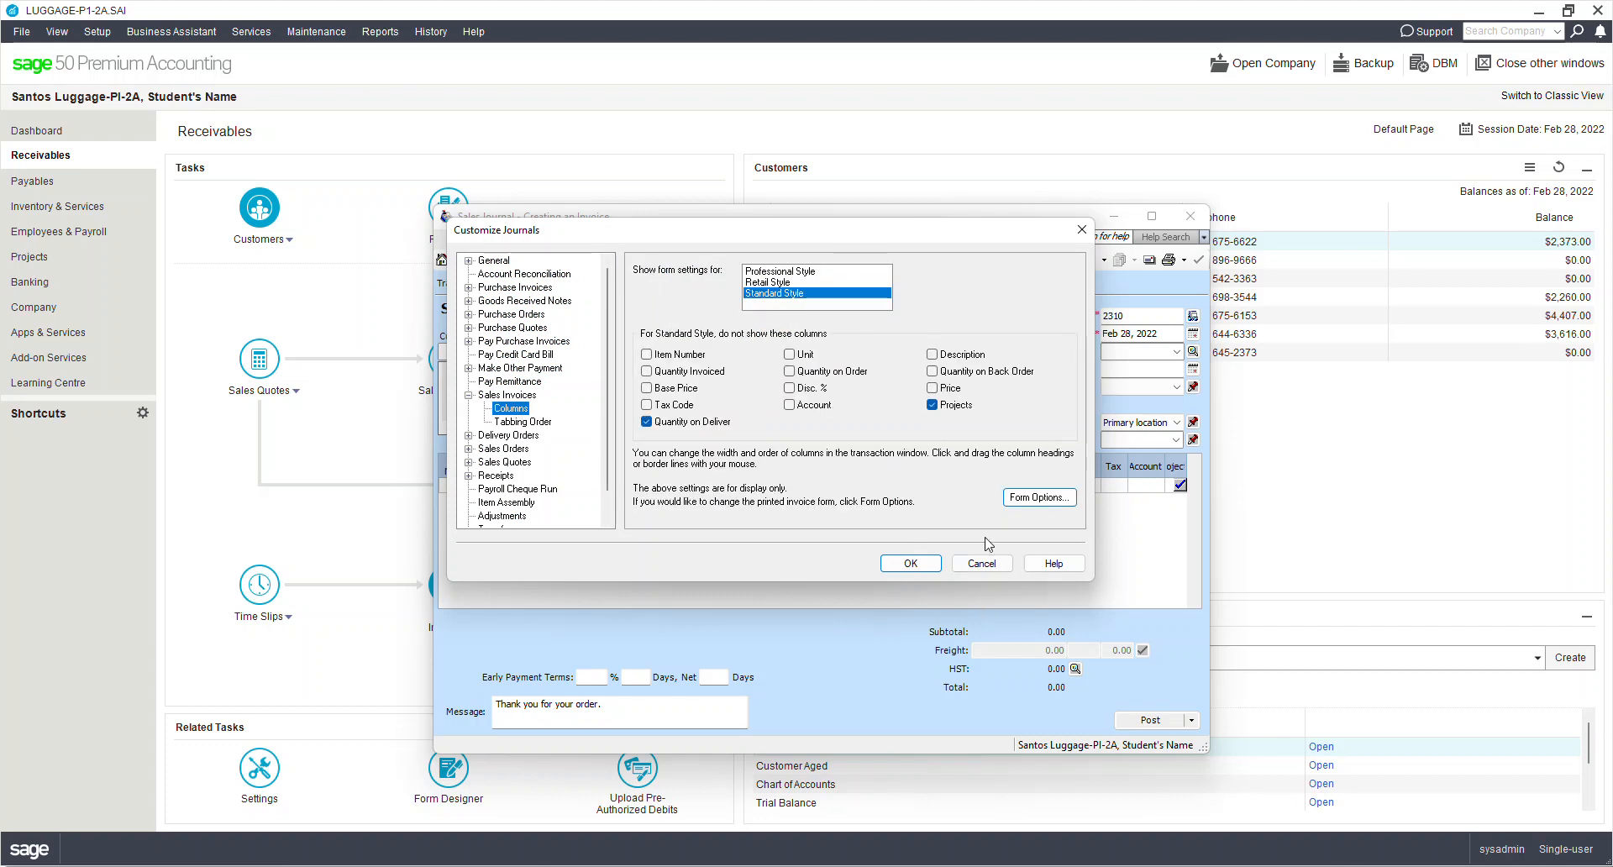
click(925, 561)
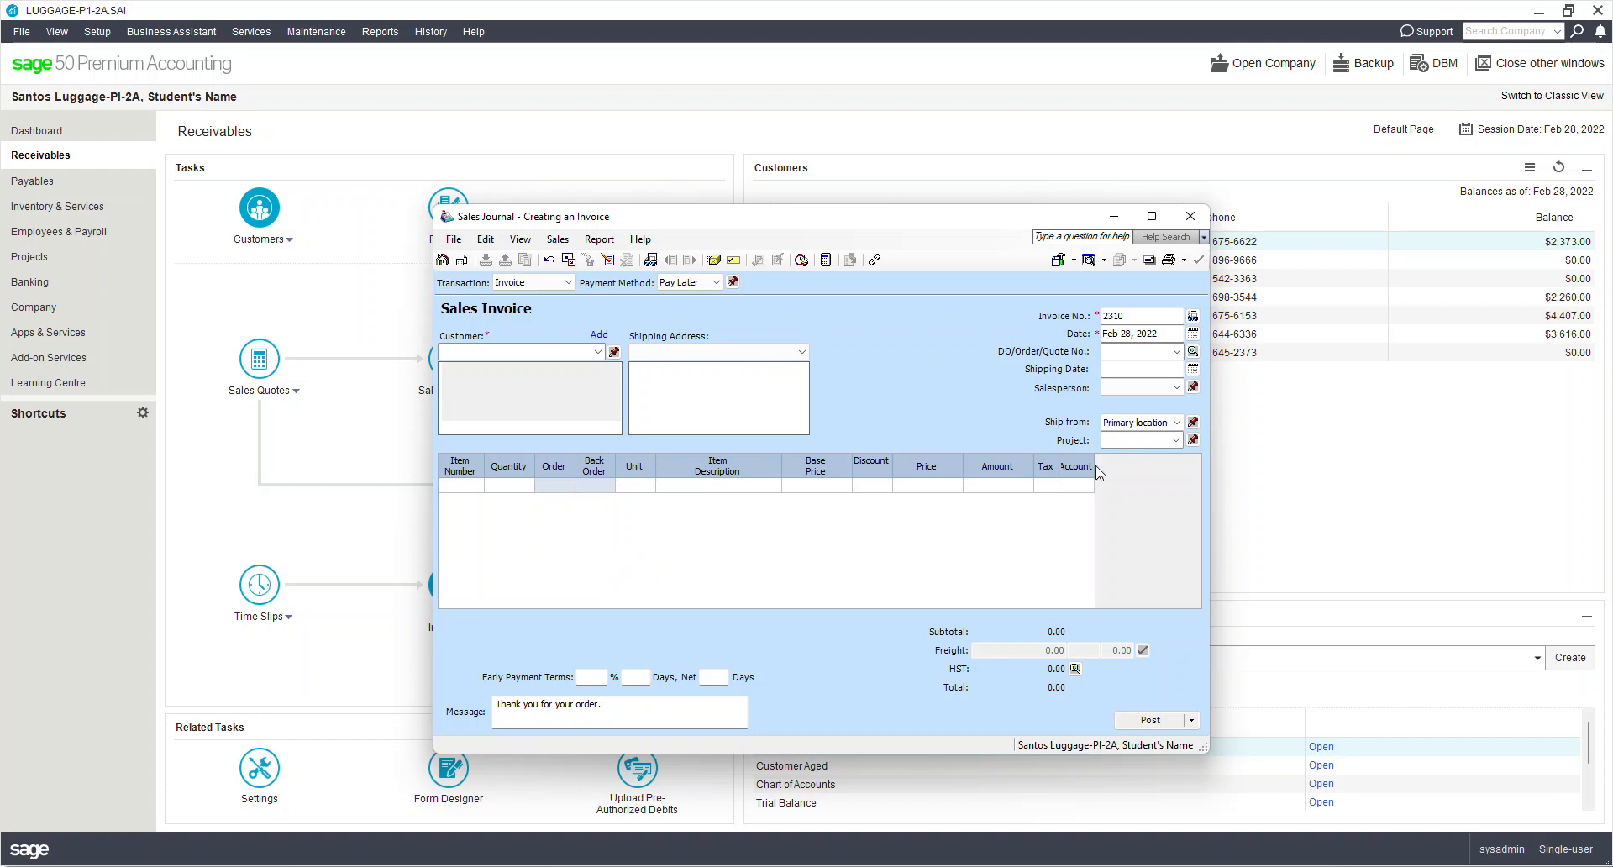
Widen the Account, Discount (%) and Item Description columns of the sales invoice, and close the Sales Journal
drag(1093, 466, 1180, 463)
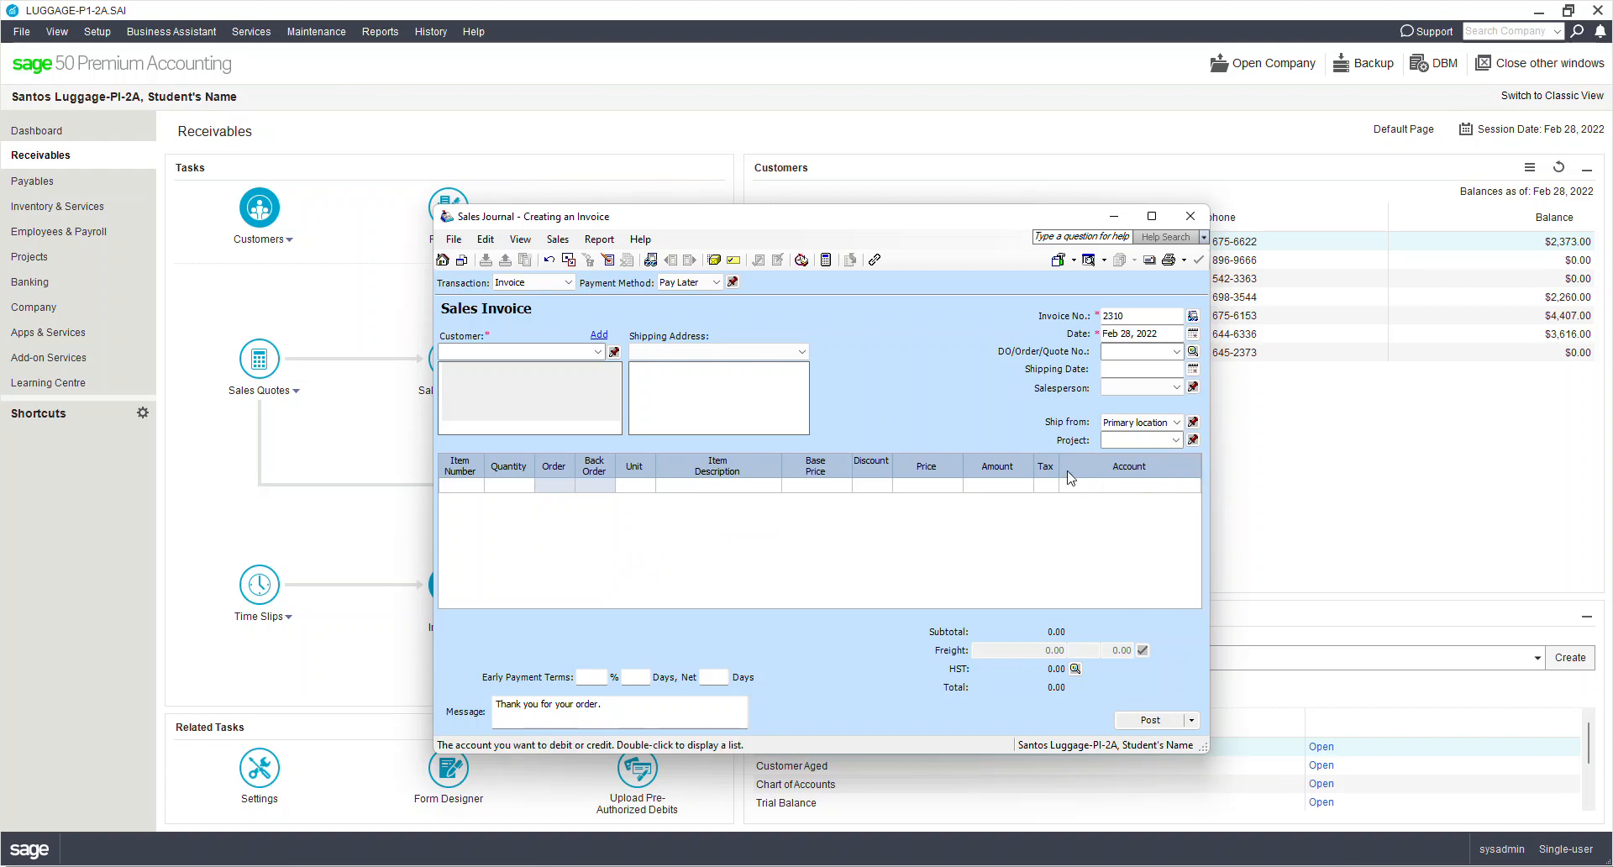
drag(1058, 466, 896, 464)
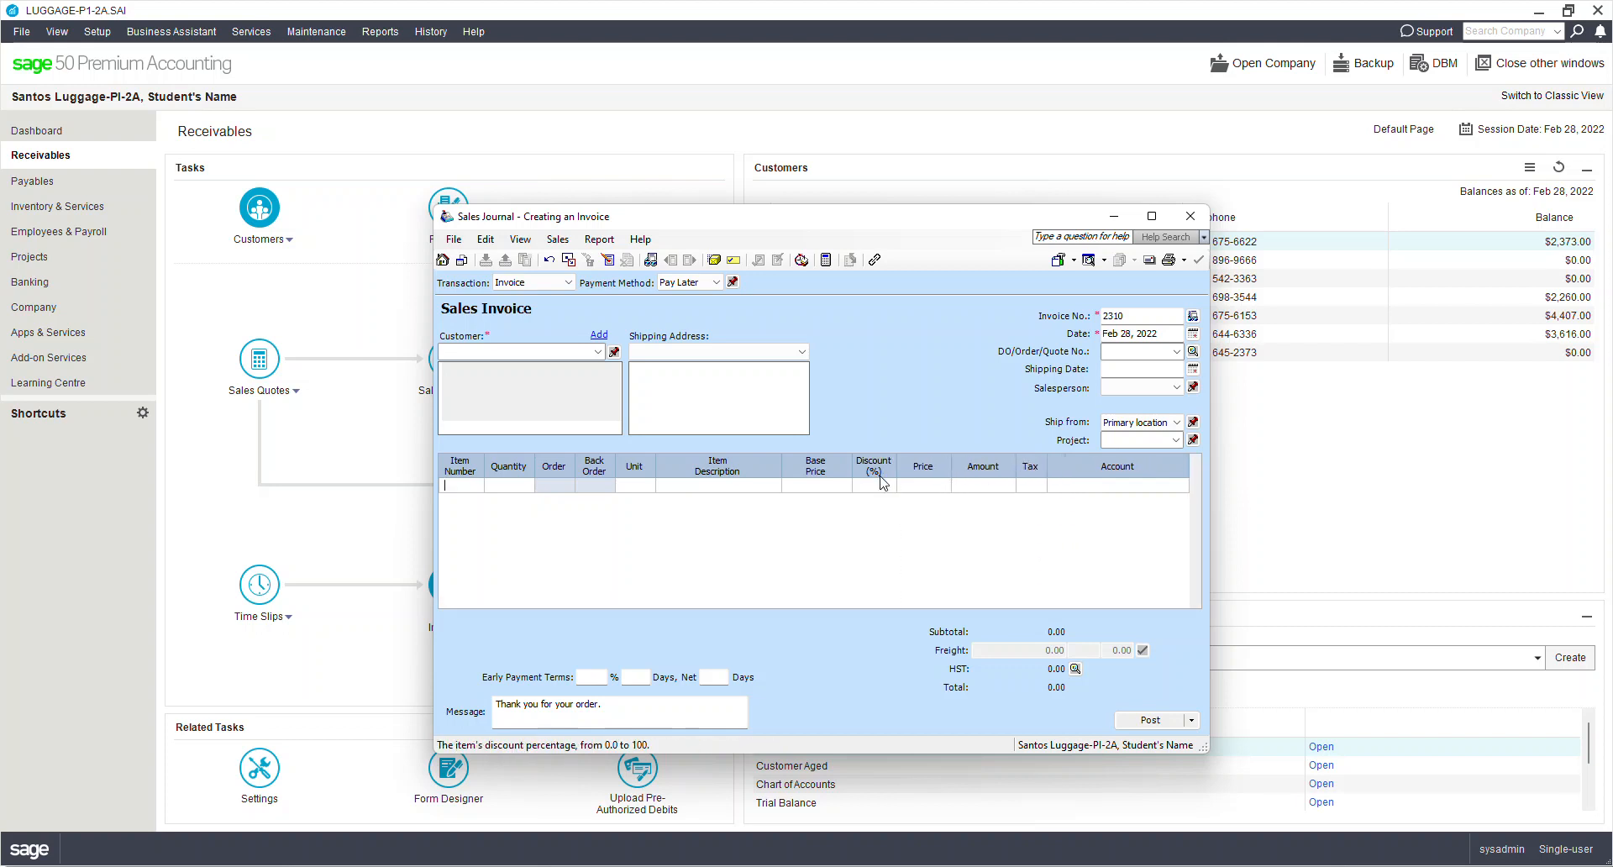
drag(781, 464, 785, 464)
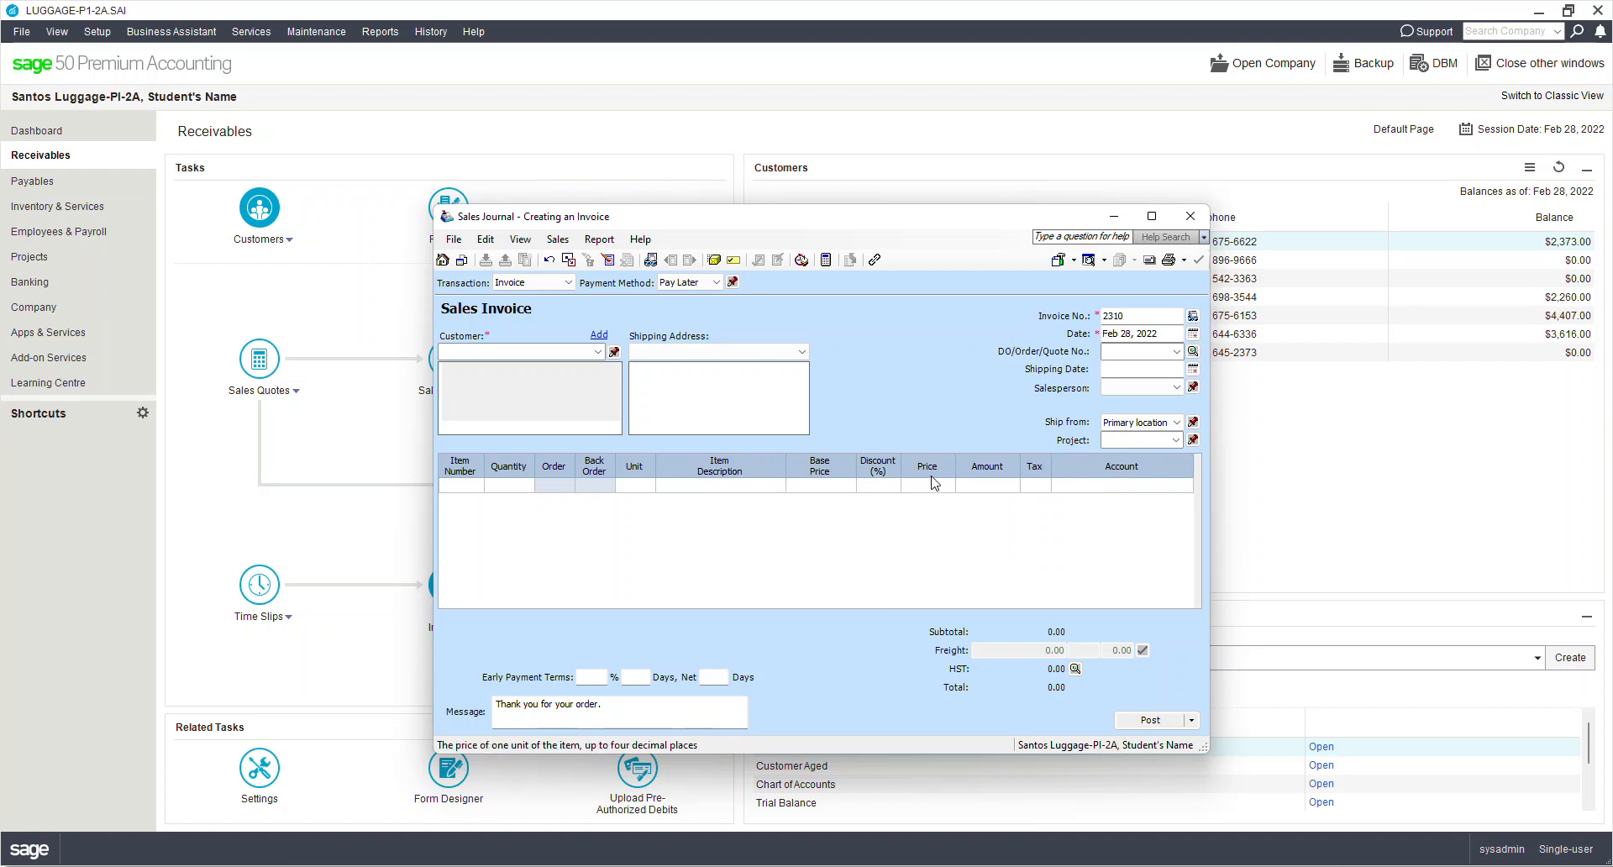
click(1190, 217)
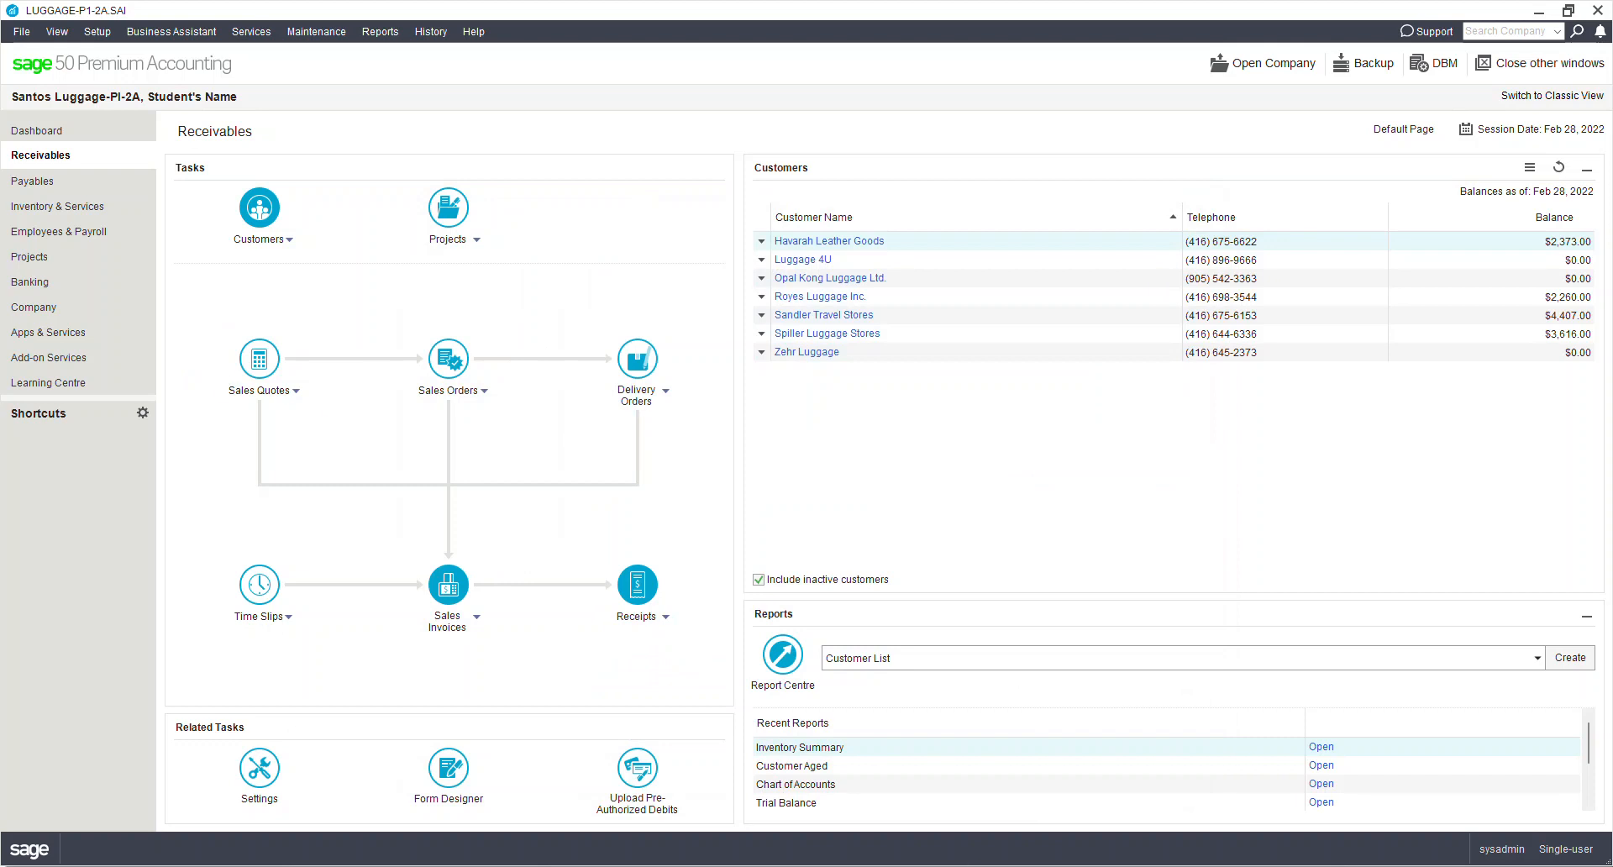
Switch to the Top Hat textbook, review the start of the Chapter 2A index, and return to Sage 50
key(alt+Tab)
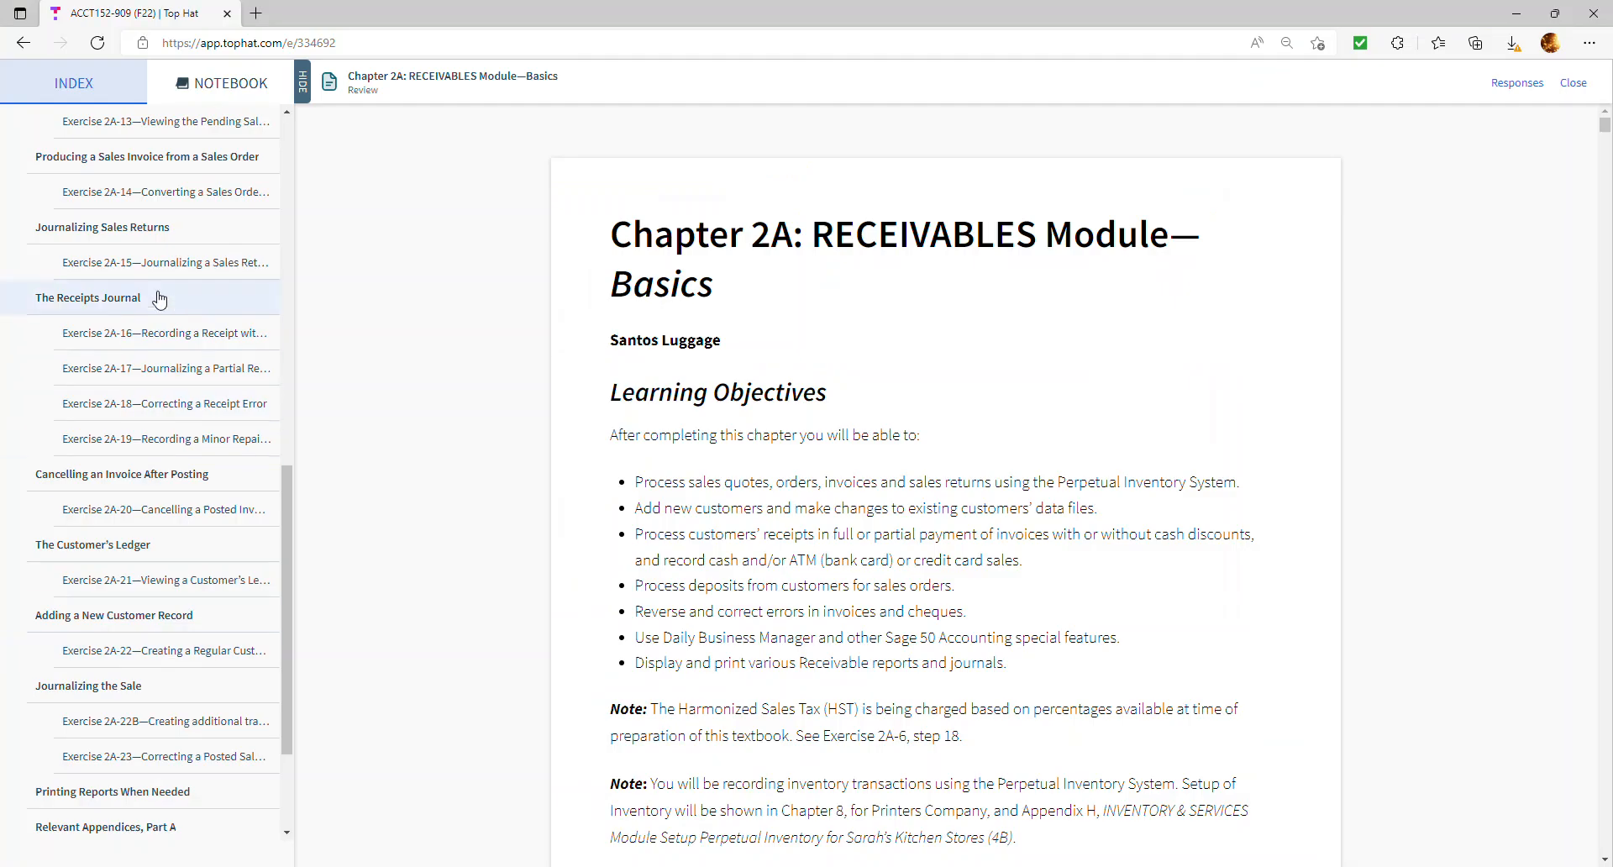
scroll(175, 373, up, 12)
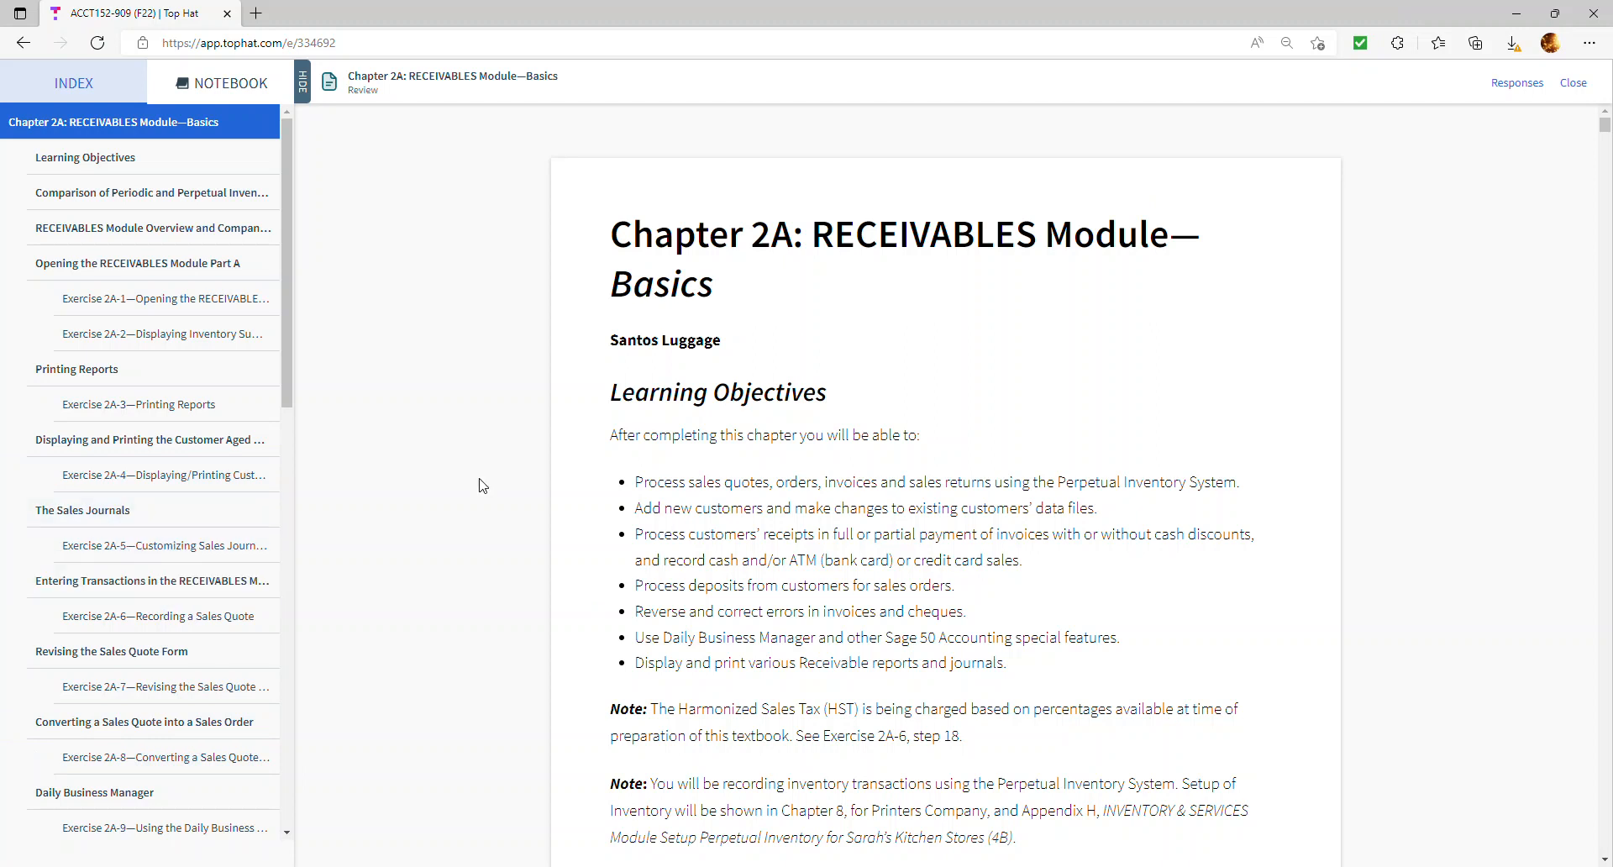
click(1517, 13)
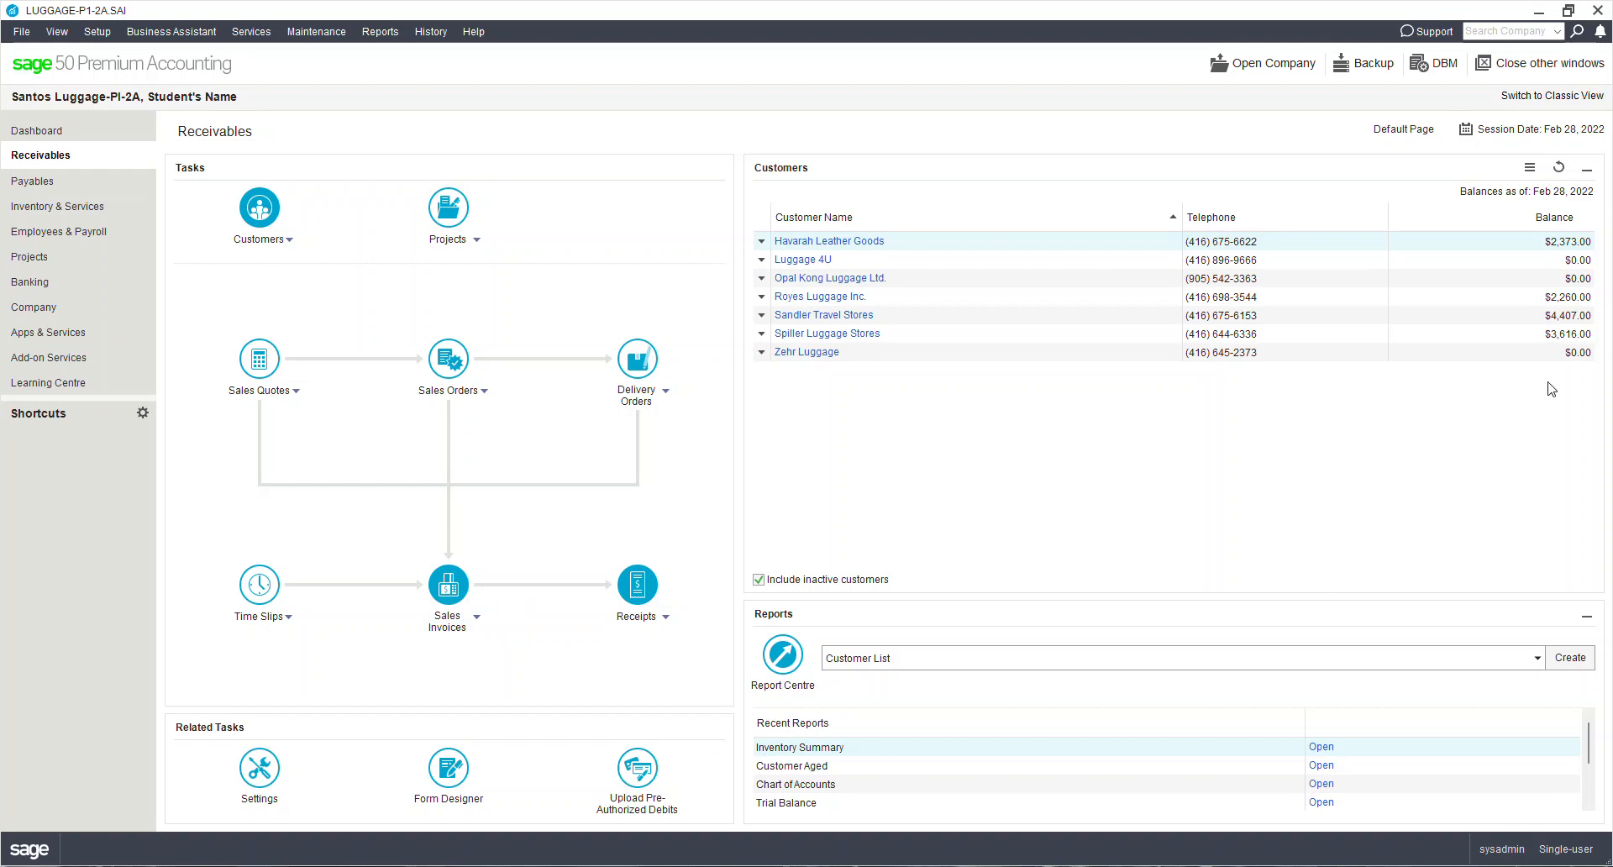
Change the session date to Mar 05, 2022
click(1558, 134)
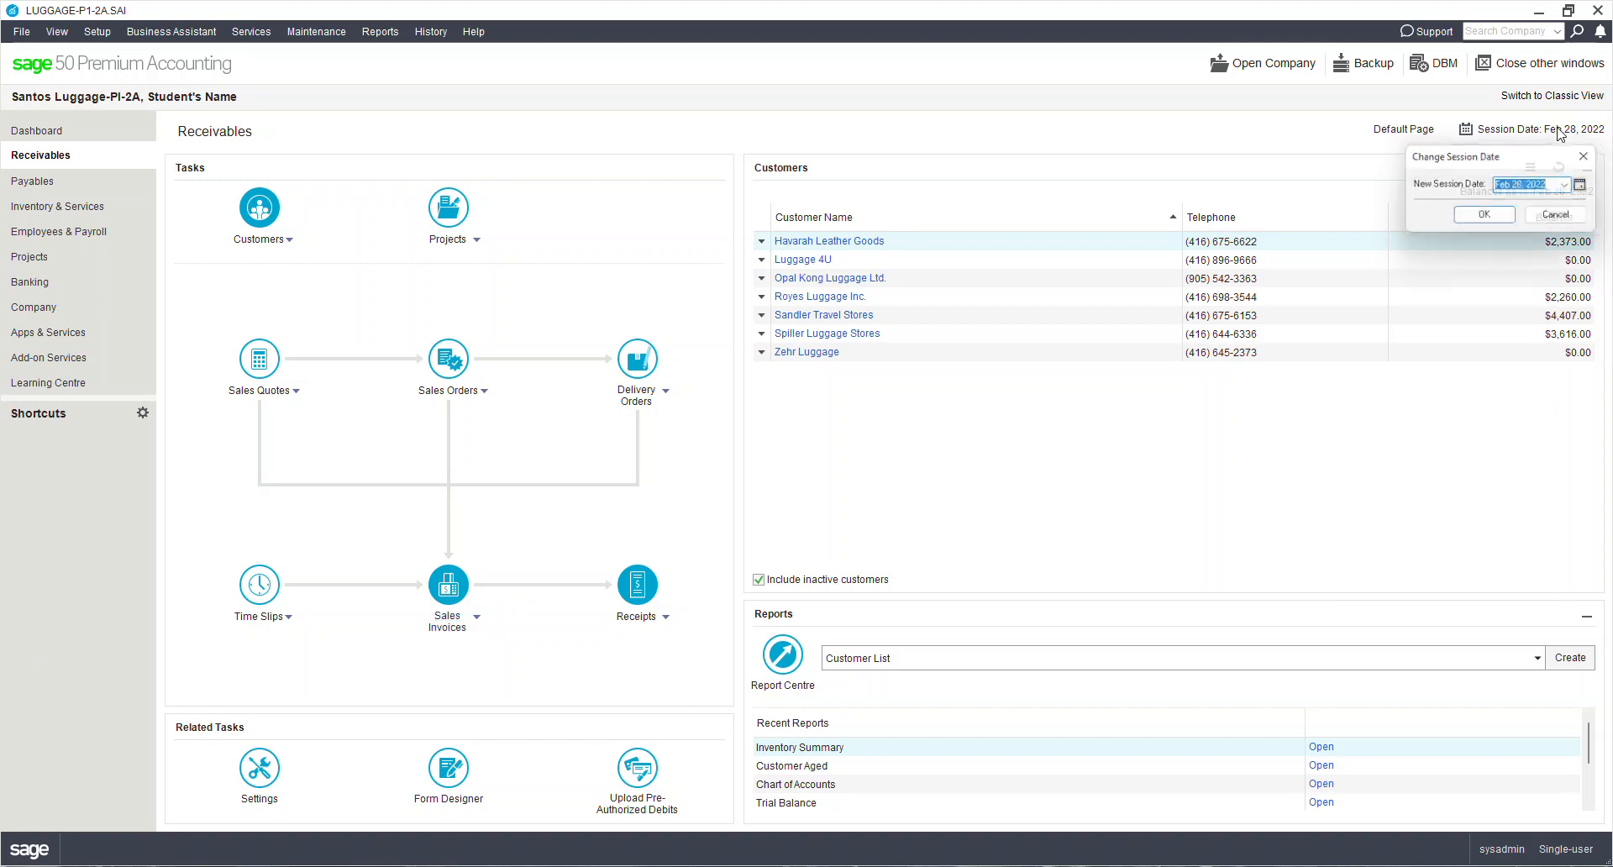
click(1588, 186)
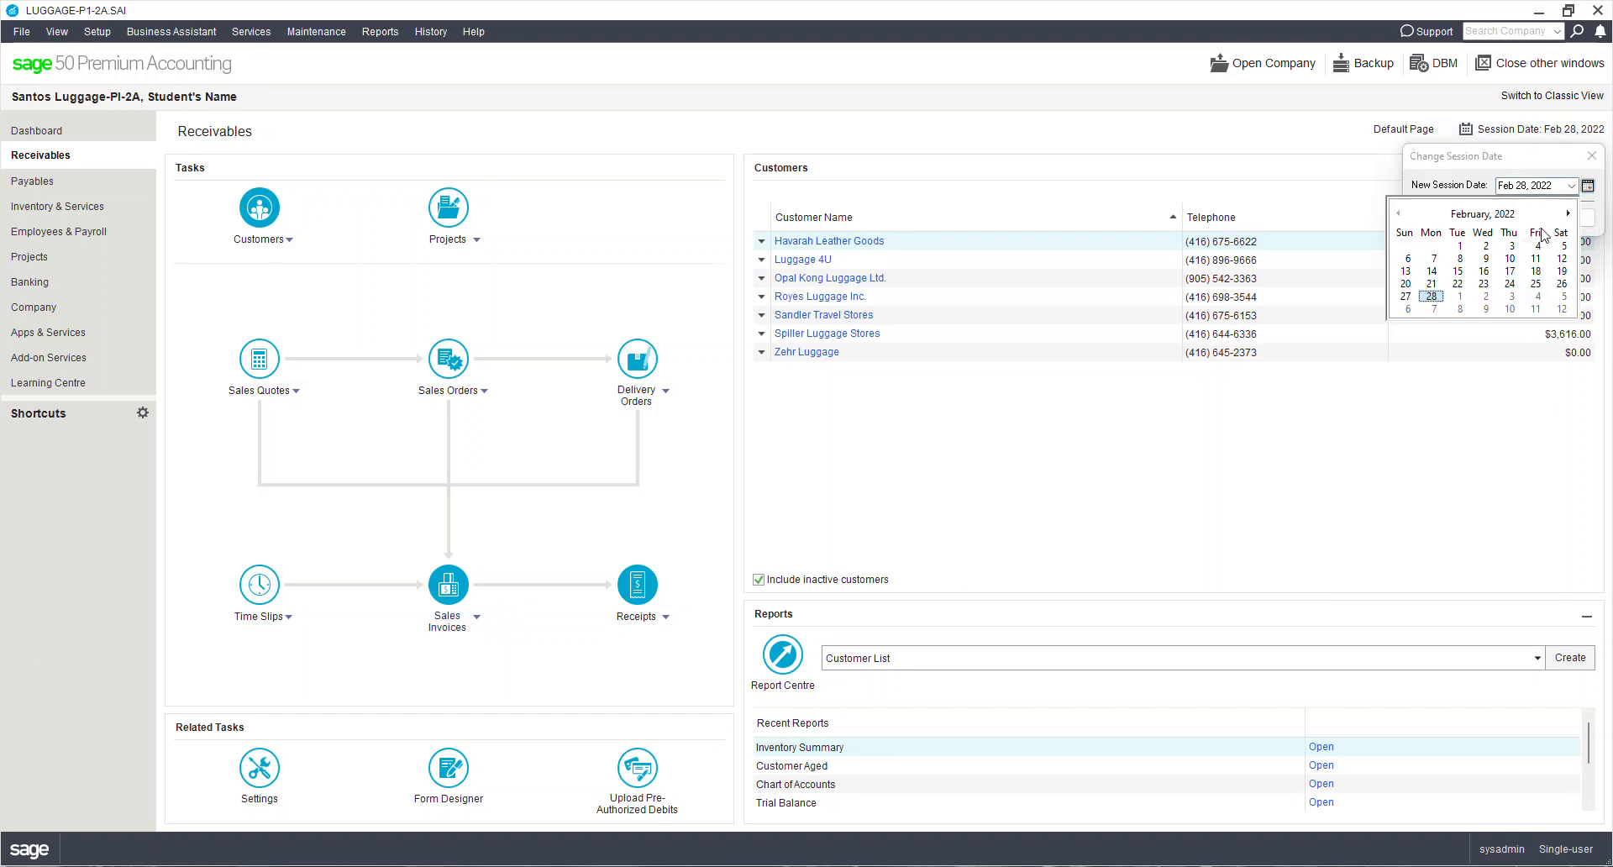
click(1568, 214)
click(1561, 246)
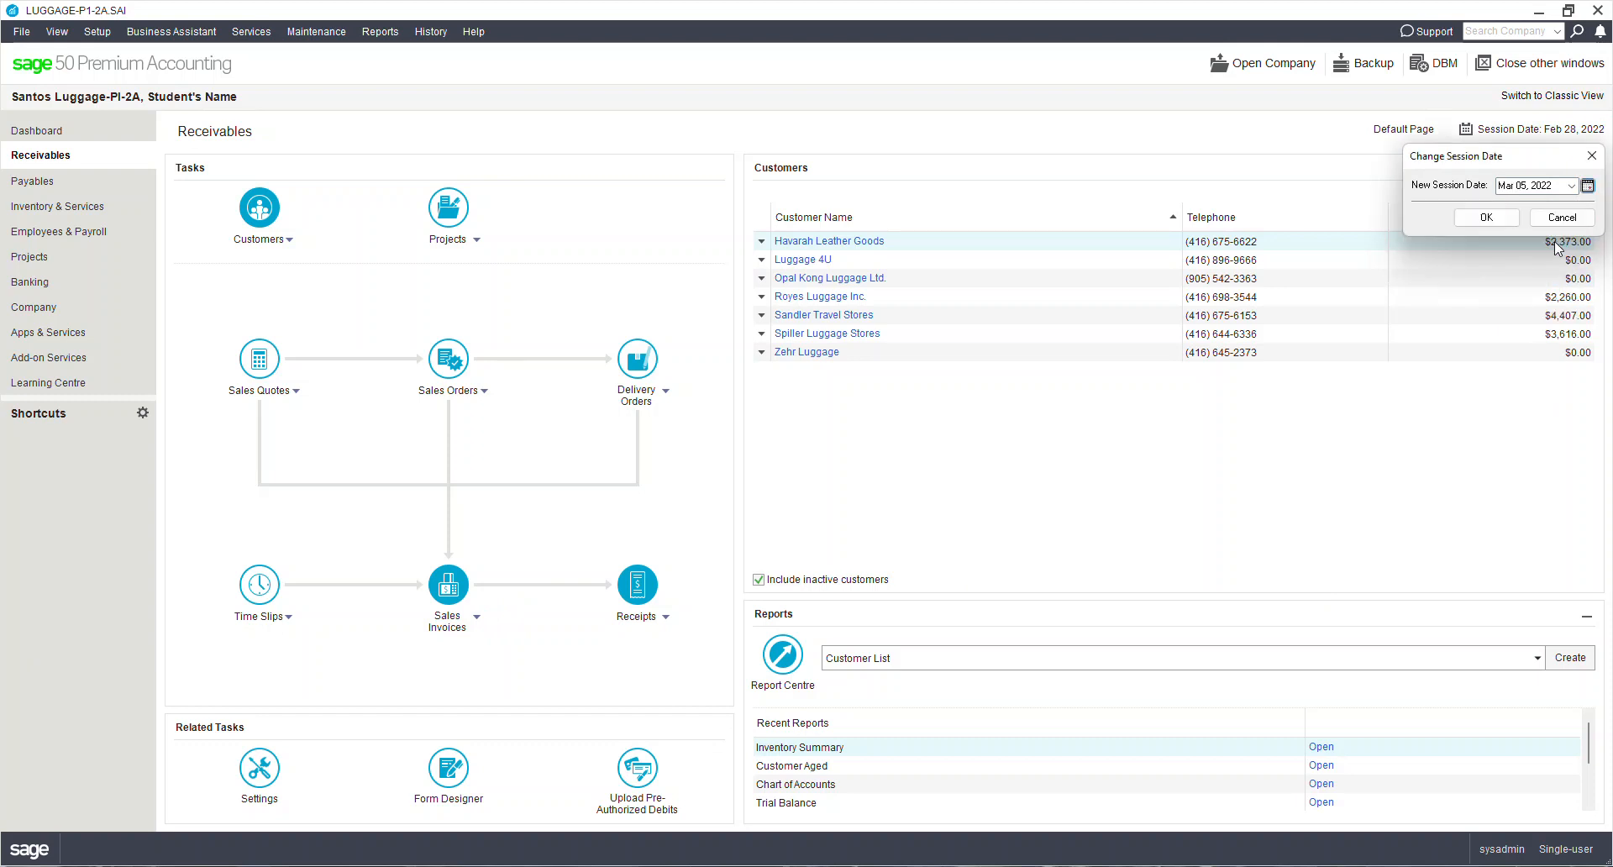
click(1467, 217)
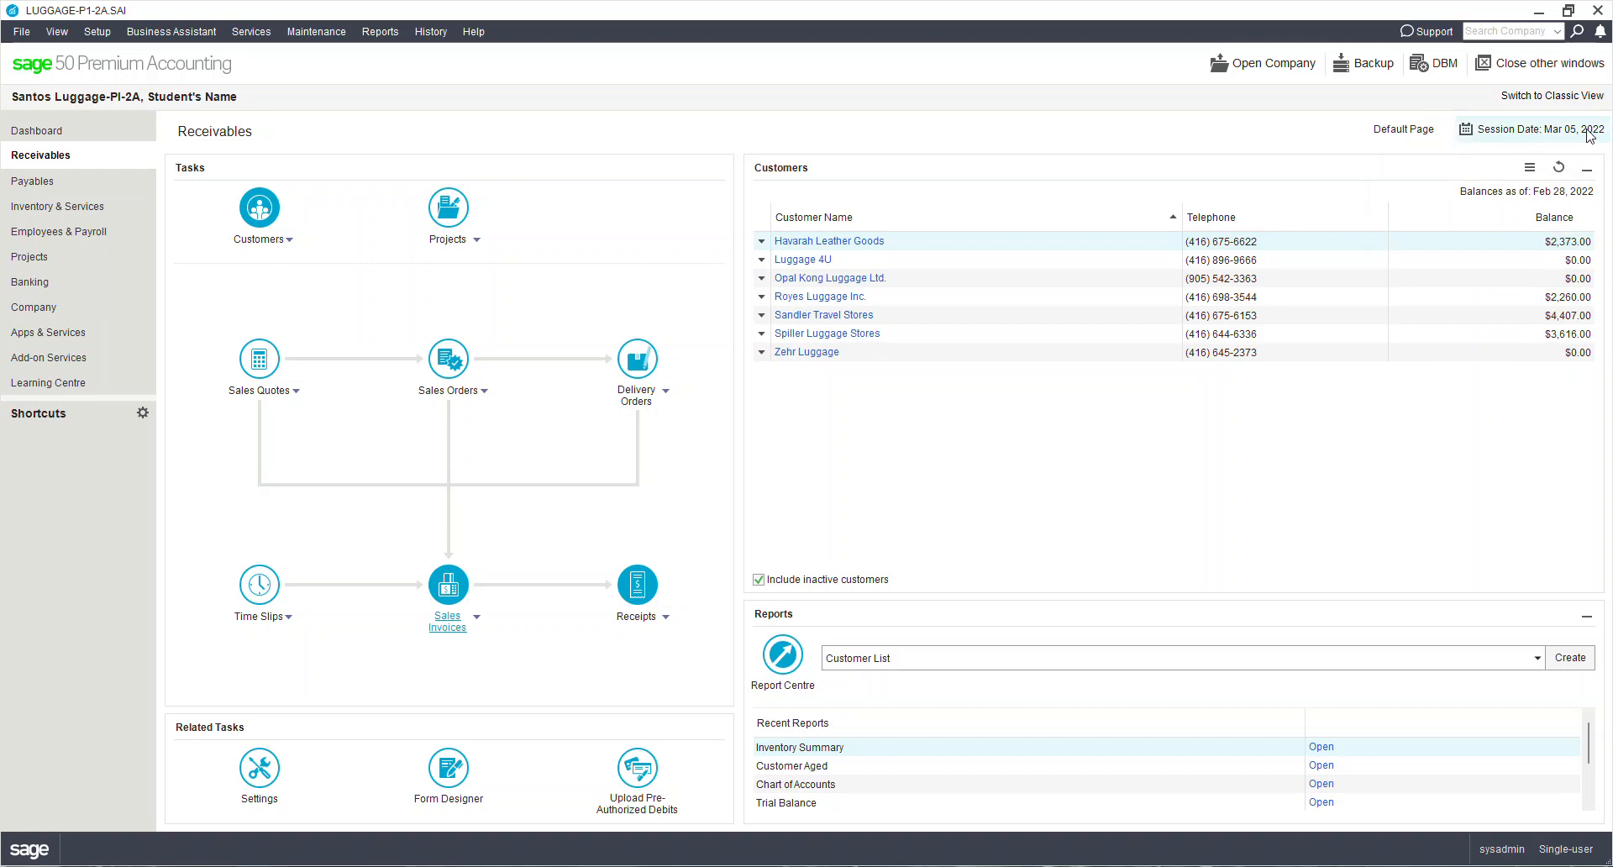
Create a sales quote for customer Luggage 4U with a shipping date of Mar 10, 2022
click(294, 393)
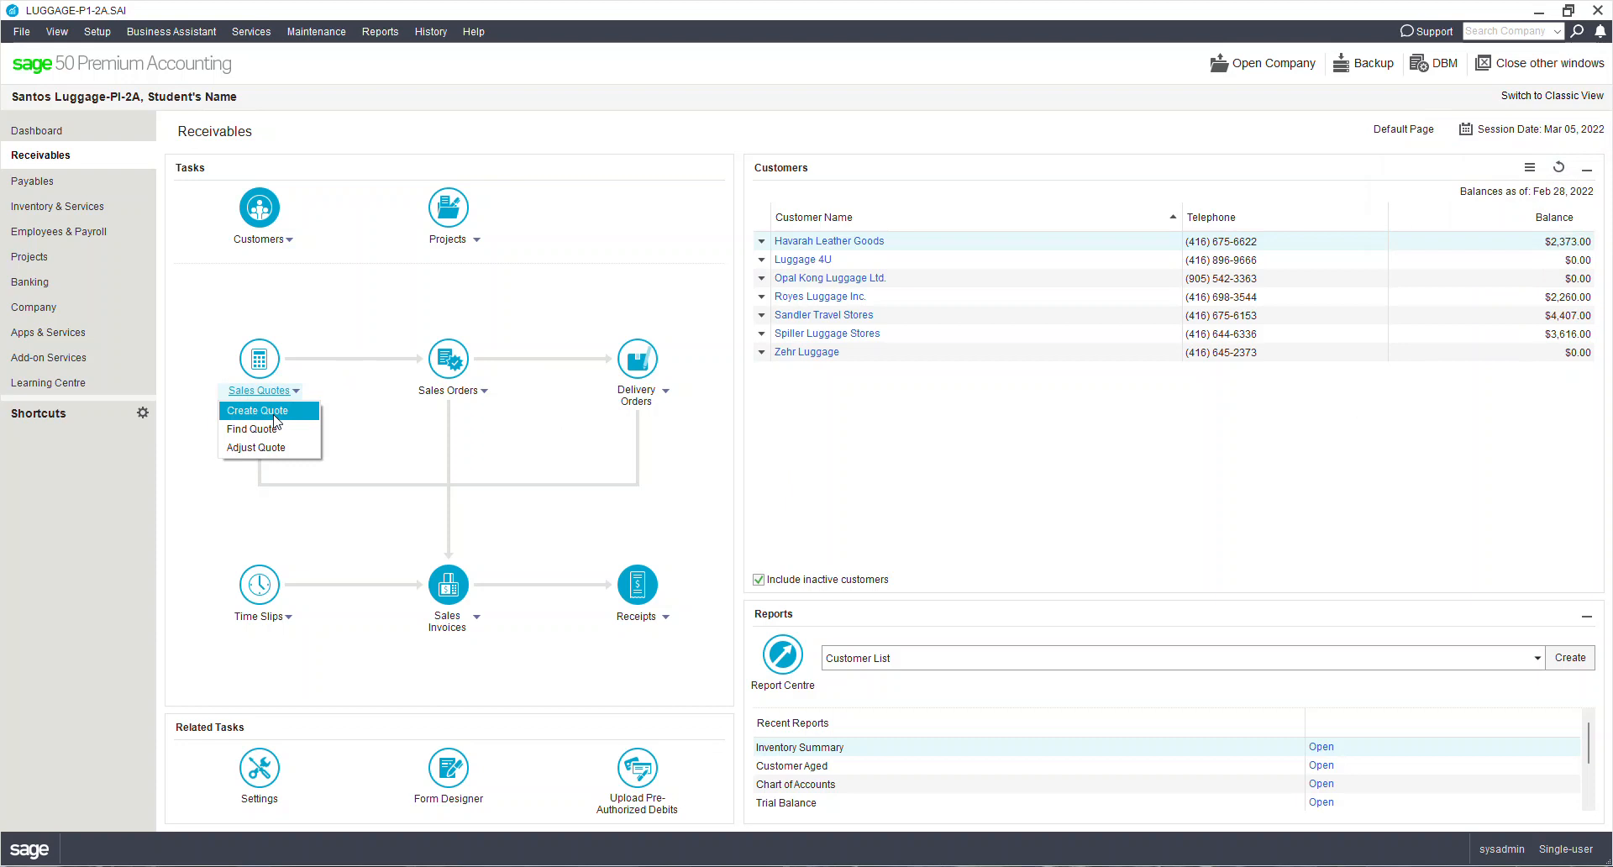
click(274, 415)
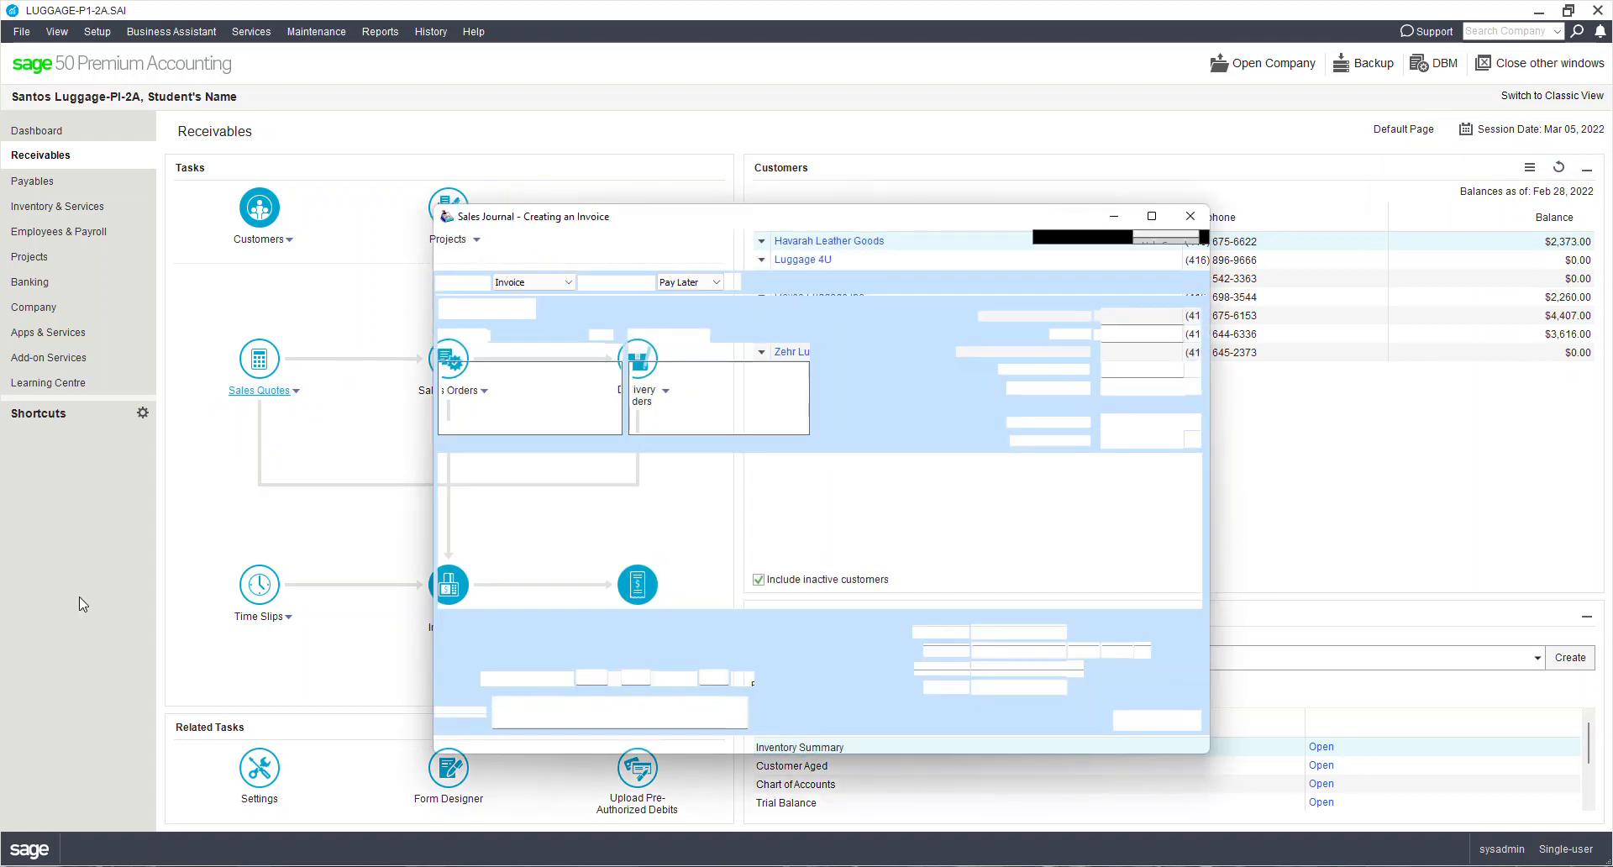
click(598, 352)
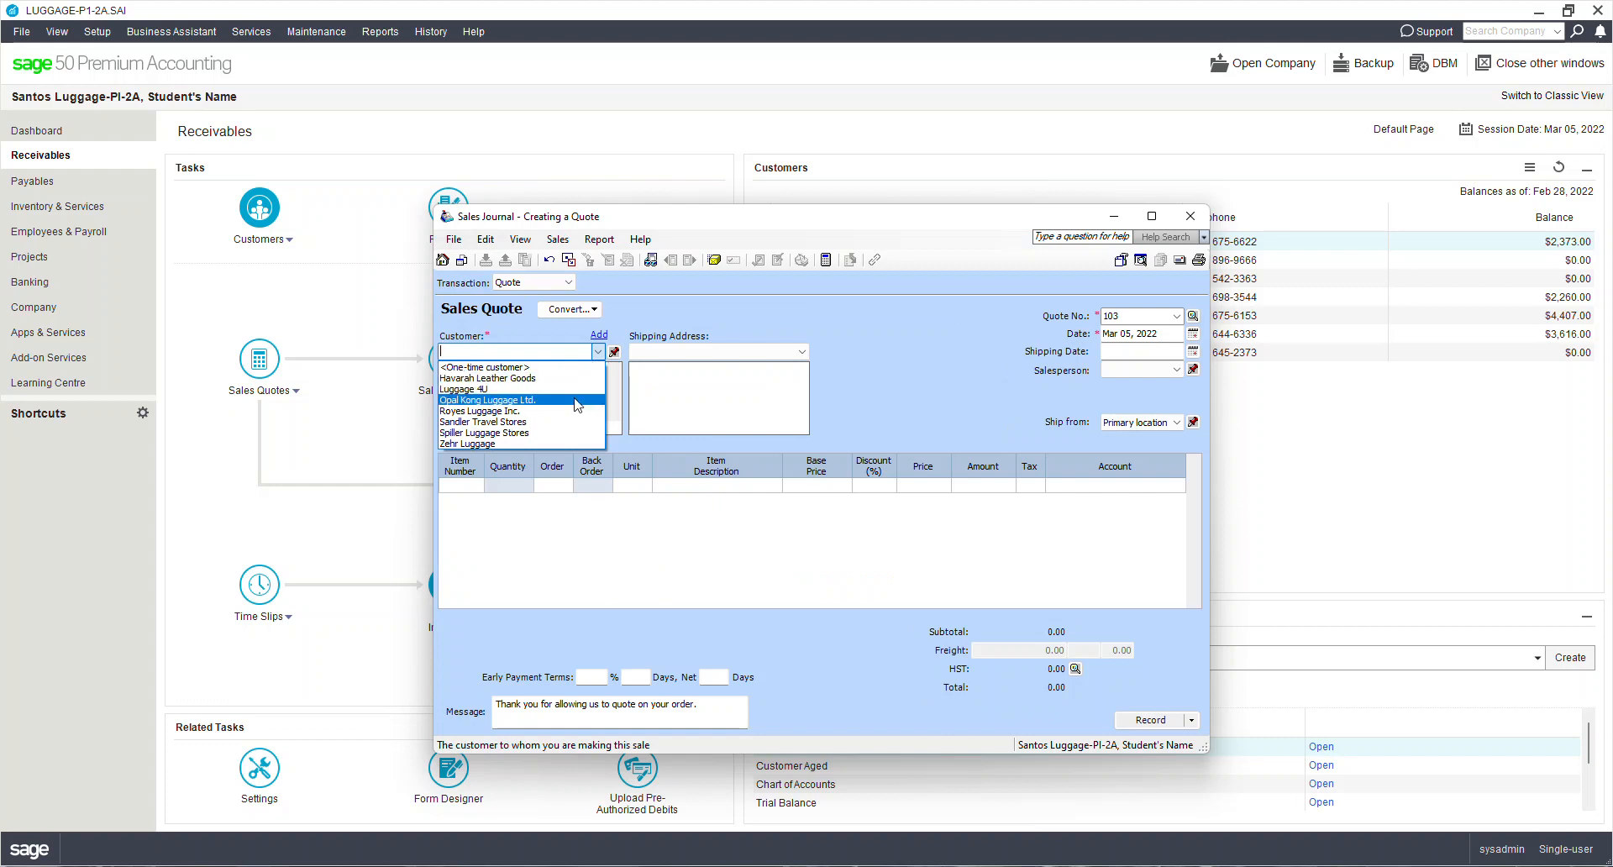
click(577, 388)
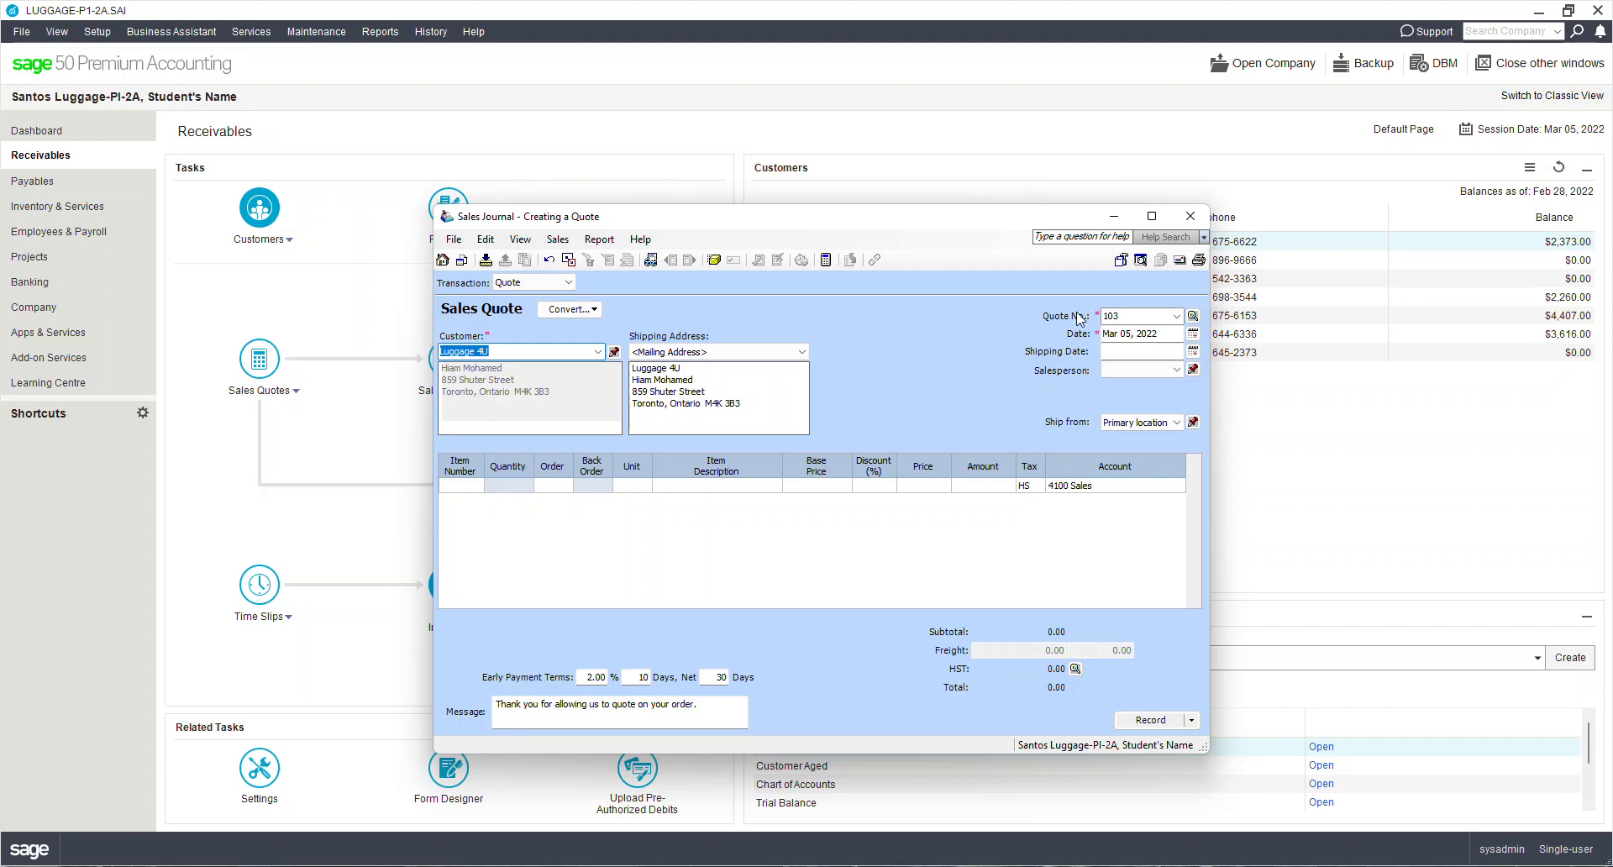
click(1193, 352)
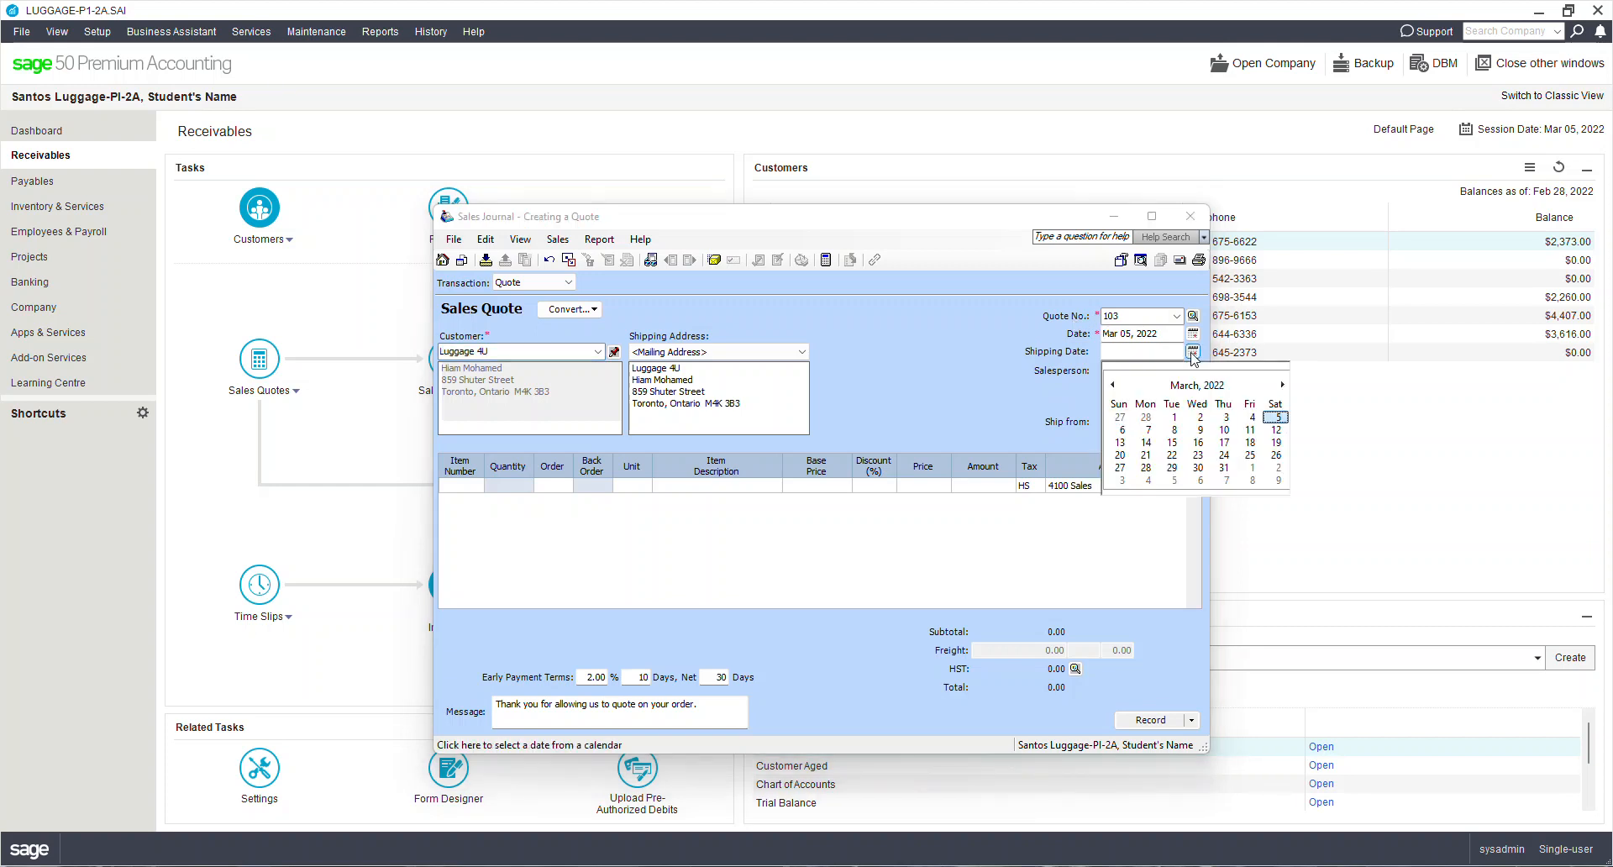
click(1226, 432)
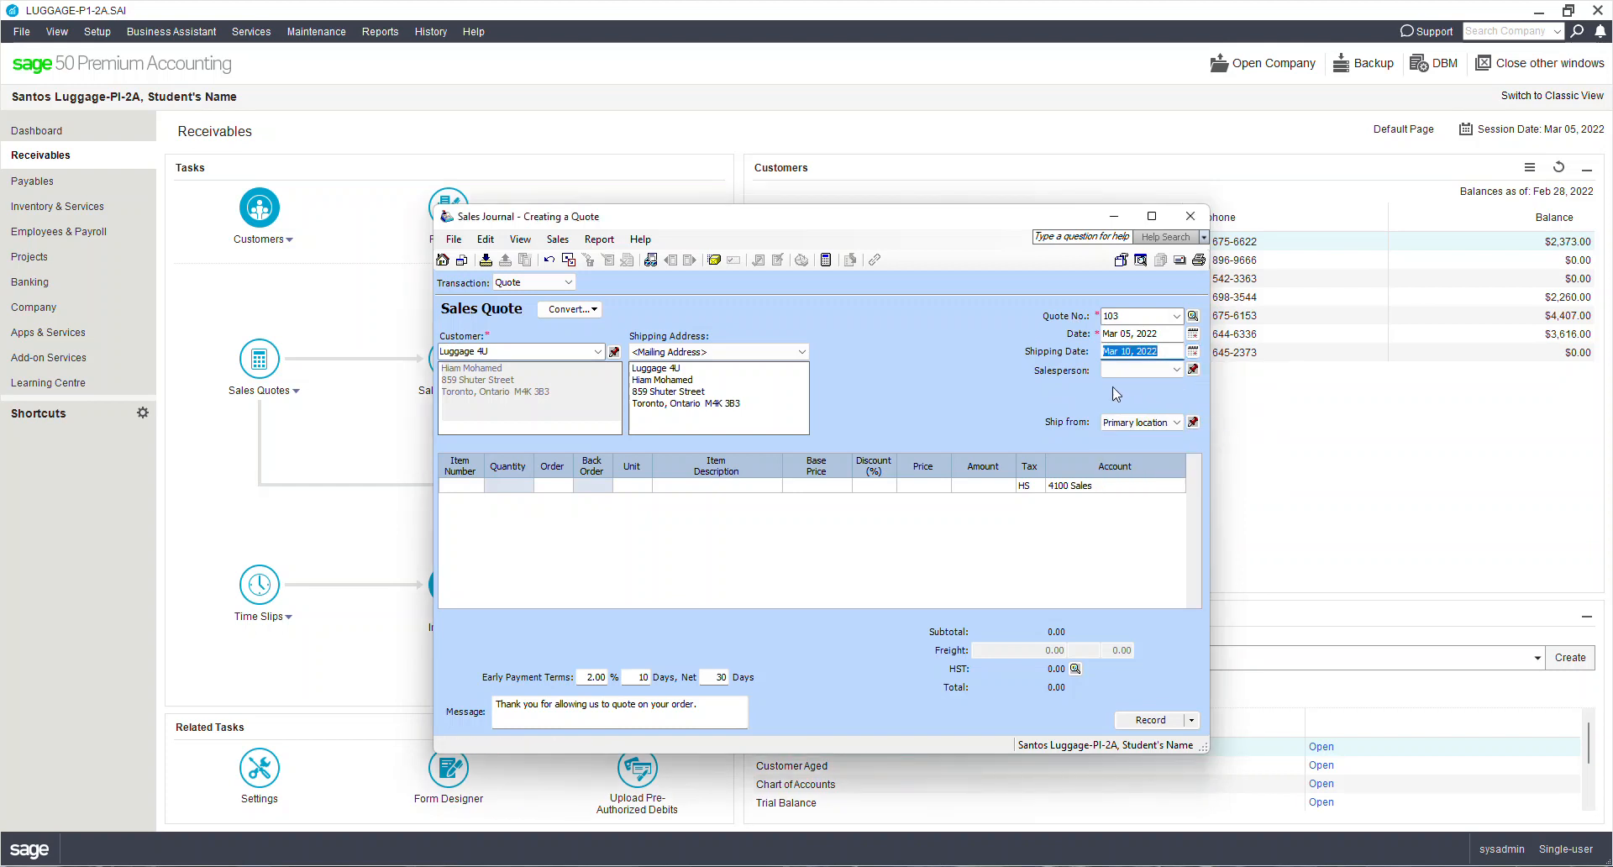
Add item Brief-R to the quote with an order quantity of 10 and a price of 95.00
click(463, 486)
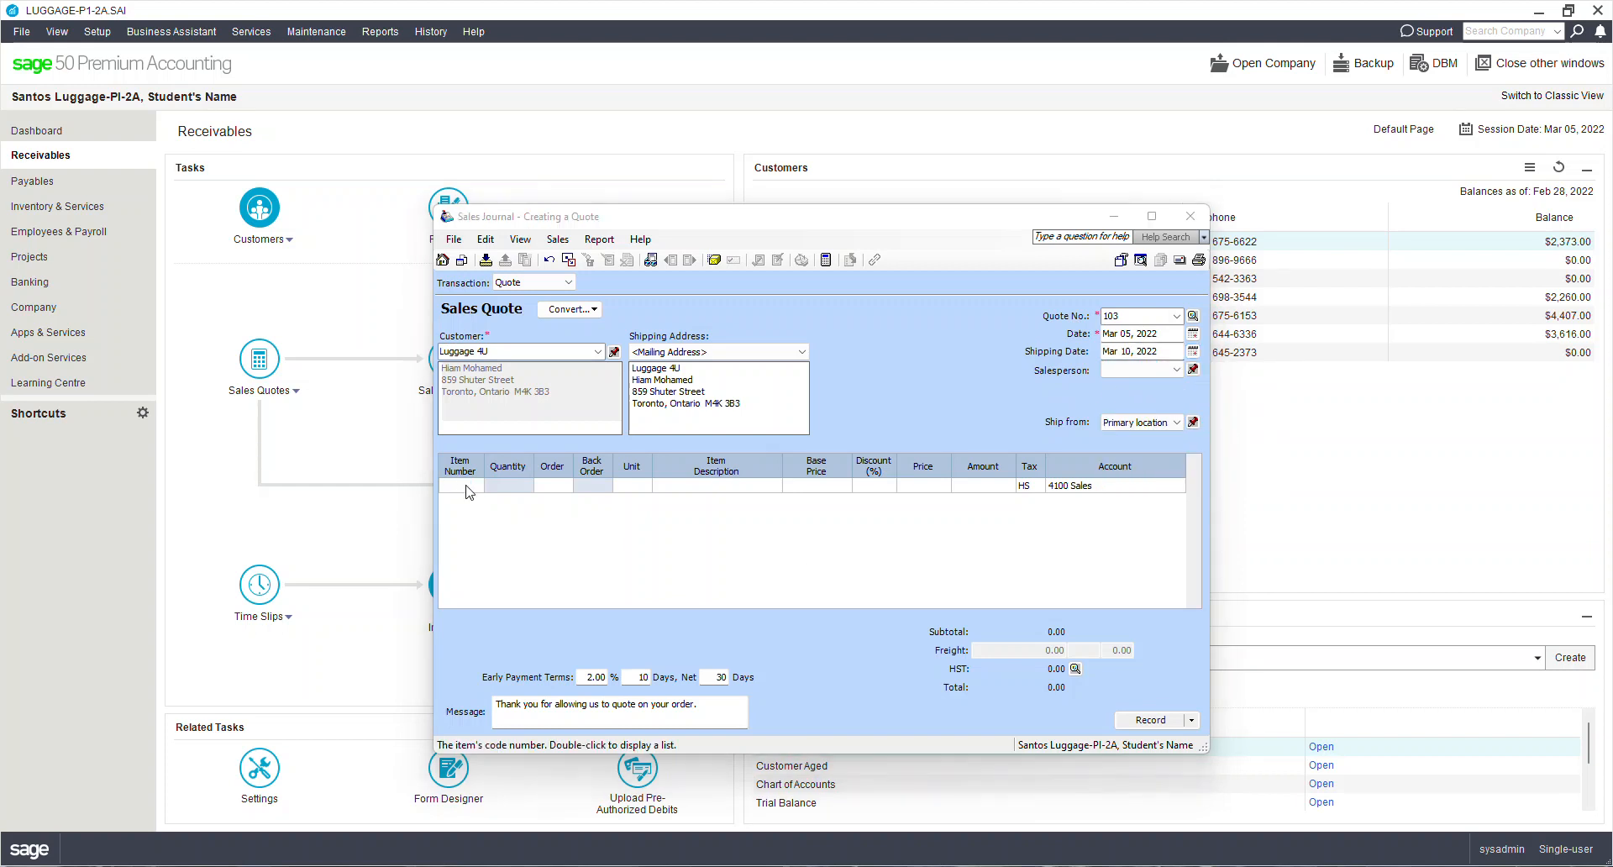
drag(0, 495, 1008, 539)
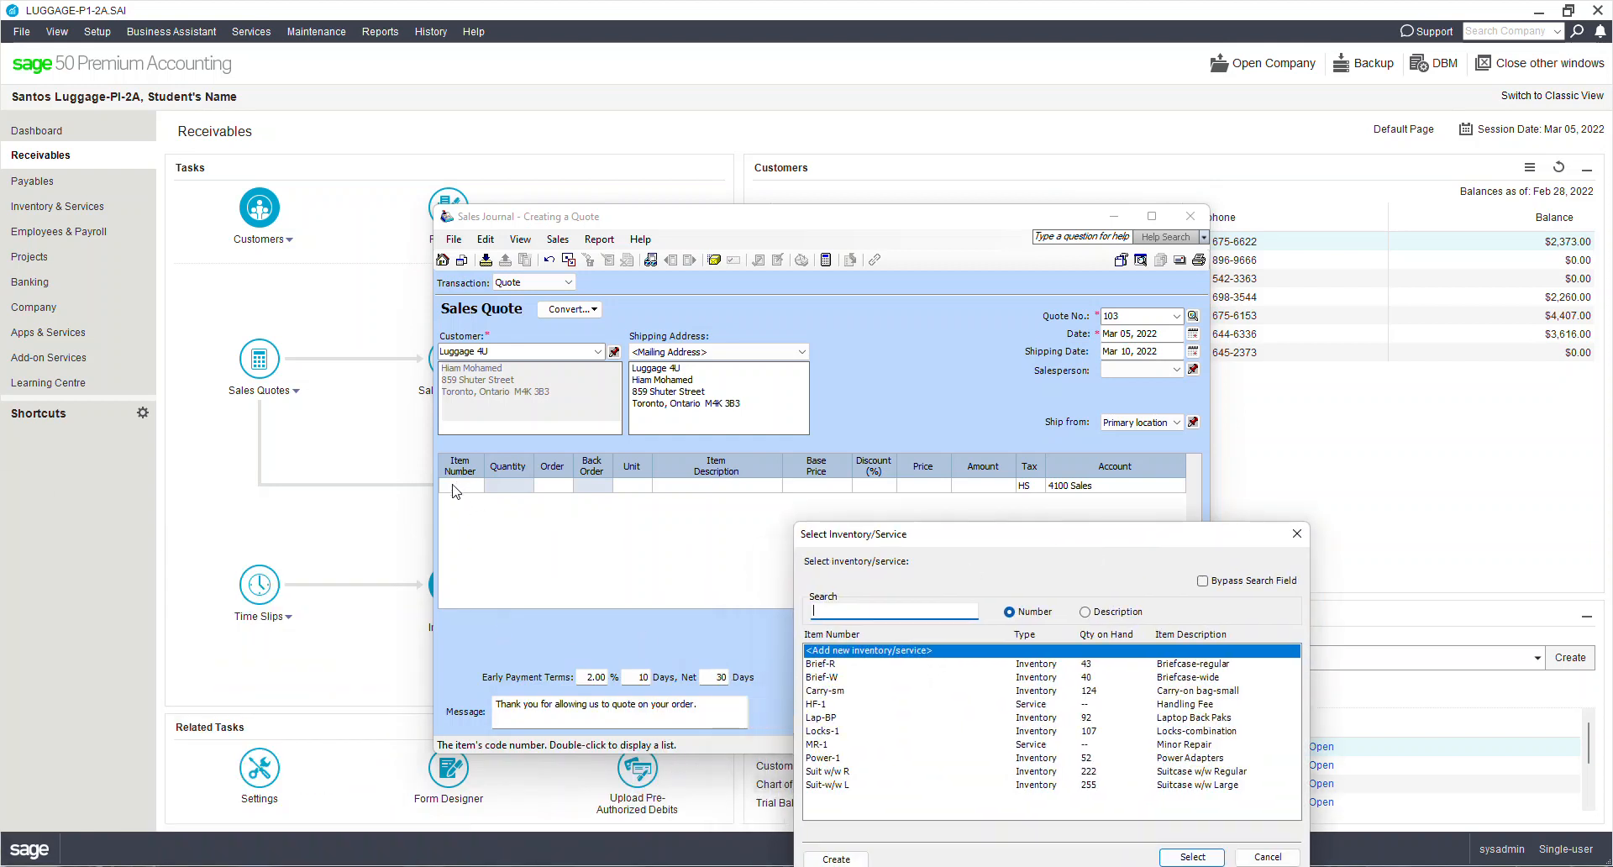
double_click(831, 666)
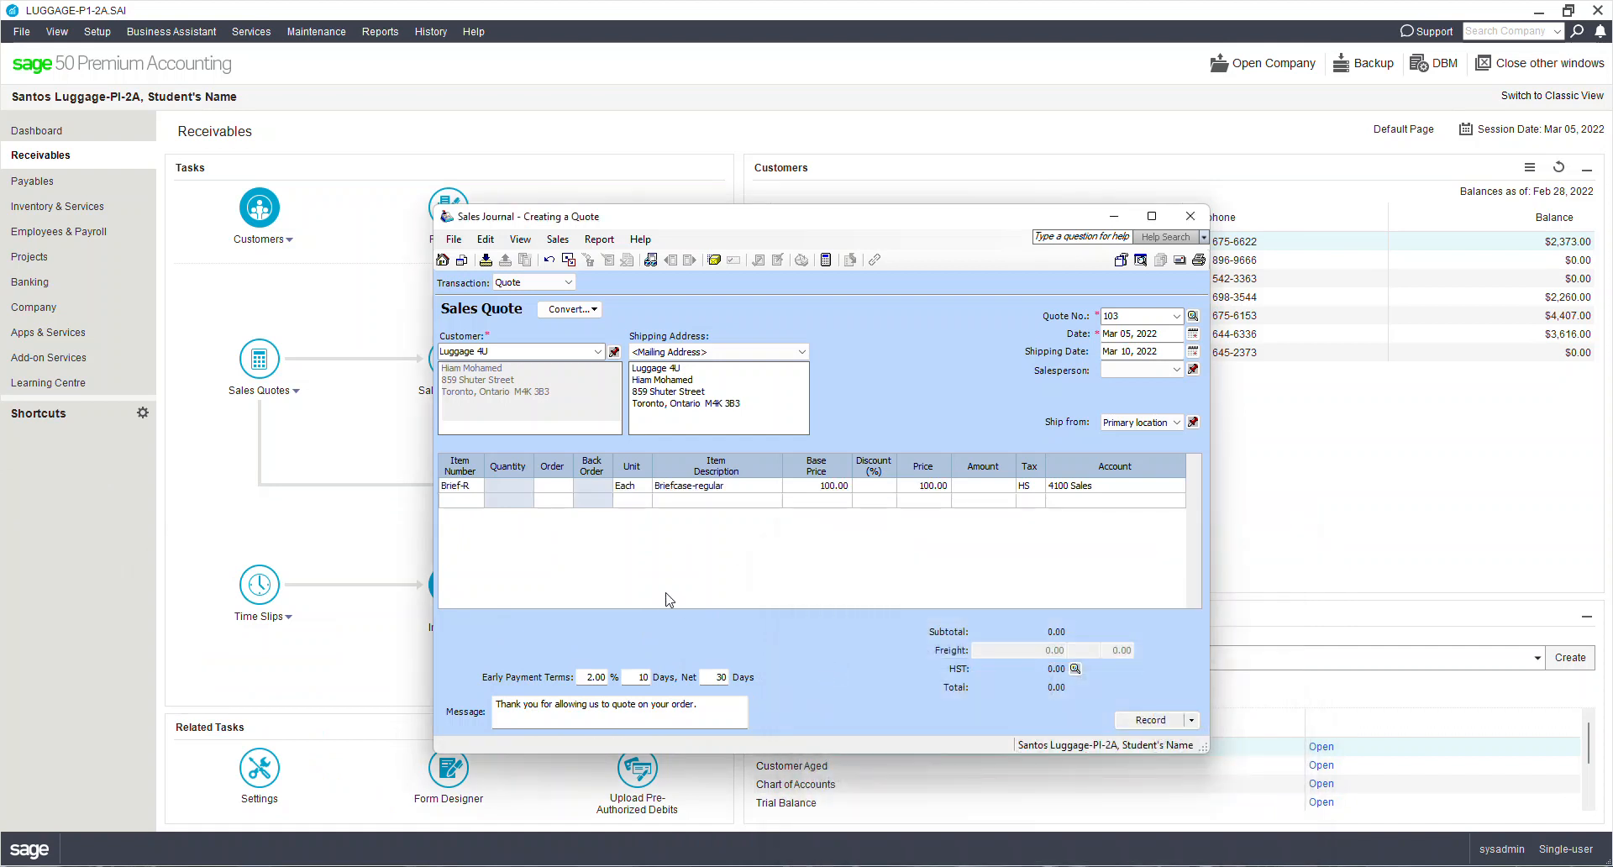
text(10)
key(Tab)
Add item Brief-W on the quote's second line with an order quantity of 5 and a price of 115.00
click(461, 503)
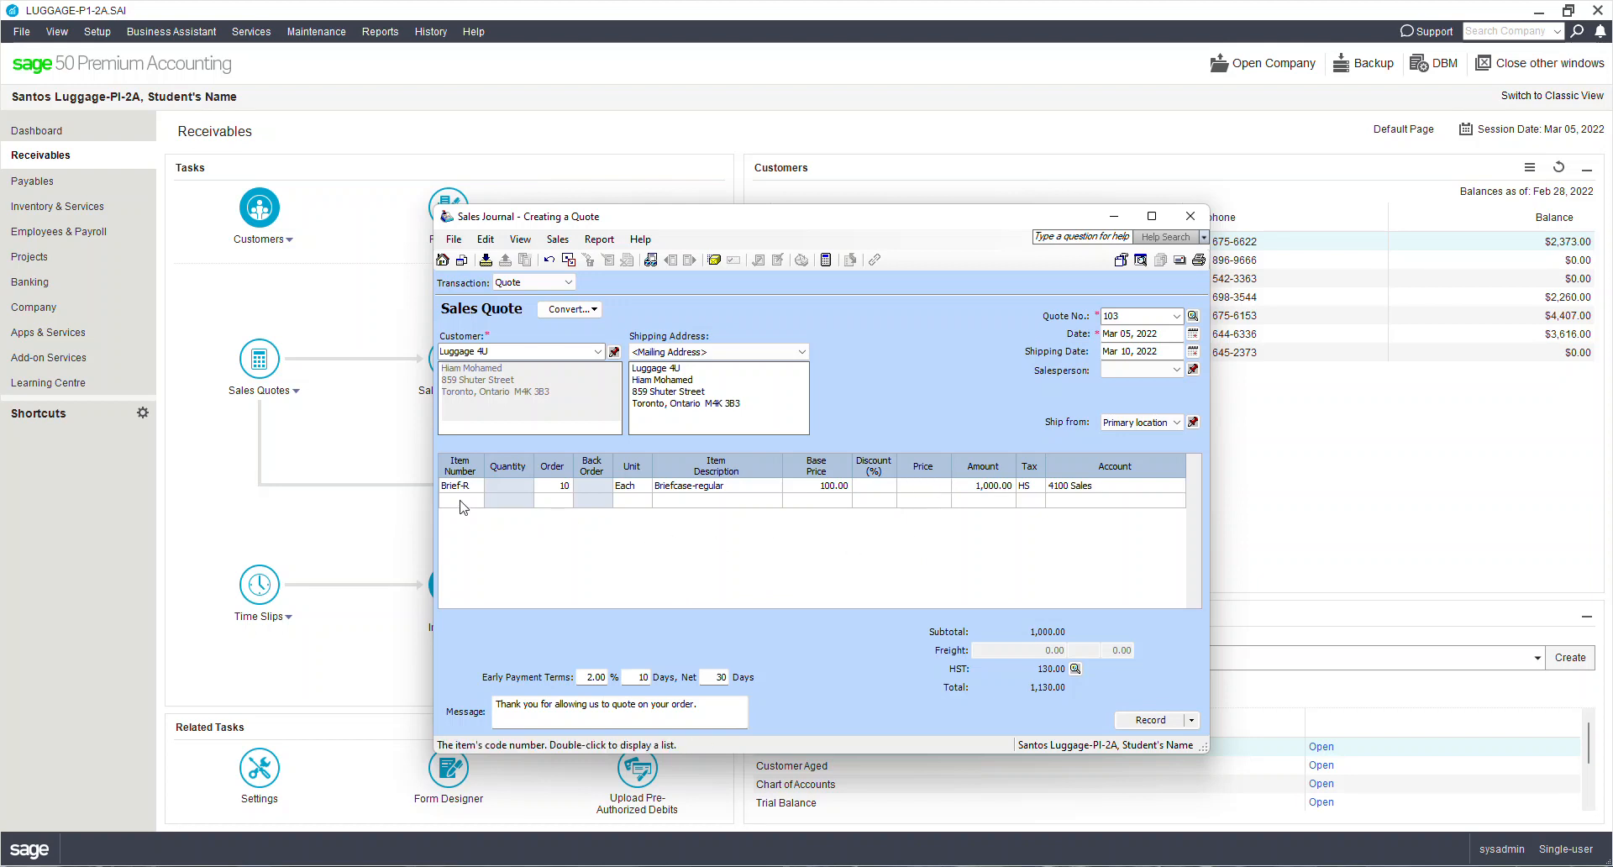
double_click(462, 500)
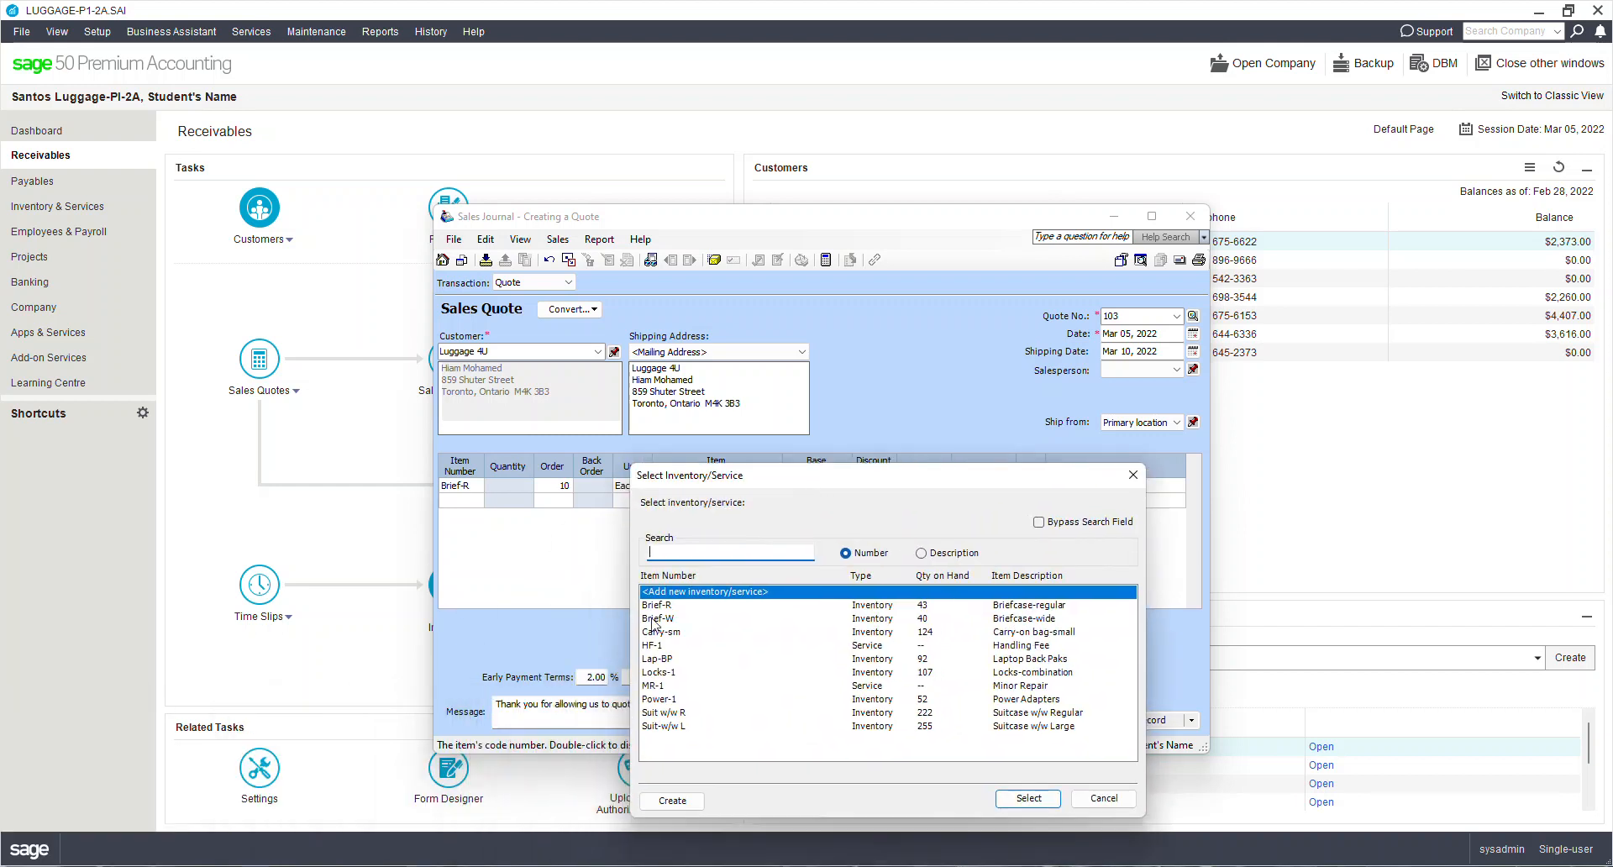
double_click(666, 620)
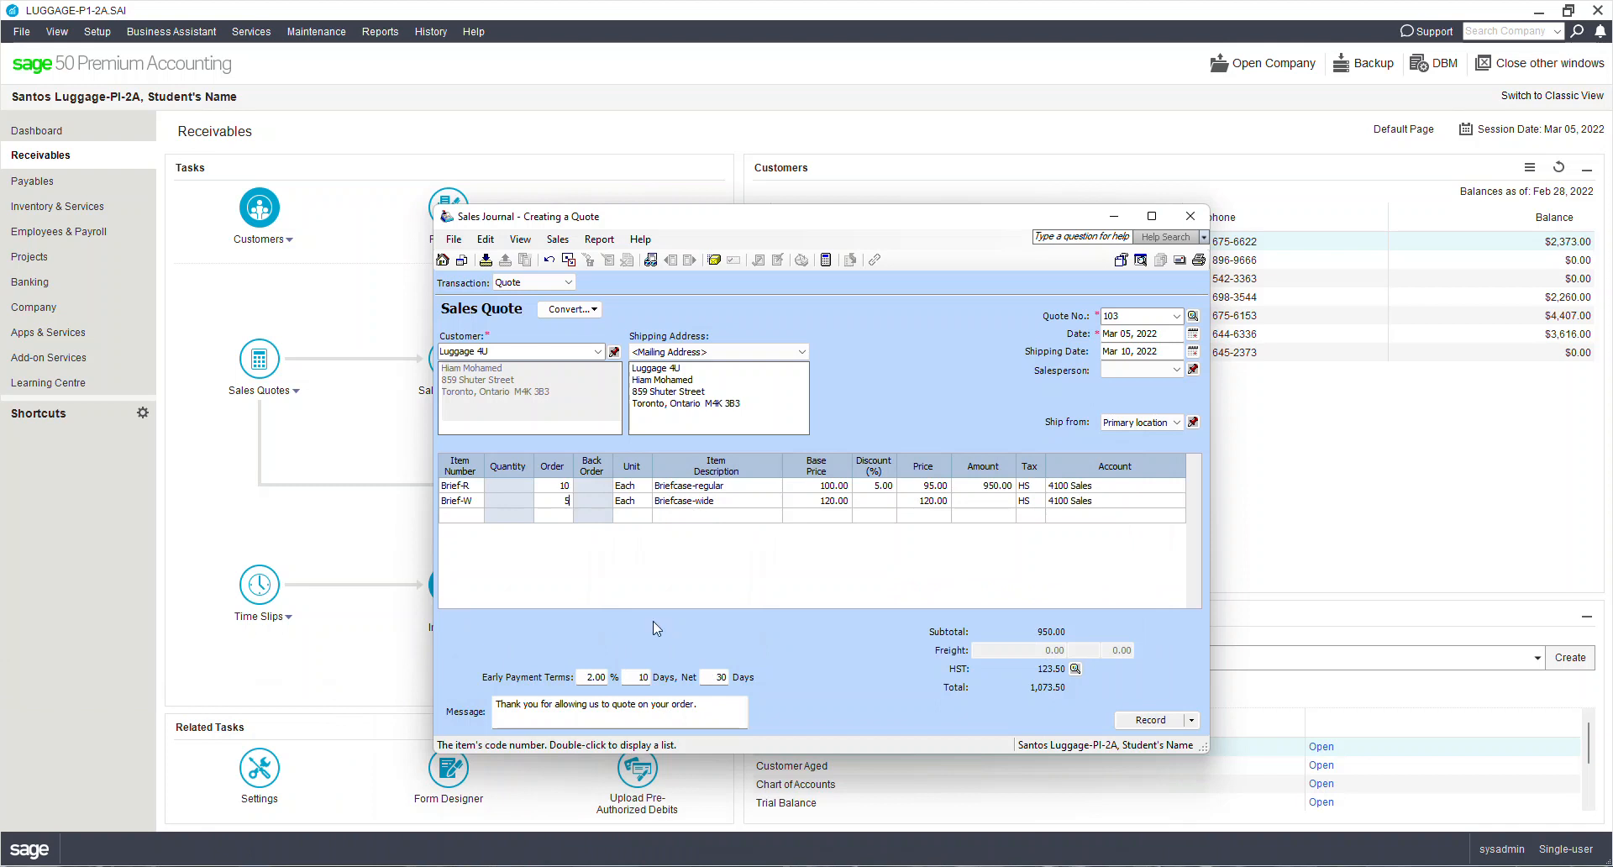
key(Tab)
key(Tab)
key(Tab)
key(Tab)
key(Tab)
text(10)
text(5)
key(BackSpace)
key(BackSpace)
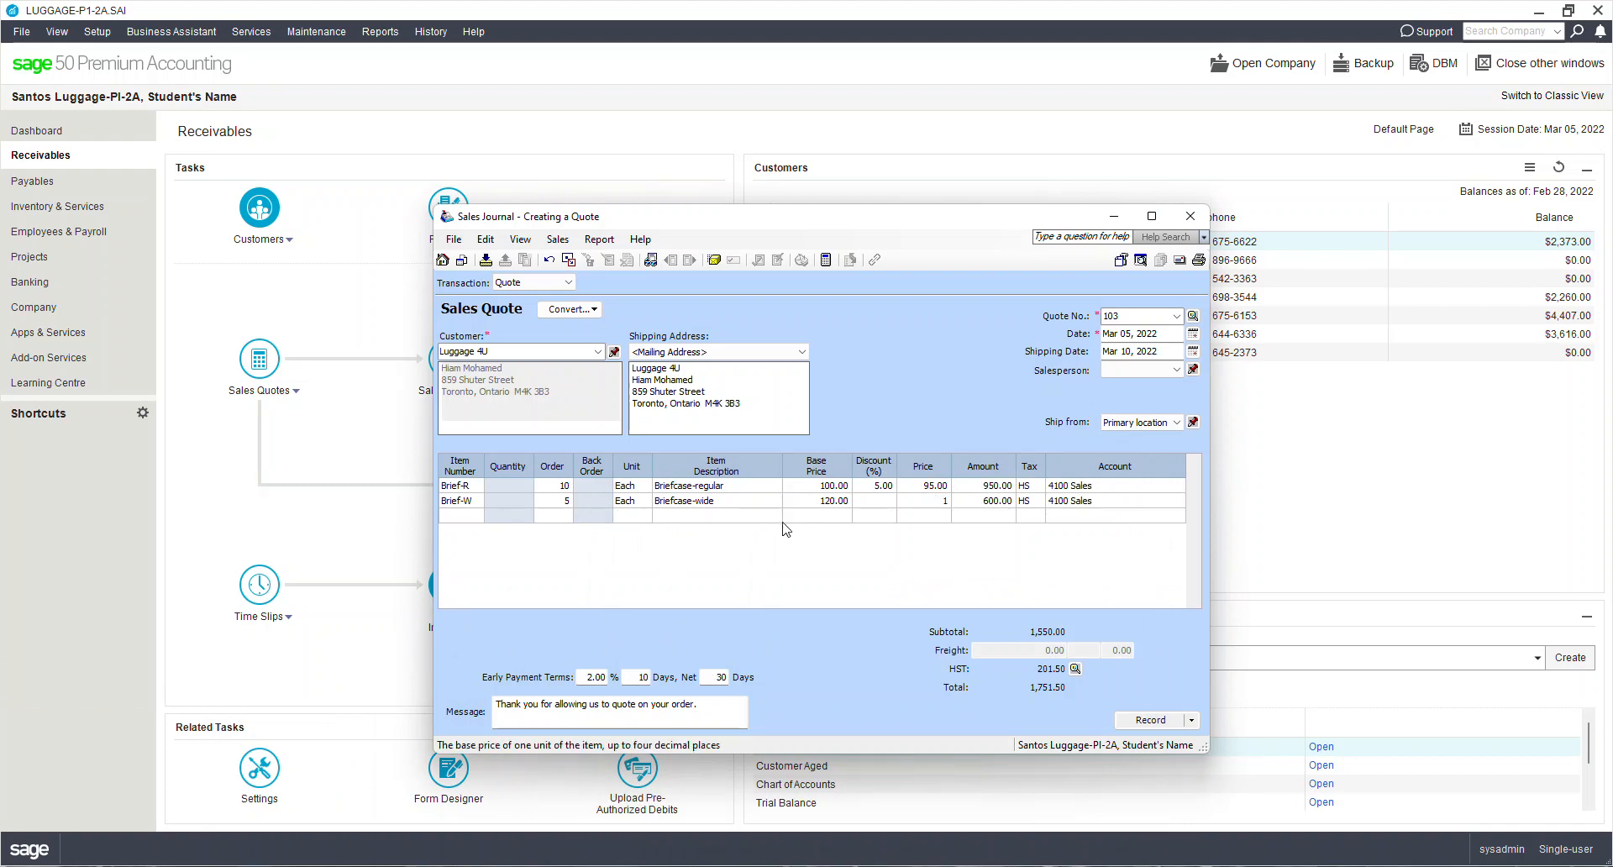
text(15)
key(Tab)
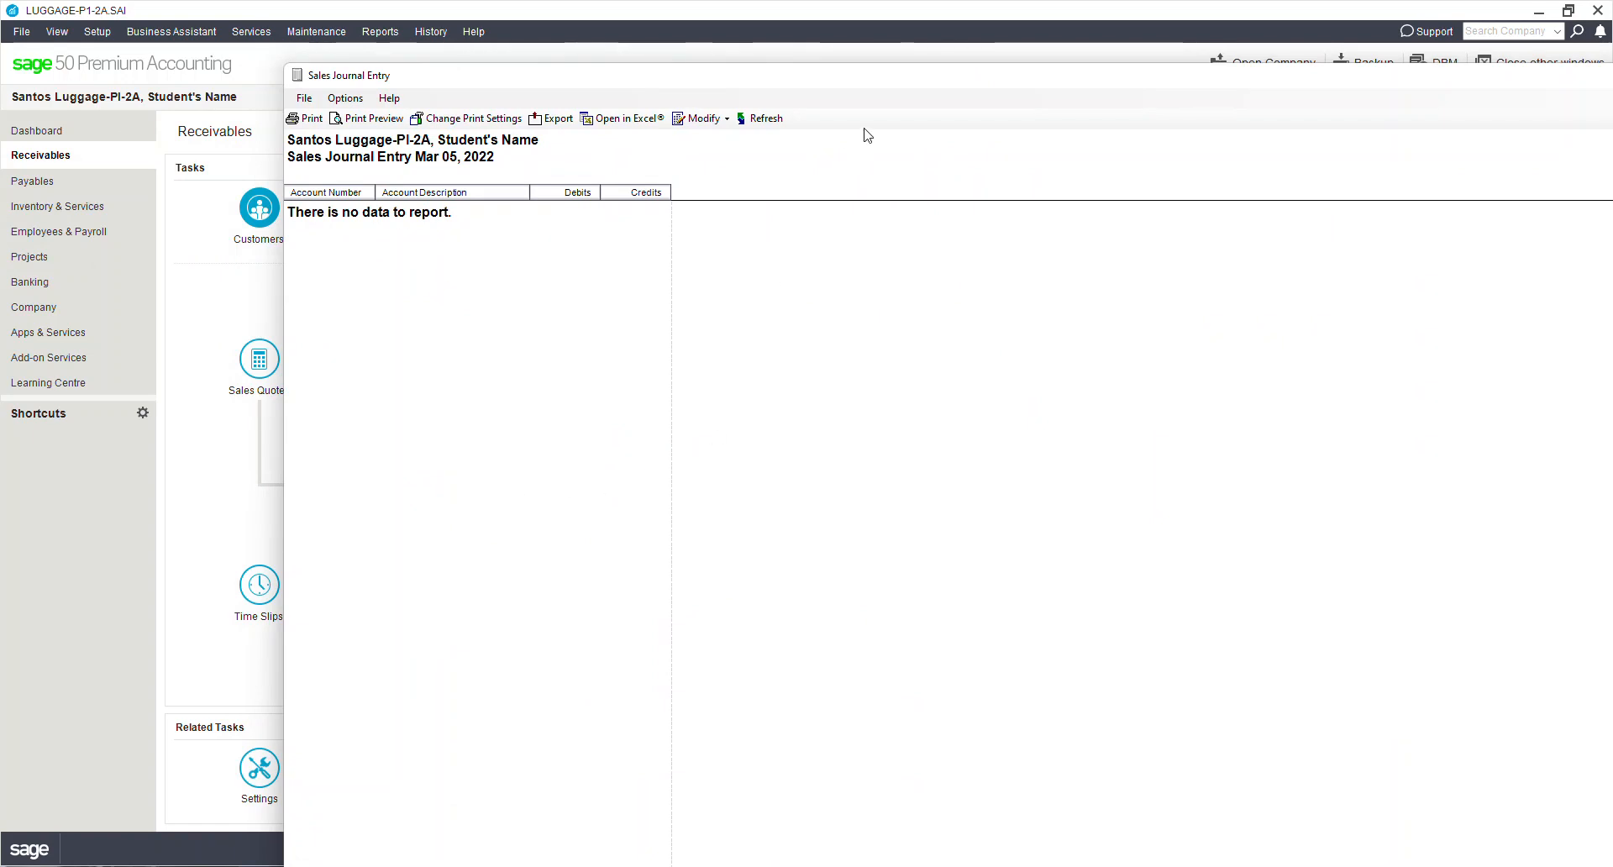
Display the Sales Journal Entry report for the quote and close it, returning to the quote
drag(894, 77, 790, 164)
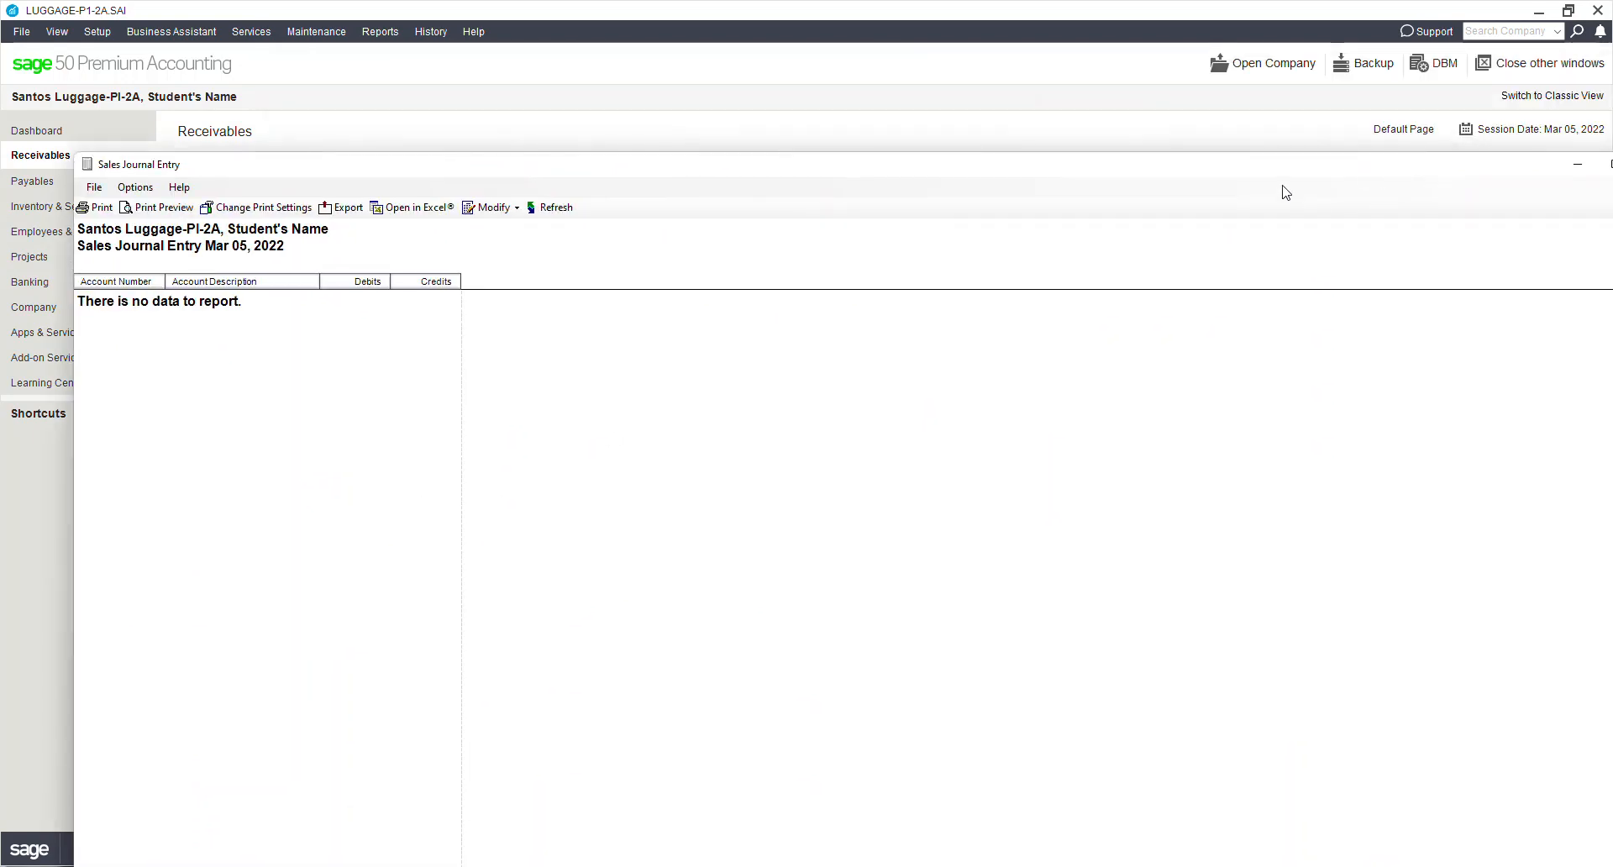
click(1462, 151)
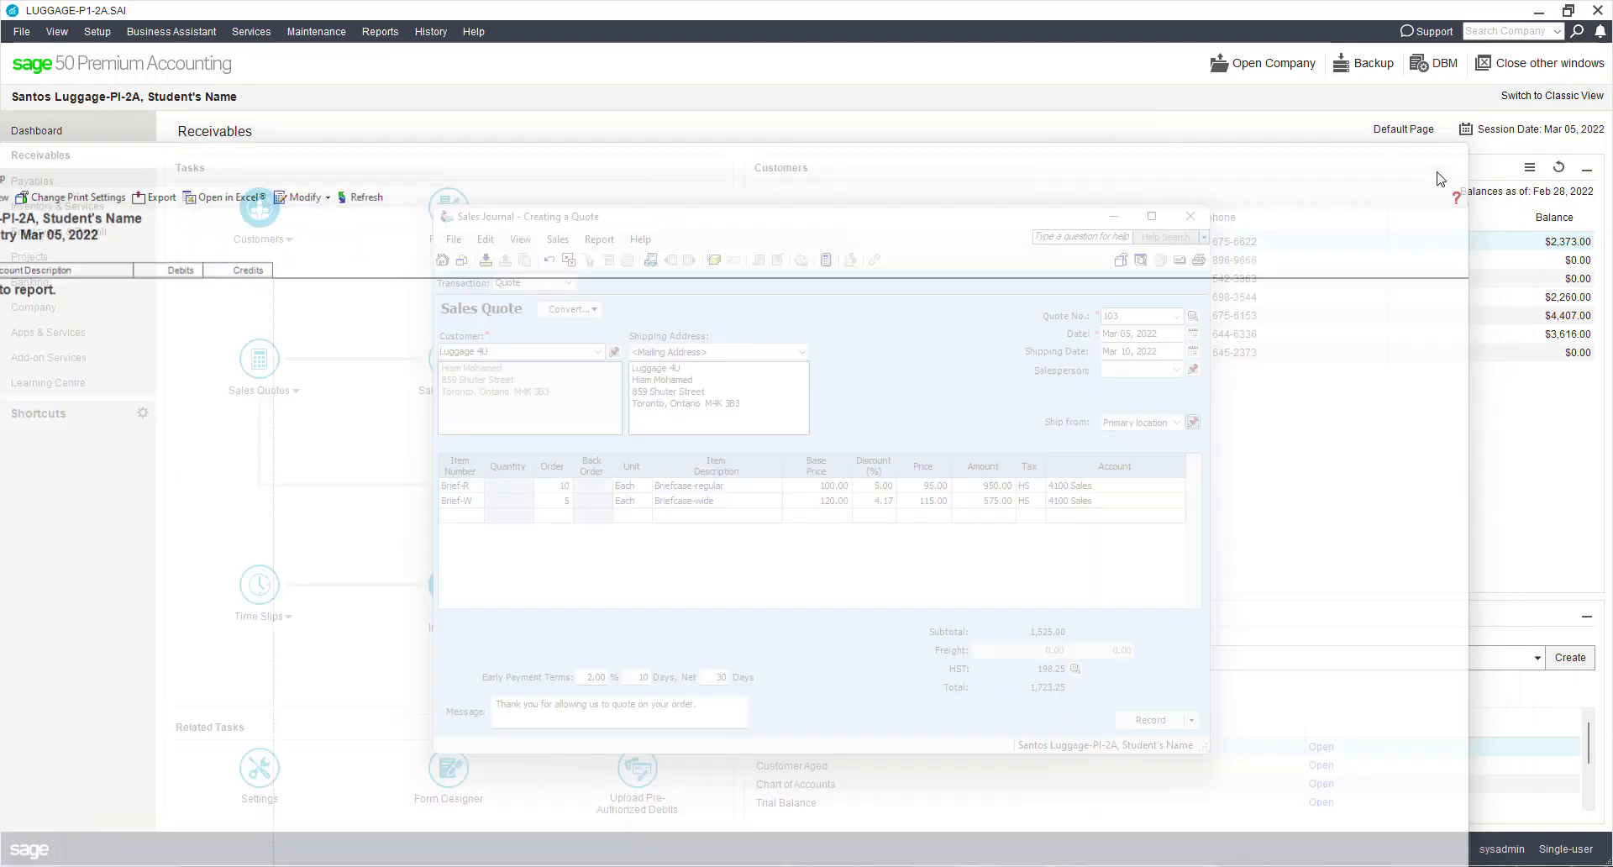
click(600, 239)
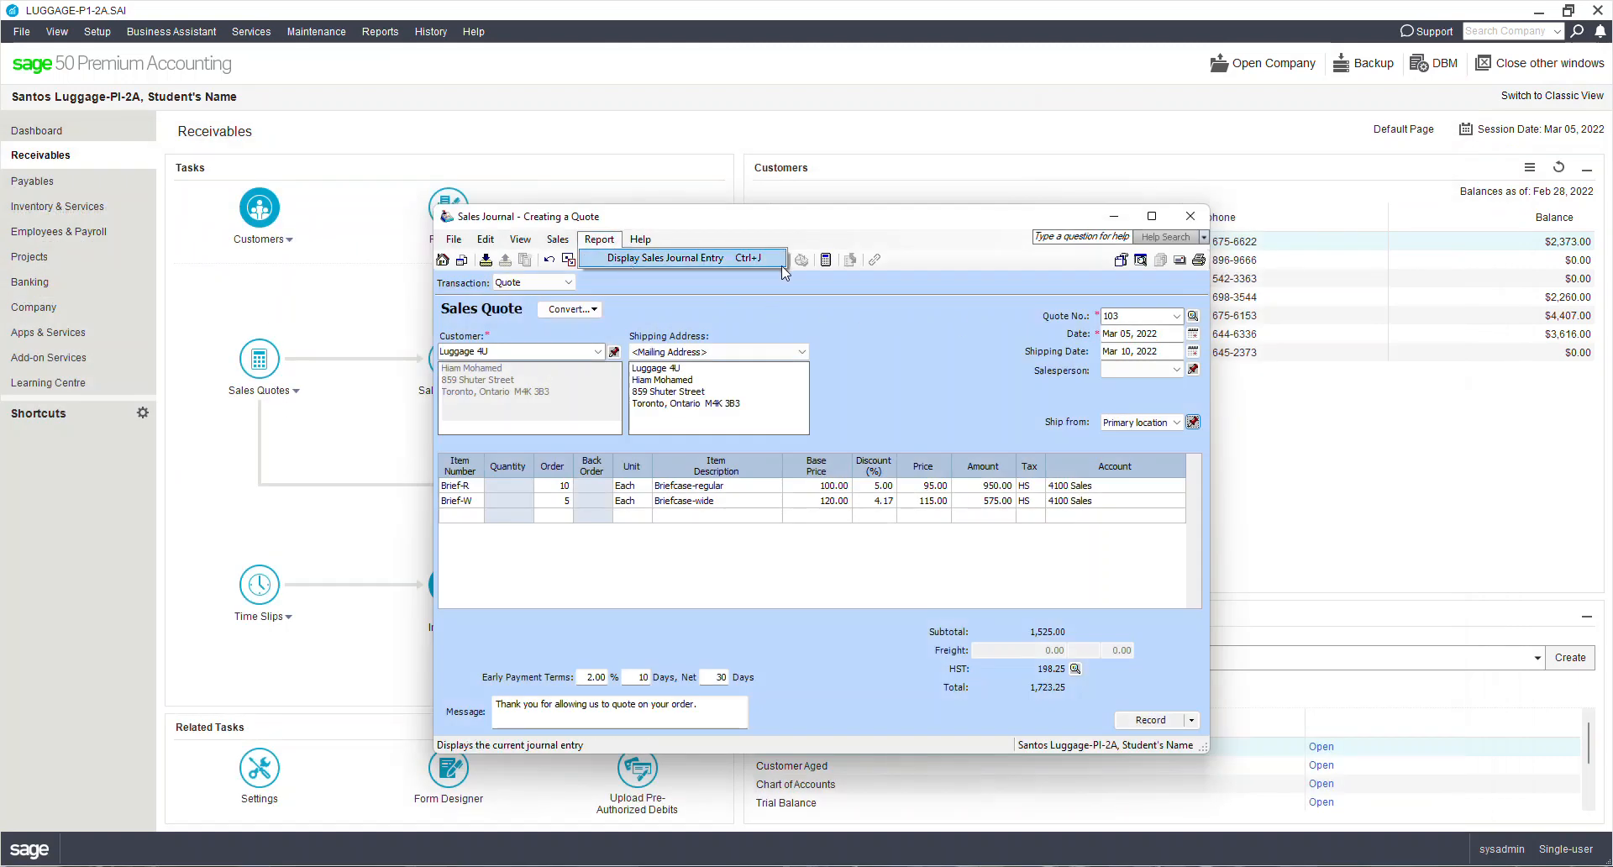
click(871, 325)
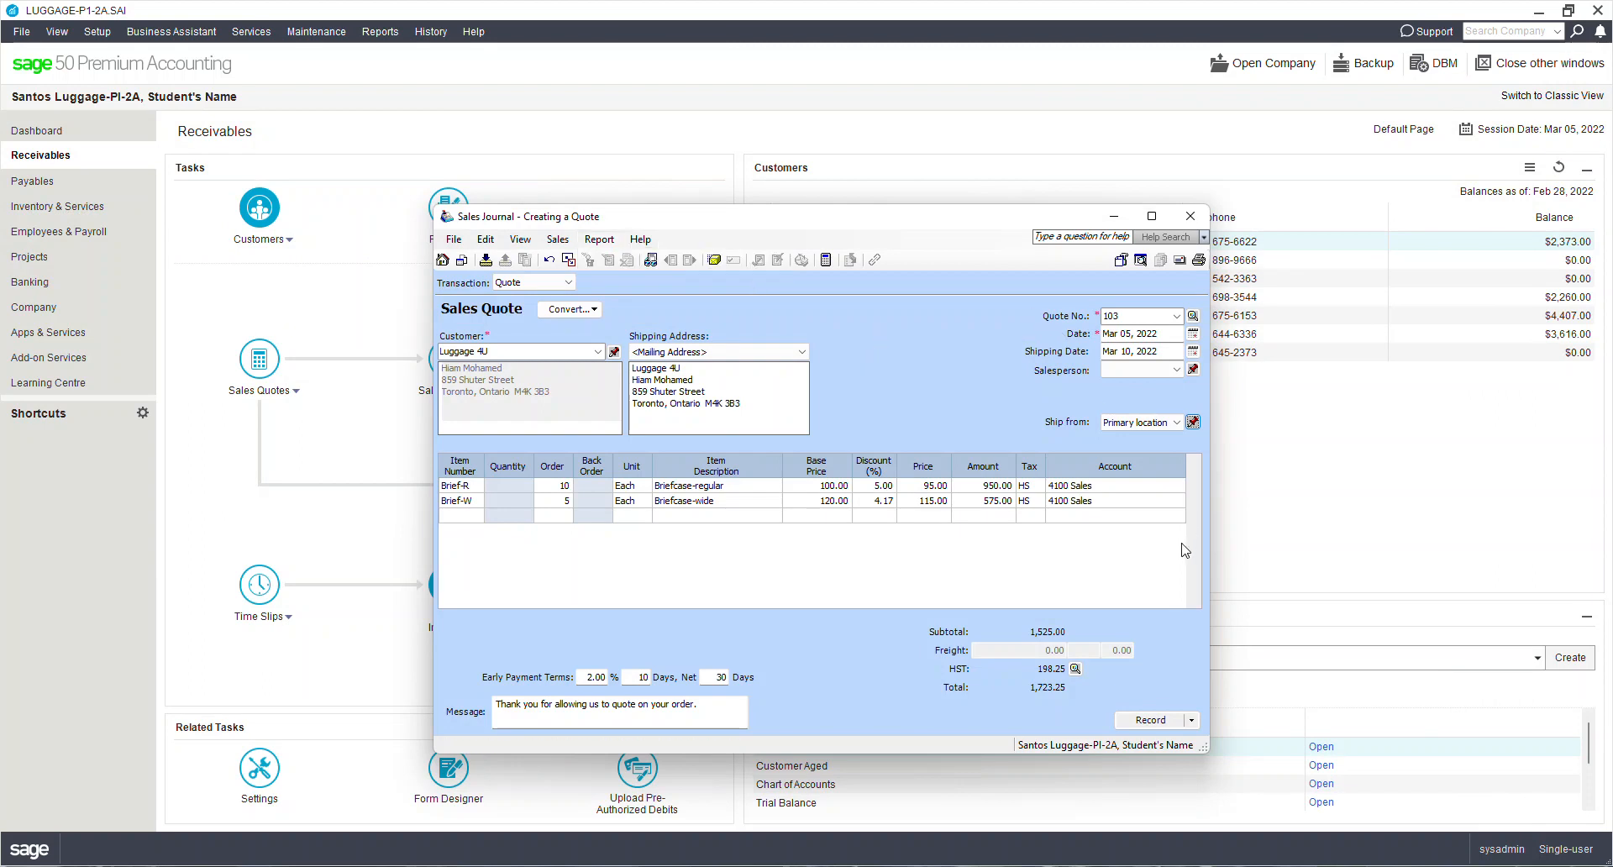
Record the Luggage 4U sales quote, acknowledge the confirmation and close the Sales Journal
click(1191, 720)
click(1089, 725)
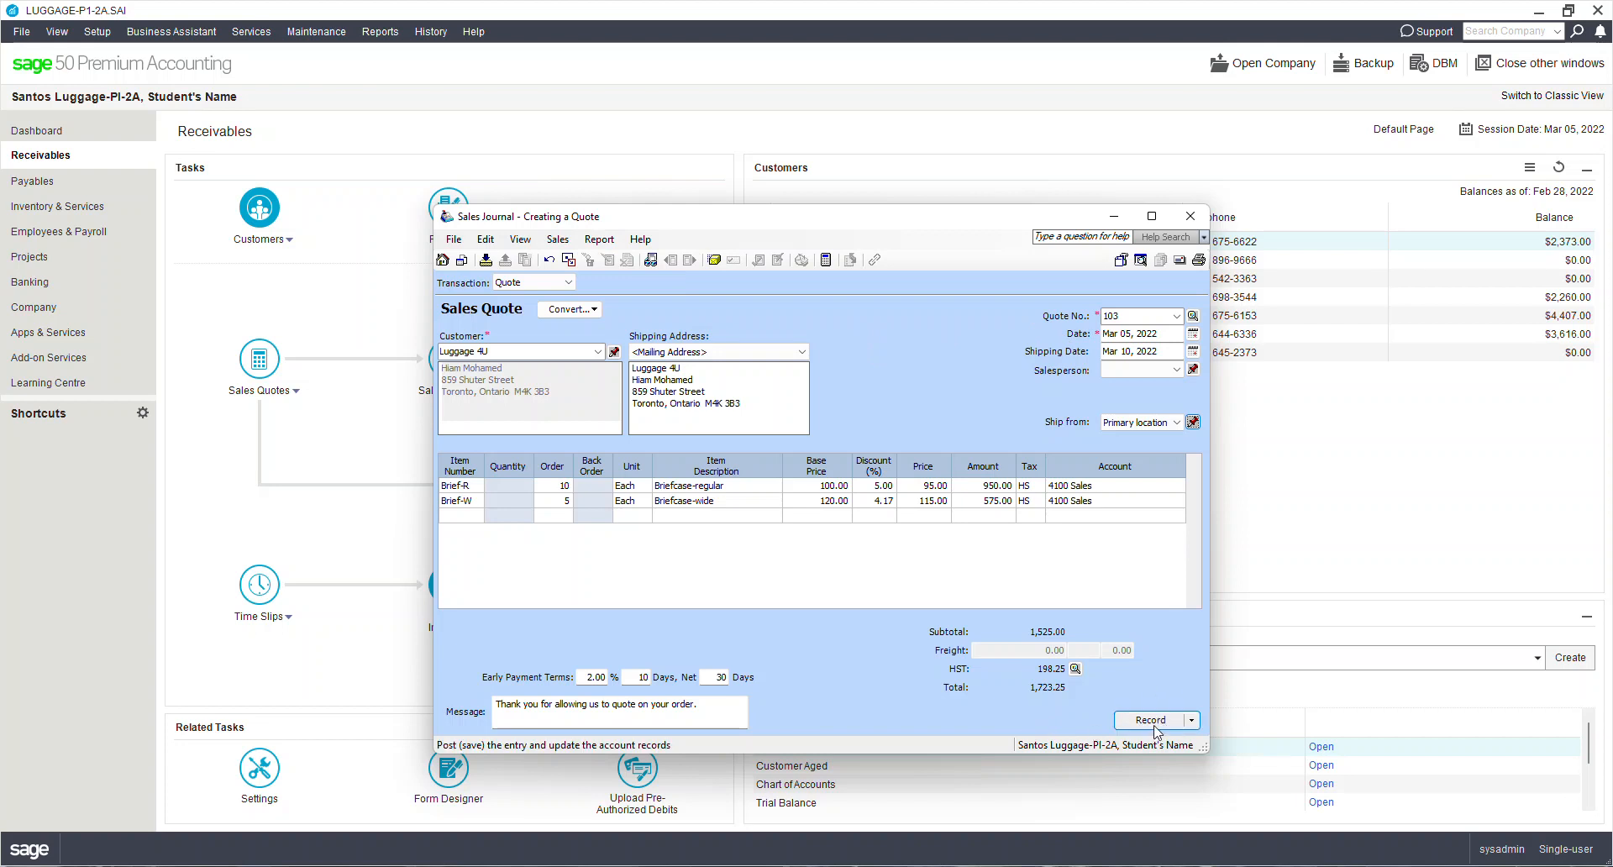
click(1153, 724)
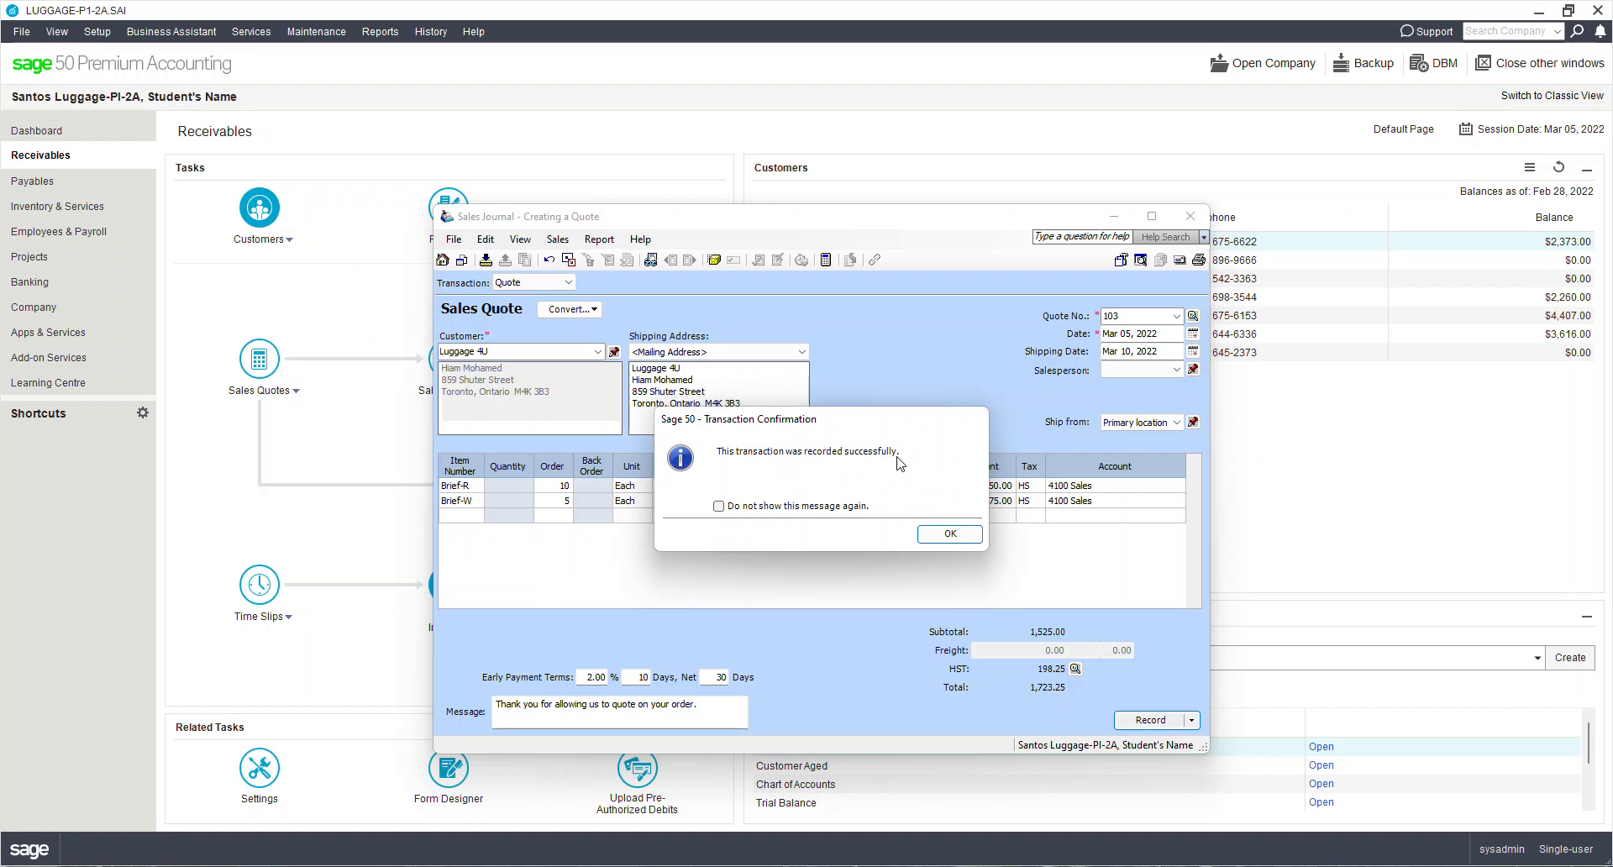
click(958, 535)
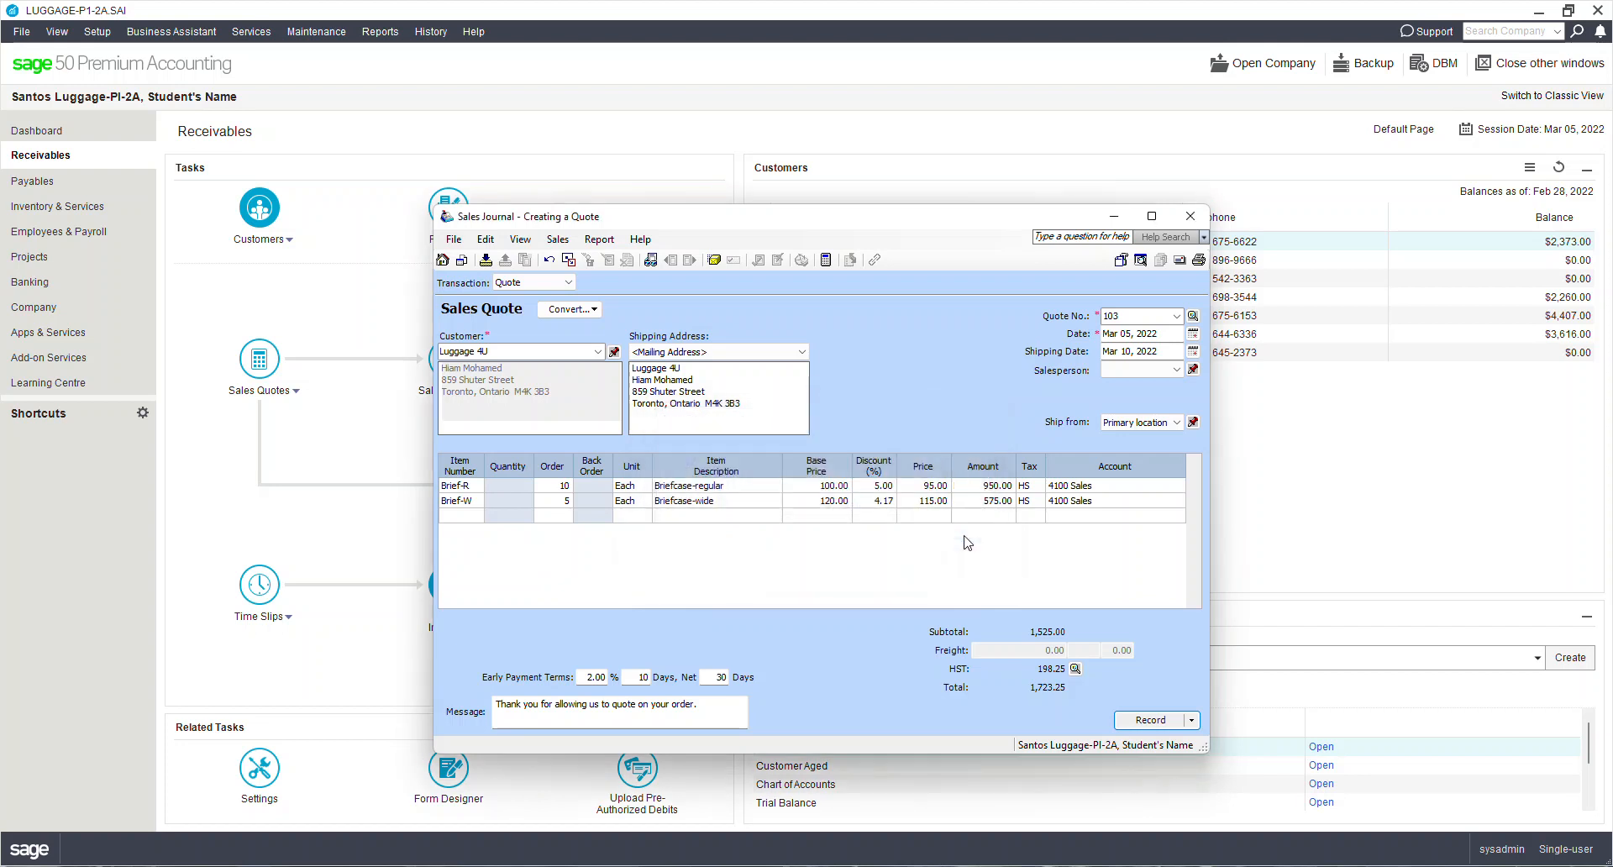
click(1200, 221)
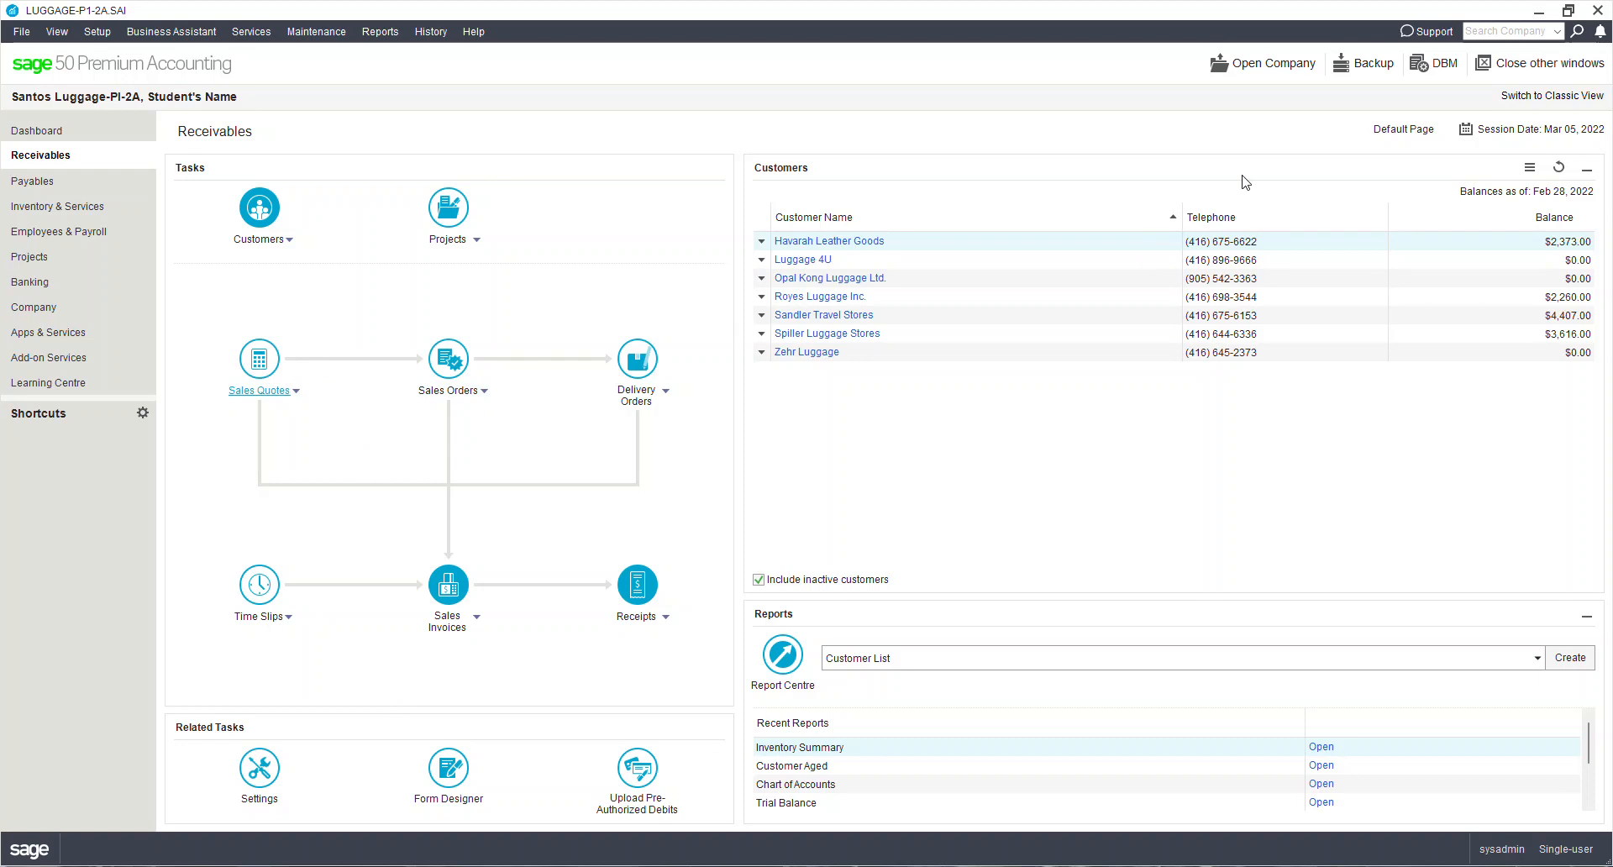
Change the session date to Mar 07, 2022
click(1583, 130)
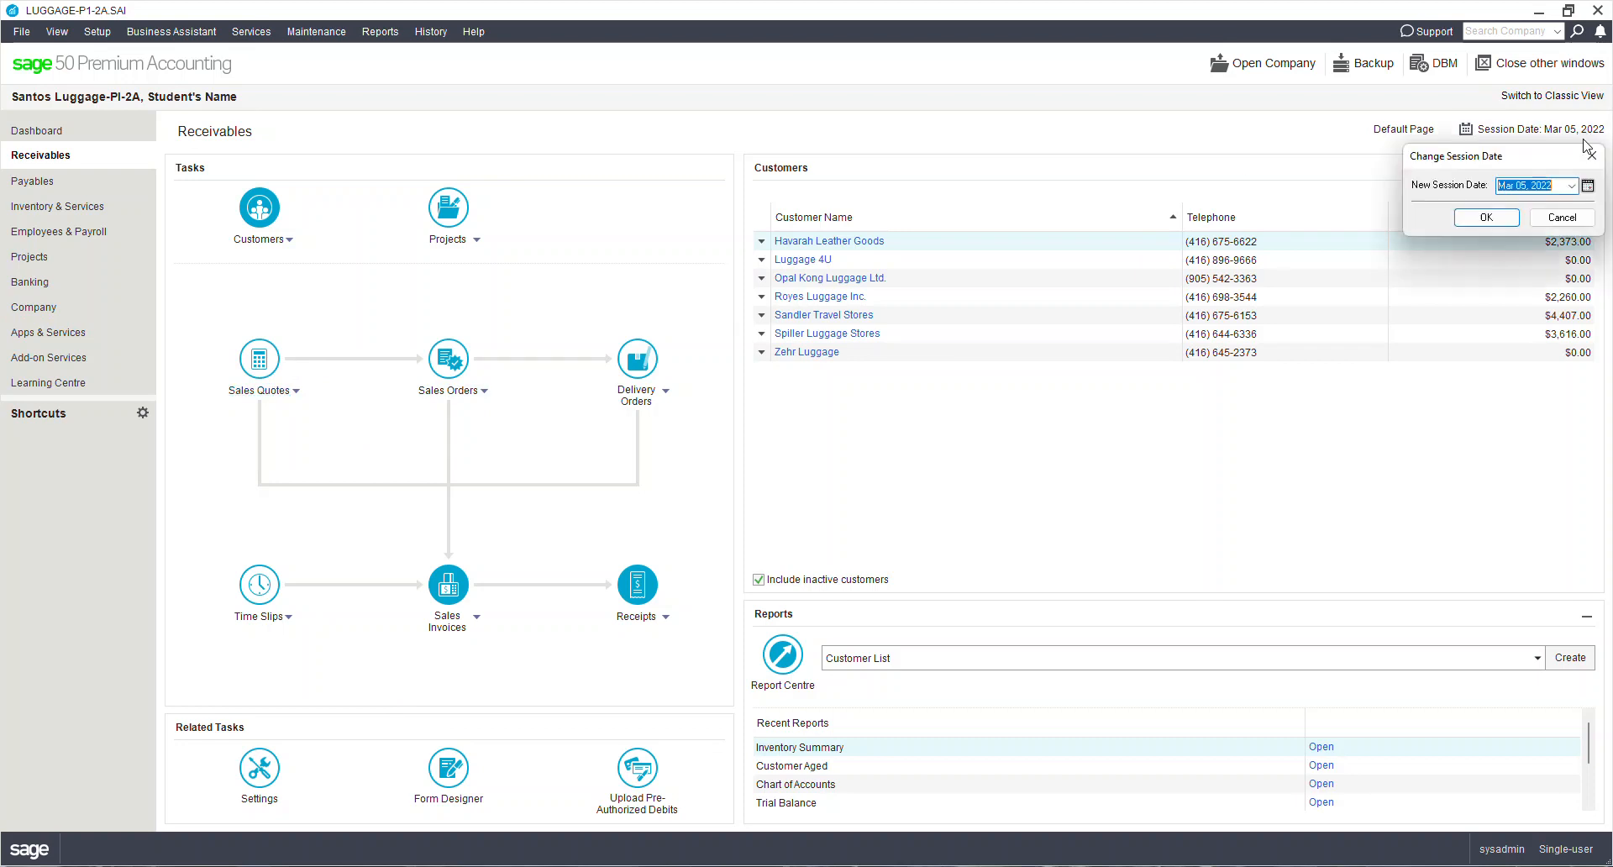
click(1588, 186)
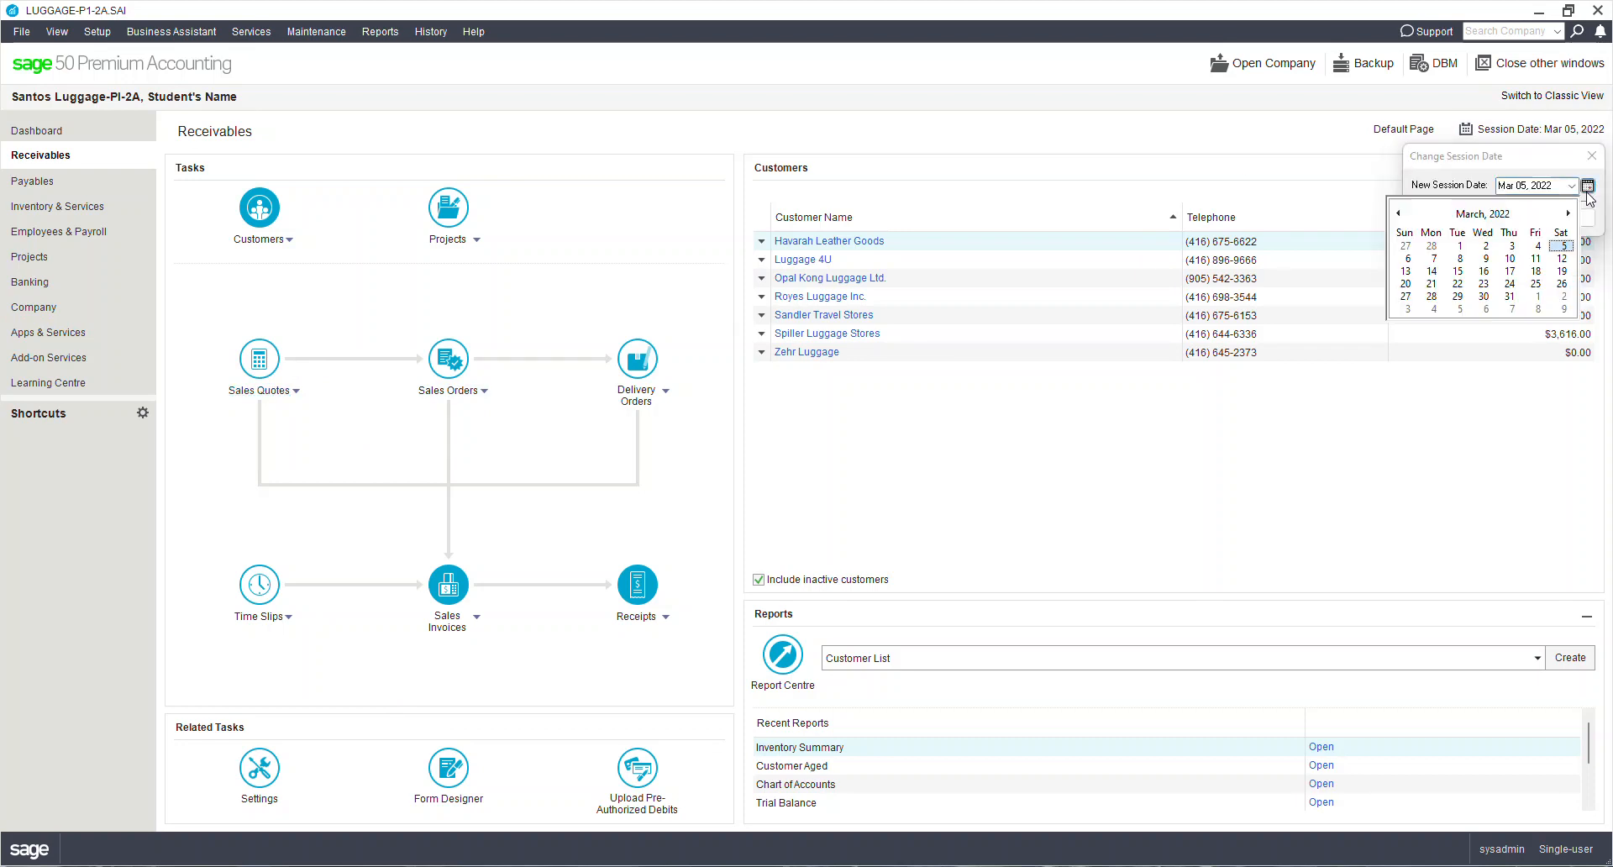
click(1434, 259)
click(1486, 220)
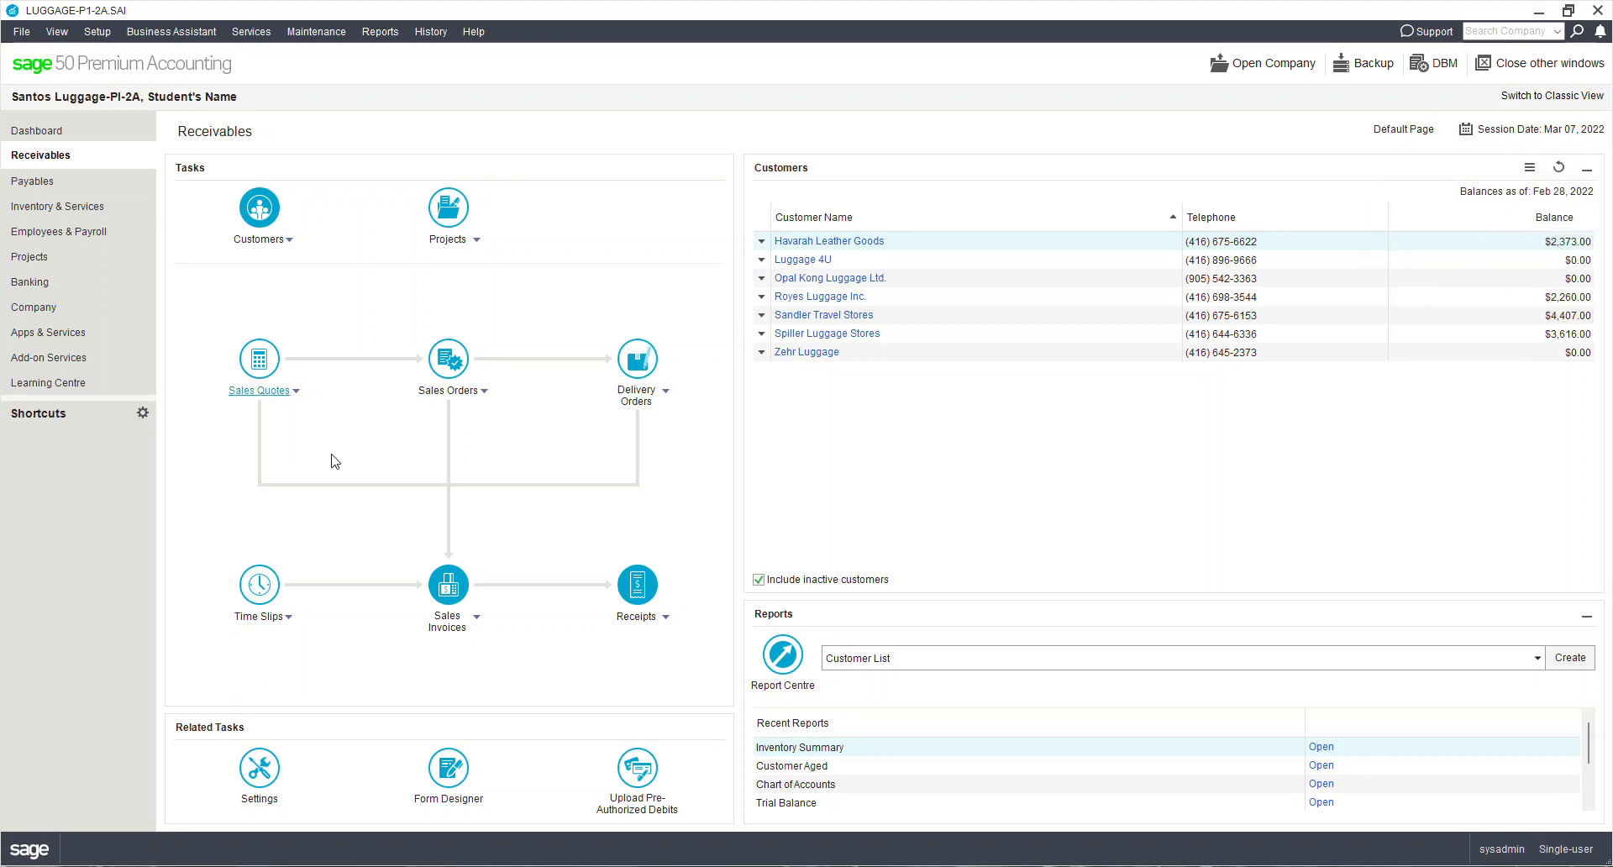
Create a sales order from the existing Luggage 4U quote and check the available conversion options without choosing one
click(485, 392)
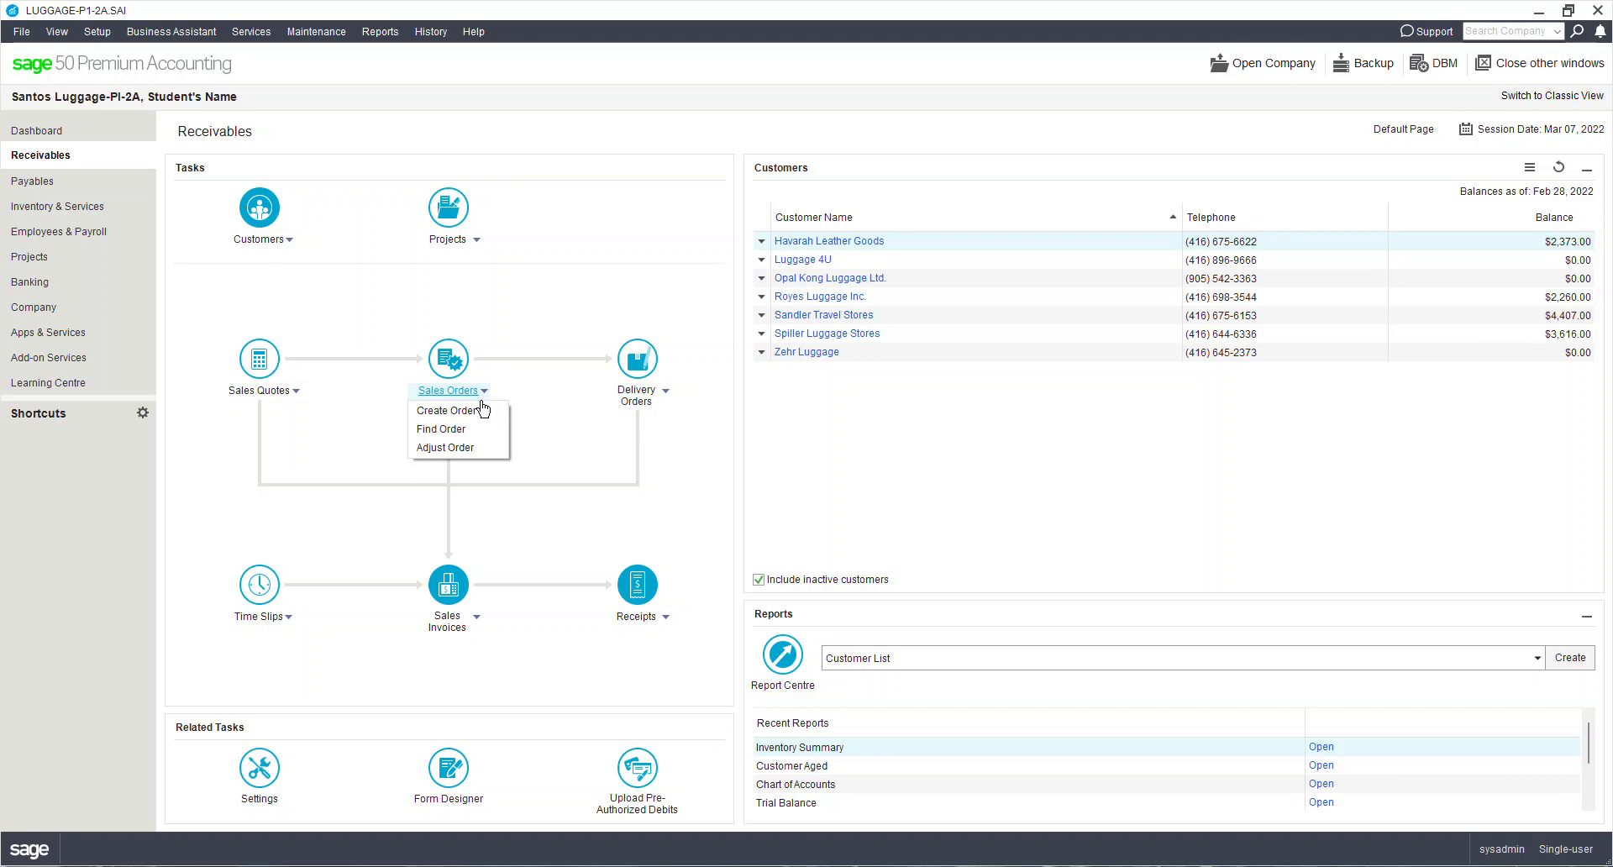
click(458, 411)
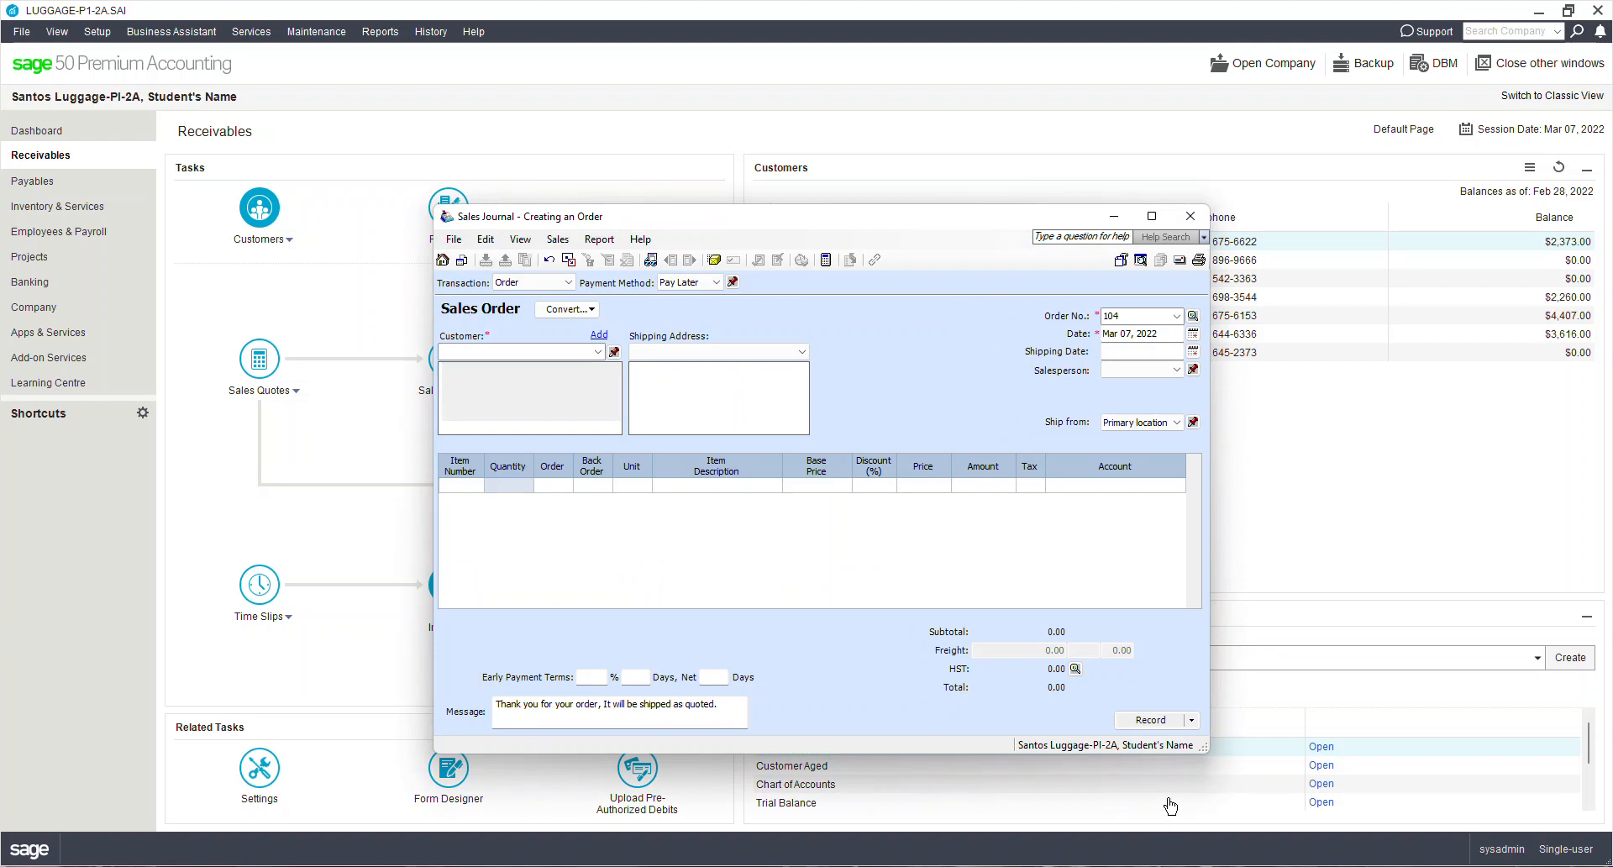
click(1194, 317)
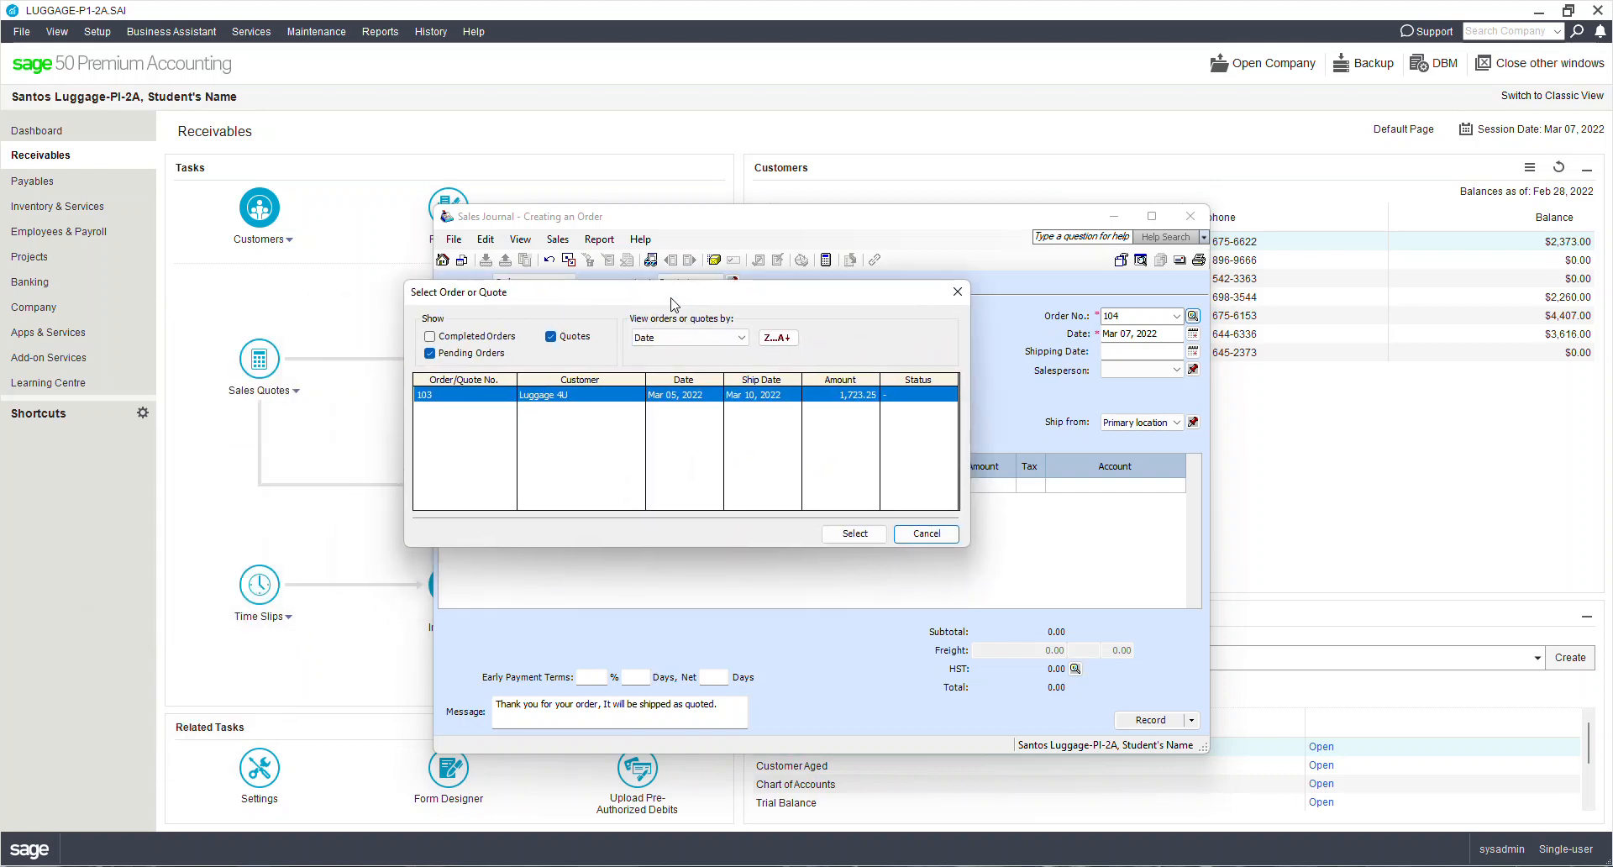
double_click(619, 394)
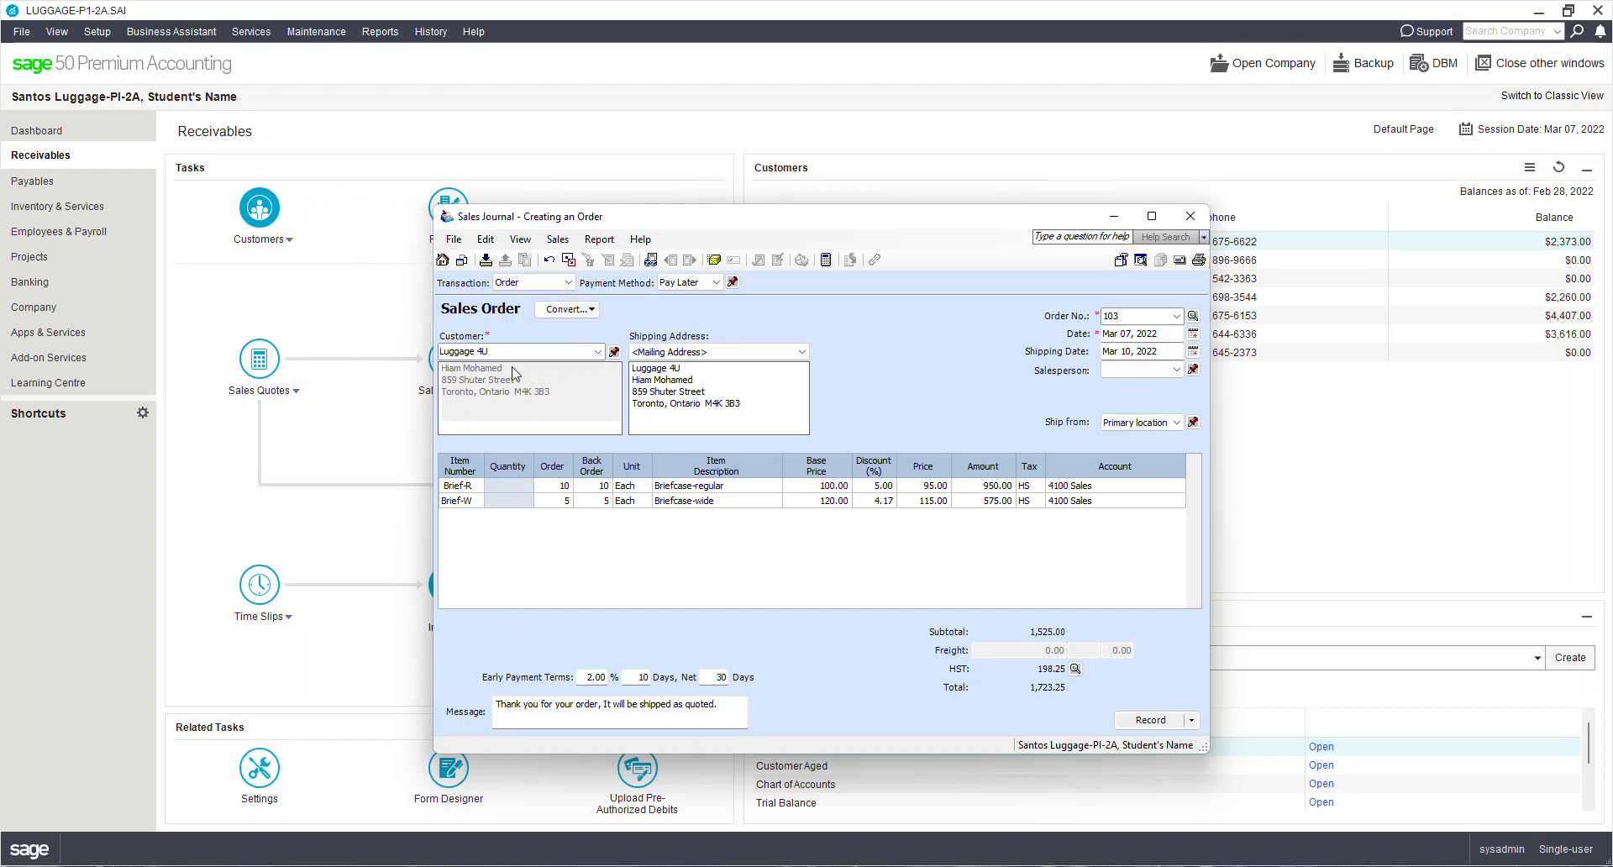
click(578, 310)
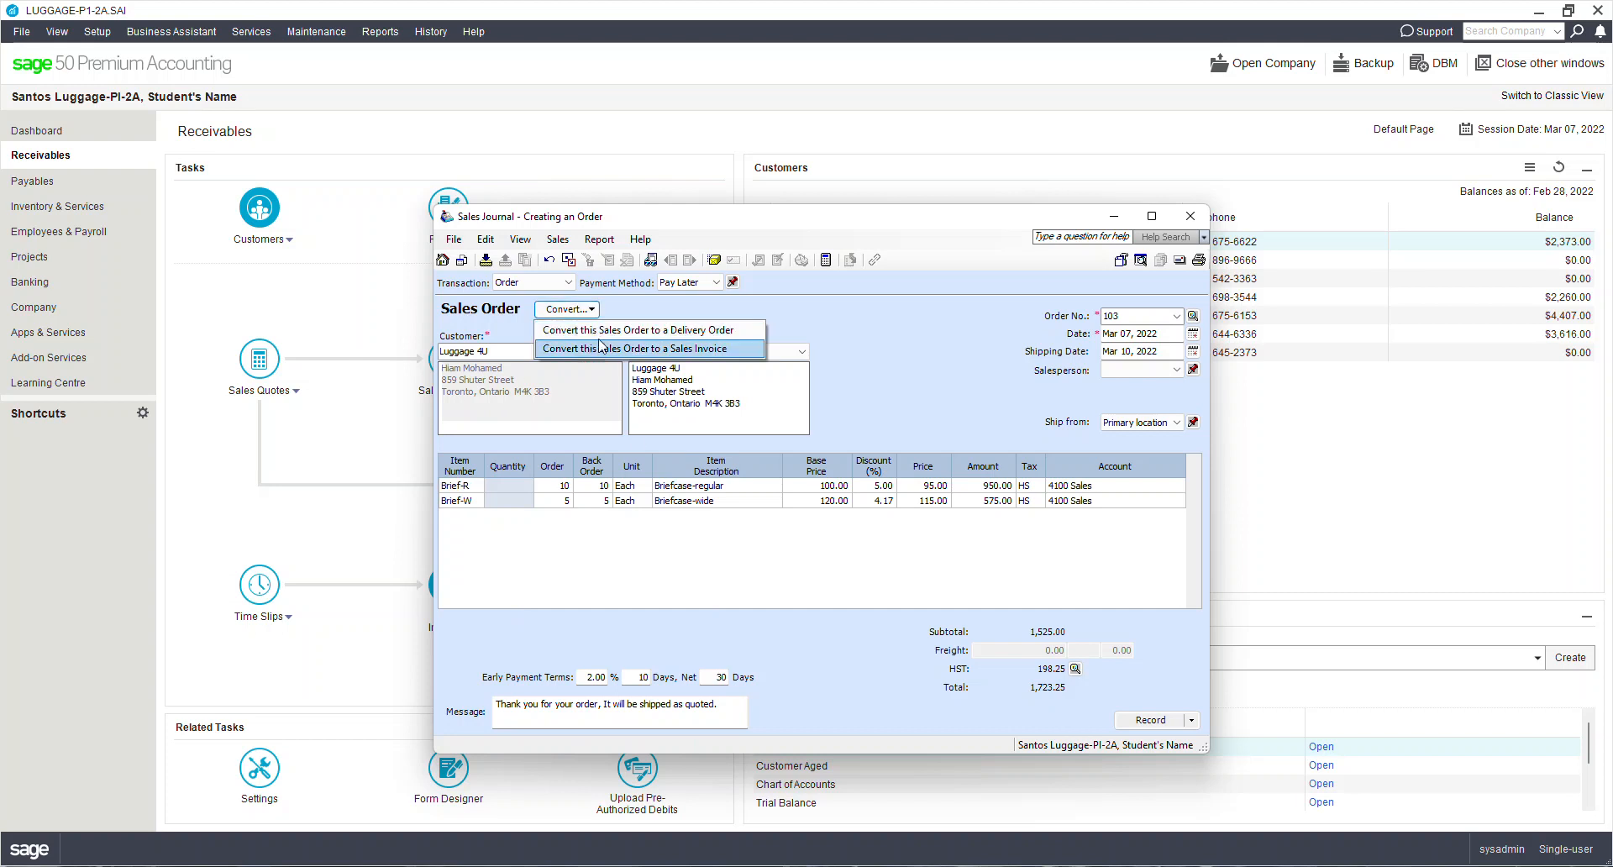
click(870, 324)
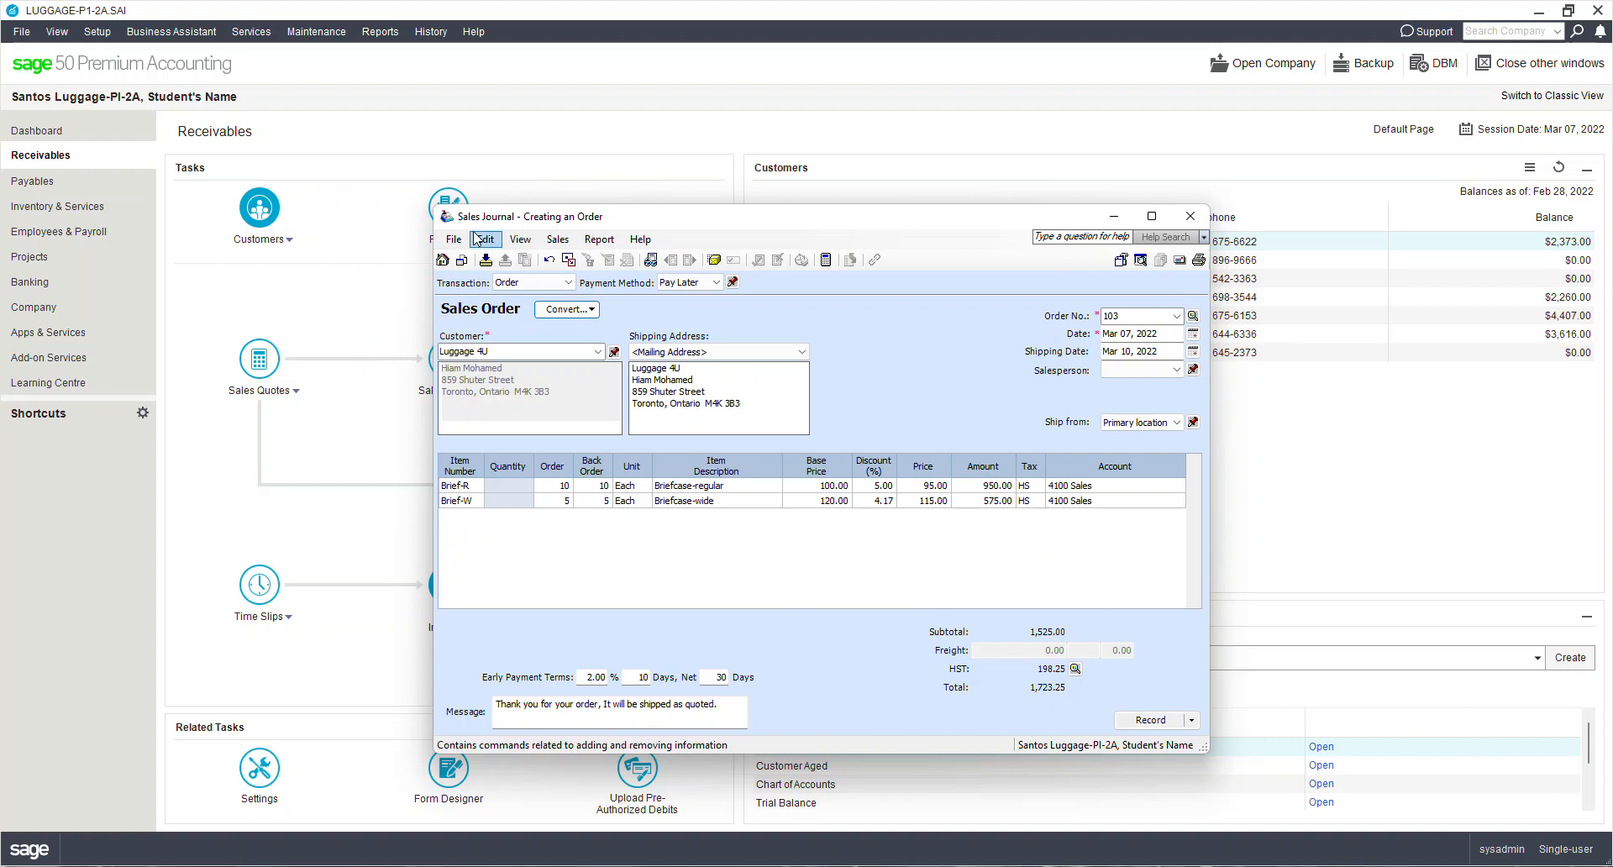
Display the Sales Journal Entry report for the sales order, enlarge its window and close it
click(602, 242)
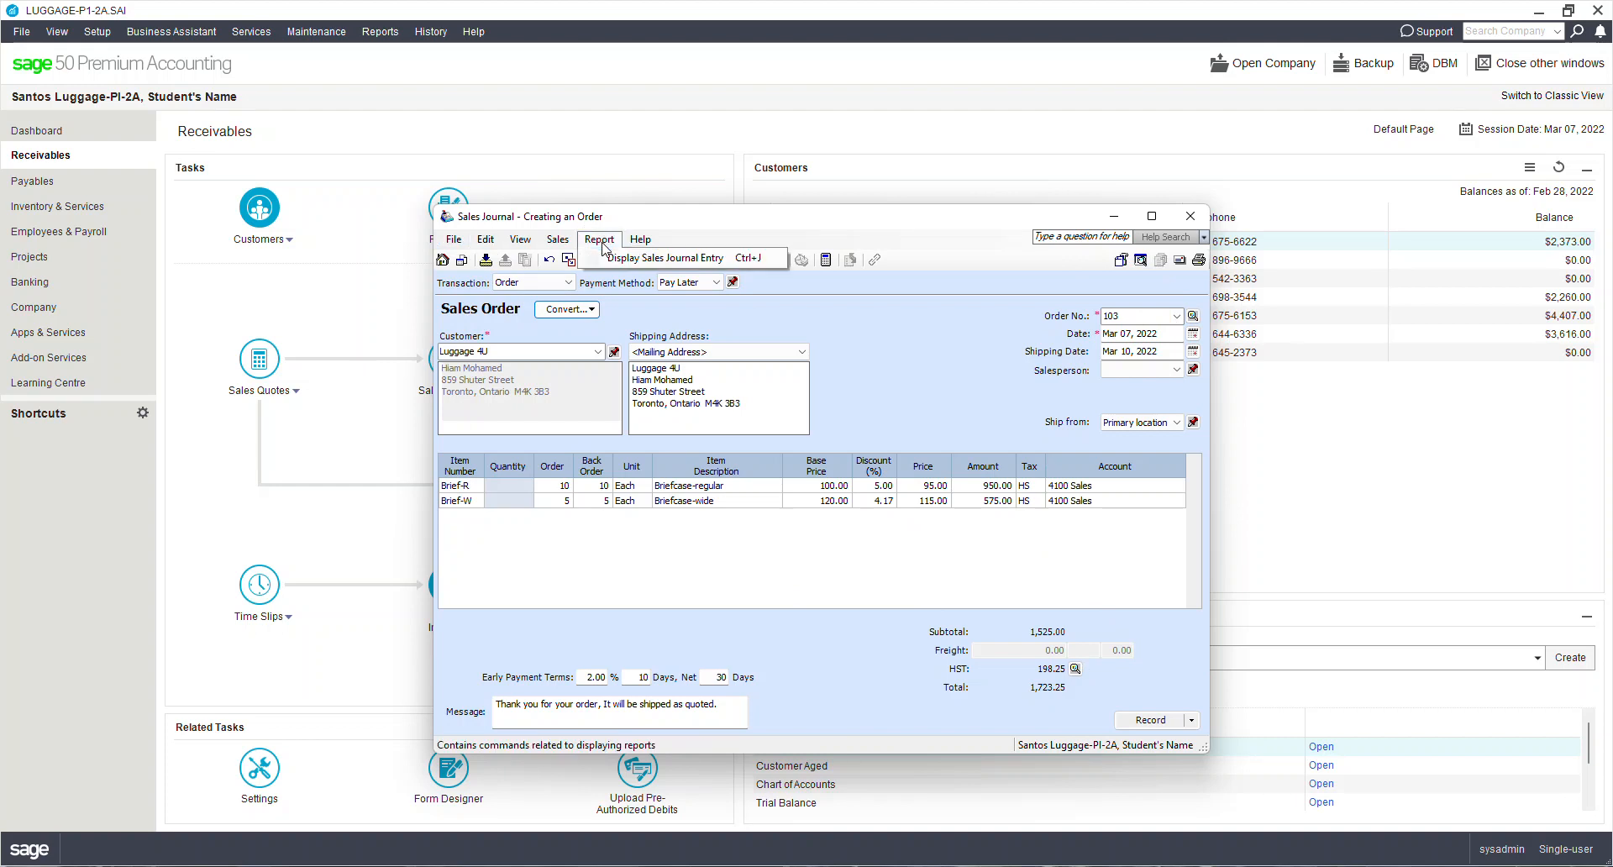
click(614, 259)
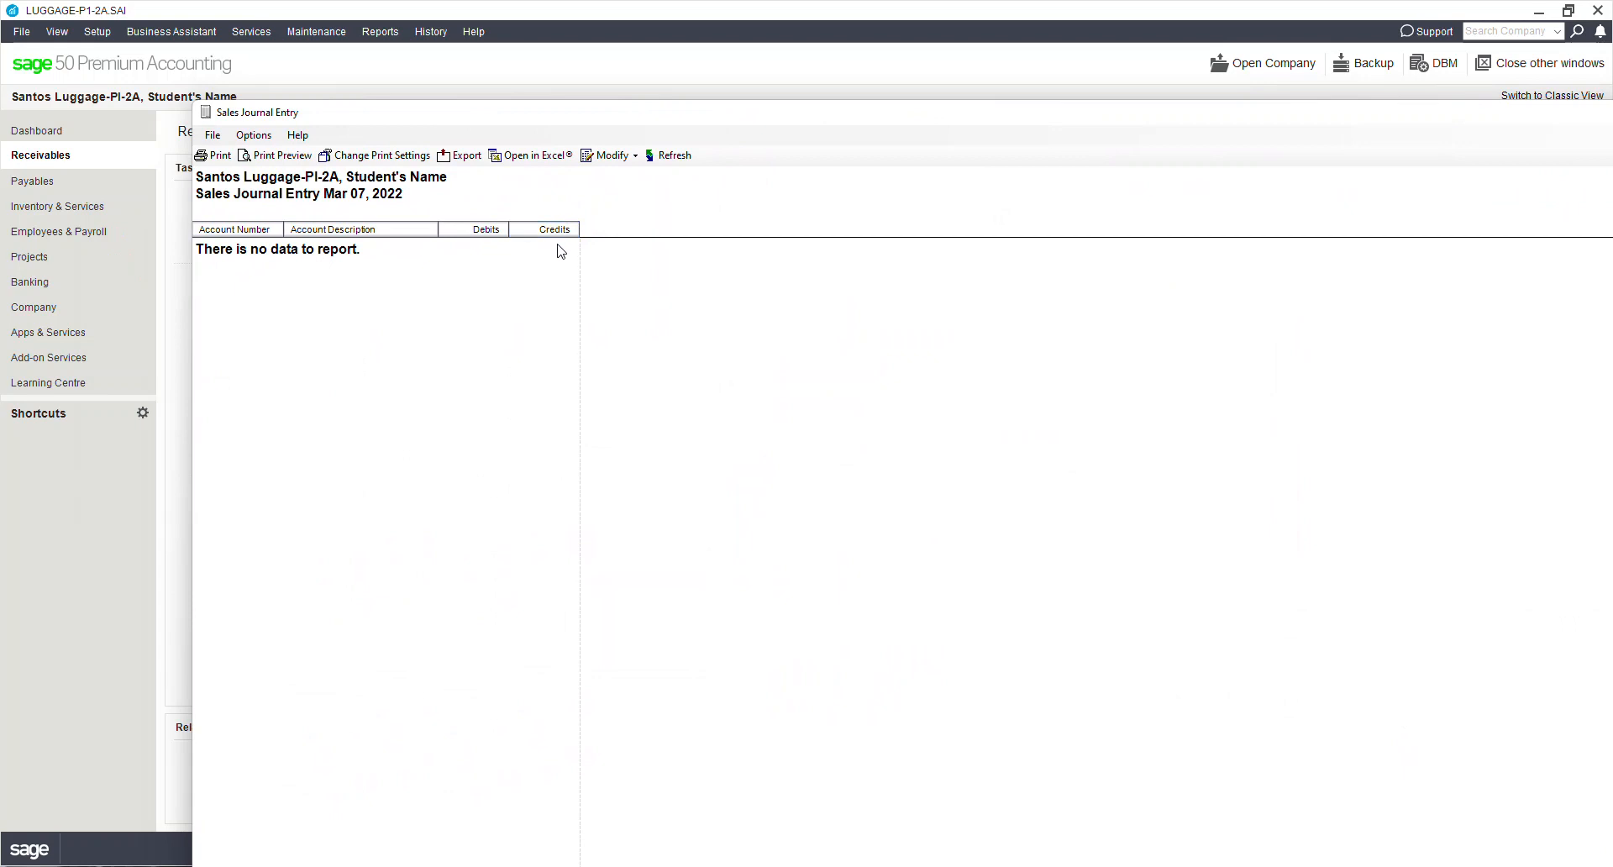
double_click(1211, 118)
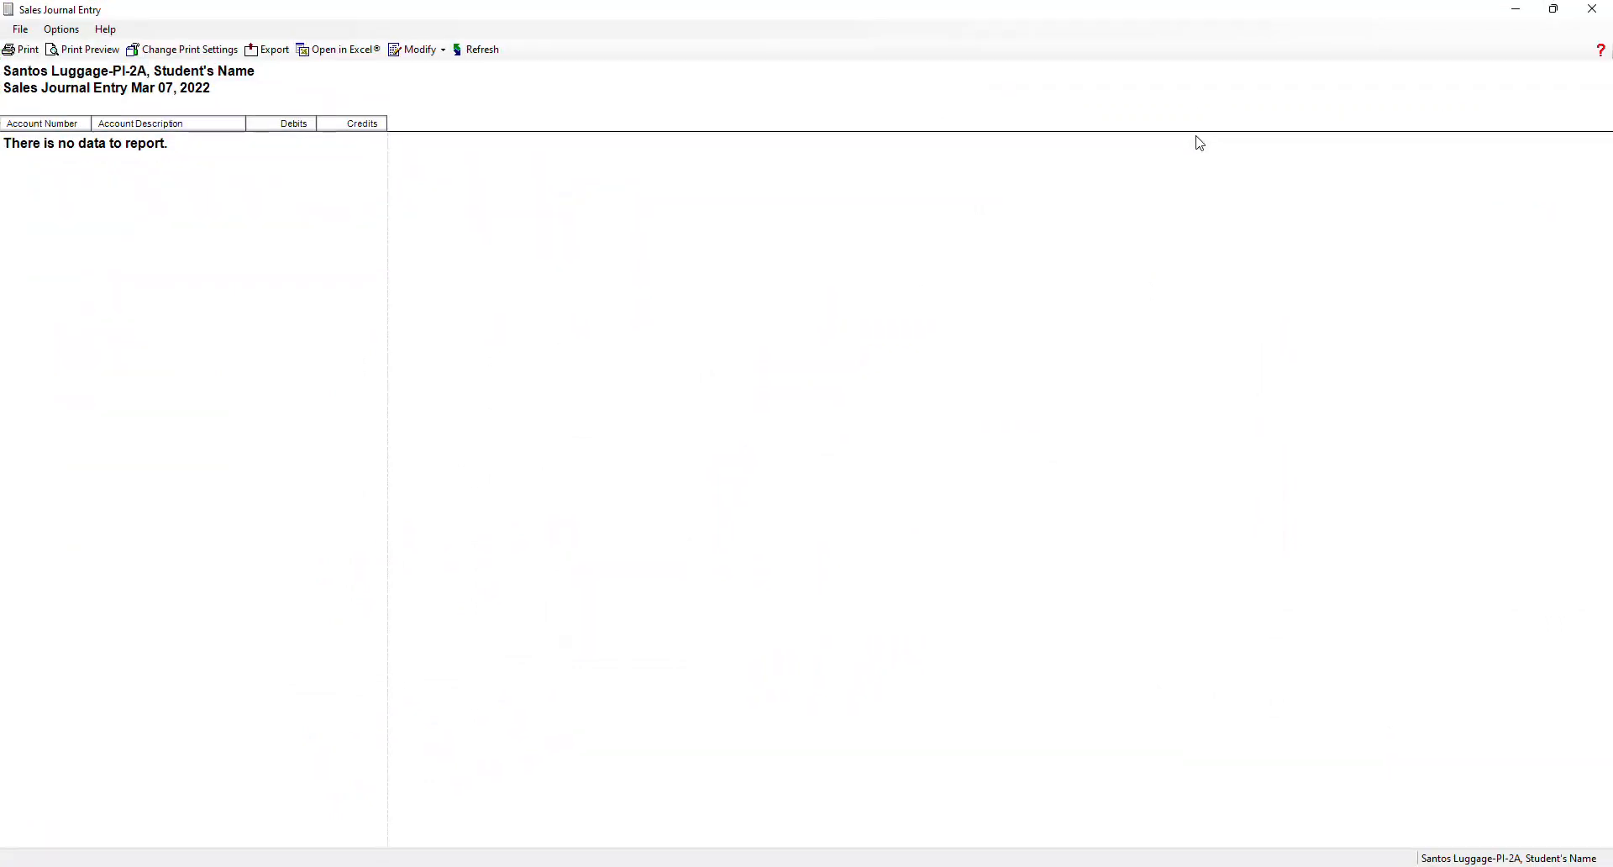
click(1608, 11)
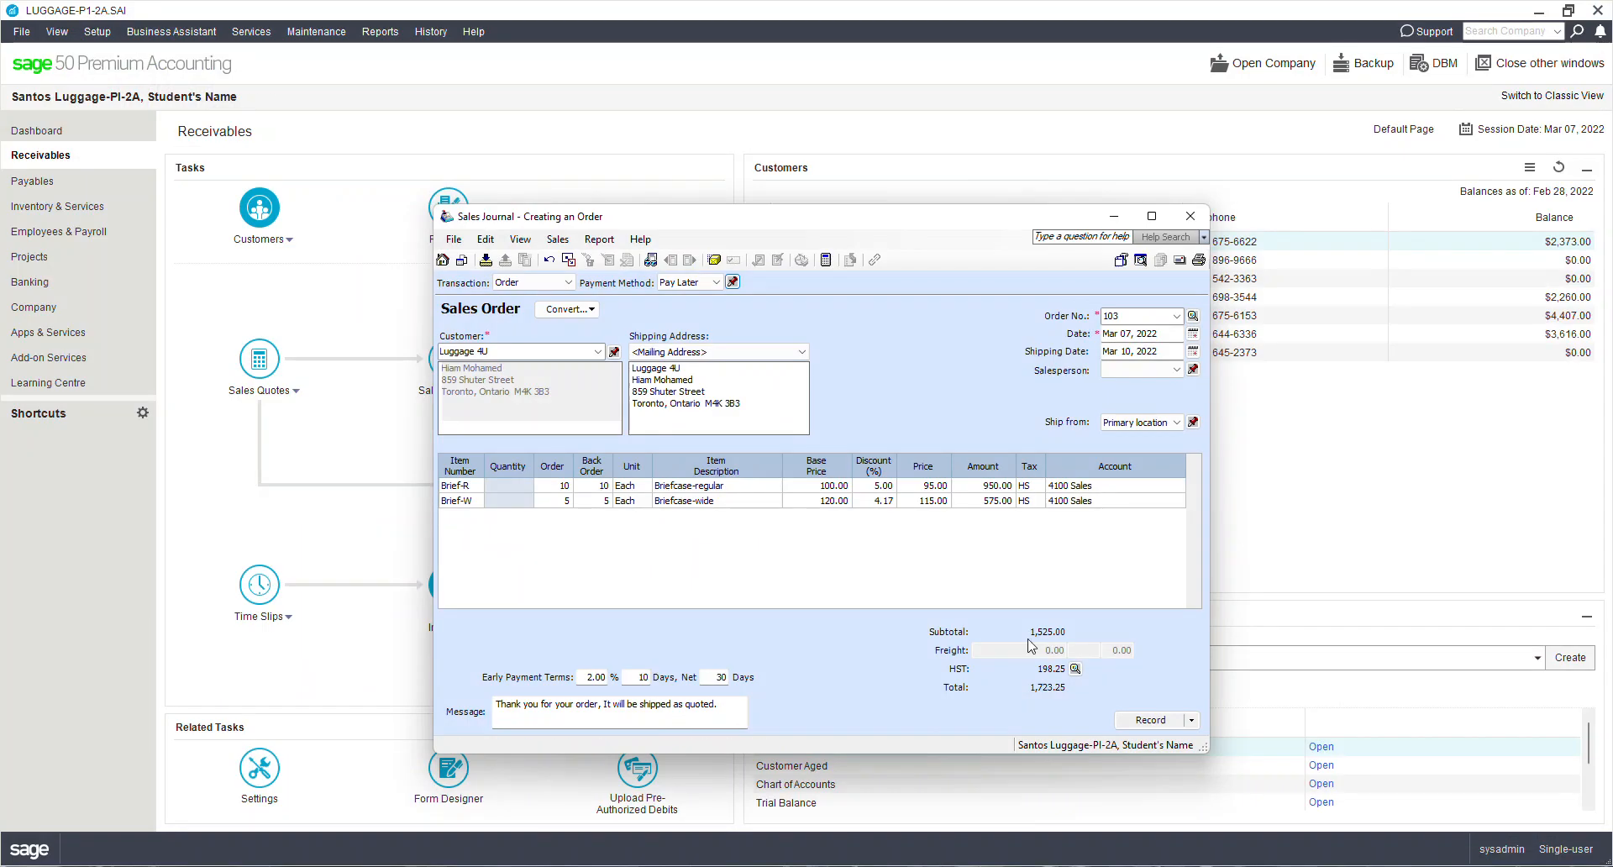
Record the Luggage 4U sales order, agreeing to change the quote into an order, and close the Sales Journal
click(1145, 724)
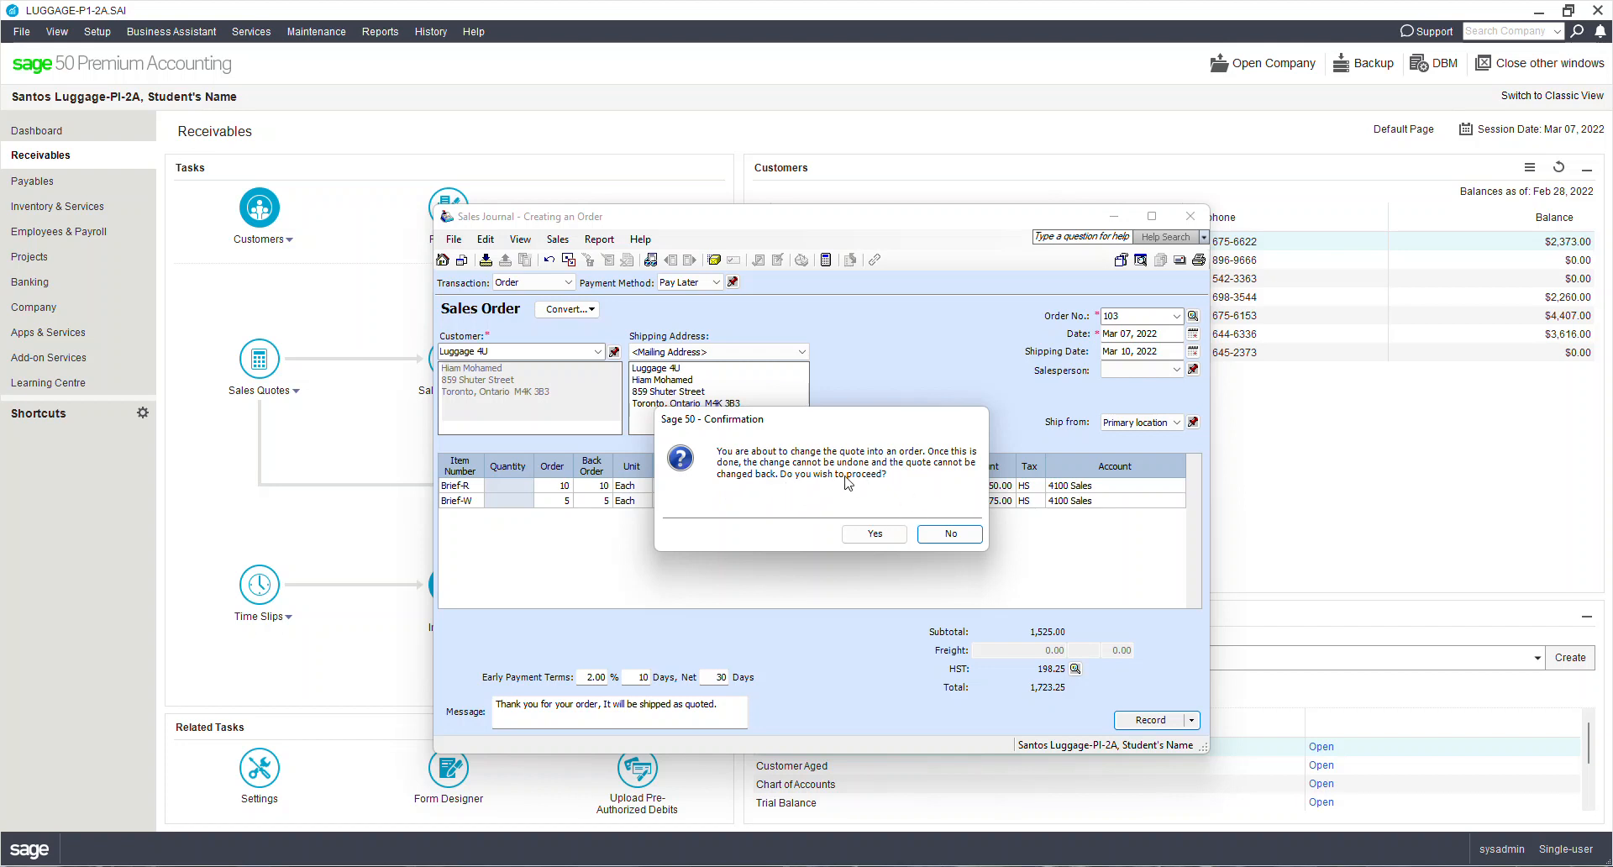
click(874, 534)
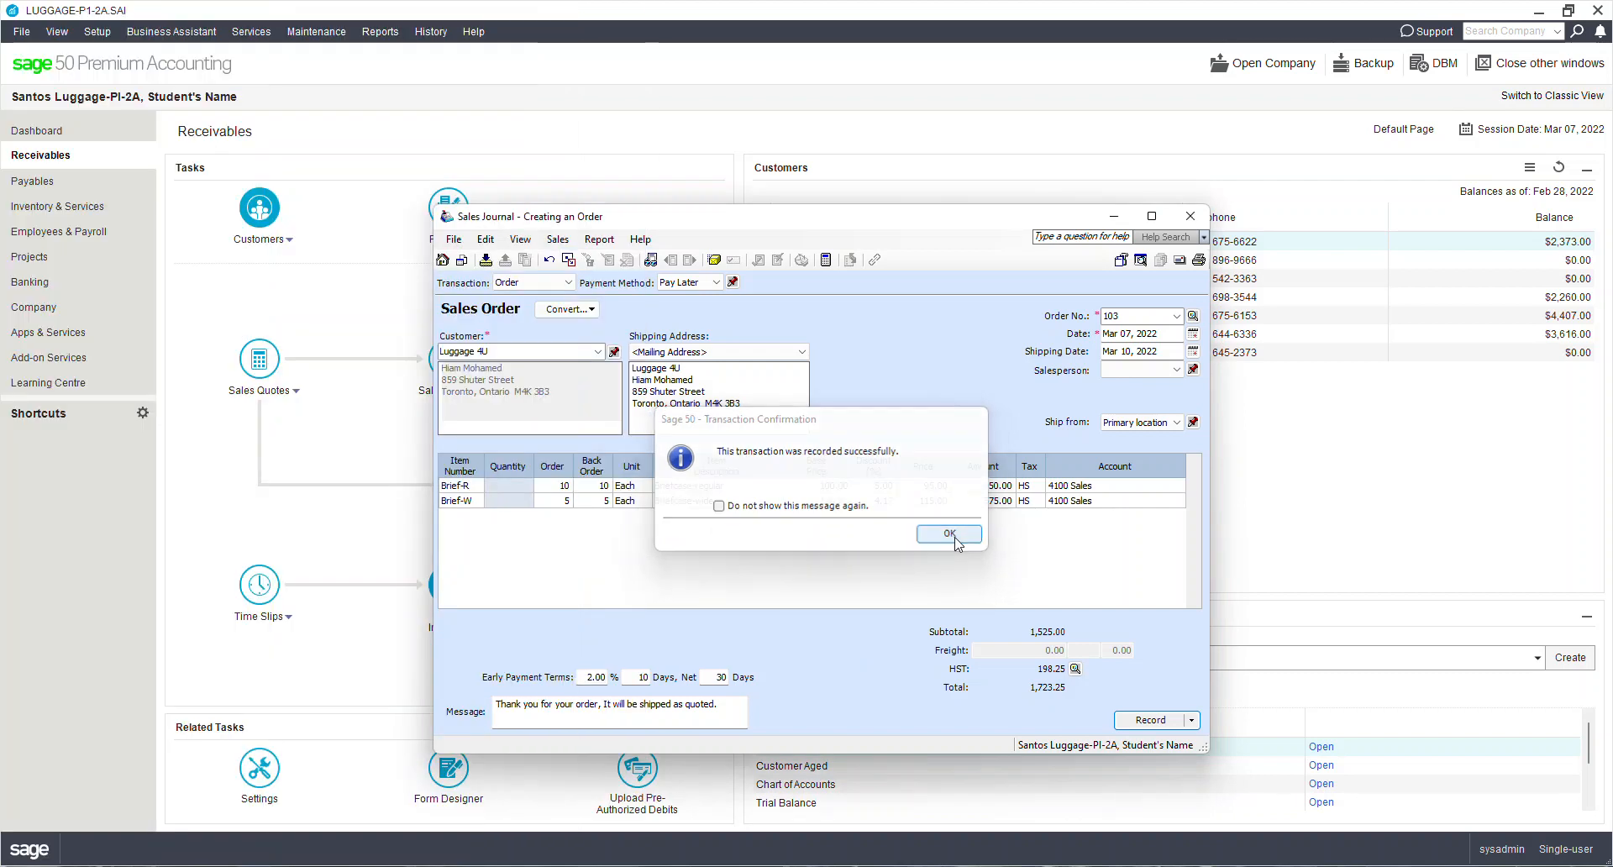
click(947, 535)
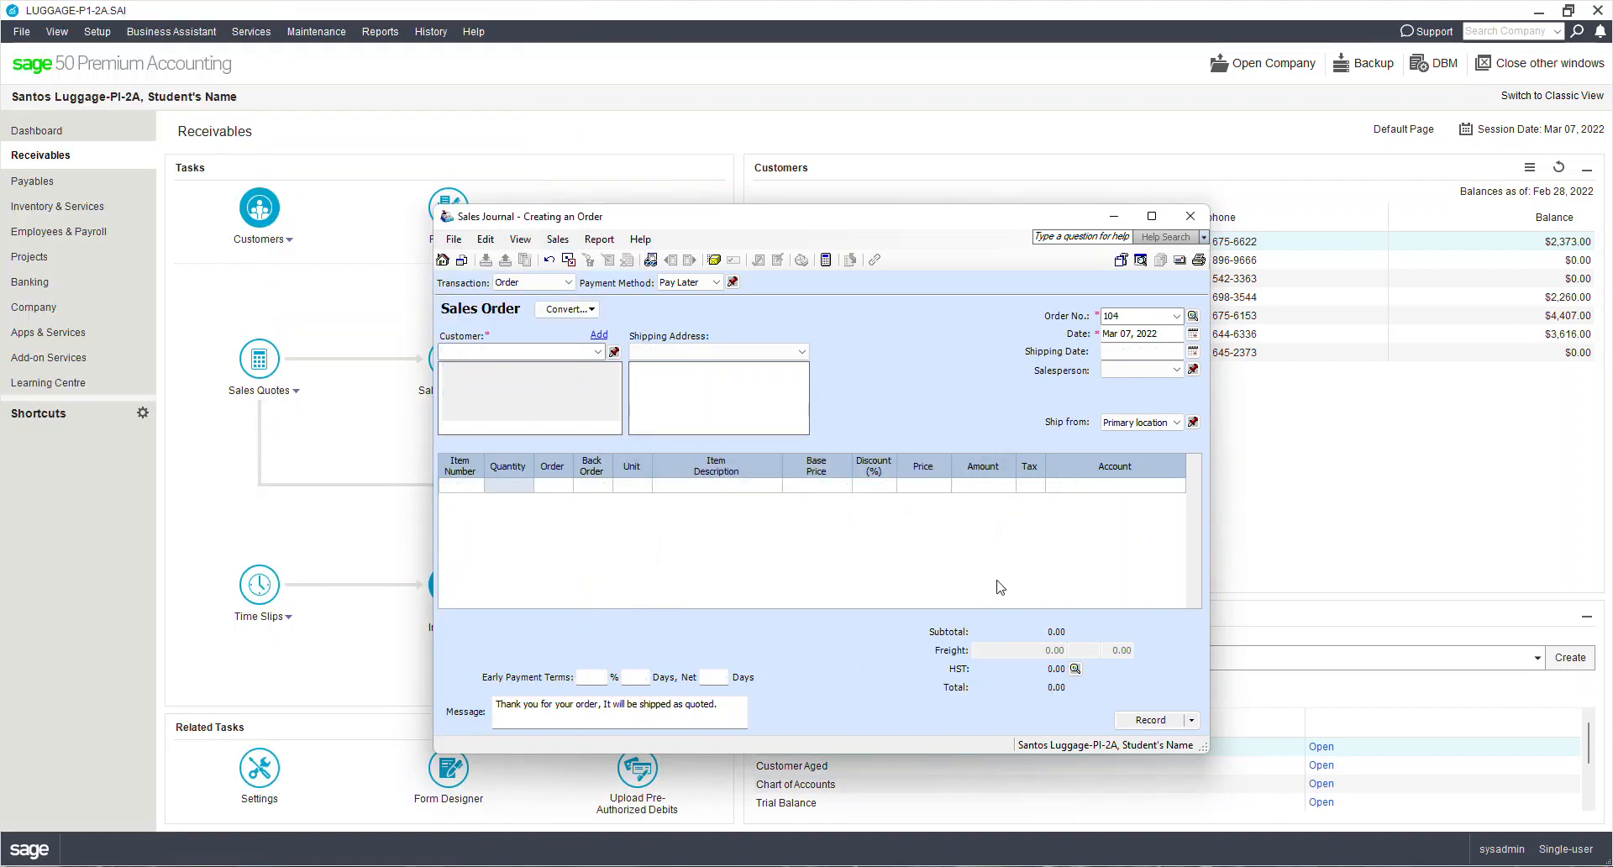
click(1190, 216)
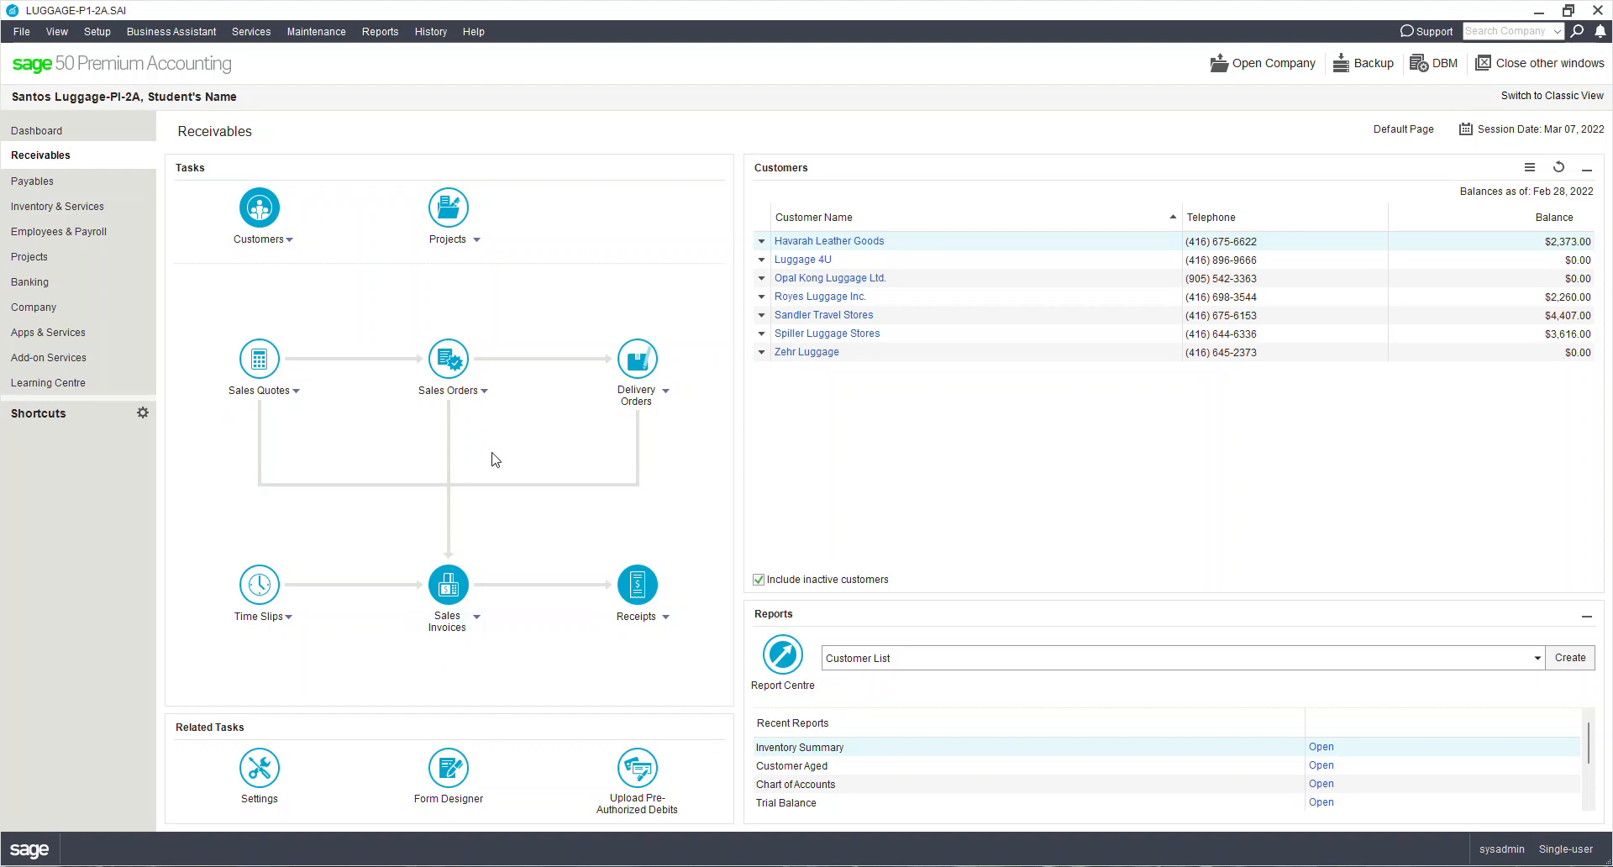
Look up the recorded Luggage 4U sales order and convert it to a sales invoice
click(487, 395)
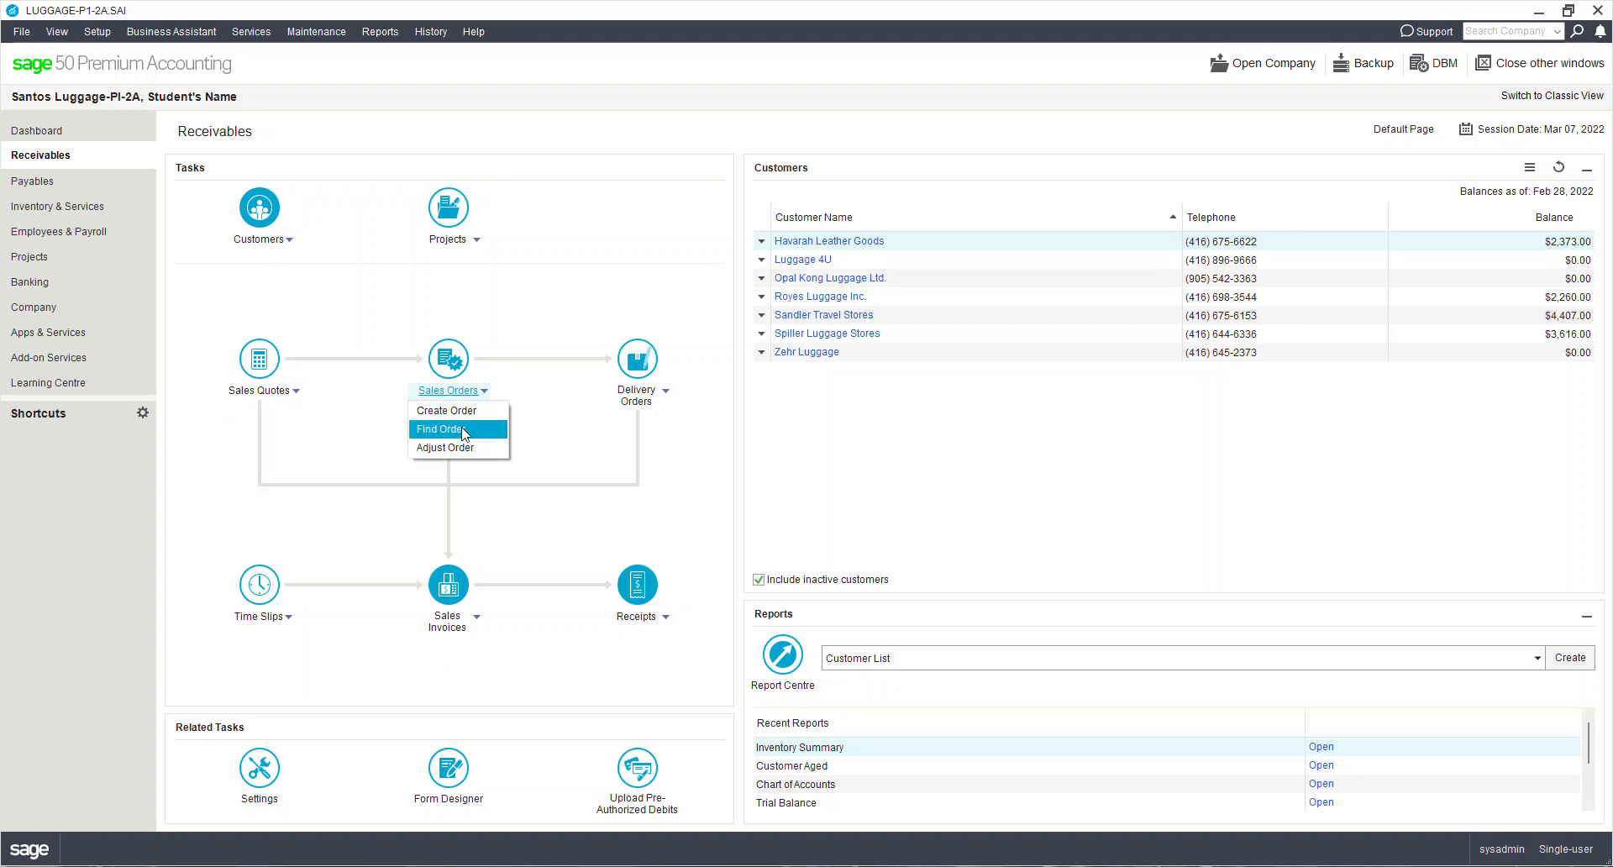
click(461, 428)
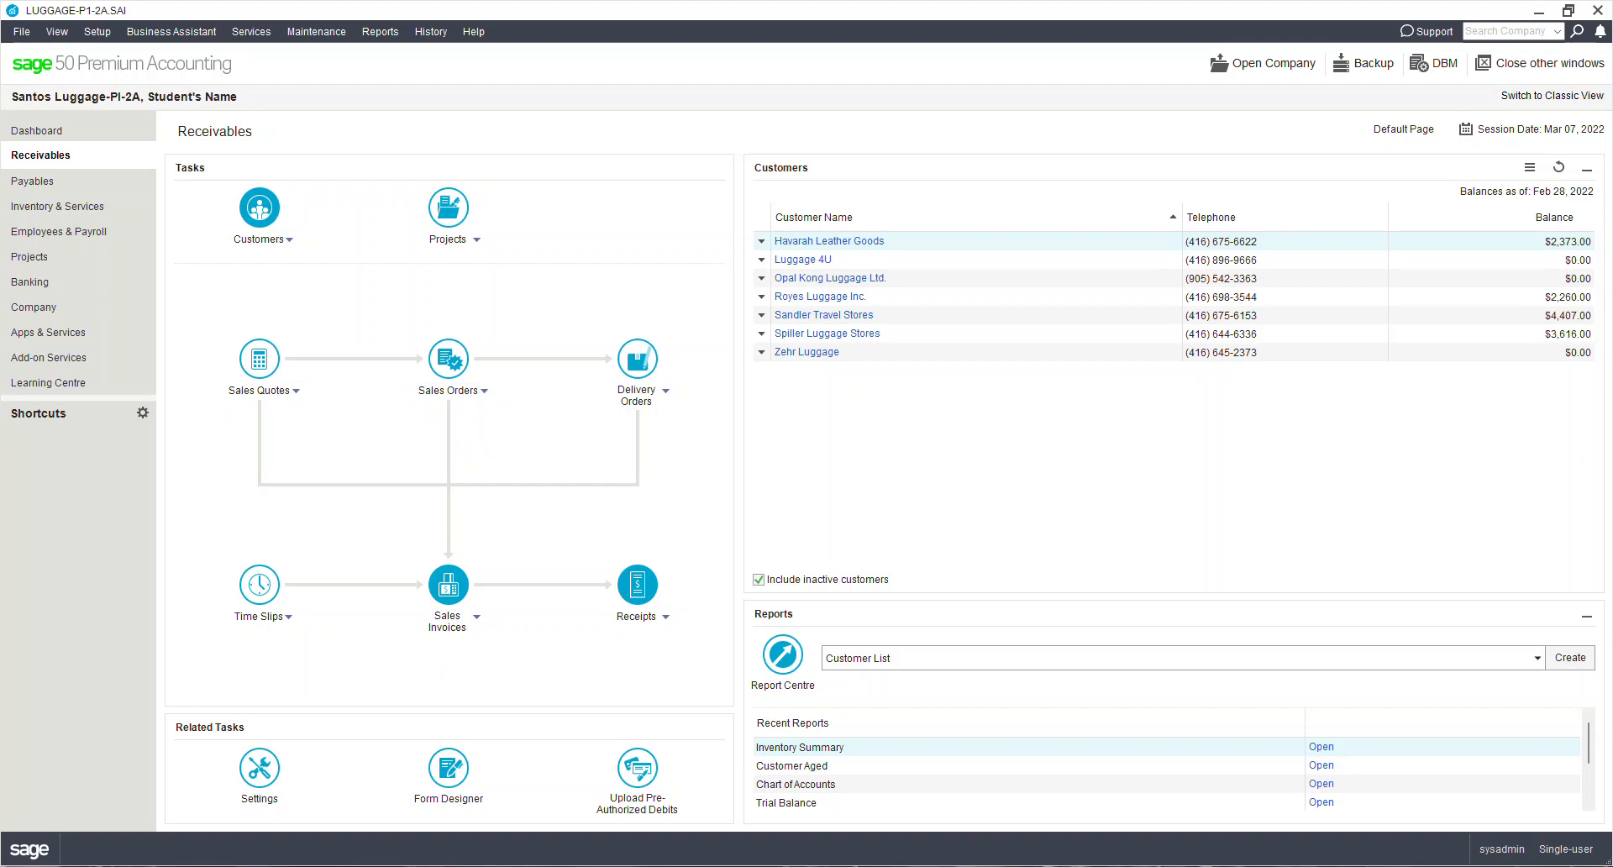
click(1136, 708)
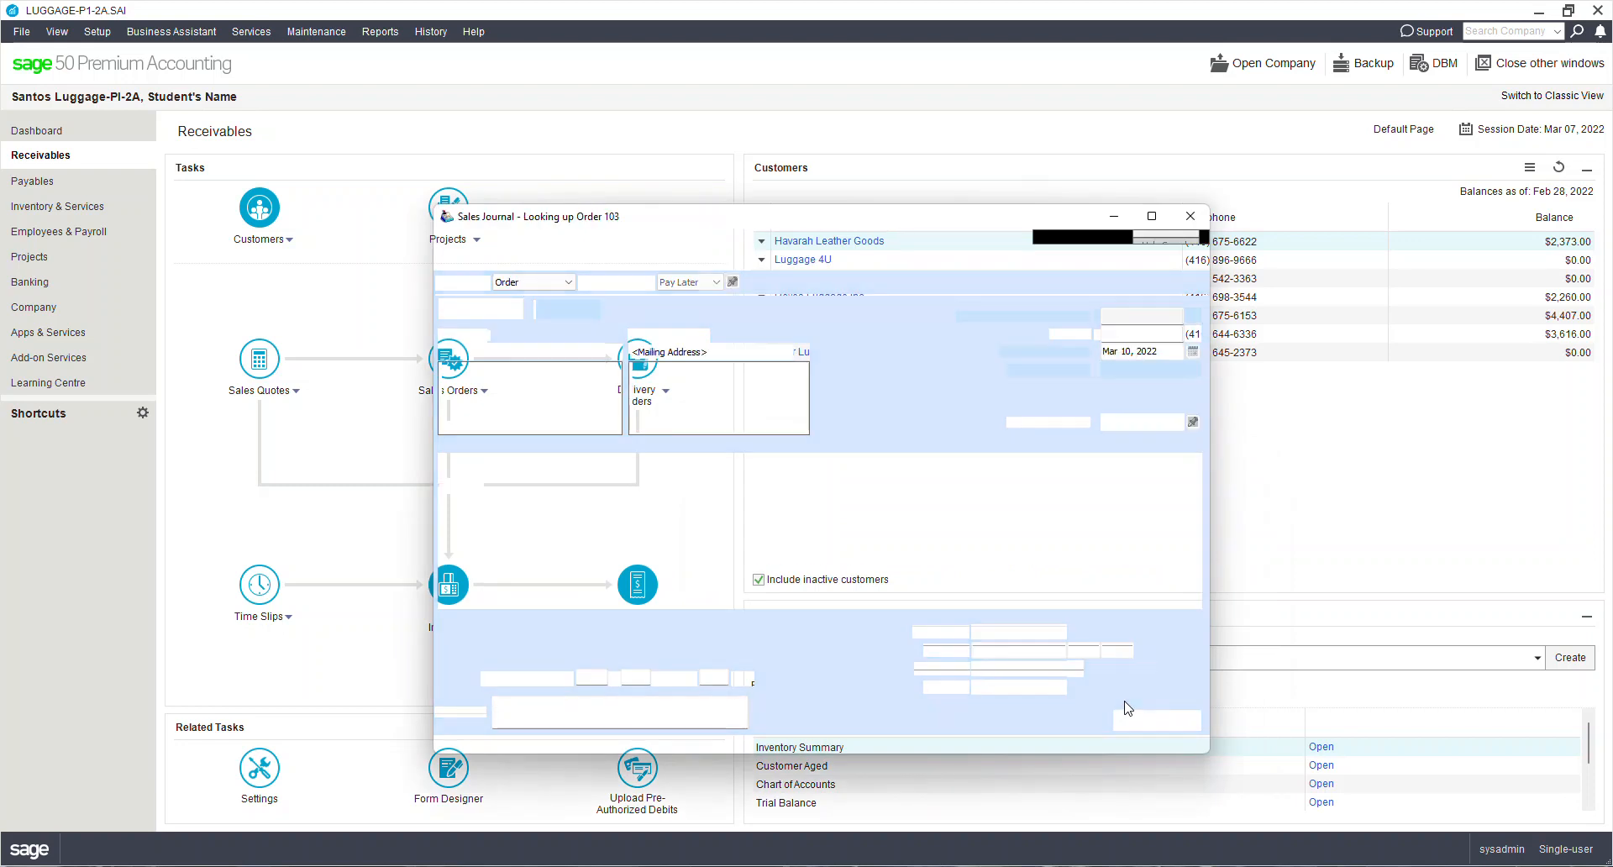
click(834, 505)
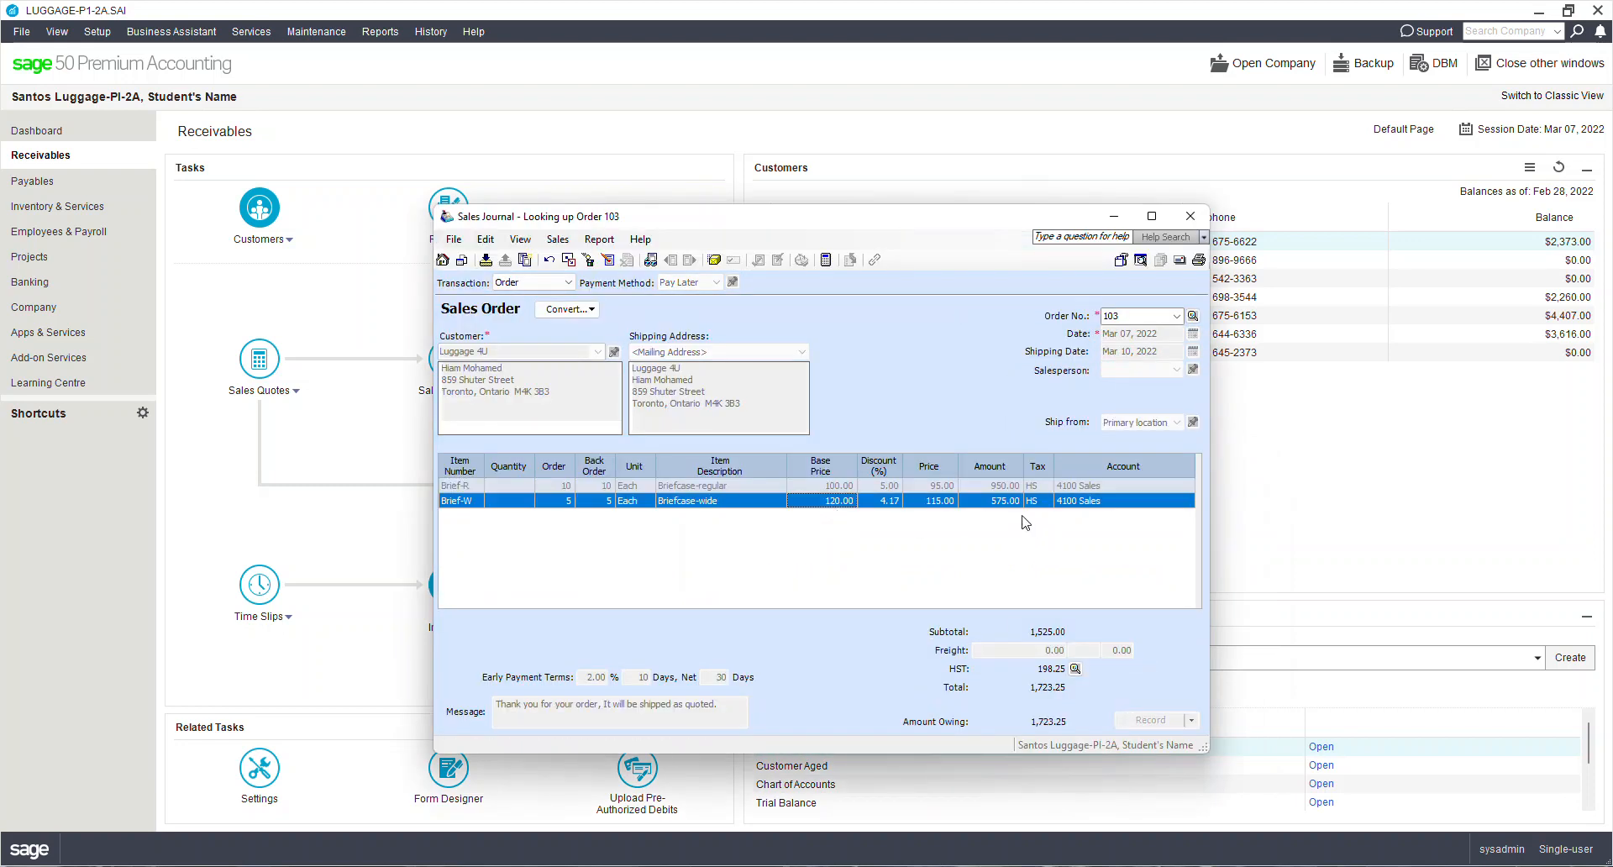
click(589, 311)
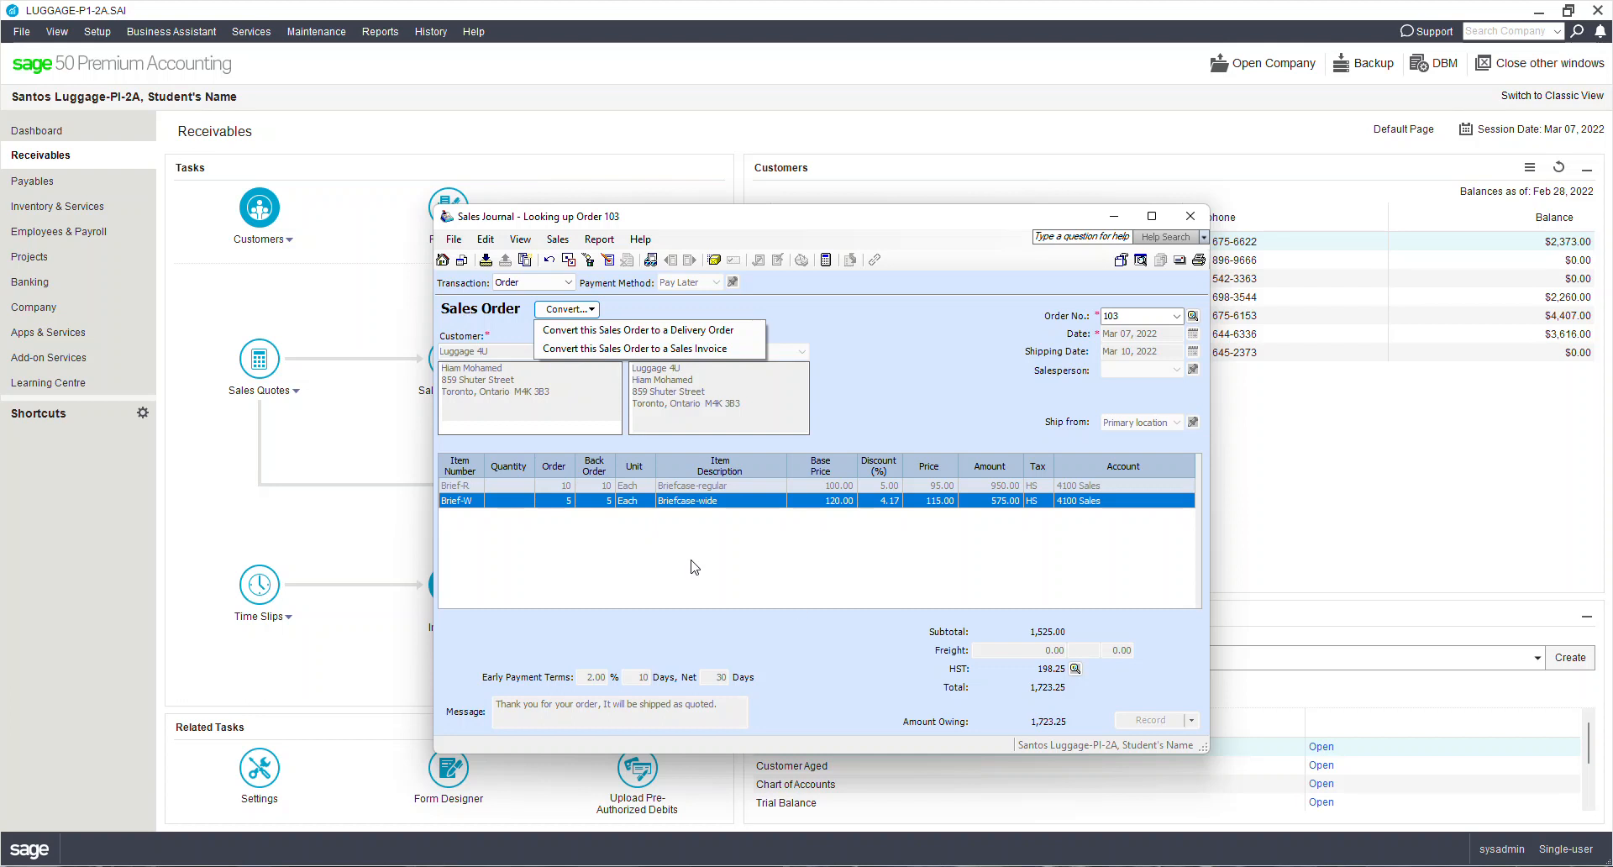
click(688, 357)
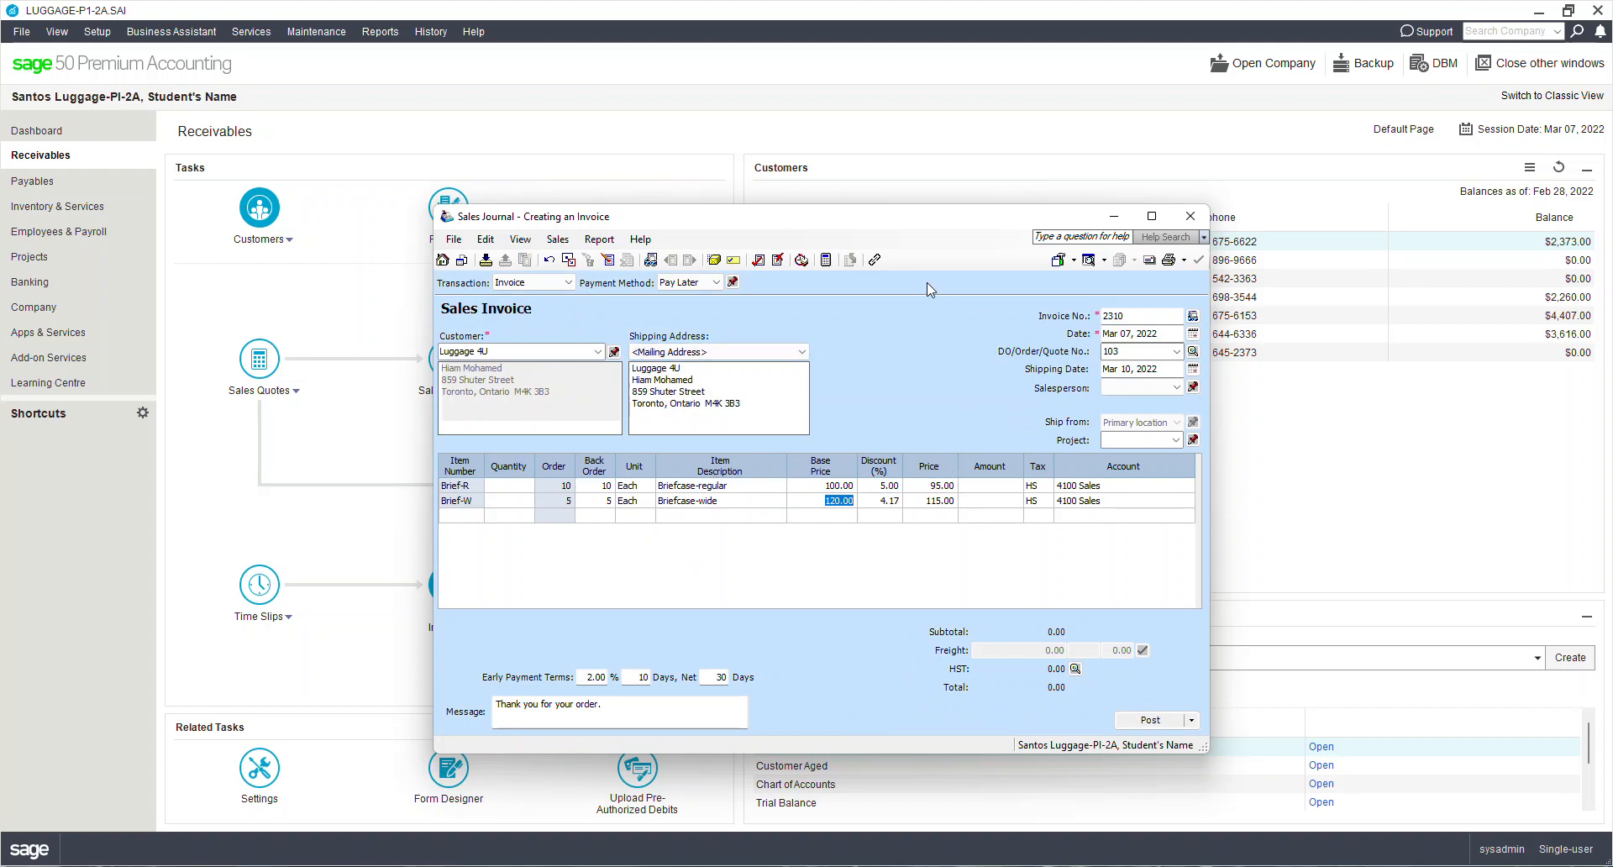
Set the invoice quantities to 8 for Brief-R and 5 for Brief-W
click(1139, 317)
click(515, 488)
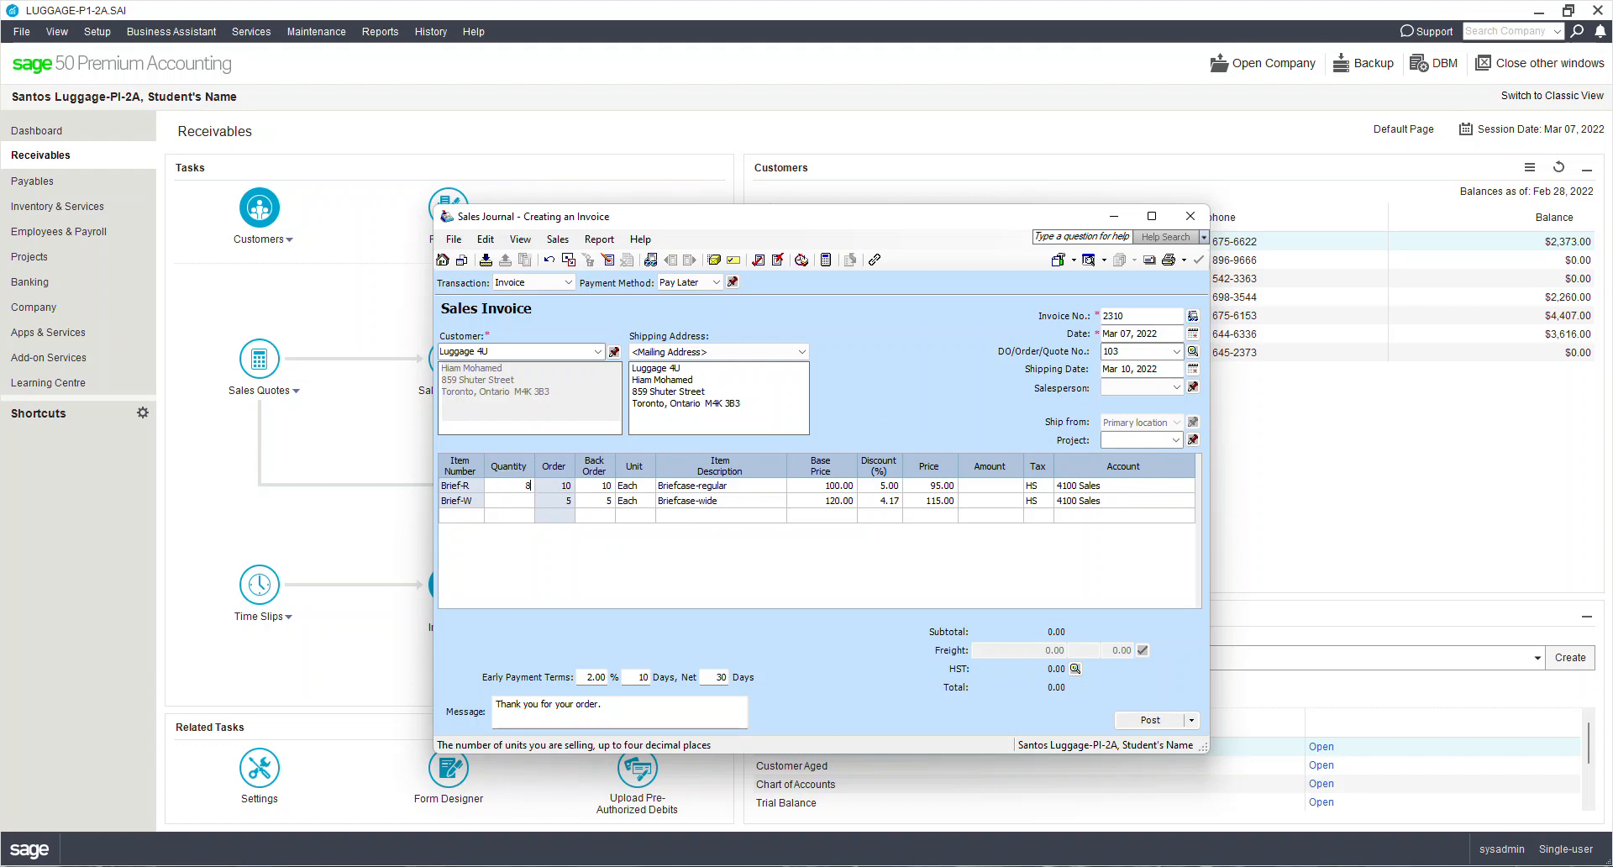
click(518, 501)
text(5)
key(Tab)
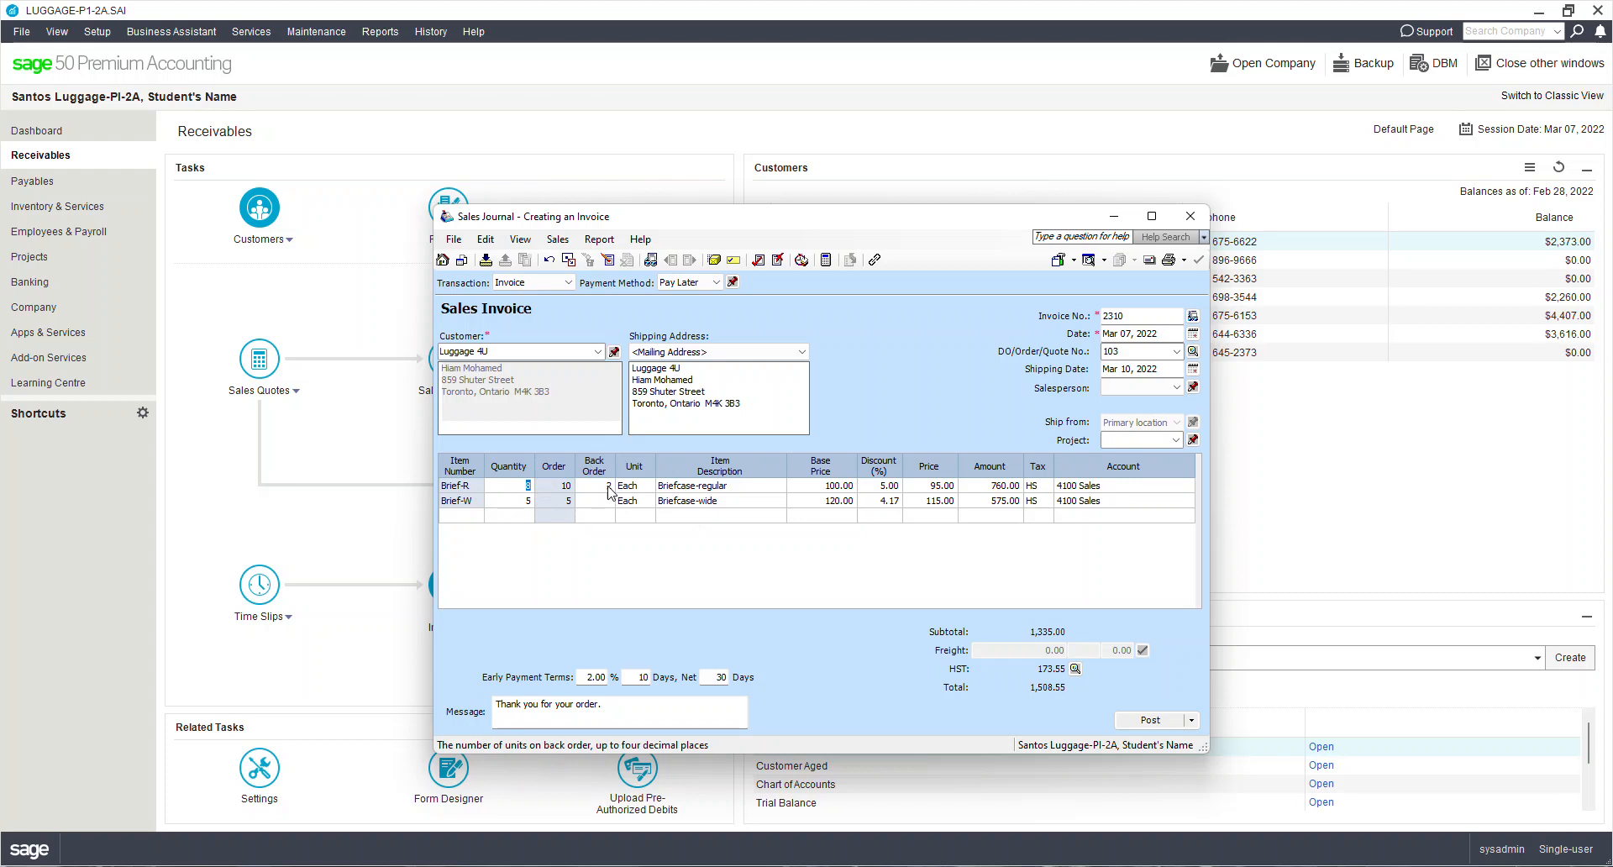
key(Delete)
click(937, 503)
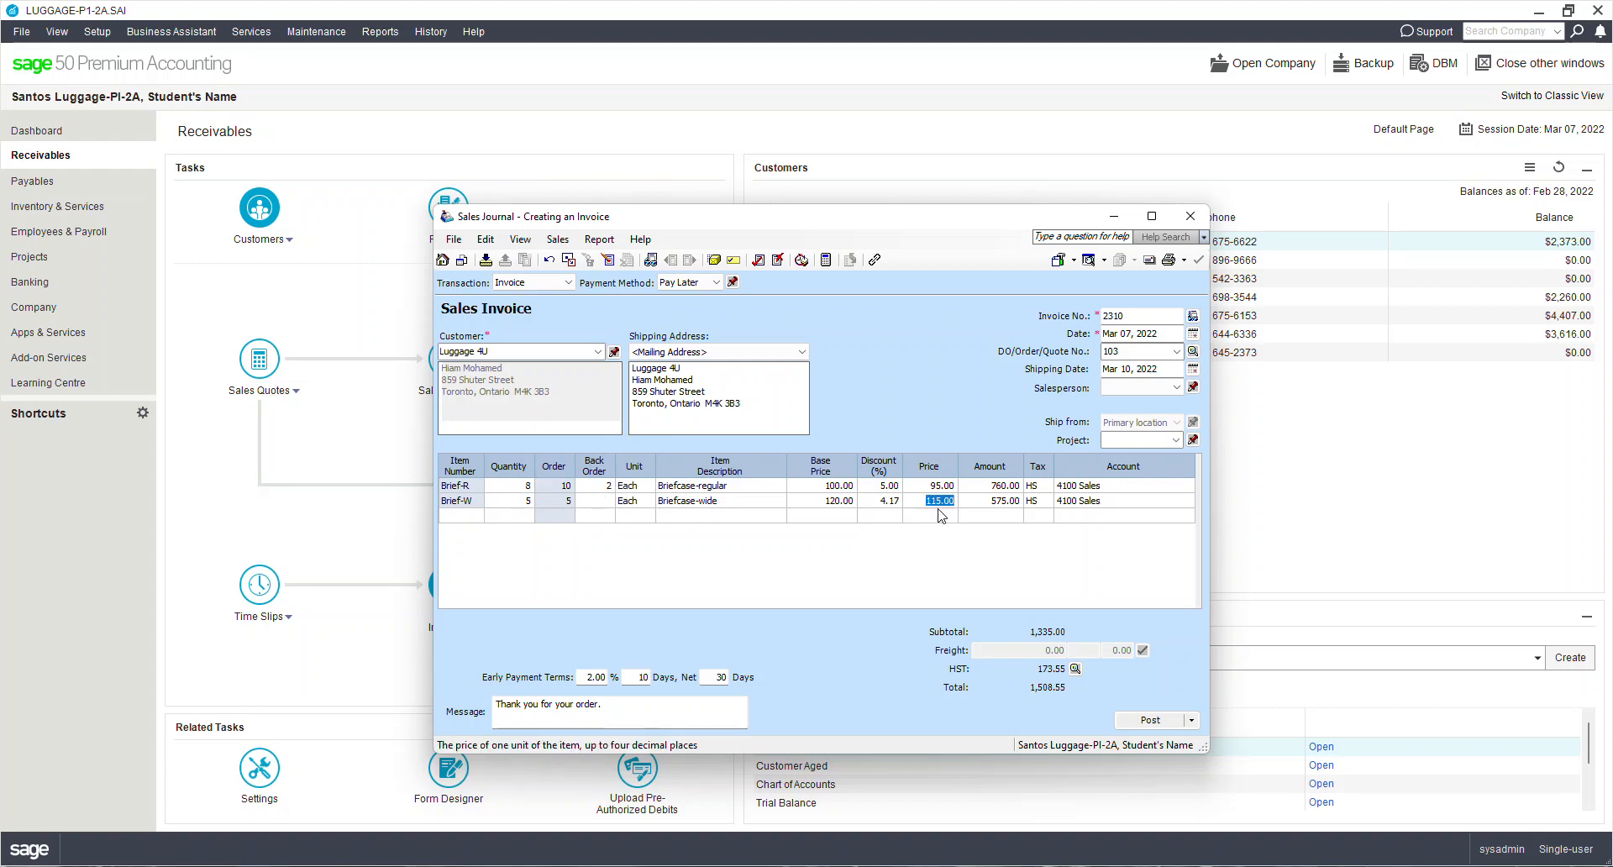
Display the Sales Journal Entry report for the invoice, close it and discard the invoice without posting
click(597, 240)
click(625, 262)
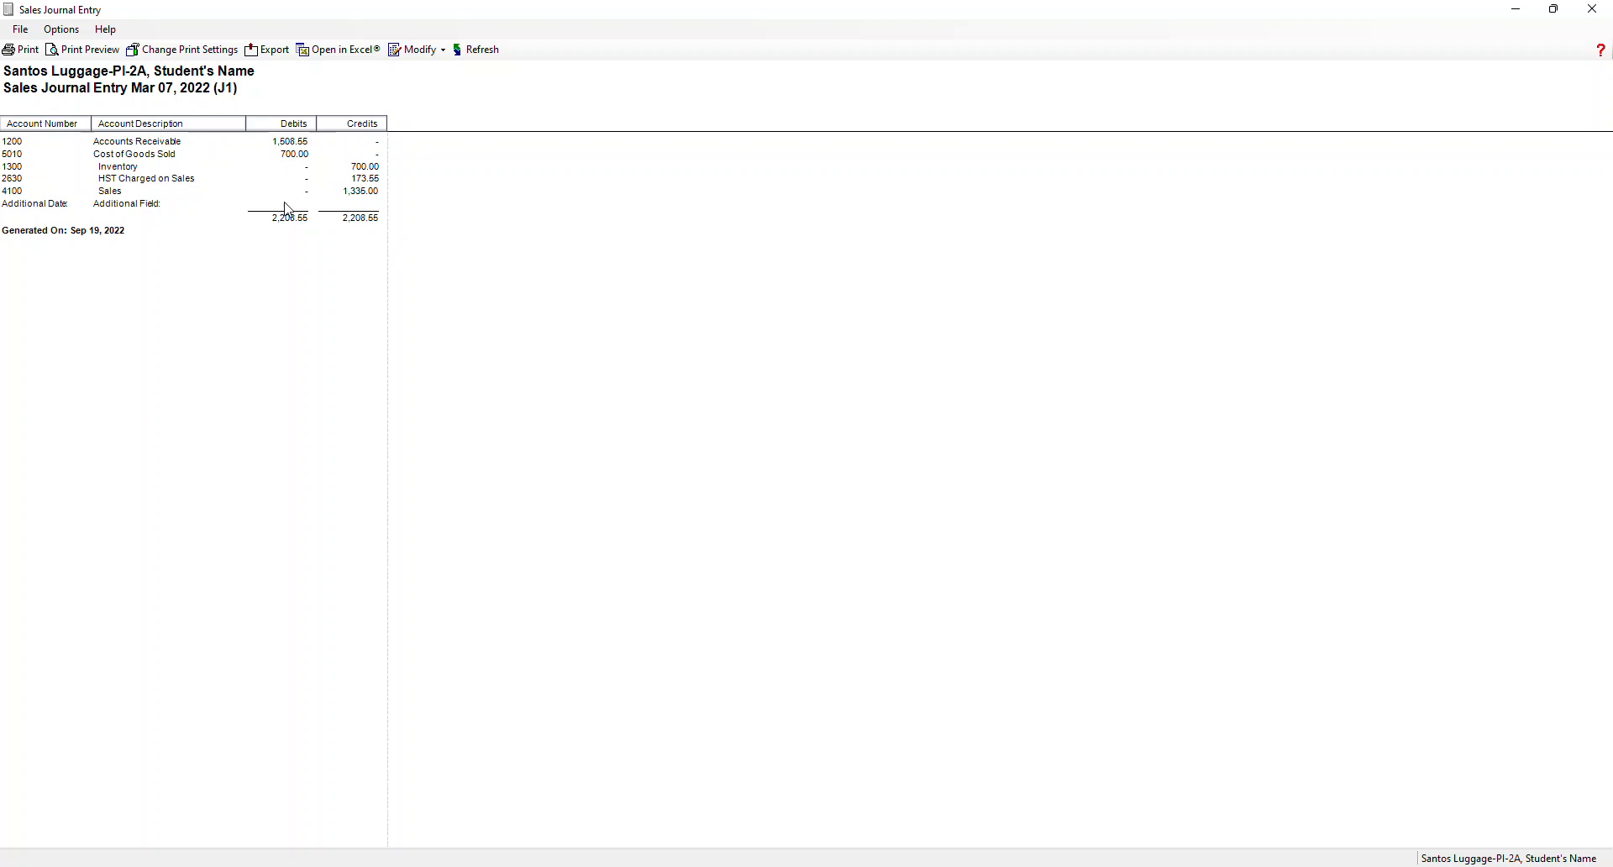
click(1593, 9)
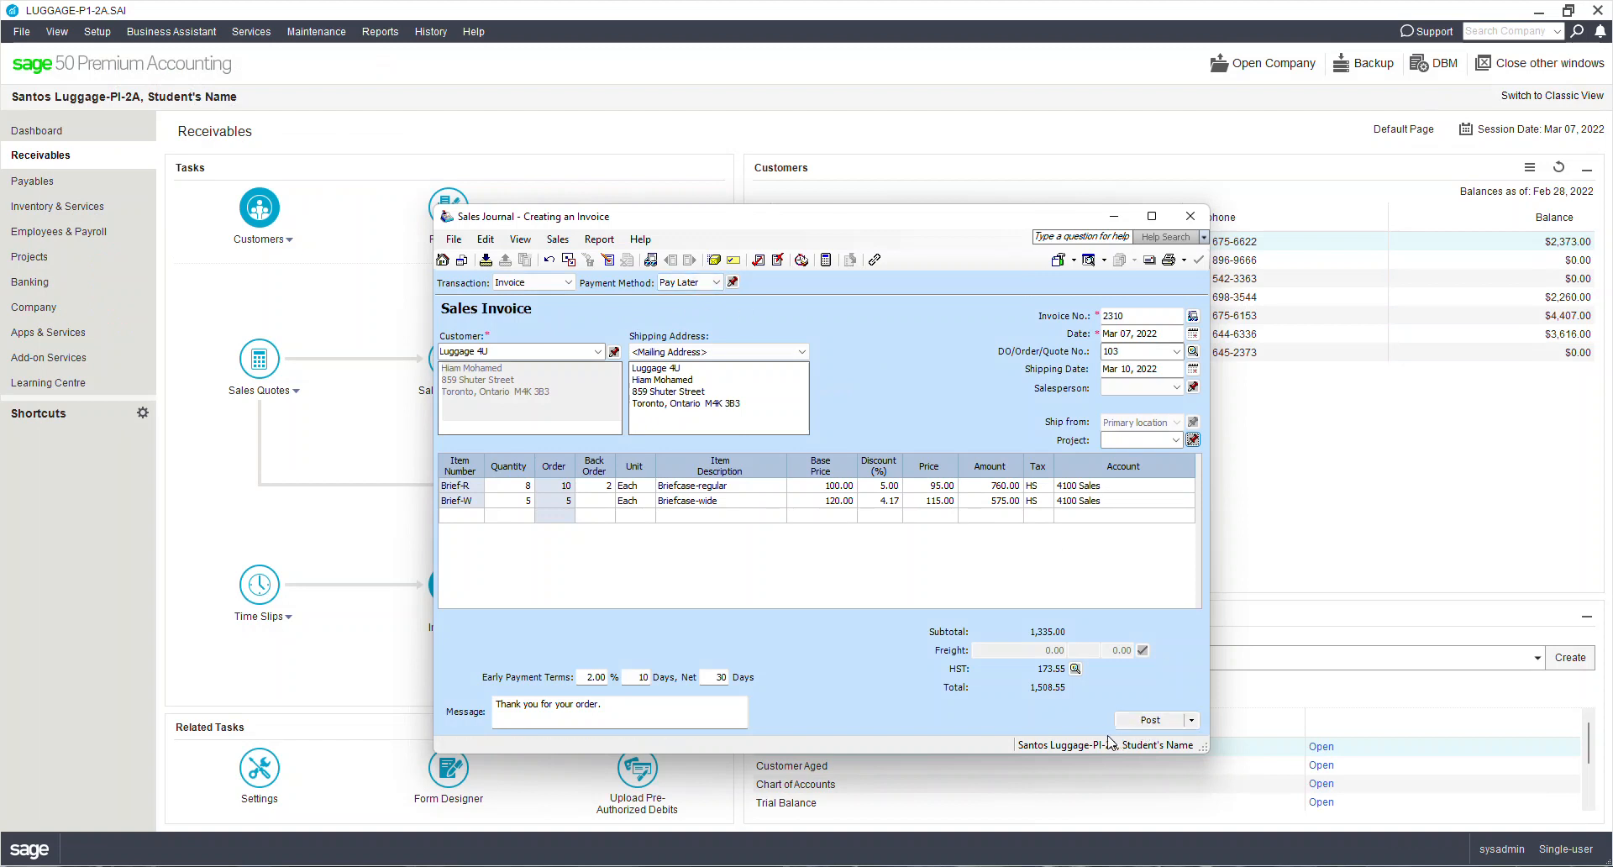
click(1181, 220)
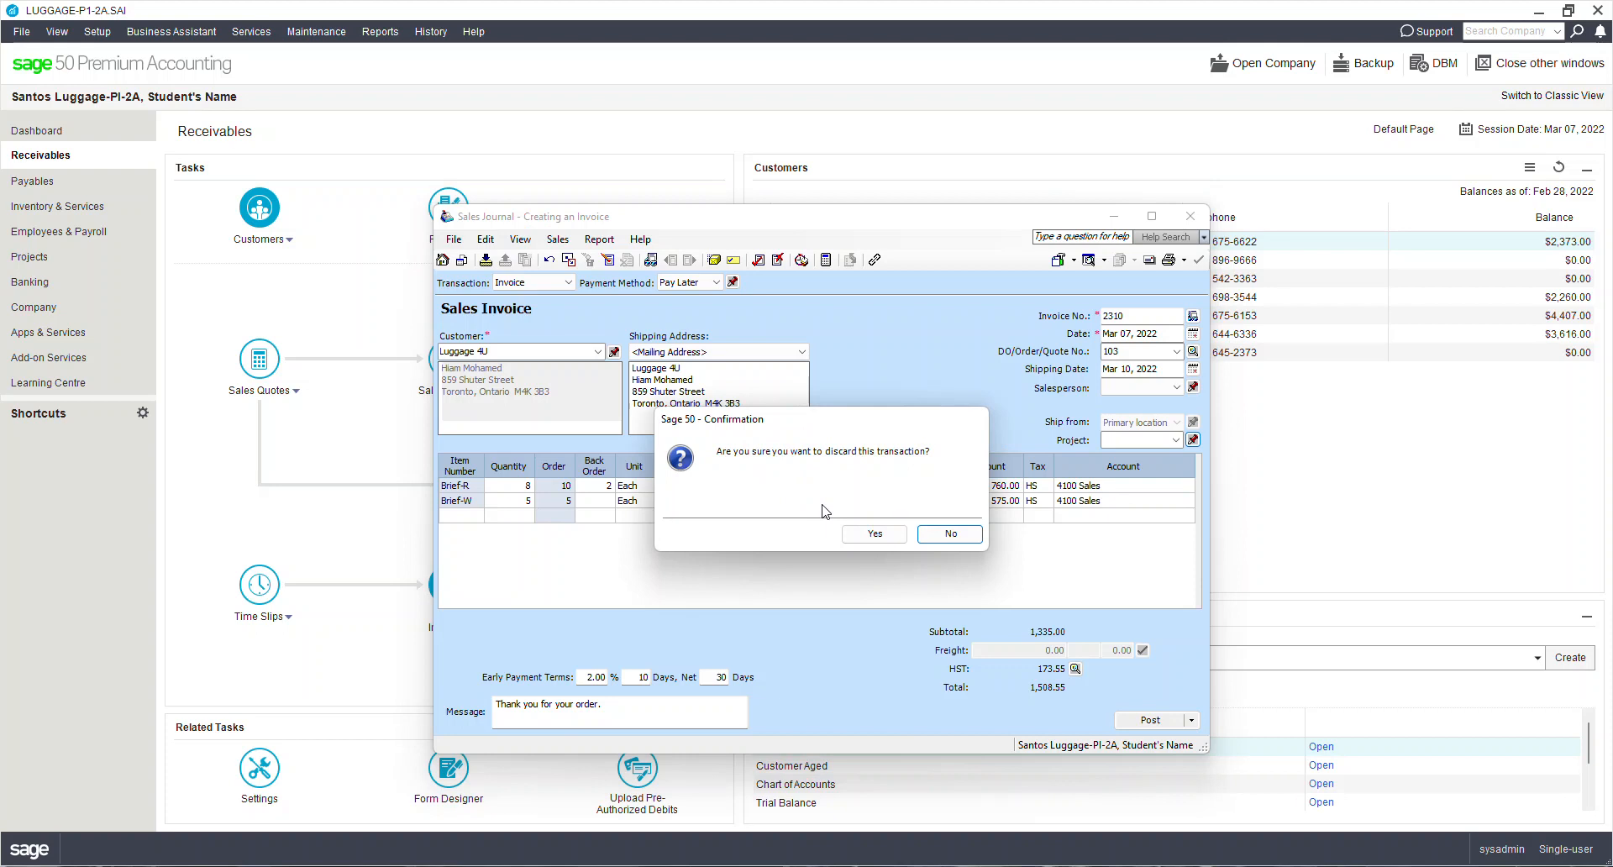
click(892, 545)
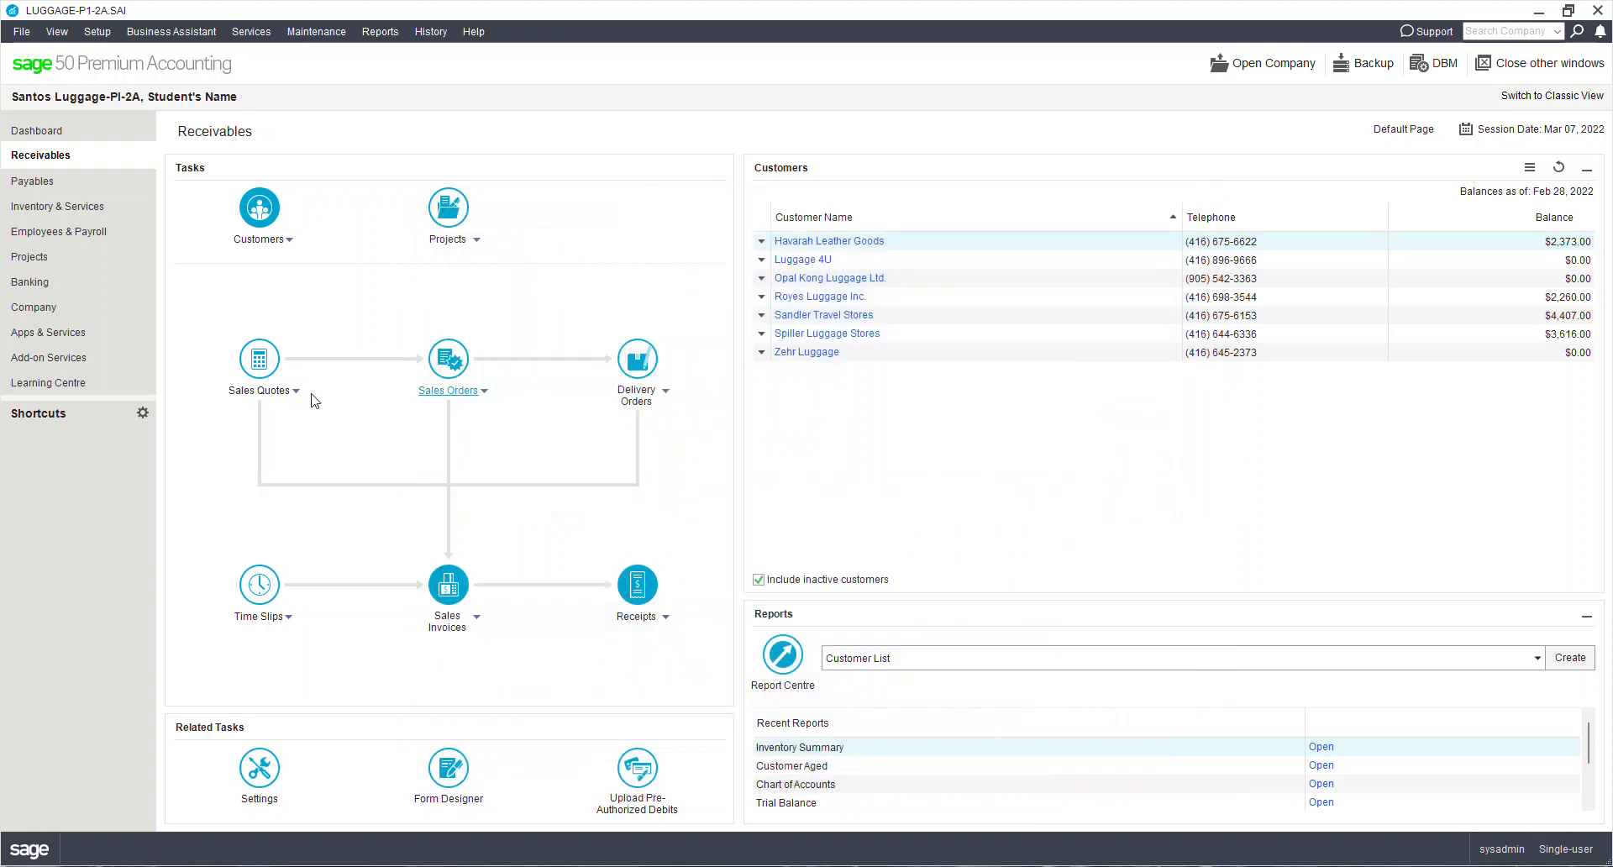
click(476, 625)
mouse_move(483, 647)
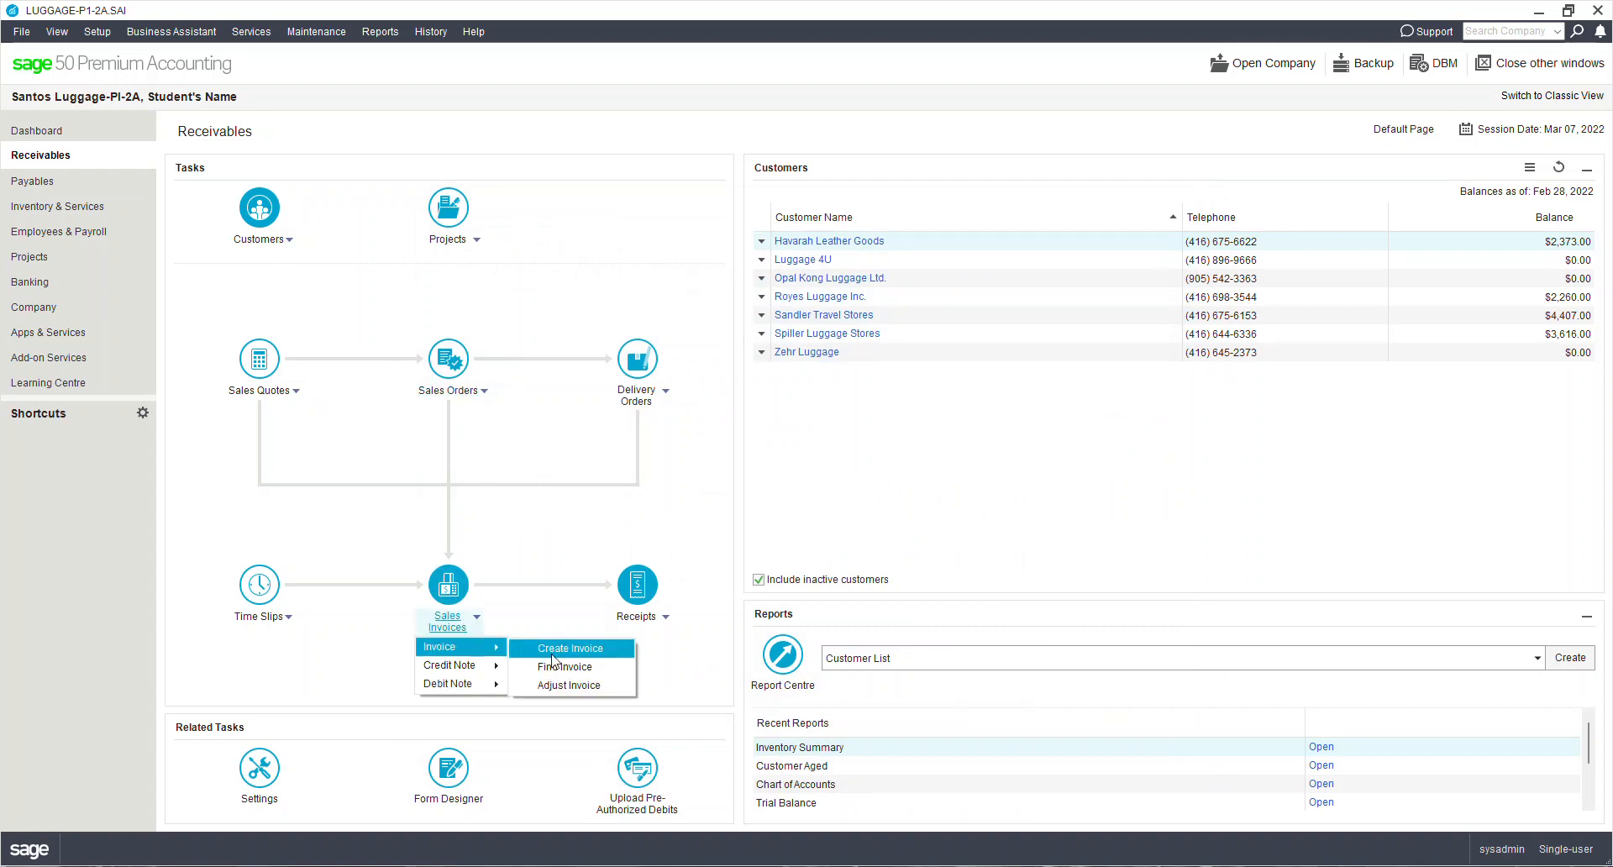
click(555, 656)
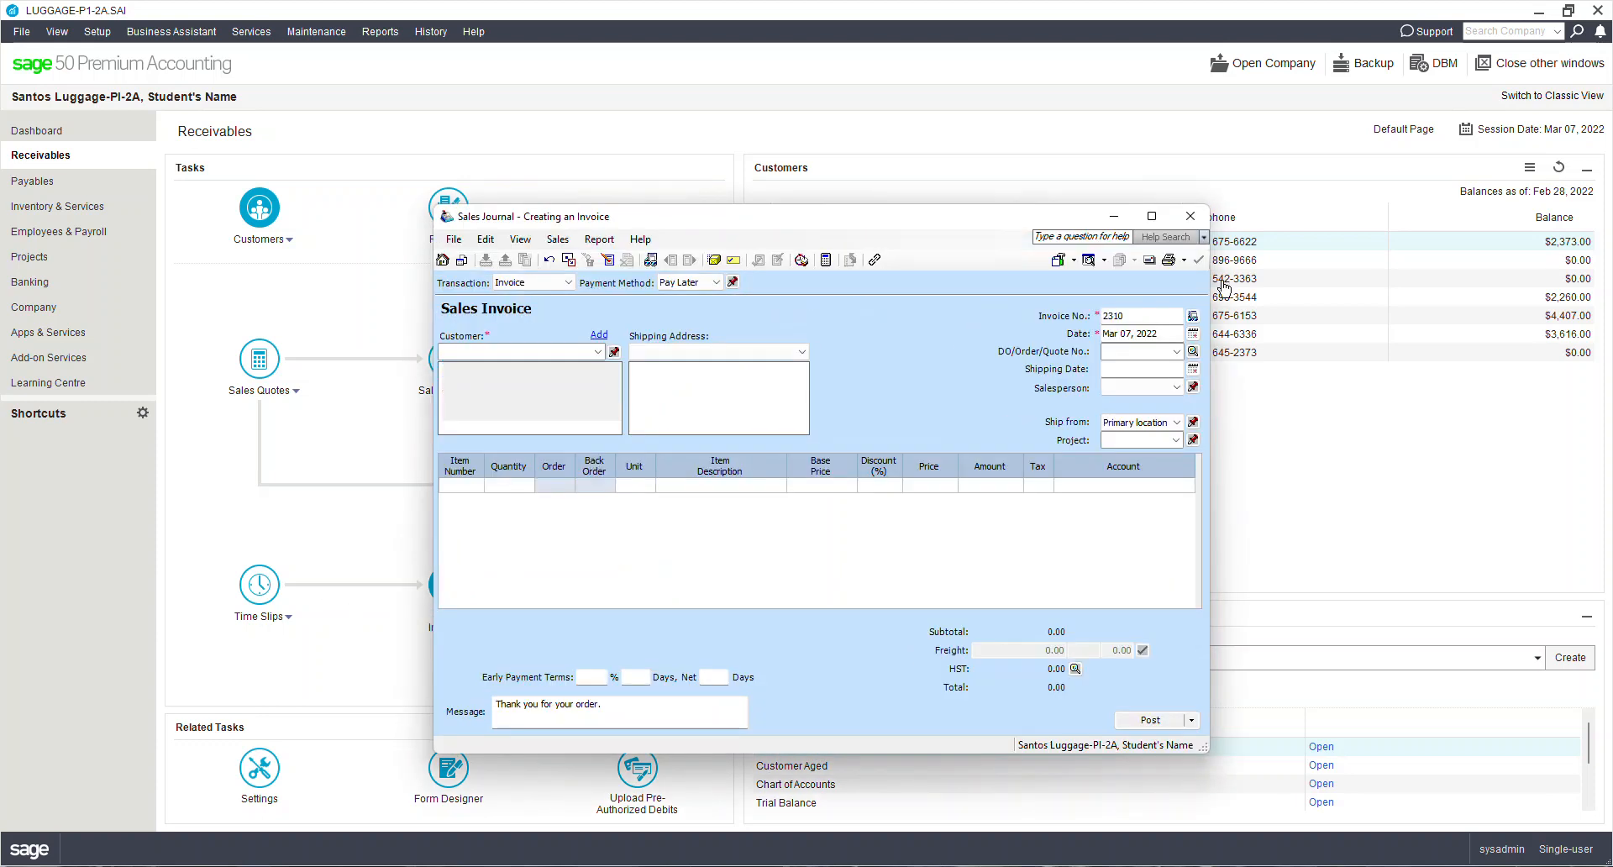
click(1191, 216)
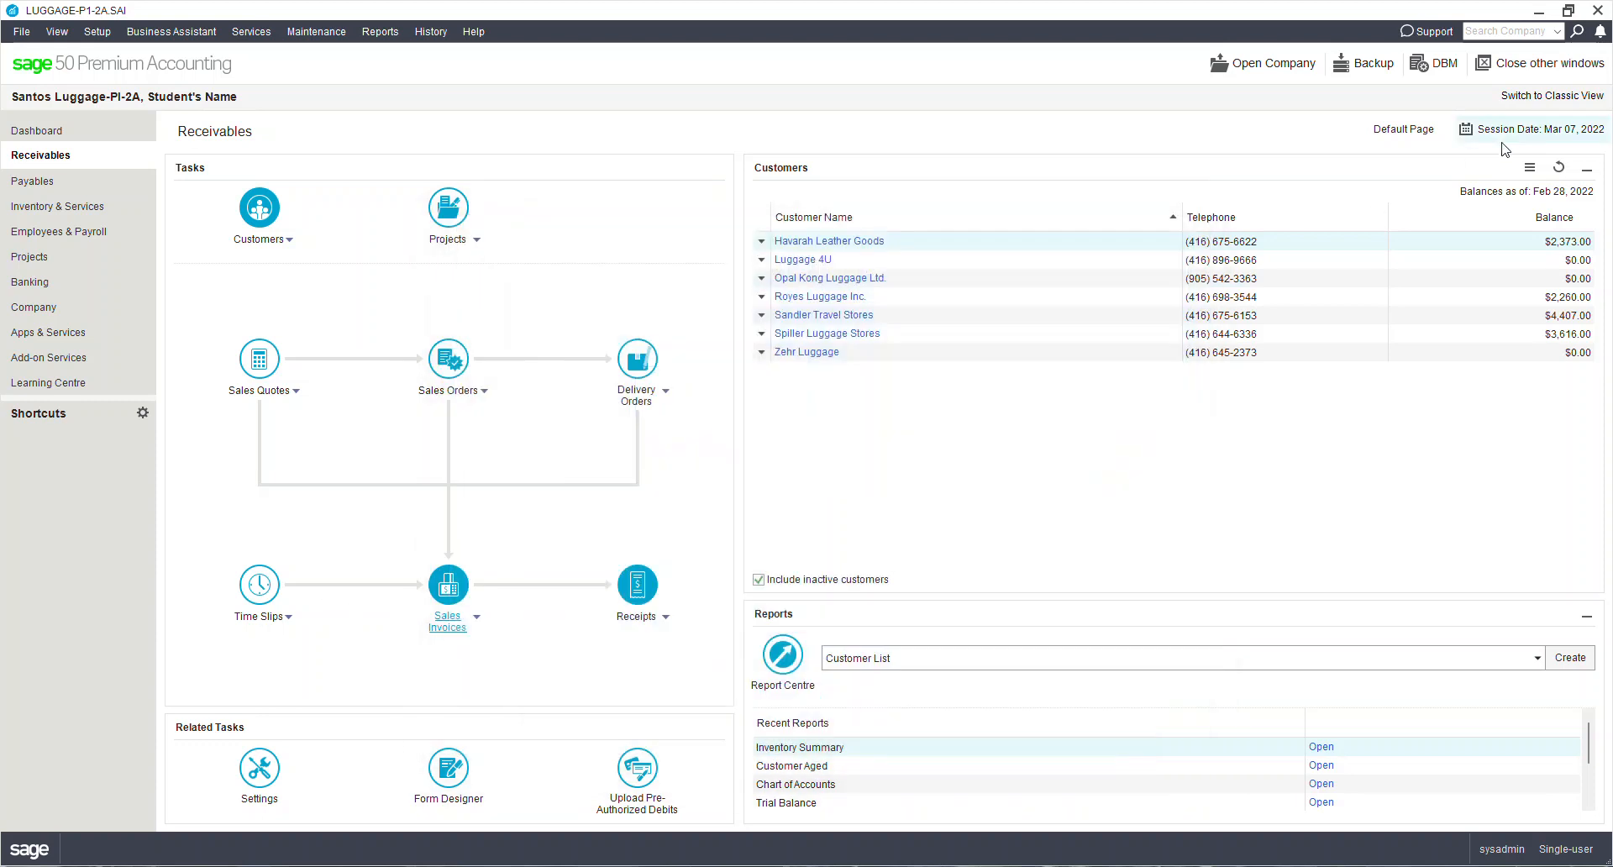
Change the session date to Mar 10, 2022
click(1580, 131)
click(1588, 185)
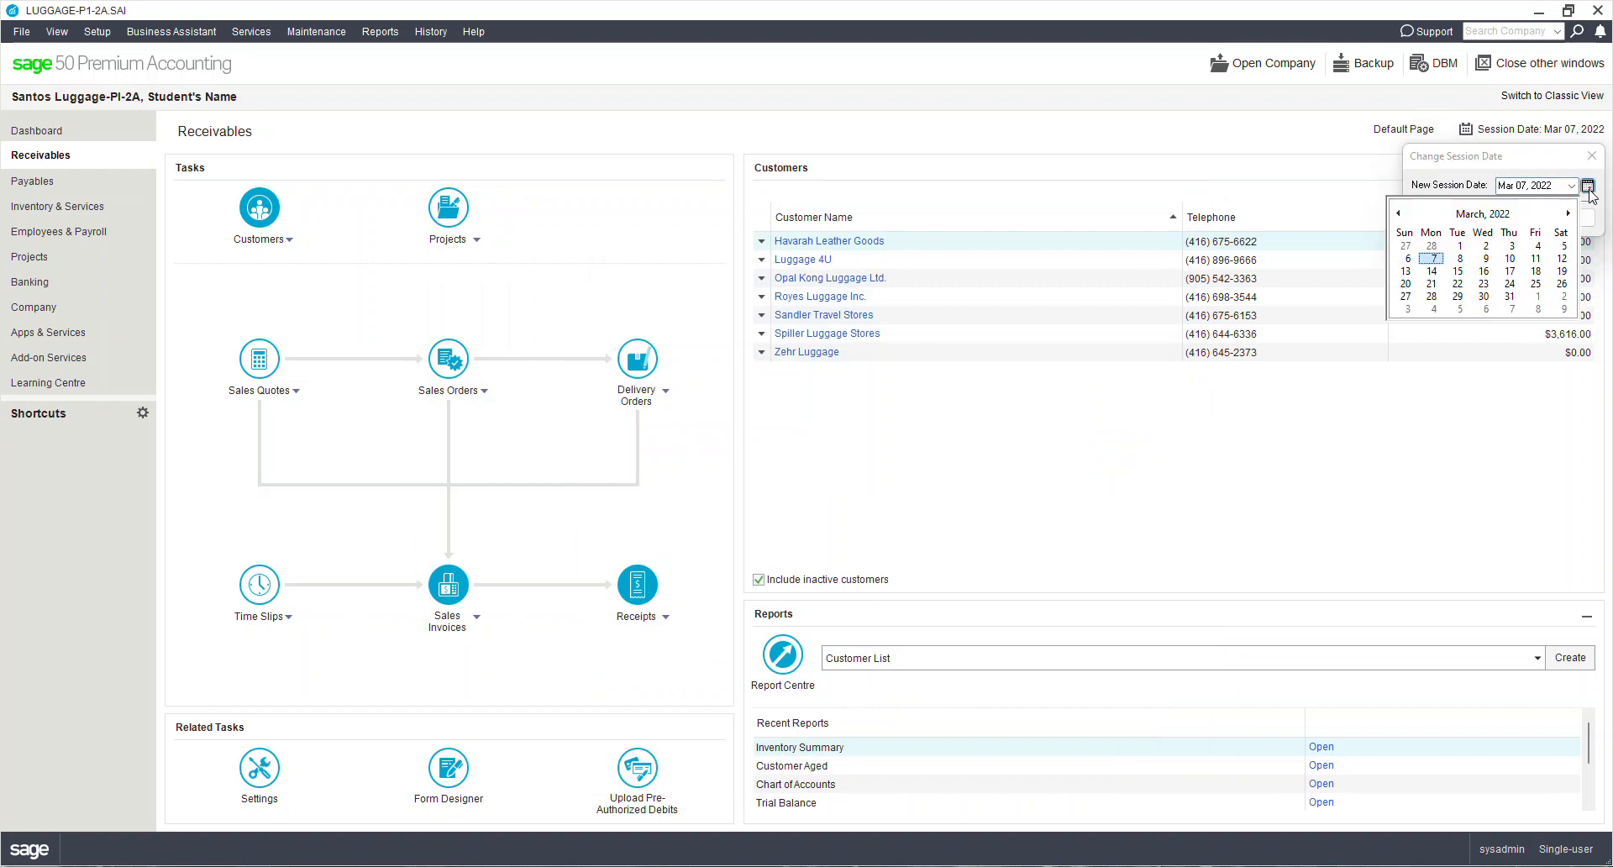
click(1510, 258)
click(1487, 219)
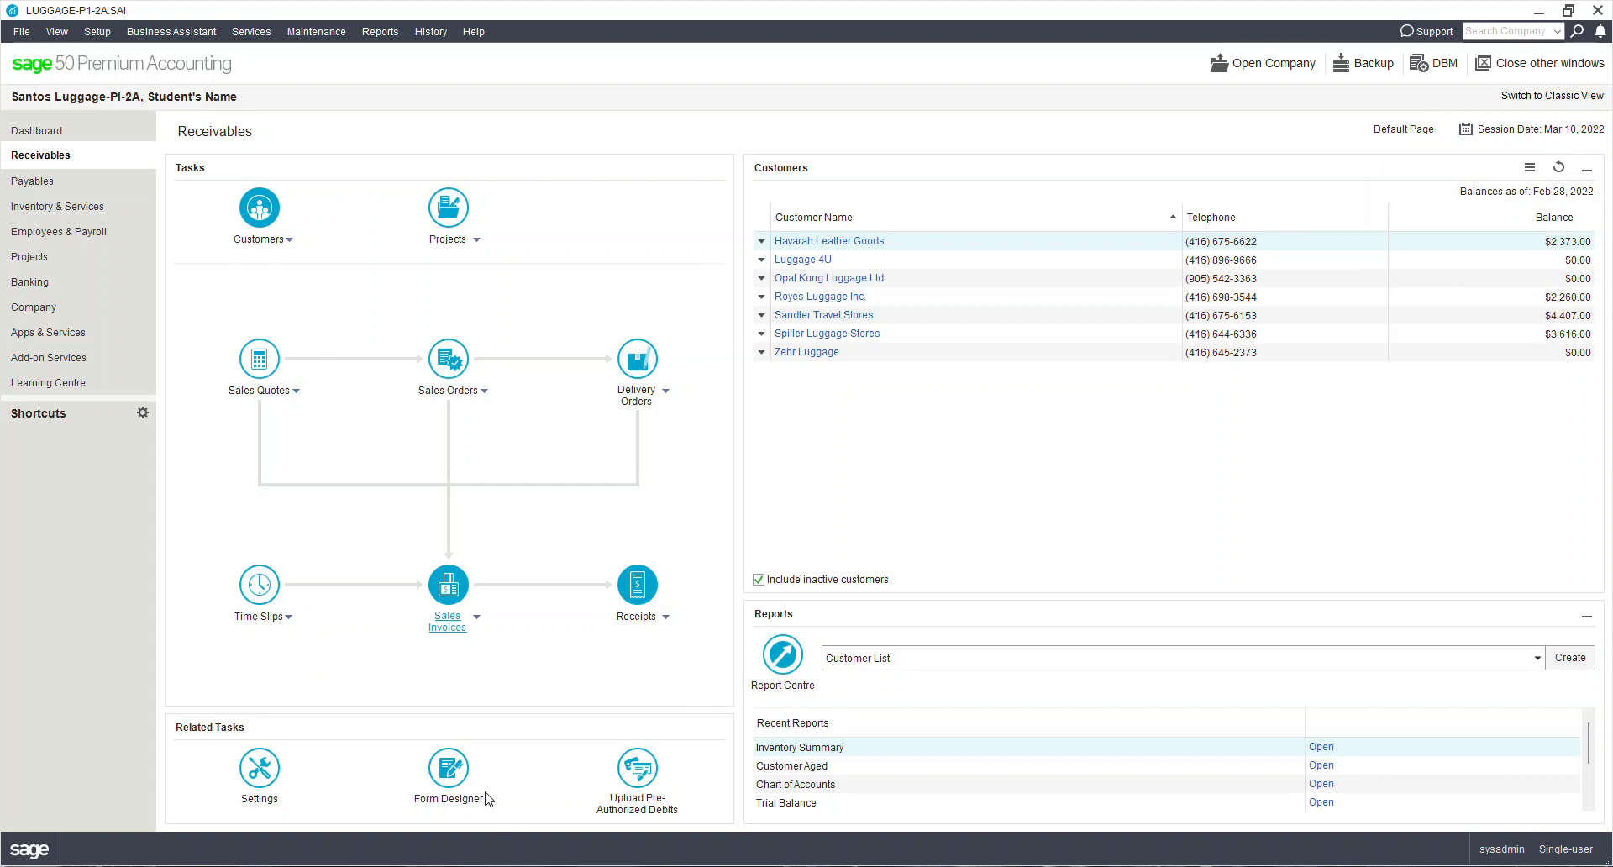
Create a Pay Later sales invoice for Luggage 4U and fill it from the customer's outstanding sales order
click(475, 616)
mouse_move(471, 647)
click(586, 666)
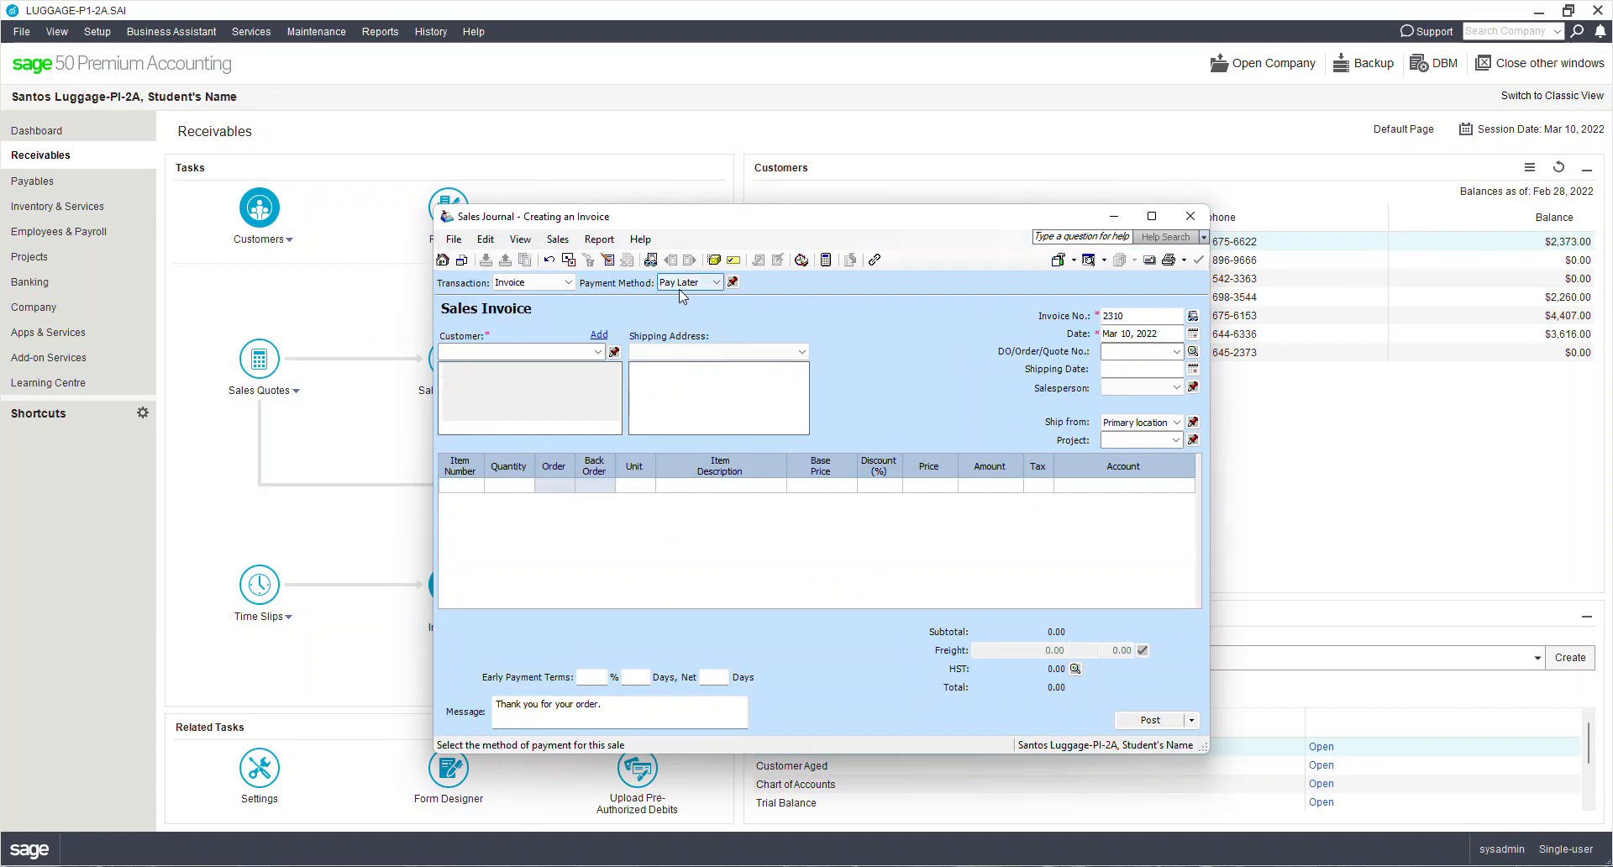
click(598, 352)
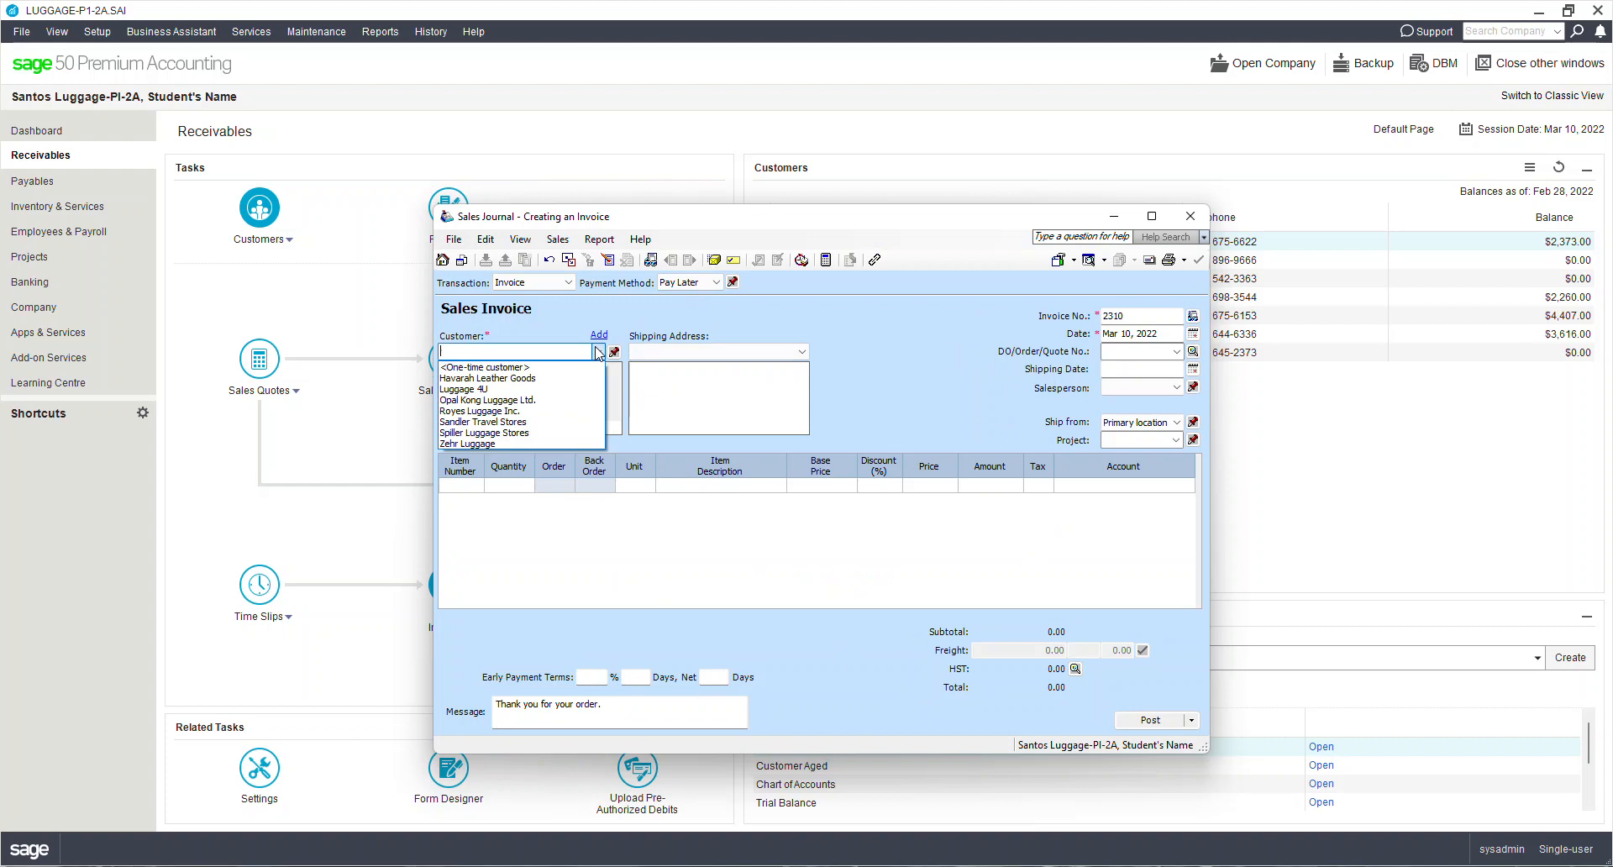
click(540, 392)
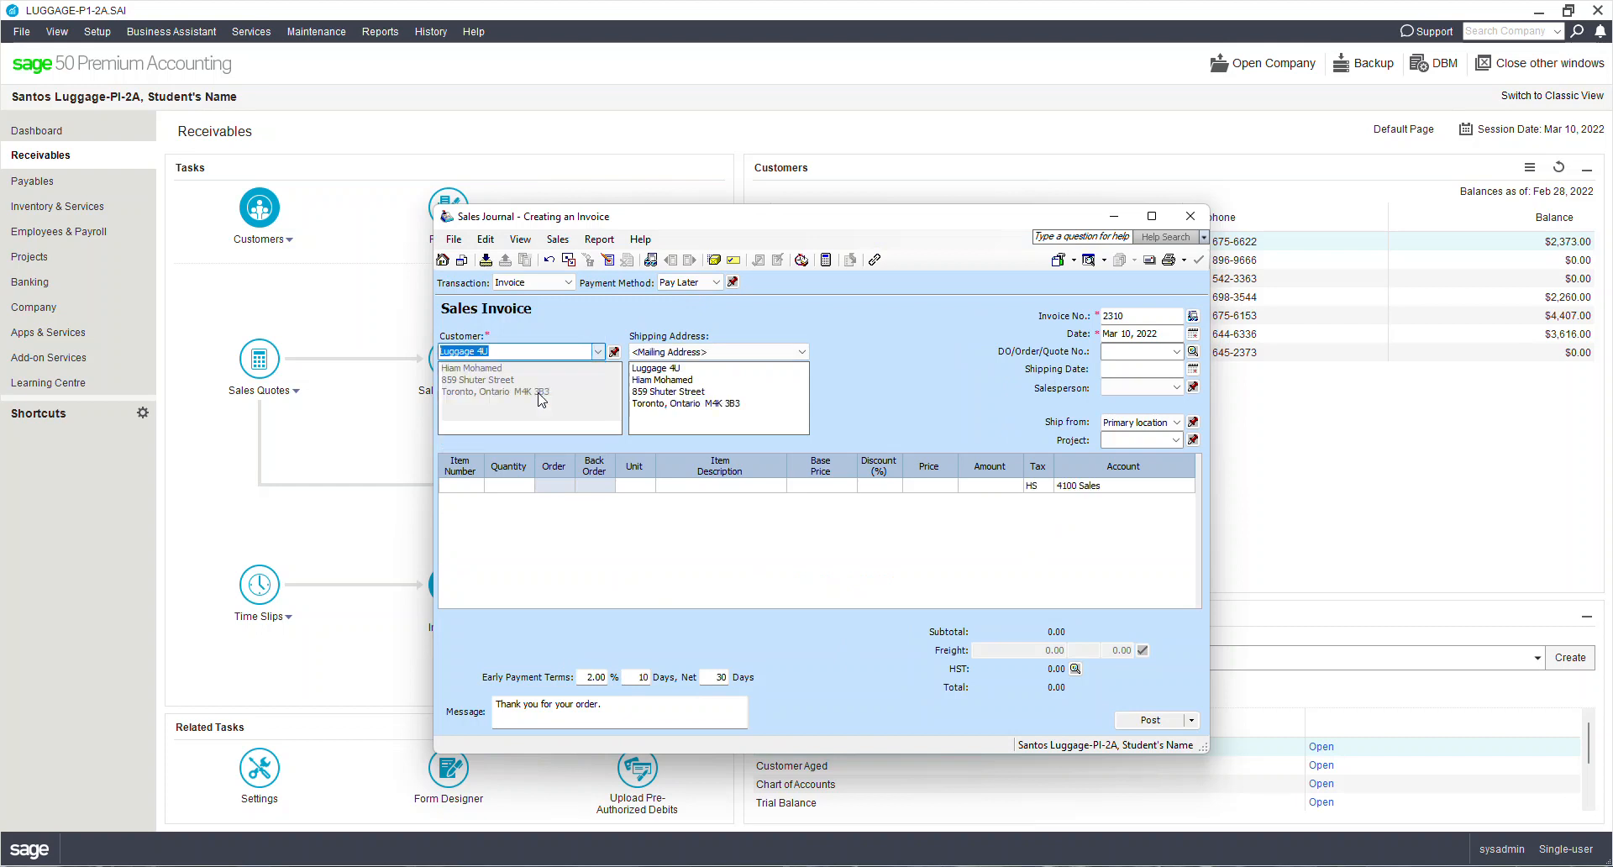
click(1135, 353)
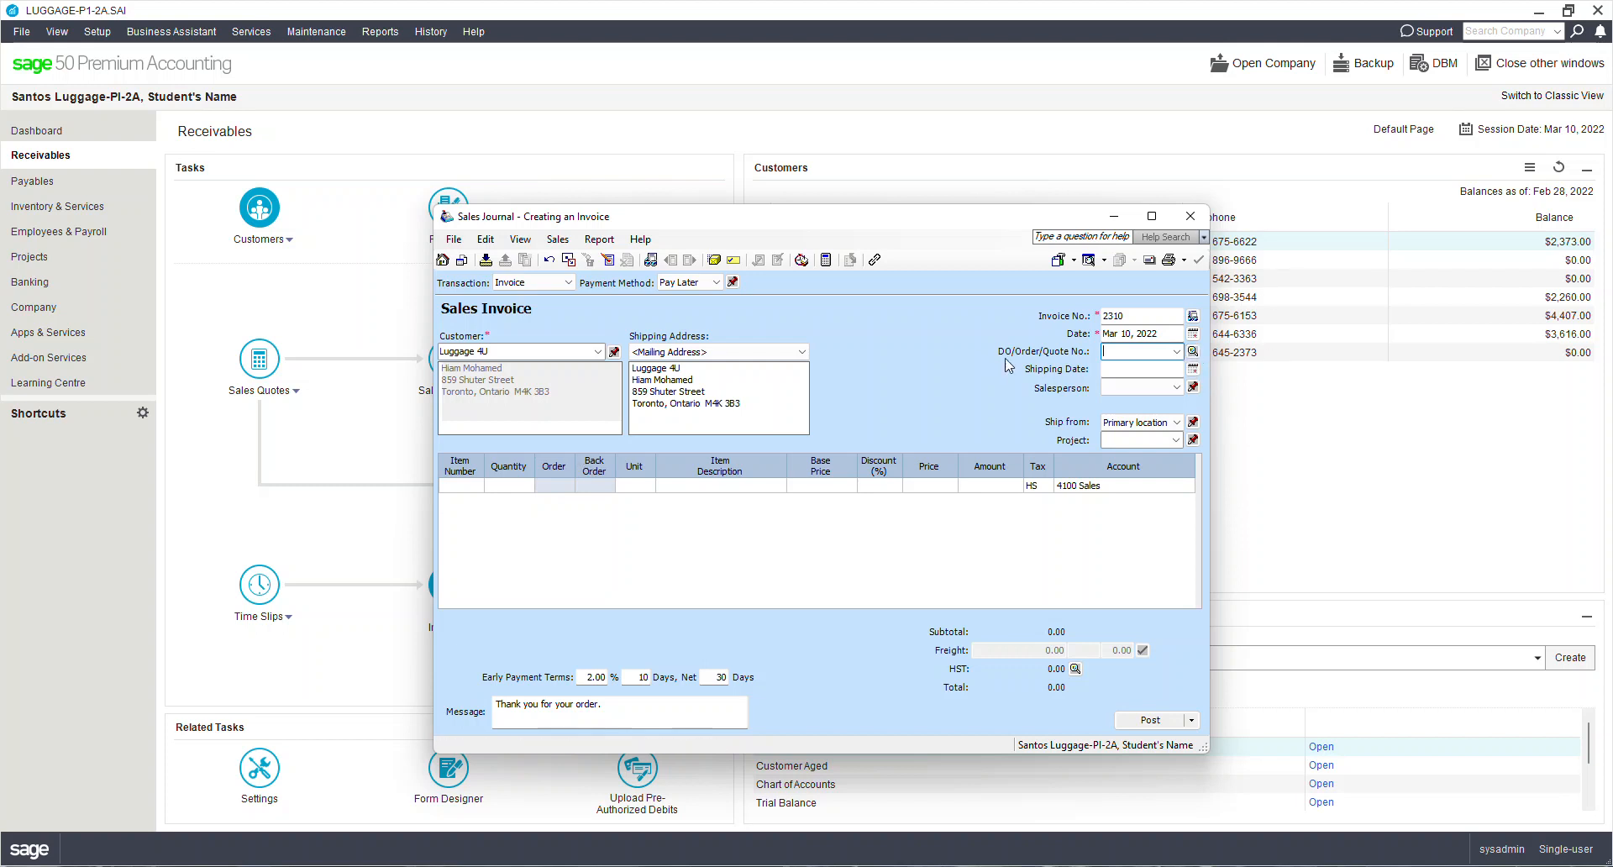
click(1192, 354)
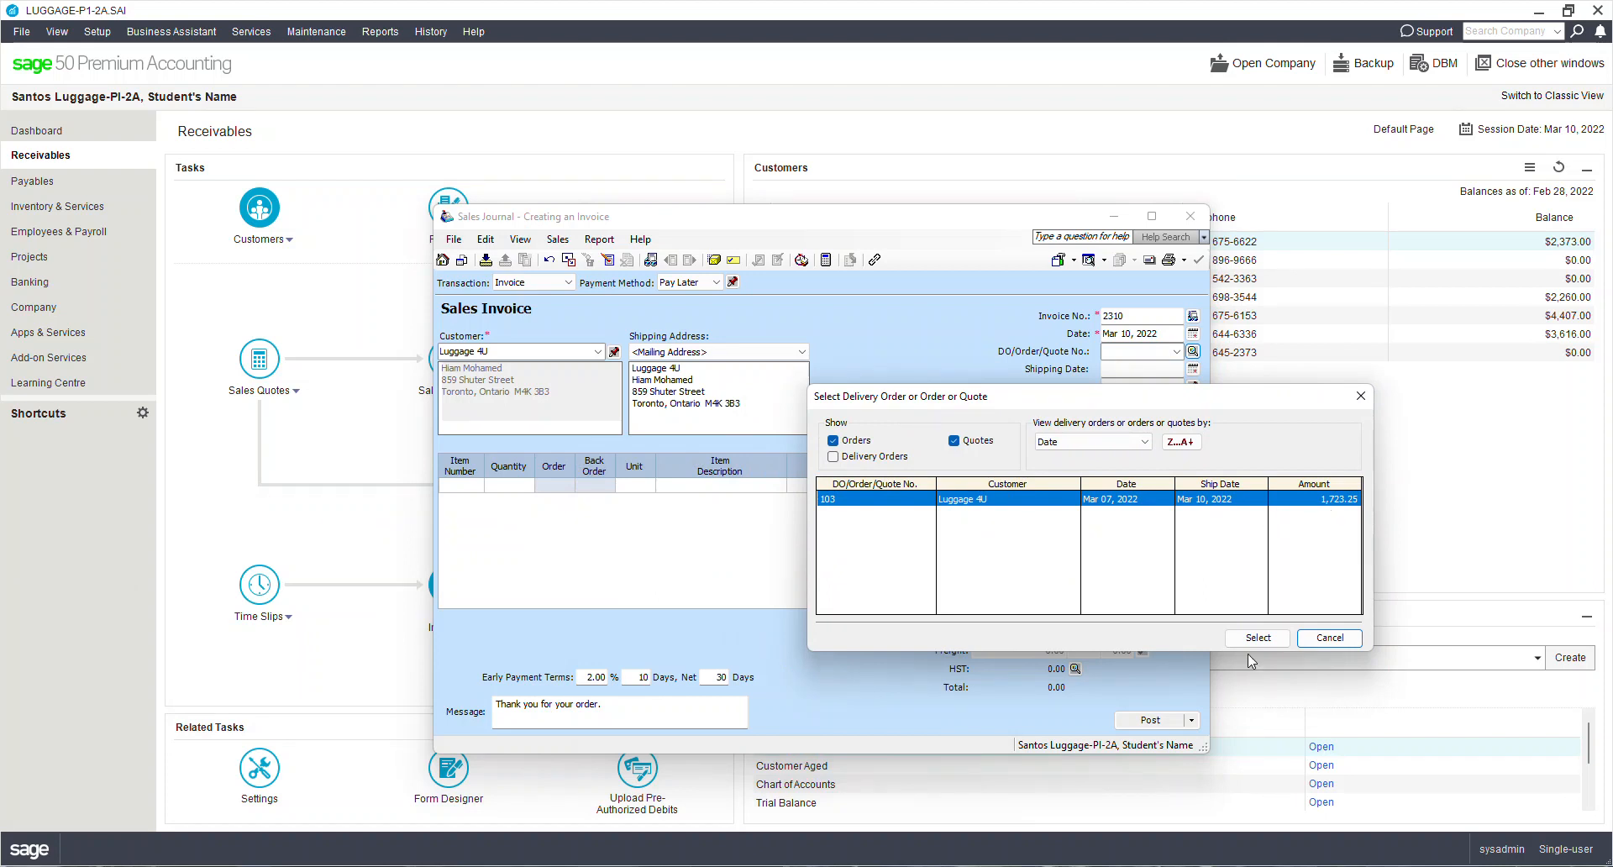
click(1269, 643)
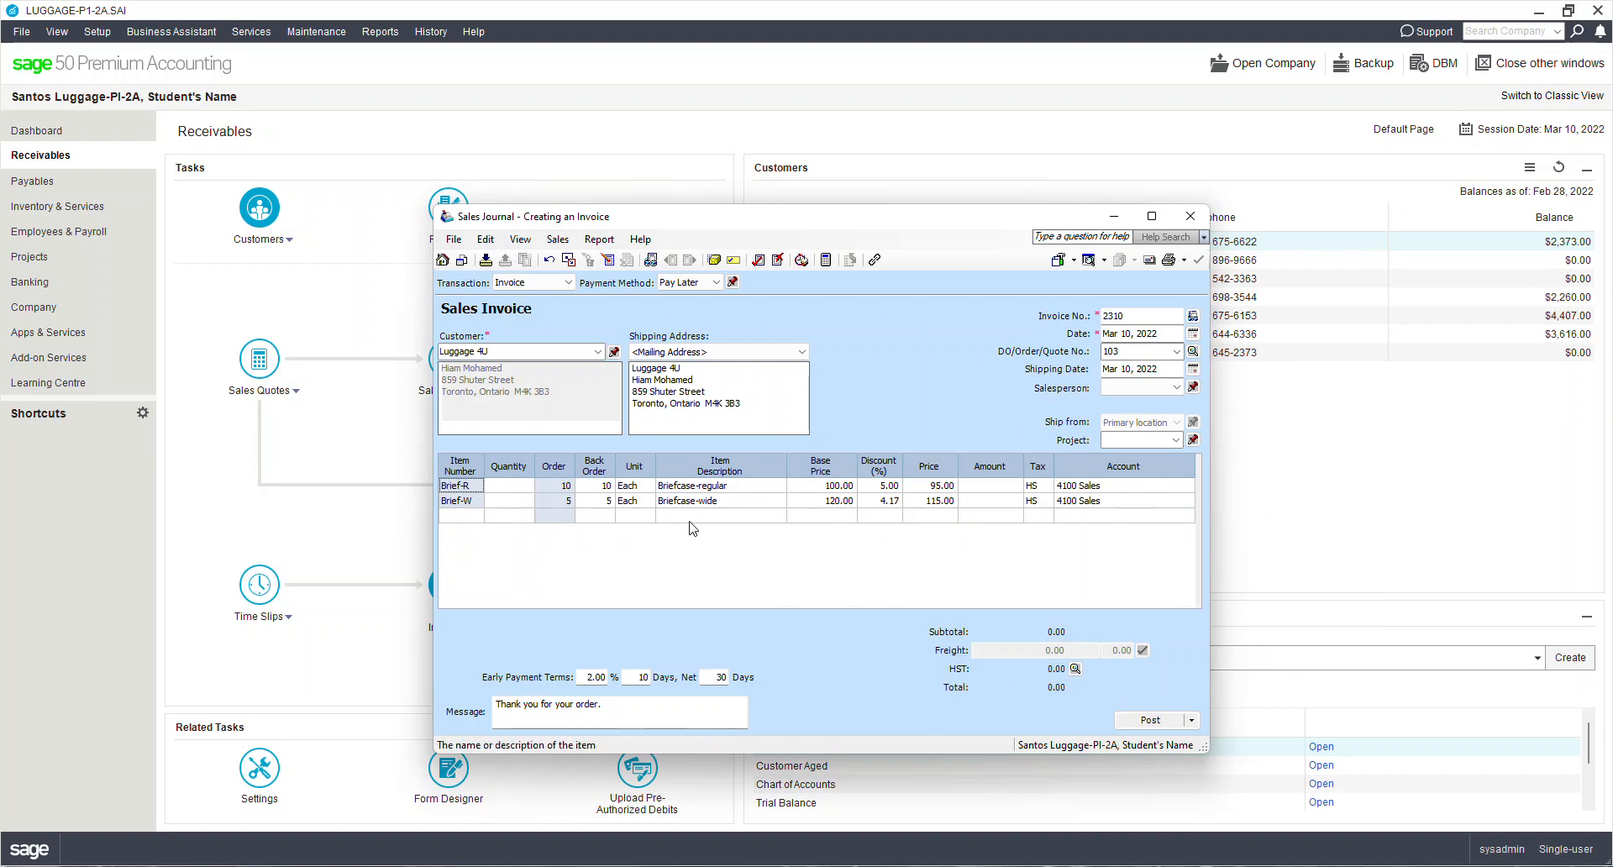
Set the invoiced quantities to 8 for Brief-R and 5 for Brief-W, keeping the 10-day early payment term
click(527, 484)
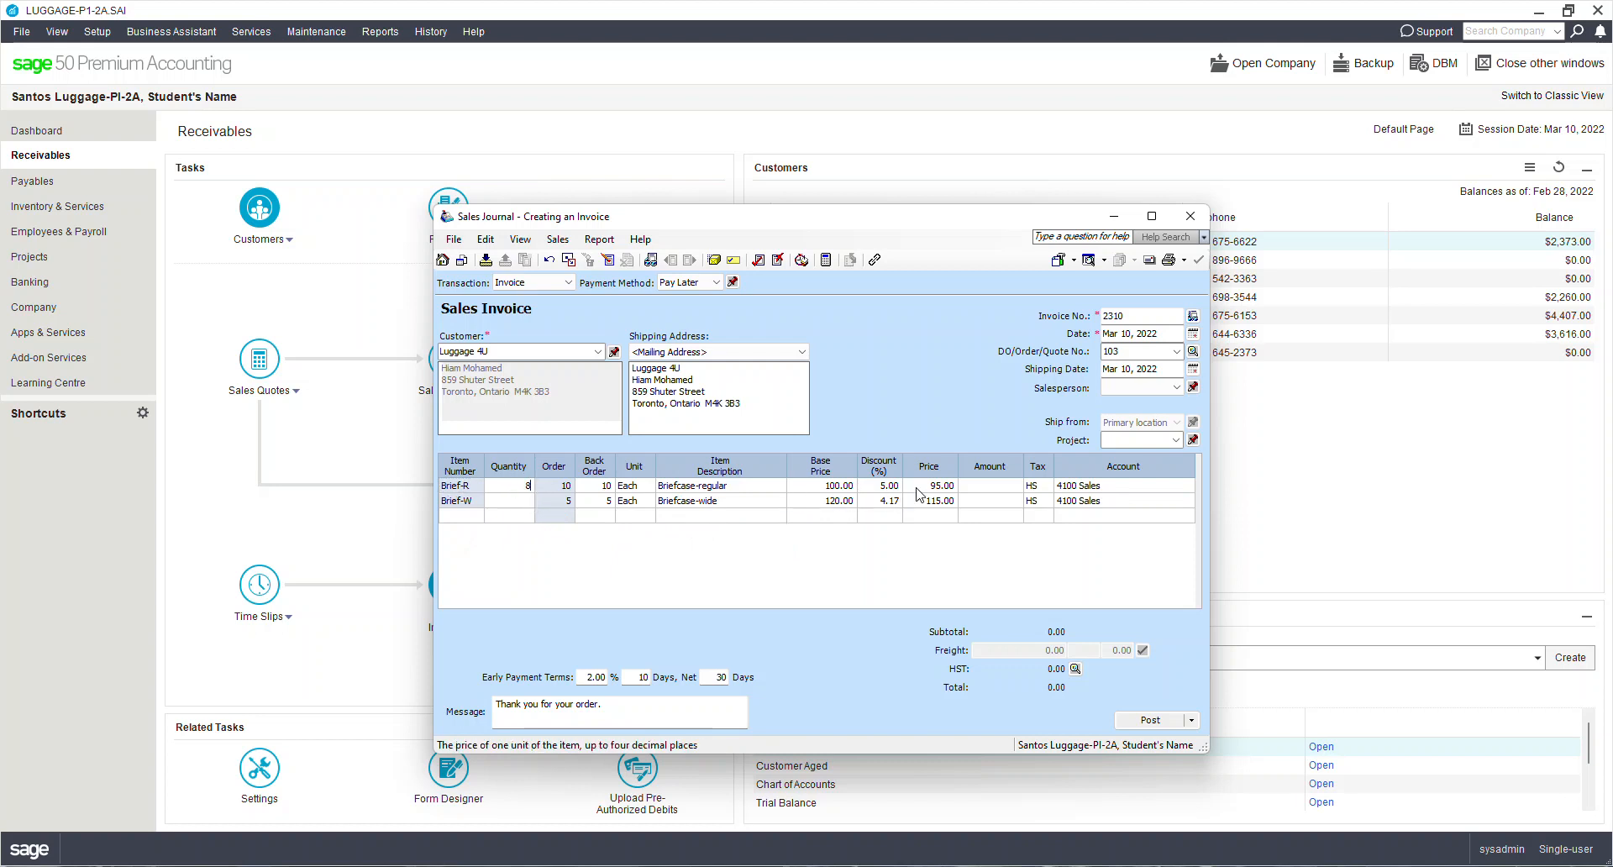
click(527, 503)
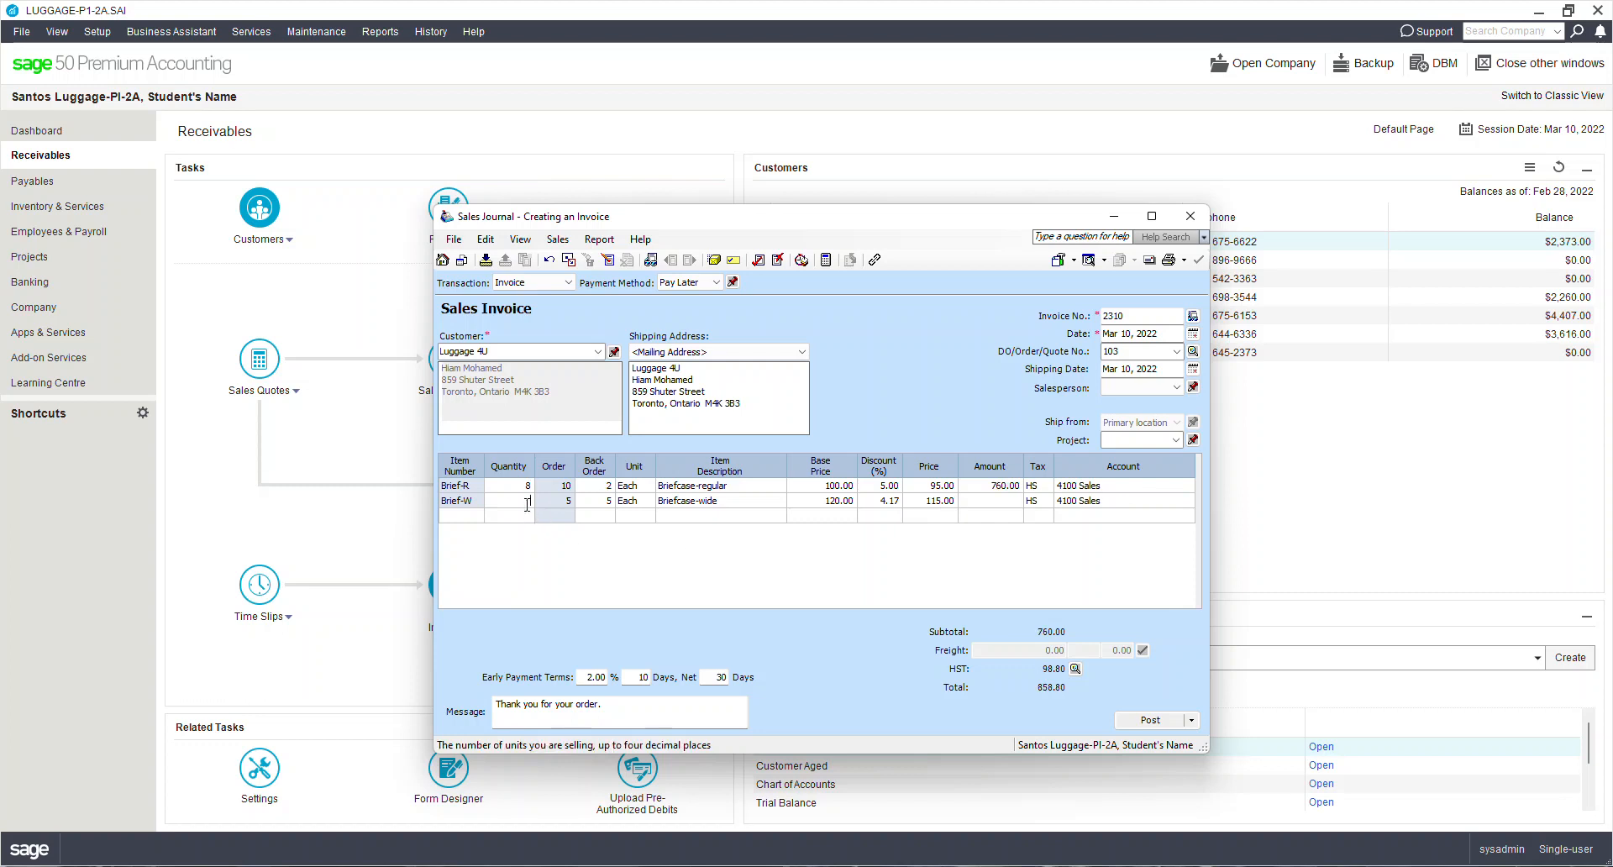
text(5)
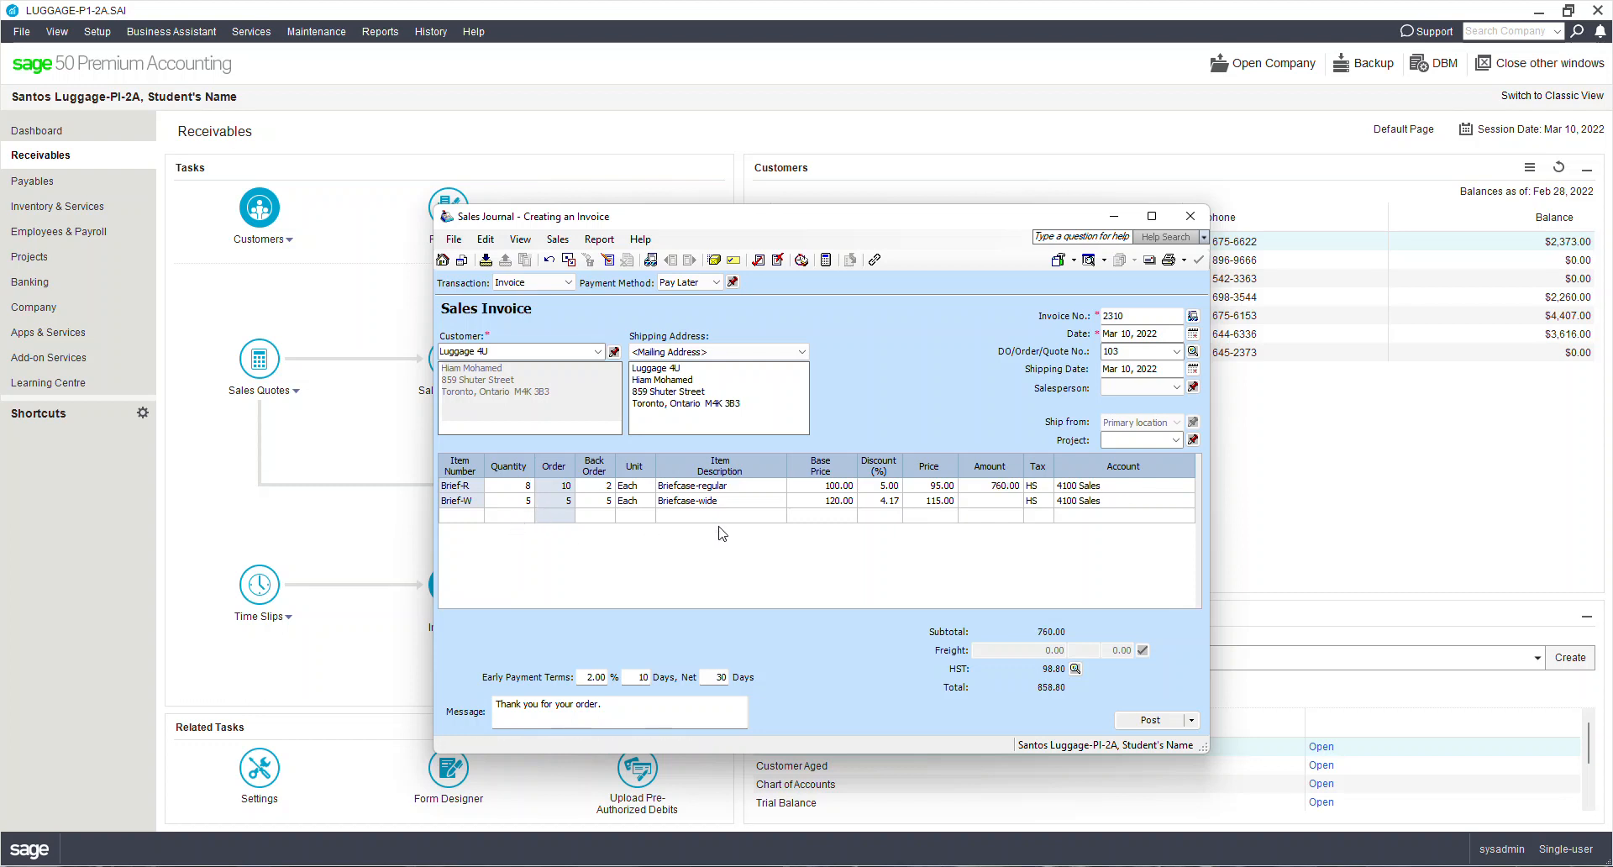
click(728, 500)
click(1055, 545)
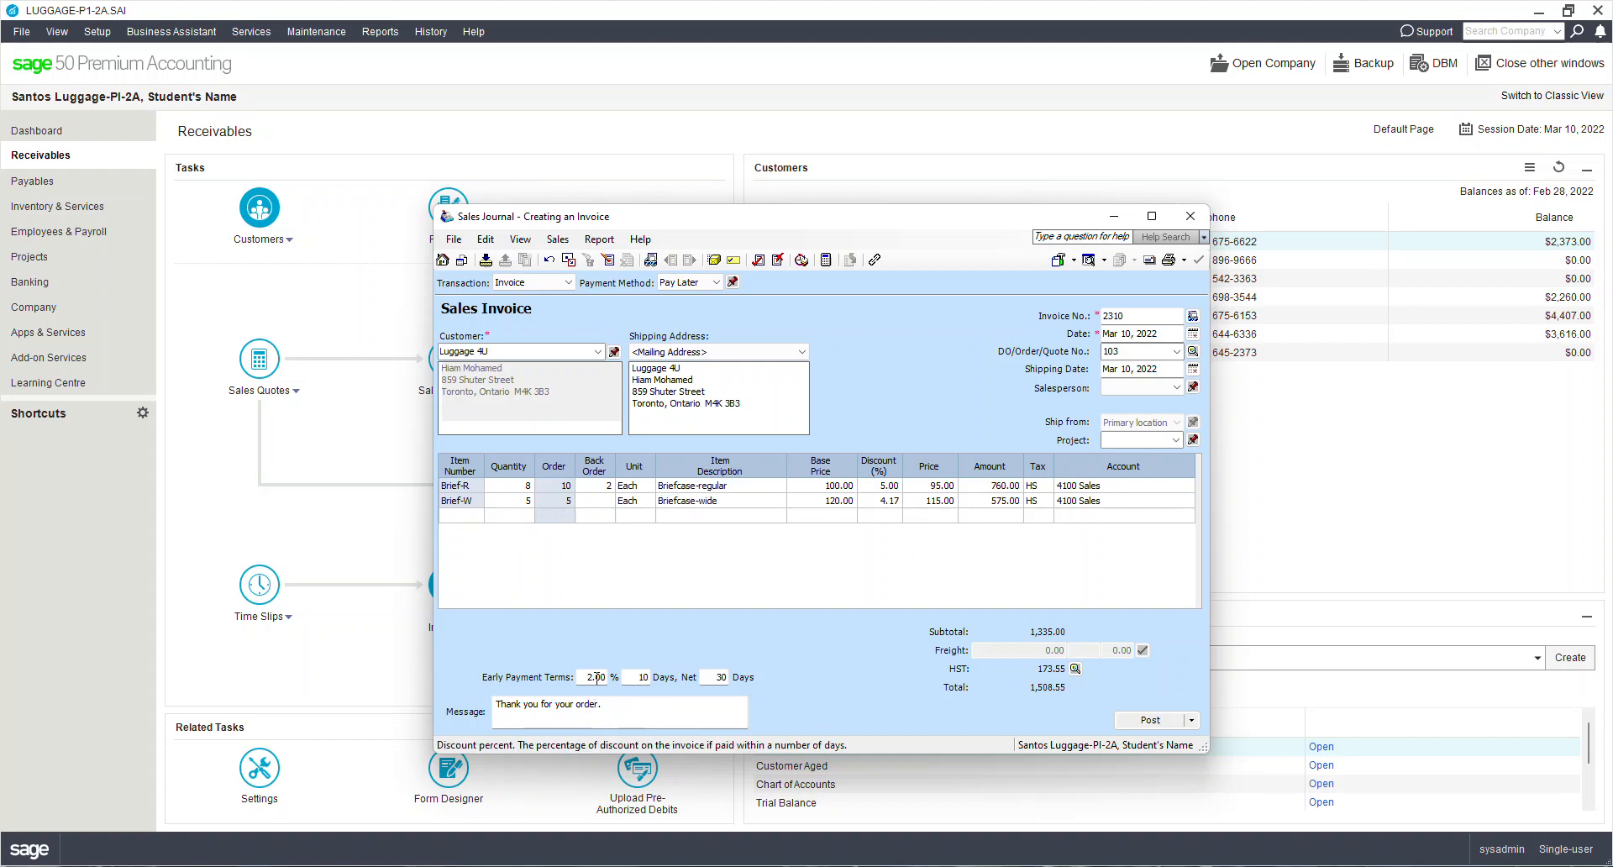
click(641, 676)
text(10)
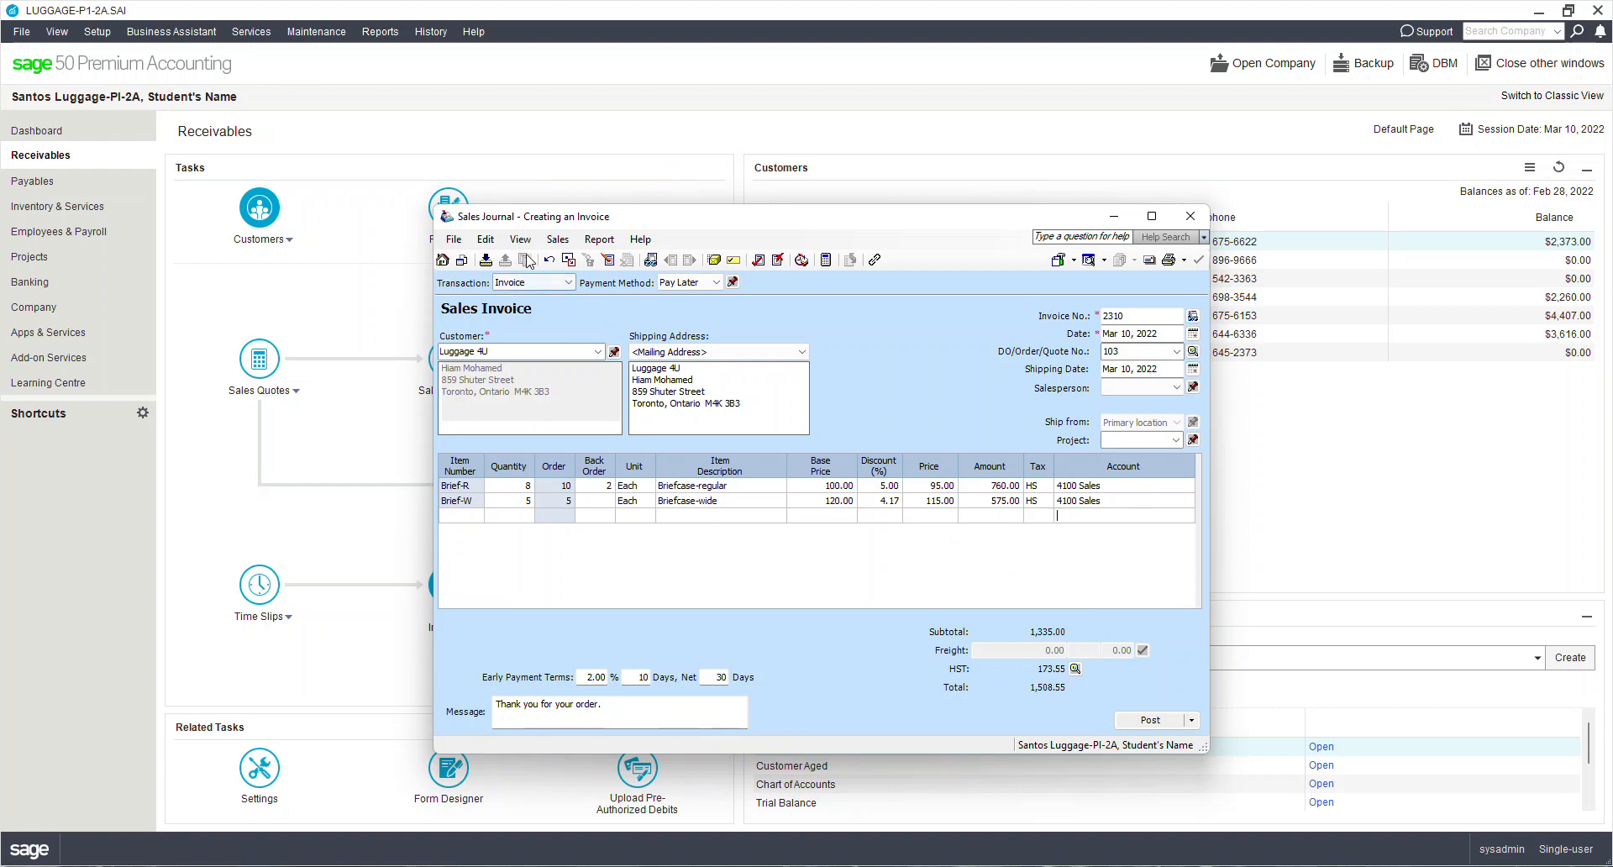
Review the Sales Journal Entry report for the Luggage 4U invoice and close it
click(602, 244)
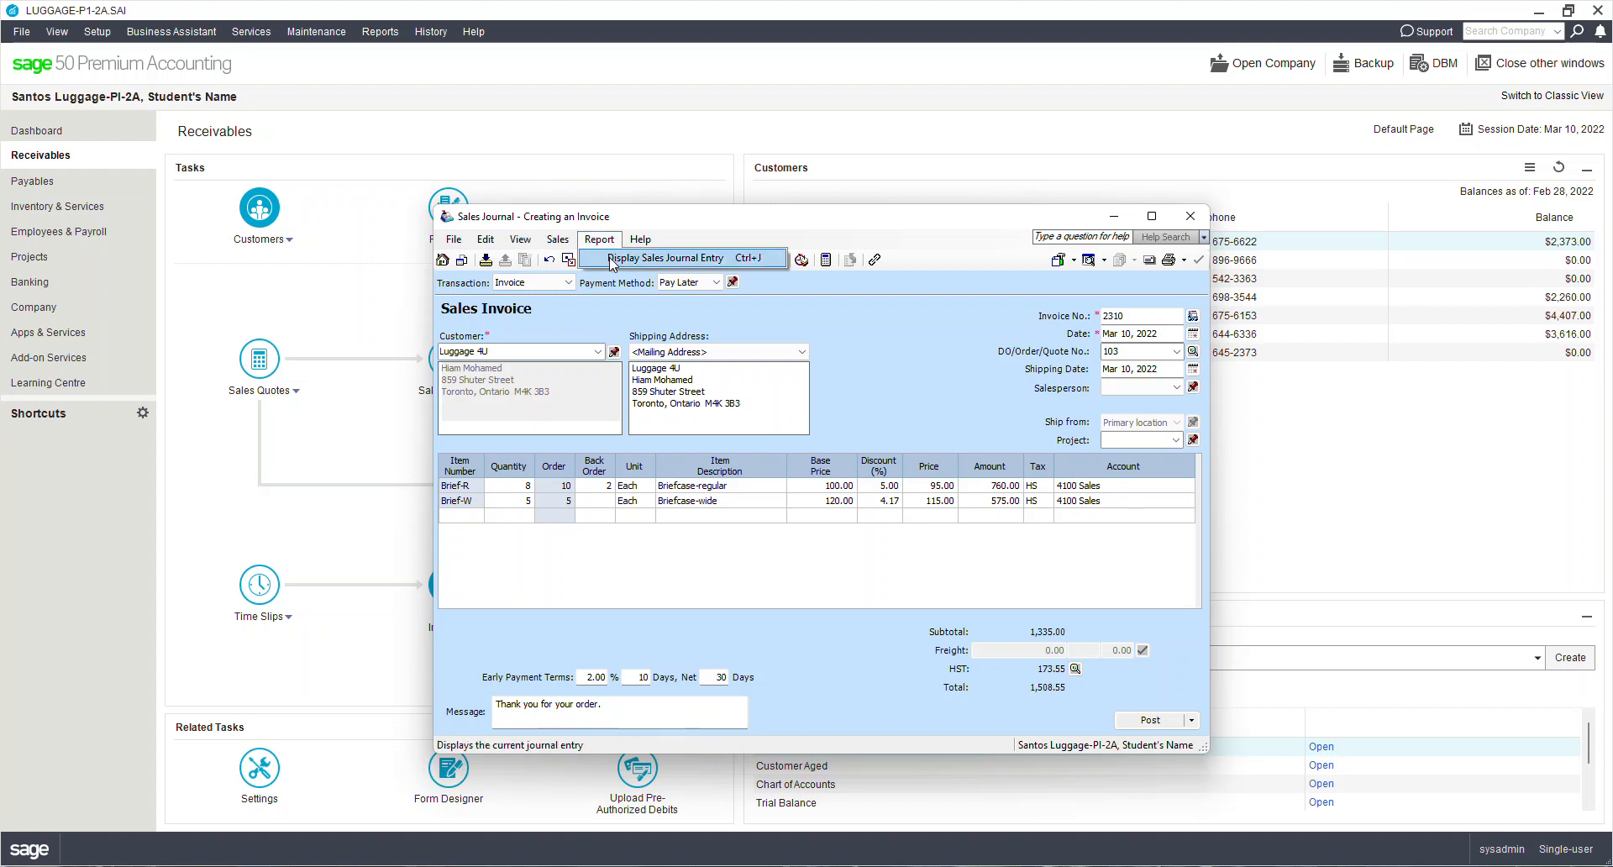
click(612, 260)
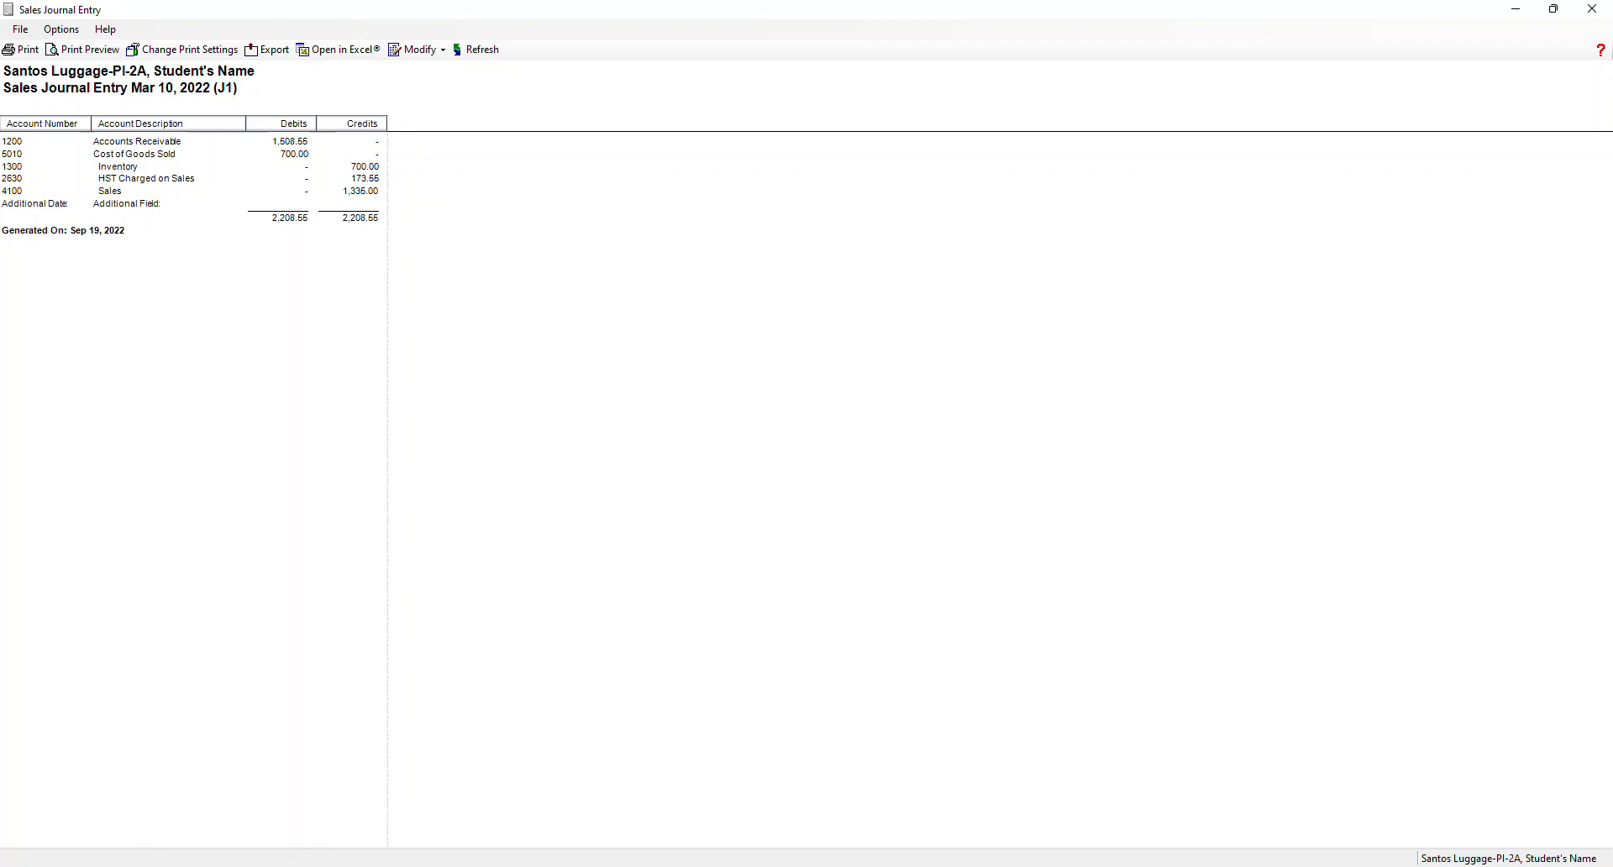
click(1592, 8)
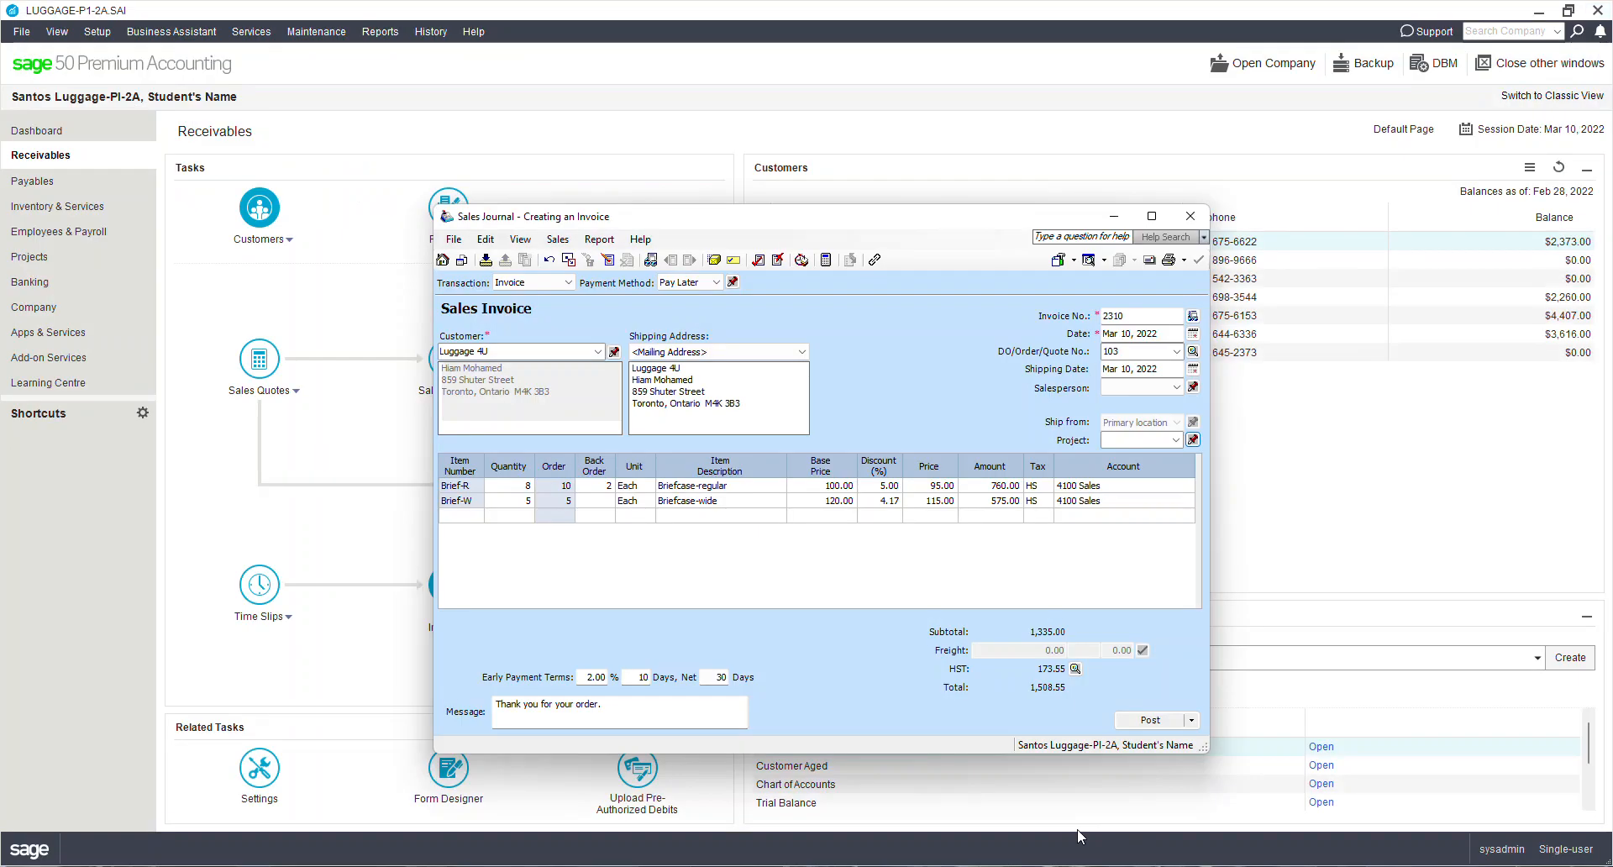
Post the Luggage 4U invoice, acknowledge the confirmation and close the Sales Journal
click(1151, 723)
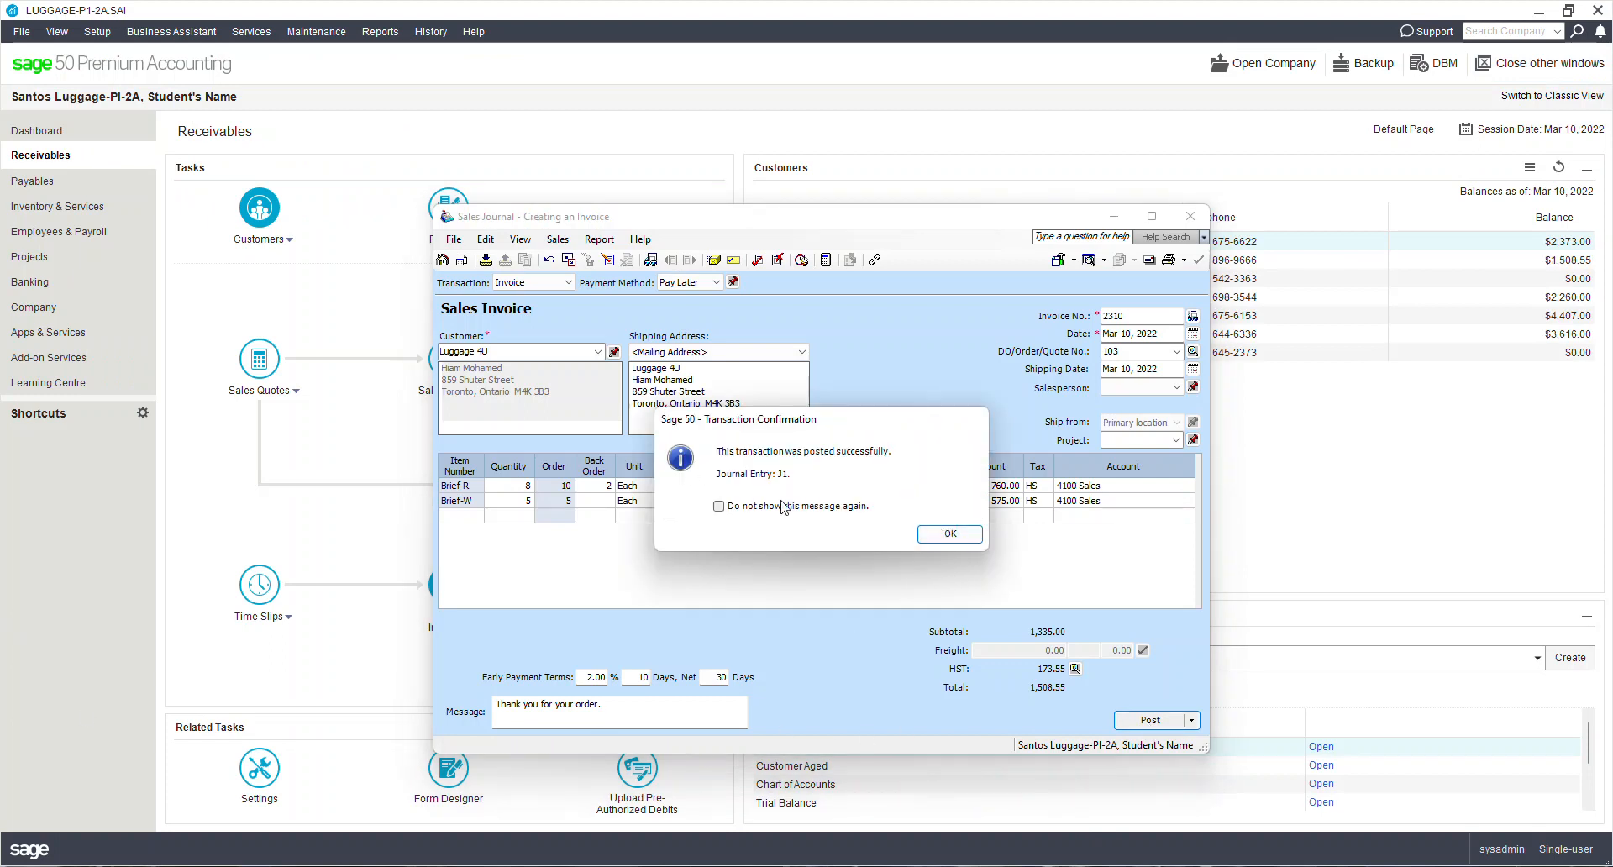
click(950, 535)
click(1190, 216)
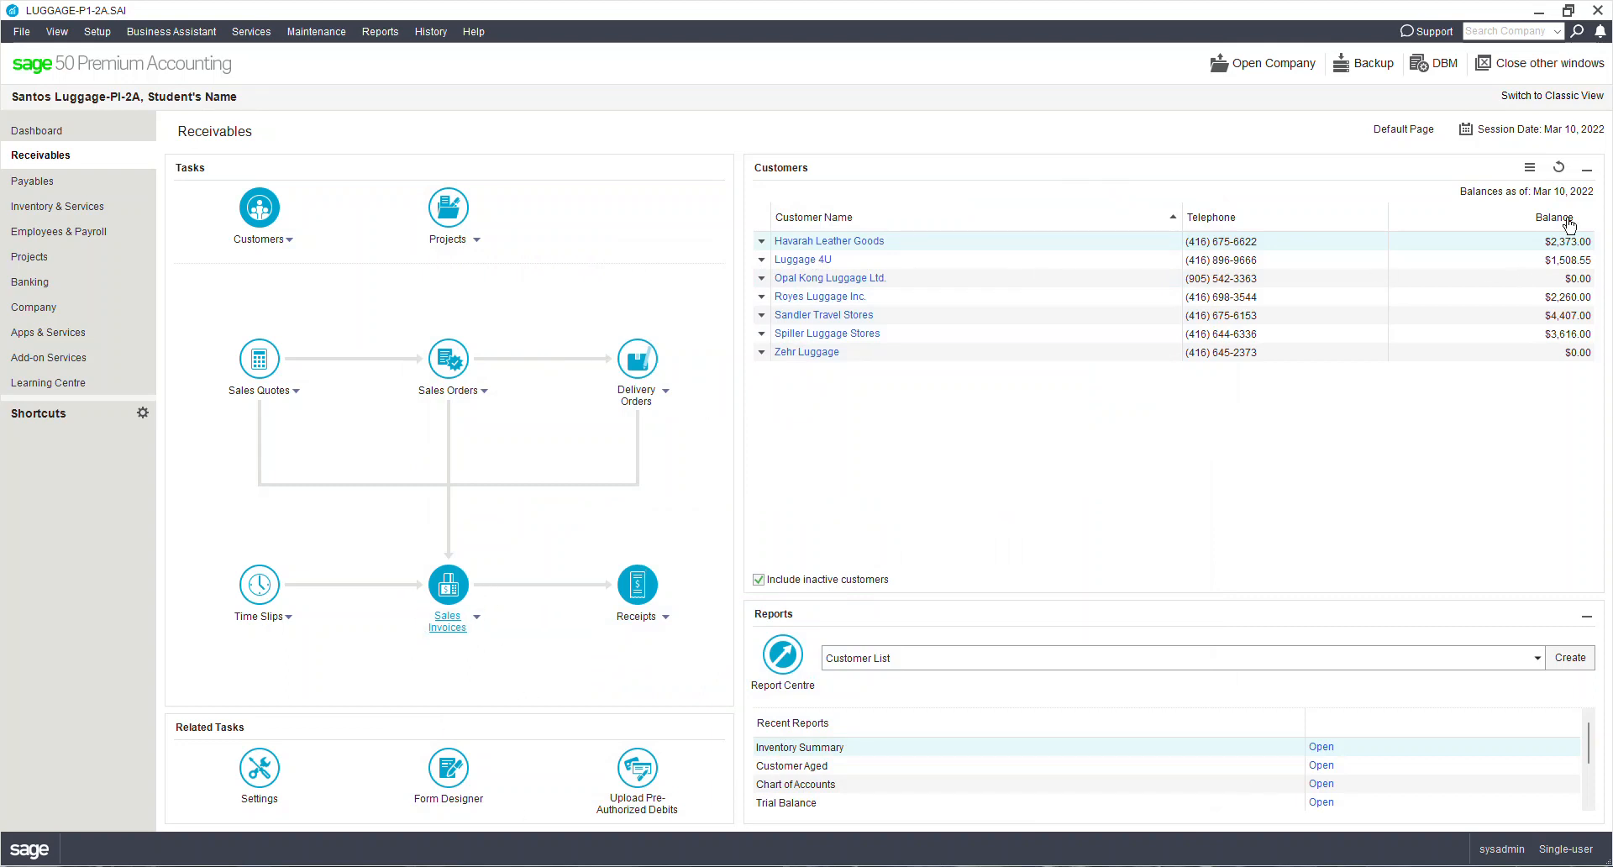
Change the session date to Mar 12, 2022
click(1573, 139)
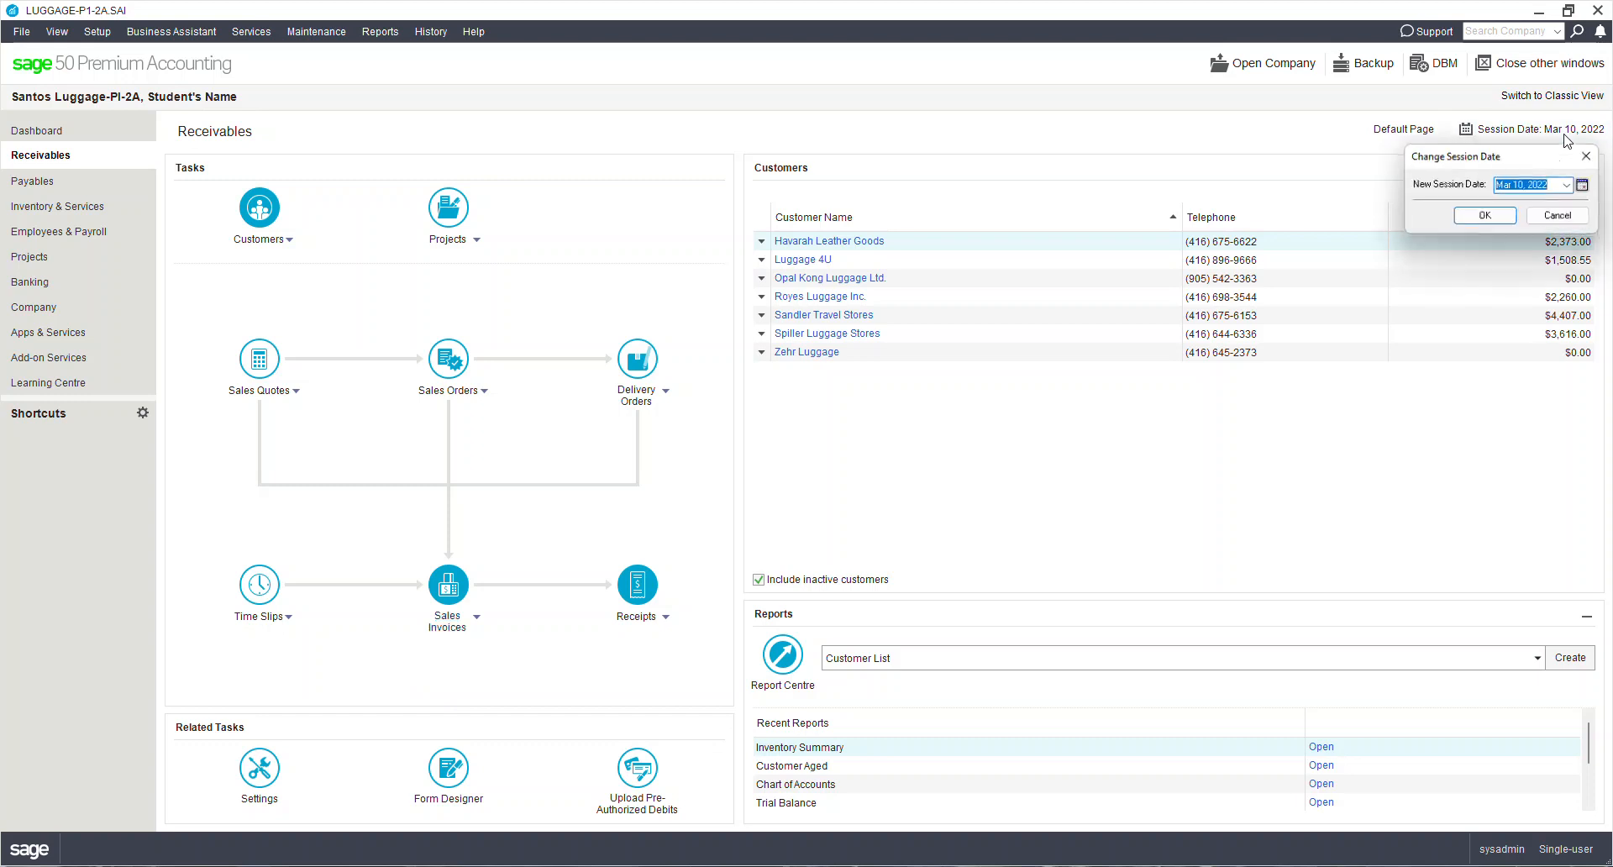
click(1588, 186)
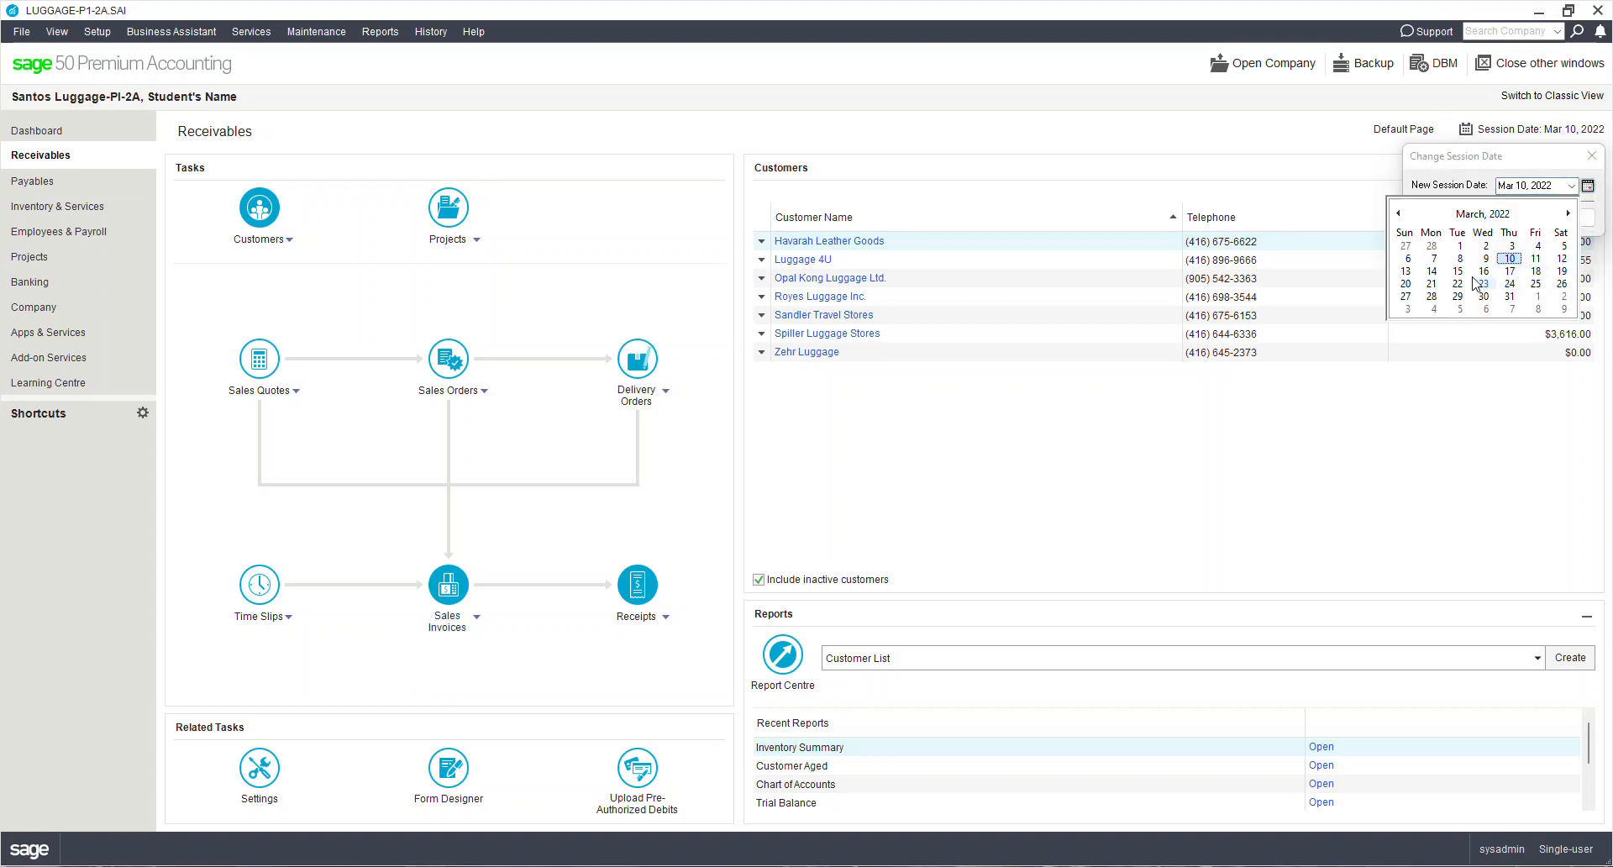
click(1563, 259)
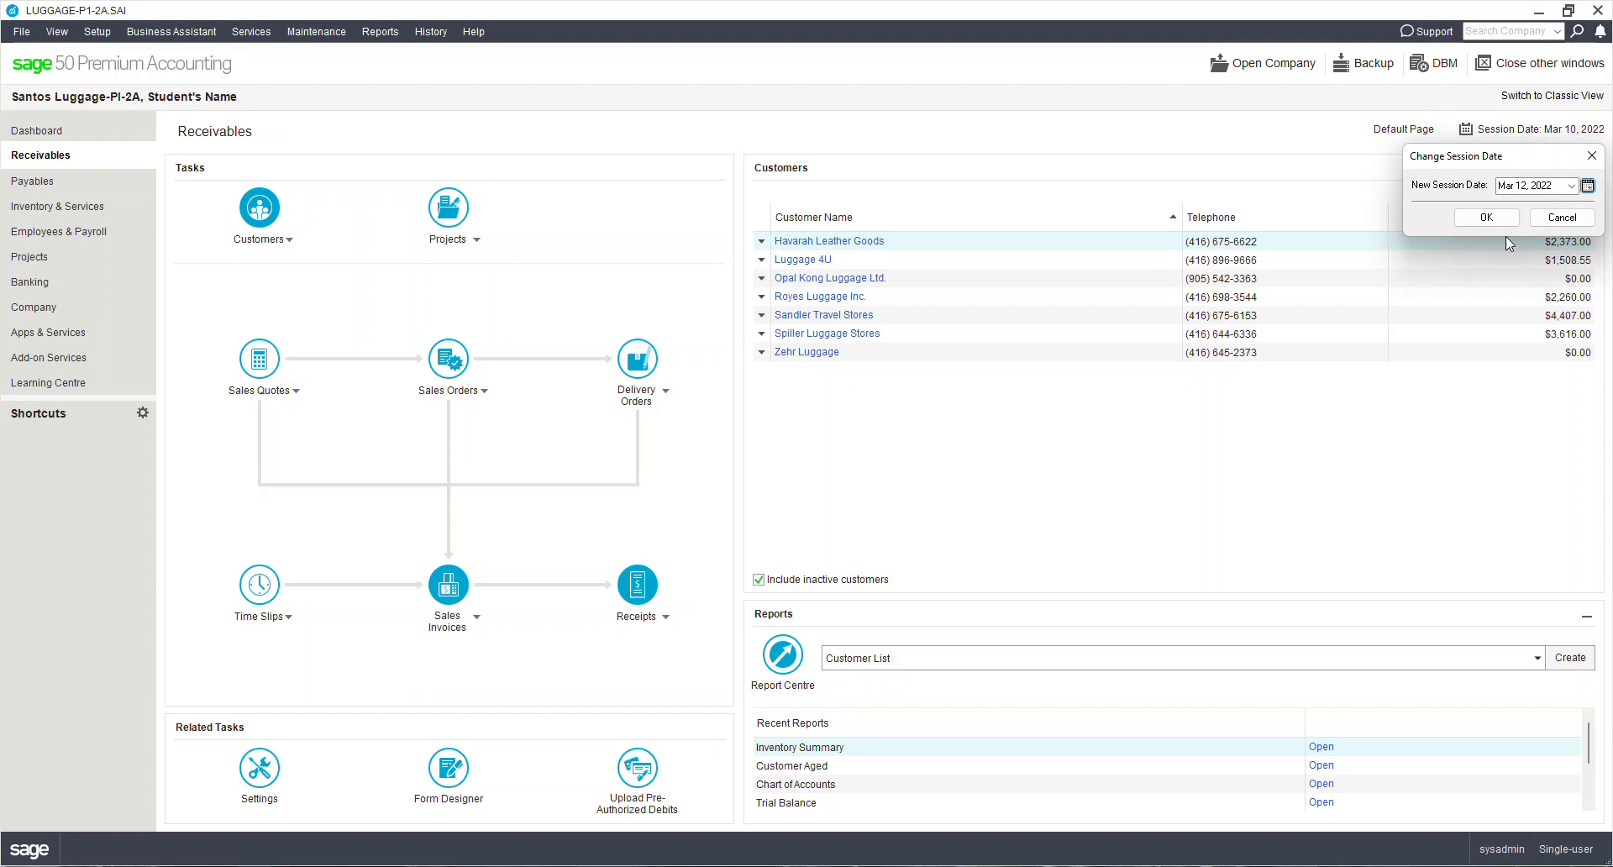
click(1487, 218)
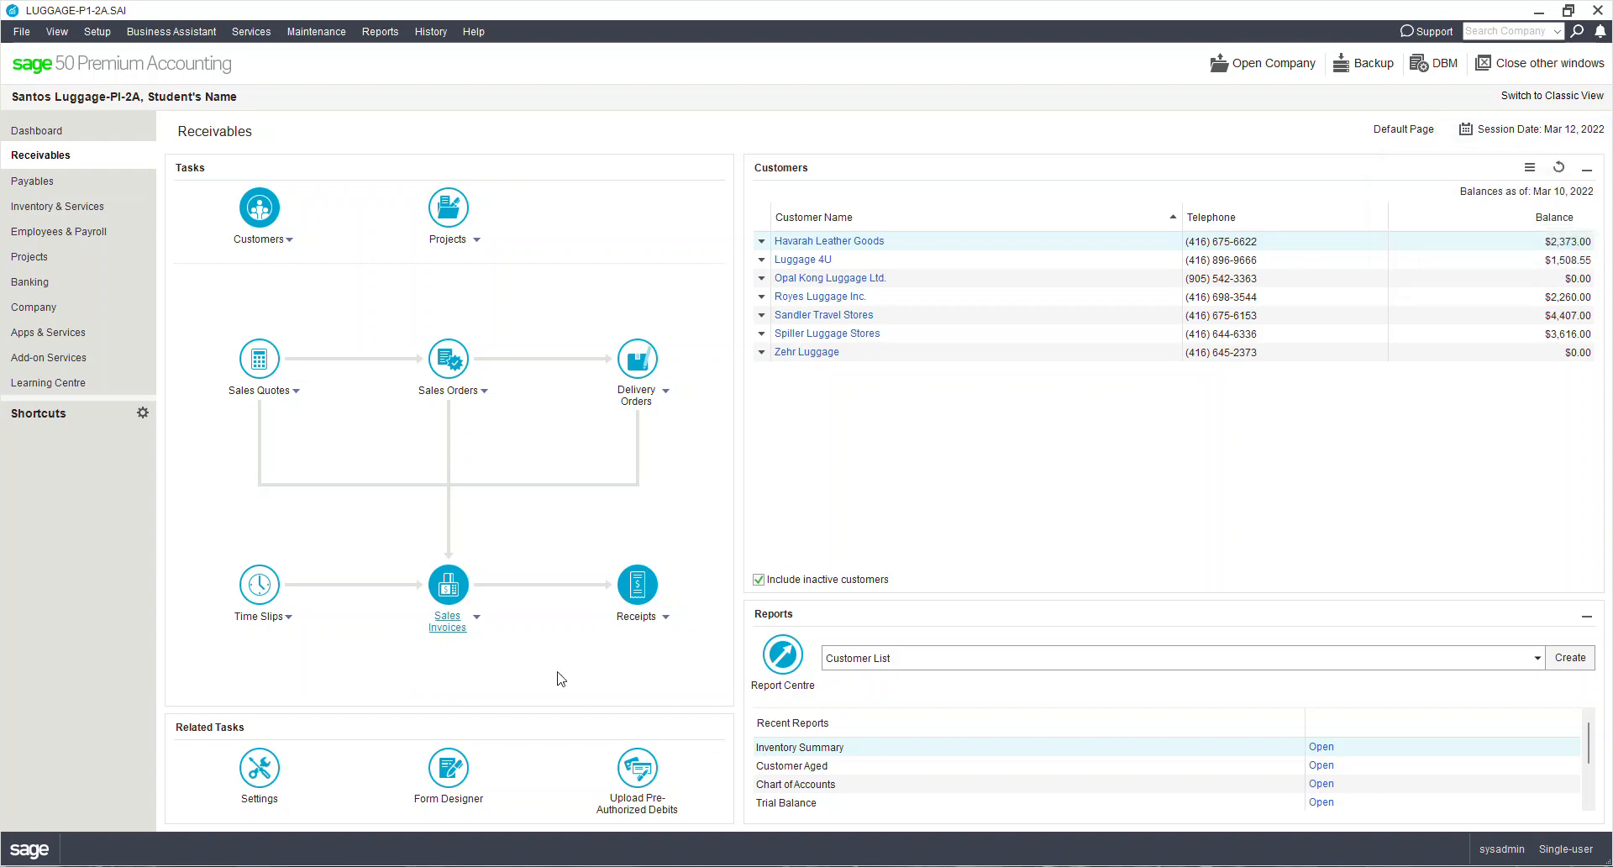
Start a new sales invoice numbered 2310Rt for Luggage 4U
mouse_move(469, 634)
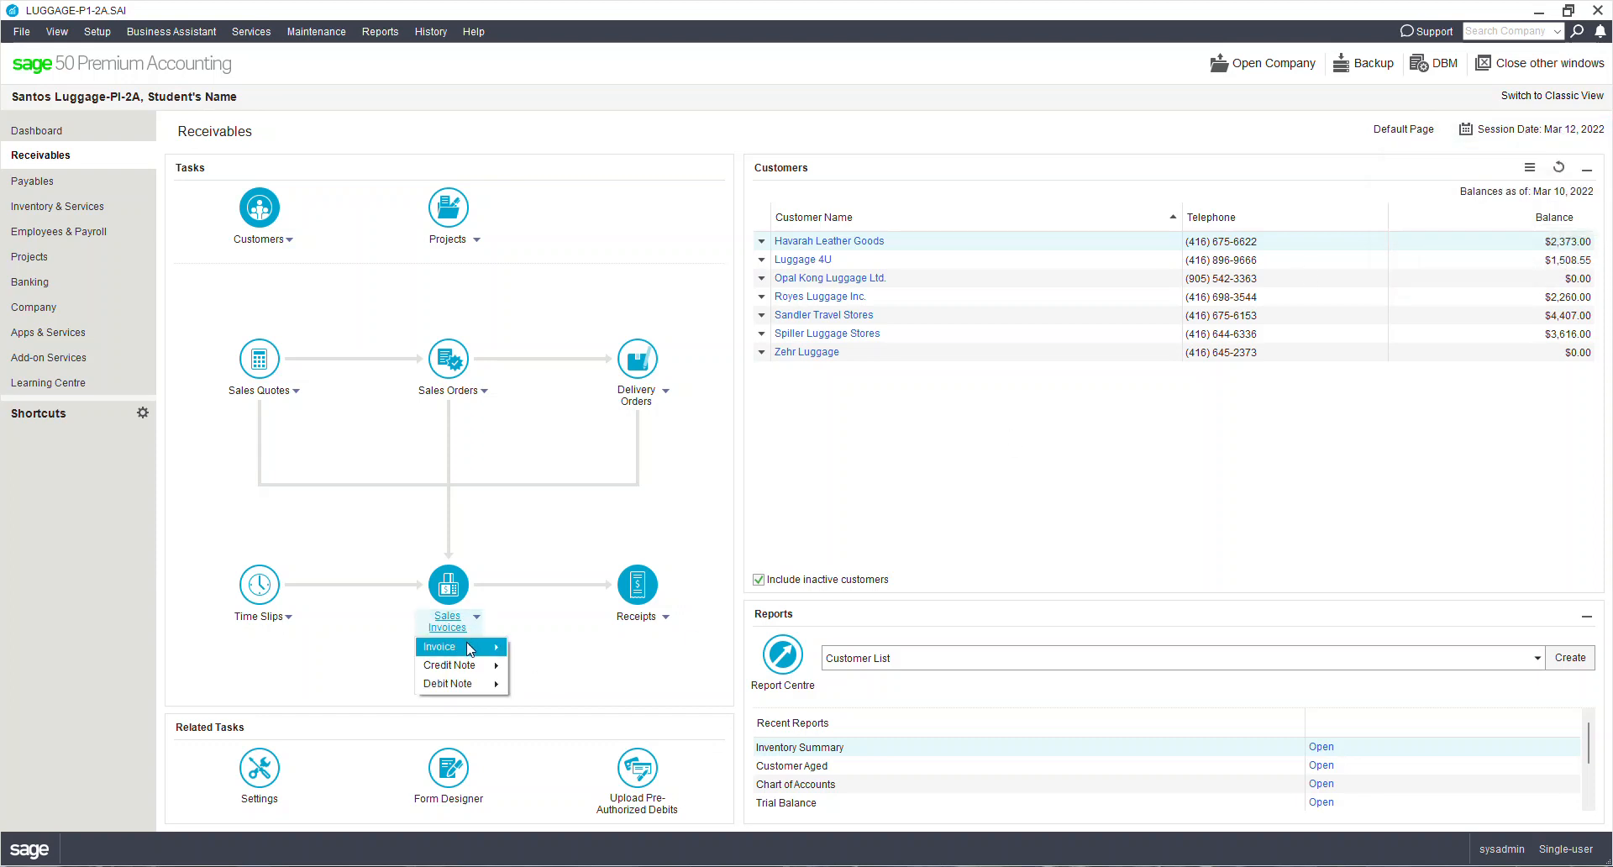
click(579, 649)
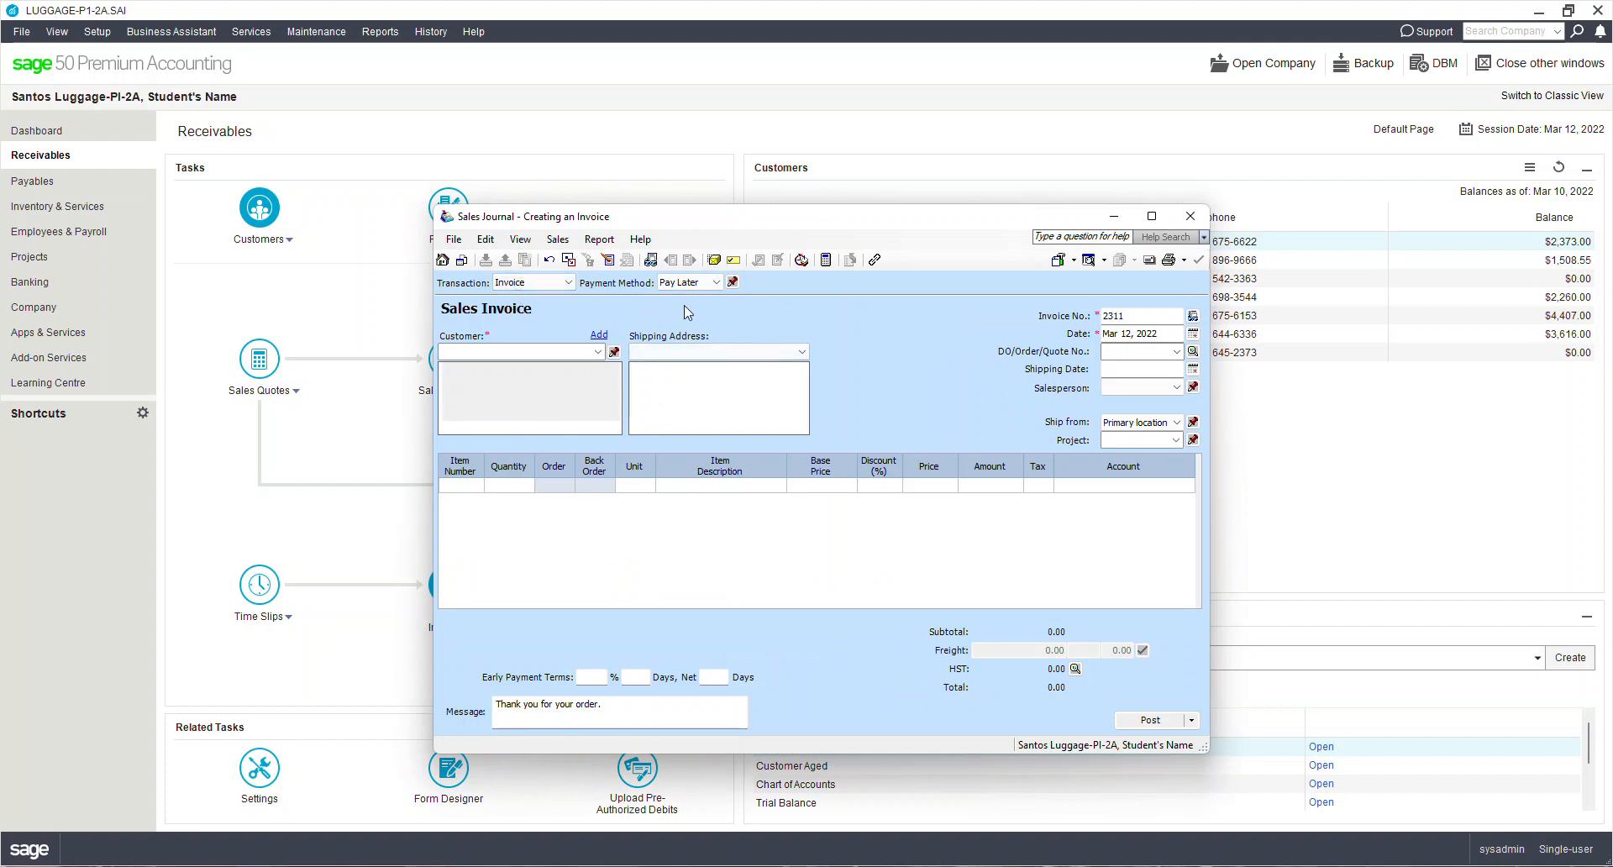
click(1145, 317)
text(Rt)
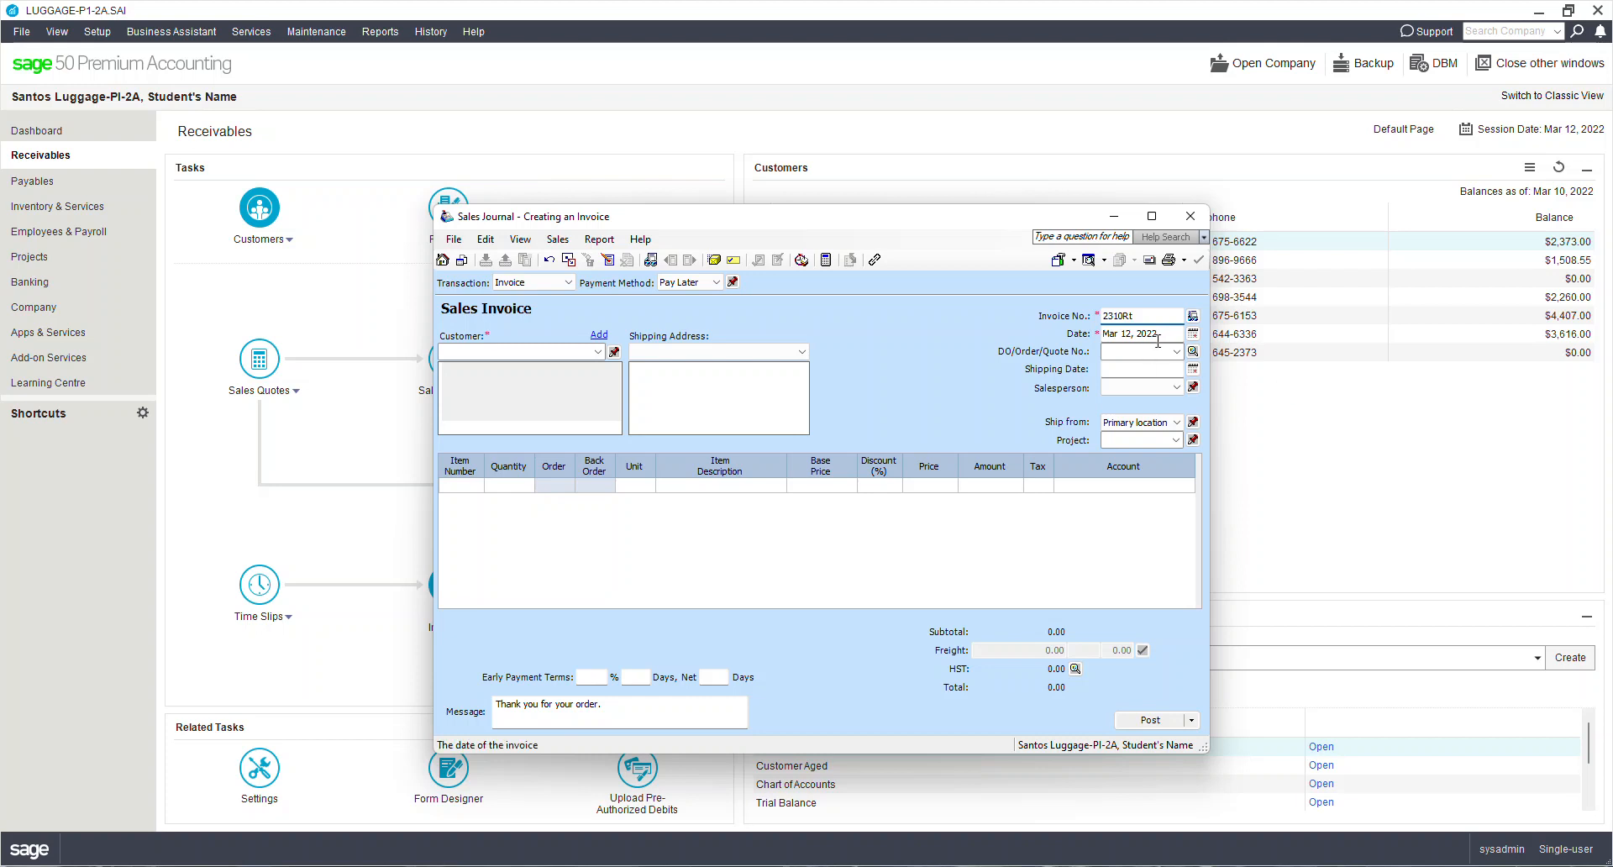
click(599, 354)
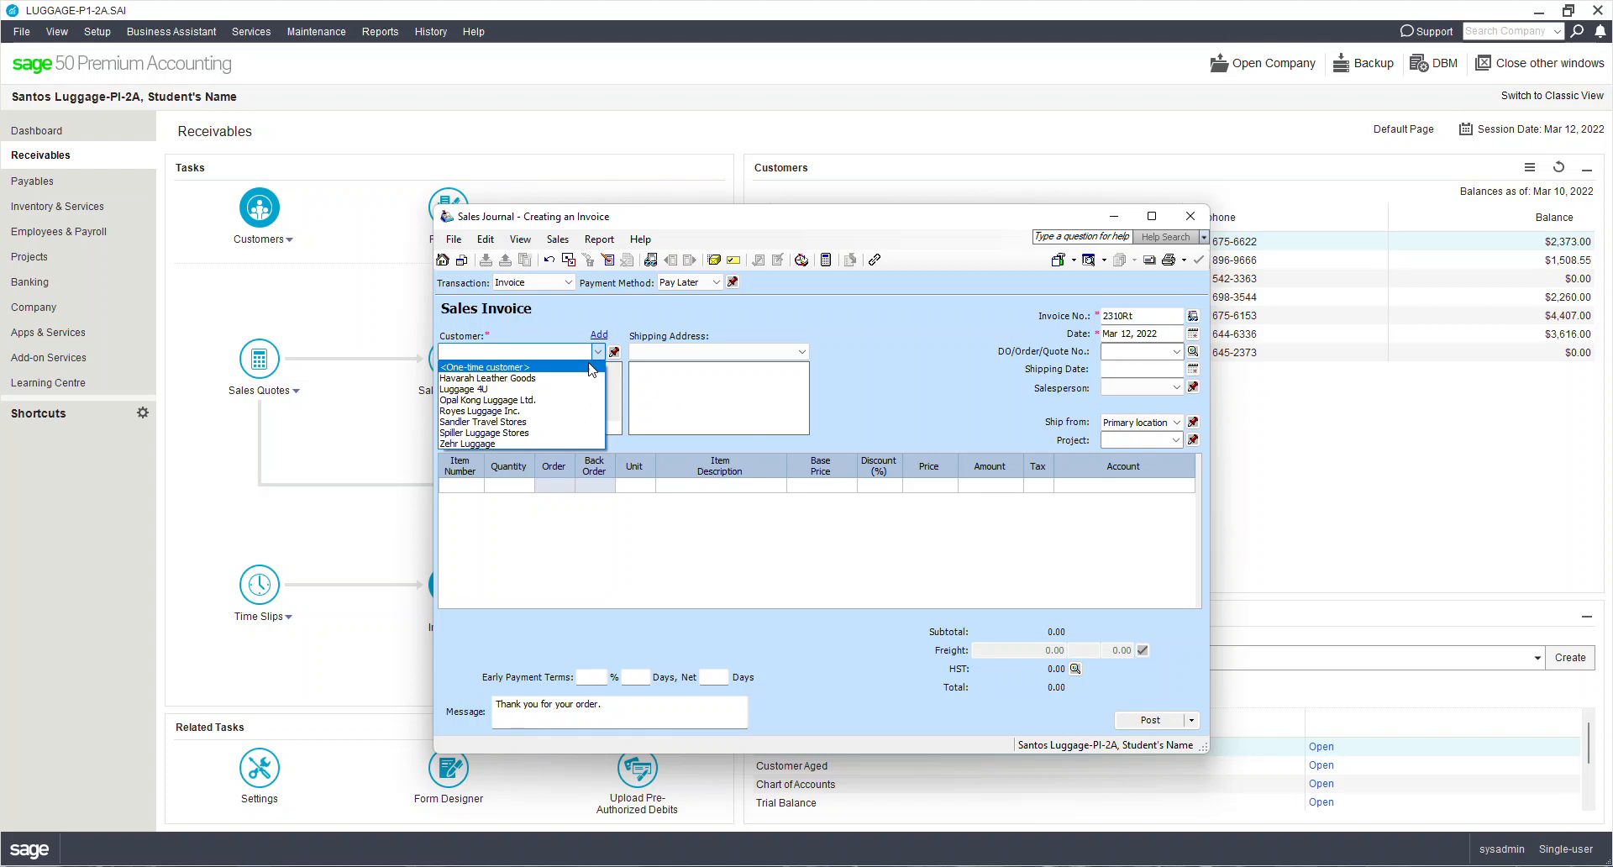
click(534, 391)
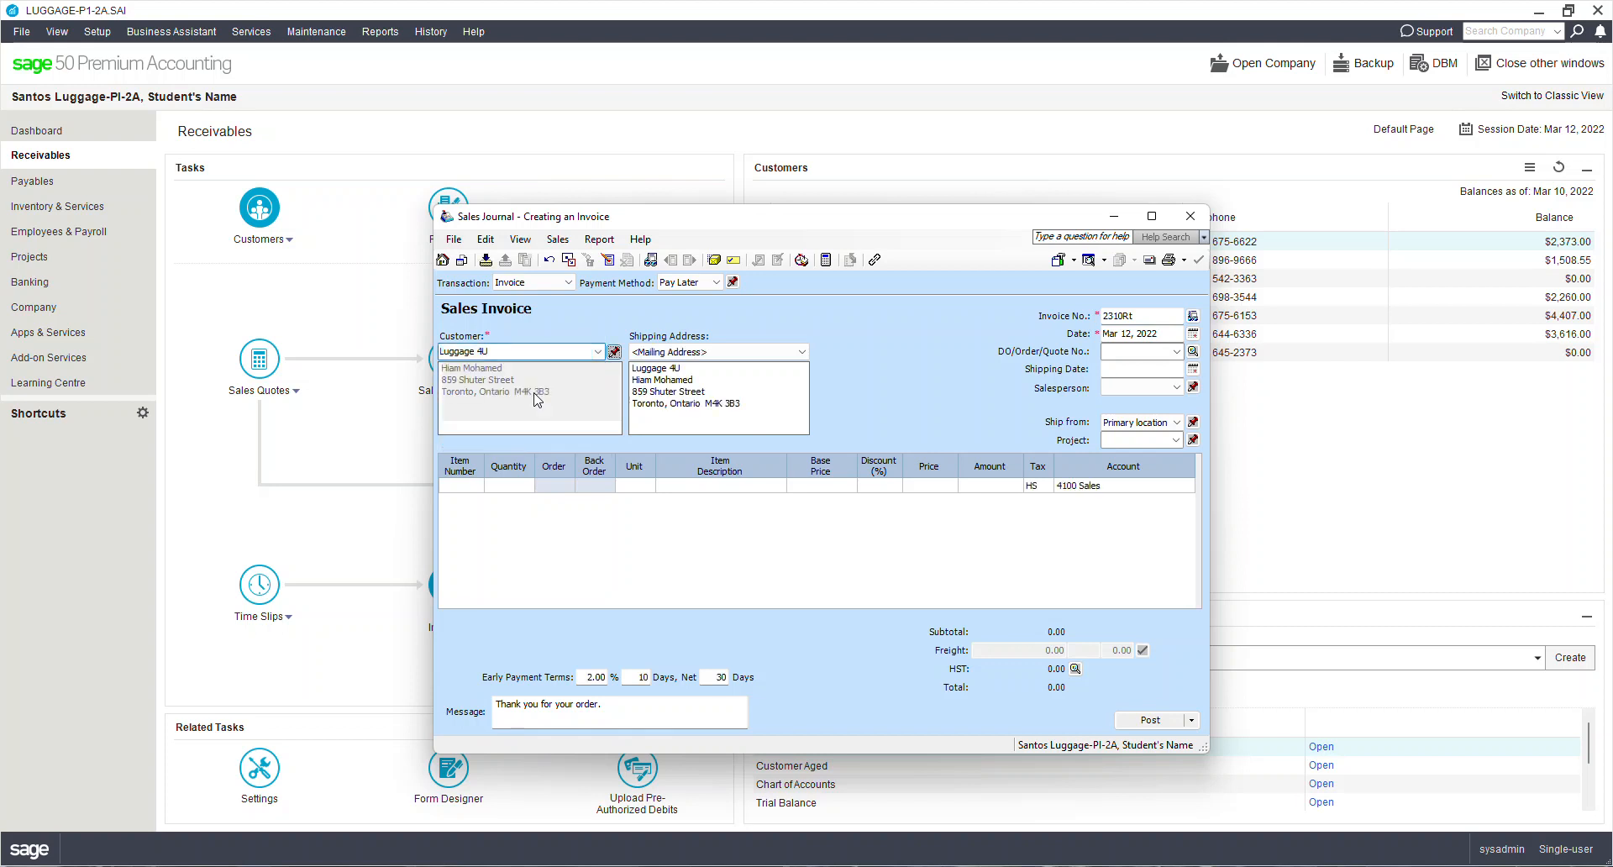
Add a Brief-W return line with quantity -2 and a base price of 115.00
double_click(470, 488)
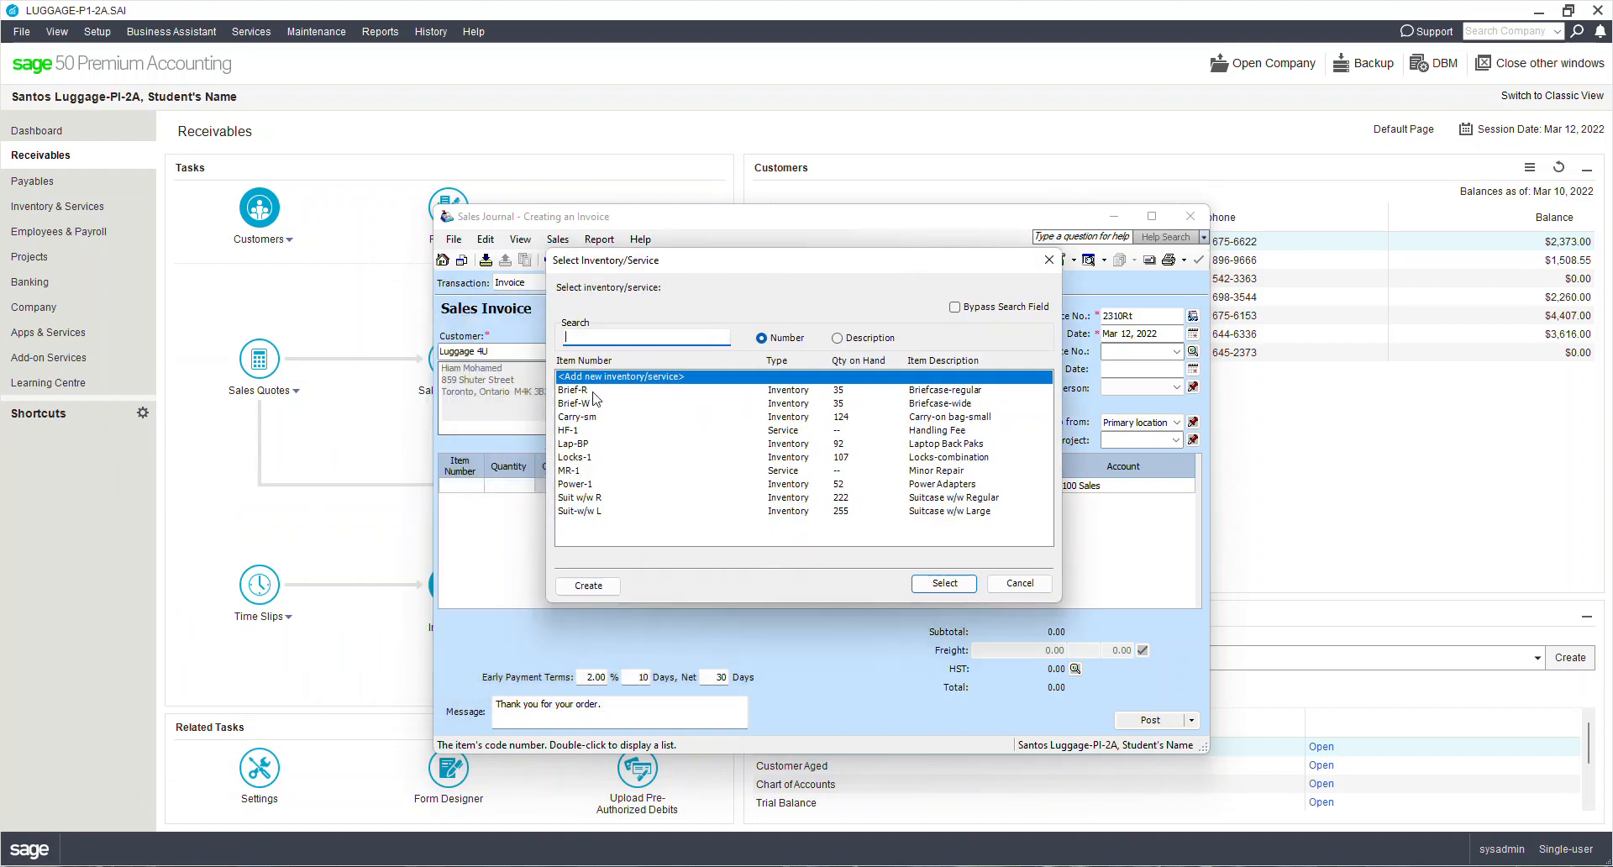
double_click(600, 404)
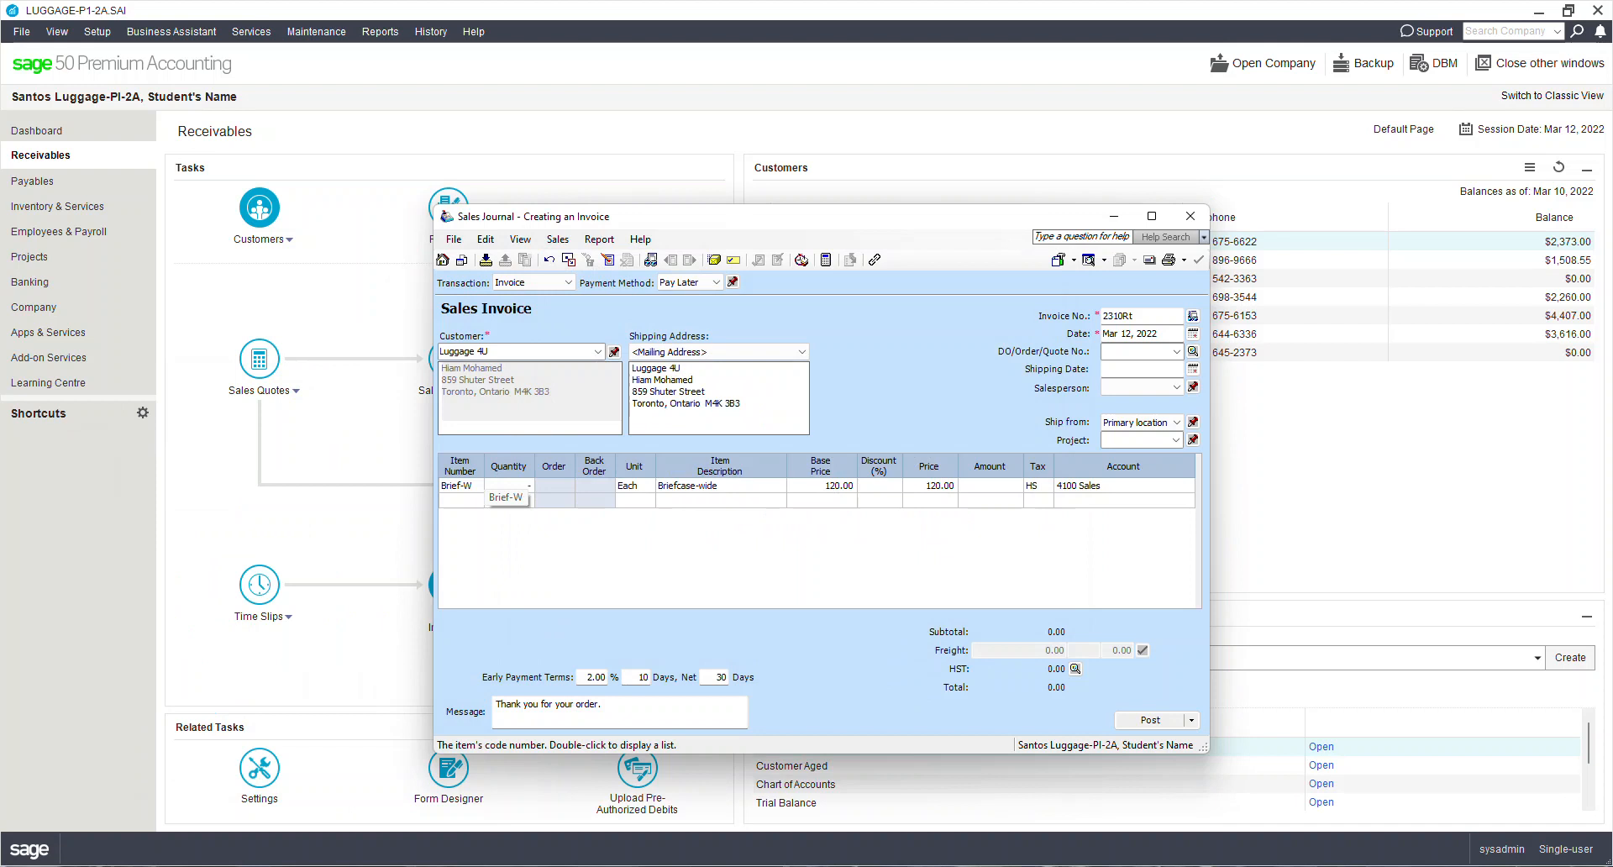
key(Tab)
key(Tab)
key(Tab)
text(11)
key(Tab)
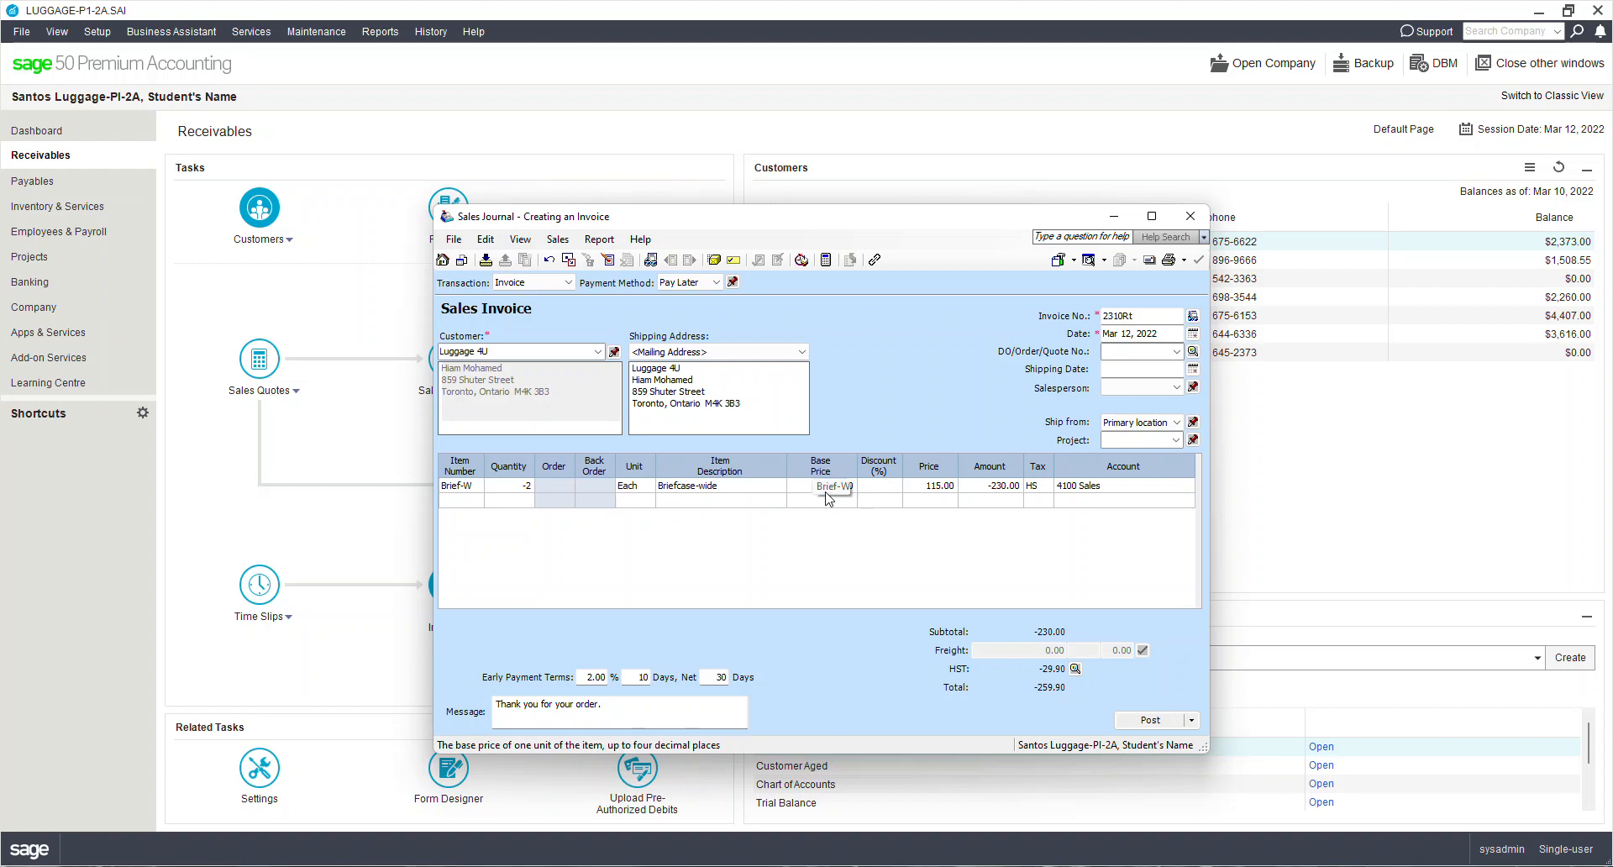
key(Tab)
key(Tab)
key(Tab)
key(Tab)
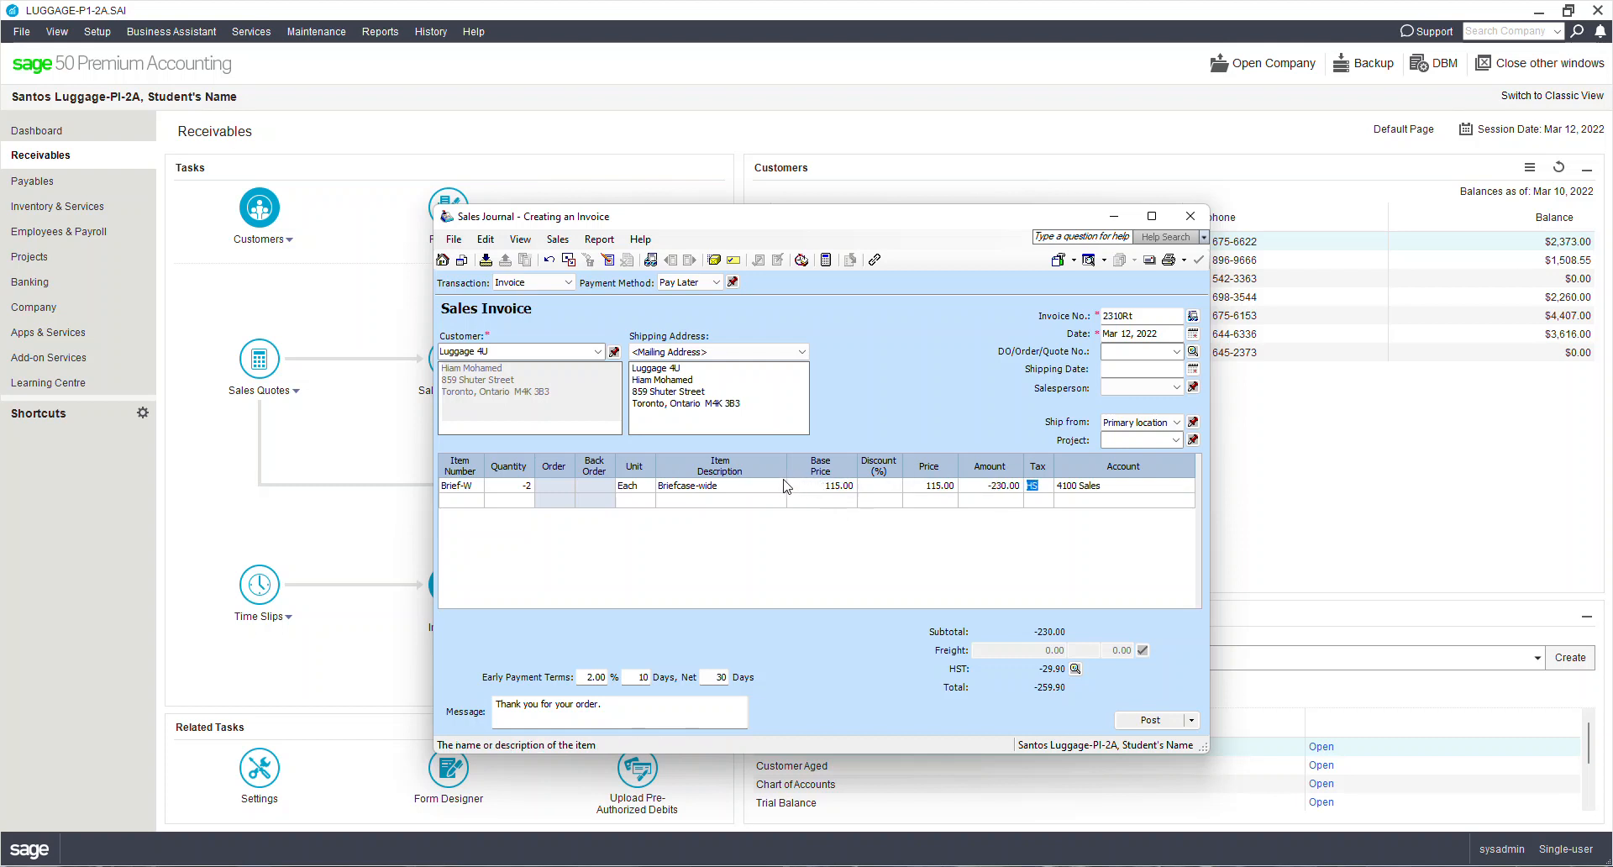
Assign the Brief-W return line to account 4200 Sales- Returns & Allowances
double_click(1123, 486)
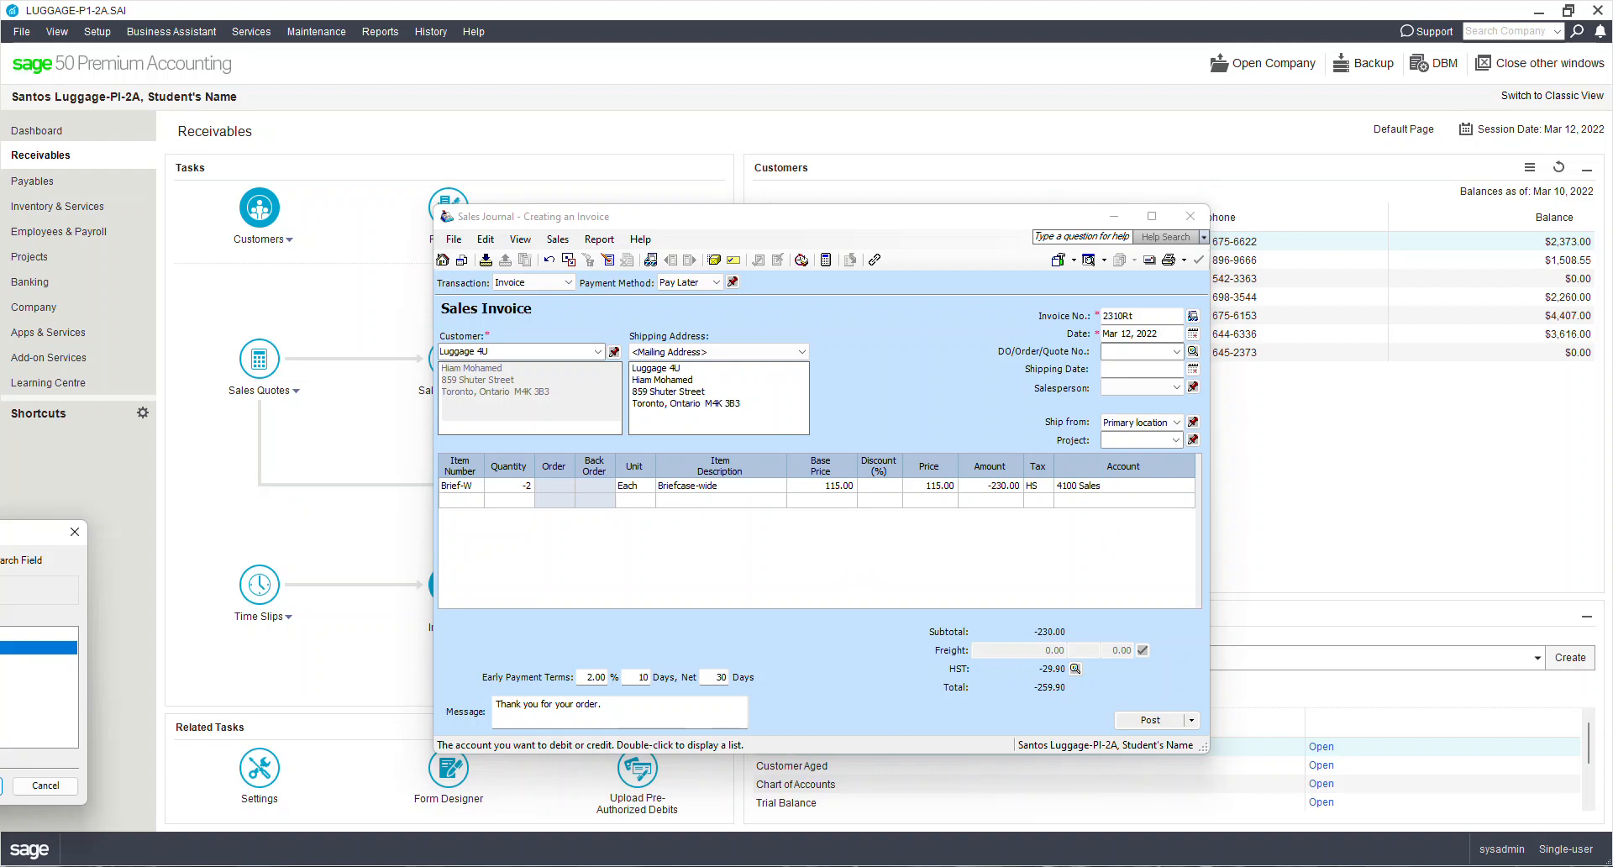
click(719, 513)
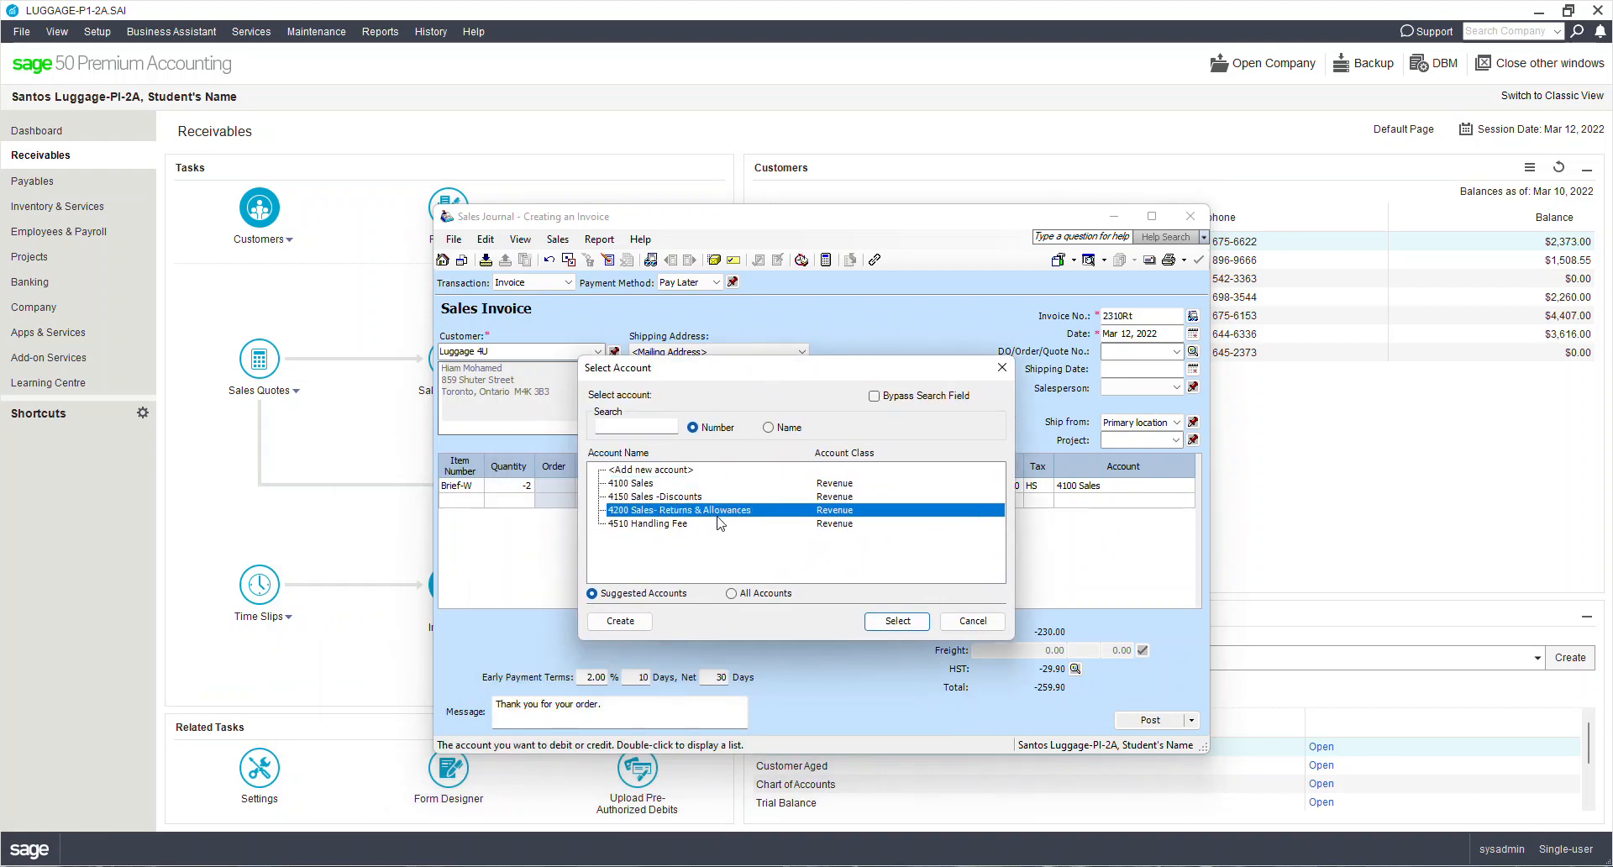
click(898, 621)
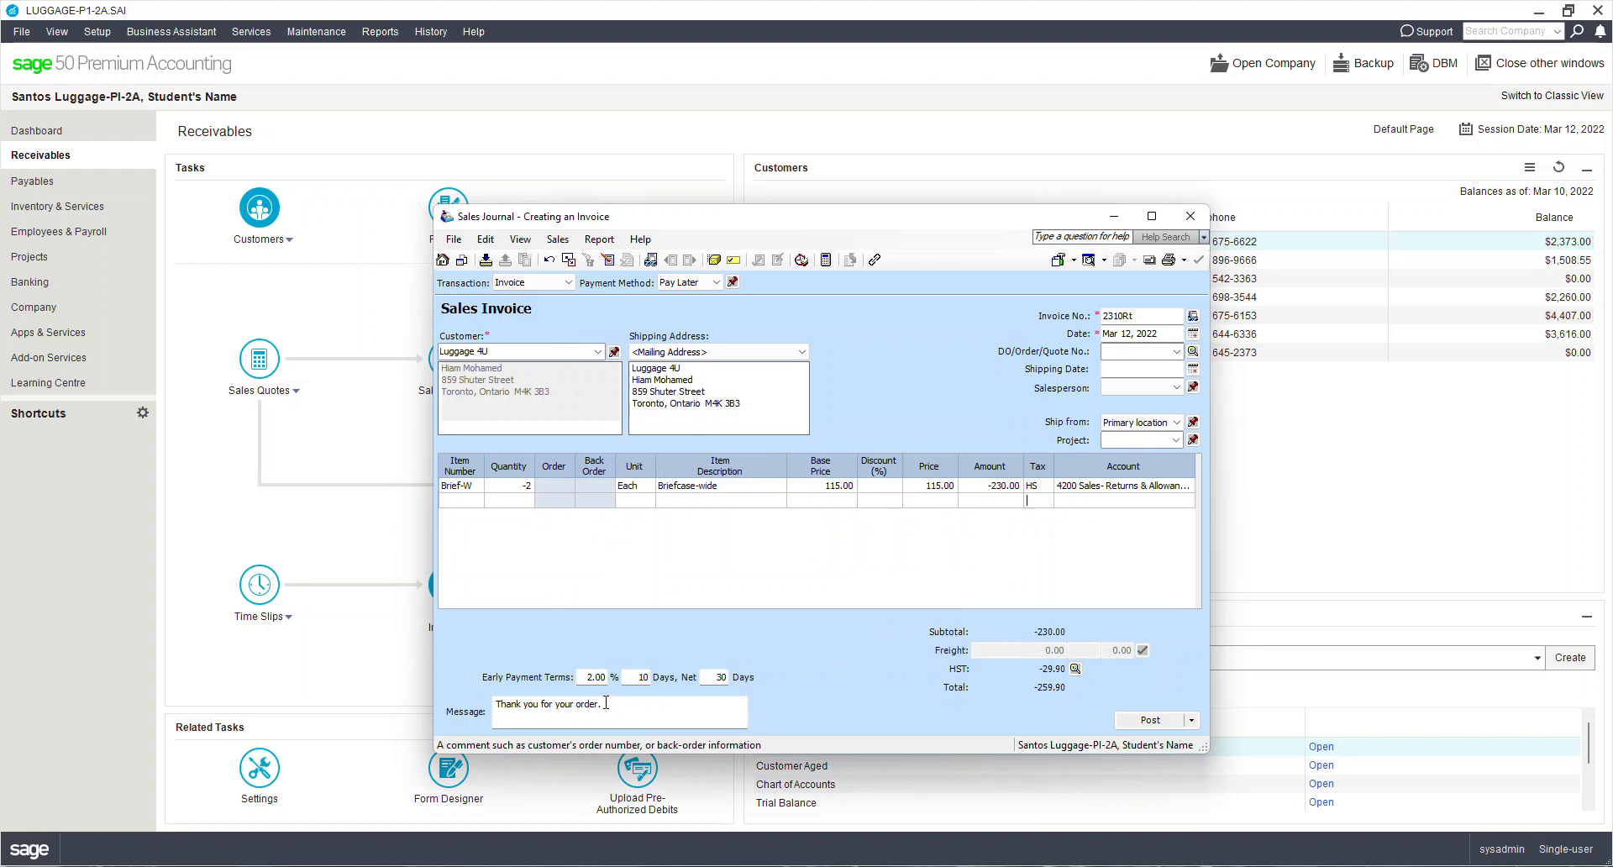
Set the return invoice's early payment terms to 8 discount days and net 28 days, keeping the 2.00% discount
click(594, 680)
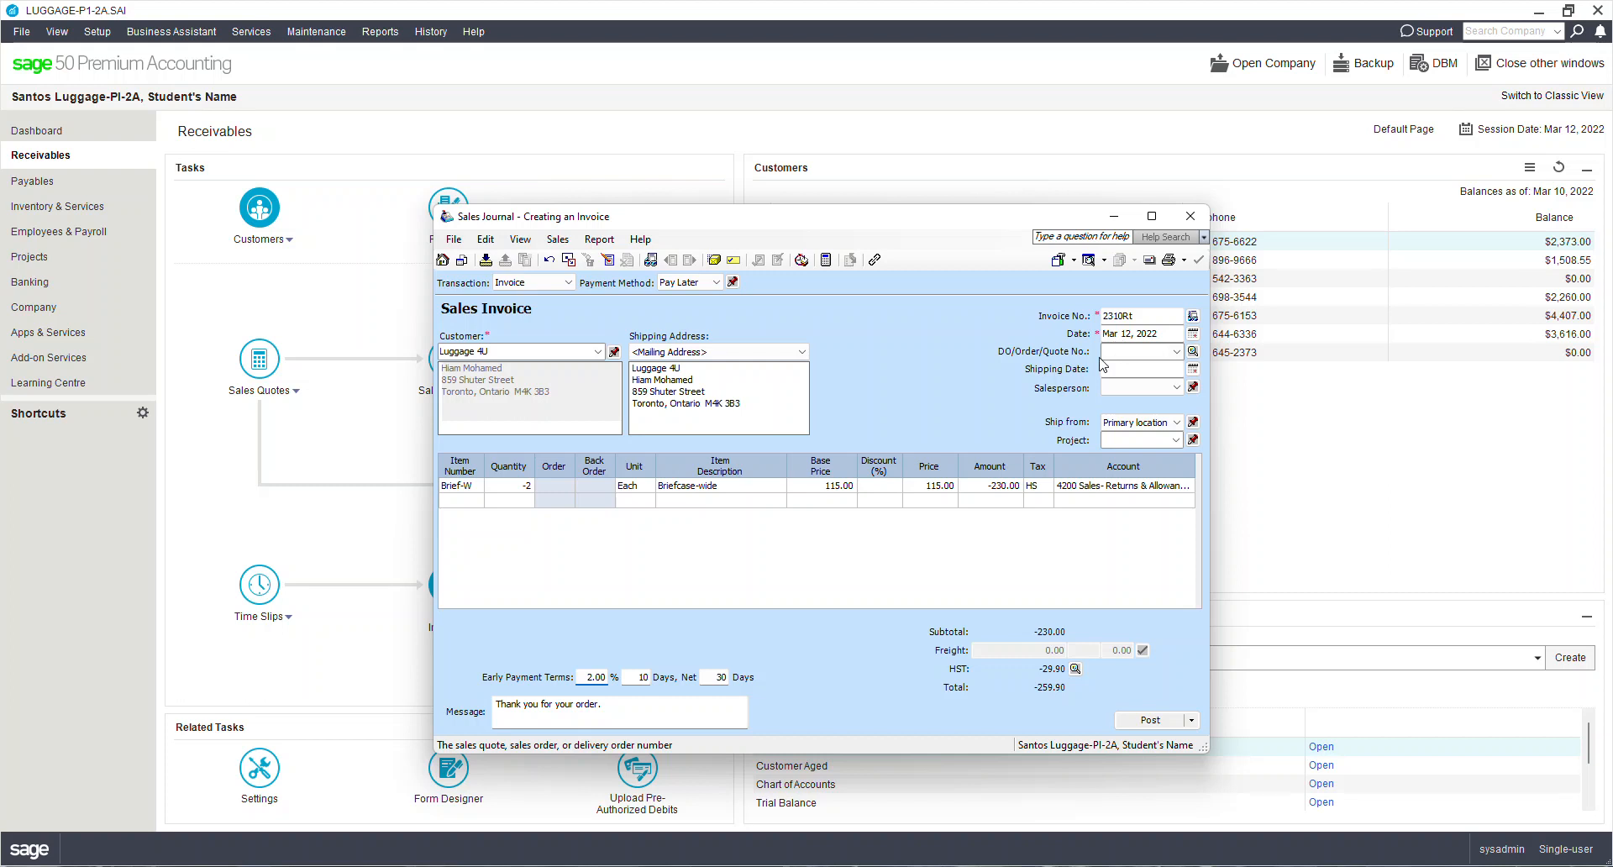
key(Tab)
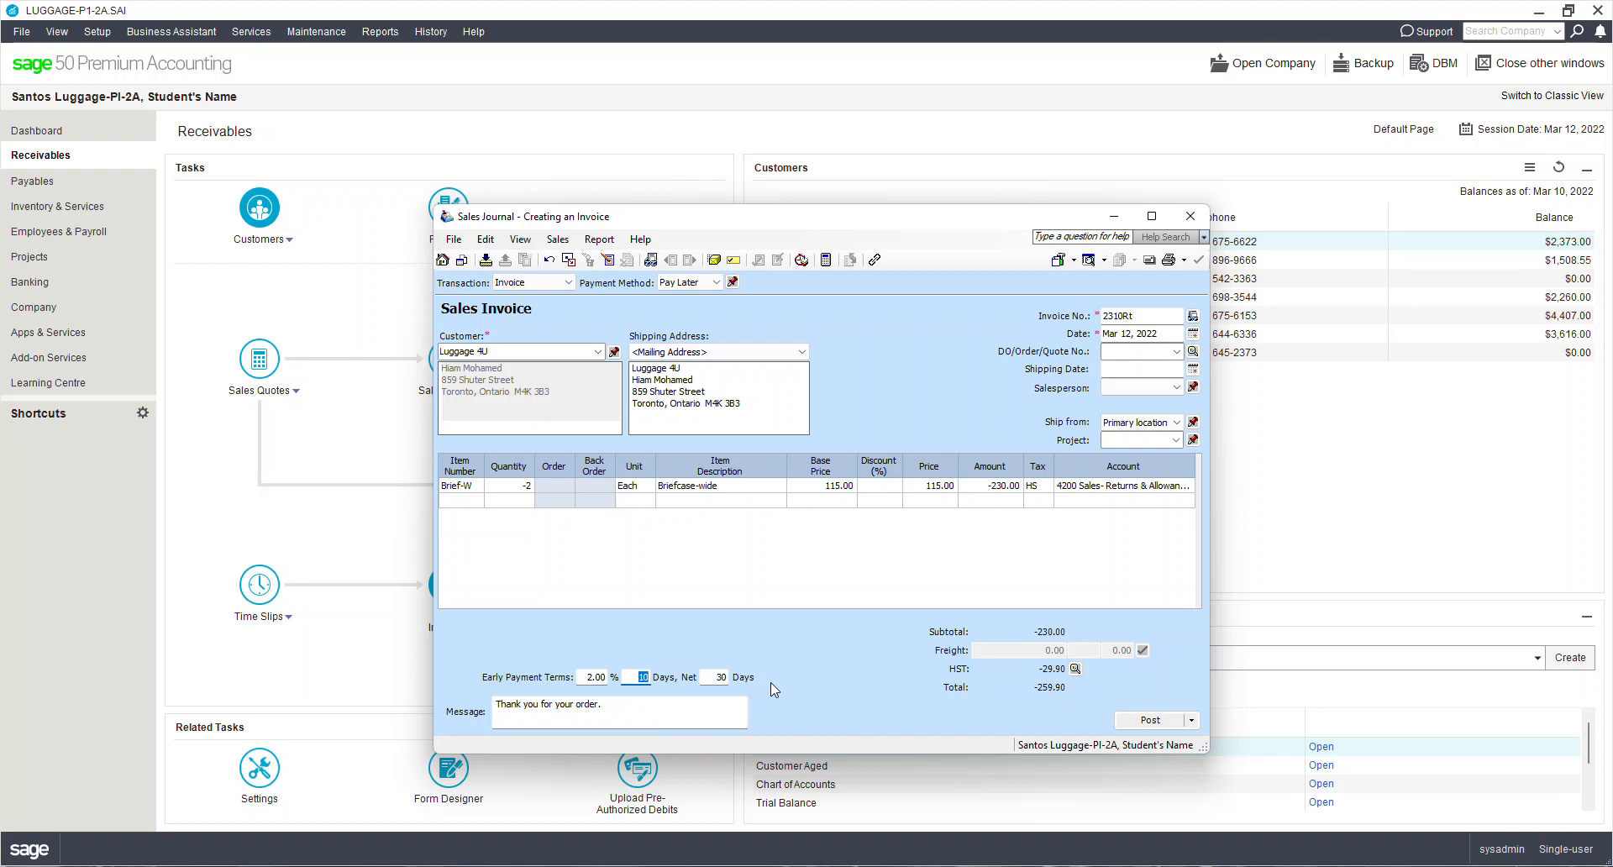
text(8)
key(Tab)
text(28)
key(Tab)
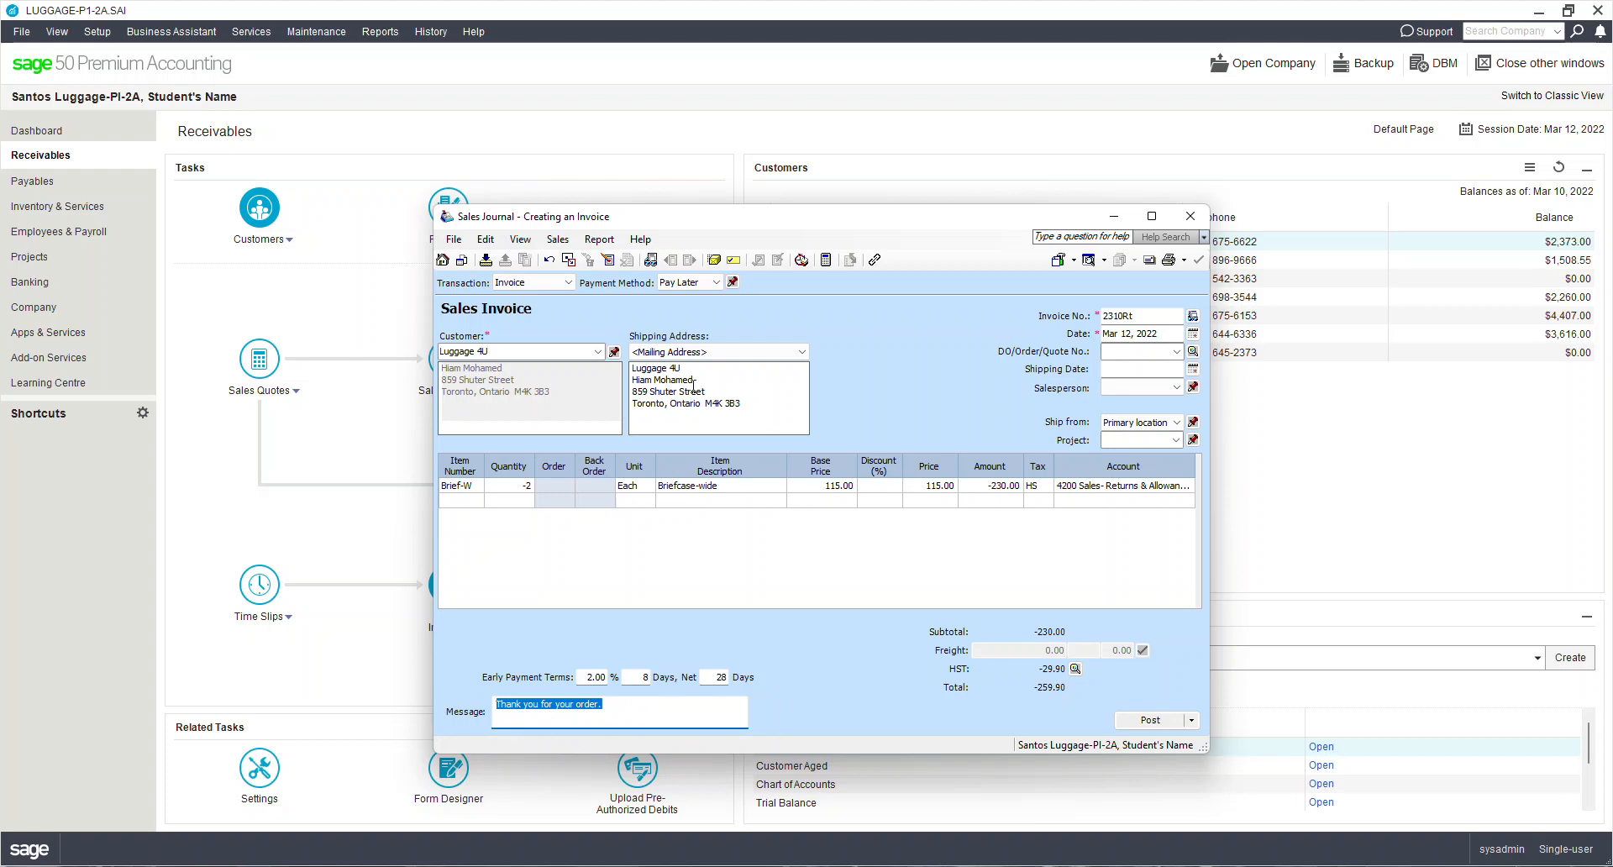
Review the Sales Journal entry for the Brief-W return and close the report
click(600, 242)
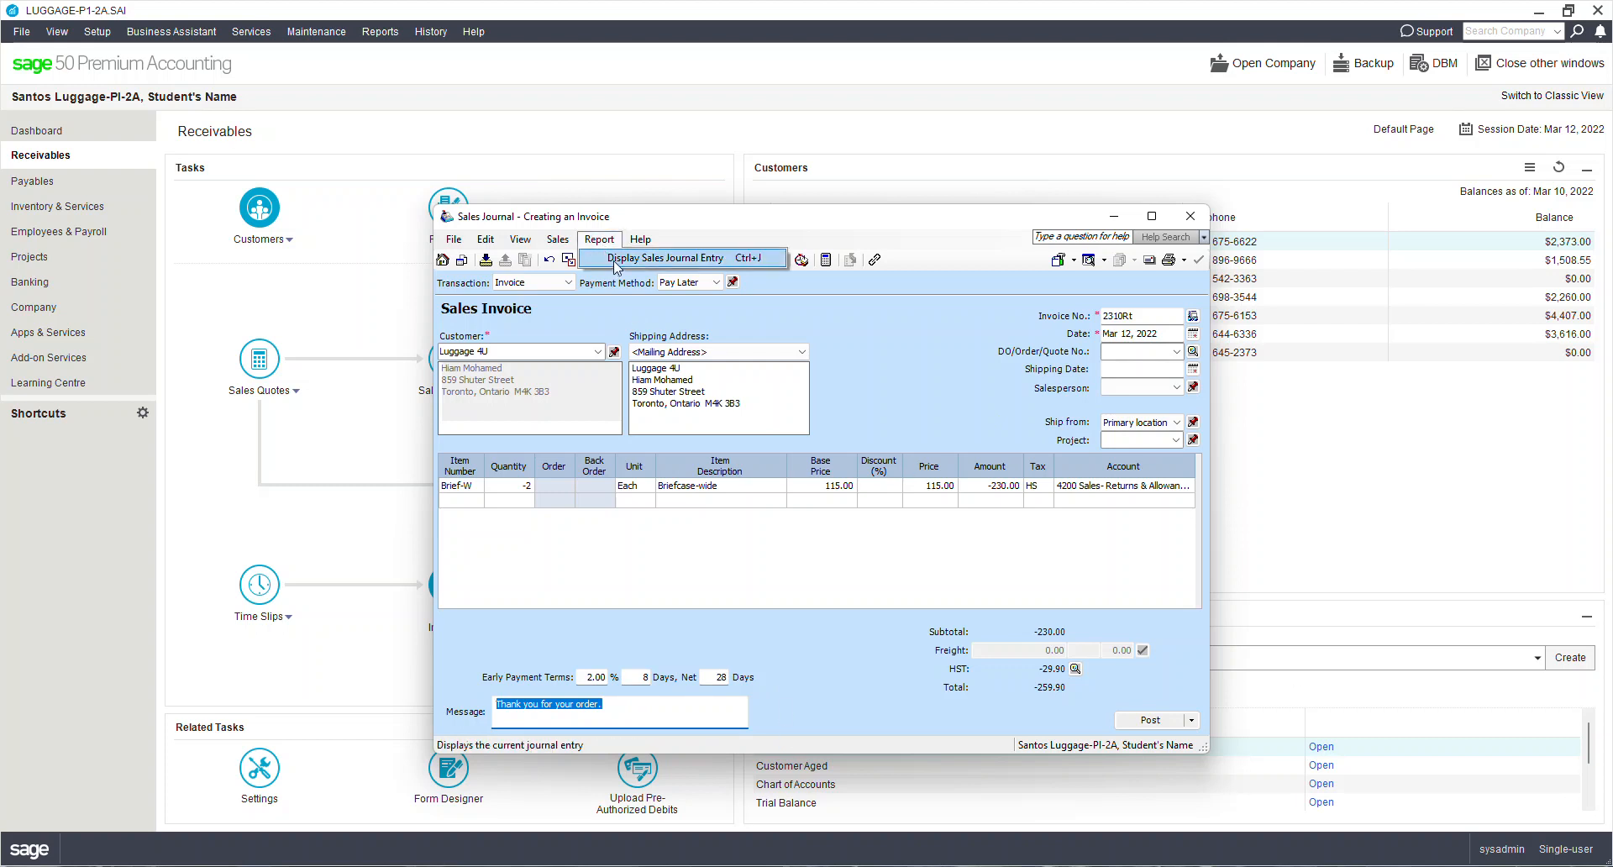
click(616, 260)
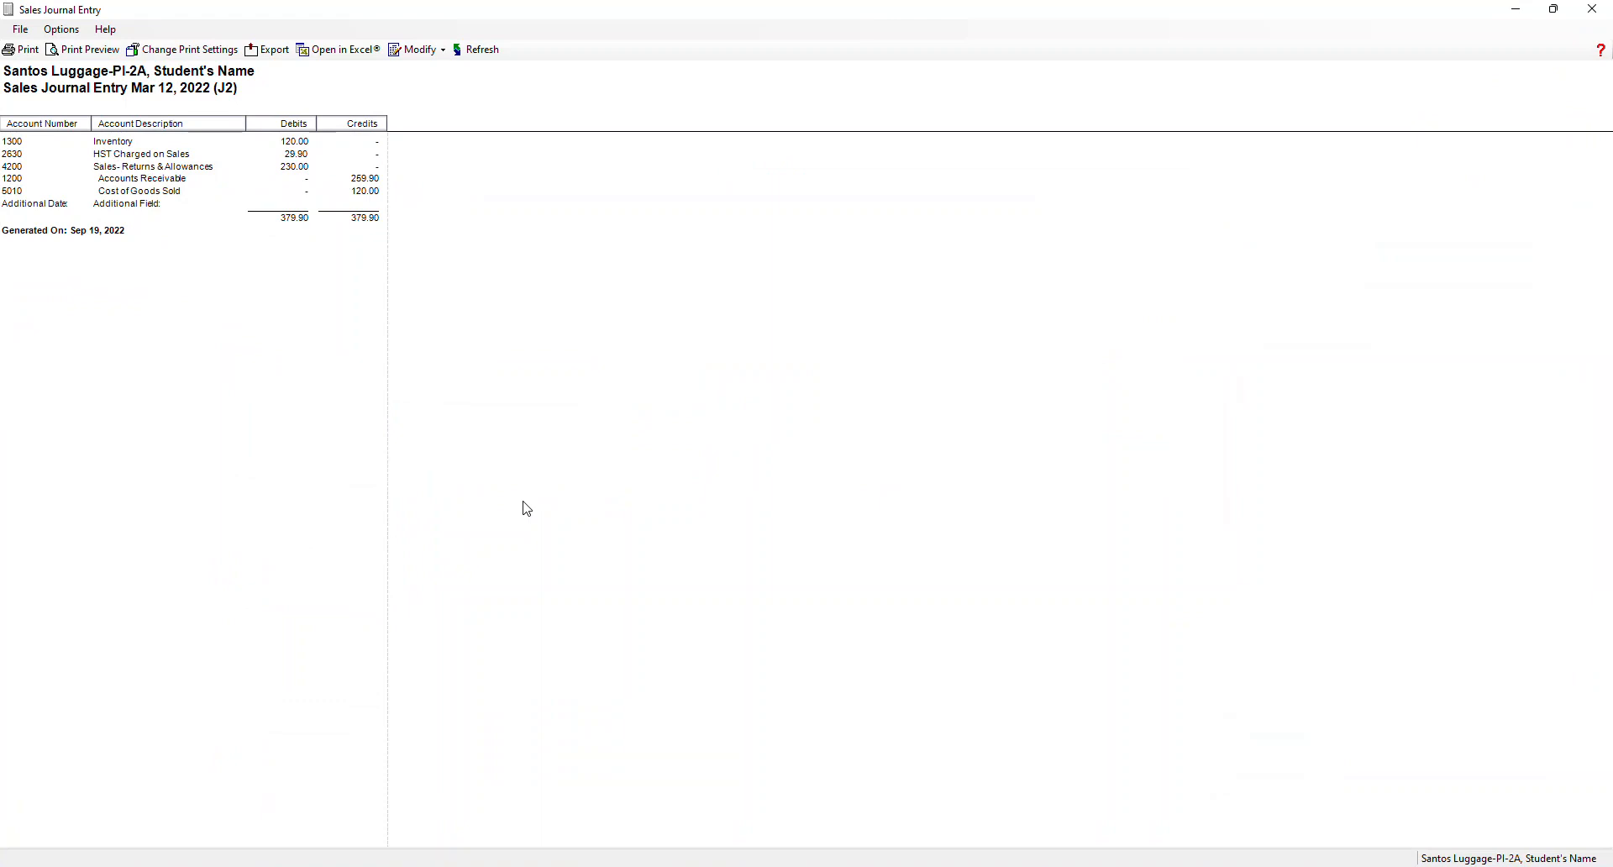
click(1600, 9)
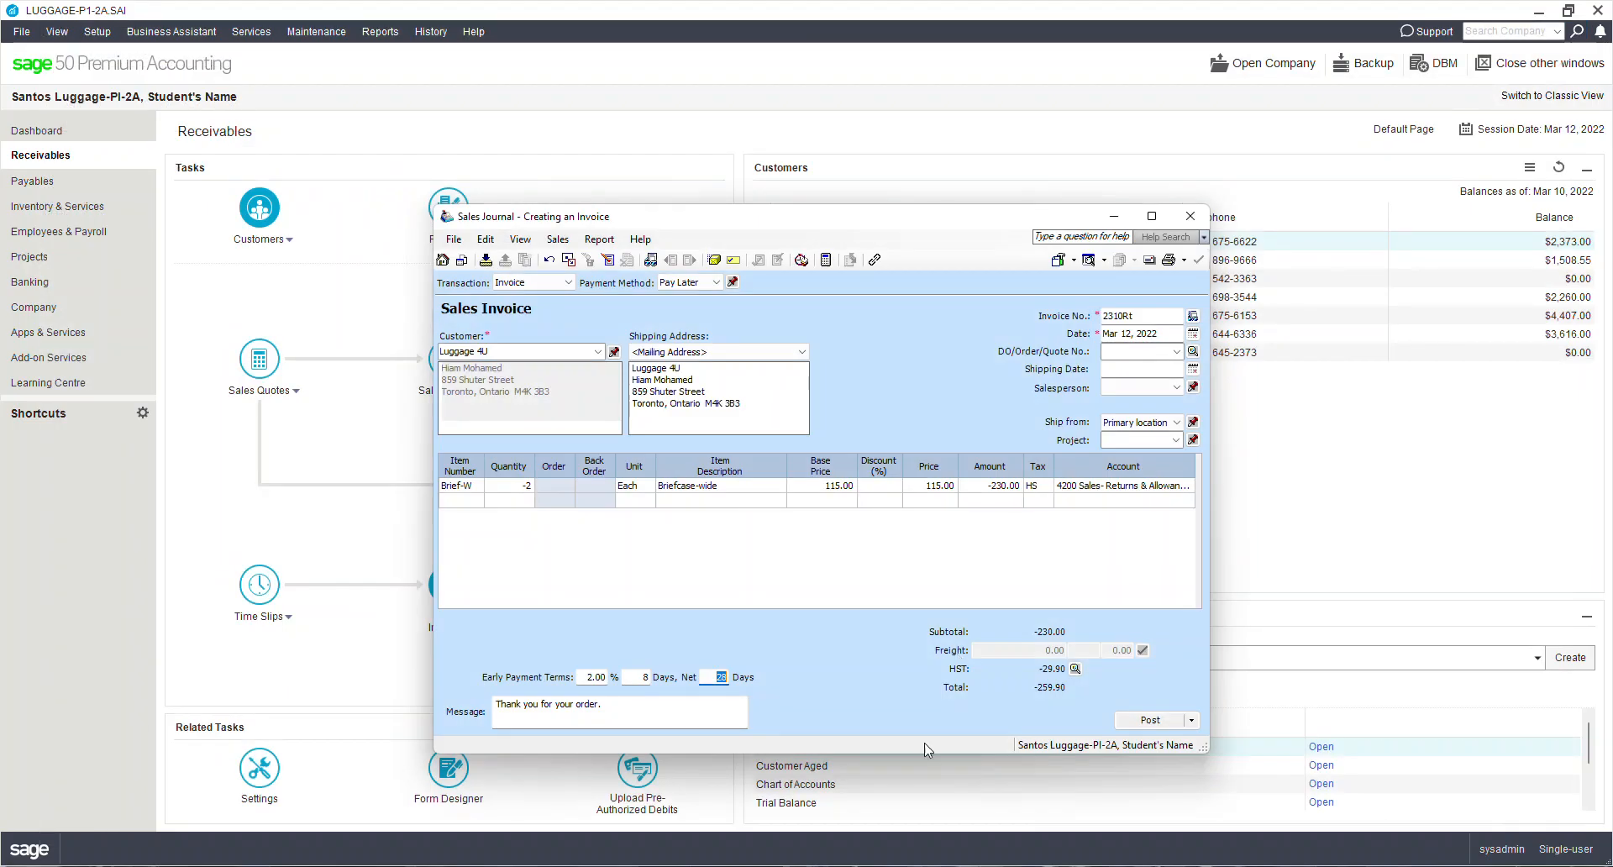
Post the Luggage 4U return invoice, acknowledge the confirmation and close the Sales Journal
click(1151, 721)
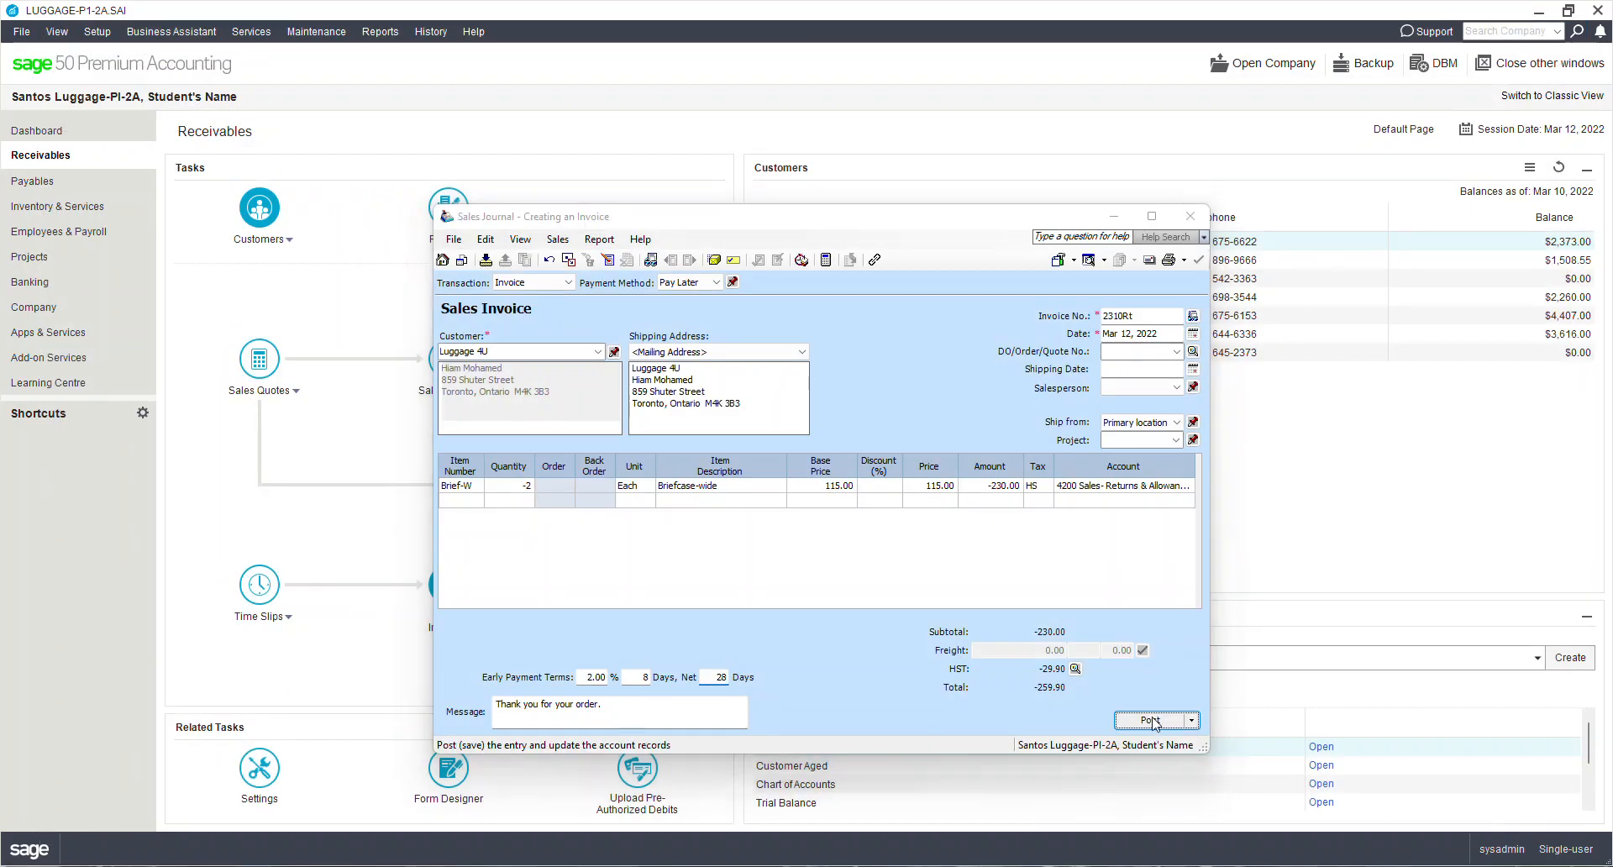
click(965, 535)
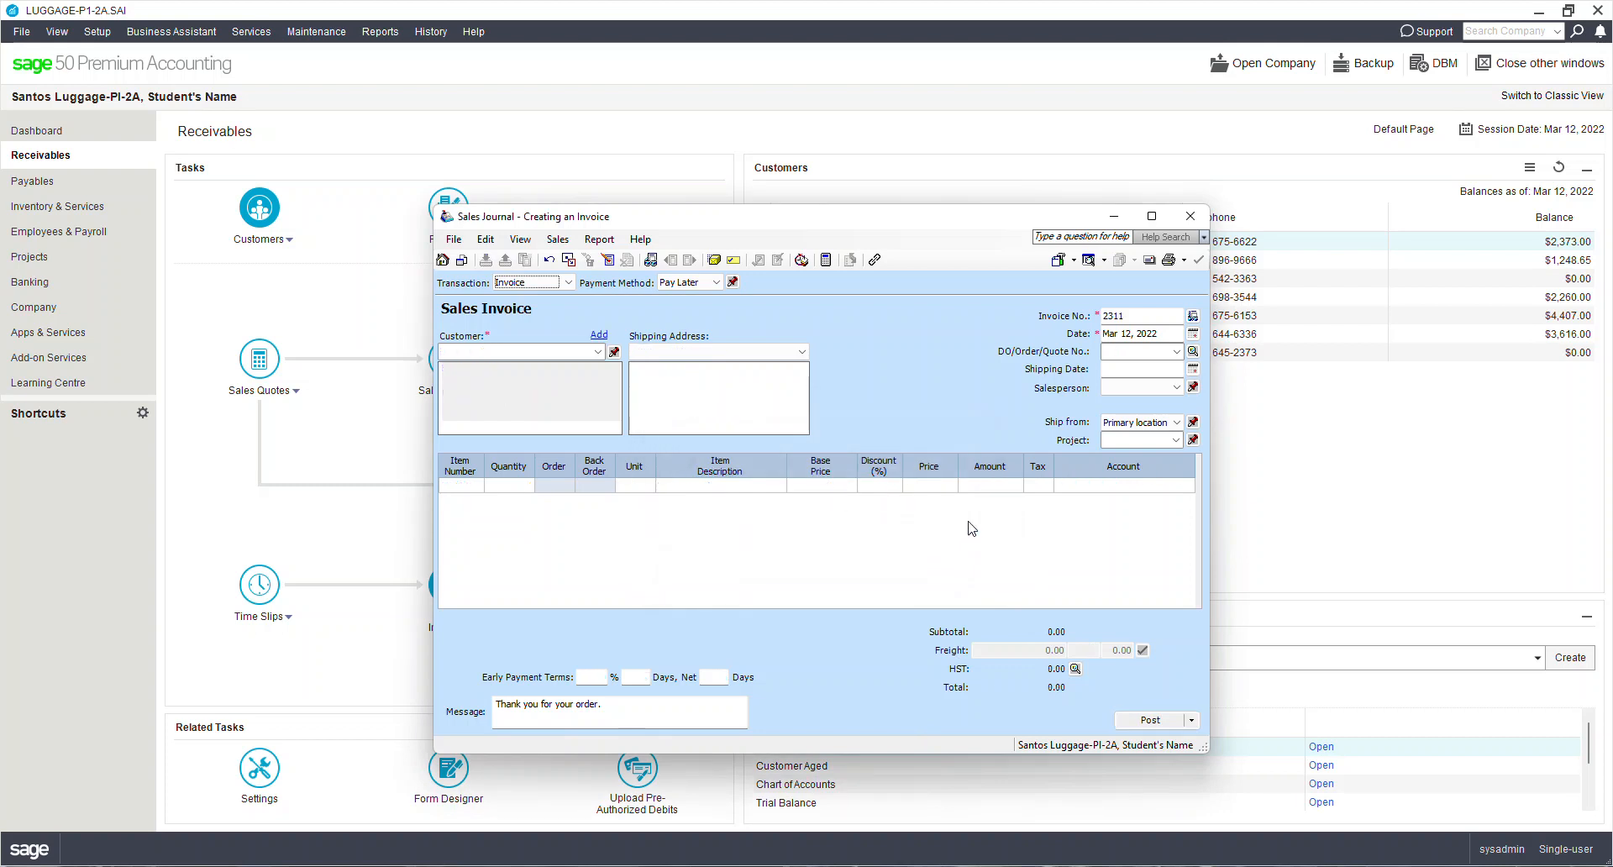
click(1191, 216)
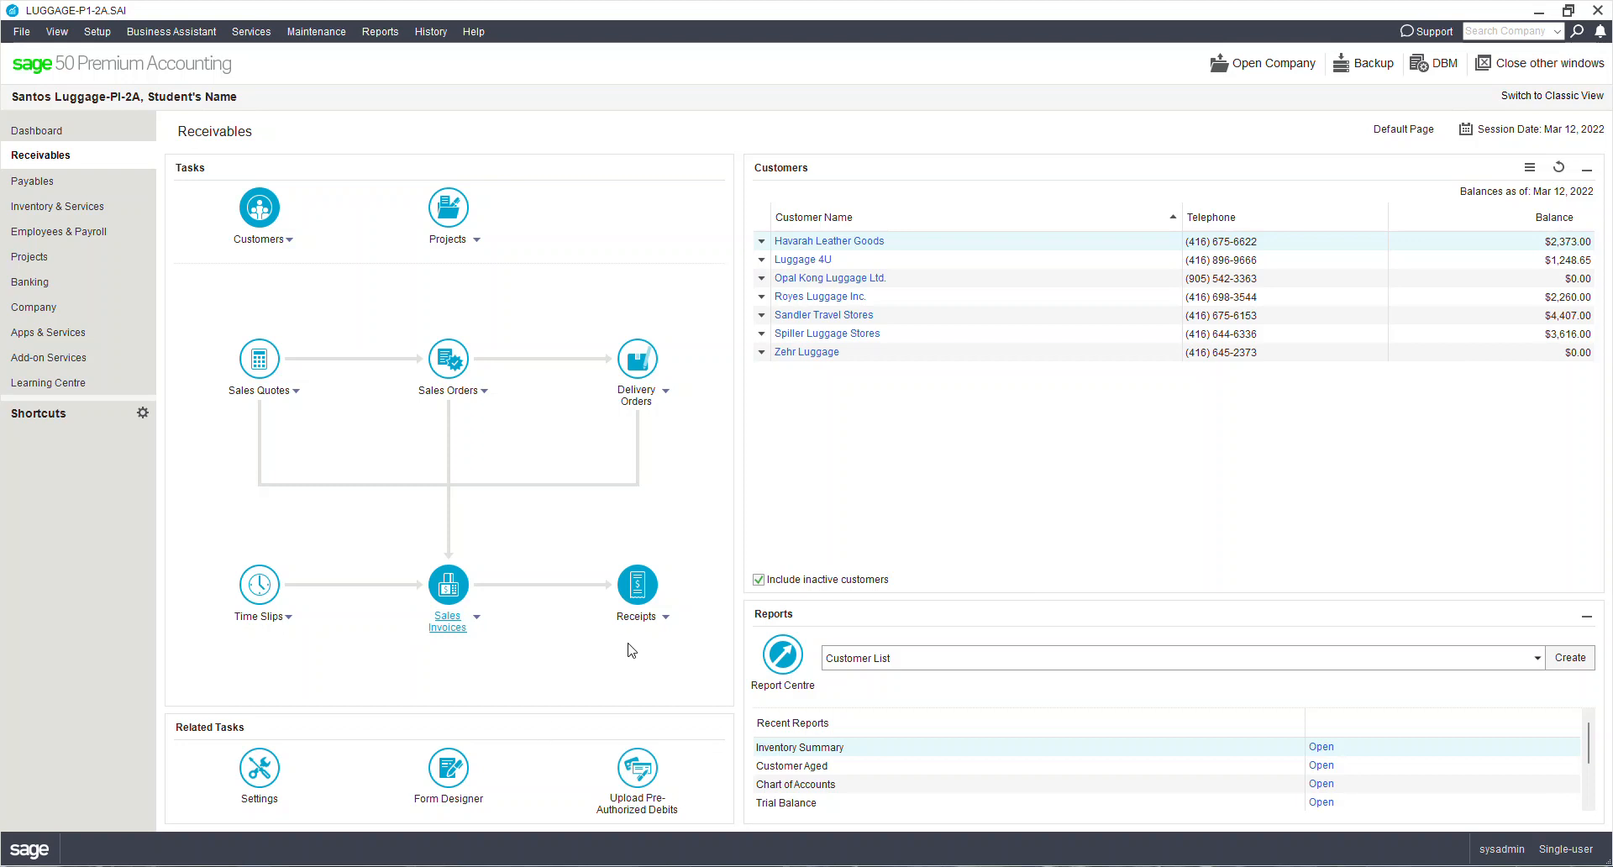
click(659, 614)
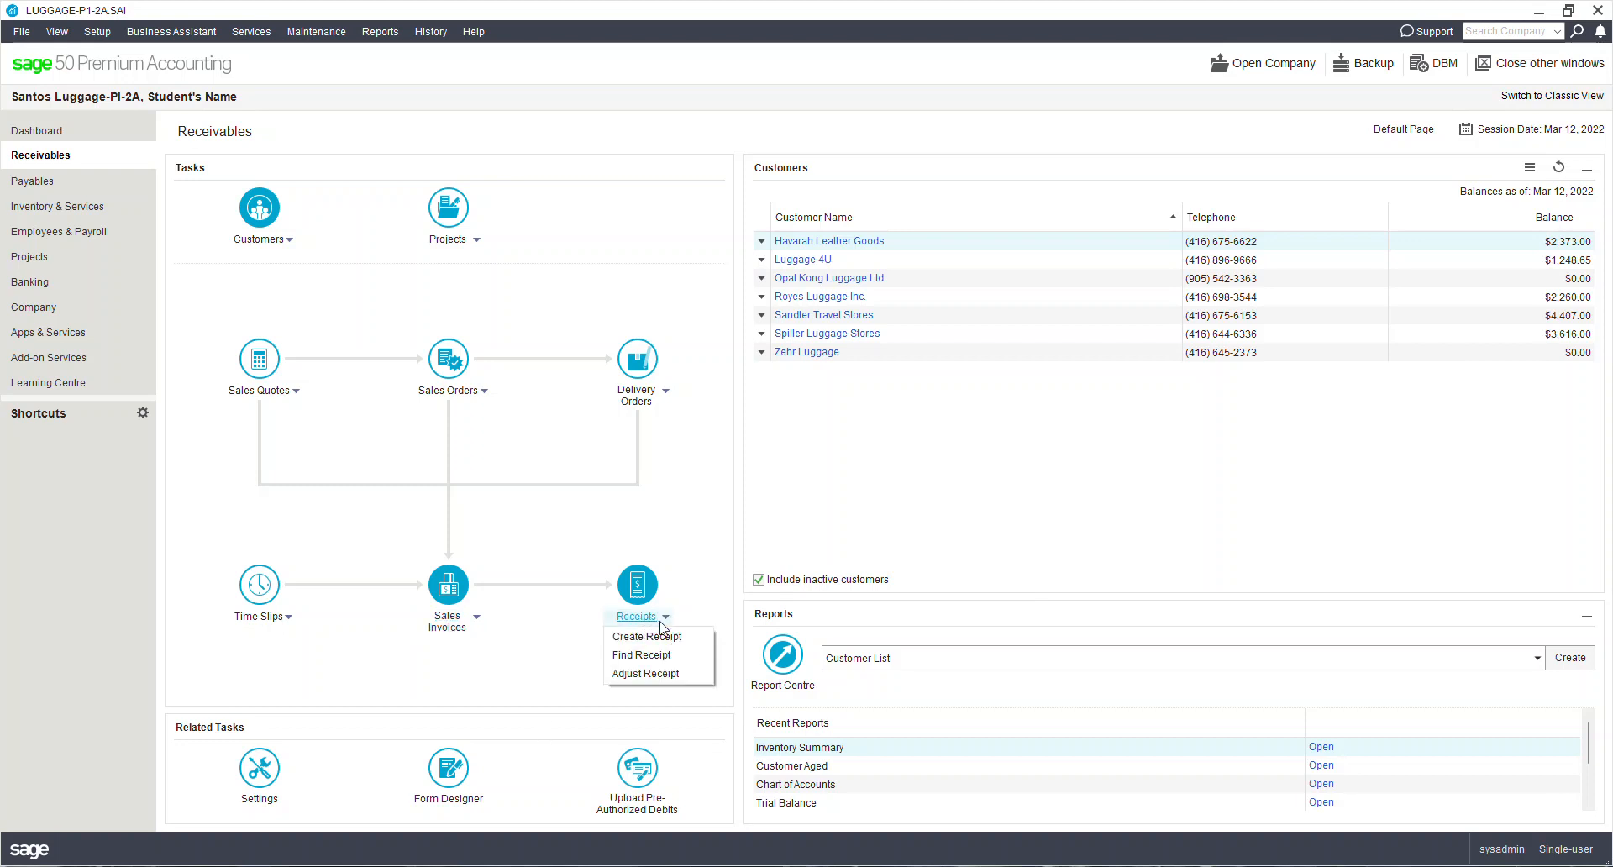
click(666, 641)
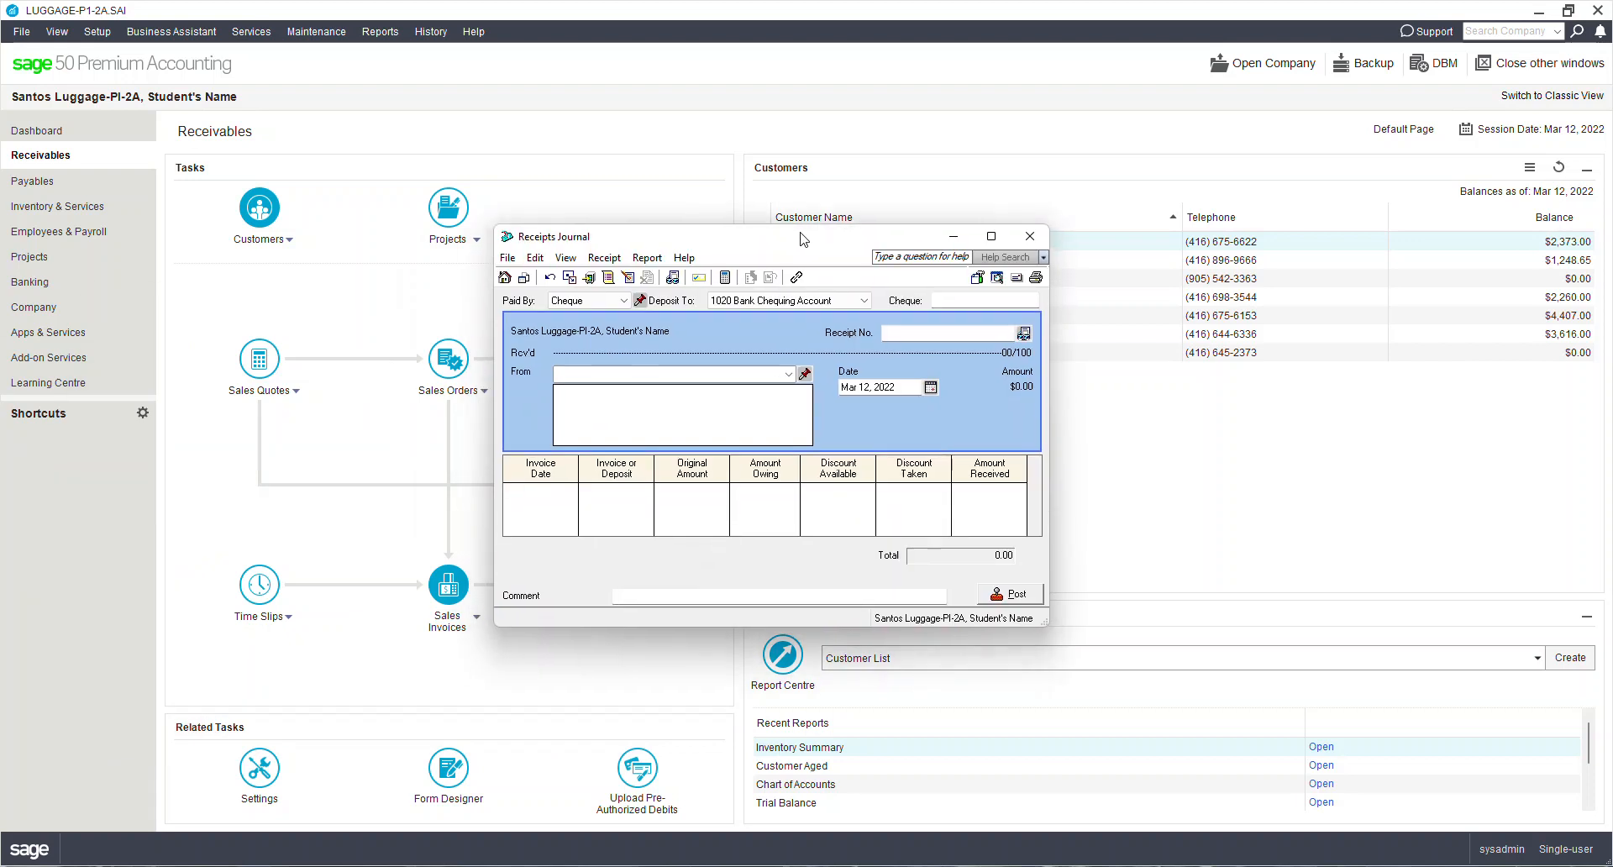
click(1031, 240)
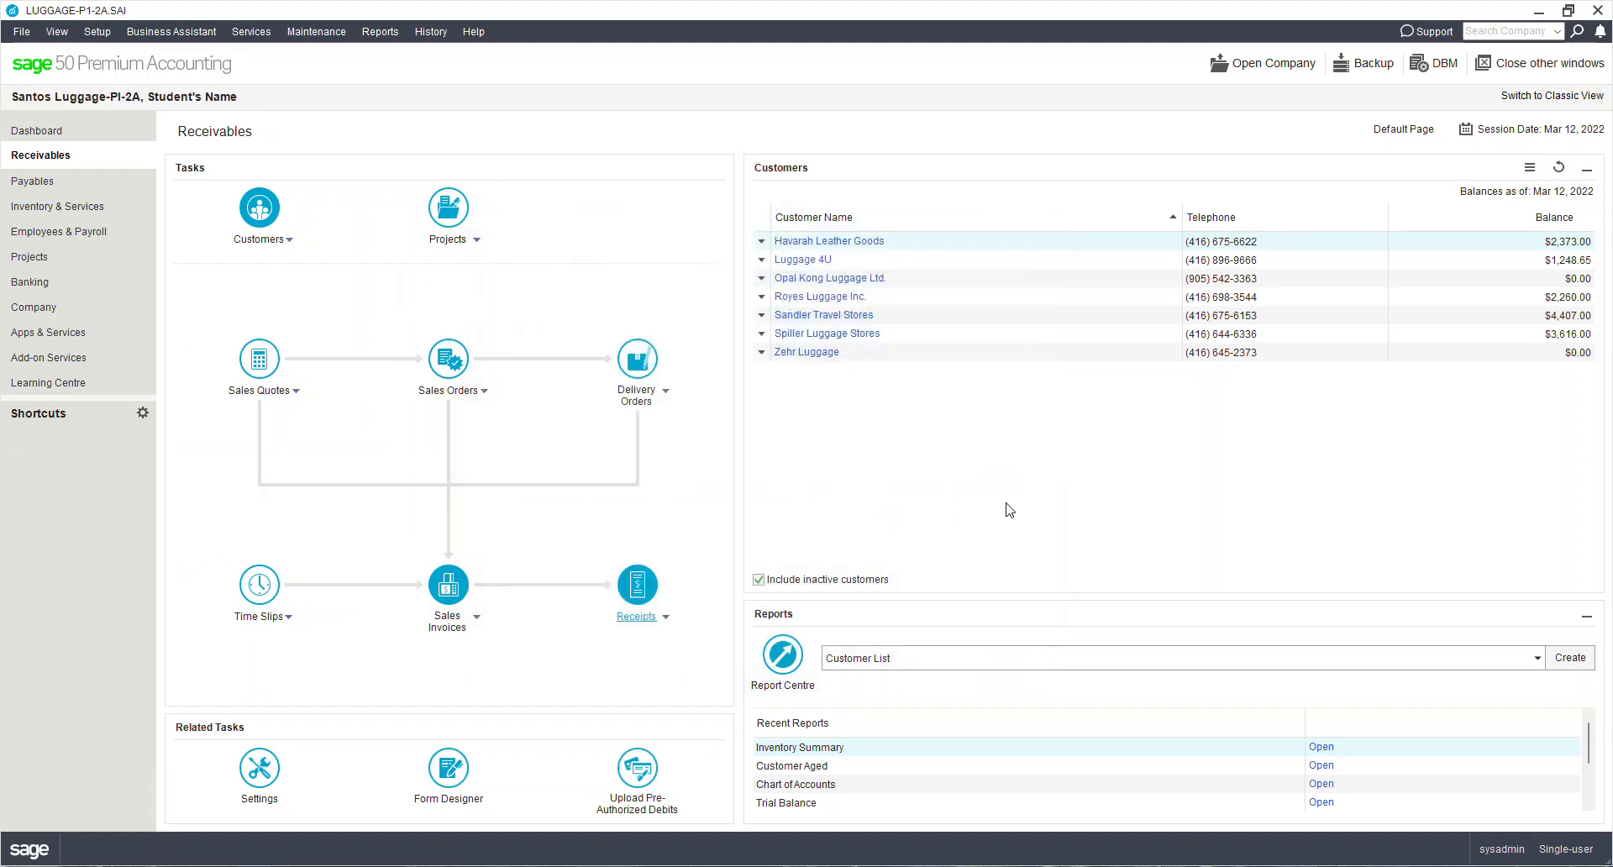
Change the session date to Mar 20, 2022, accepting the date warning
click(1579, 133)
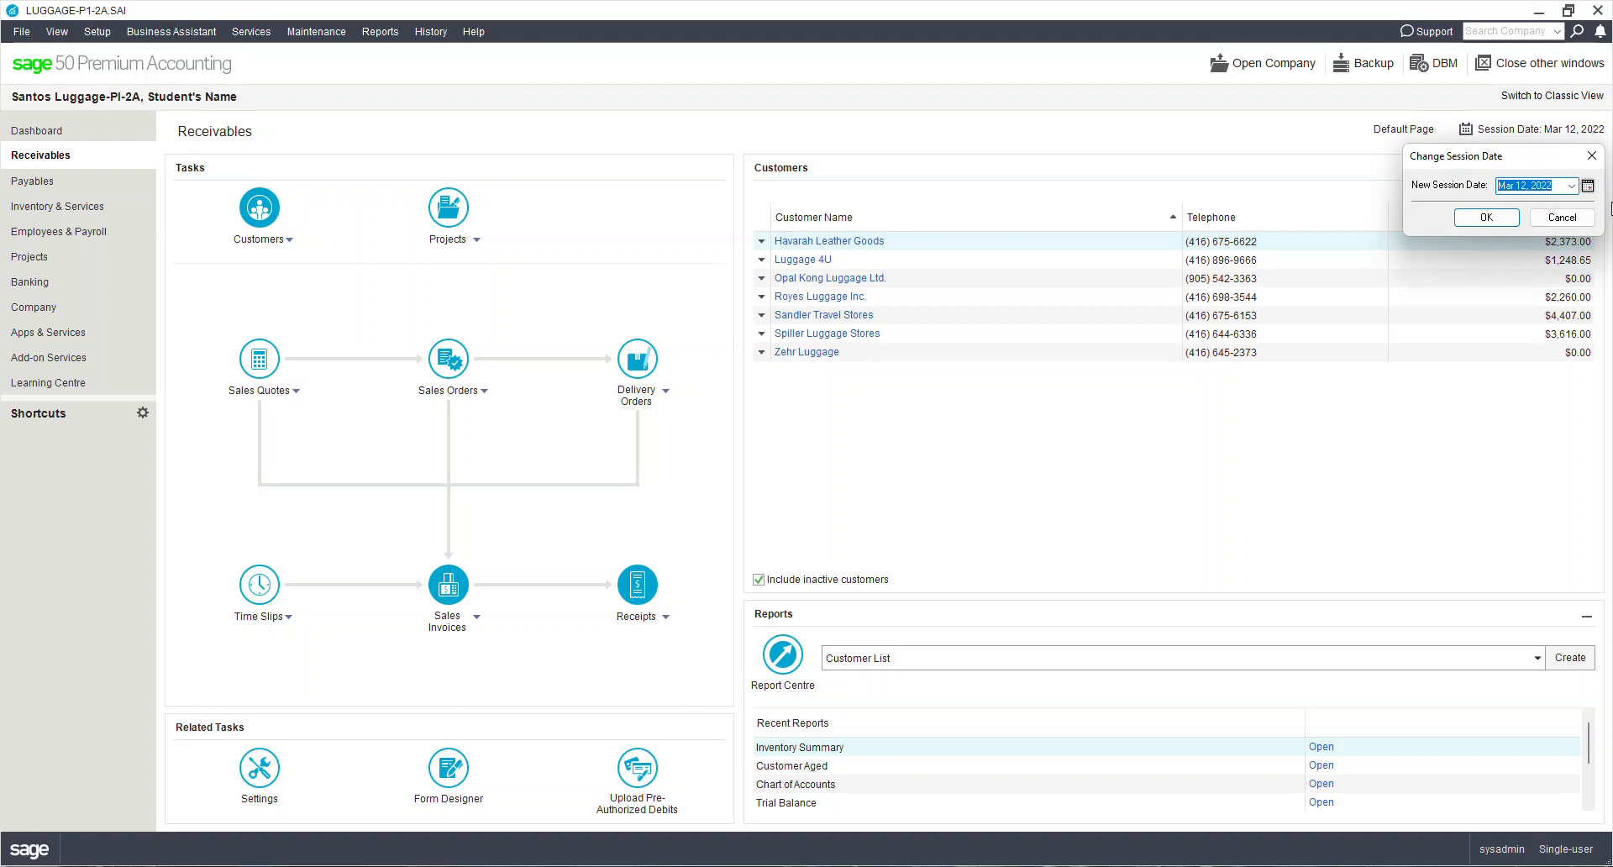
click(1588, 186)
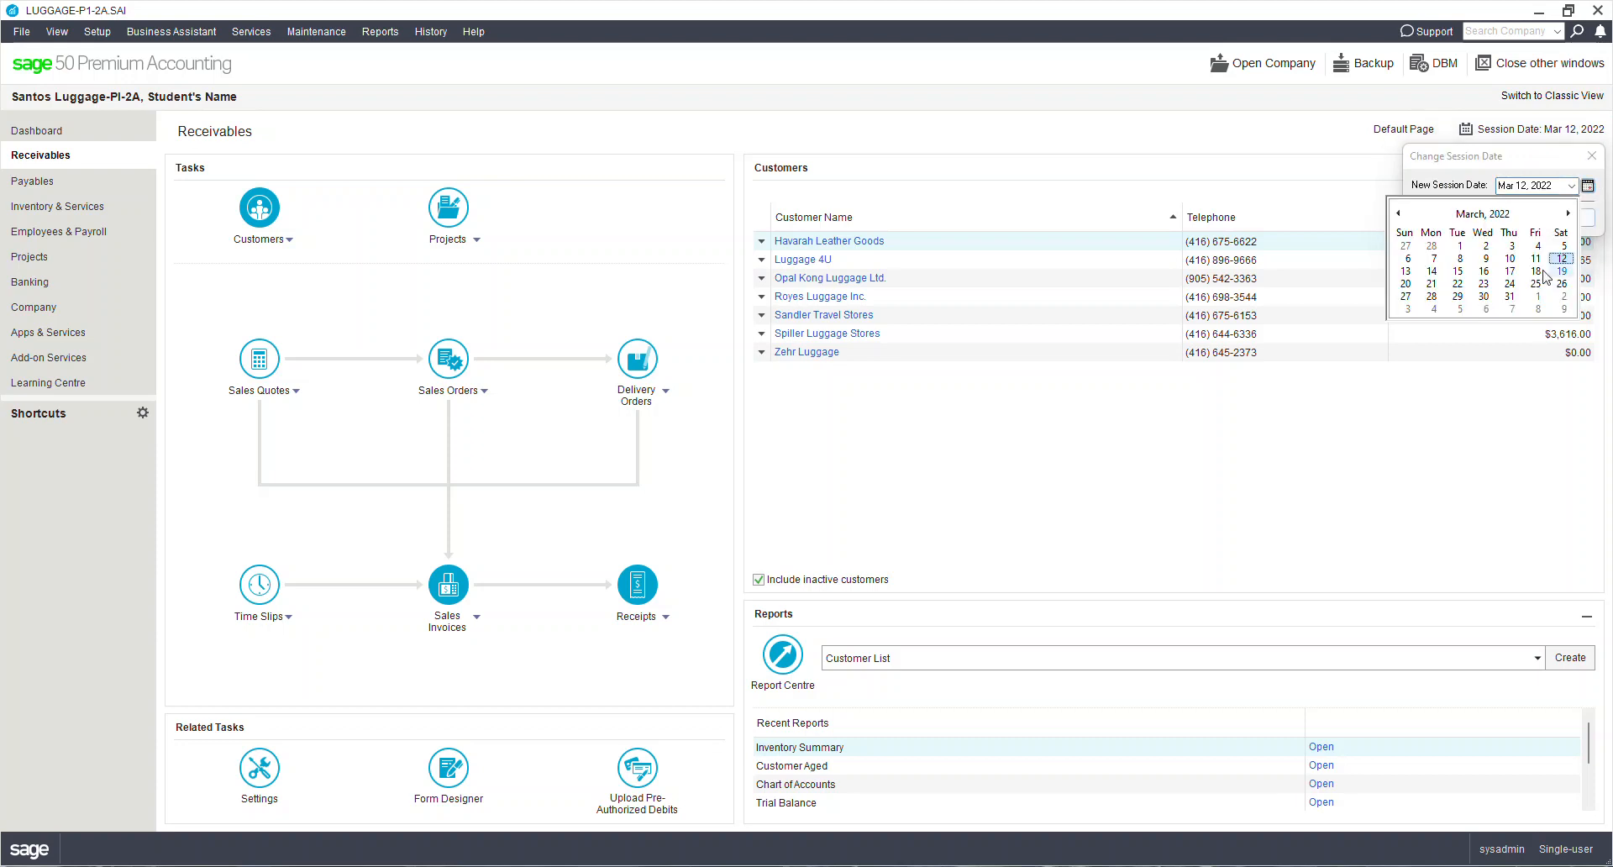
click(1405, 284)
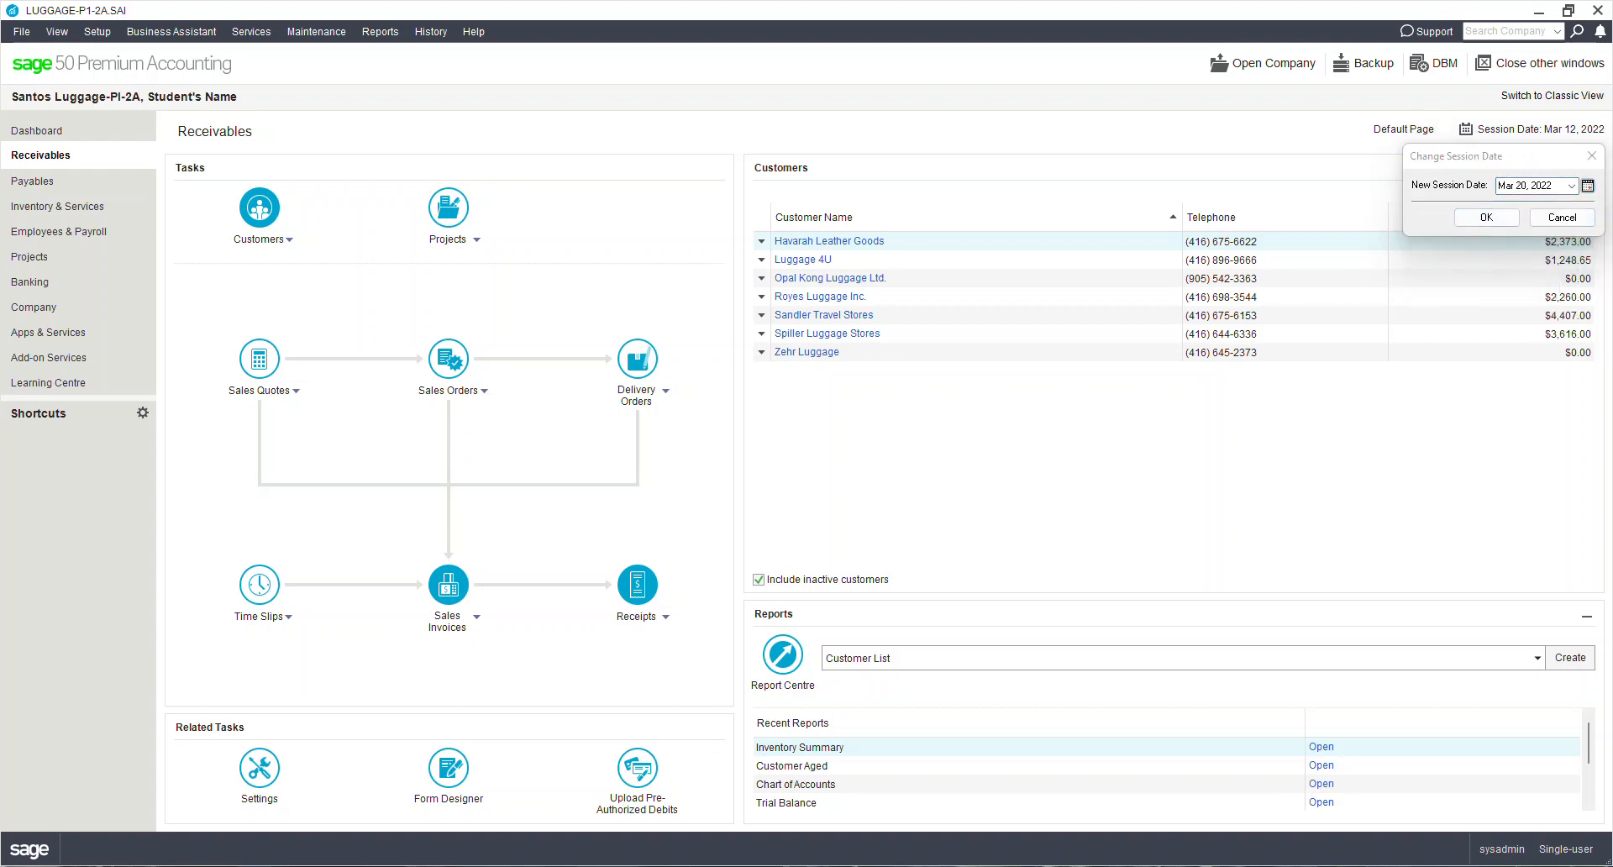
key(Return)
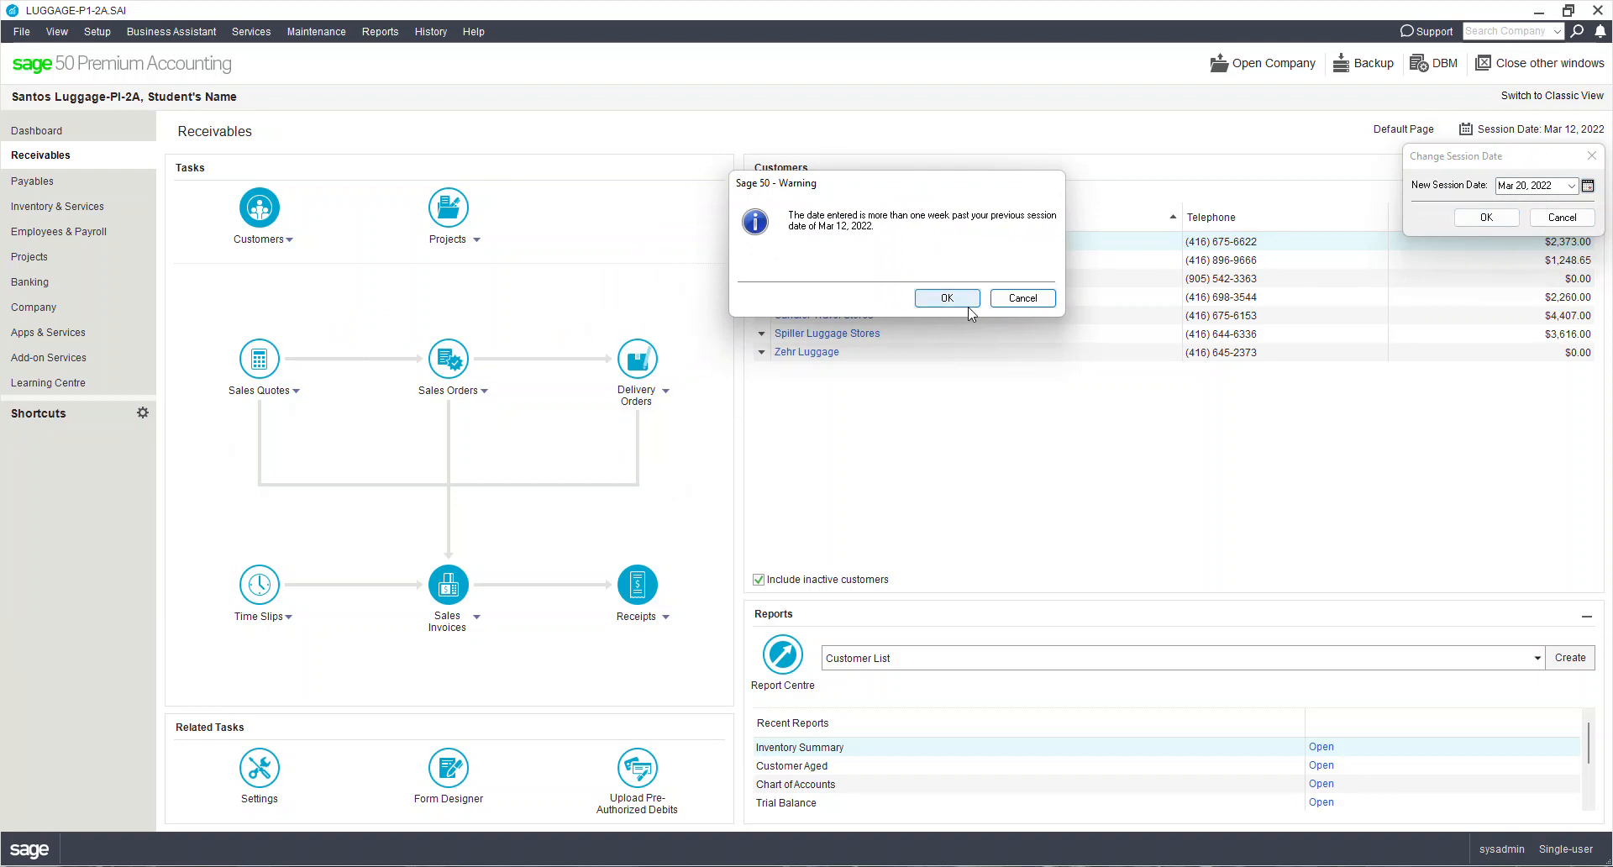
click(942, 299)
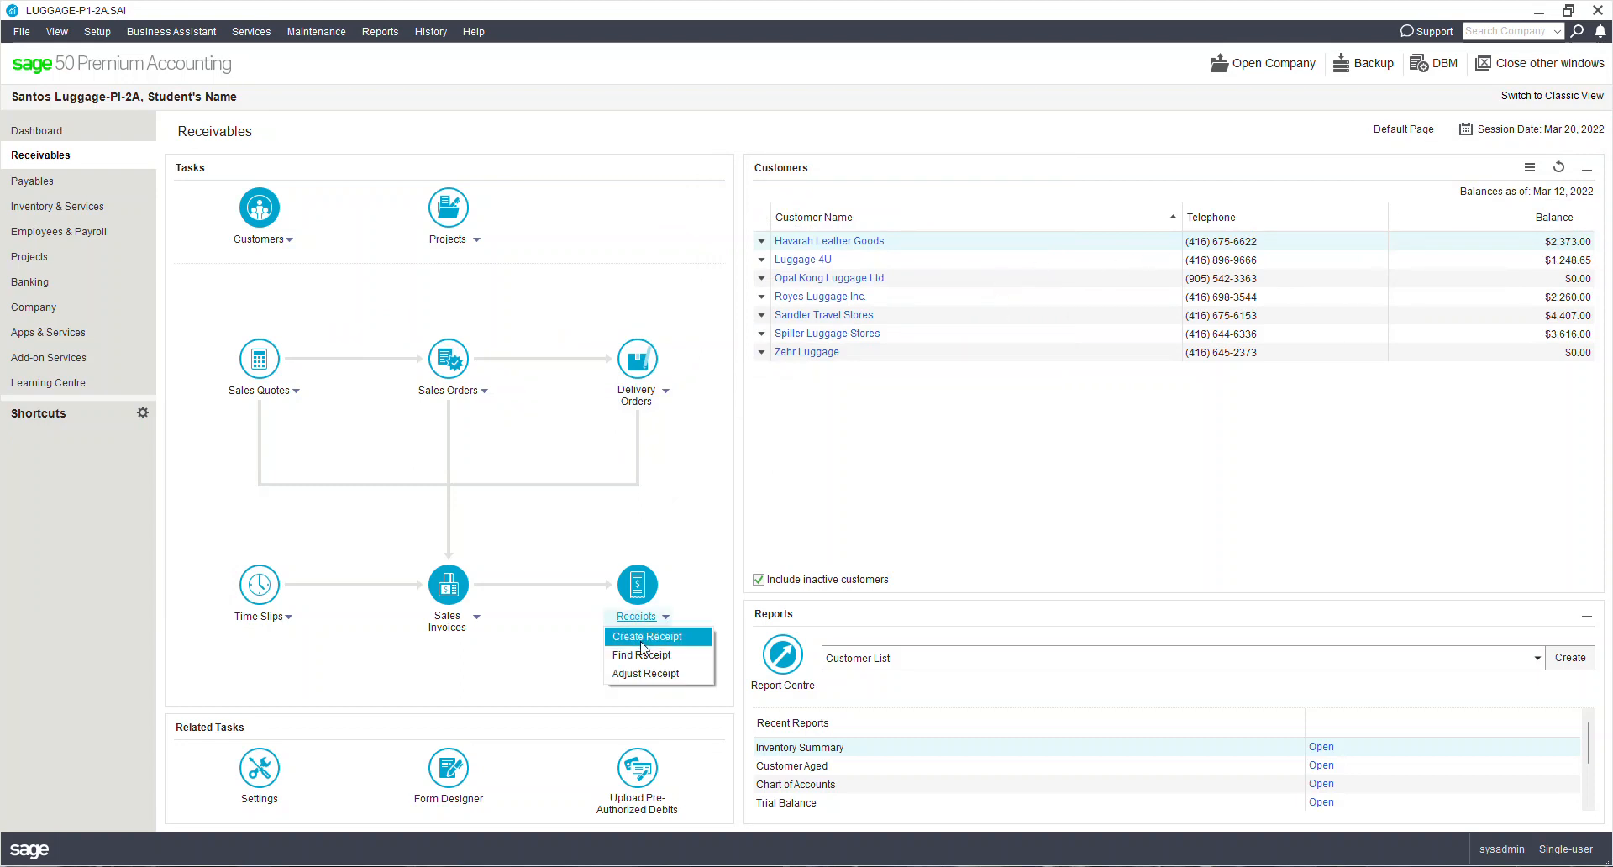
Start a new receipt from Luggage 4U with cheque number 501 and receipt number 501, and maximize the Receipts Journal
click(646, 639)
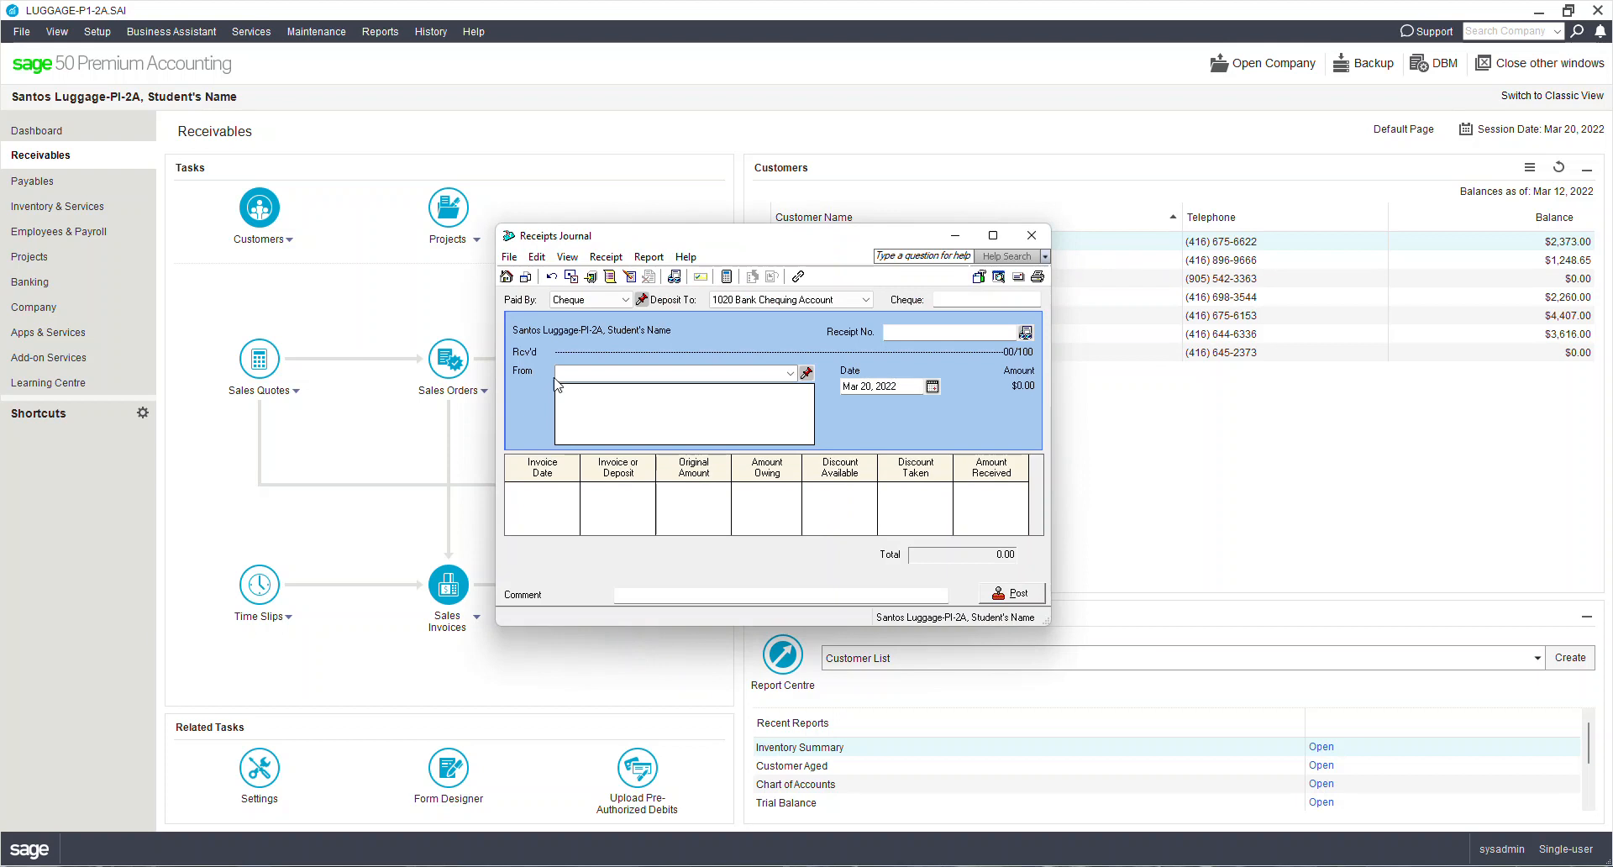
click(973, 298)
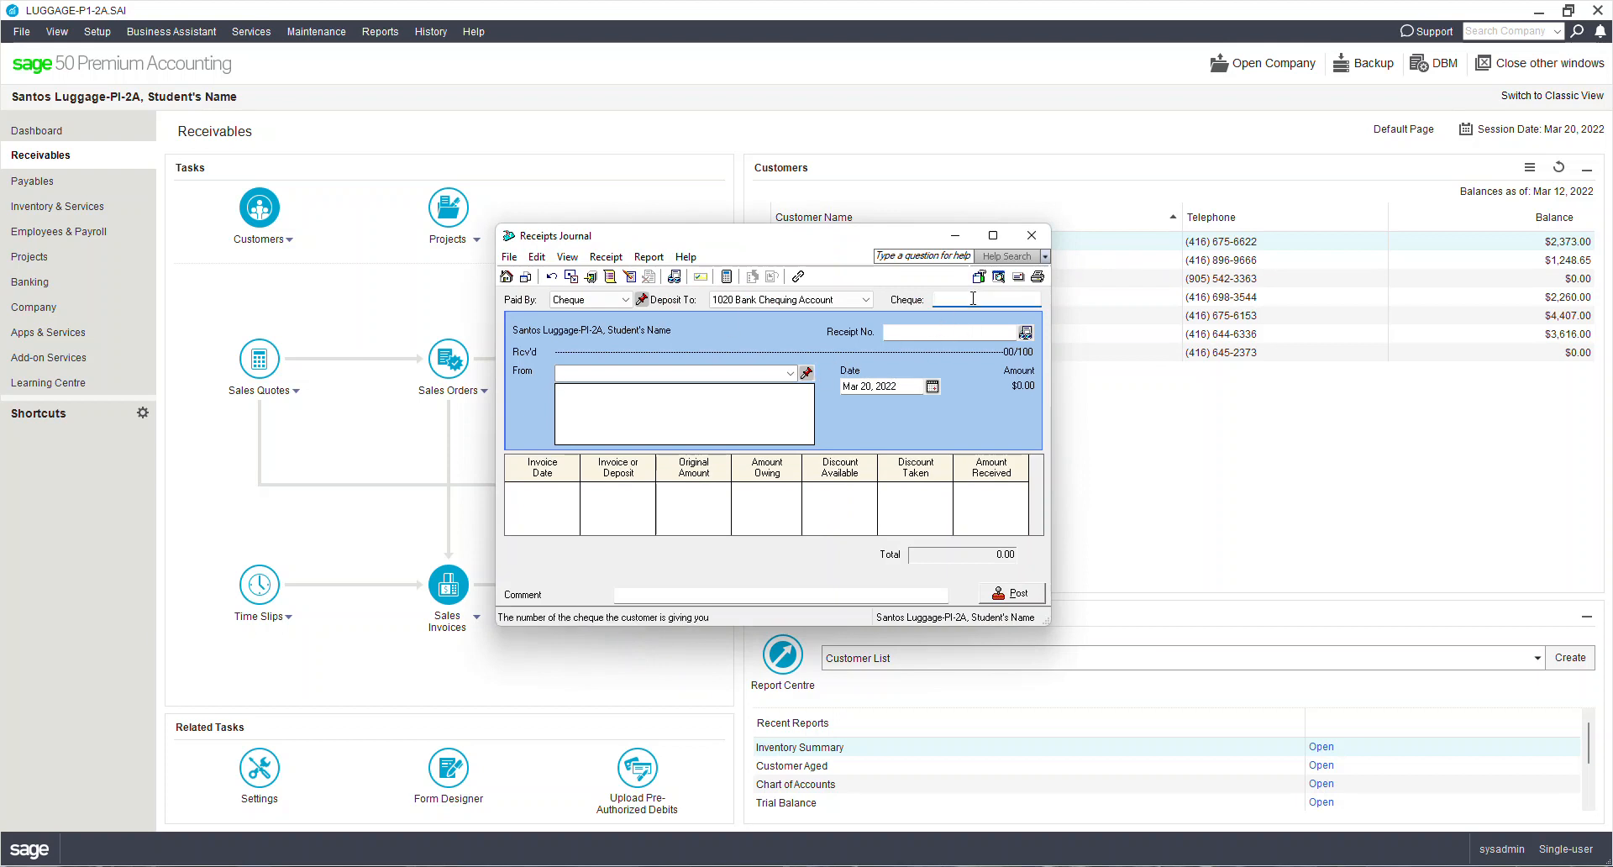
text(501)
key(Tab)
click(947, 335)
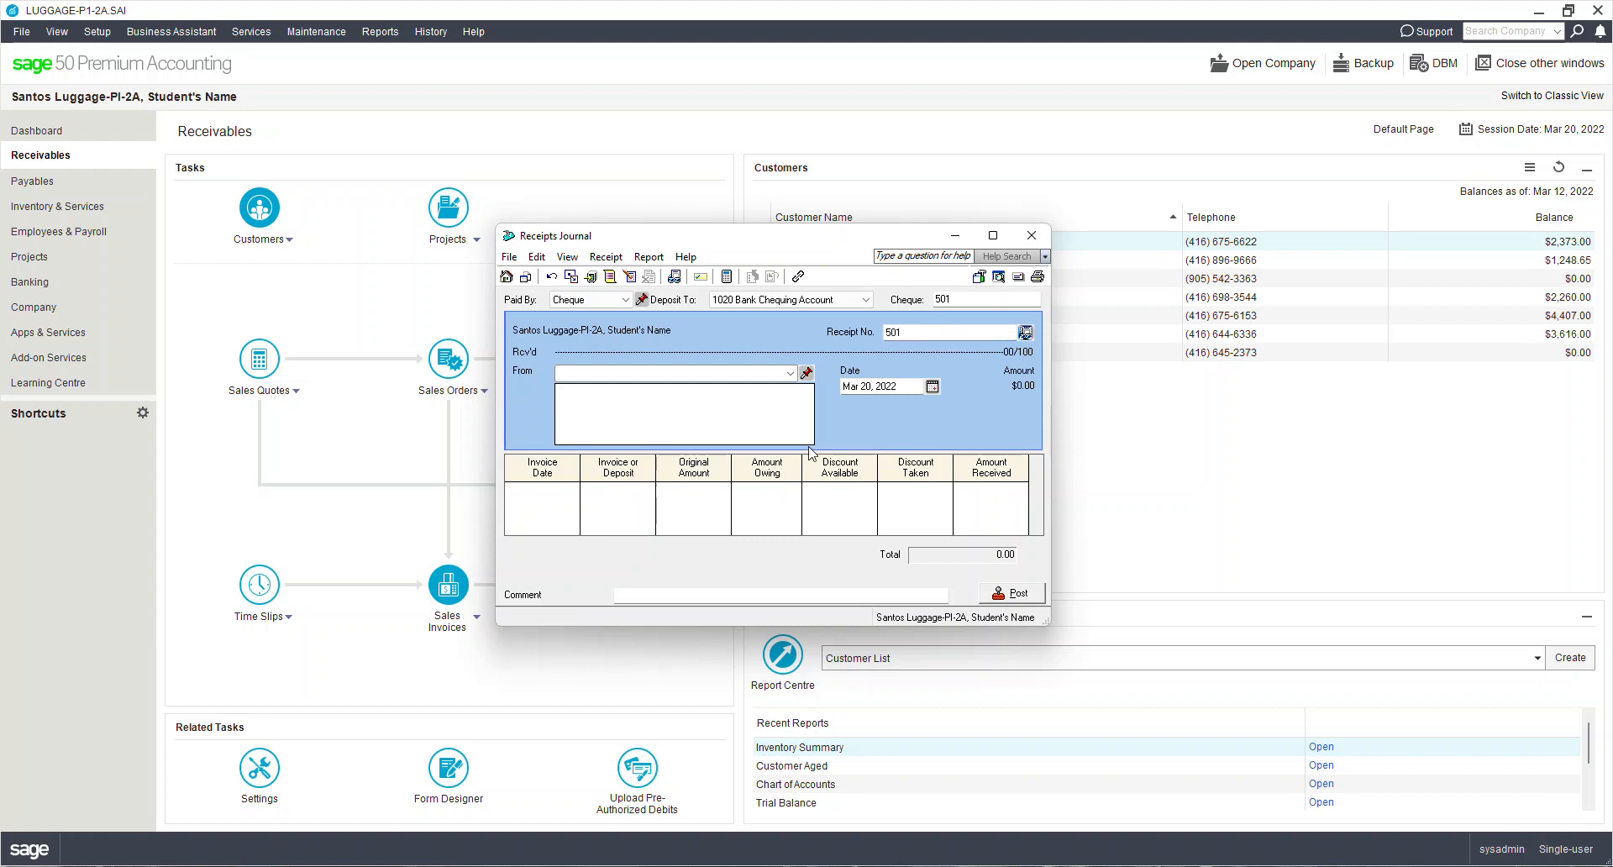
click(790, 373)
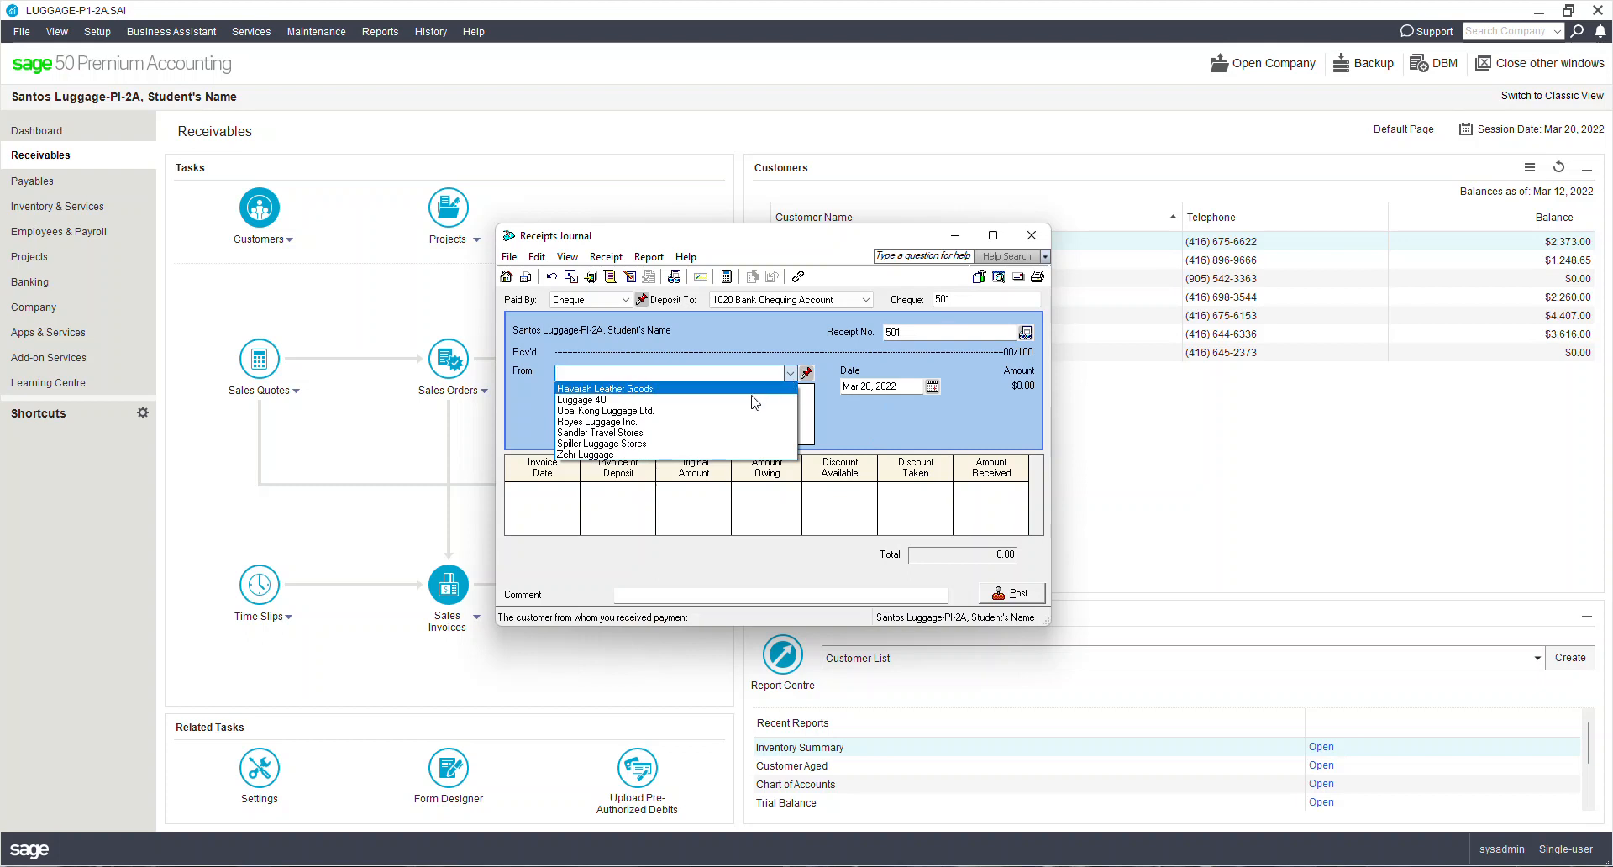
click(703, 401)
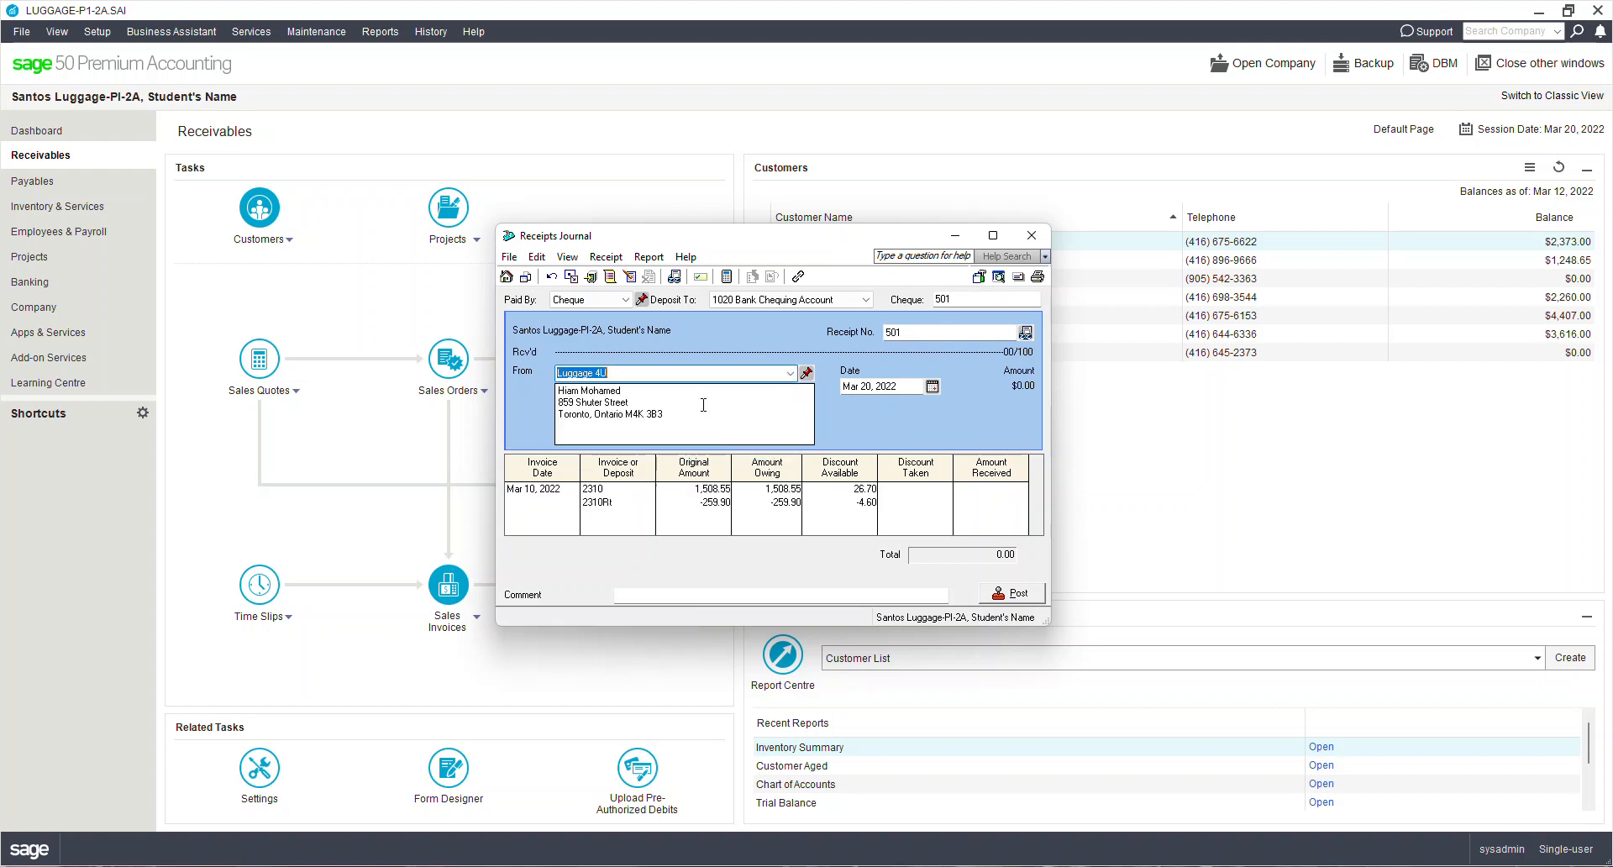
click(994, 235)
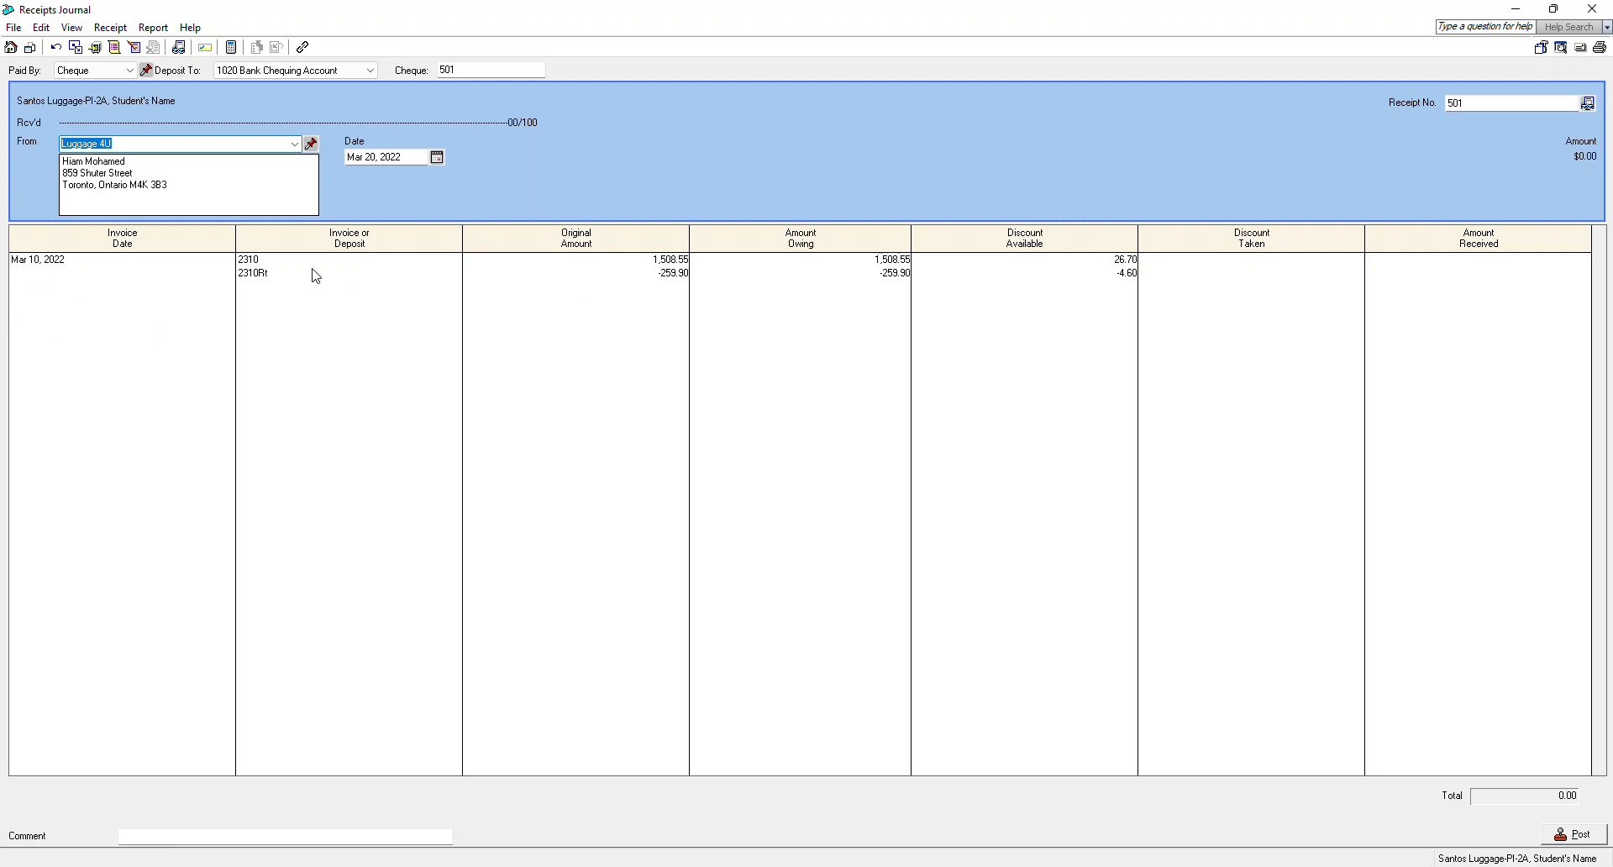
Accept discounts 26.70 and -4.60 and amounts 1,481.85 and -255.30 for invoices 2310 and 2310Rt, and add the comment "Chq deposited by DS"
click(256, 264)
key(Tab)
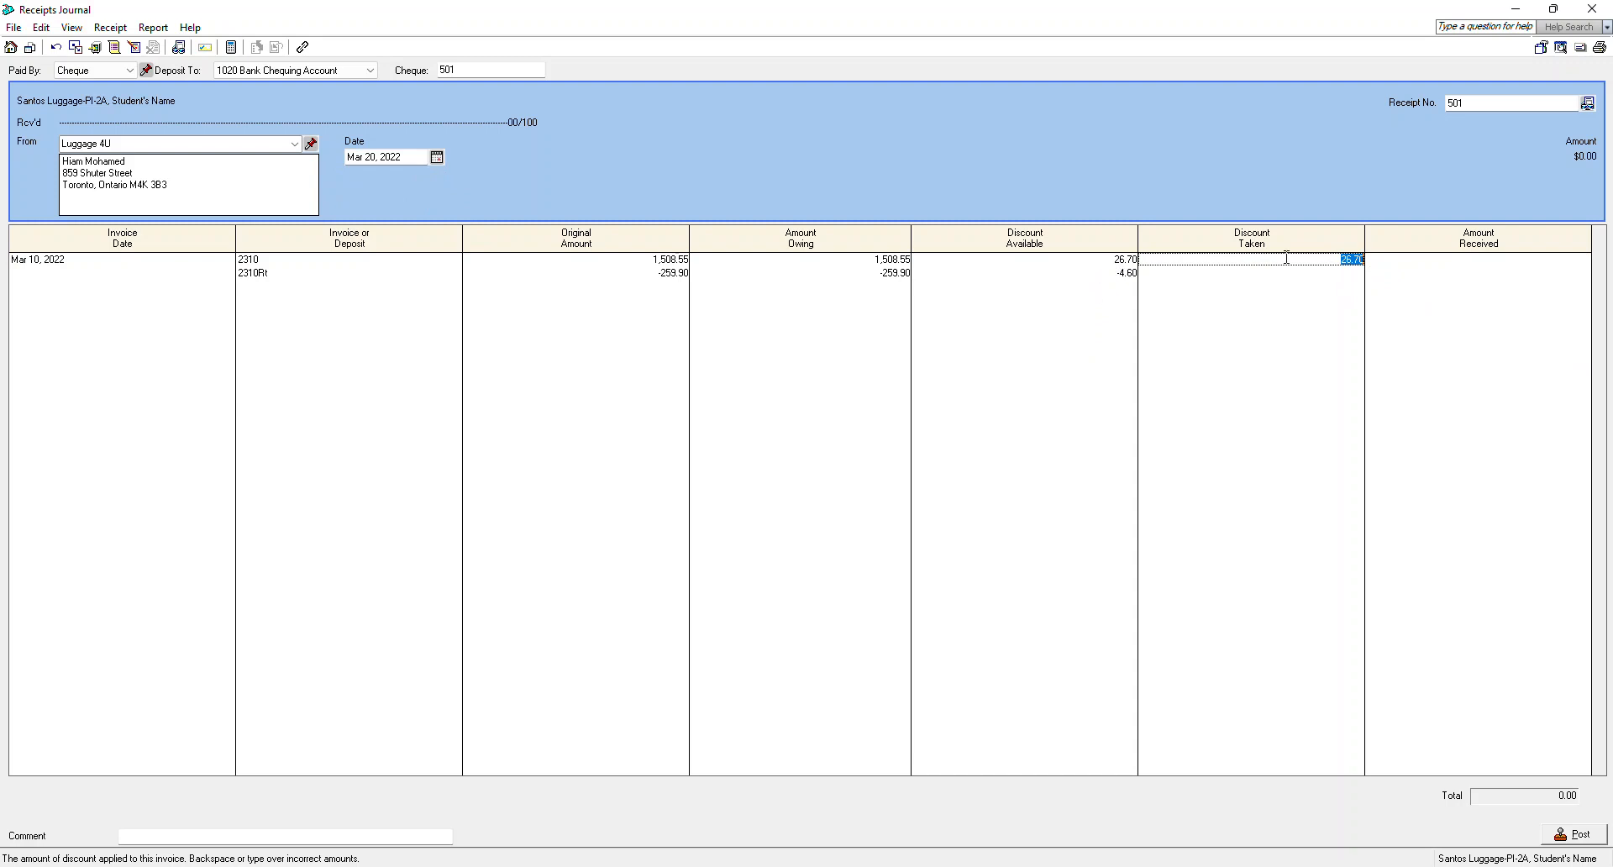
key(Tab)
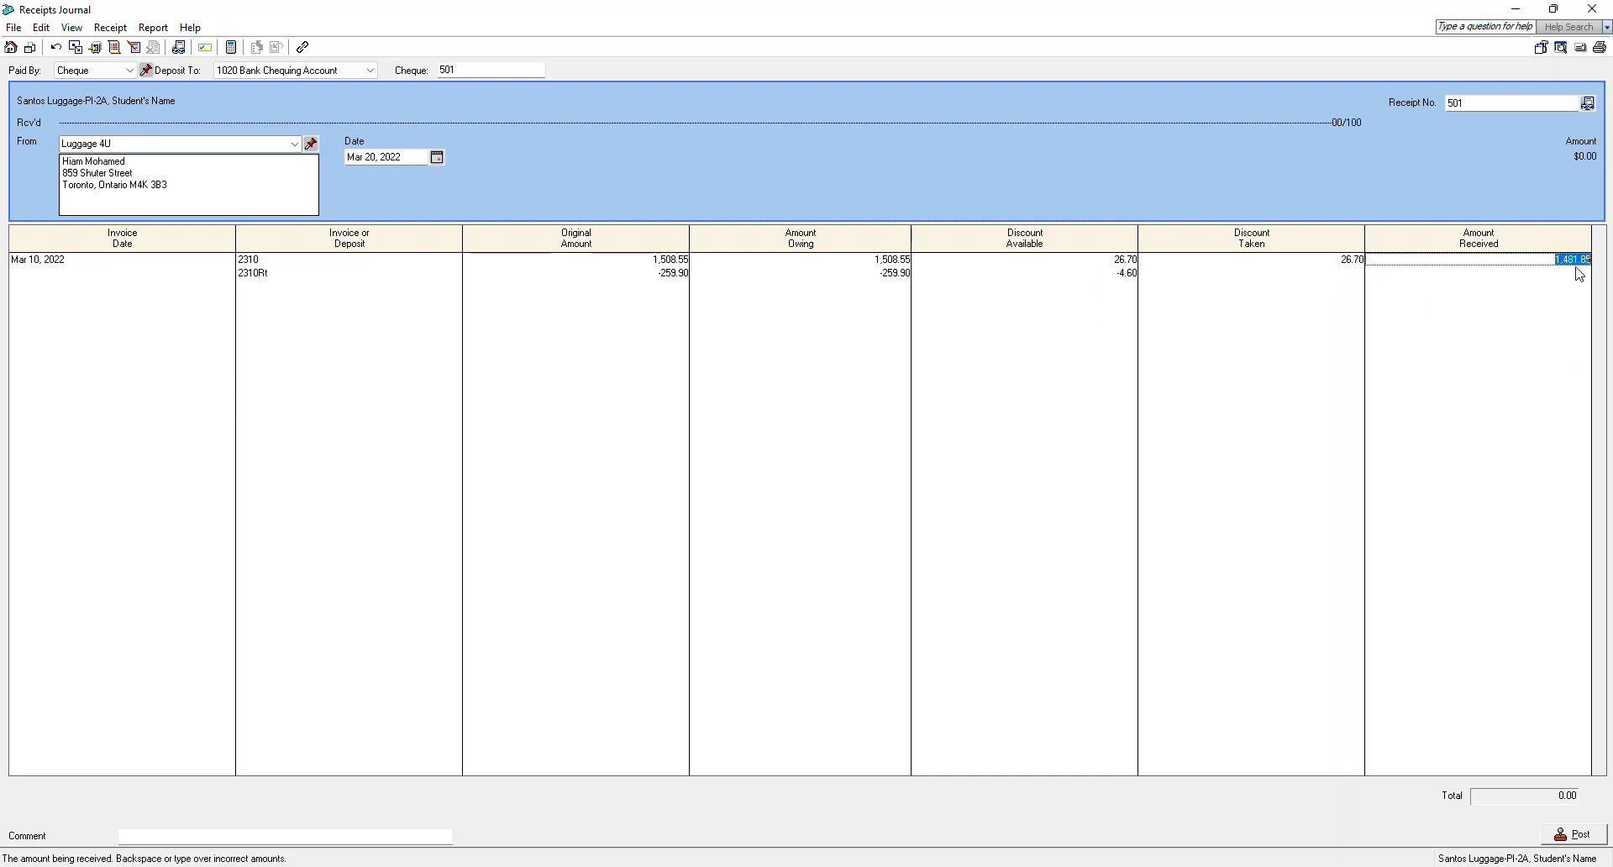
key(Tab)
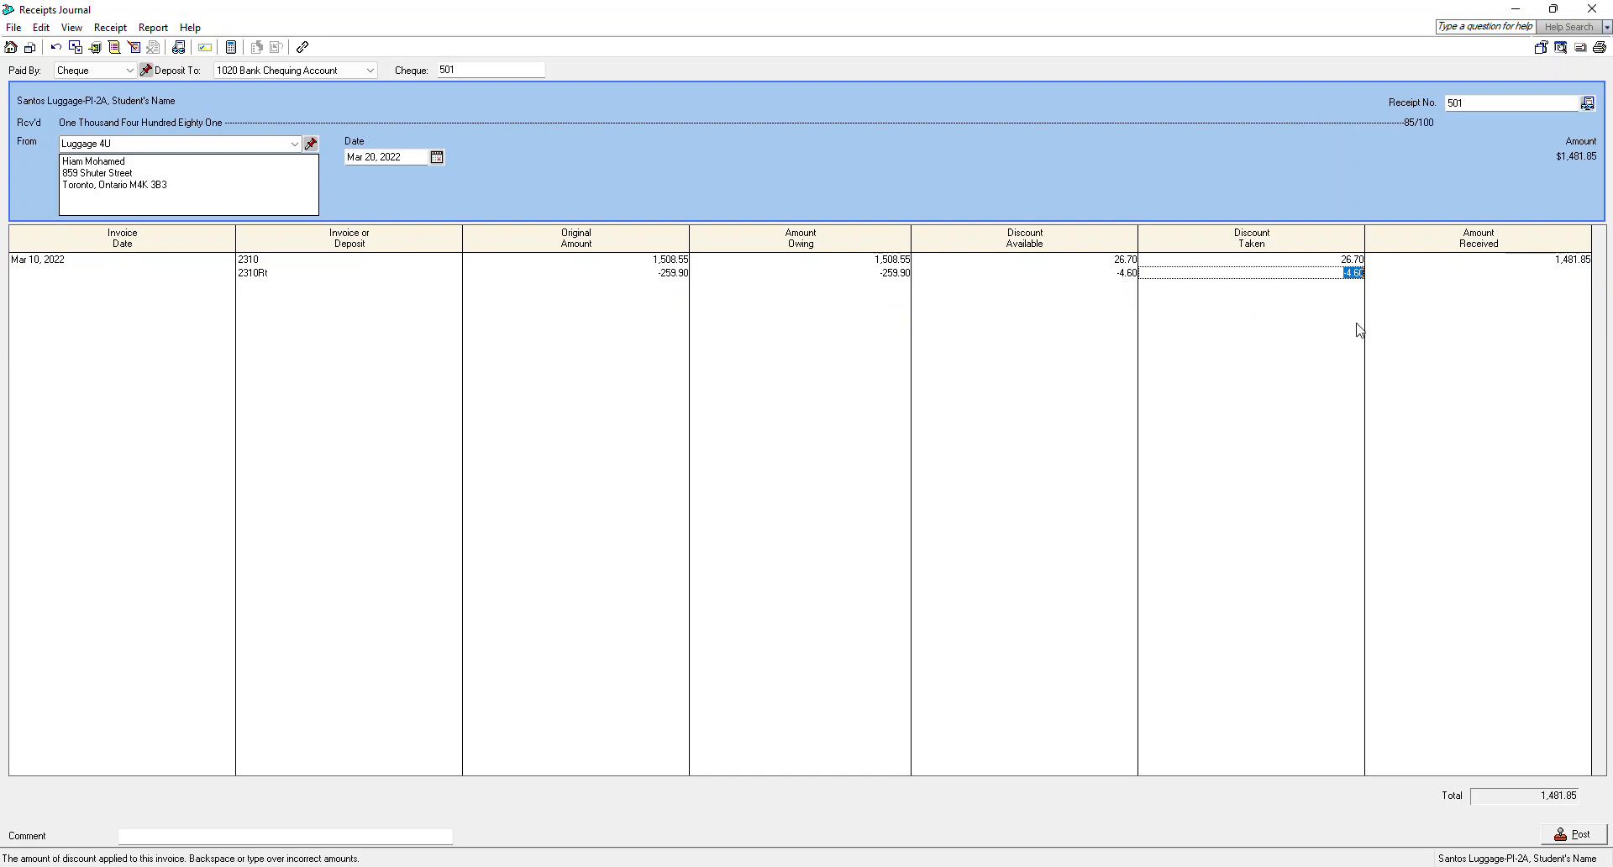
key(Tab)
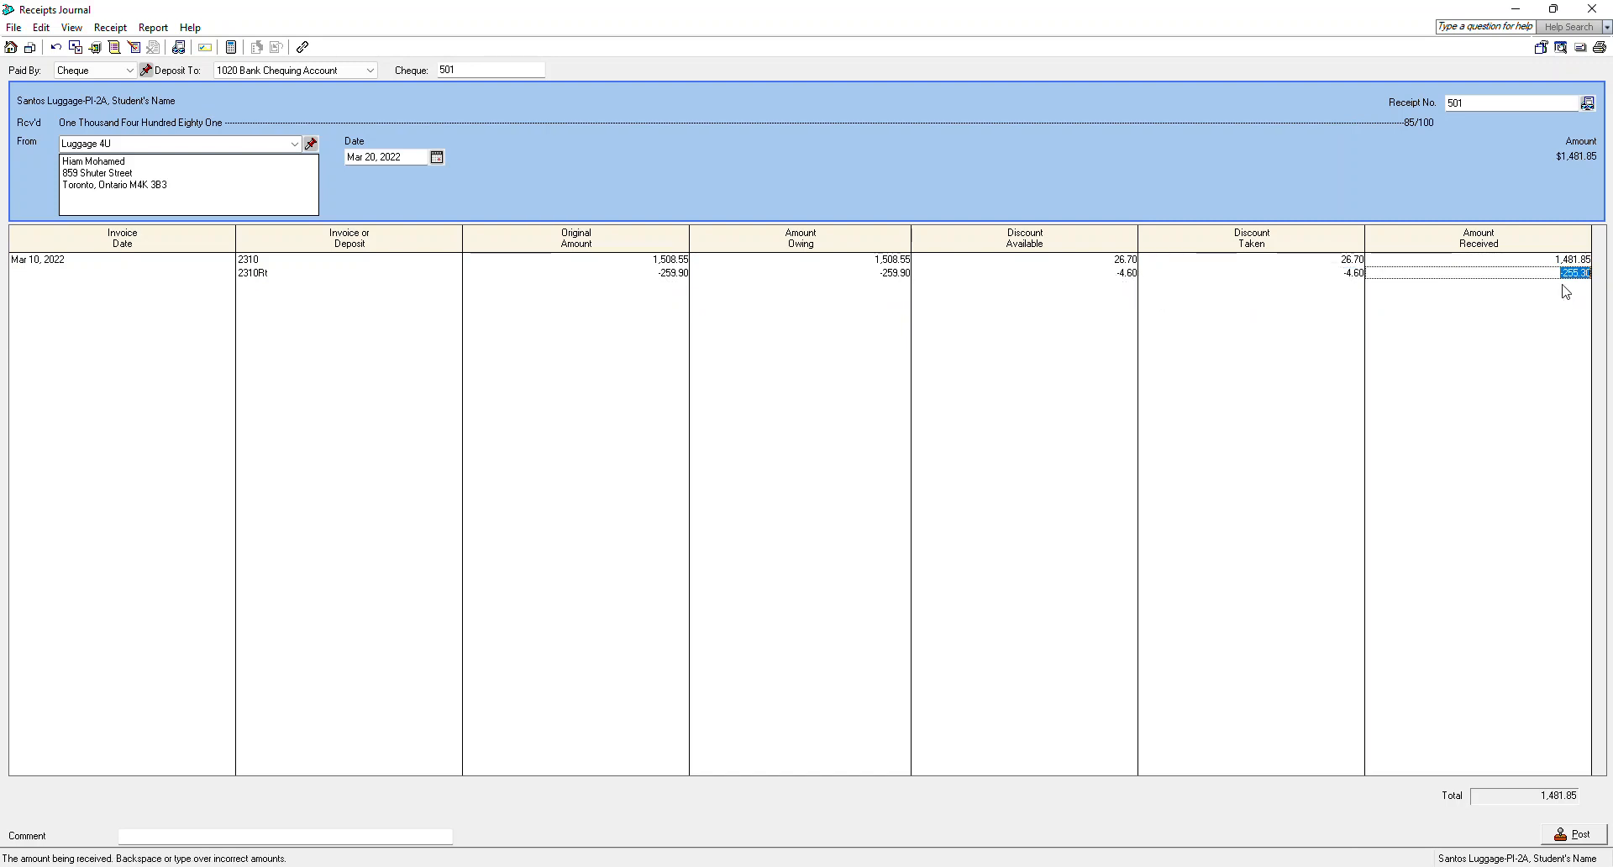
key(Tab)
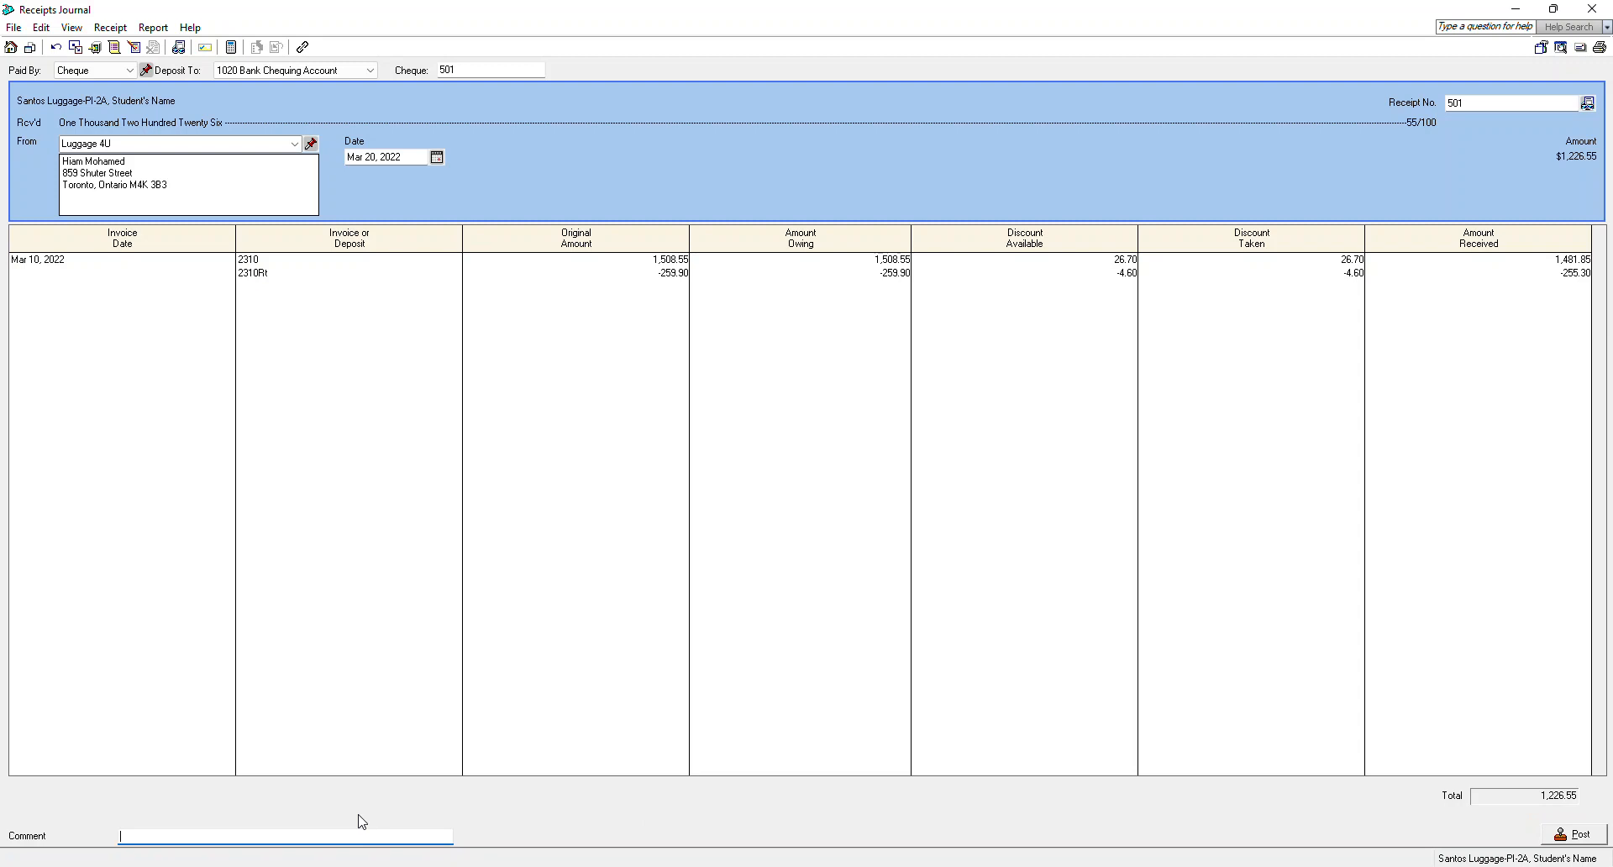
text(DS)
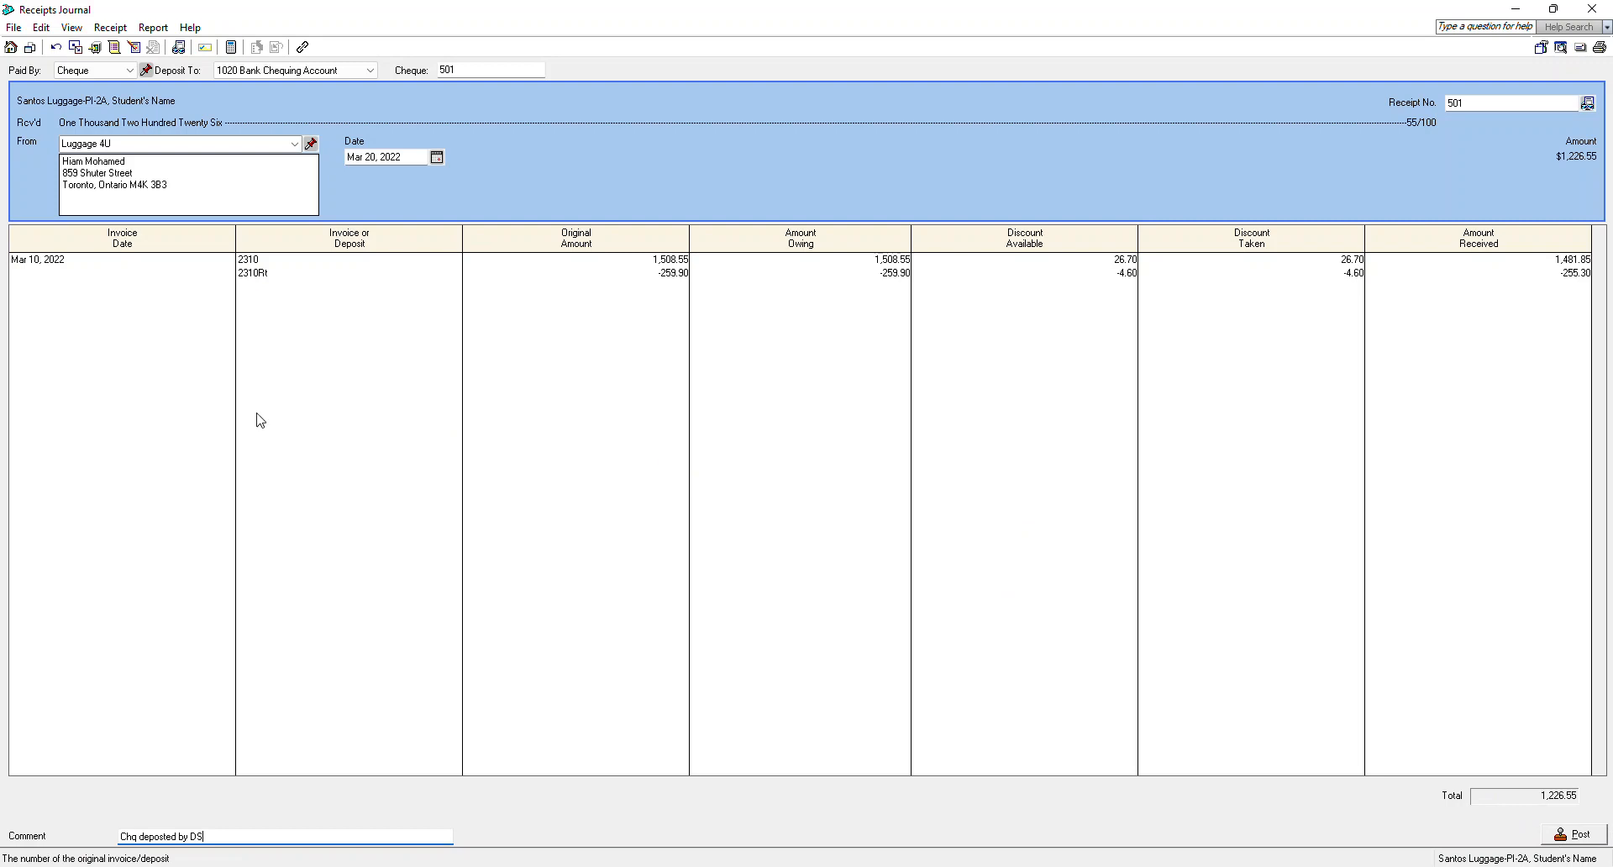
Review the Receipts Journal entry for the Luggage 4U payment and close the report
click(149, 30)
click(170, 49)
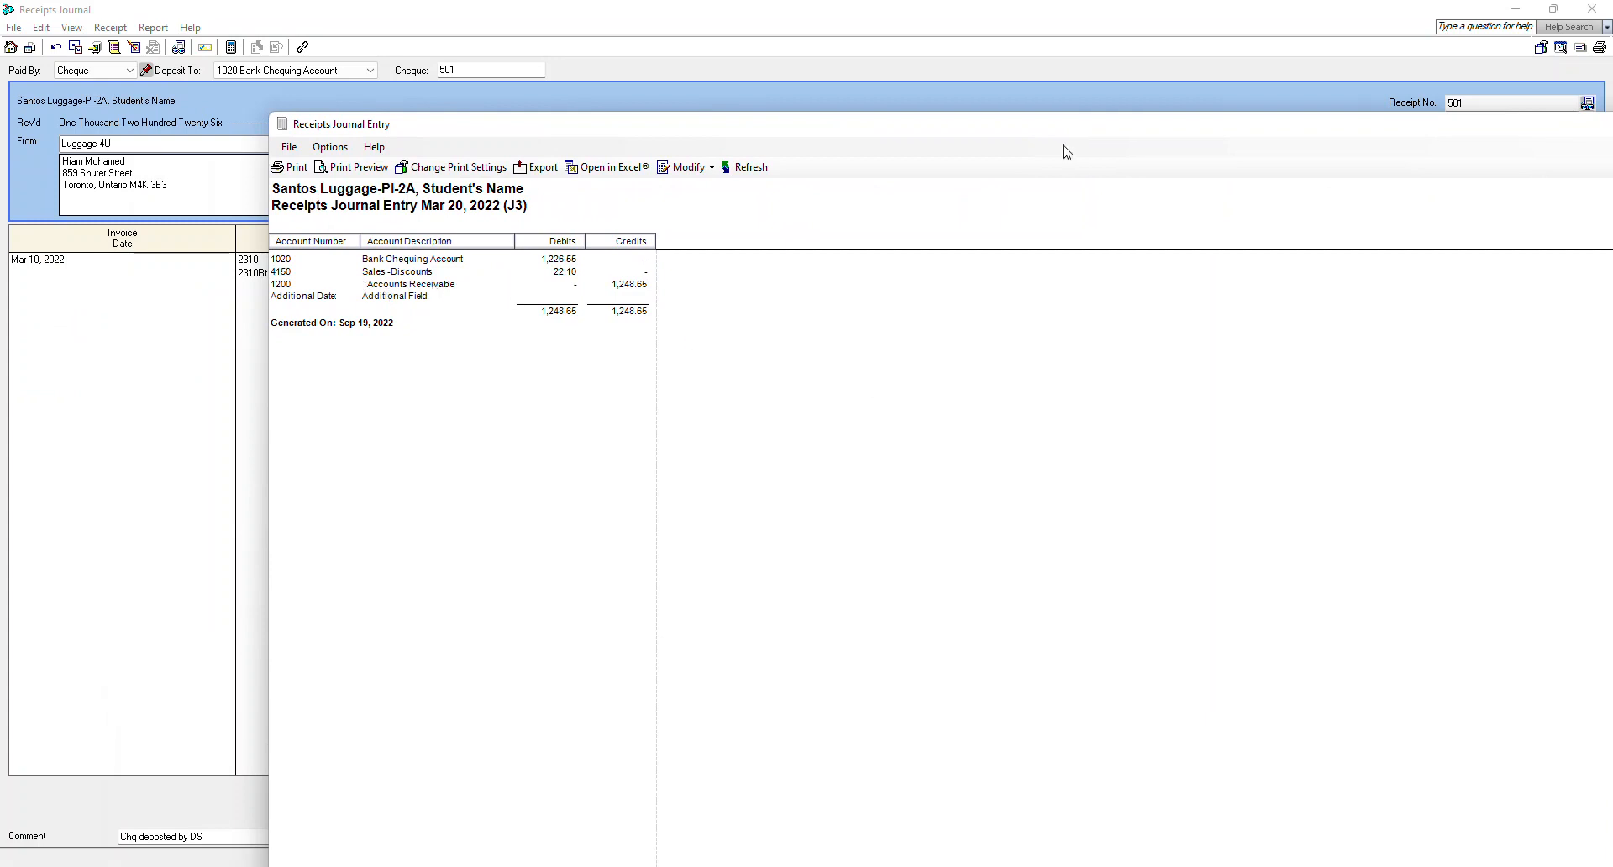
drag(1084, 131, 799, 108)
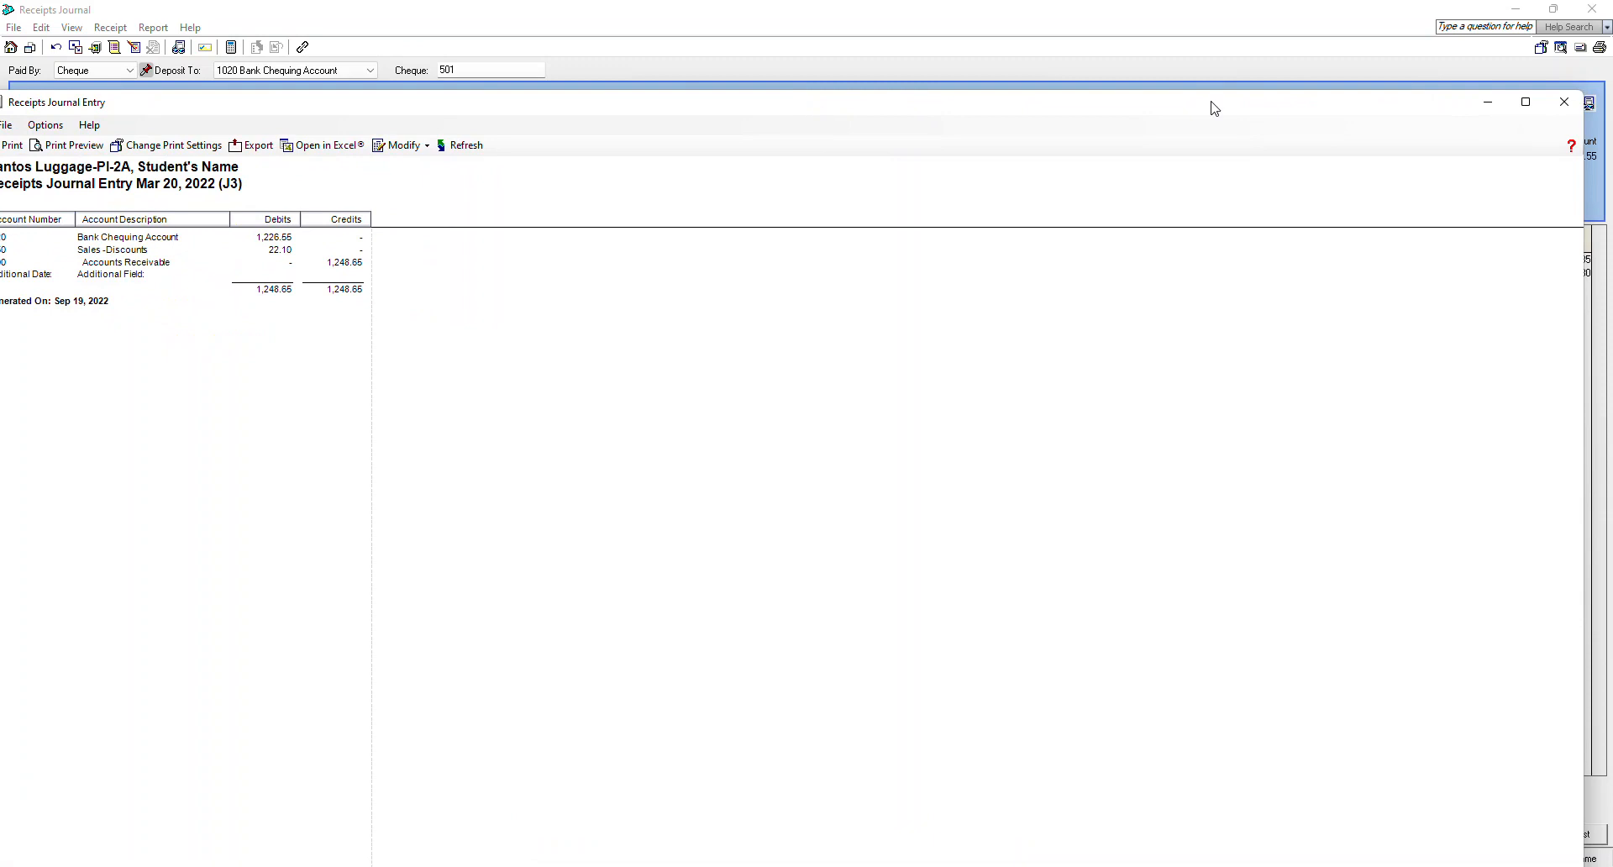
click(1564, 103)
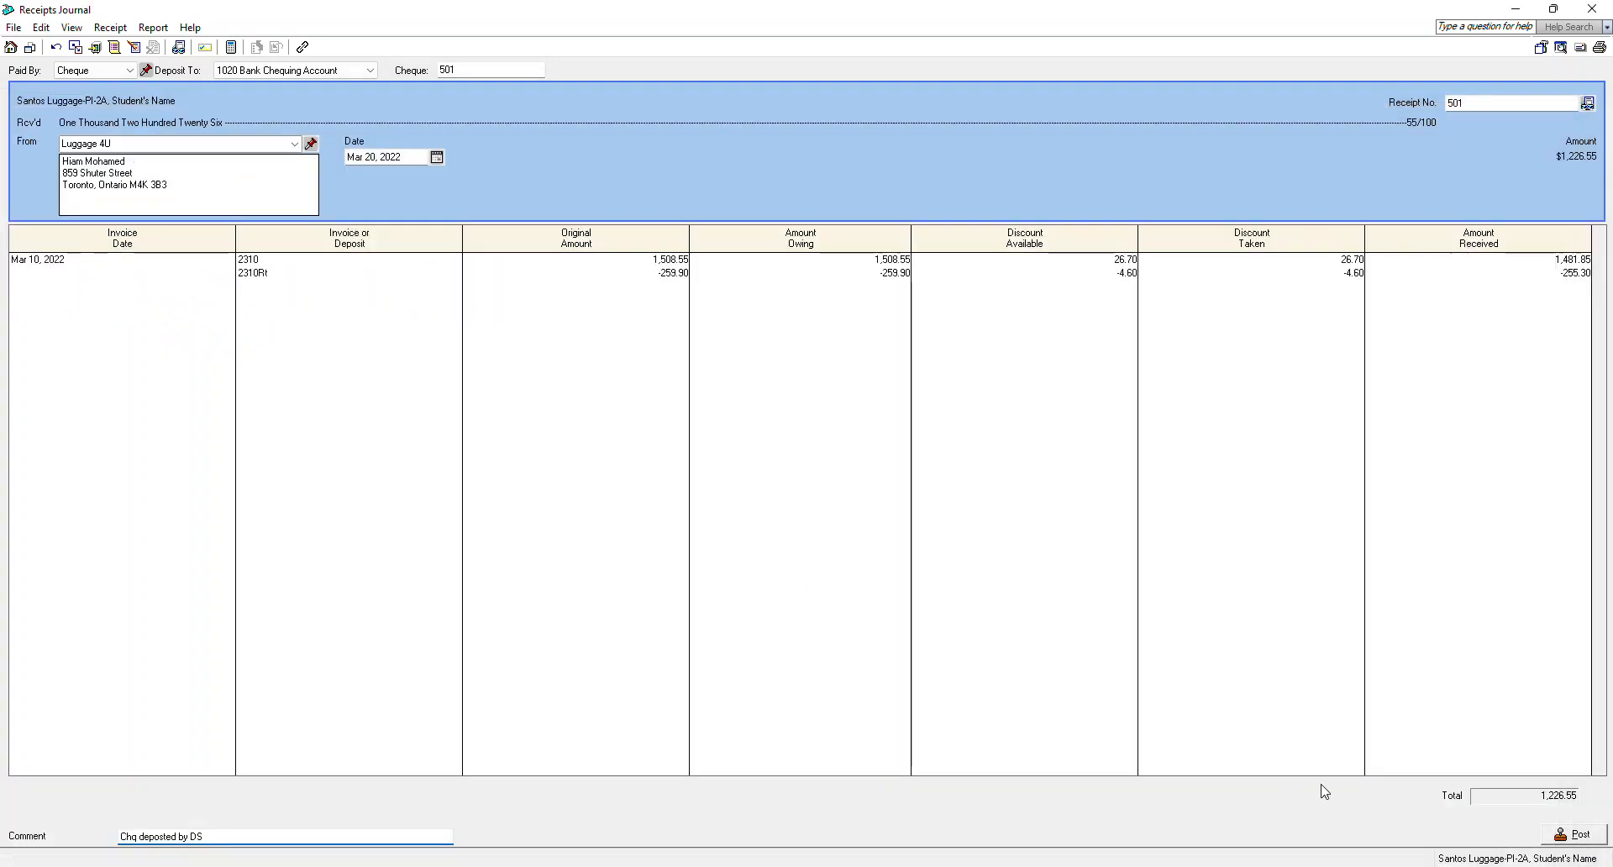
Post the Luggage 4U receipt, accept the confirmation and close the Receipts Journal
click(1575, 835)
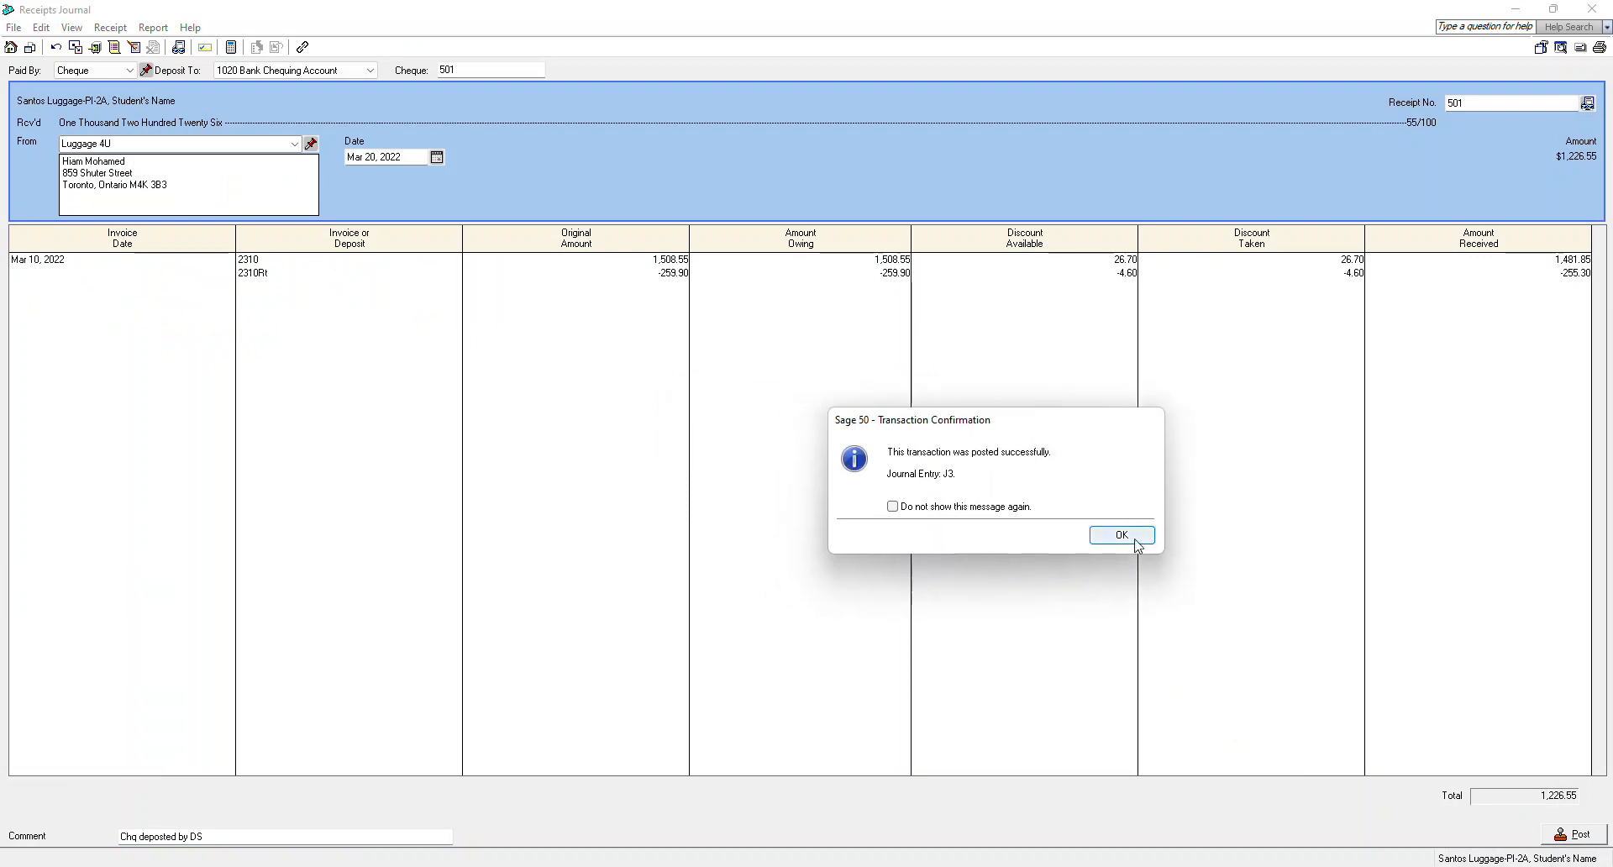
click(1136, 541)
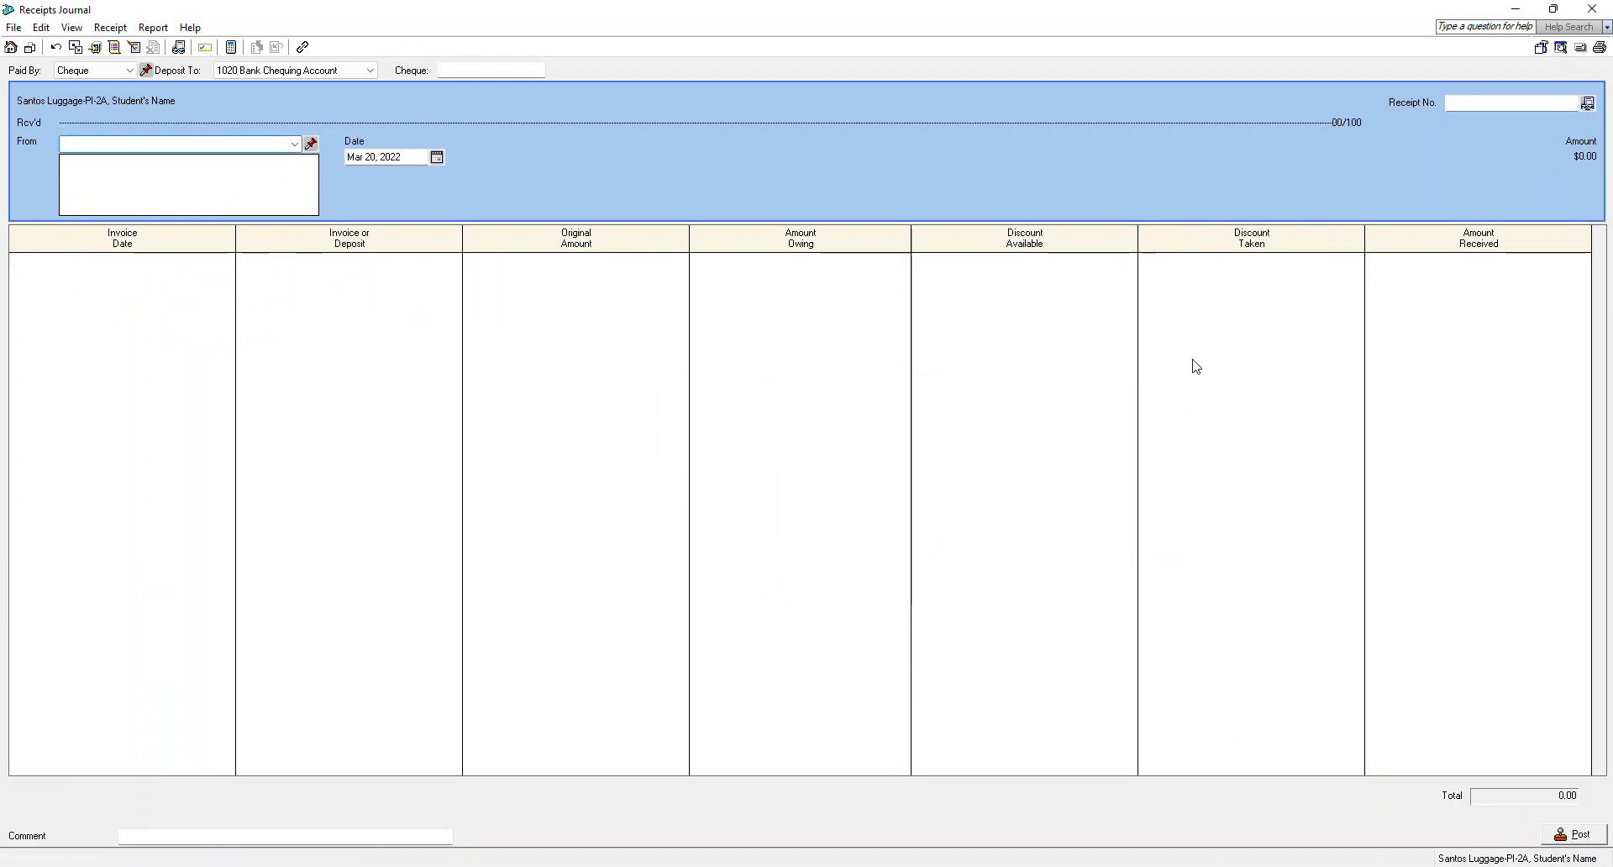
click(1593, 9)
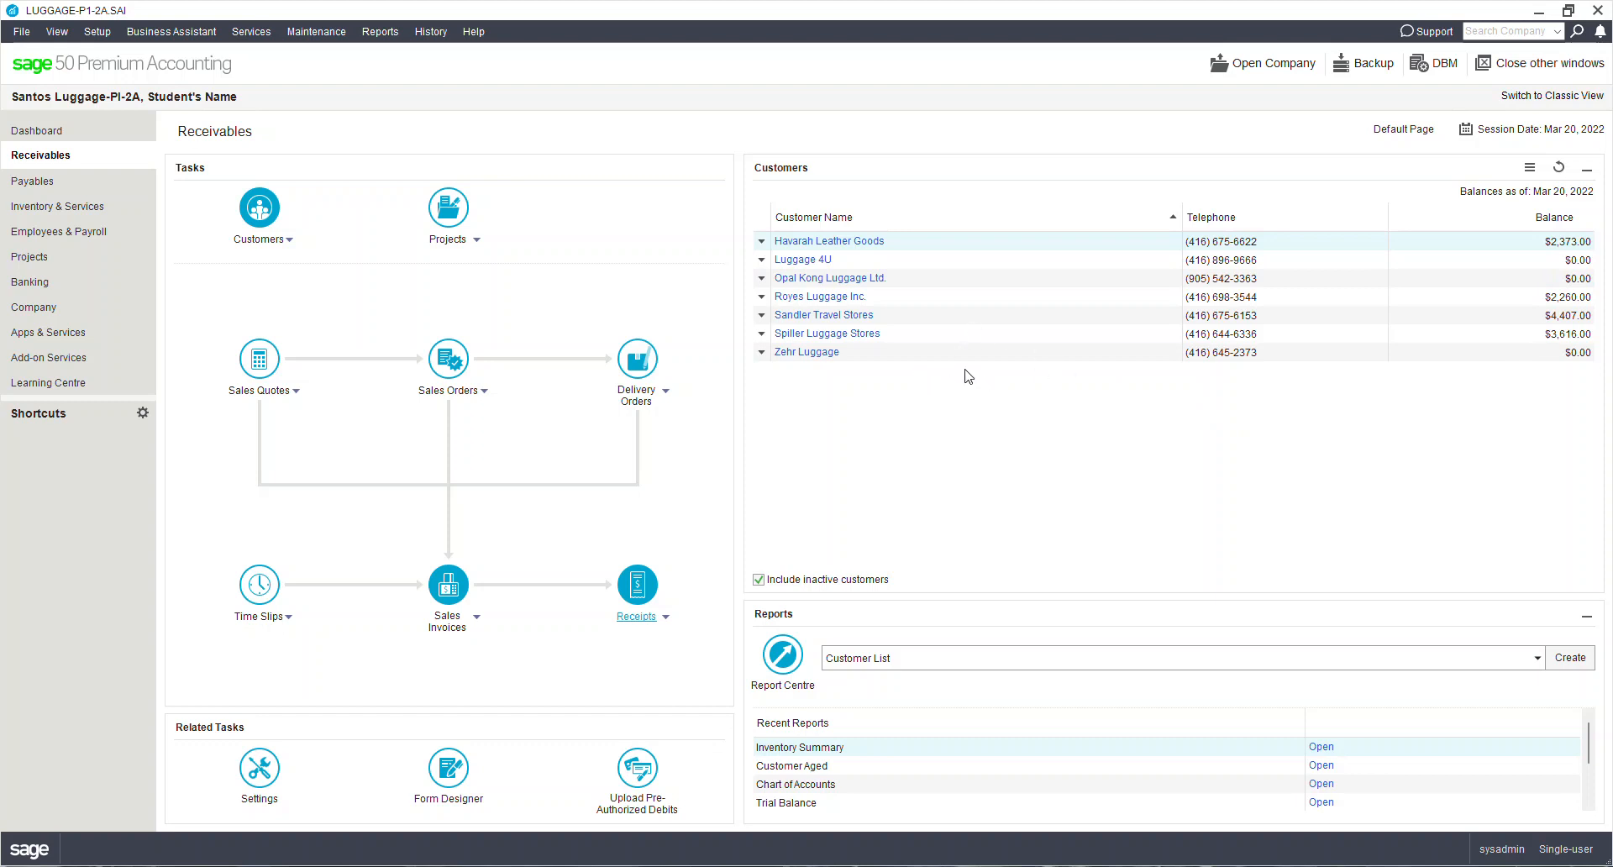
Start a new receipt from Havarah Leather Goods for invoice 2253 with cheque number 1021 and receipt number 1021
click(665, 617)
click(652, 640)
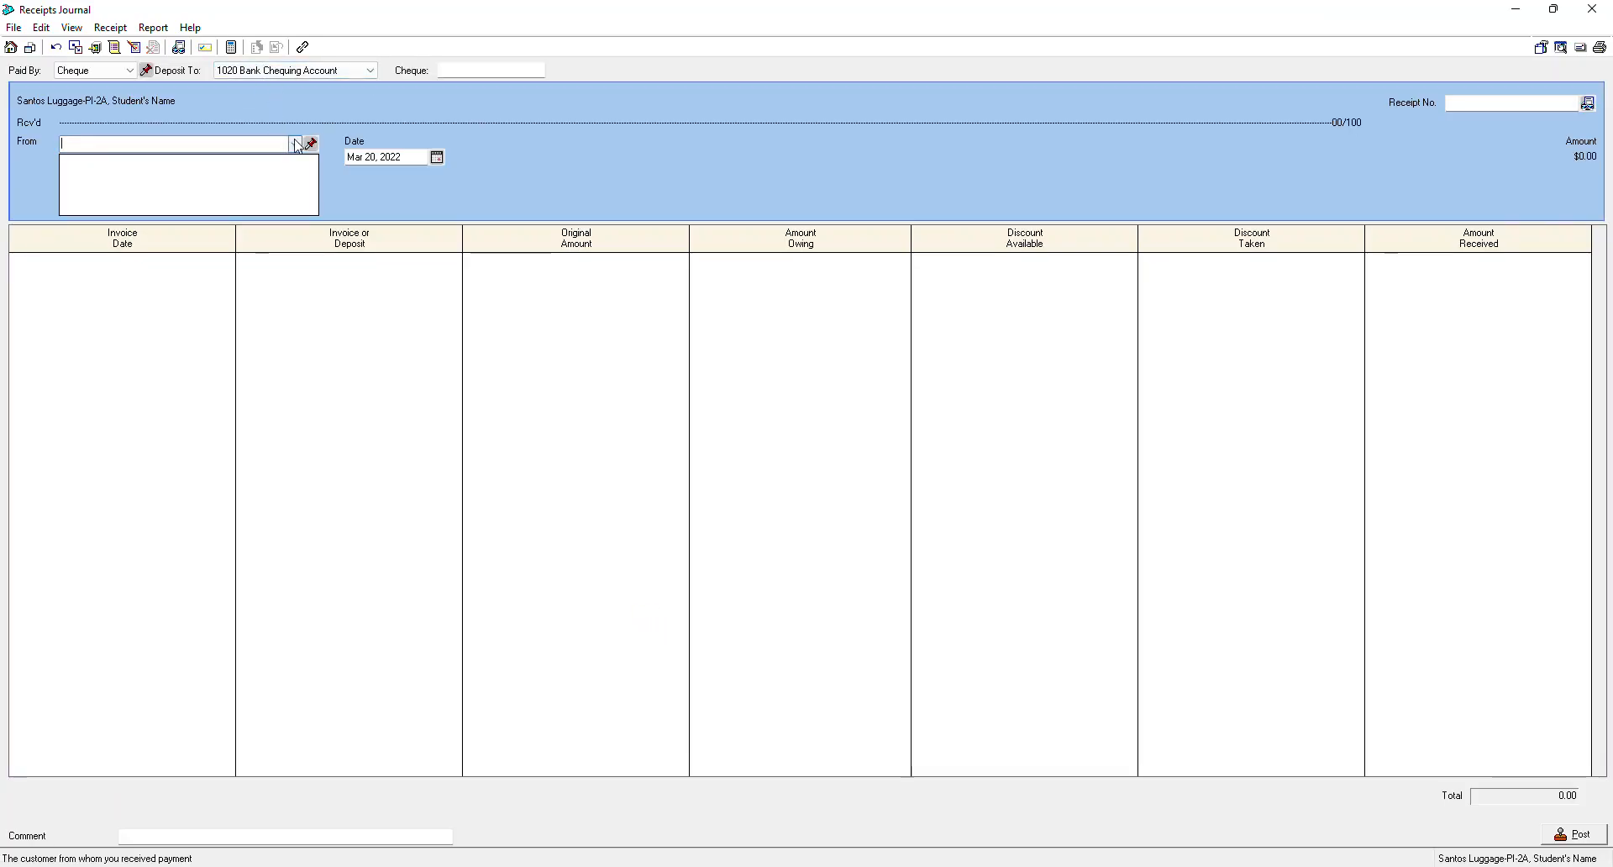
click(294, 143)
click(263, 172)
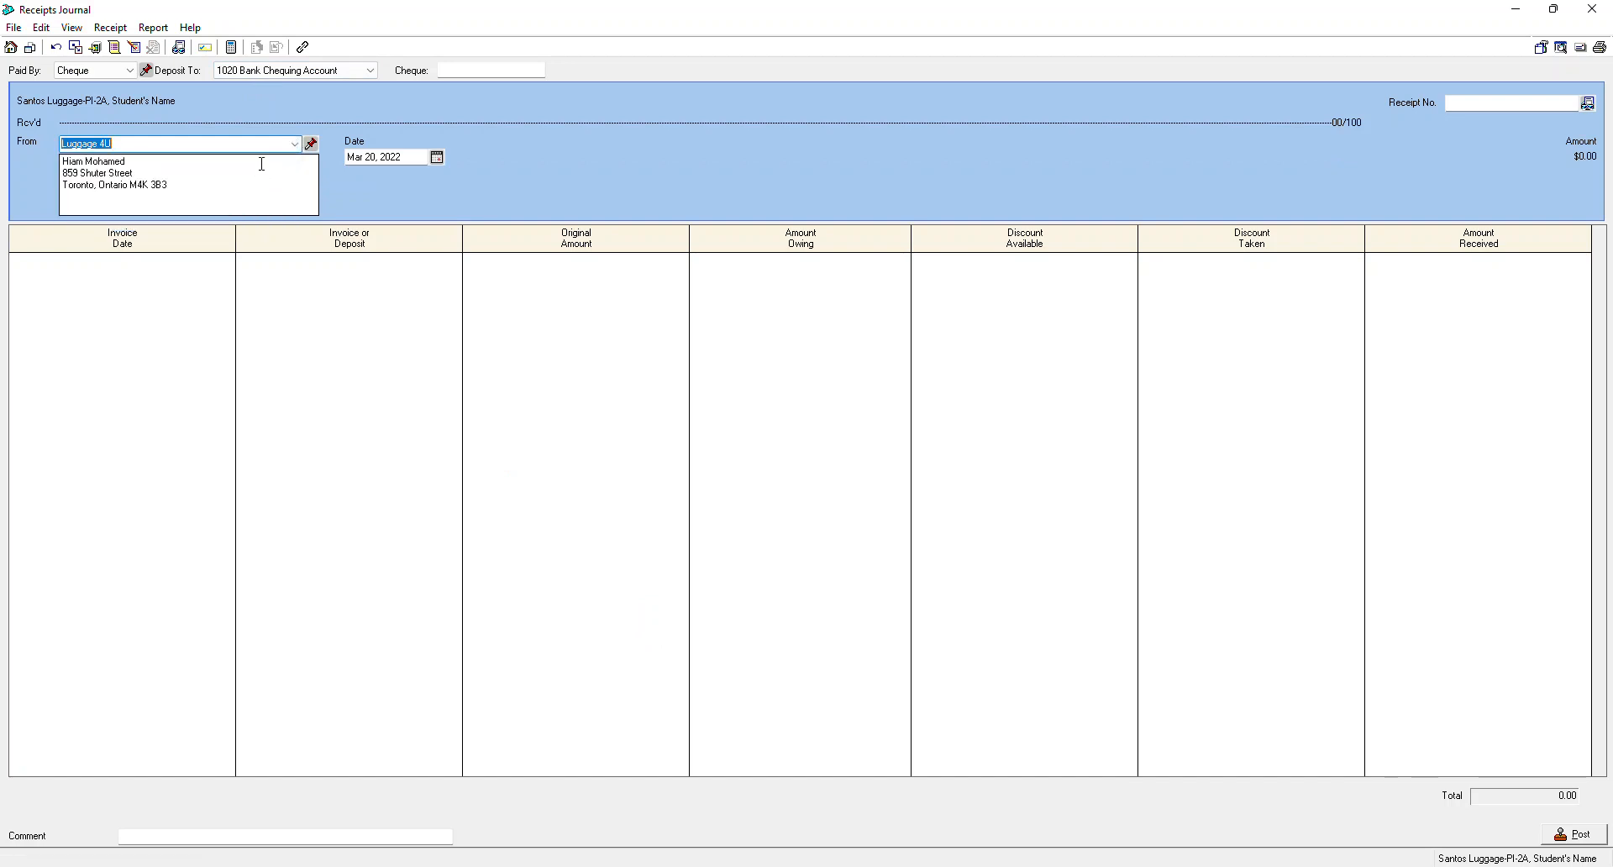
click(294, 144)
click(243, 160)
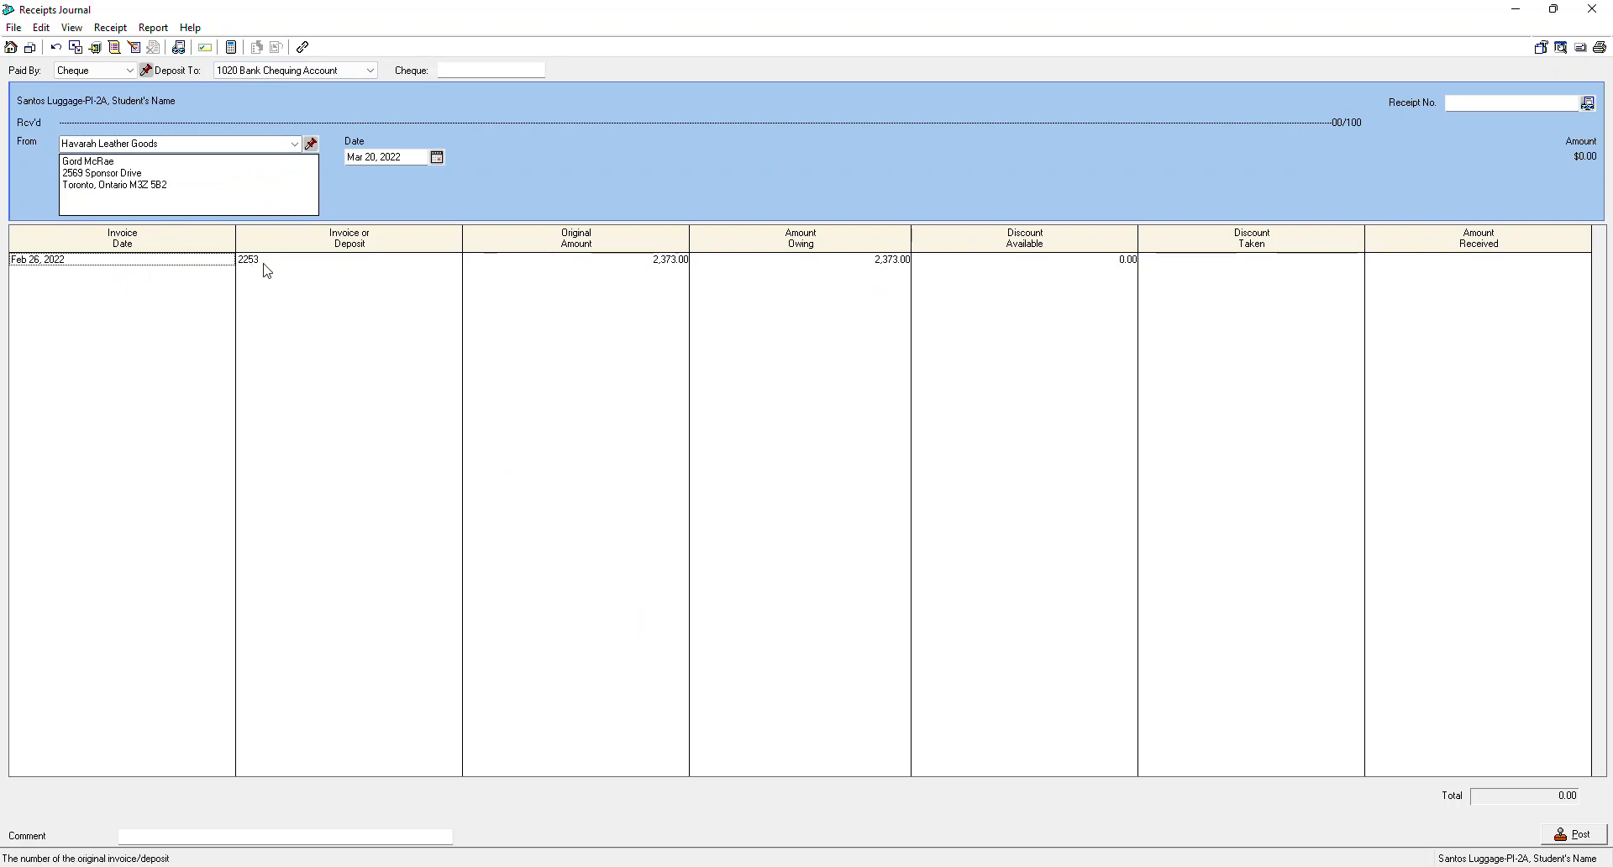
click(1459, 259)
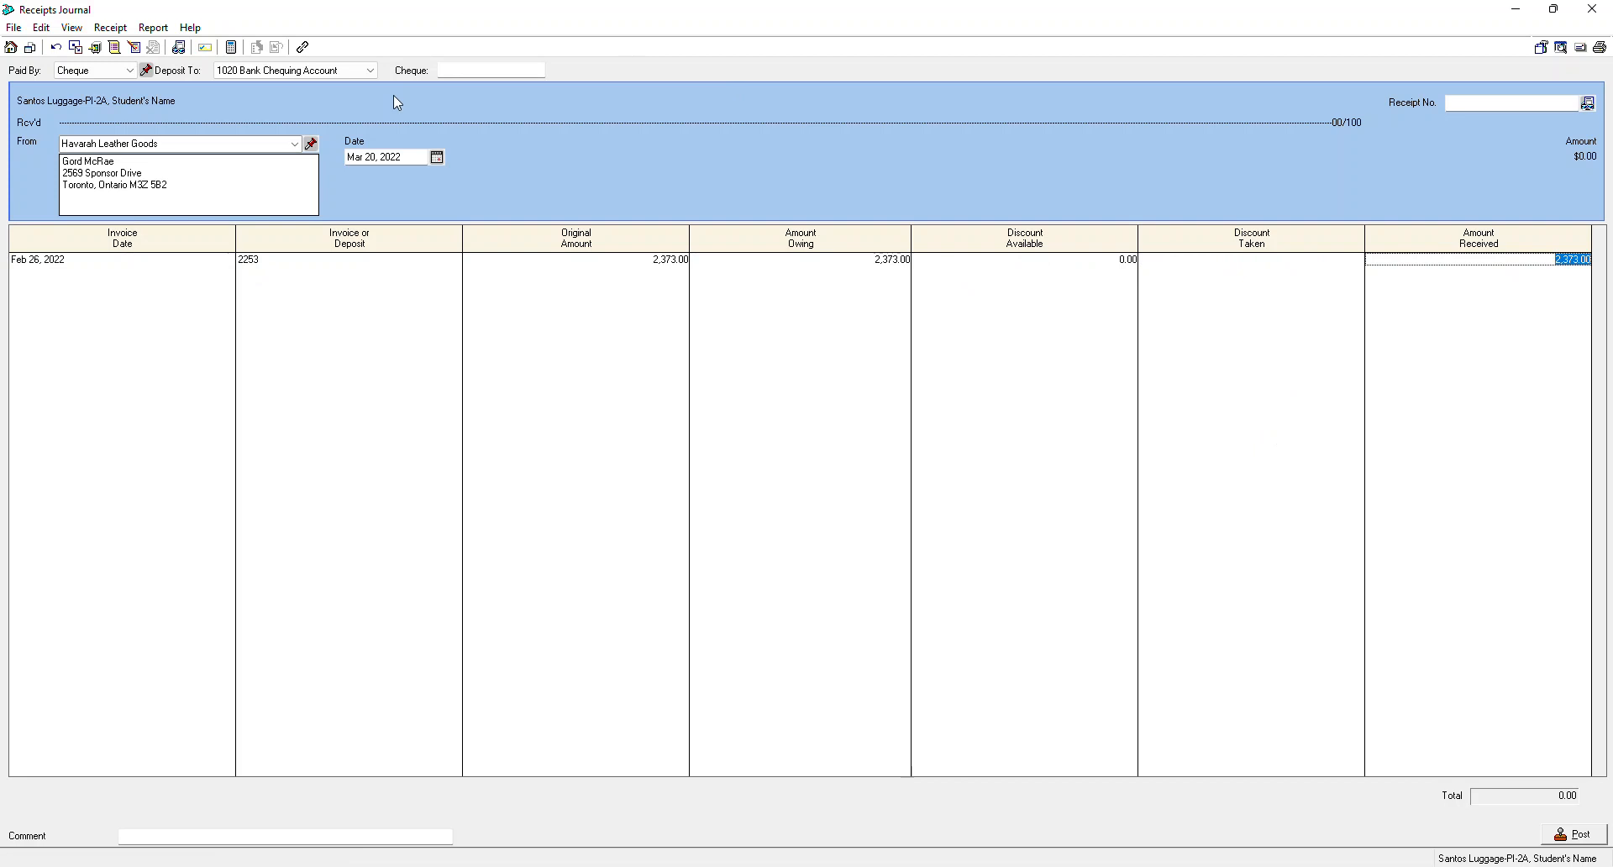
click(518, 72)
text(1021)
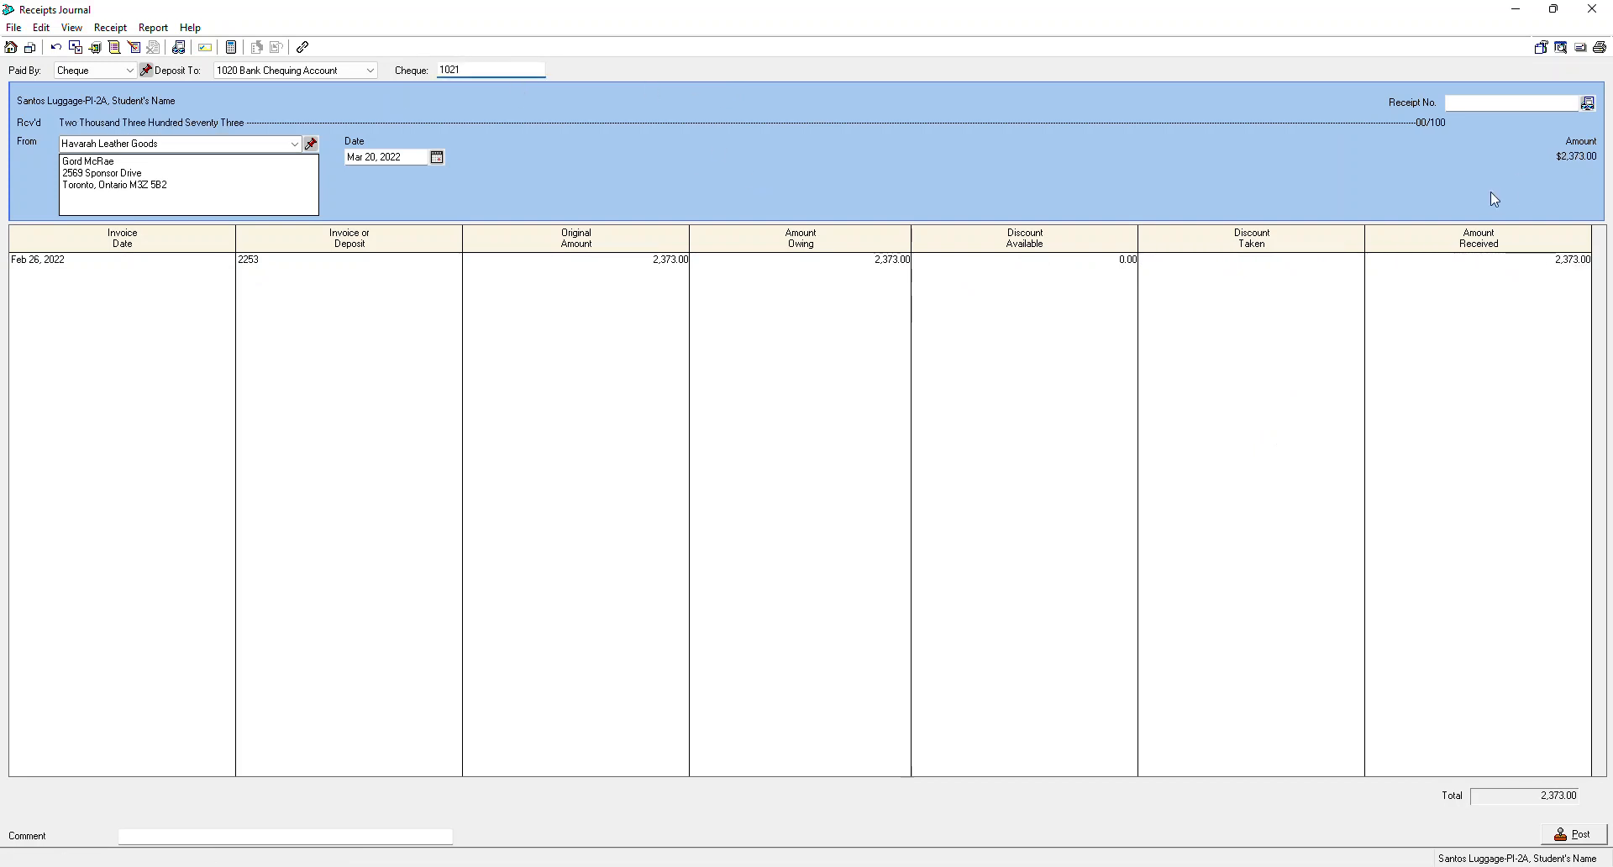
click(1487, 102)
text(1021)
Set the amount received for invoice 2253 to 1,000.00 and add the comment "Chq Deposited by DS"
click(1584, 258)
text(1000)
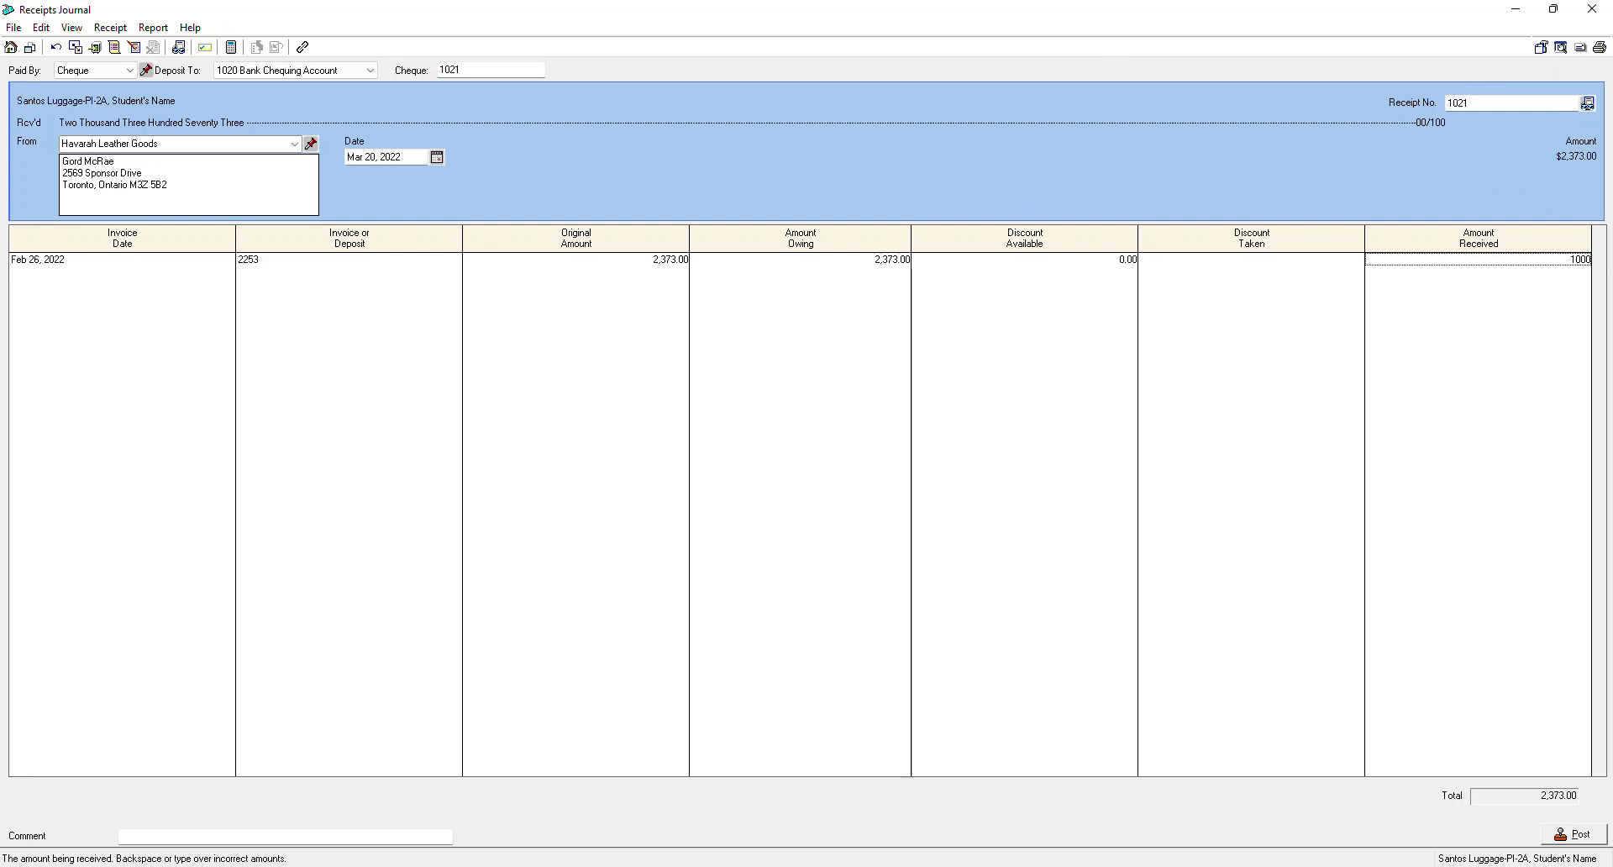
key(Tab)
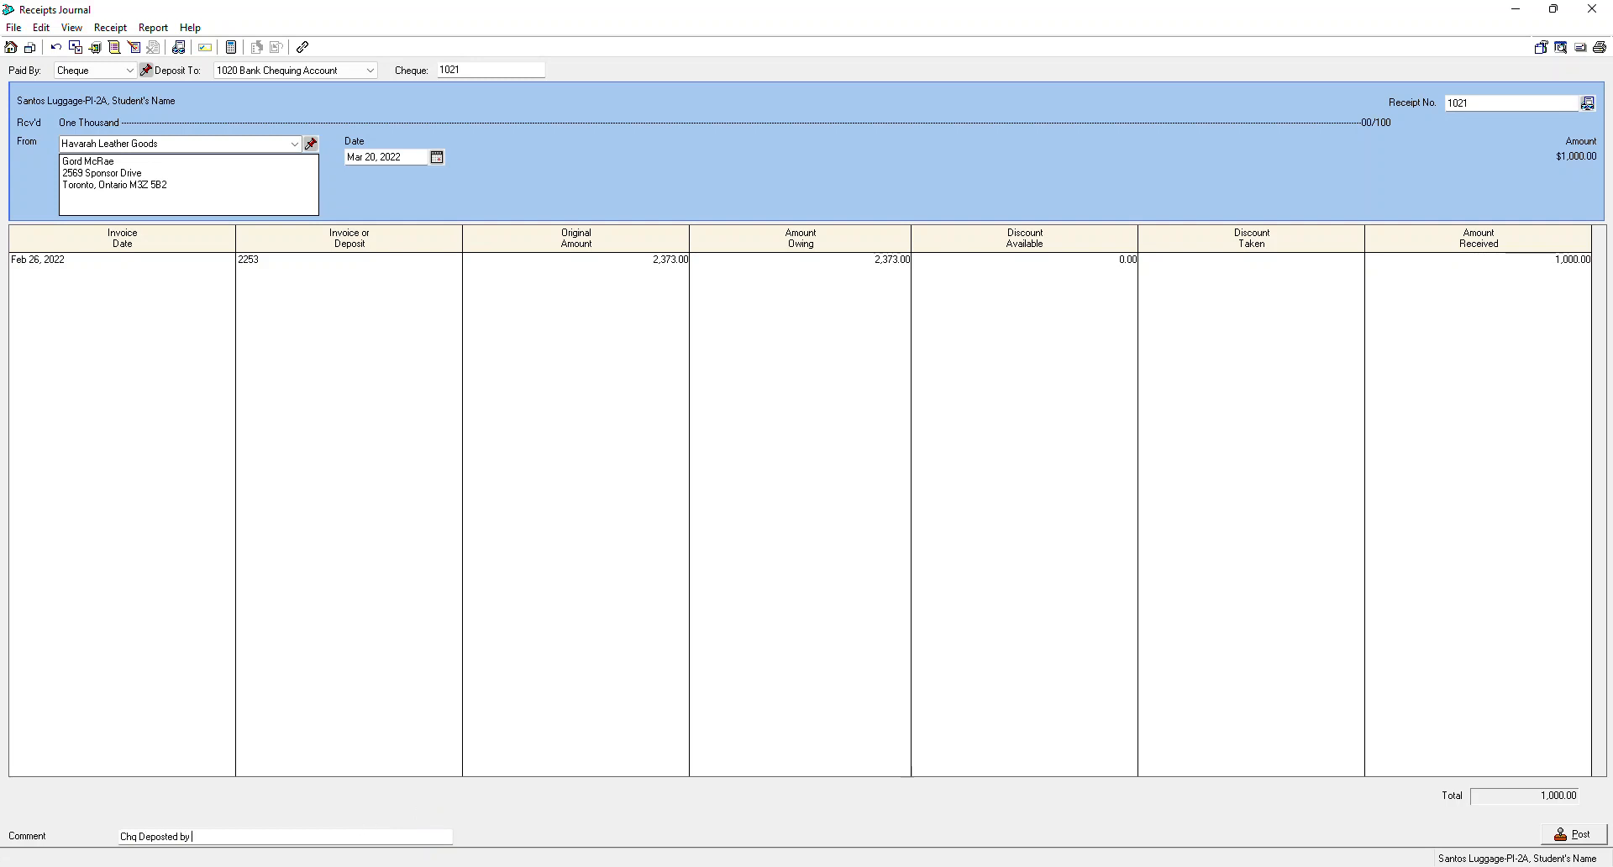
click(400, 835)
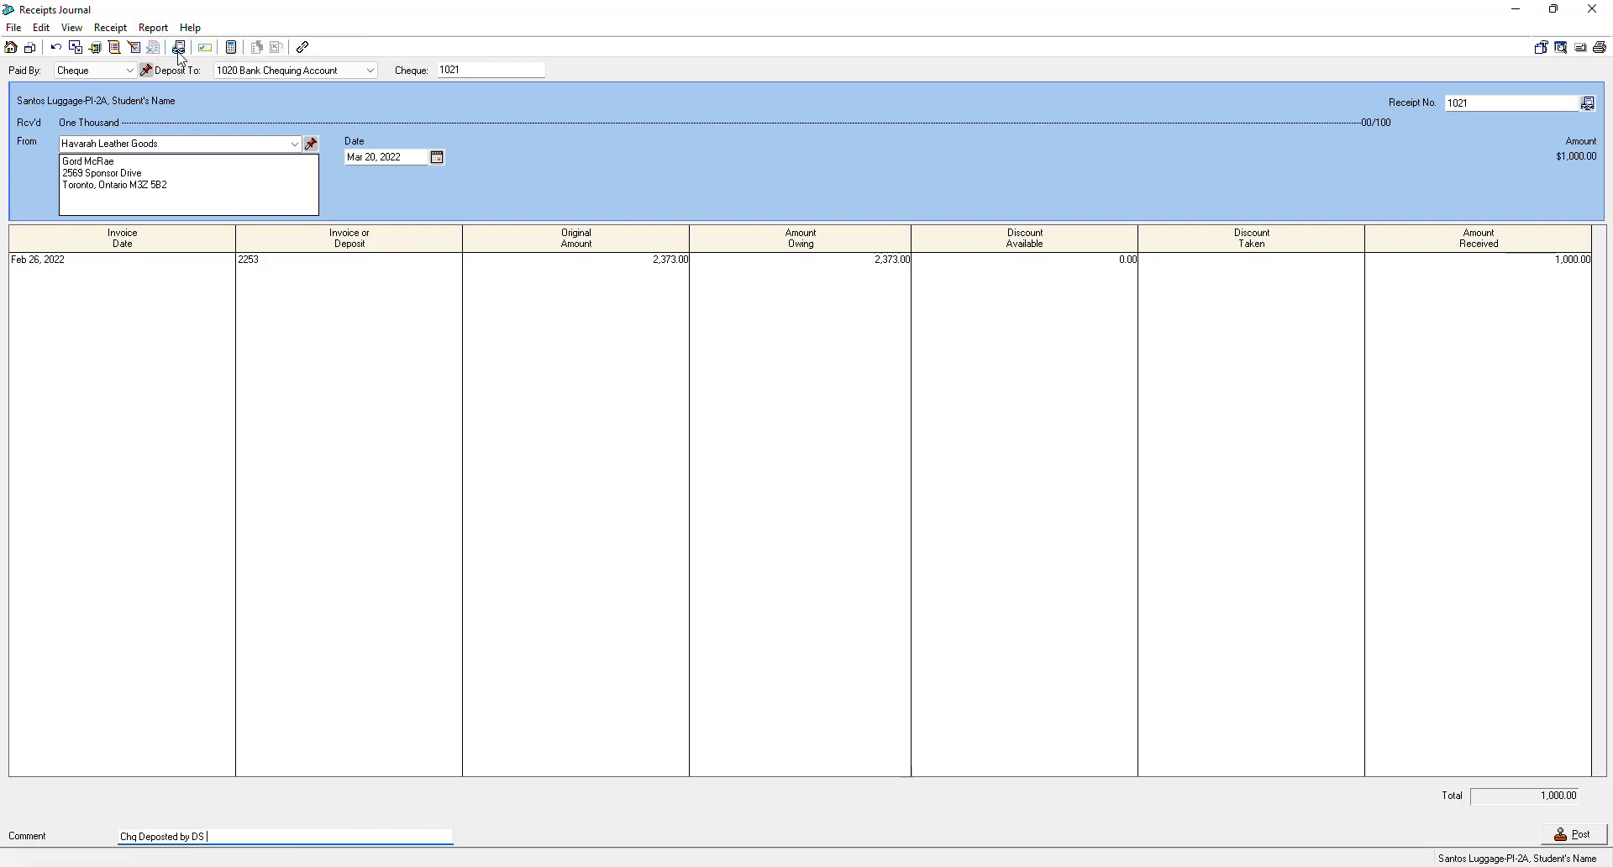
Review the Receipts Journal entry for the Havarah Leather Goods payment and close the report
key(ctrl+j)
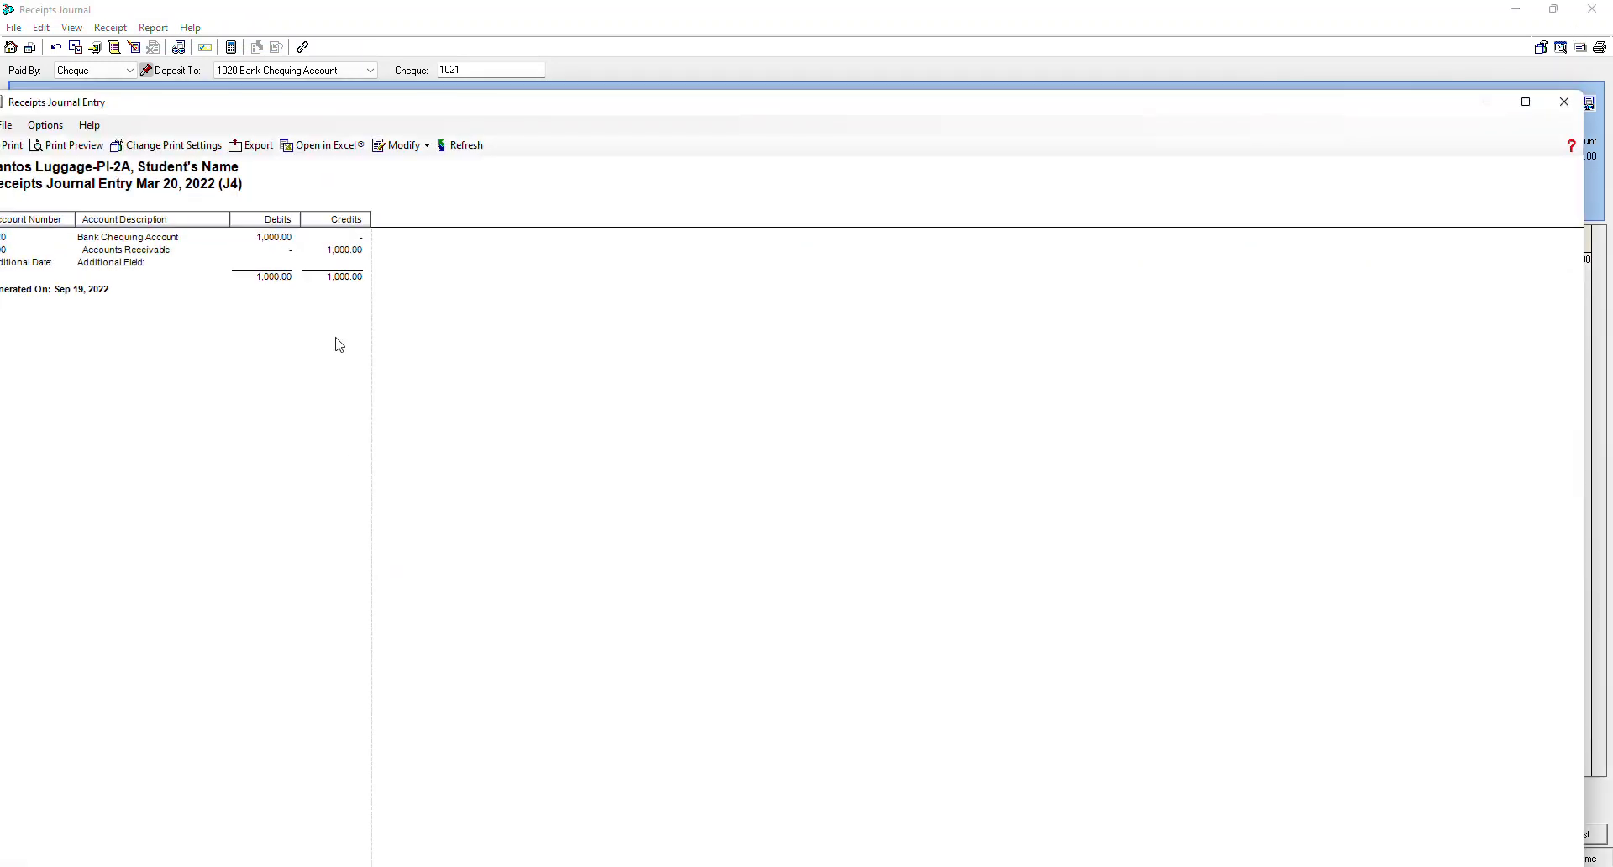
drag(632, 105, 784, 84)
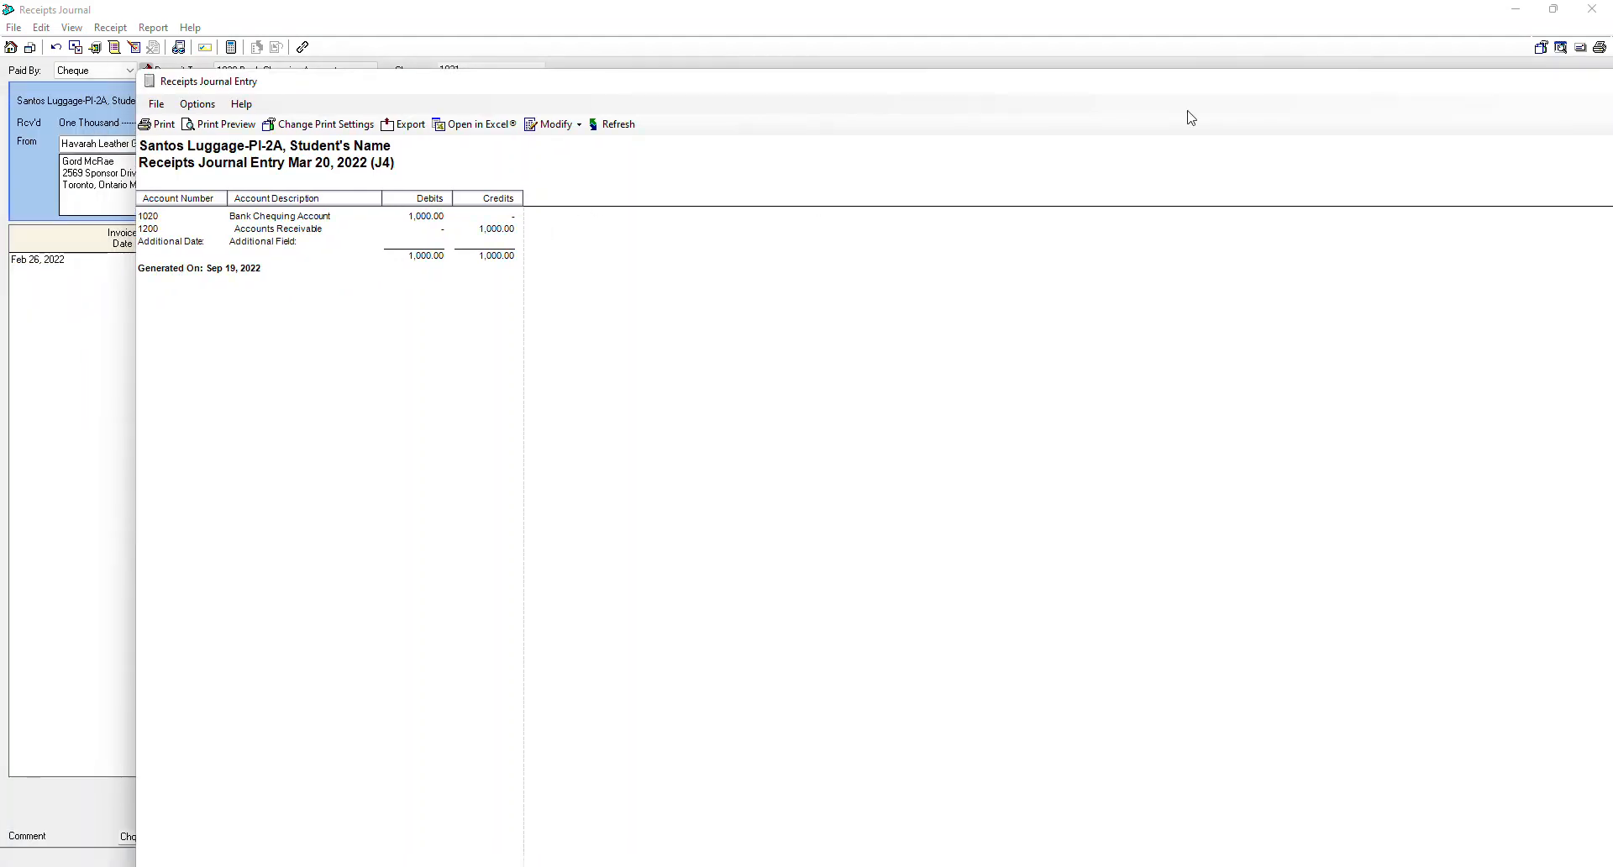
drag(1236, 87, 1082, 120)
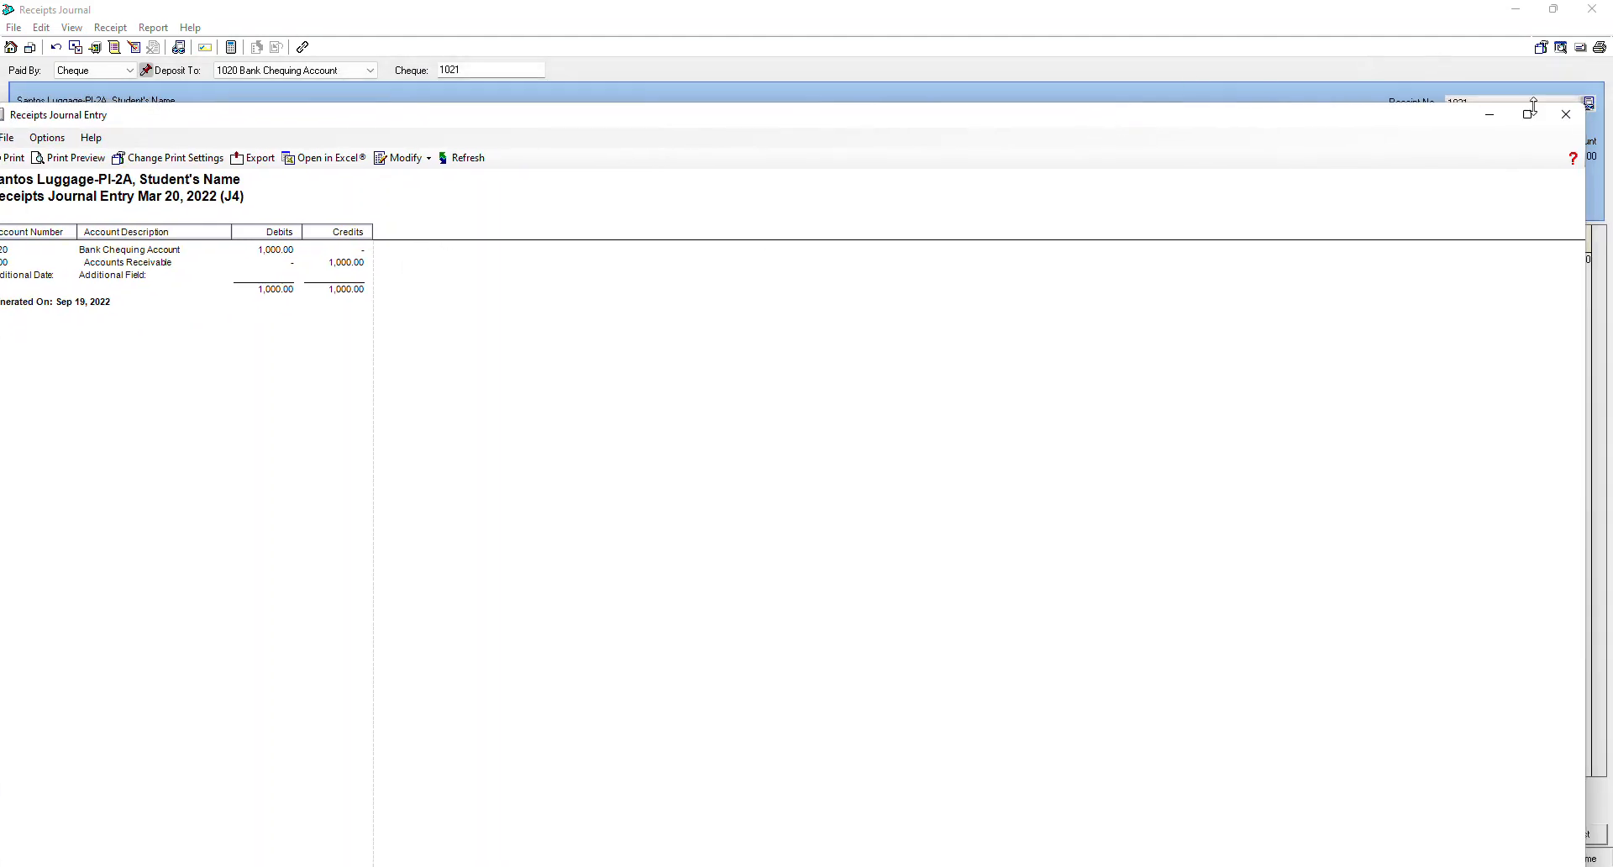
click(1568, 116)
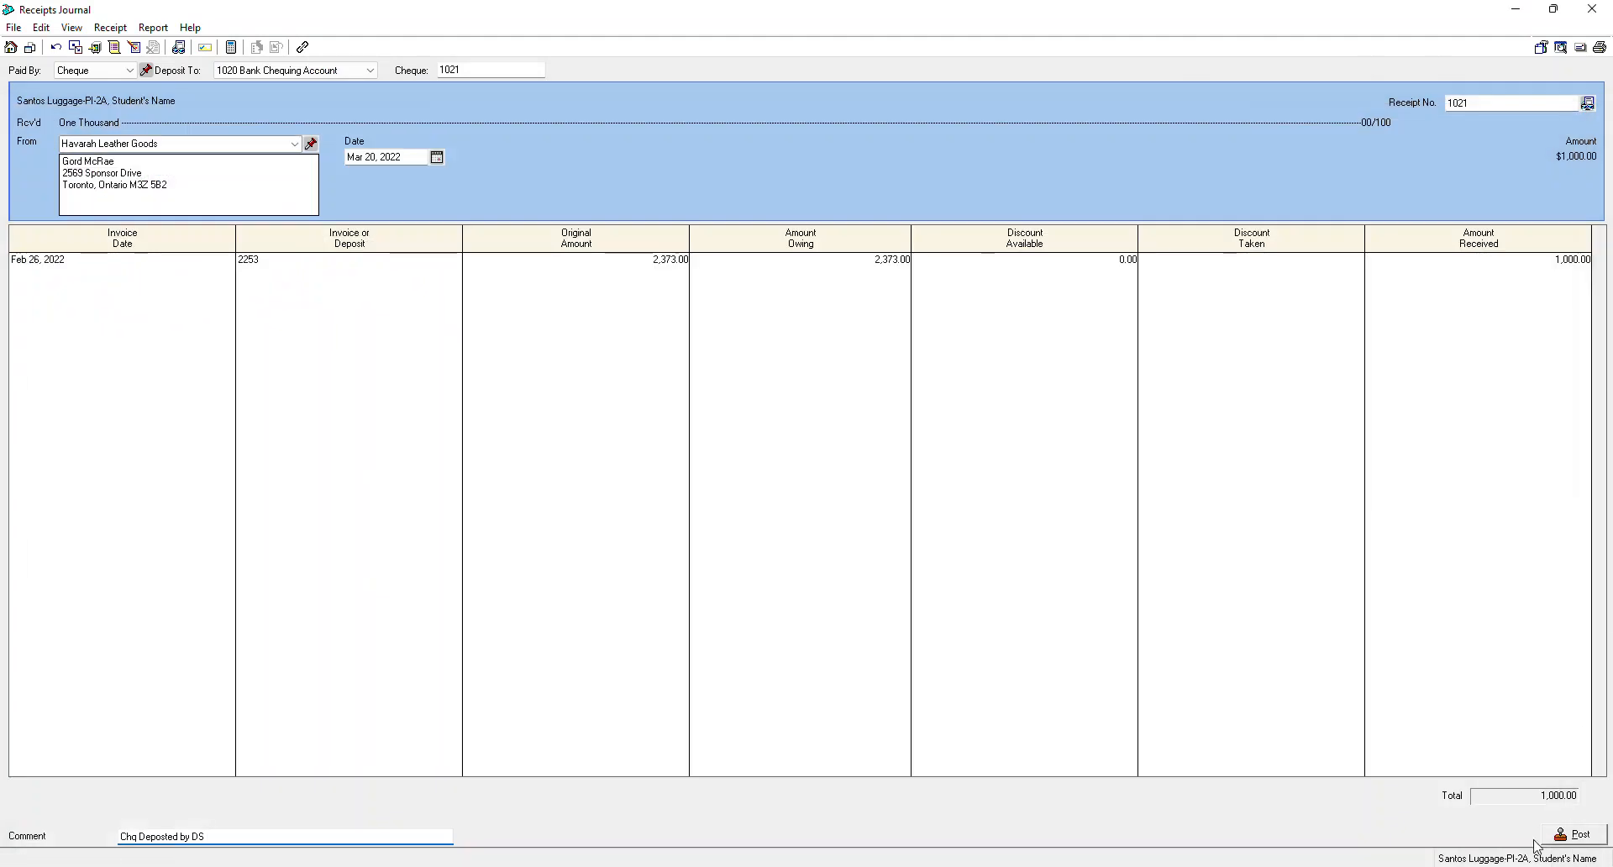
Post the Havarah Leather Goods receipt, accept the confirmation and close the Receipts Journal
click(1574, 835)
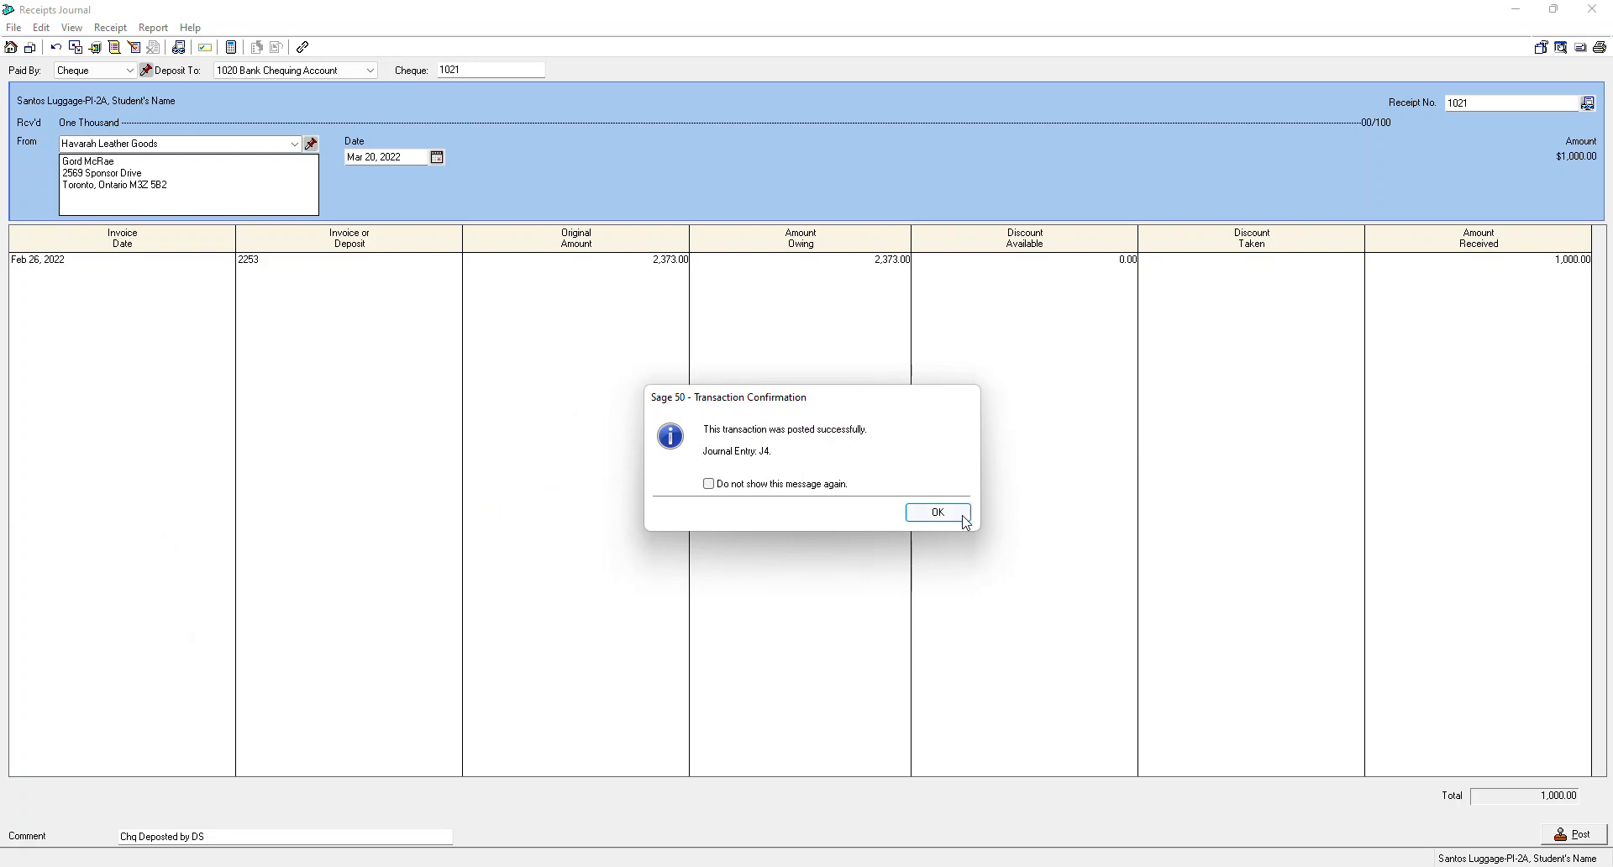
click(938, 513)
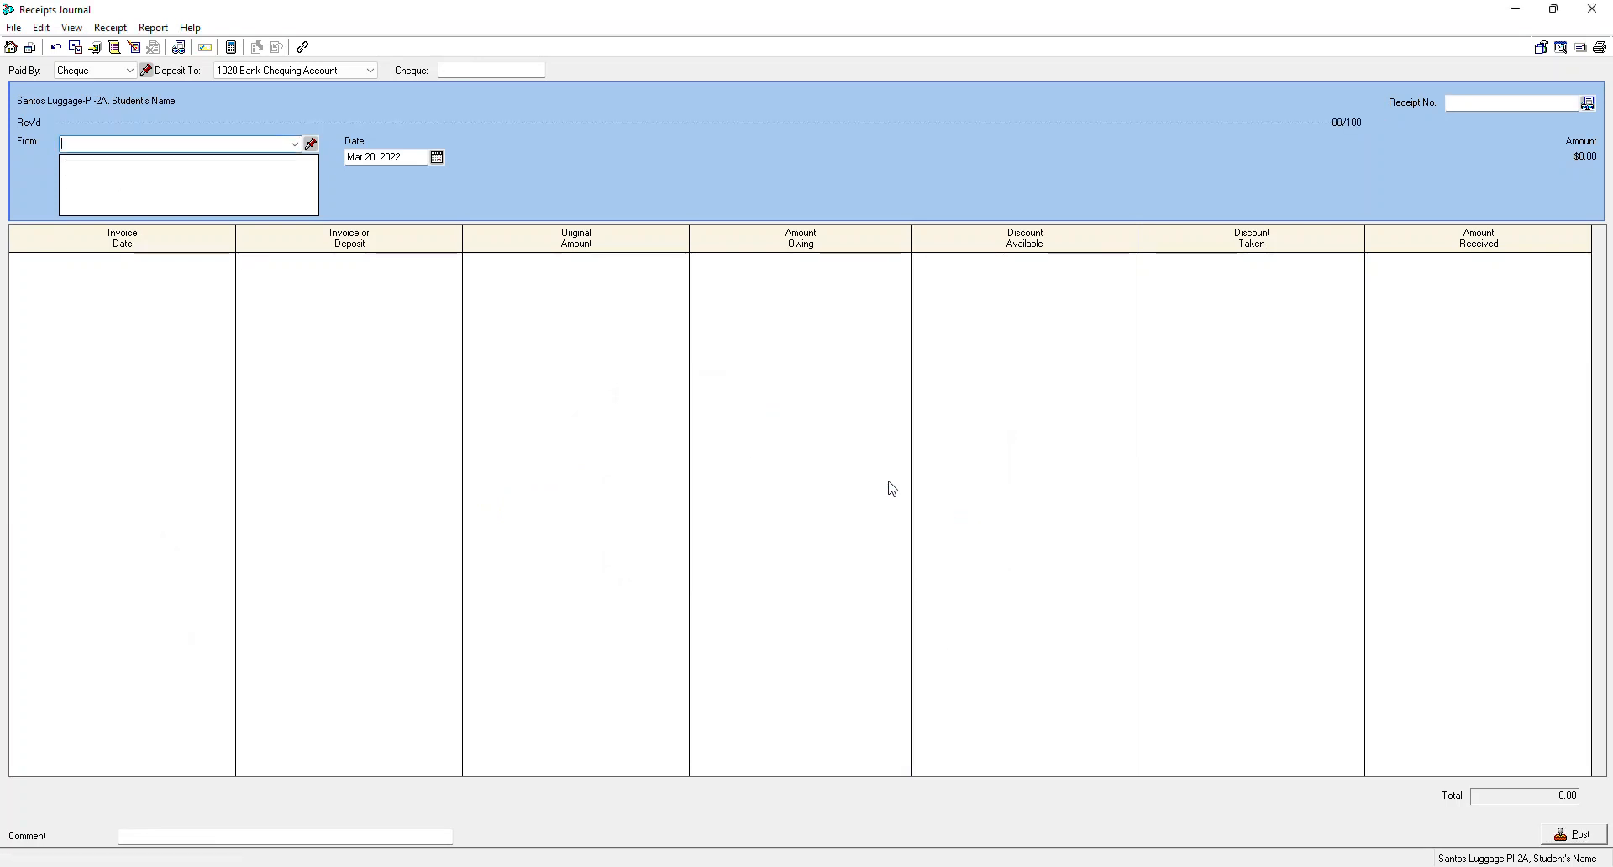
click(1593, 10)
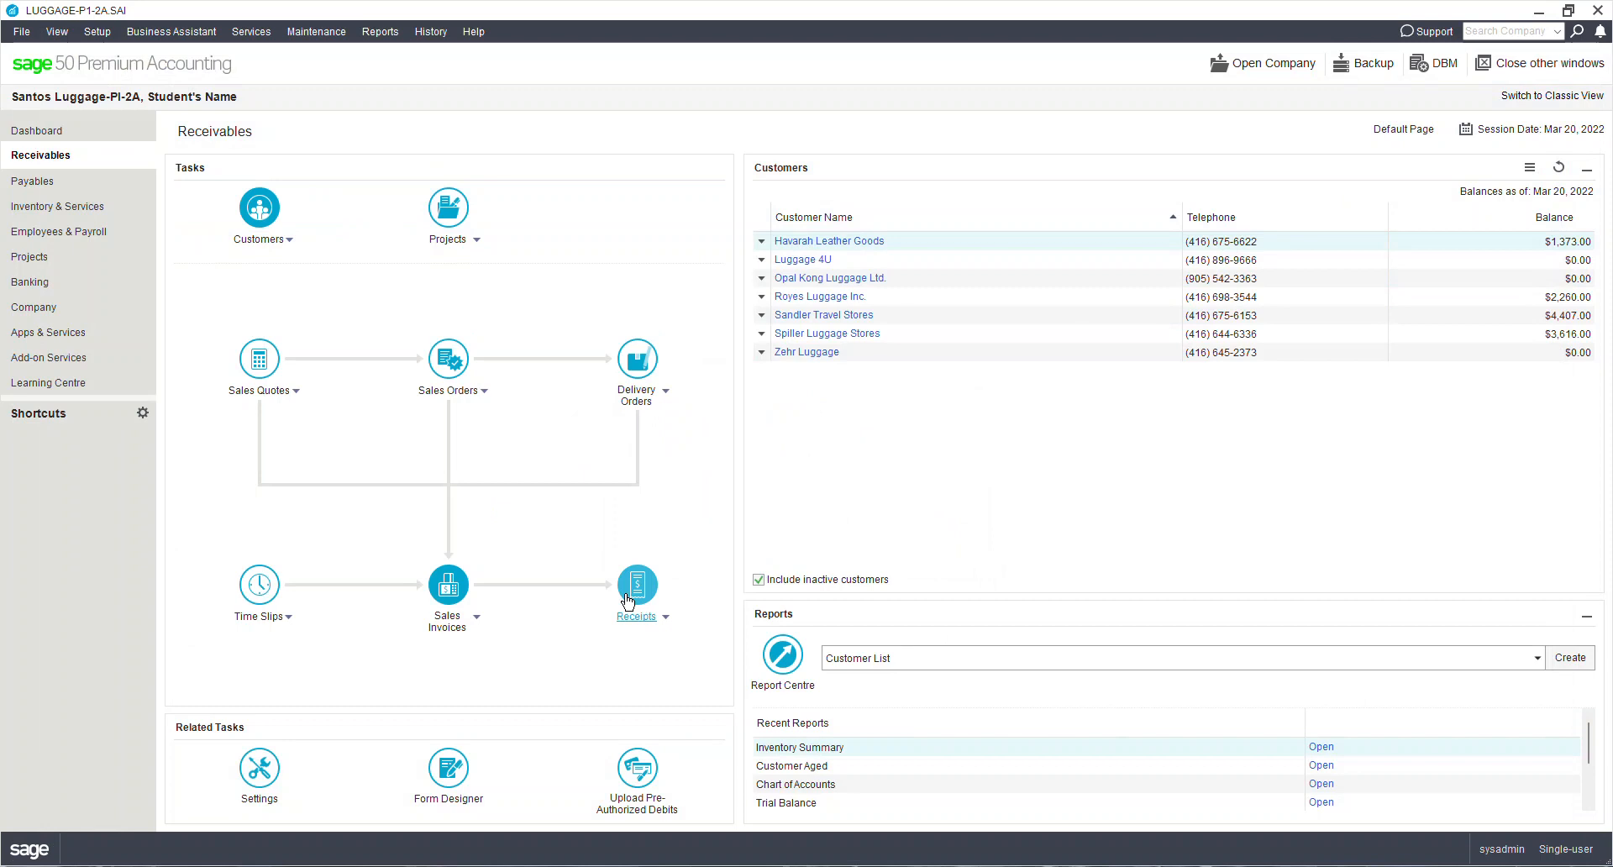
Create a new pay-later sales invoice for Royes Luggage Inc
click(459, 632)
mouse_move(458, 647)
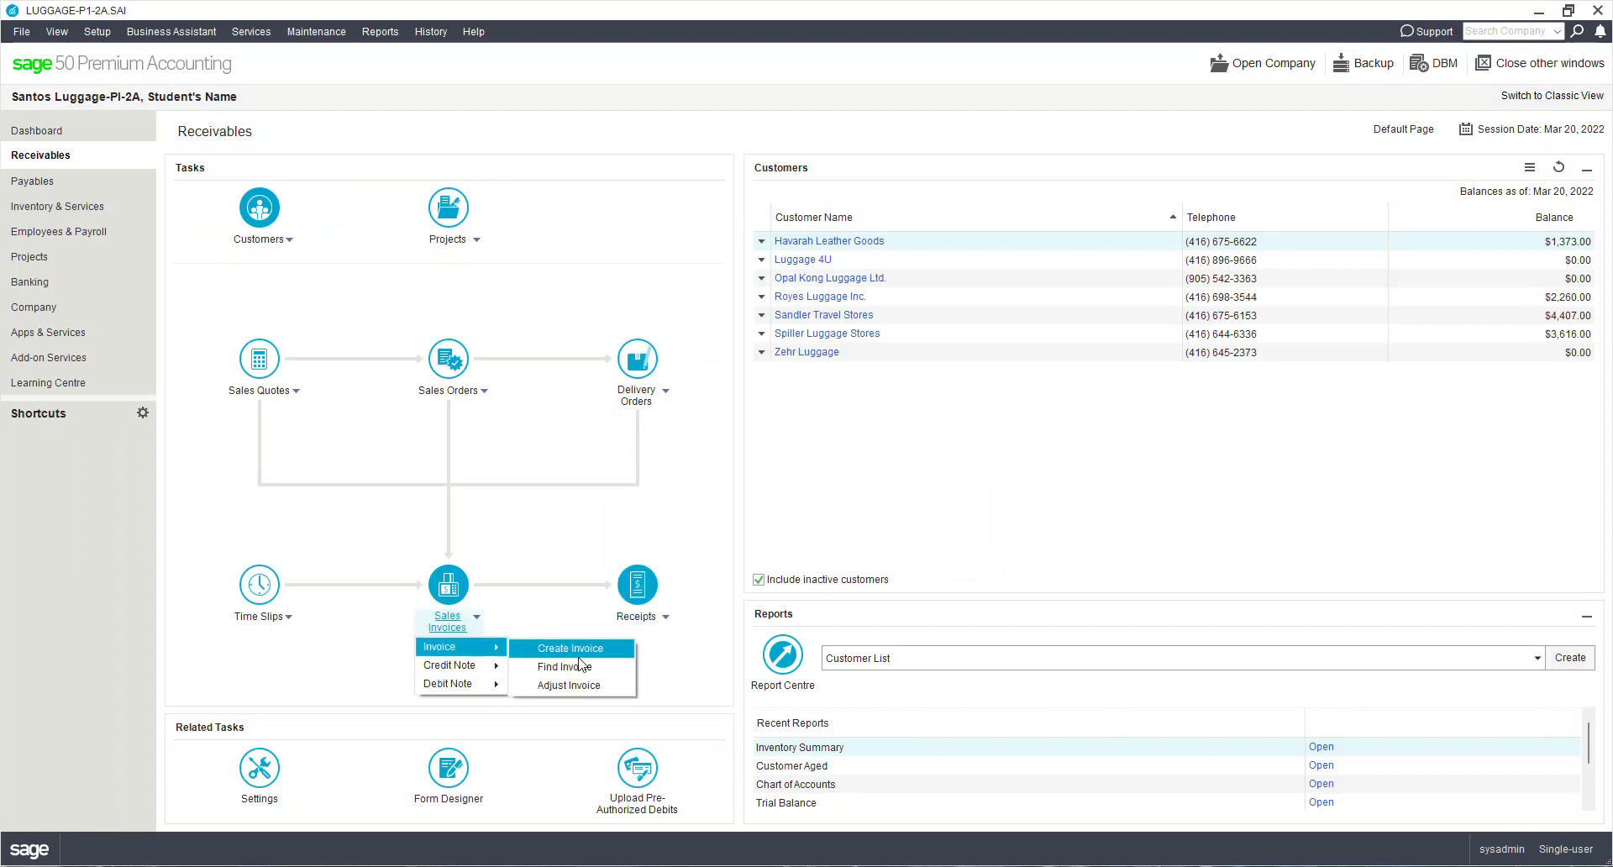
click(579, 655)
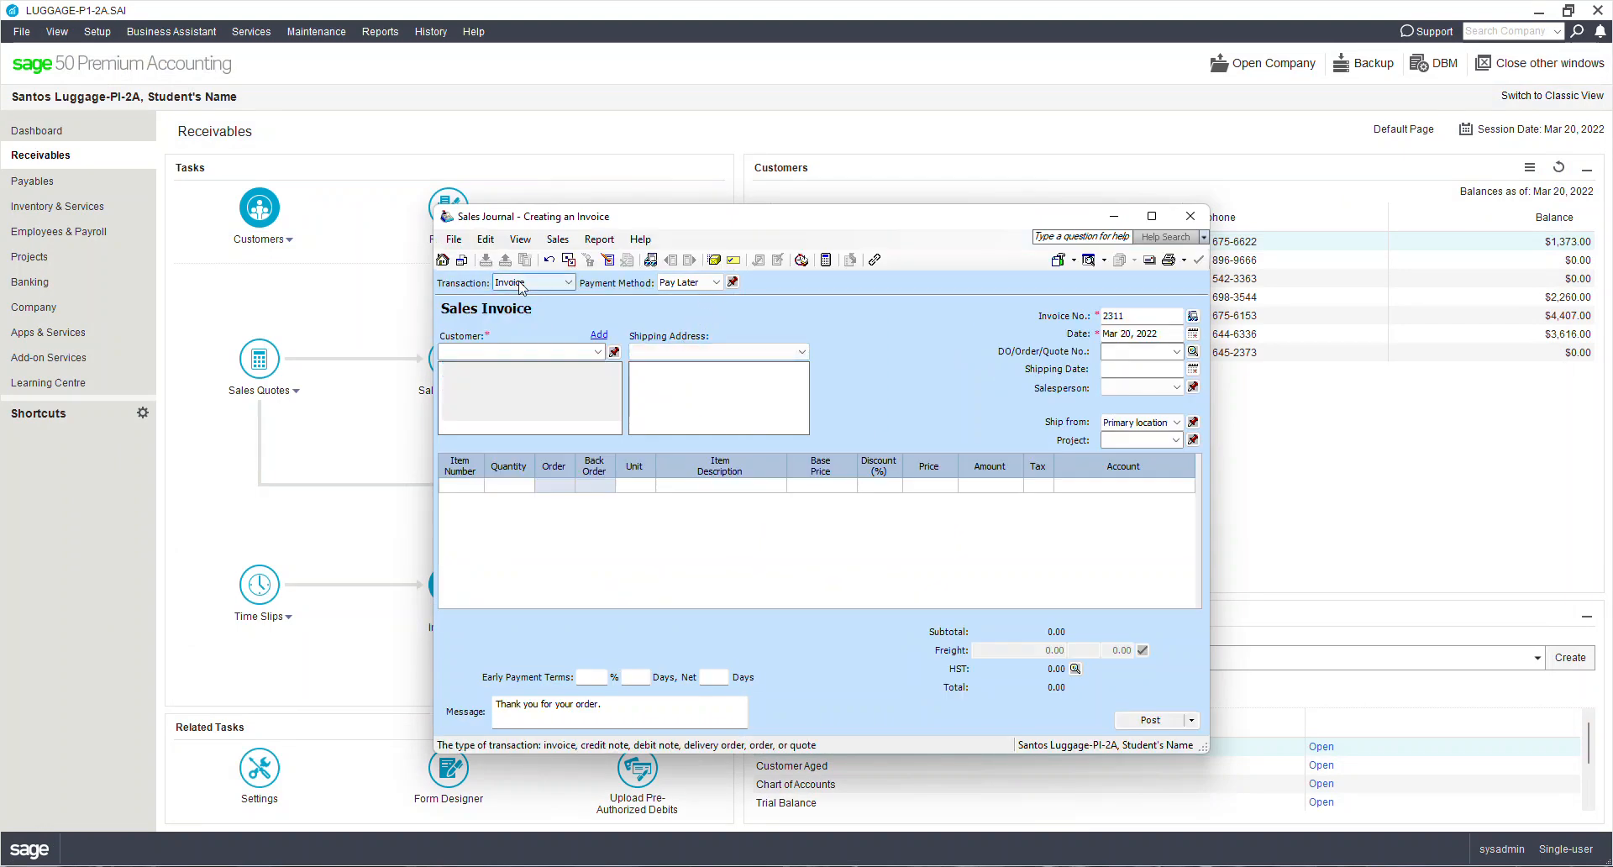
click(598, 352)
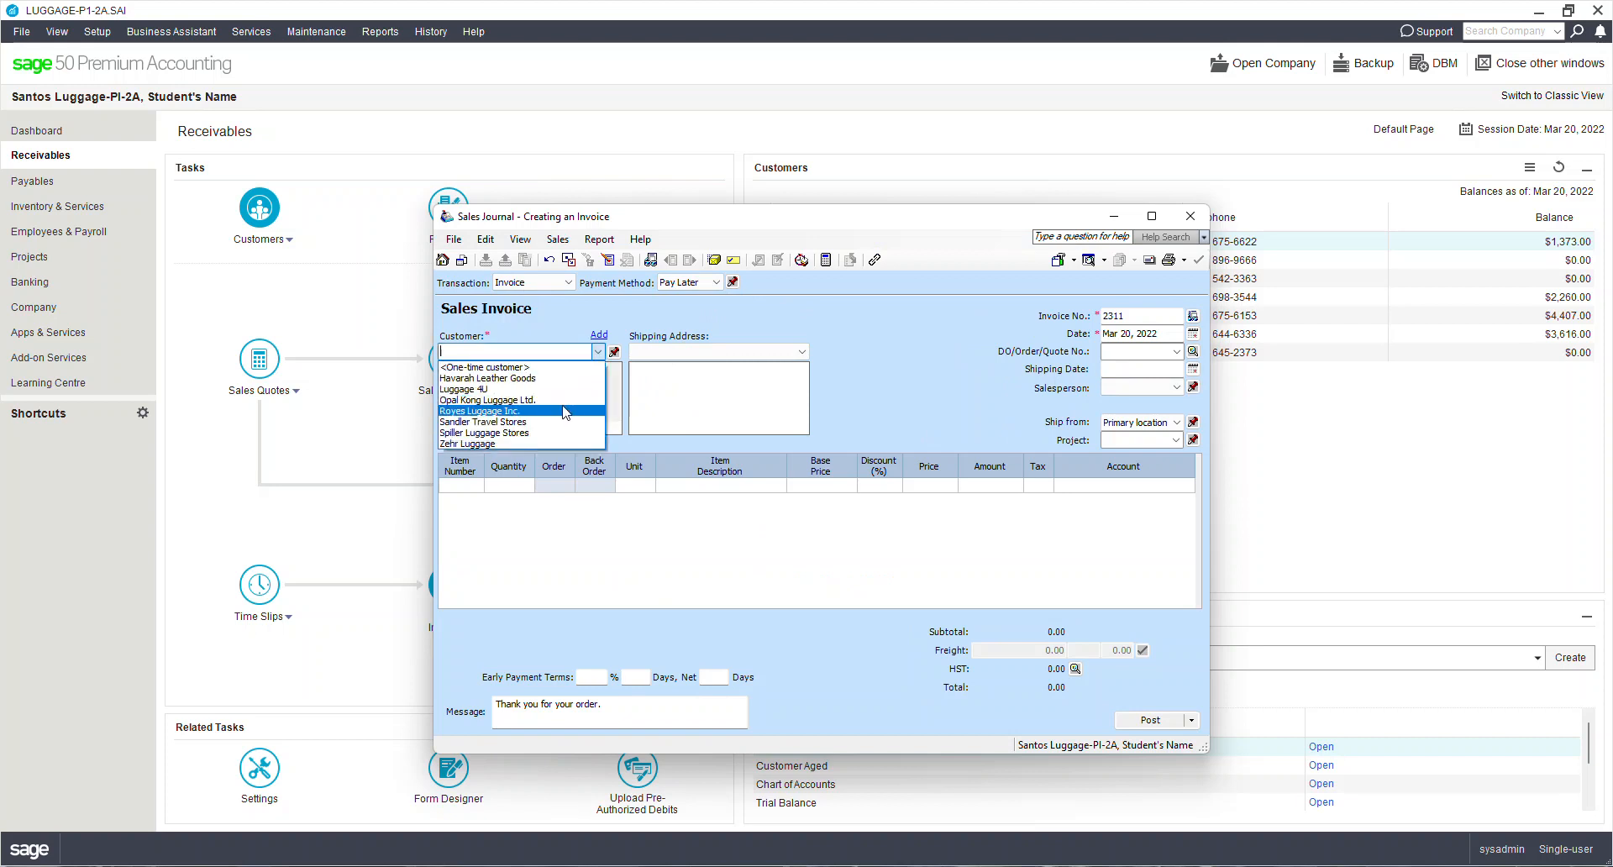
click(565, 411)
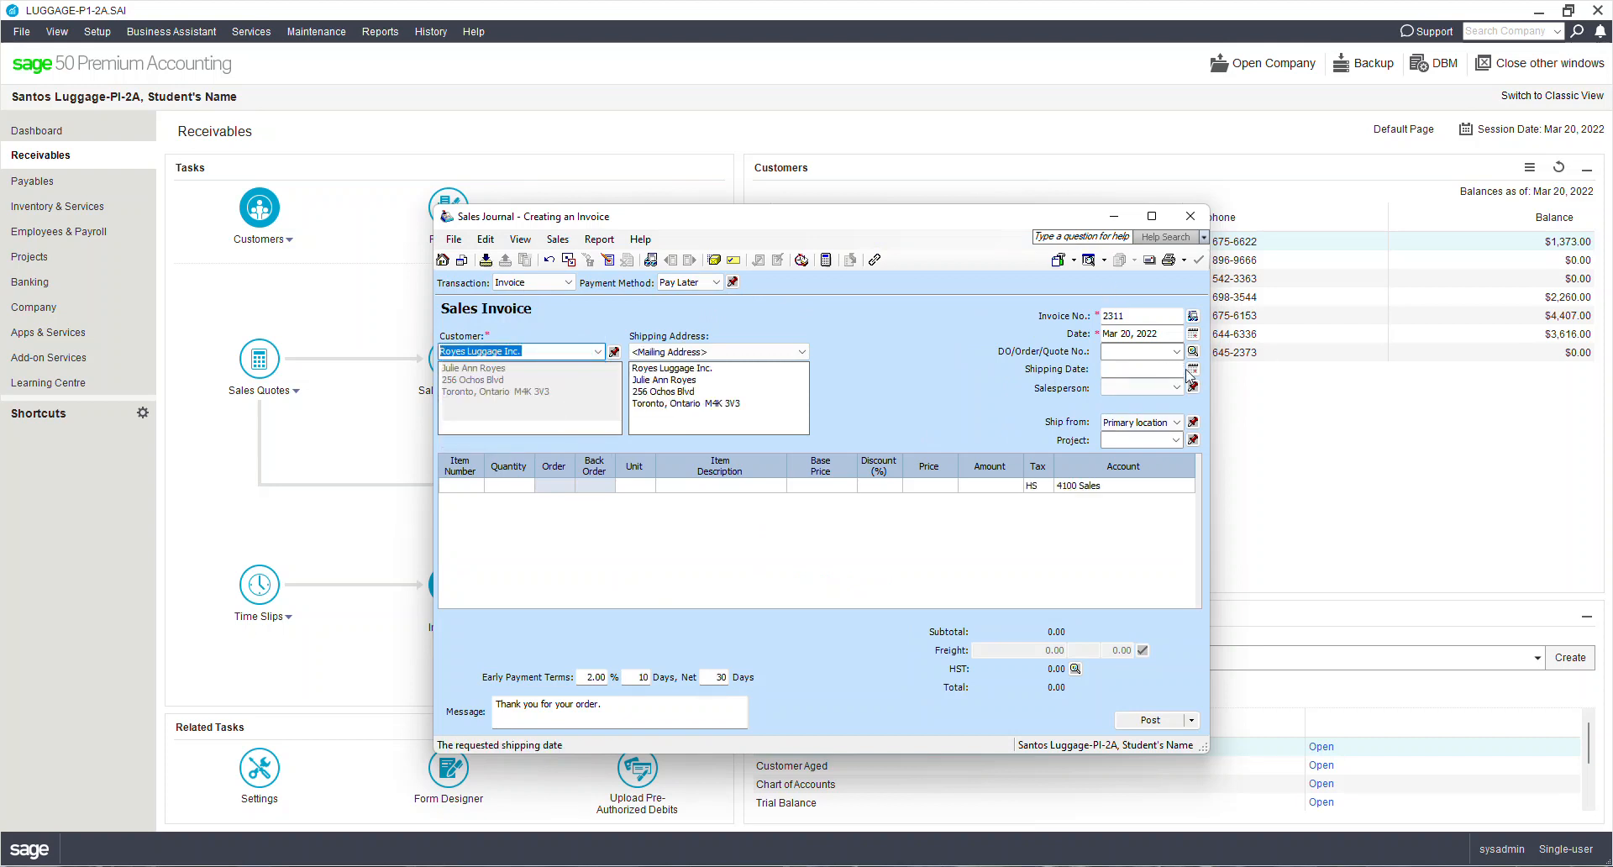
Add the inventory item Suit w/w R to the first invoice line with quantity 5
click(471, 484)
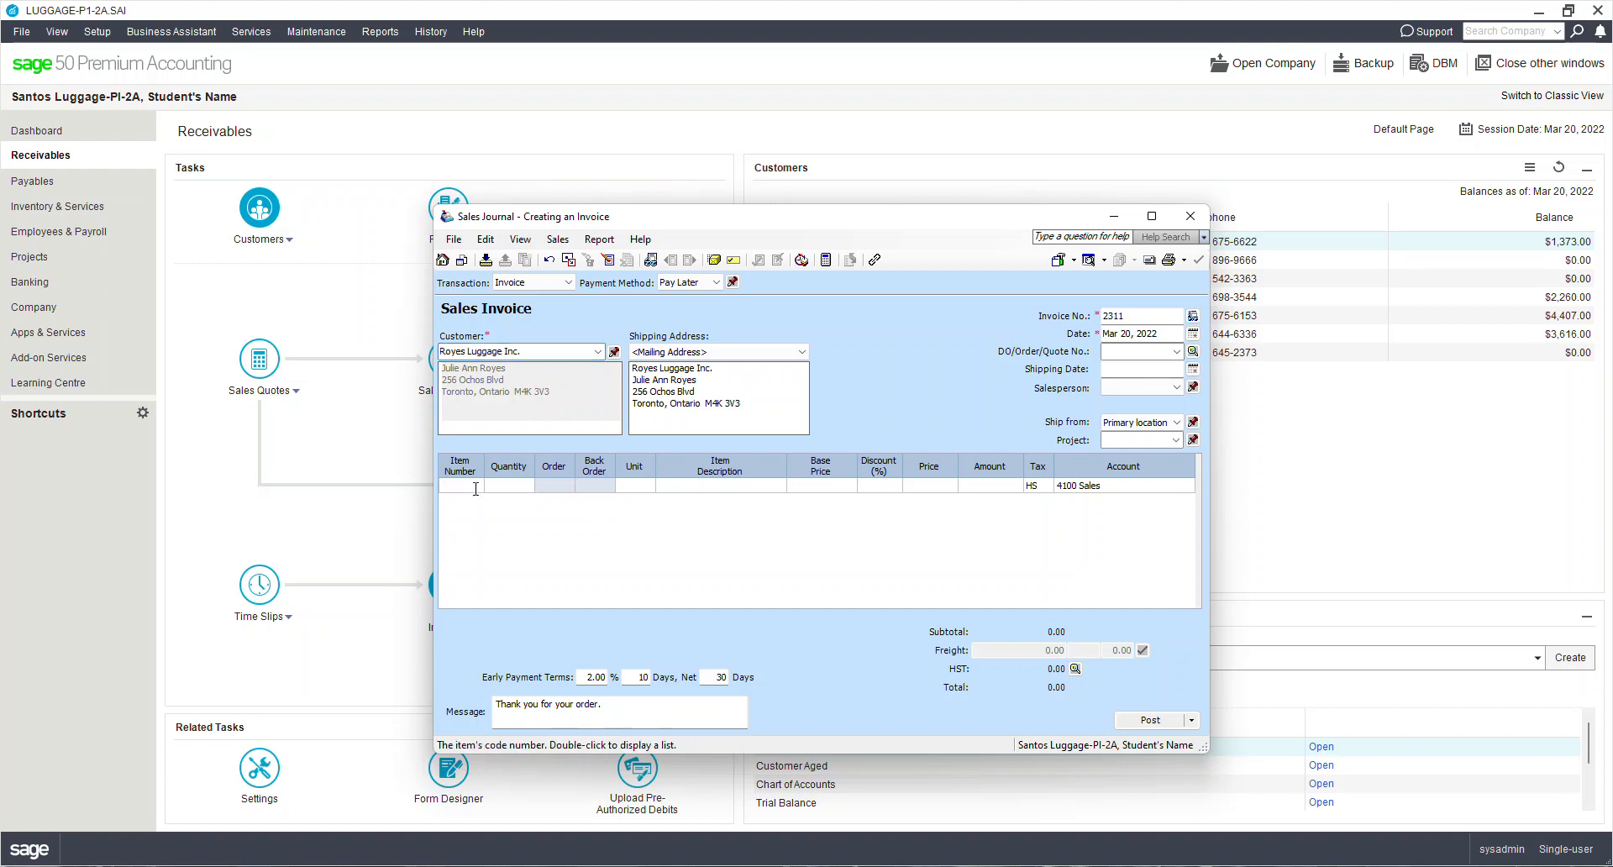
double_click(476, 489)
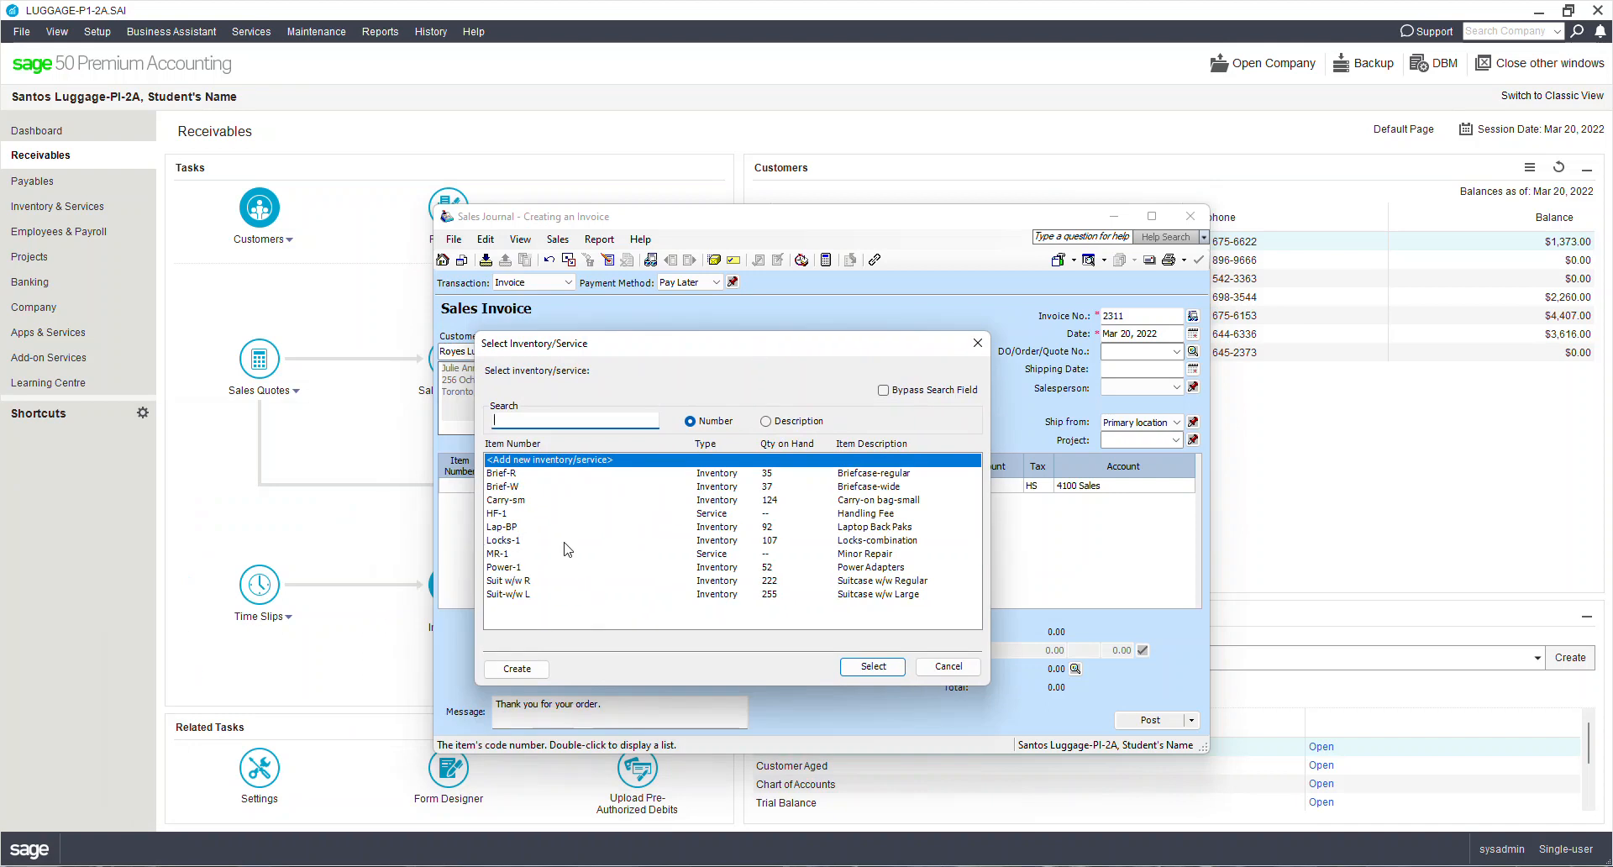
click(506, 580)
click(872, 667)
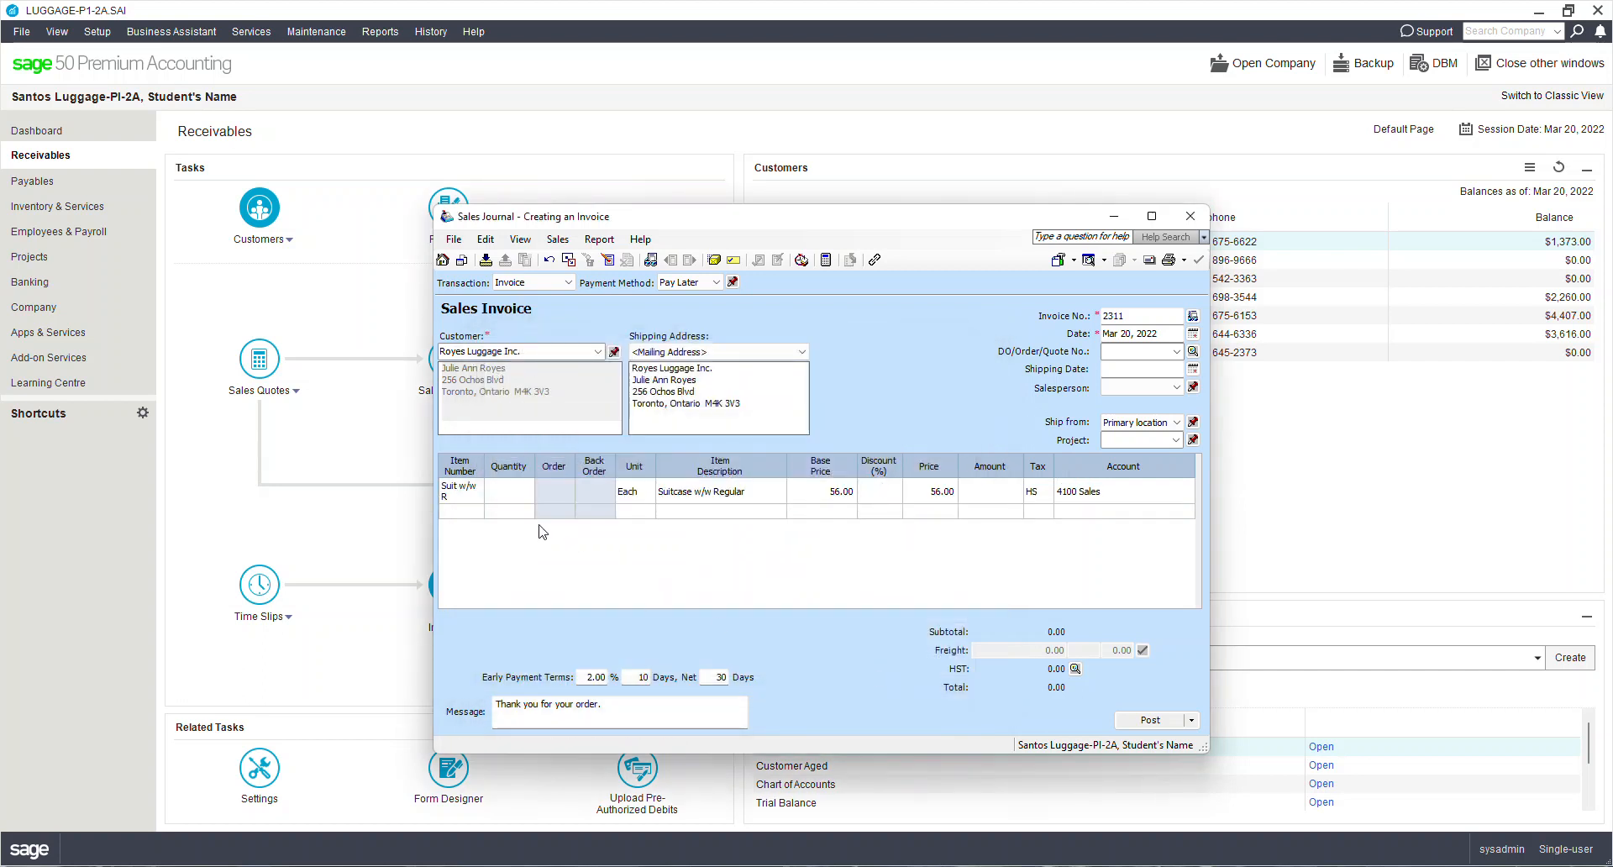
text(5)
key(Tab)
key(Tab)
key(Tab)
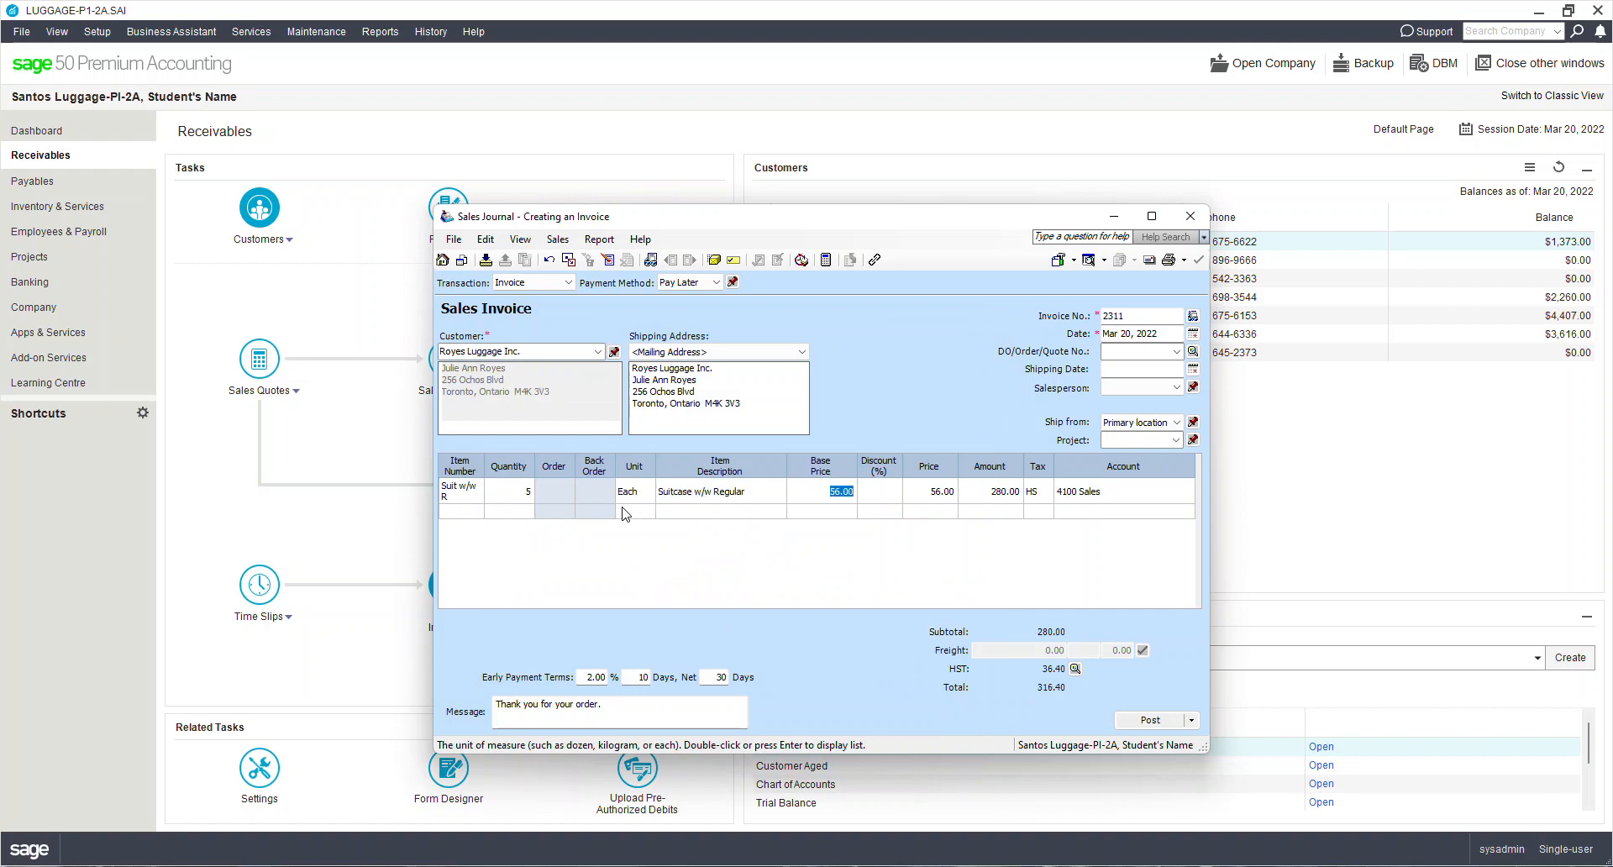
Set the suitcase line's base price to 55.00 and keep account 4100 Sales
text(55)
key(Tab)
key(Tab)
key(Tab)
key(Tab)
key(Tab)
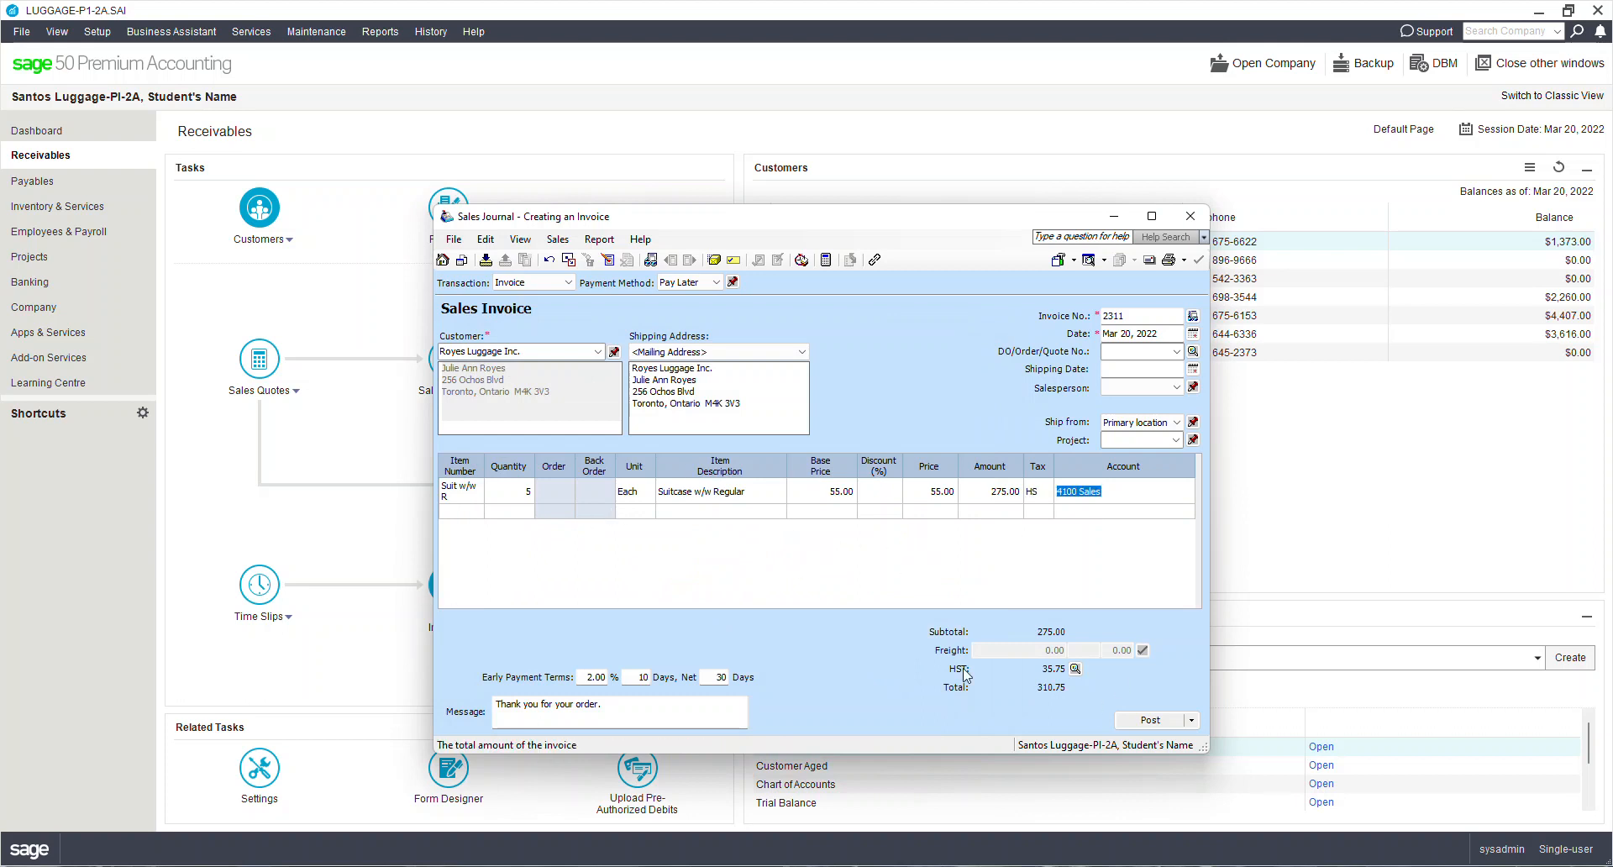
key(Tab)
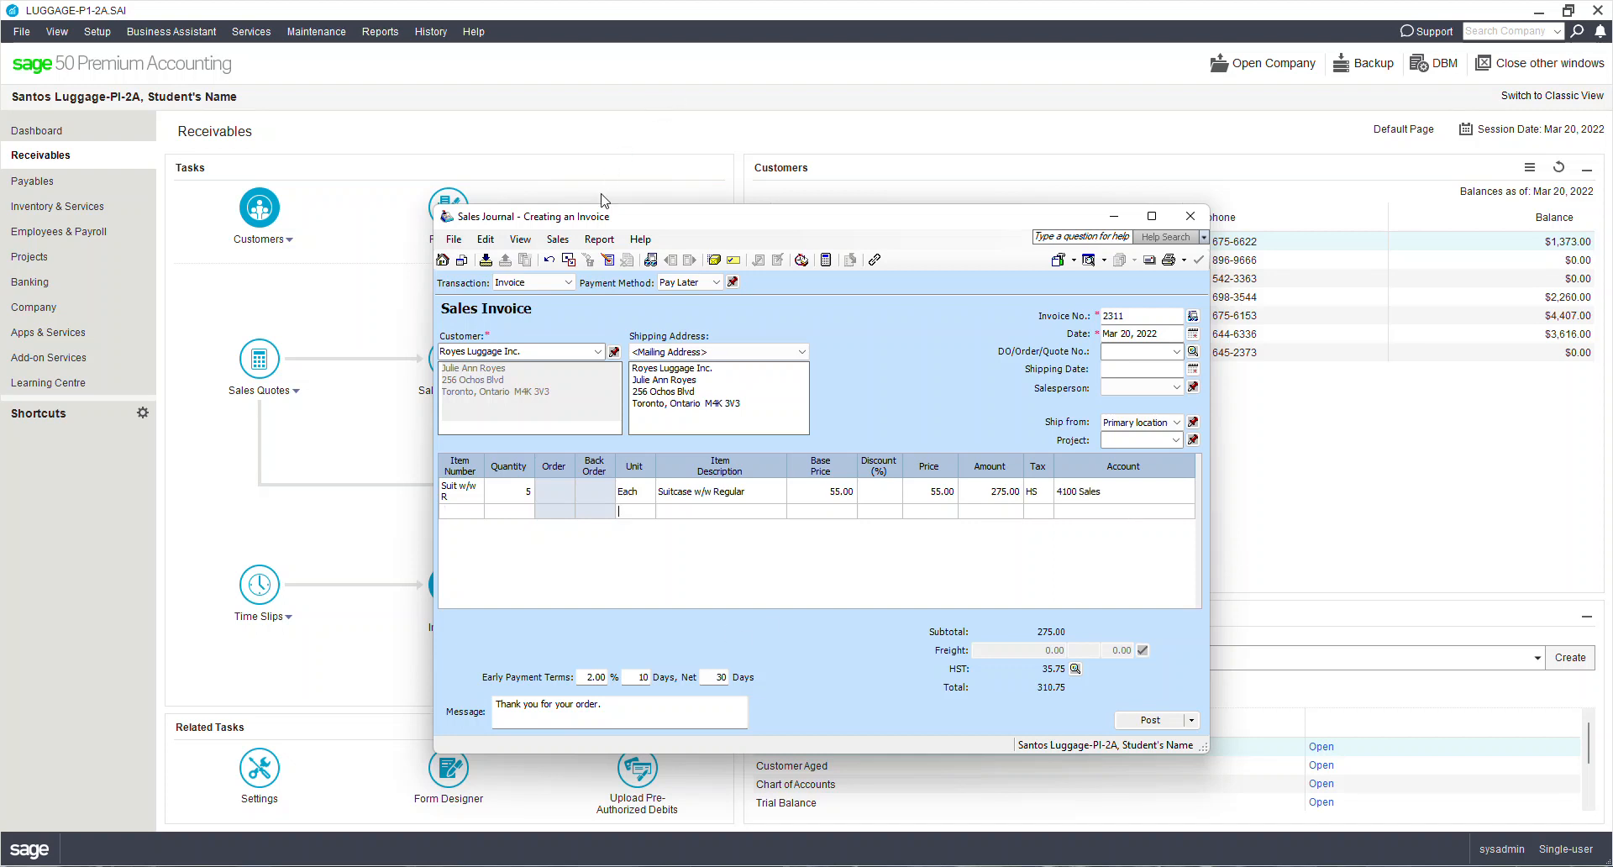
Review the Sales Journal entry for the Royes Luggage invoice and close the report
click(600, 240)
click(668, 260)
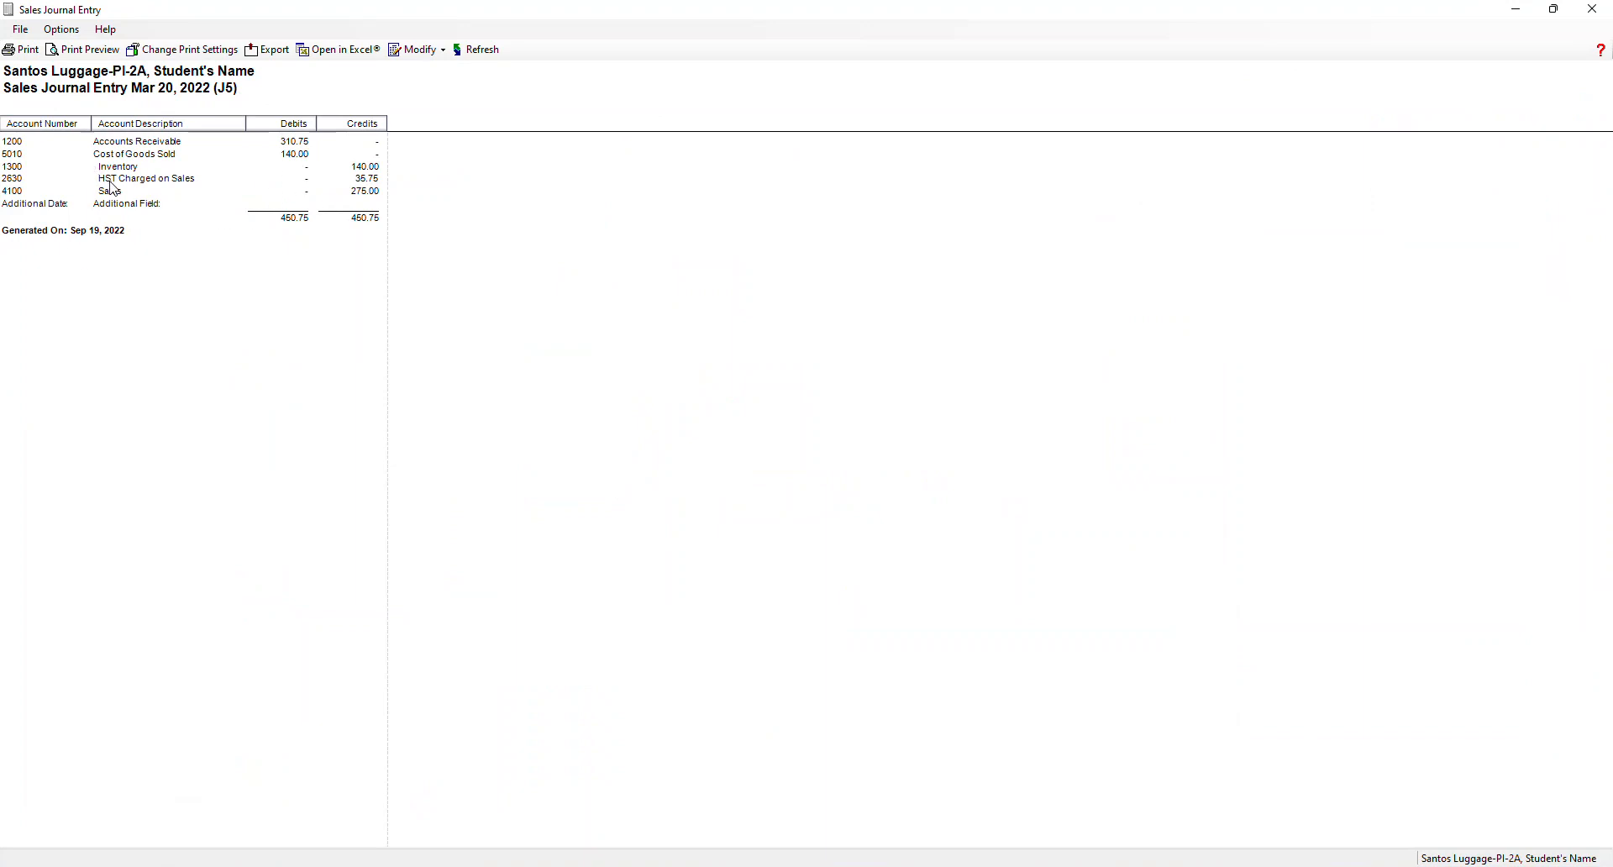
click(1592, 9)
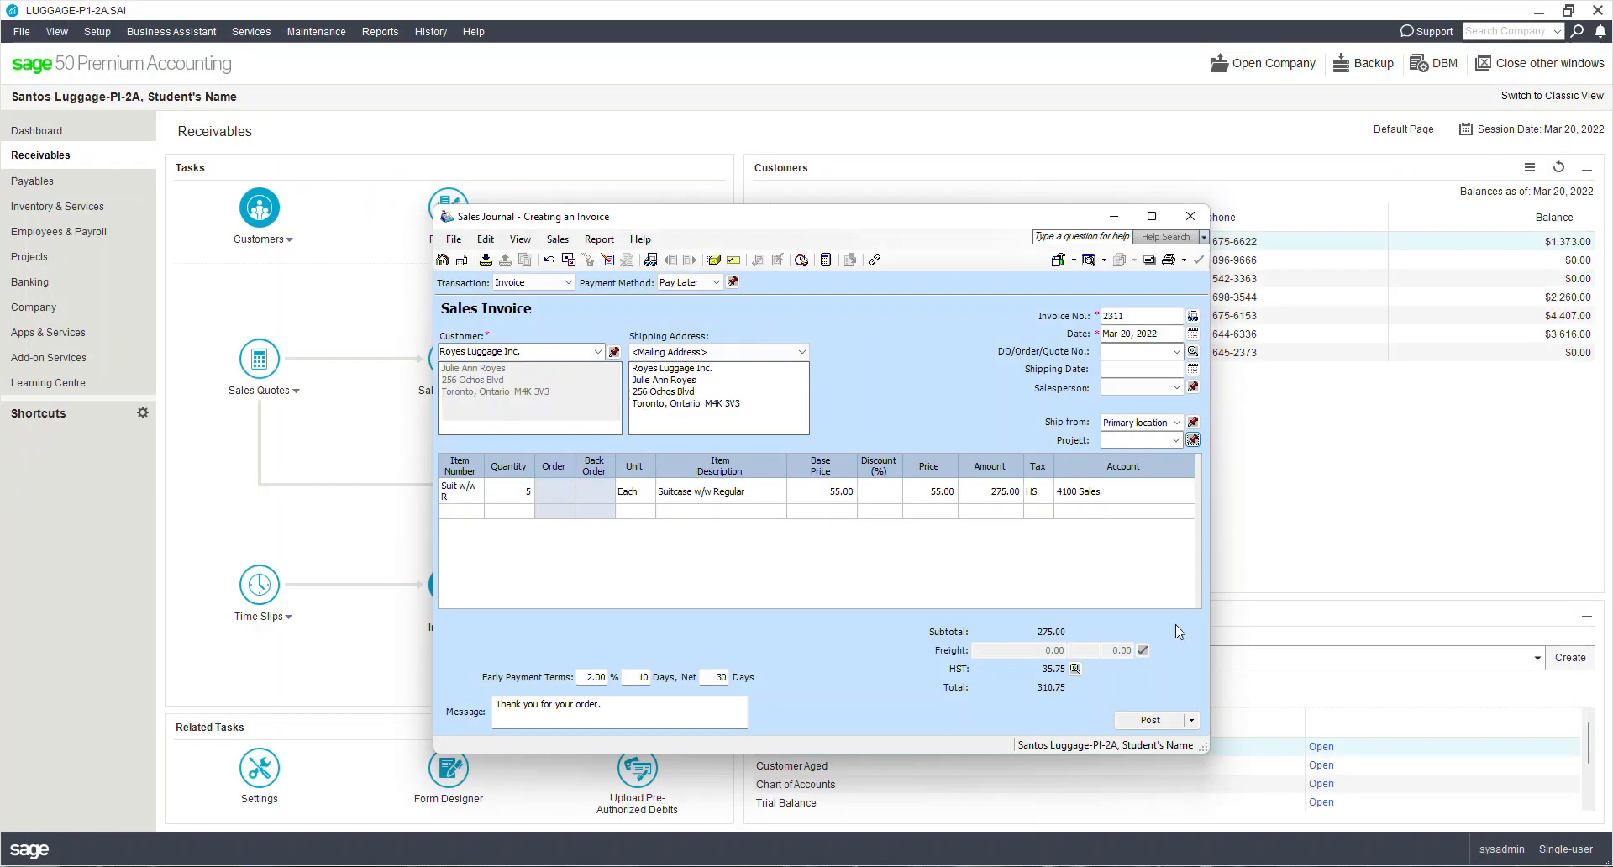
Post the Royes Luggage invoice, accept the confirmation and close the Sales Journal
click(1149, 721)
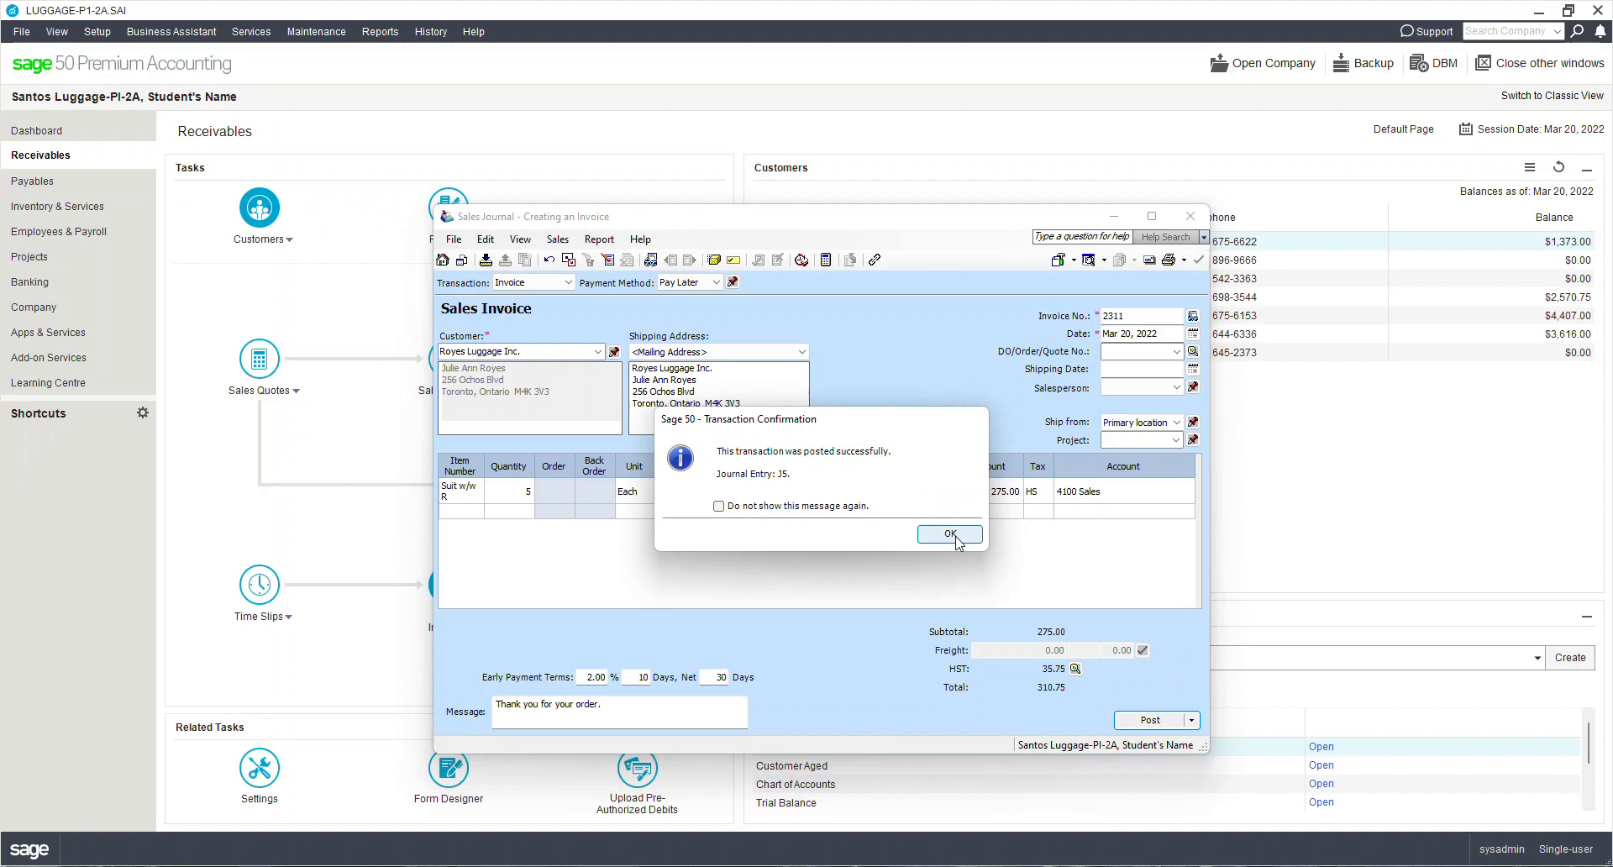
click(952, 535)
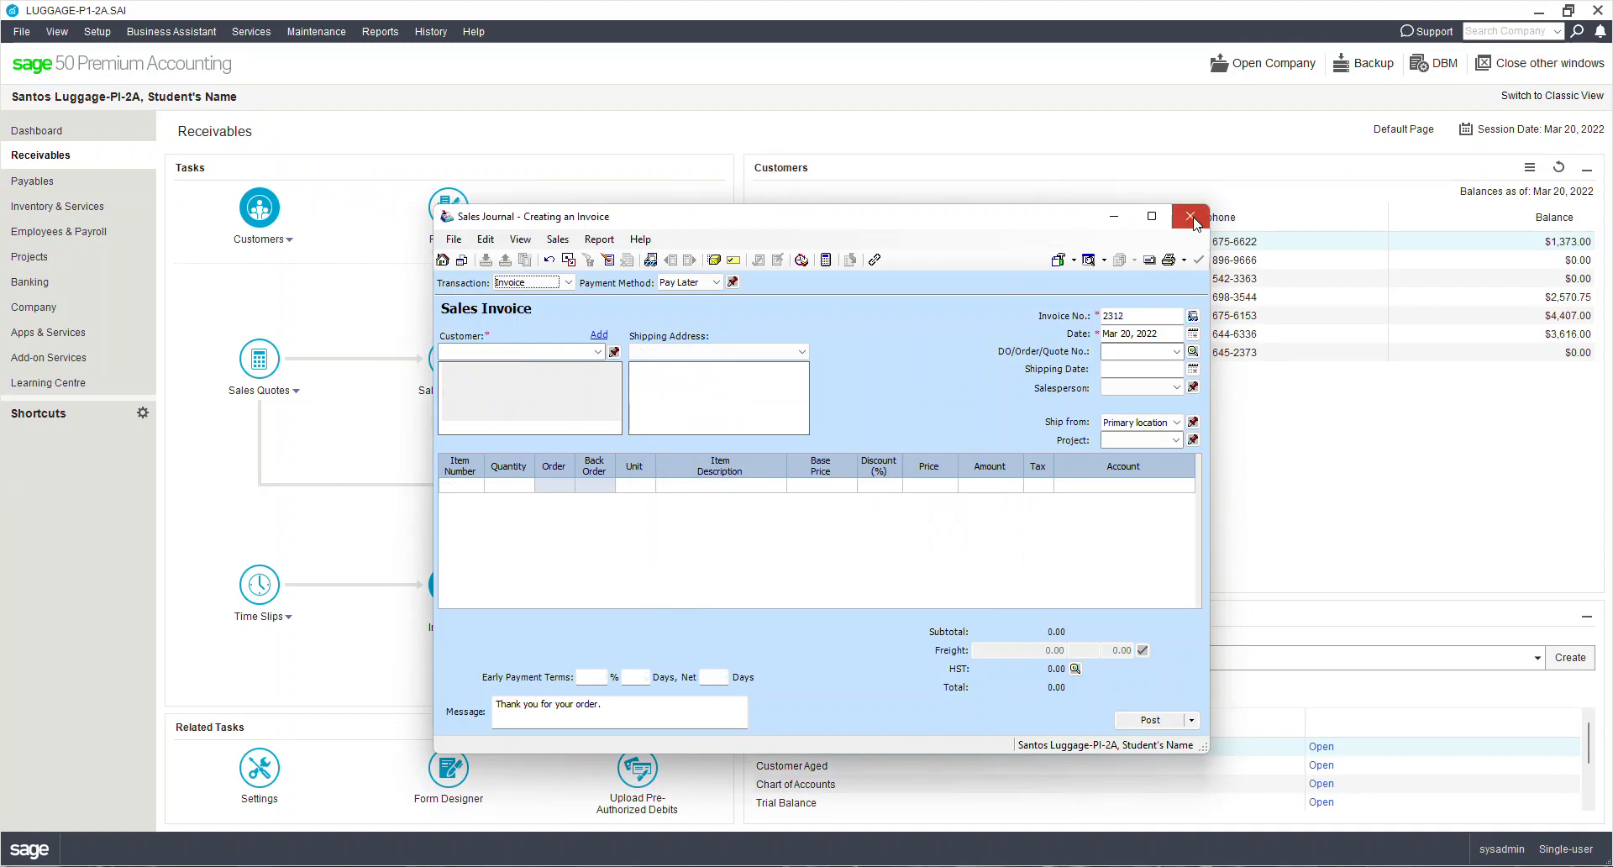
click(1191, 218)
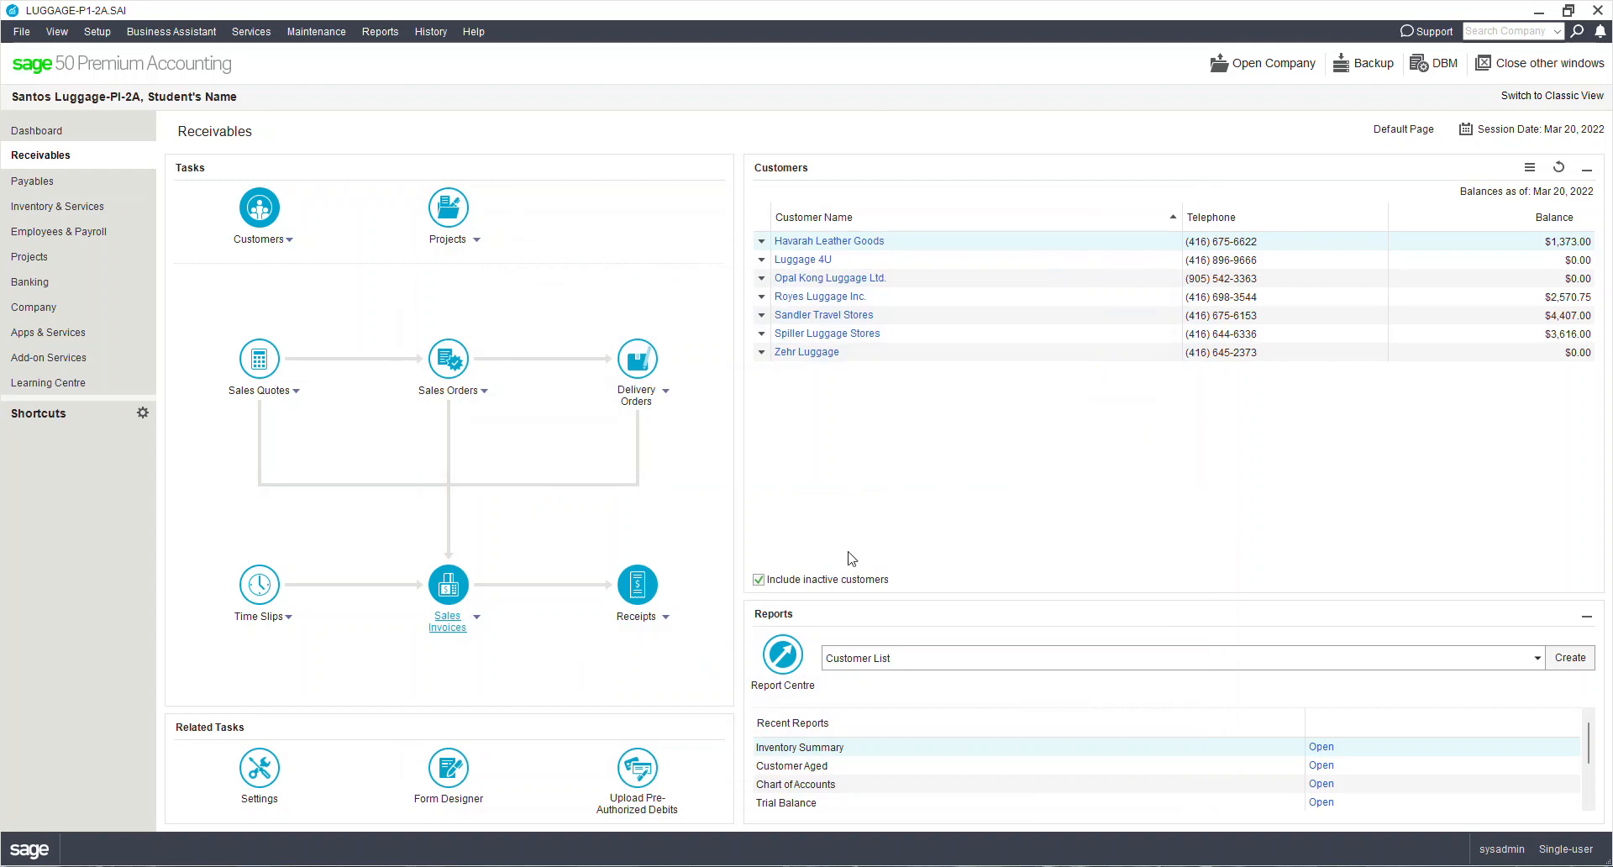
Look up the posted Royes Luggage Inc. sales invoice dated Mar 20, 2022, and close it after viewing
click(474, 617)
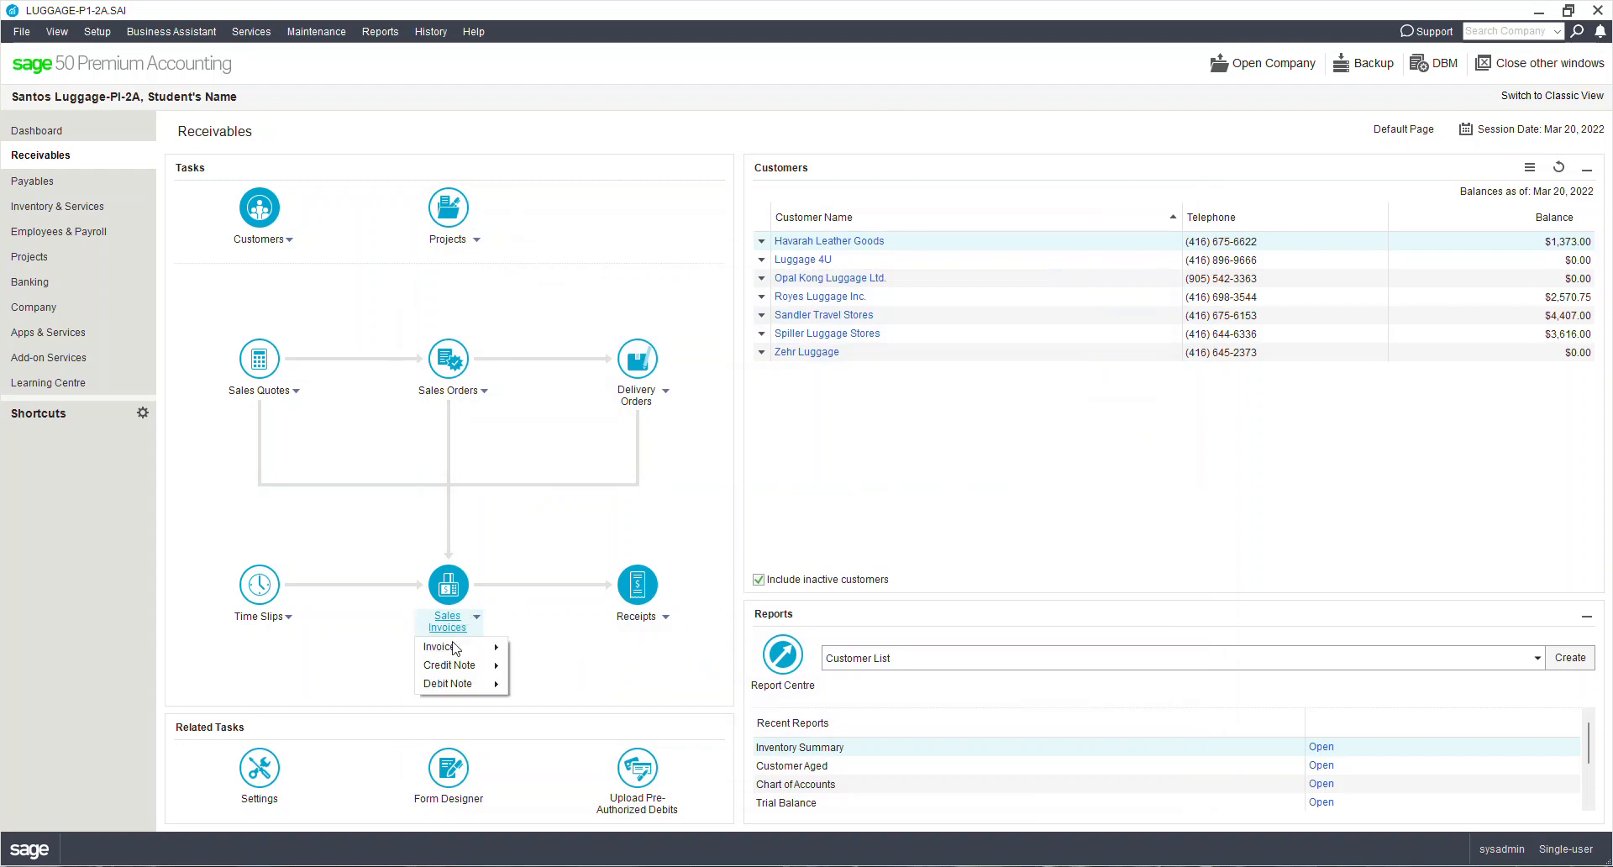
mouse_move(460, 649)
click(585, 672)
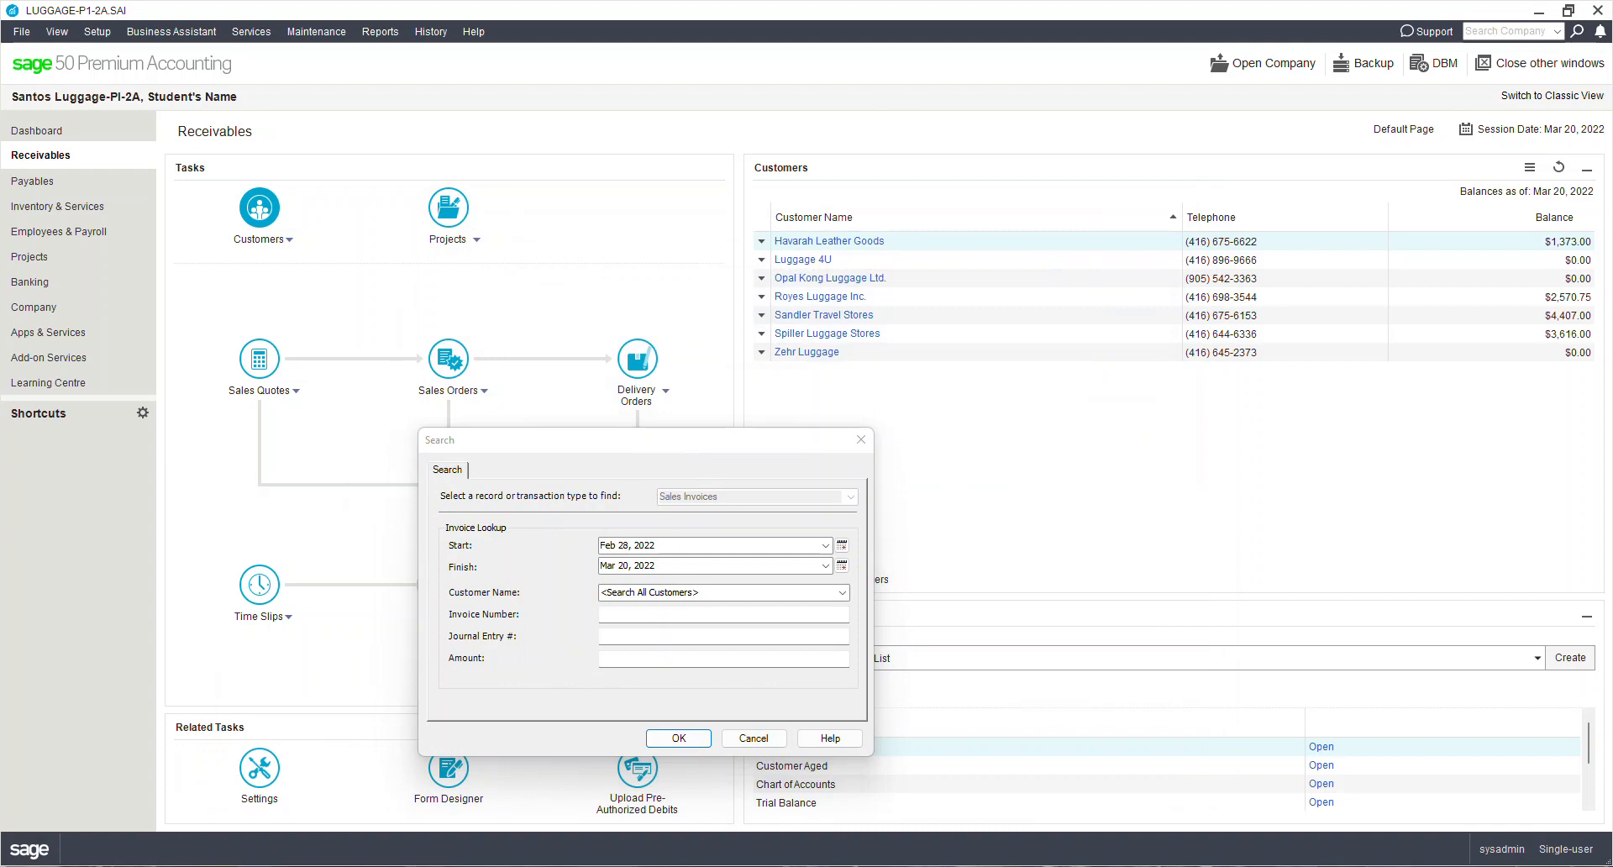
click(679, 739)
click(959, 728)
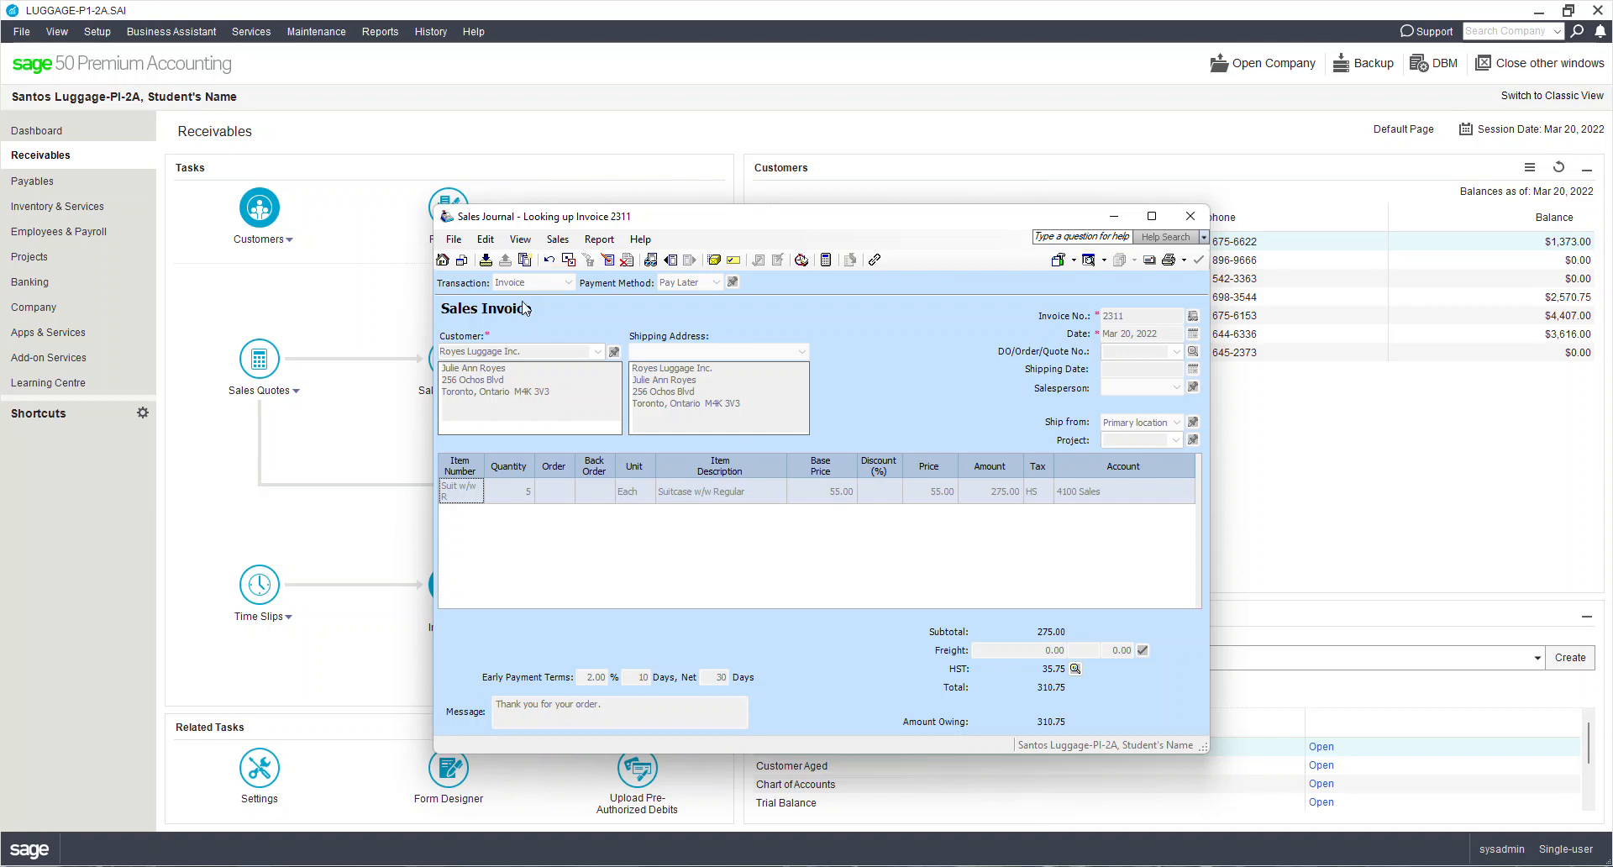
click(1204, 221)
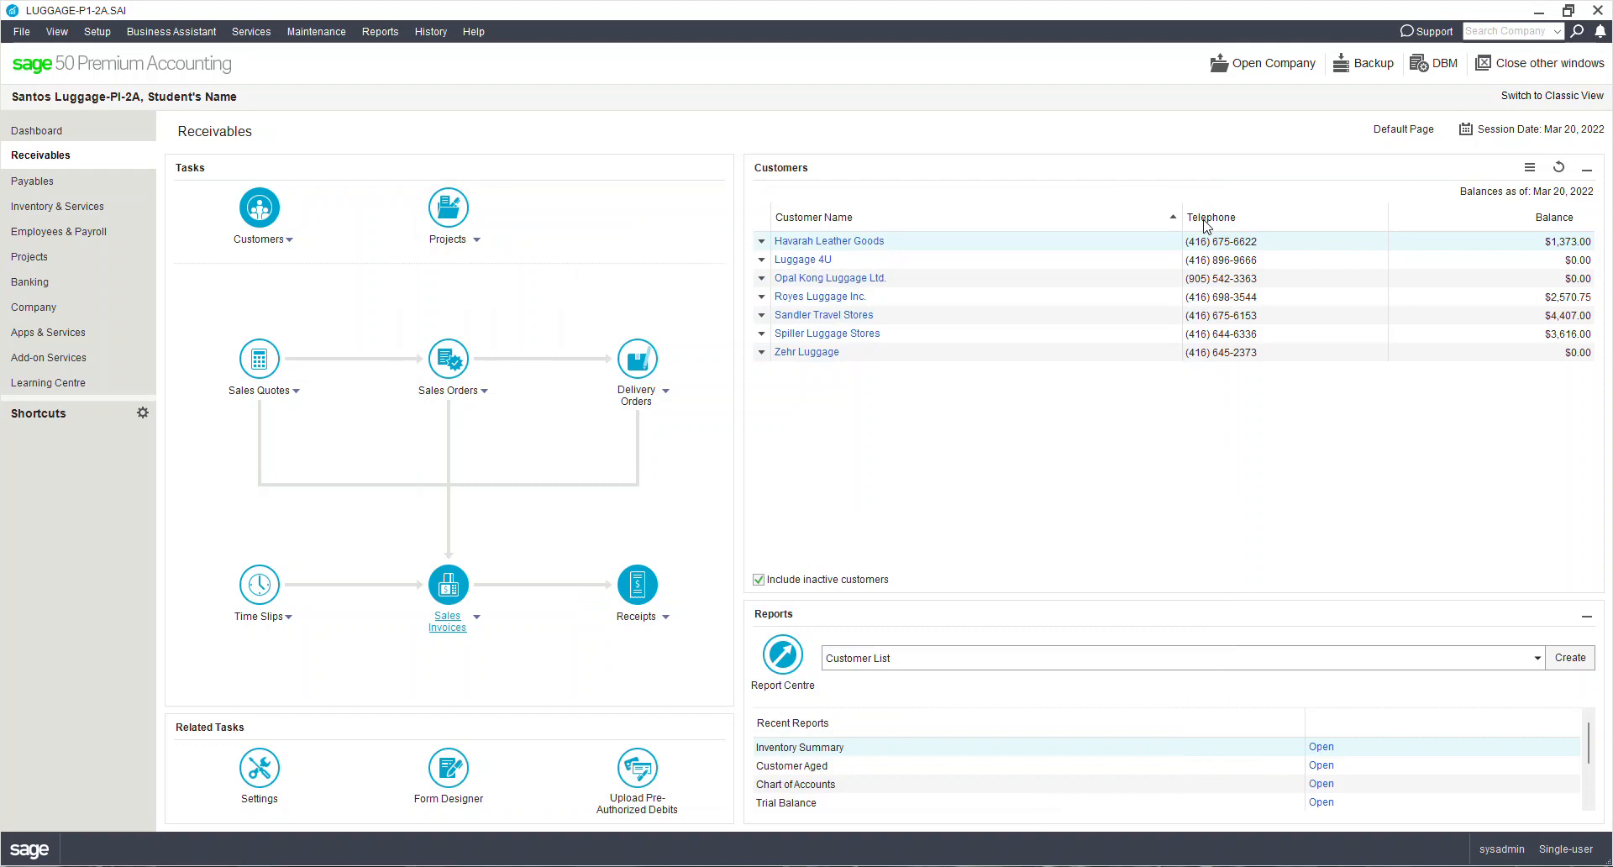
Find the posted Royes Luggage Inc. invoice of Mar 20, 2022 and open it for adjustment
click(481, 634)
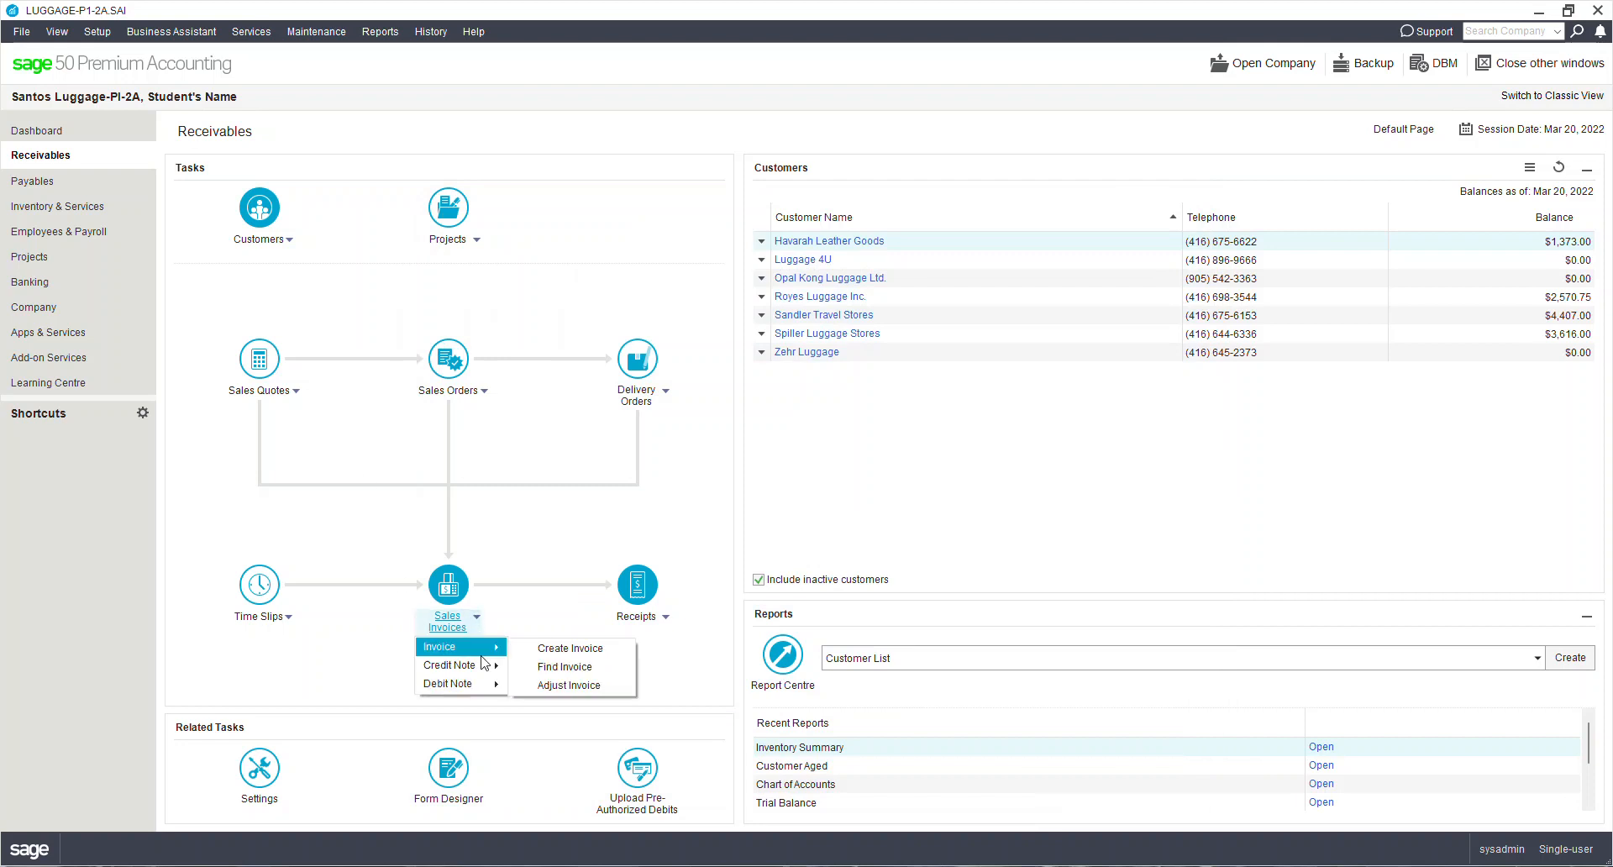
mouse_move(487, 665)
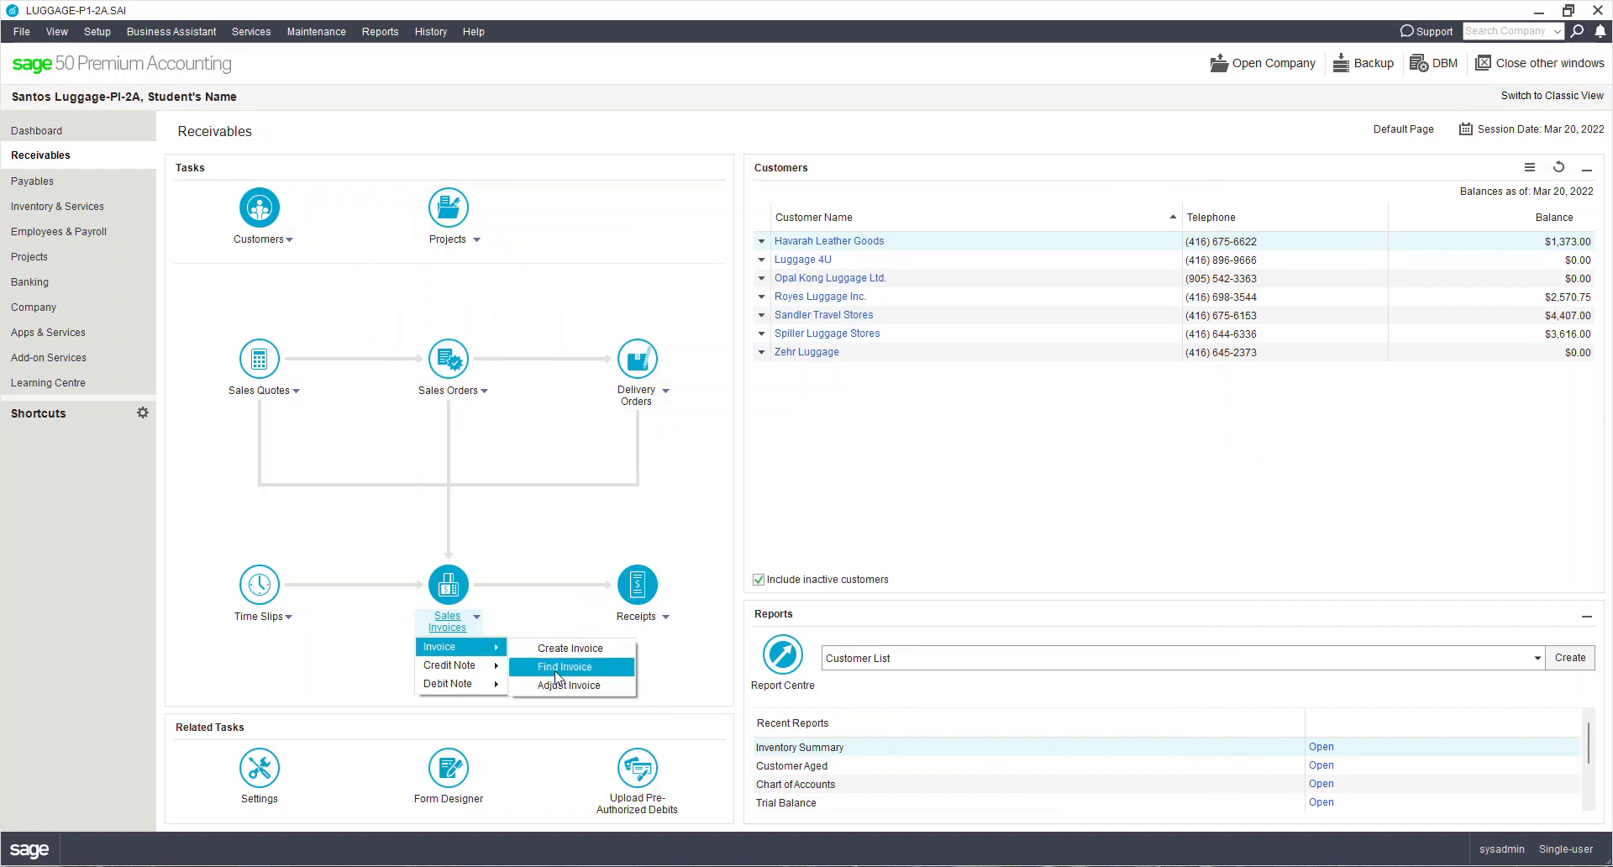
click(556, 668)
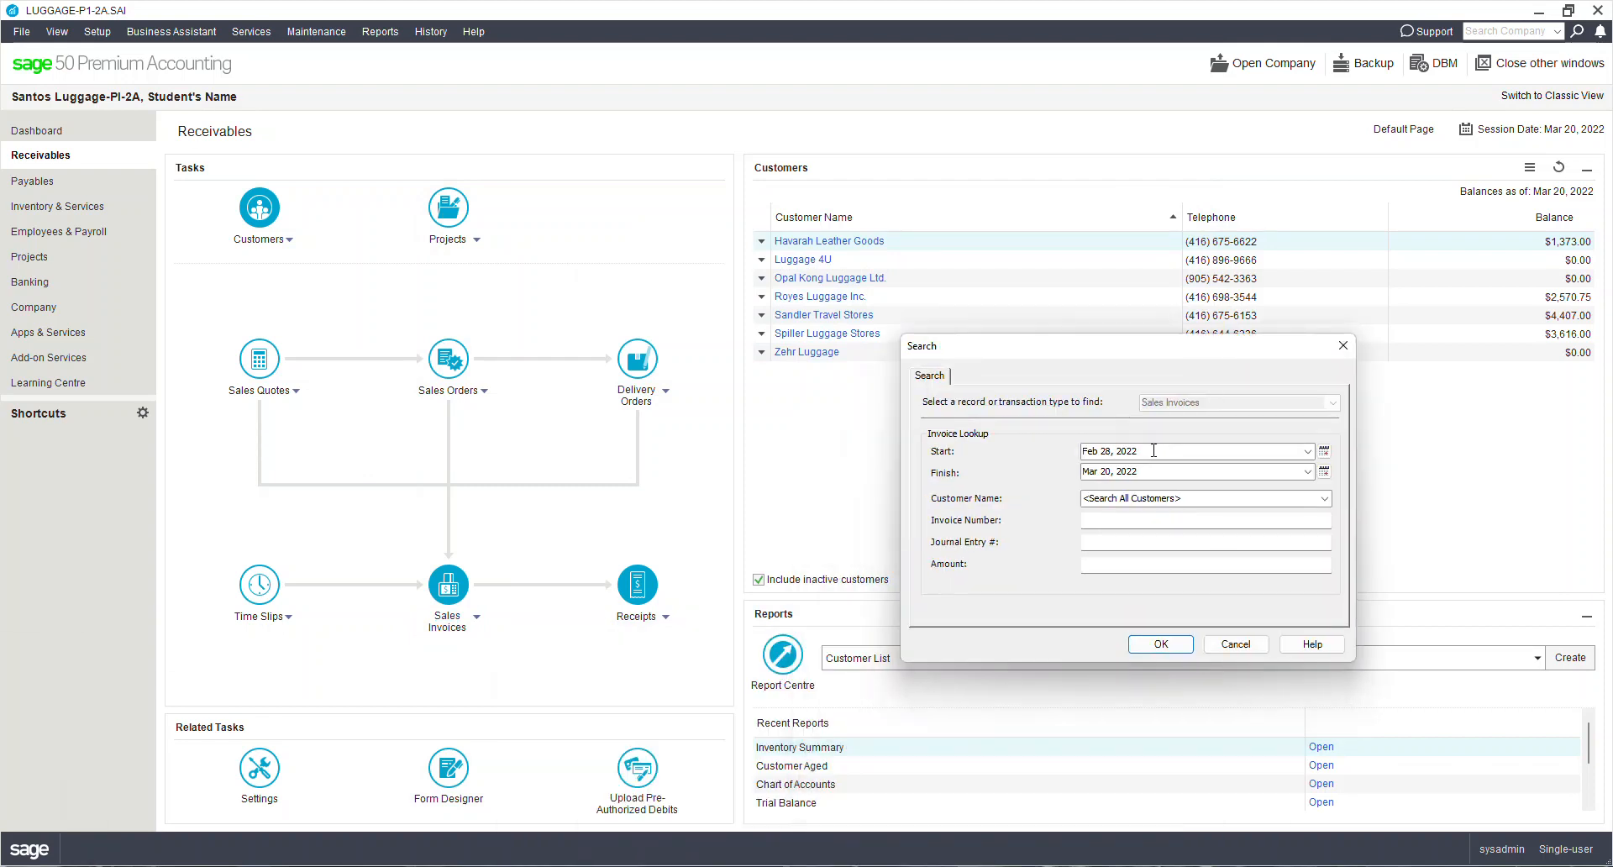
click(1160, 644)
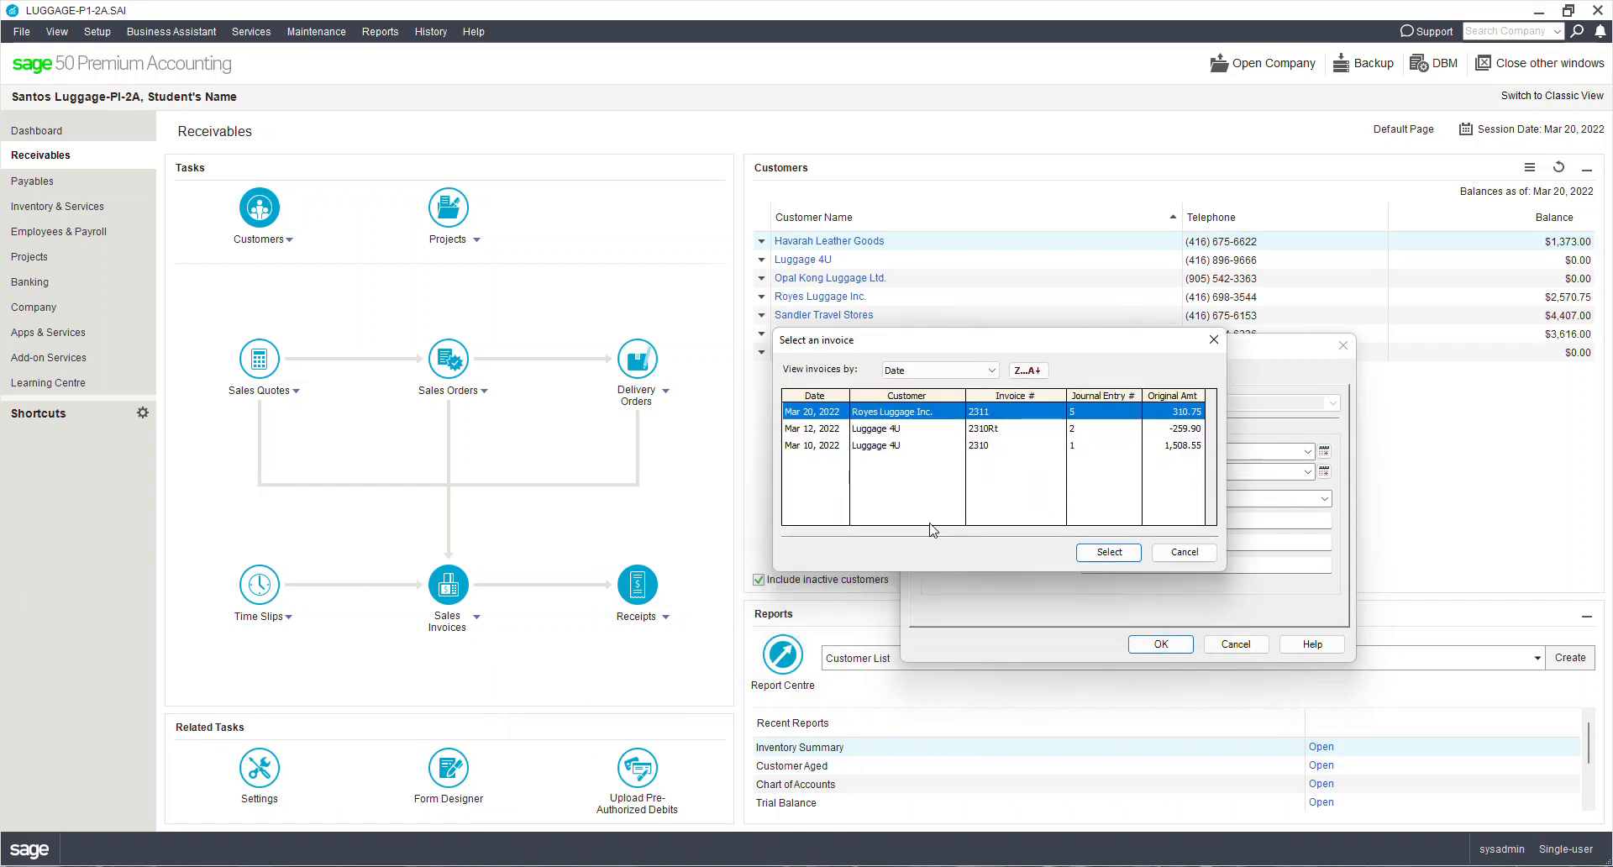
double_click(996, 414)
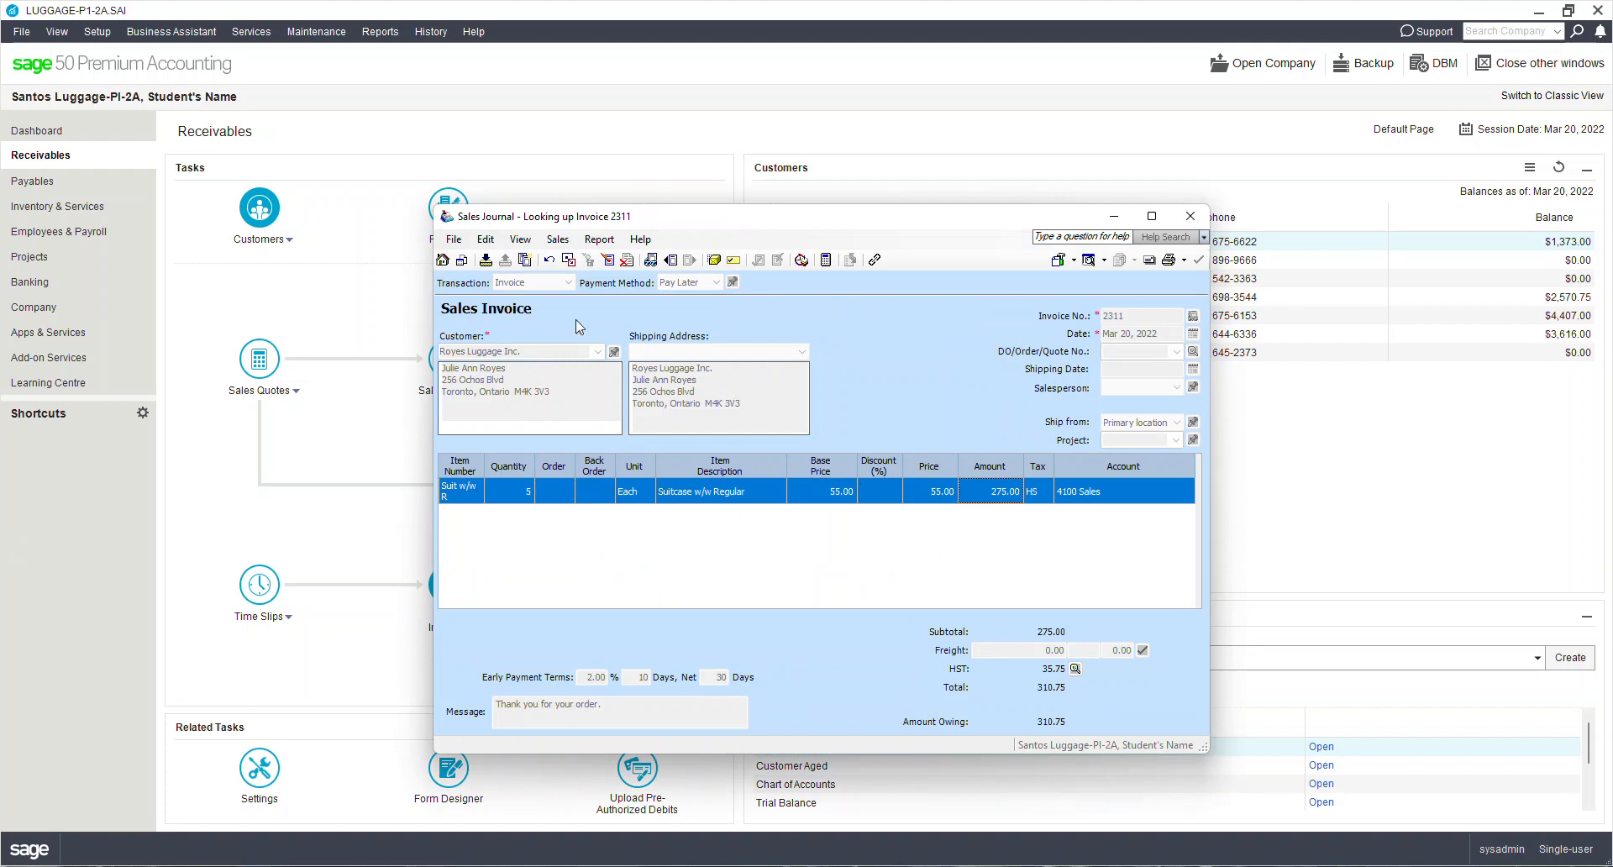
click(607, 261)
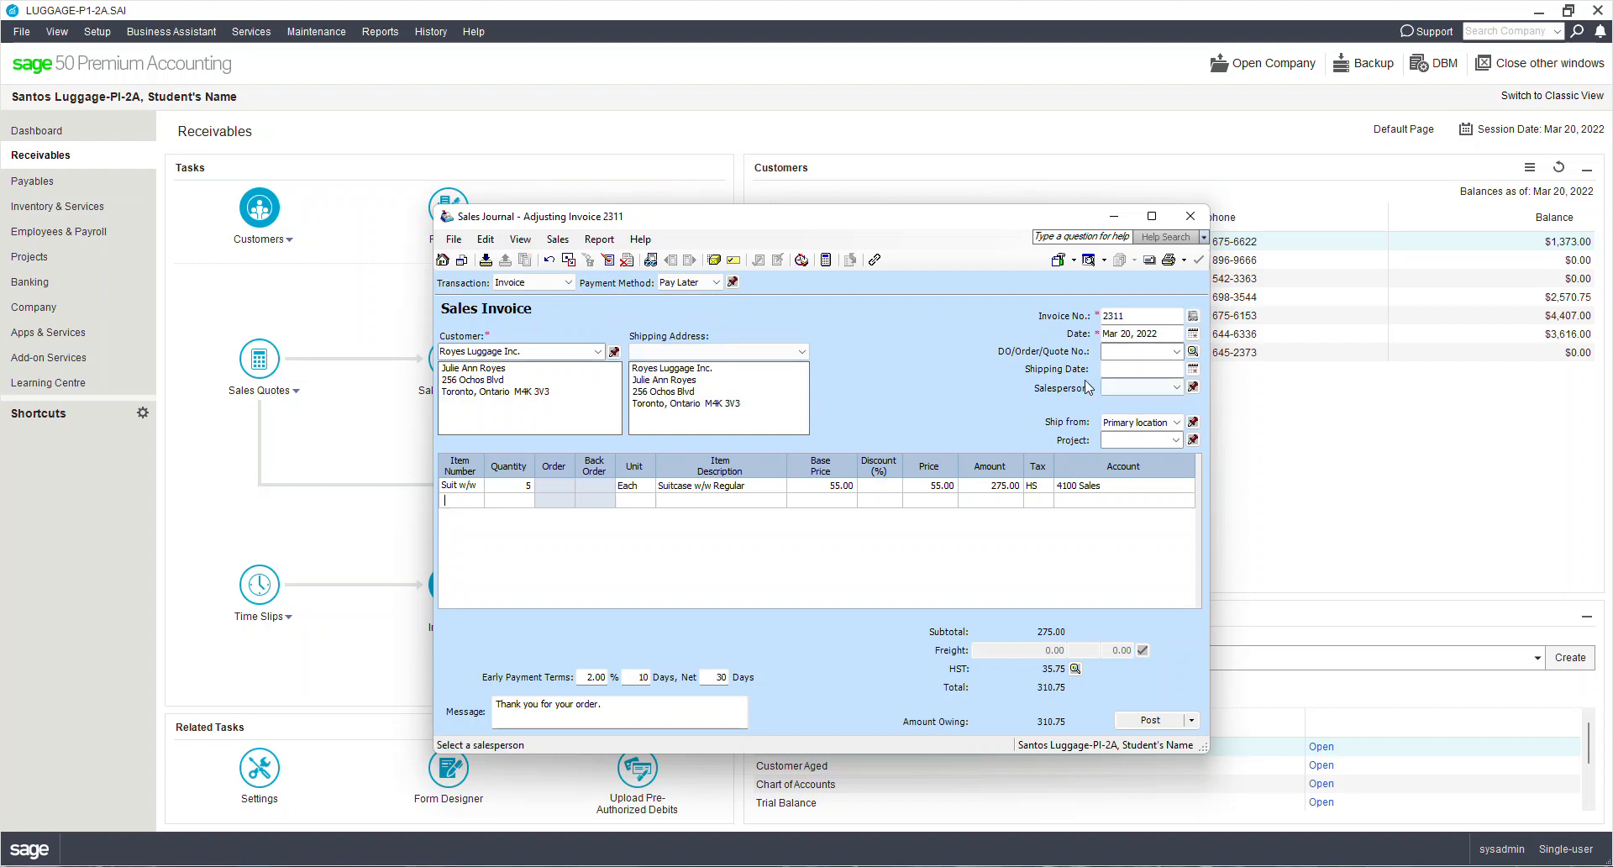
Set the base price of the Suitcase w/w Regular line to 50.00, keeping its tax code and sales account
click(832, 488)
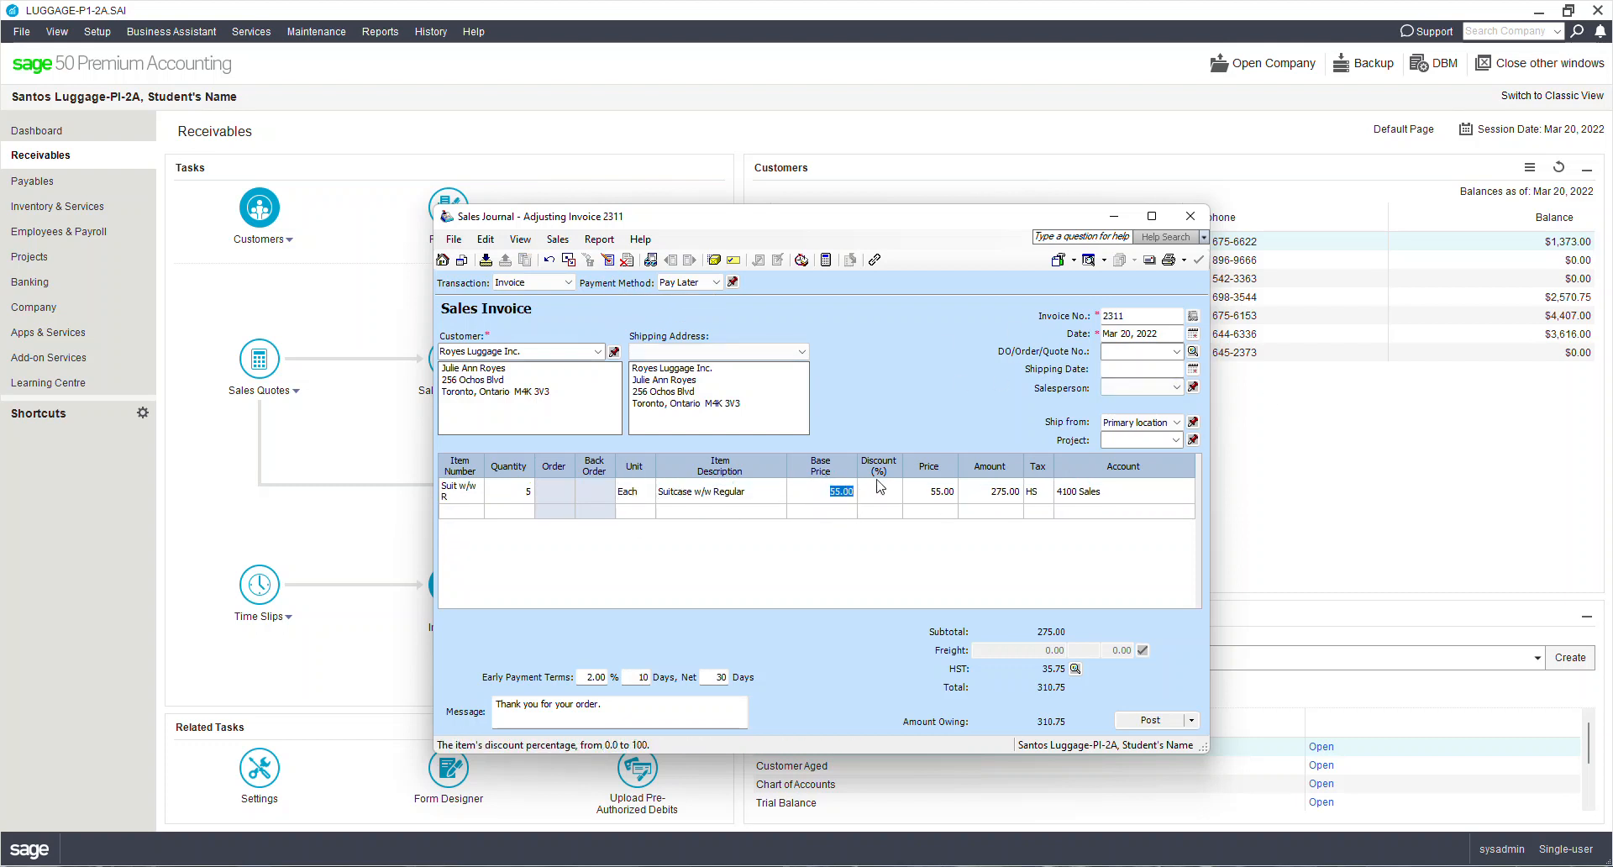
text(50)
key(Tab)
key(Tab)
key(Tab)
key(Tab)
Review the Sales Journal entry for the adjusted Royes Luggage invoice and close the report
click(602, 243)
click(664, 258)
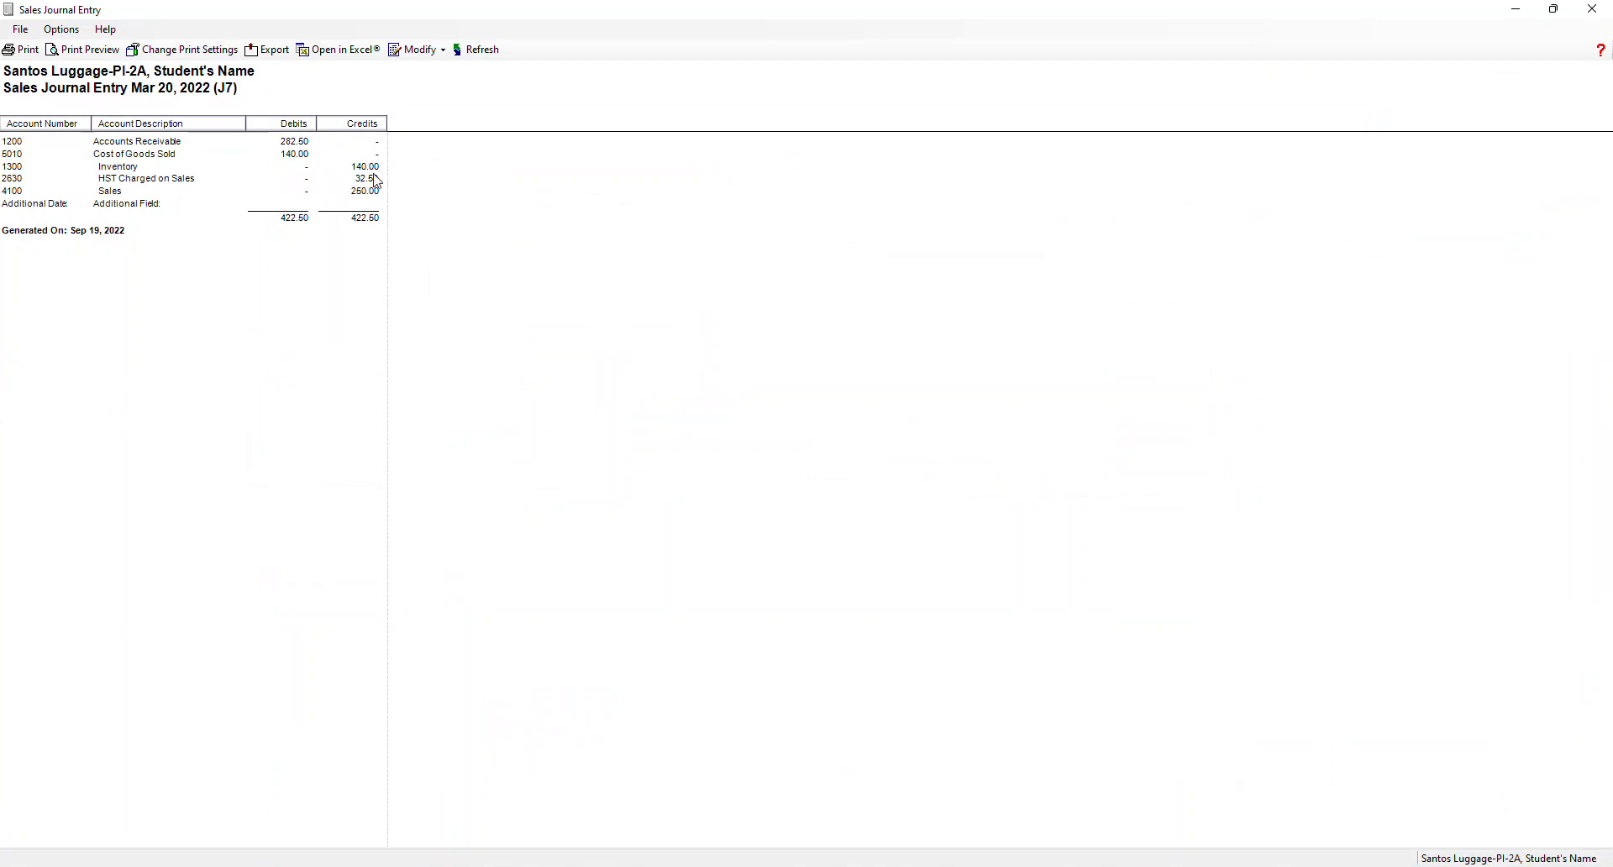
click(1578, 17)
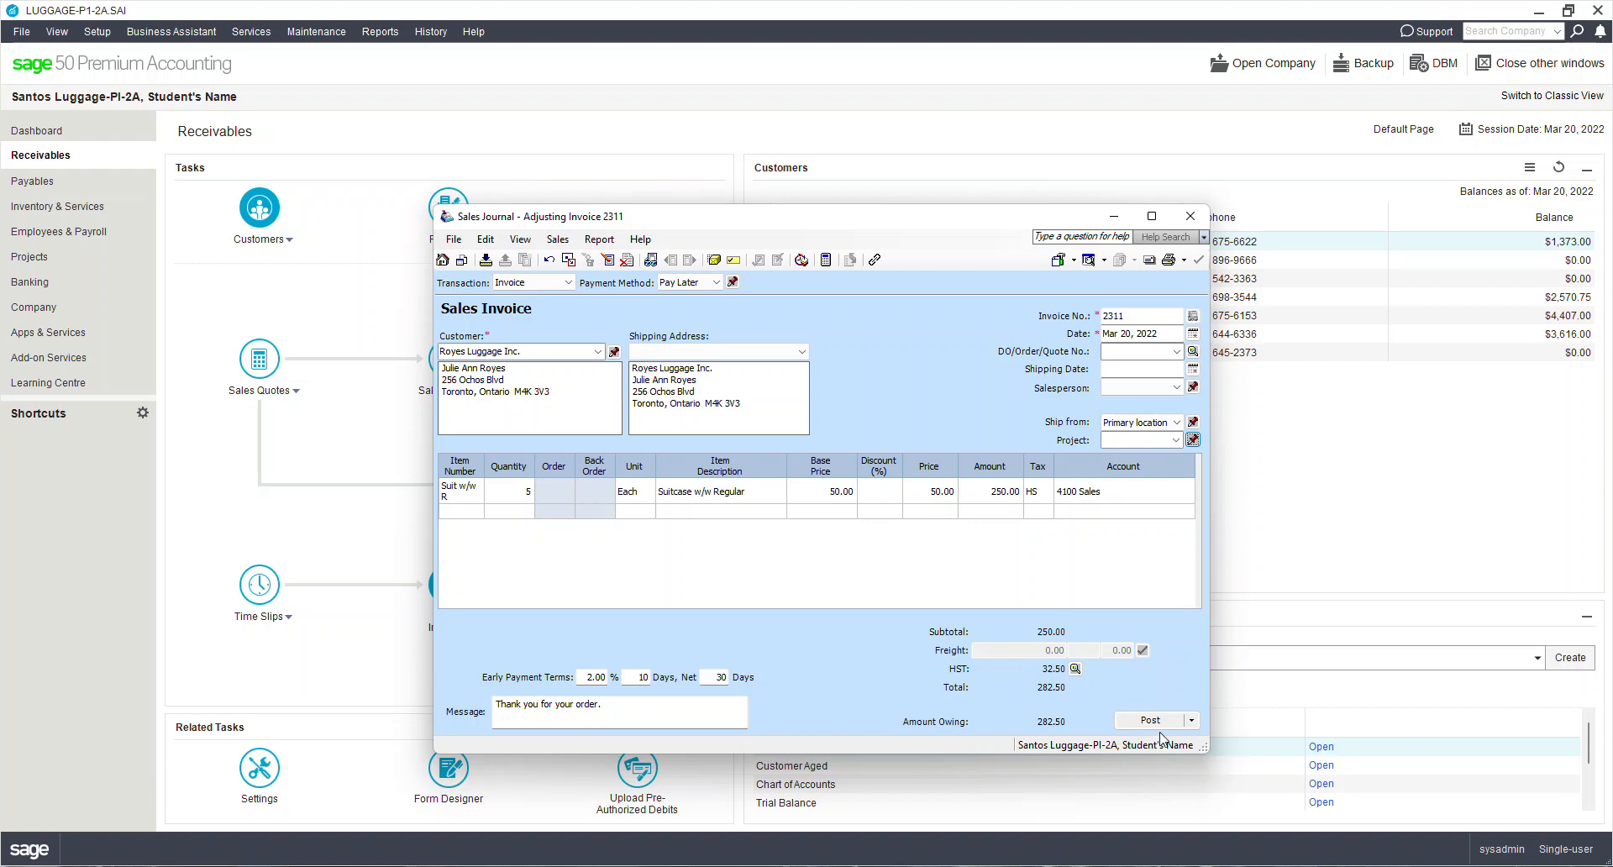
Post the adjusted Royes Luggage invoice, accept the confirmation and close the Sales Journal
click(1150, 721)
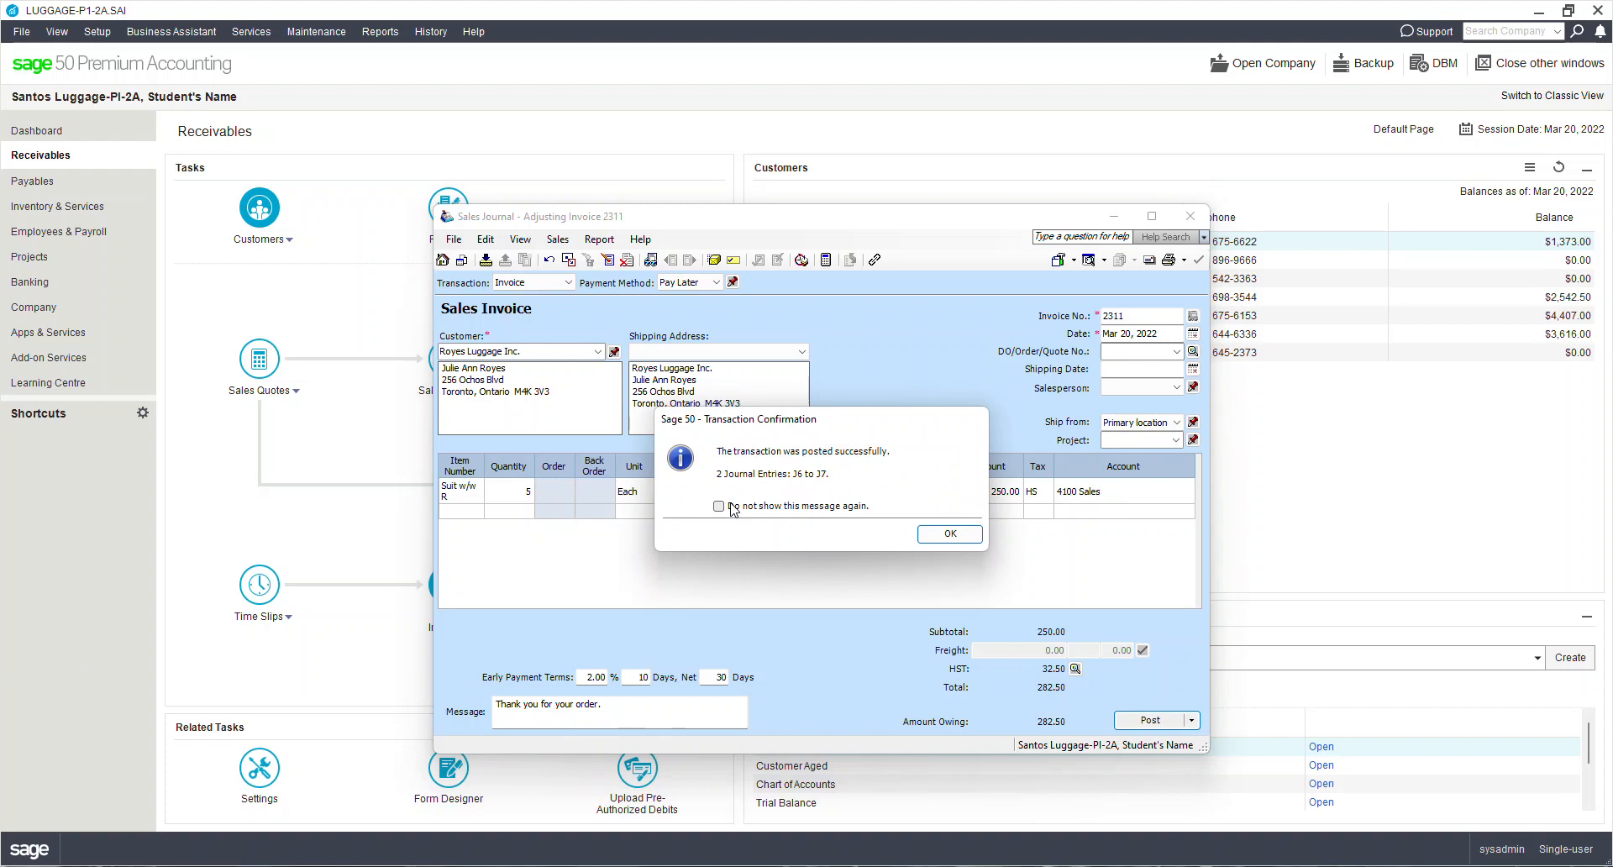
click(950, 534)
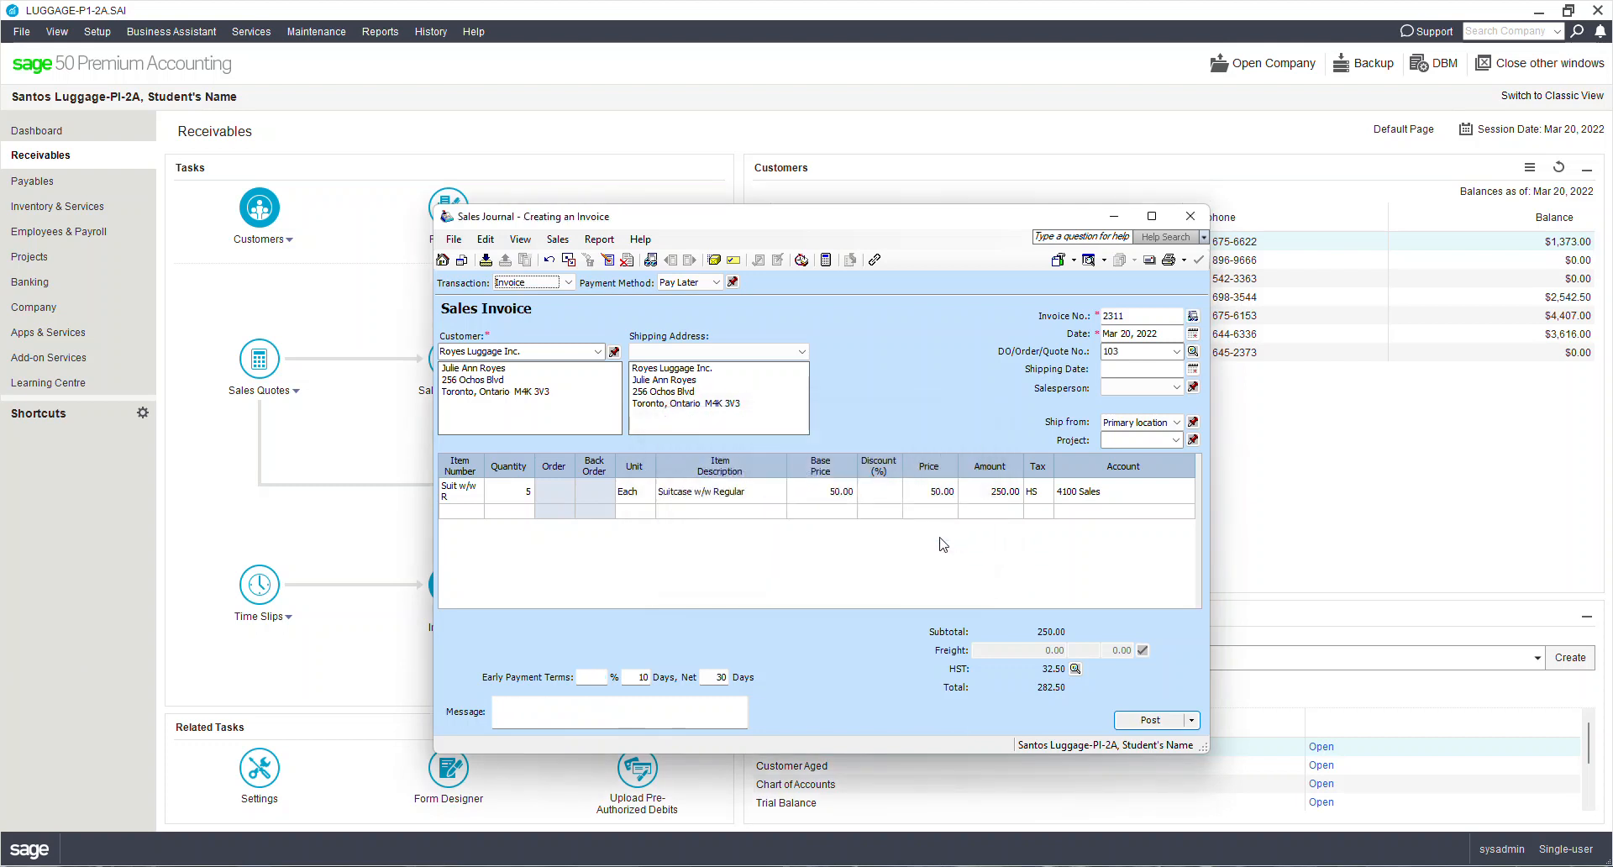
click(1191, 218)
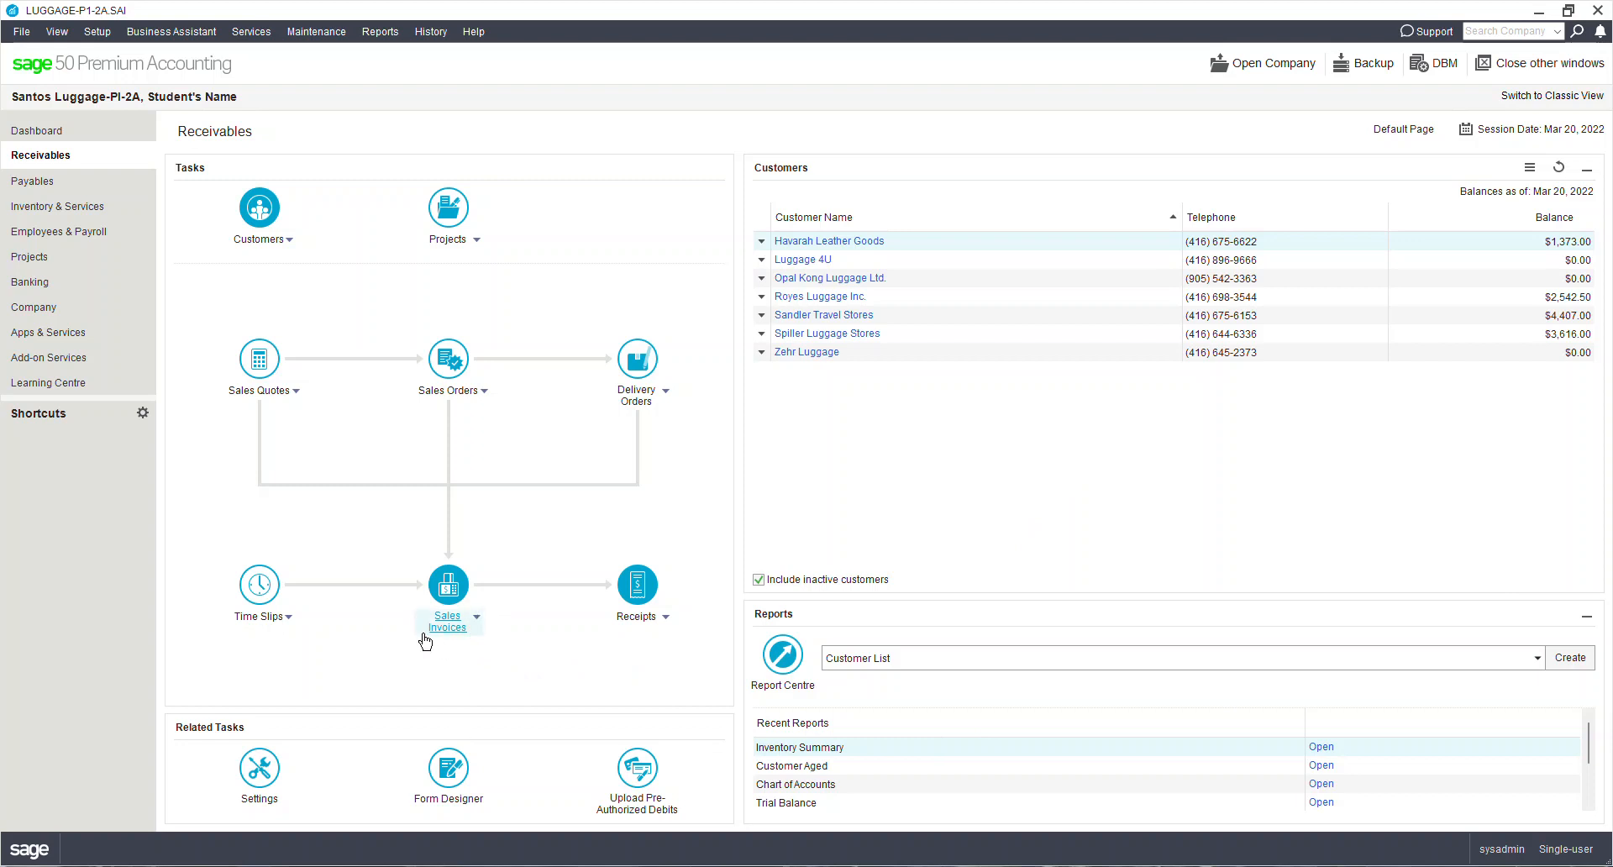
Create a new sales invoice with Cash as the payment method
click(465, 631)
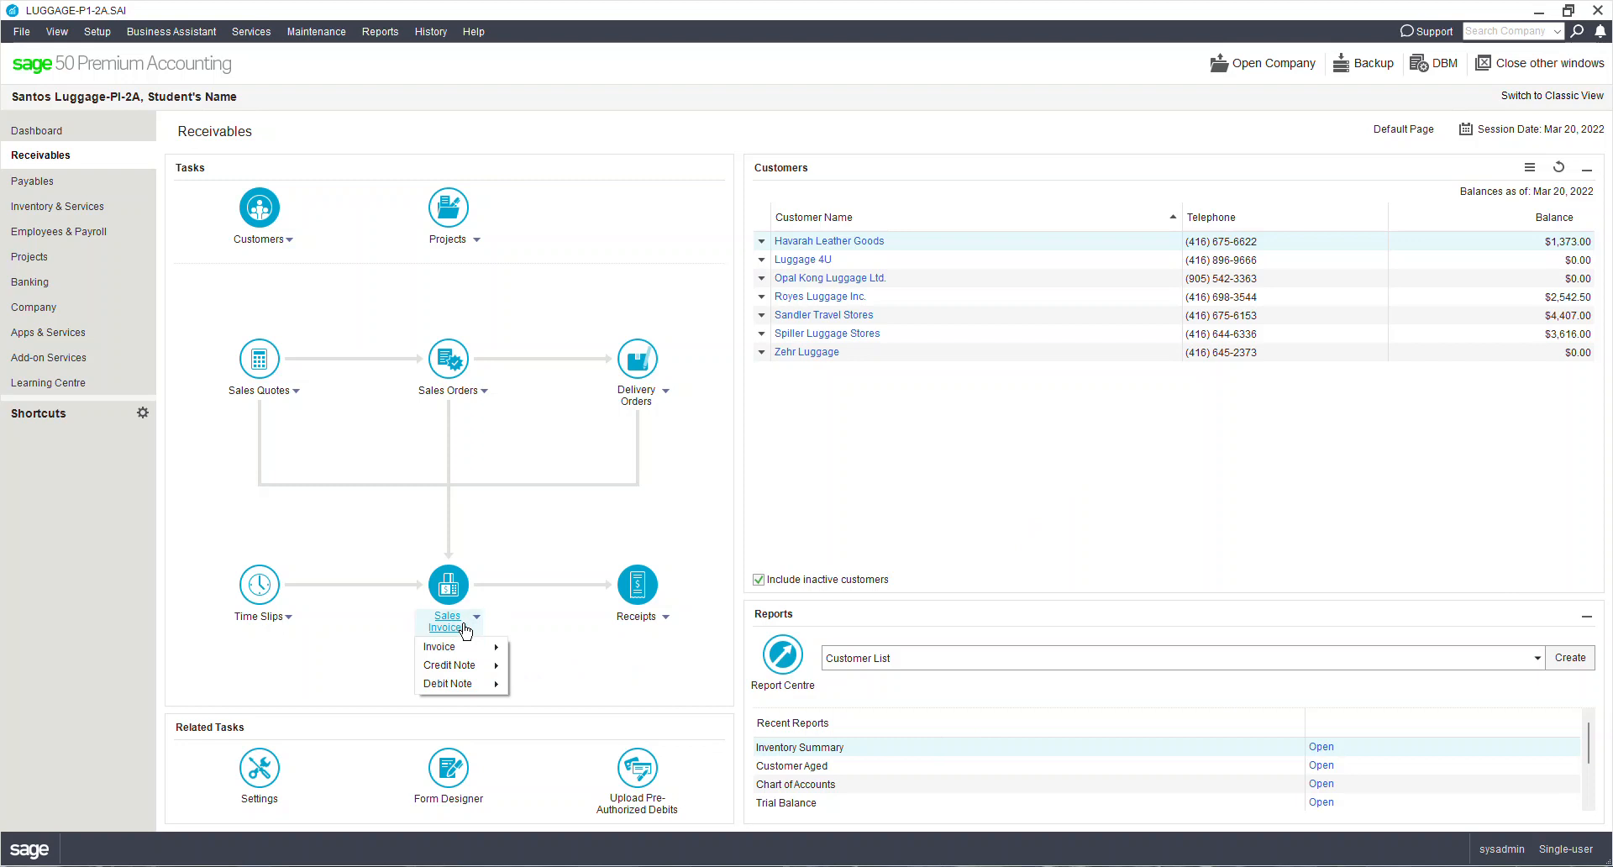
mouse_move(475, 647)
click(577, 657)
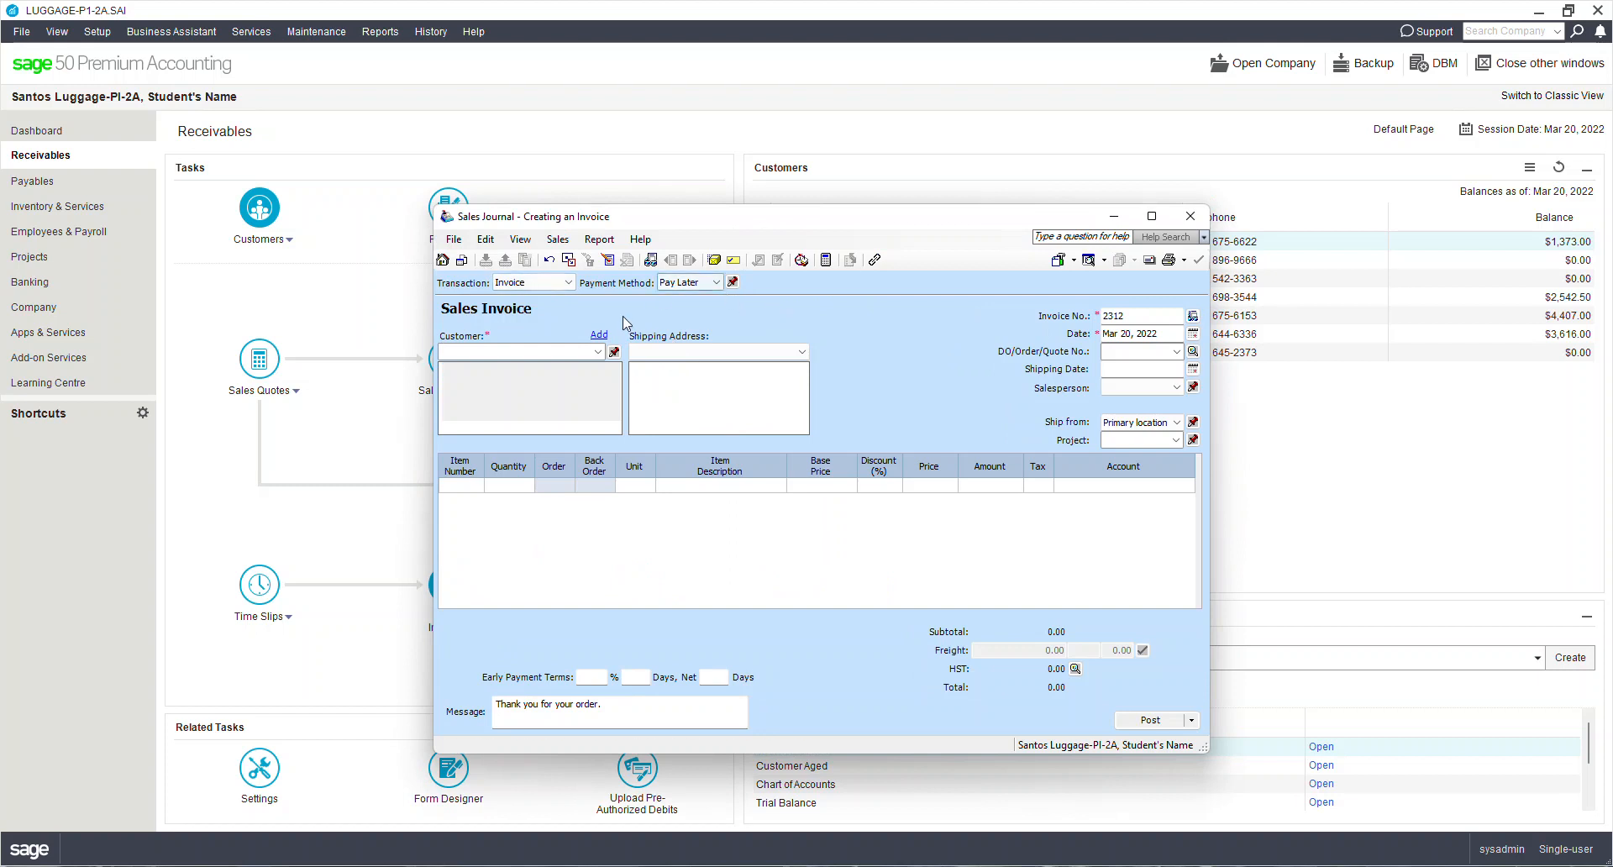
click(715, 285)
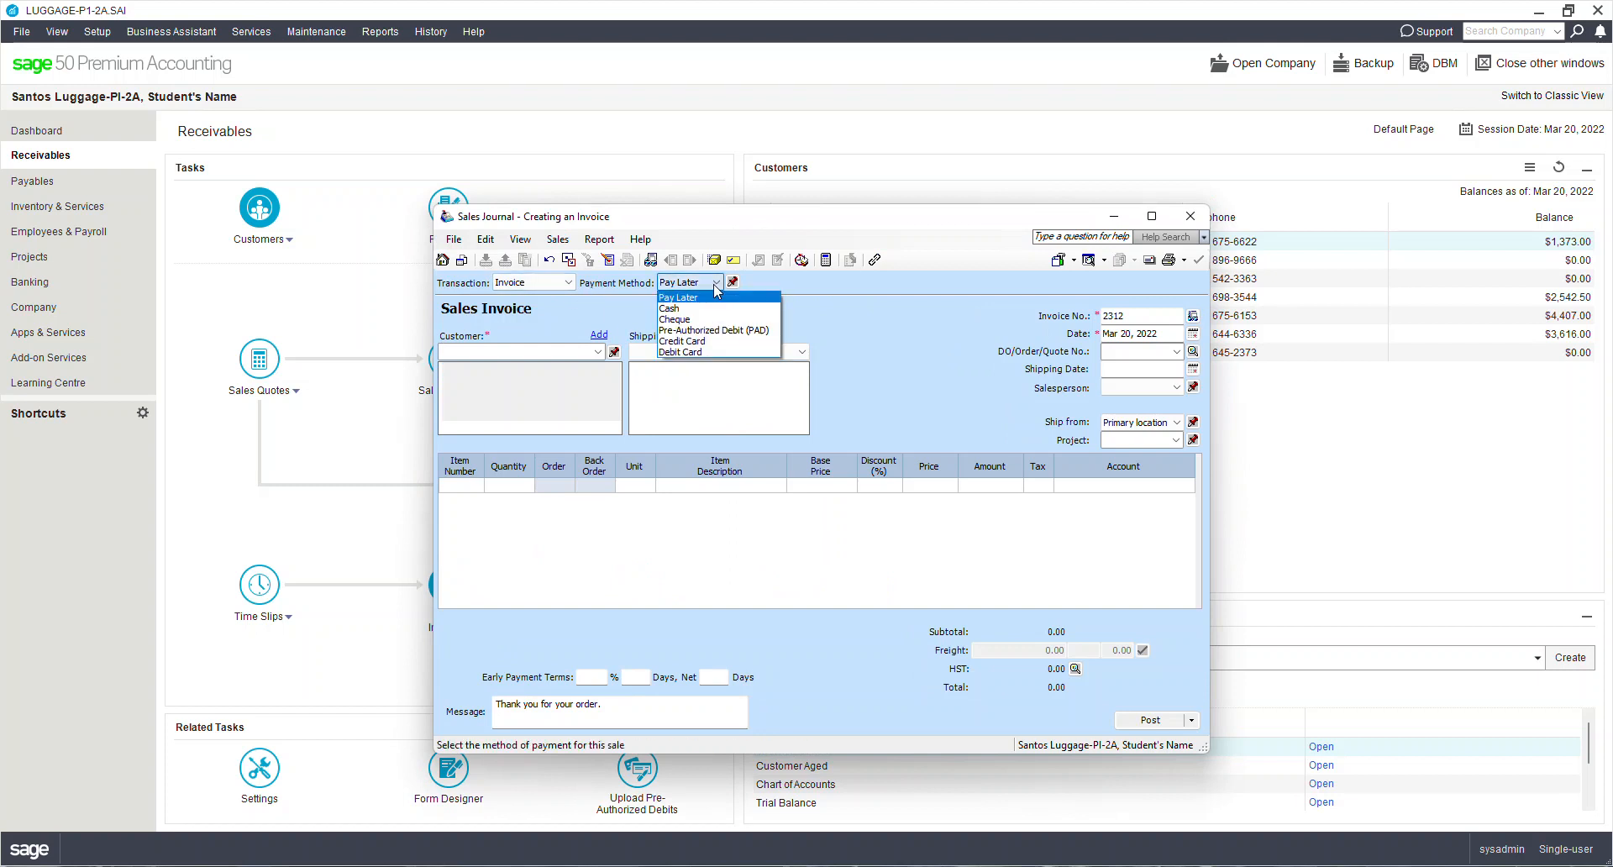
click(715, 309)
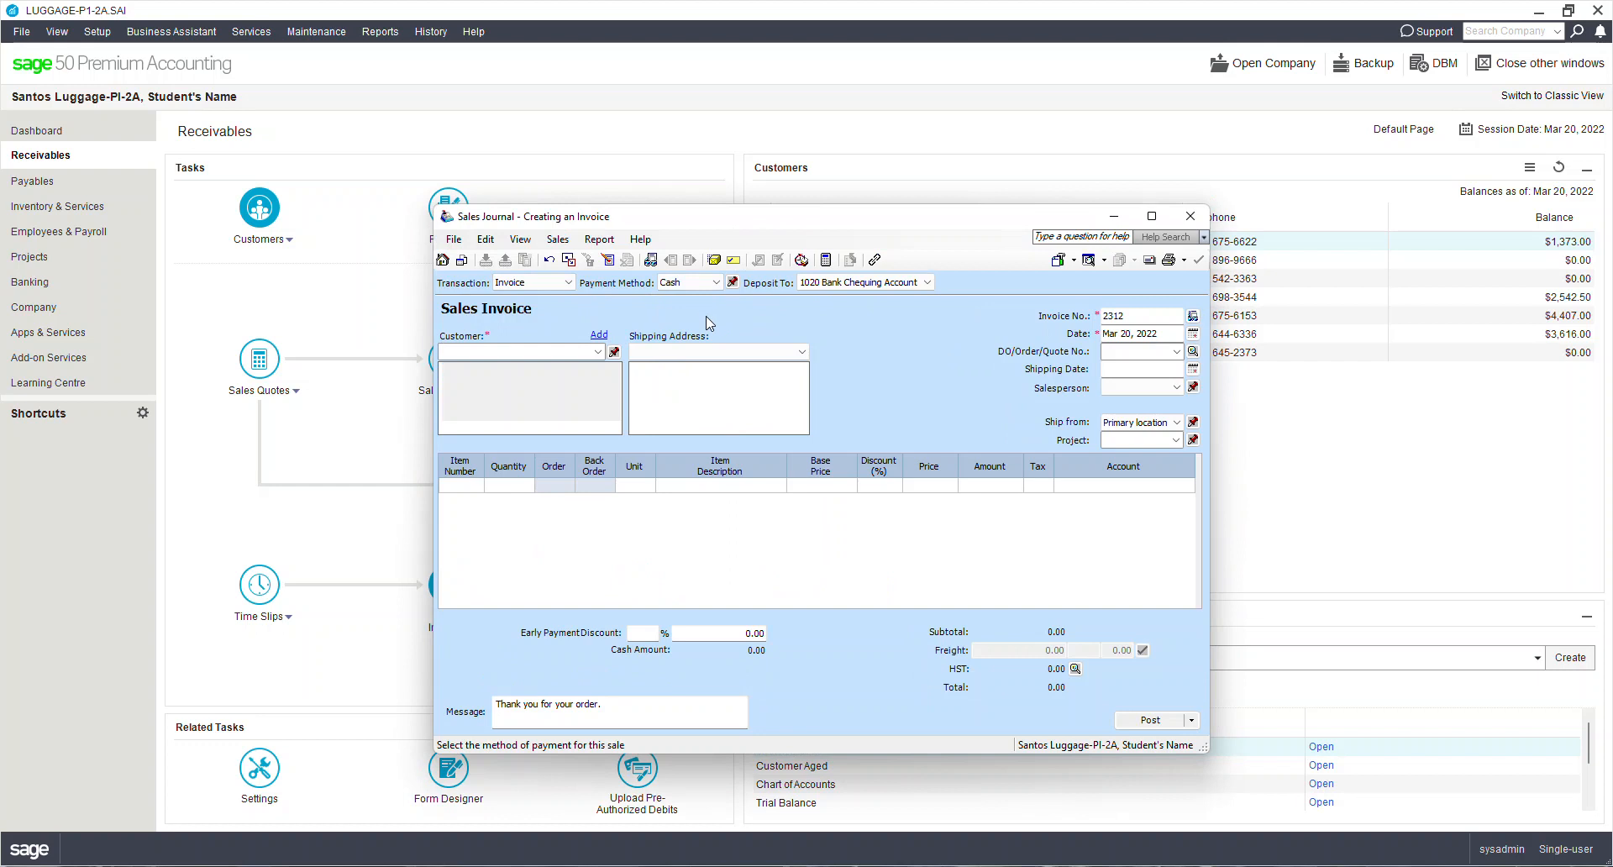
Enter the customer's name on the cash invoice and continue as a one-time customer, leaving the address blank
click(599, 352)
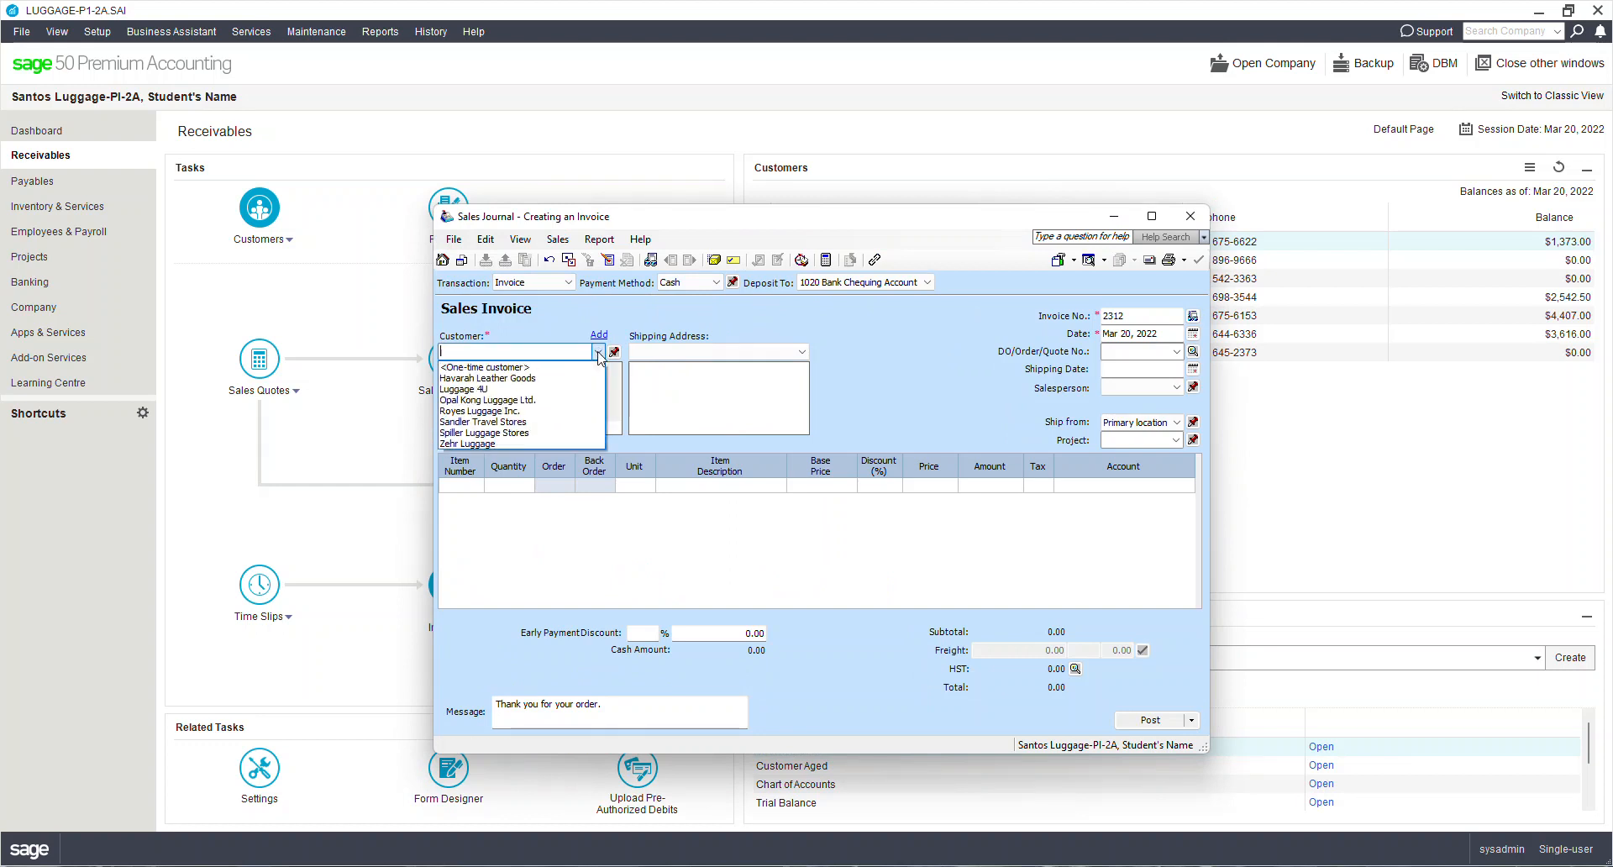
click(452, 351)
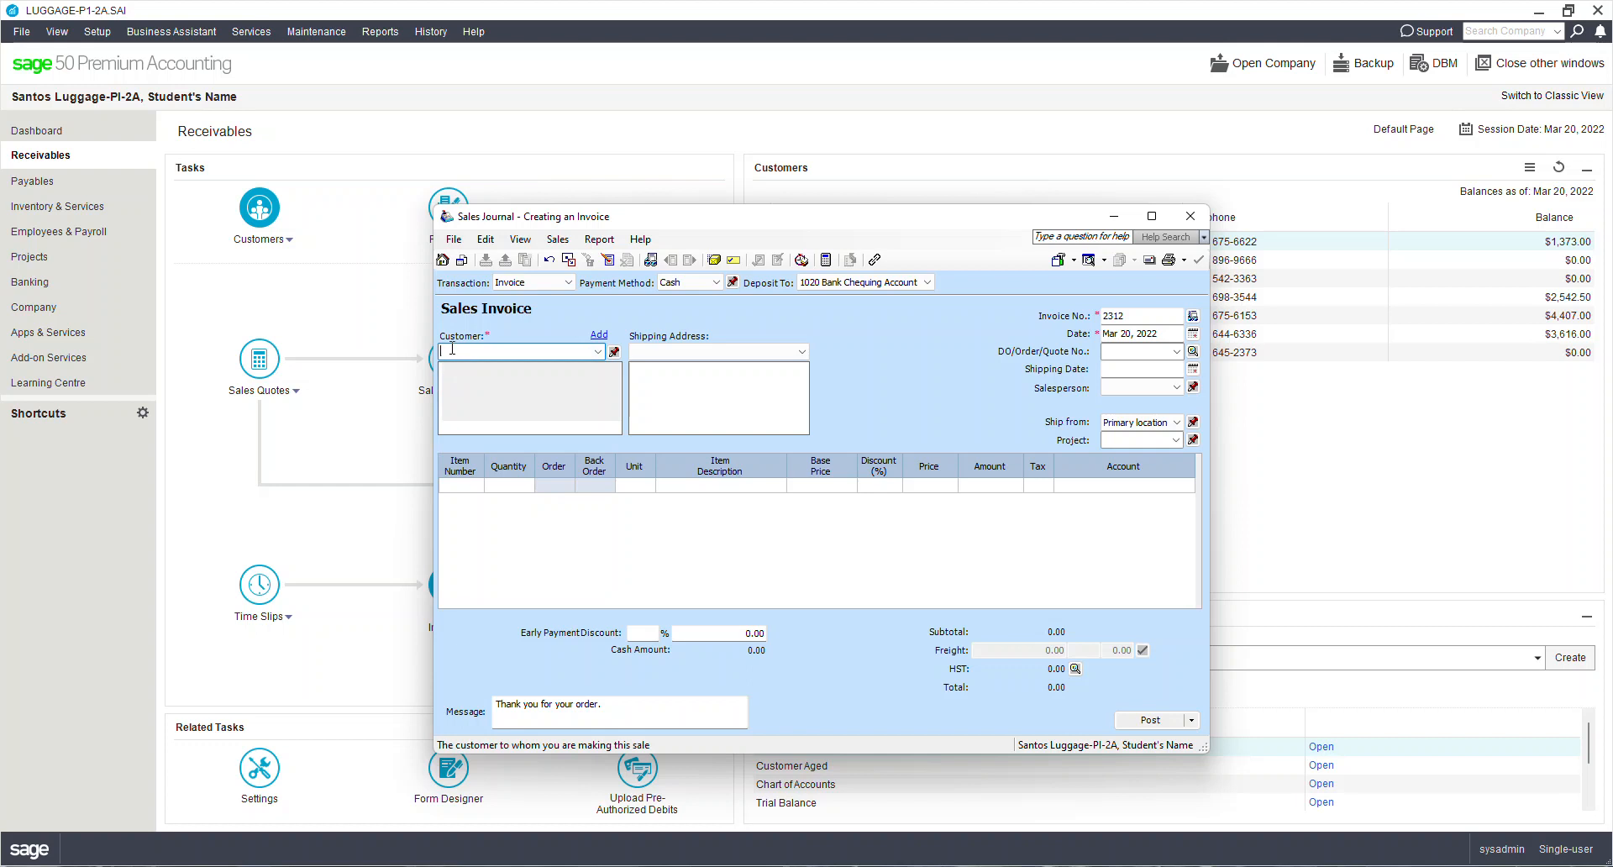
text(Mr. John)
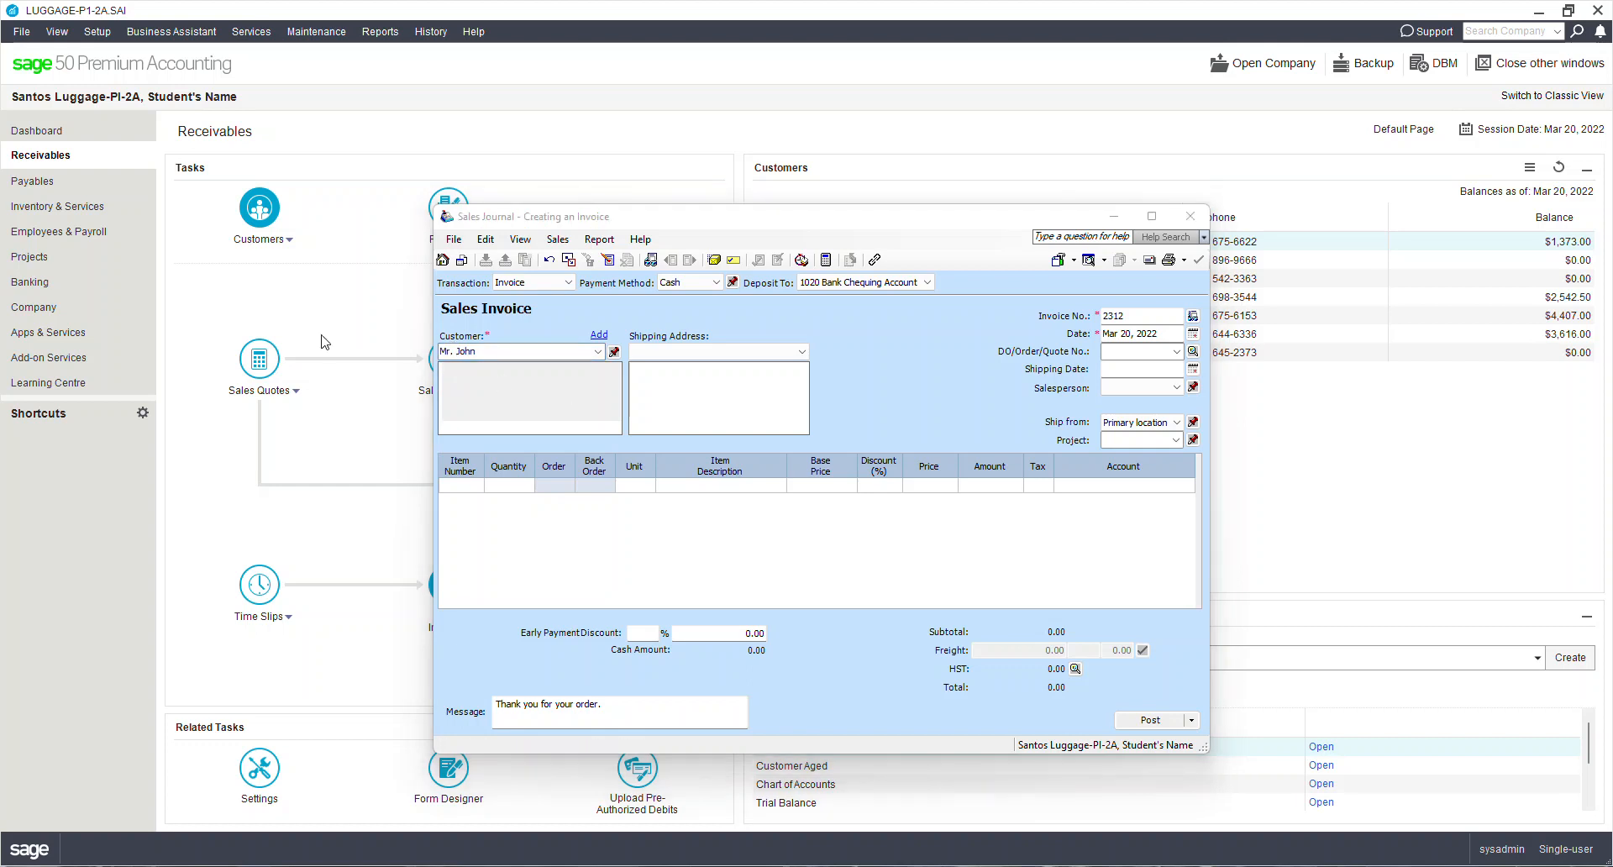
key(Tab)
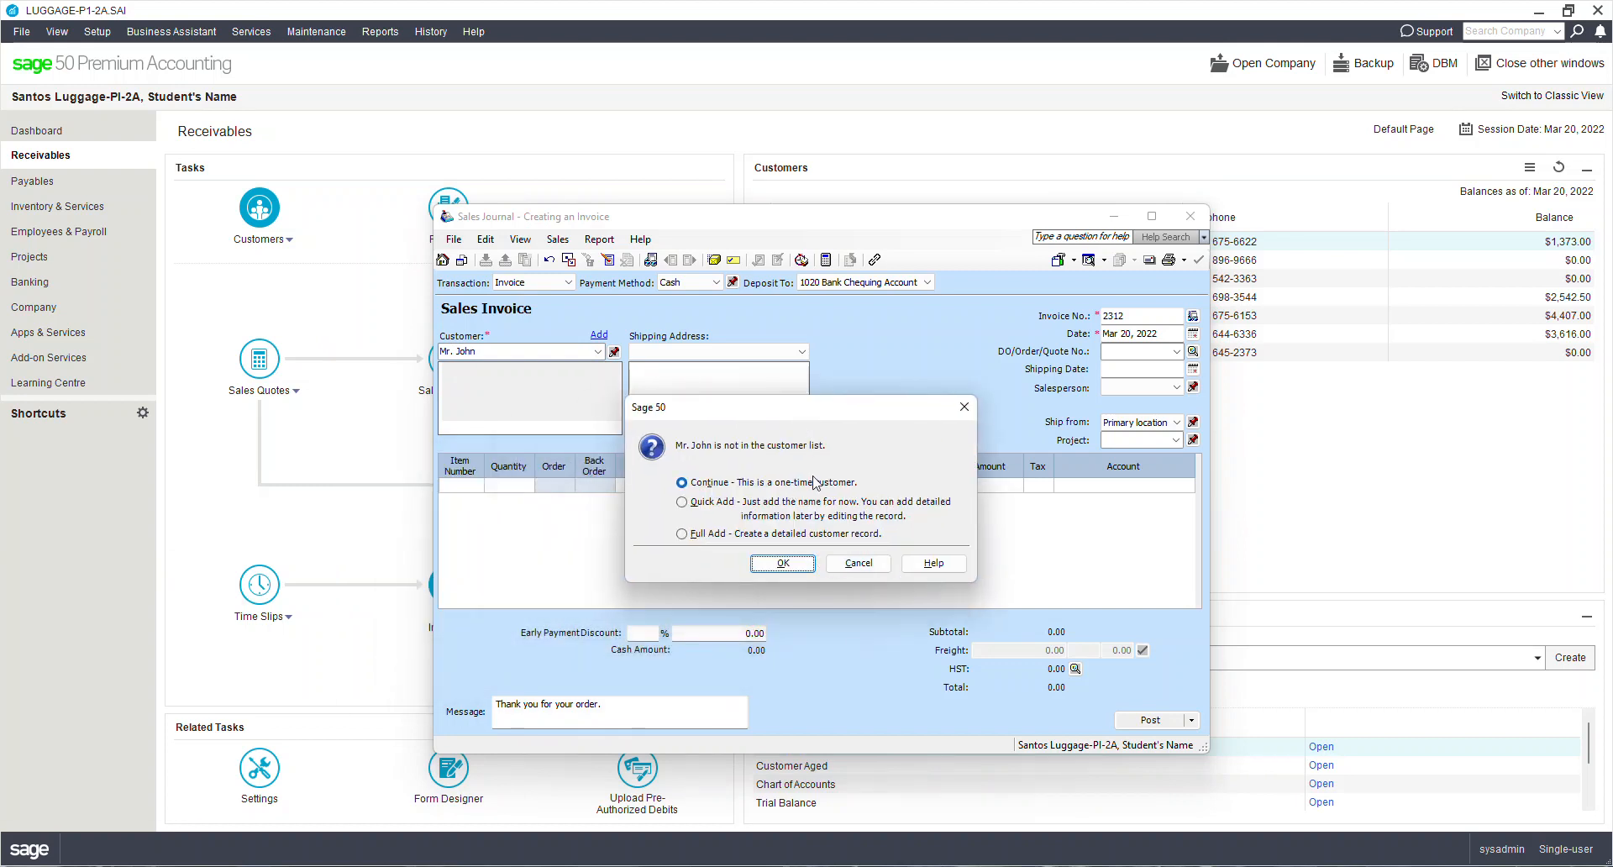
click(782, 563)
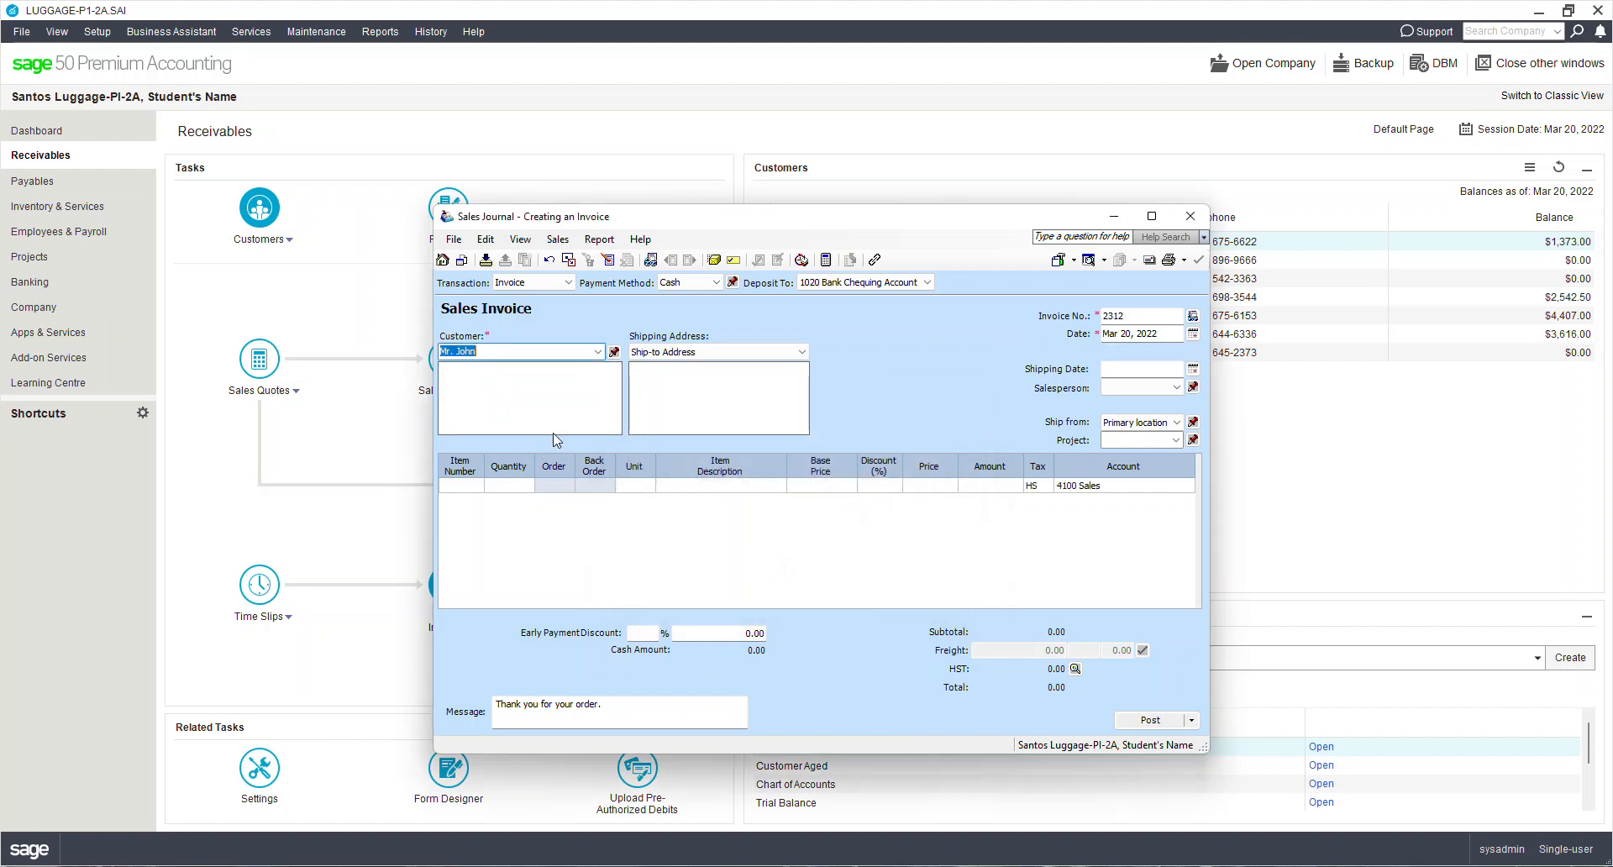
click(495, 399)
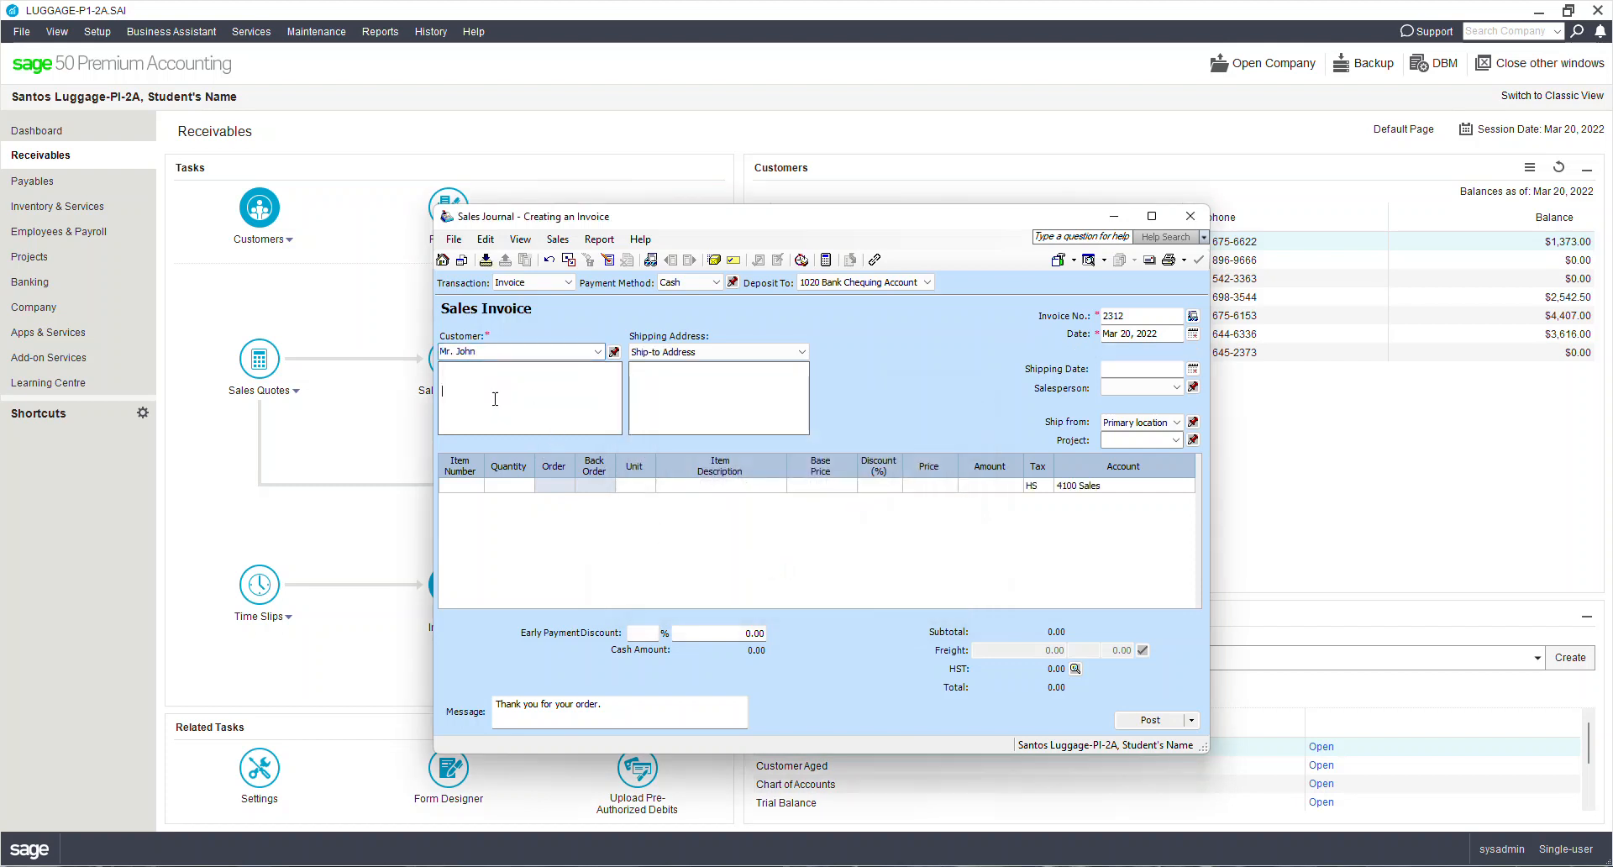
click(454, 370)
Add the service item MR-1 Minor Repair to the first invoice line with quantity 1 and base price 50.00
click(468, 485)
double_click(466, 486)
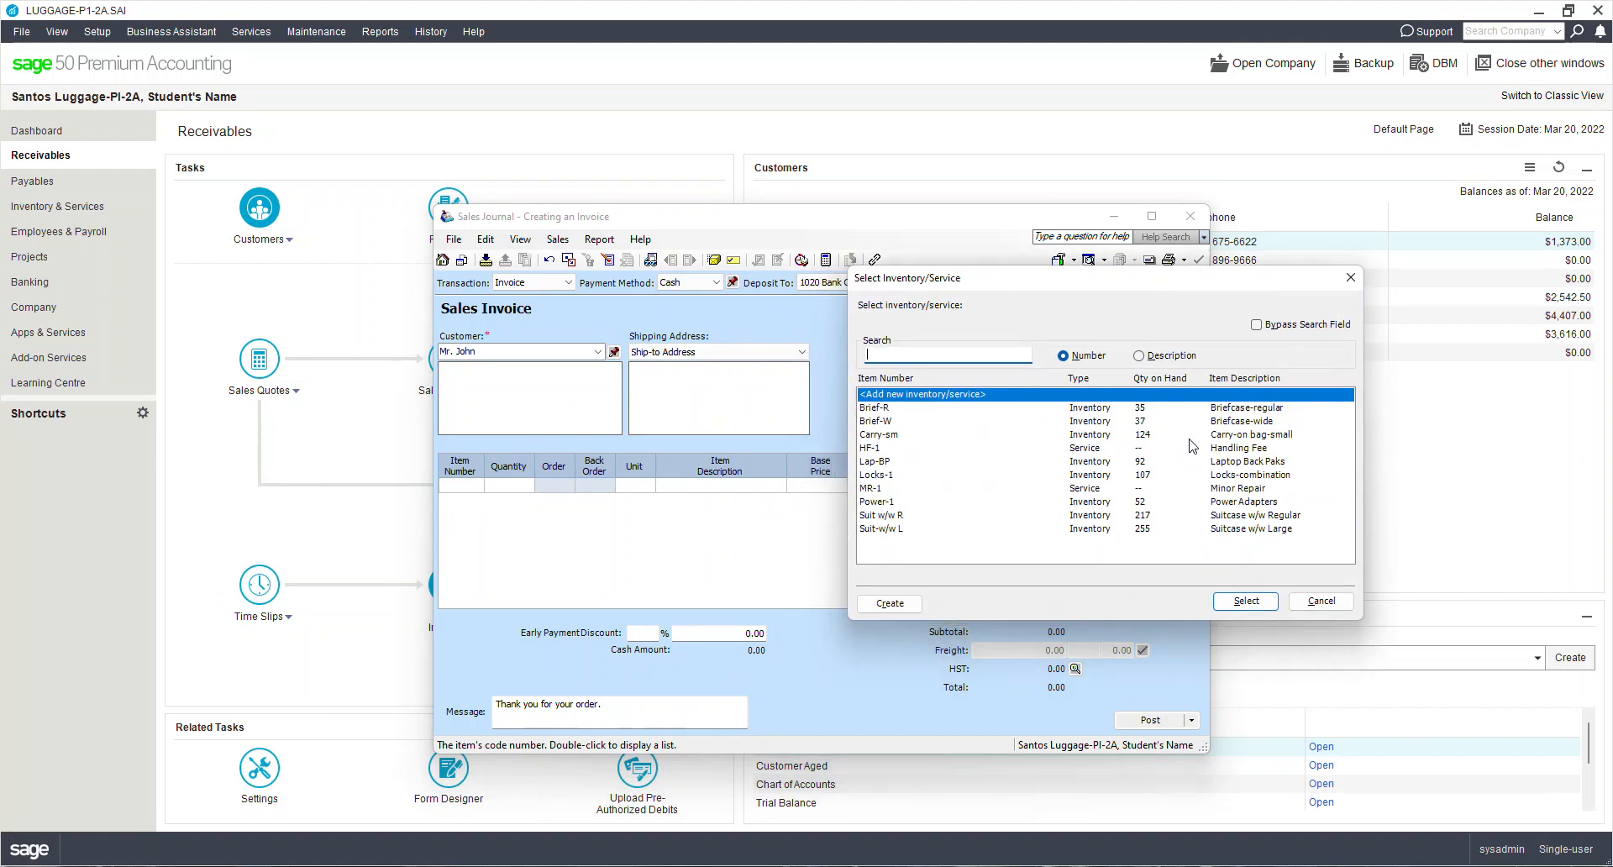
click(862, 491)
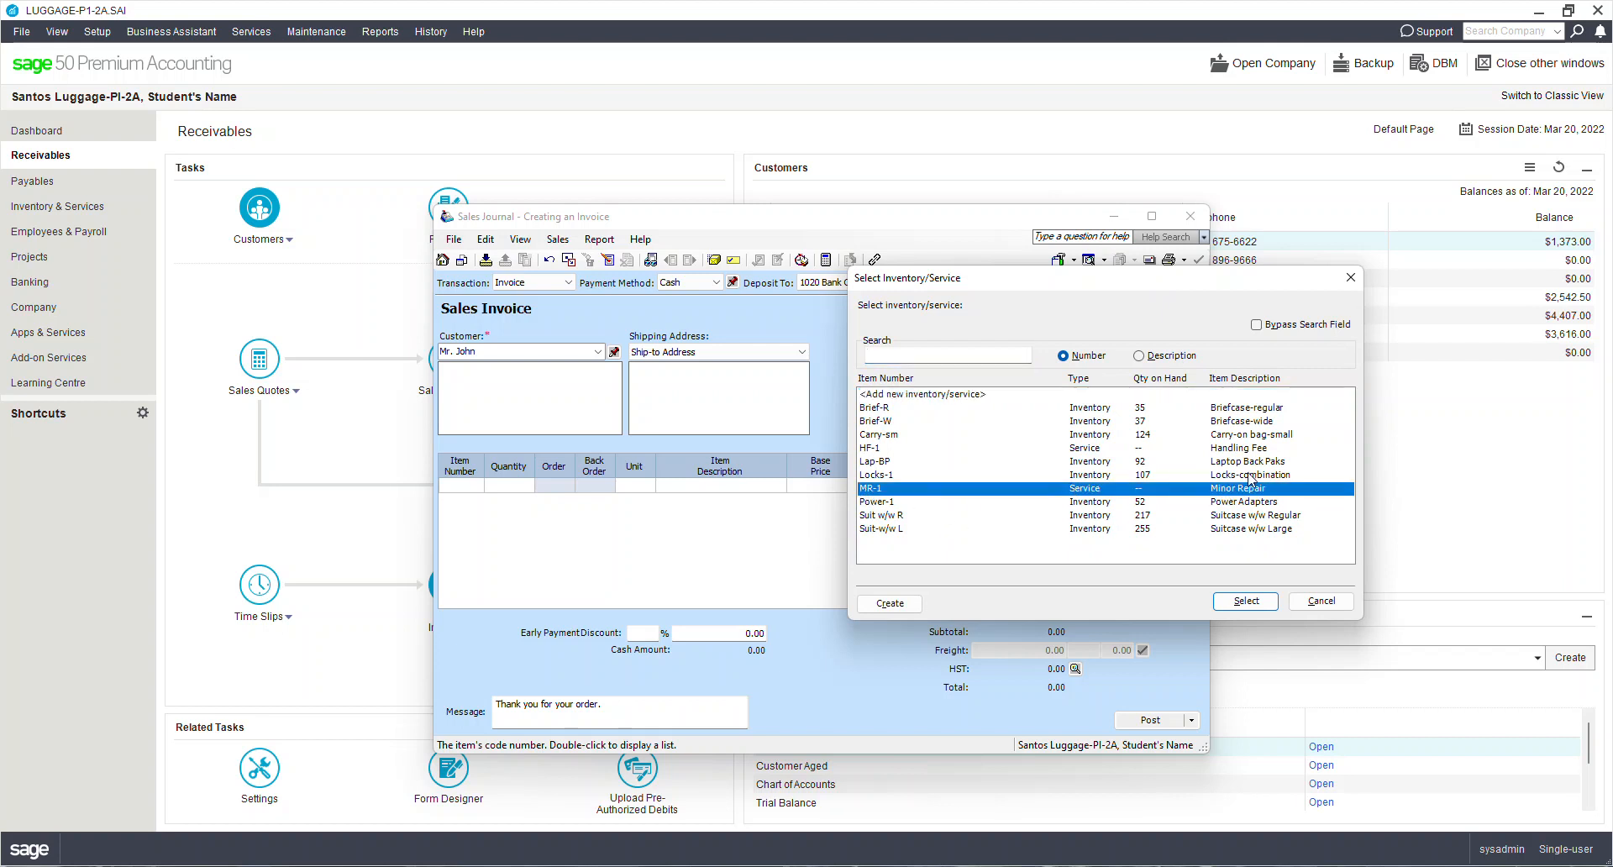
click(1246, 602)
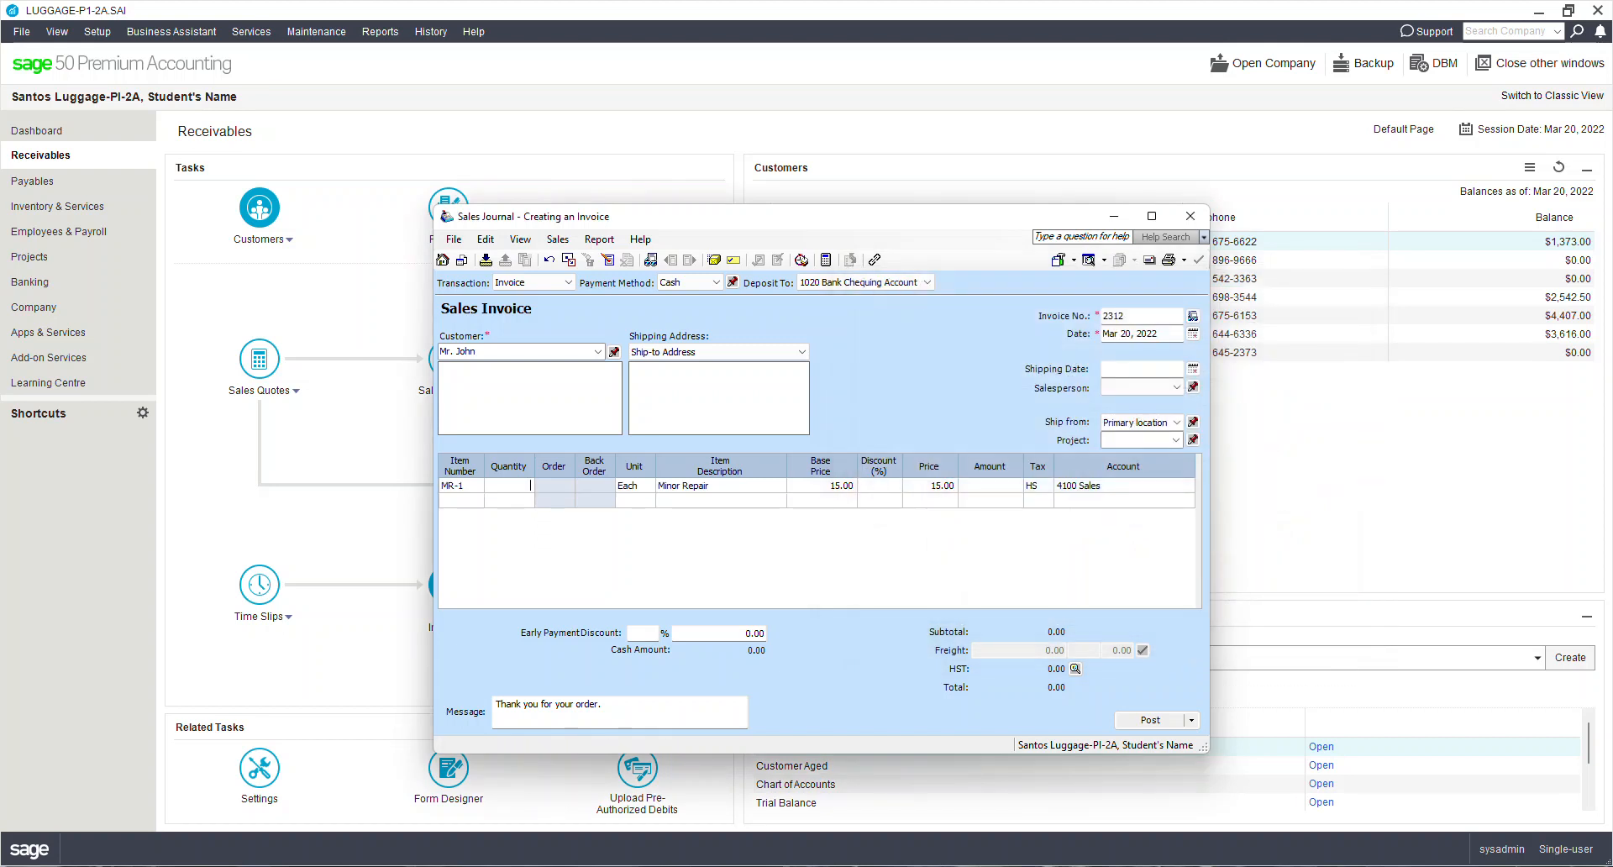
key(Tab)
key(Tab)
key(Tab)
text(5)
key(Tab)
key(Tab)
key(Tab)
key(Tab)
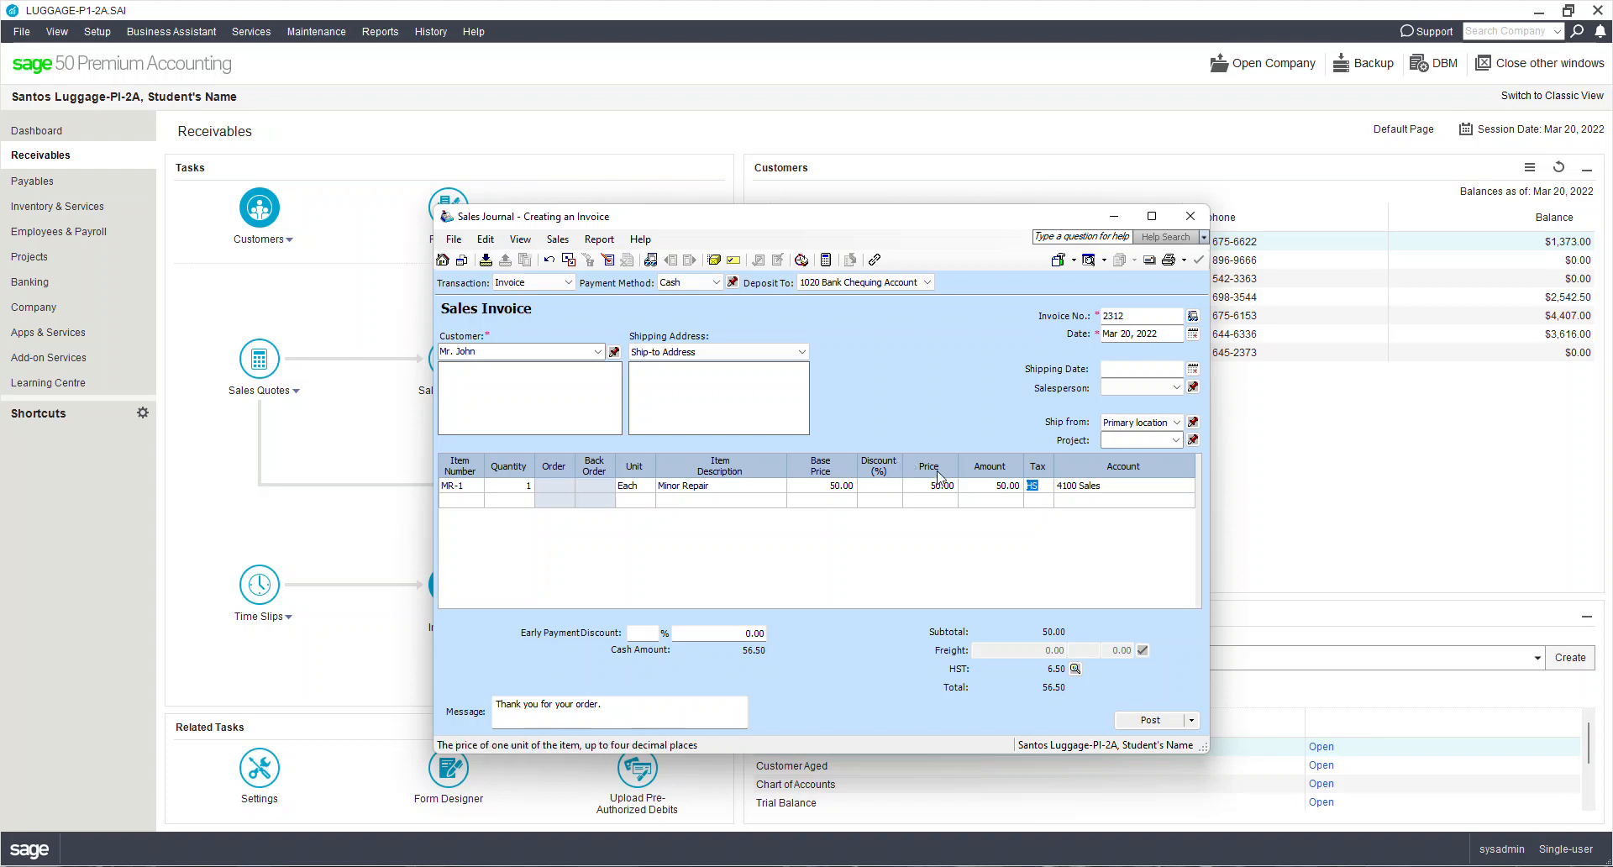
click(642, 636)
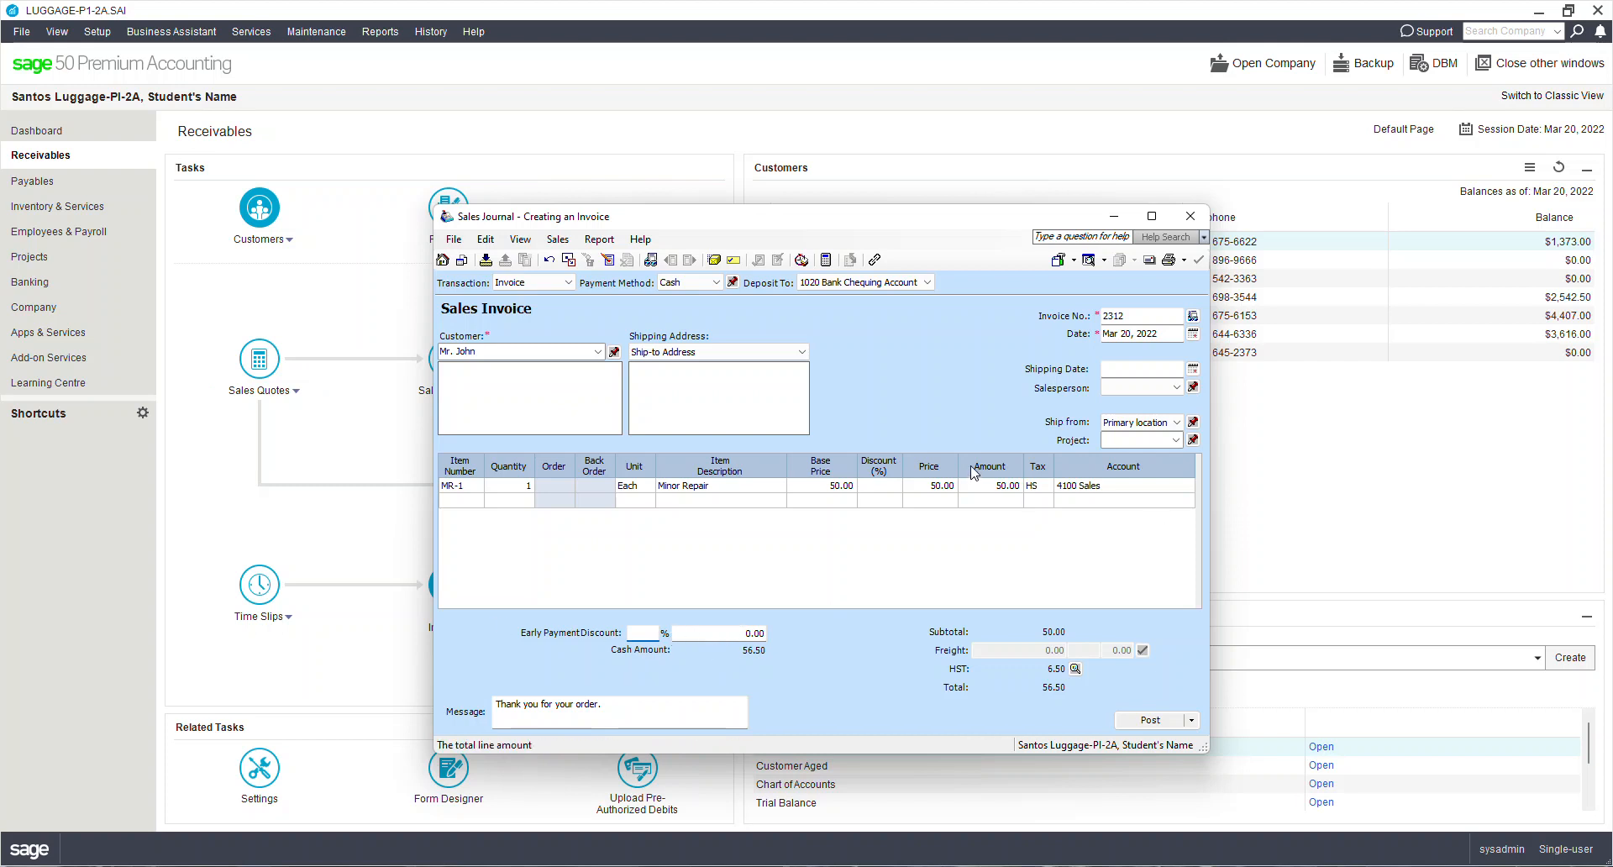
Review the Sales Journal entry for the cash sale, then post the invoice and accept the confirmation
click(599, 240)
click(626, 258)
click(568, 260)
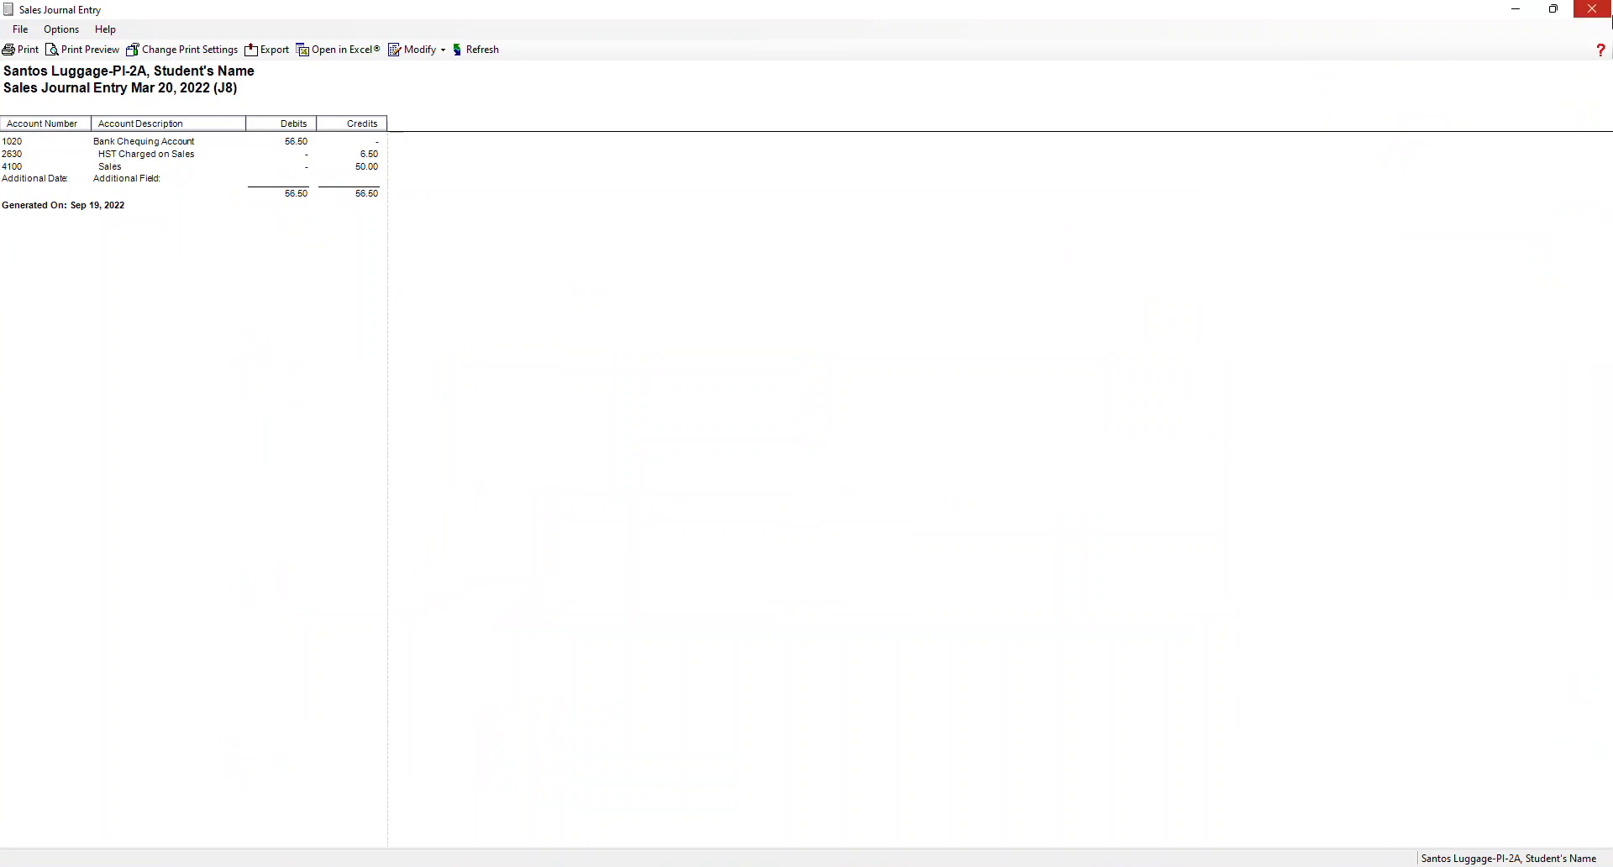
click(1604, 13)
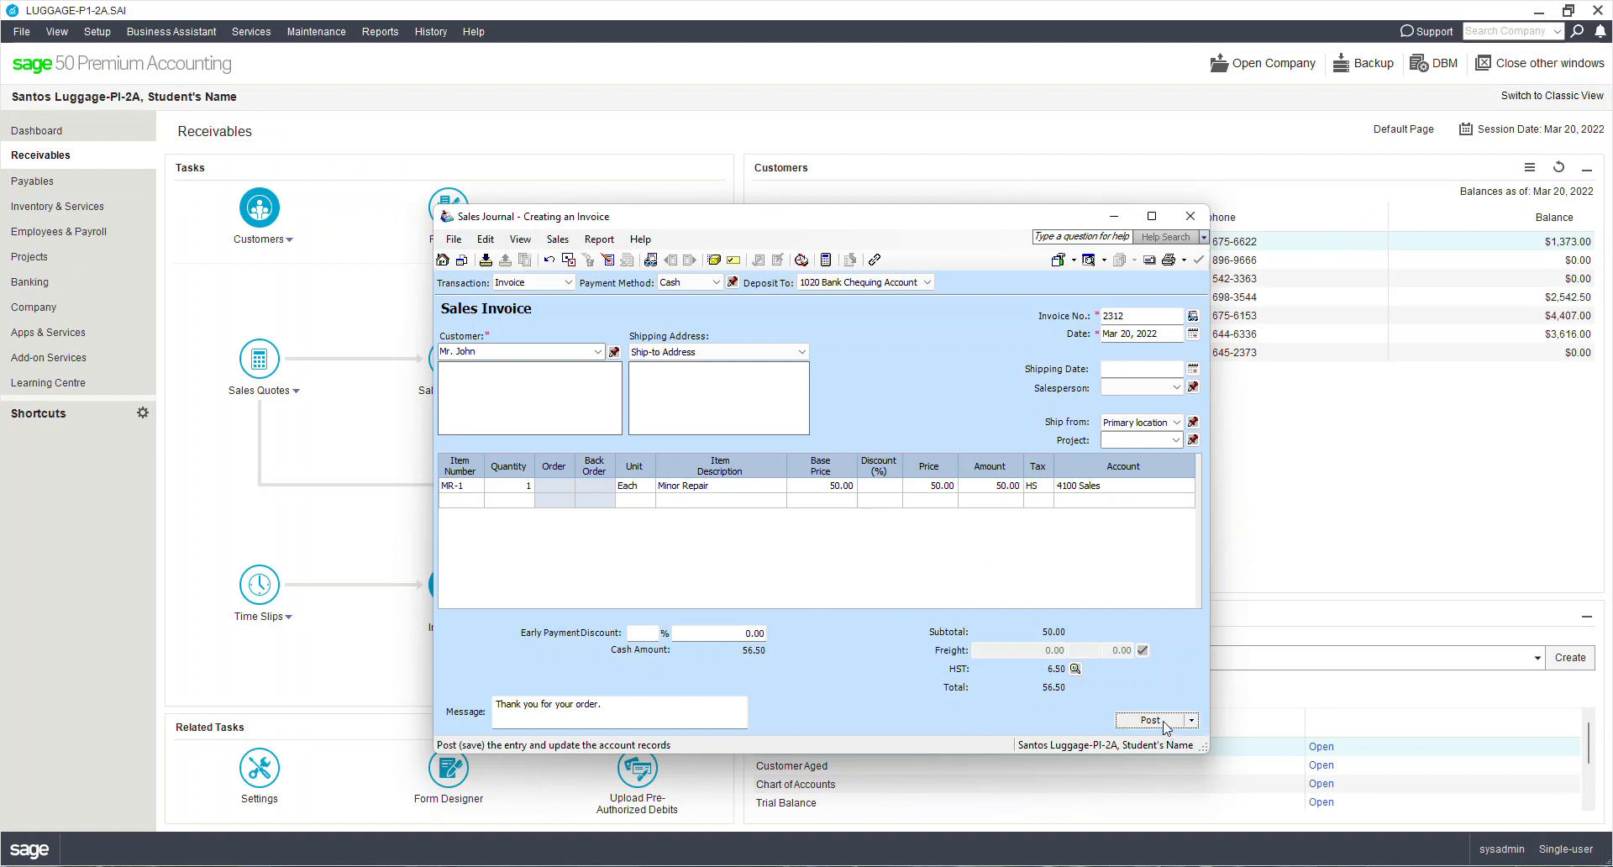
click(1137, 721)
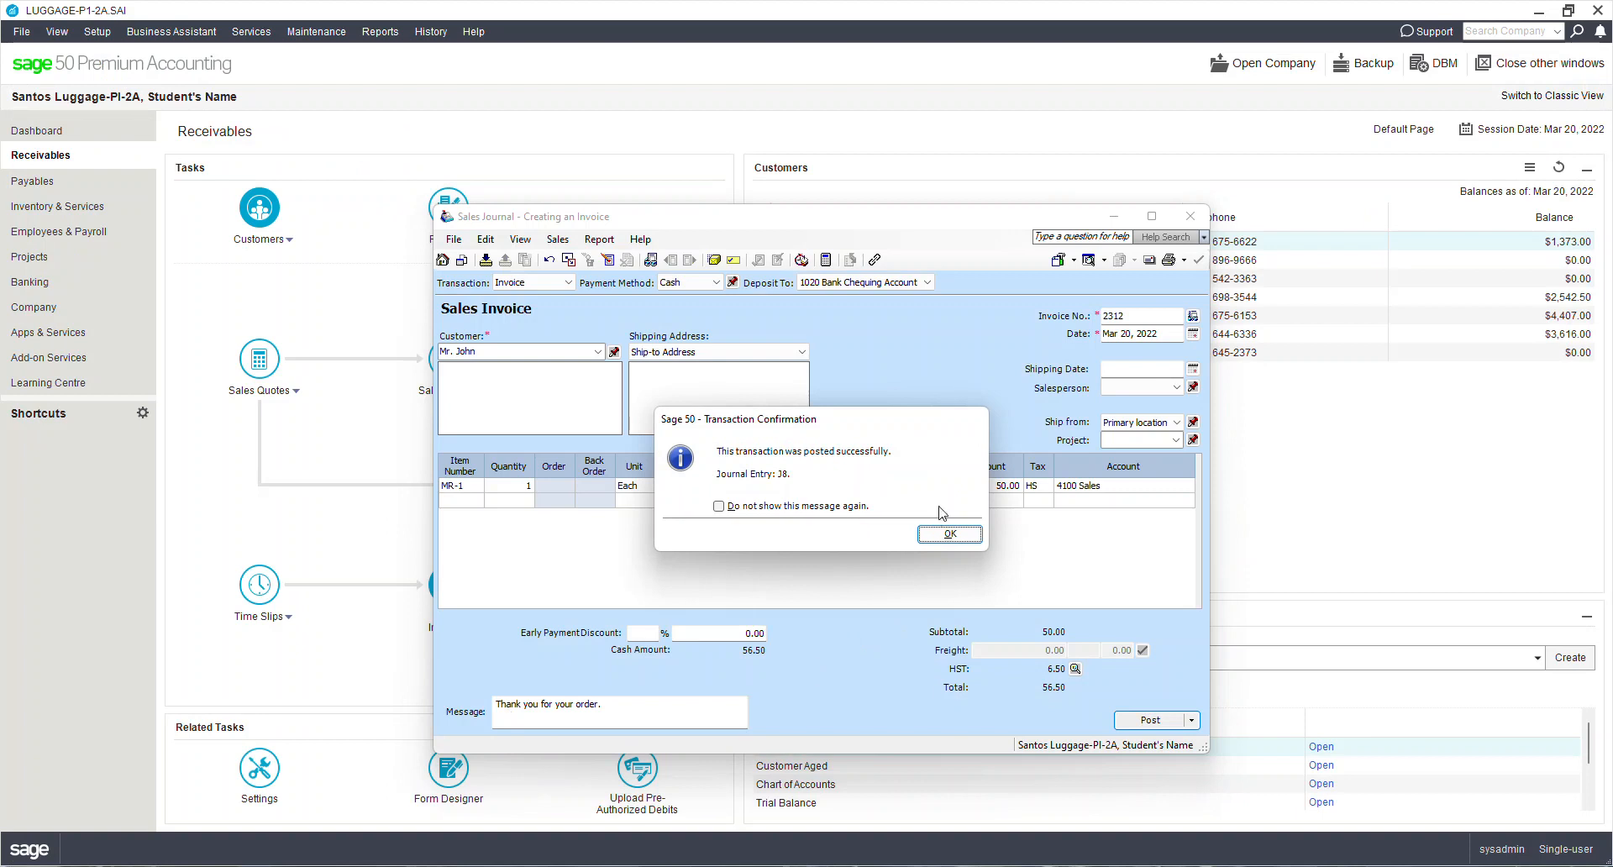
click(947, 535)
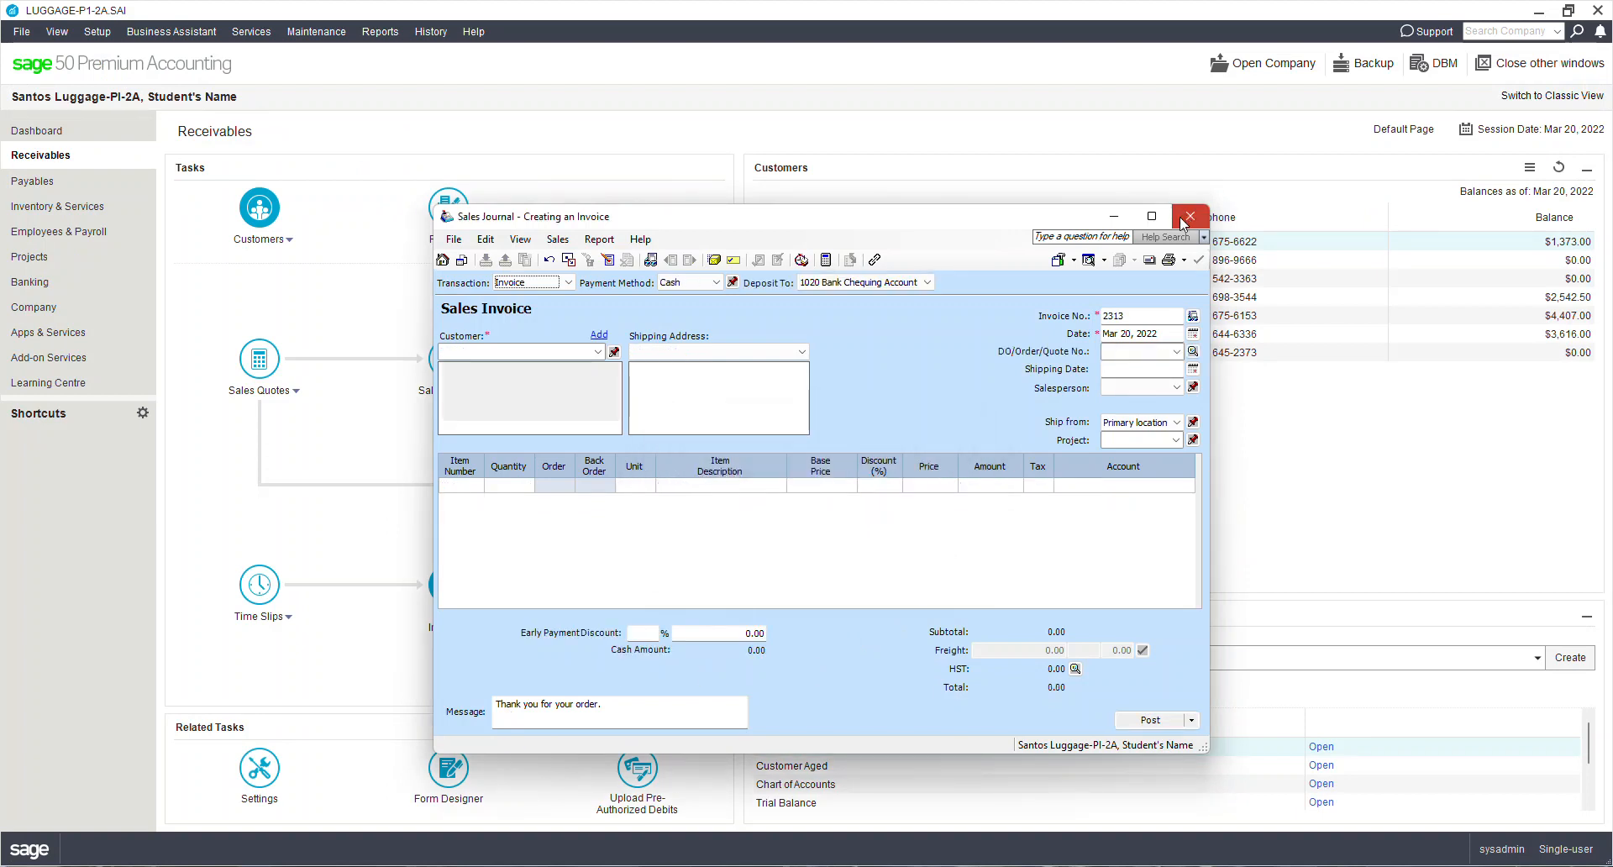
Close the Sales Journal and display the Customer Aged detail report for all customers as at Mar 20, 2022 in a maximized window
click(1190, 216)
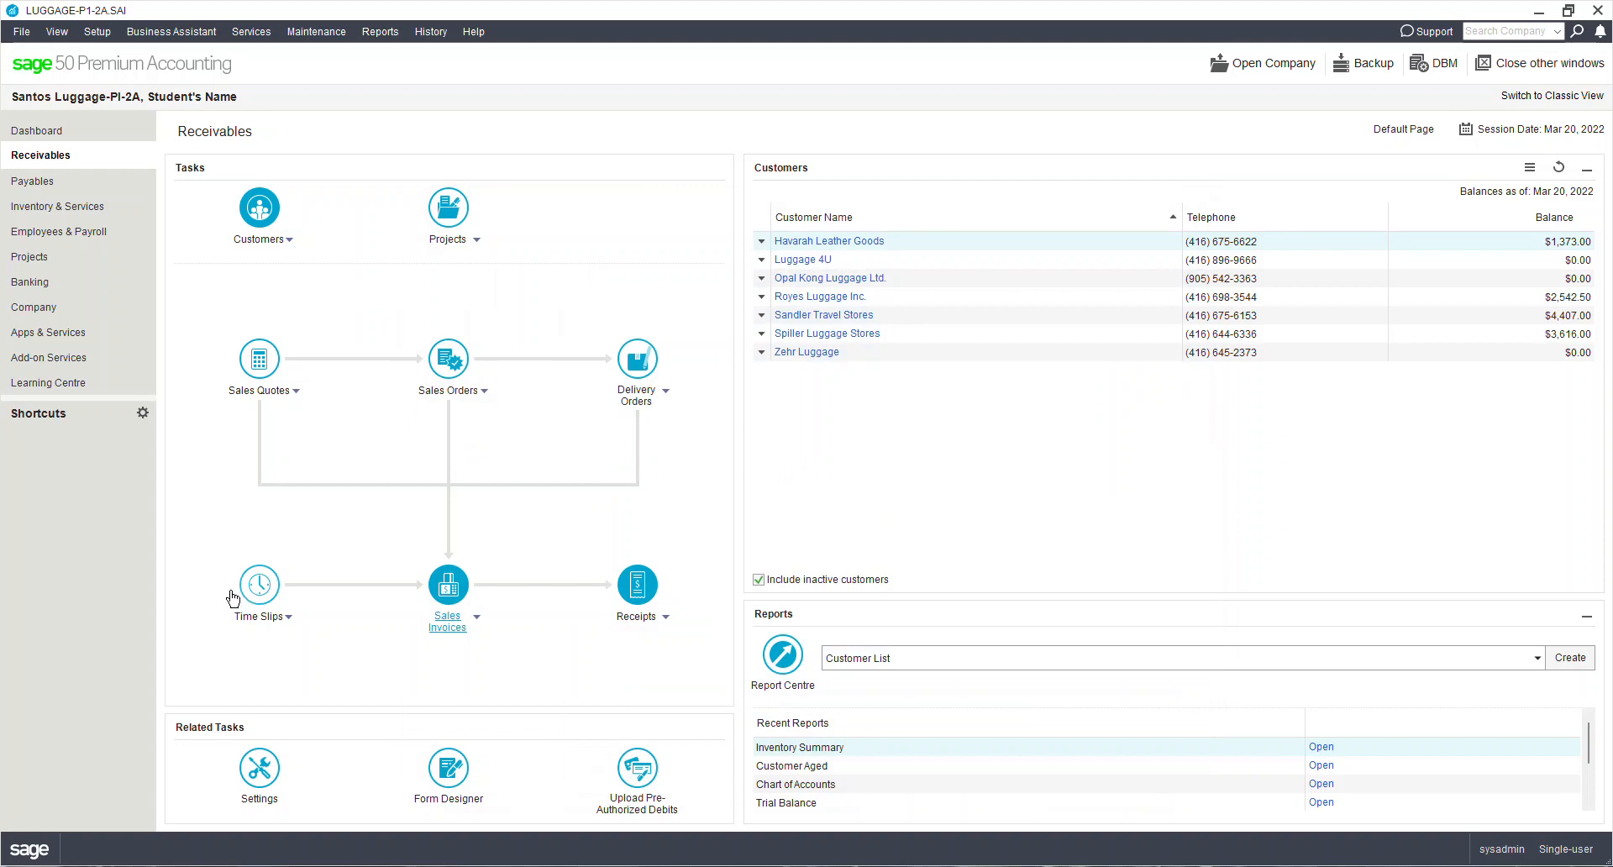
click(379, 32)
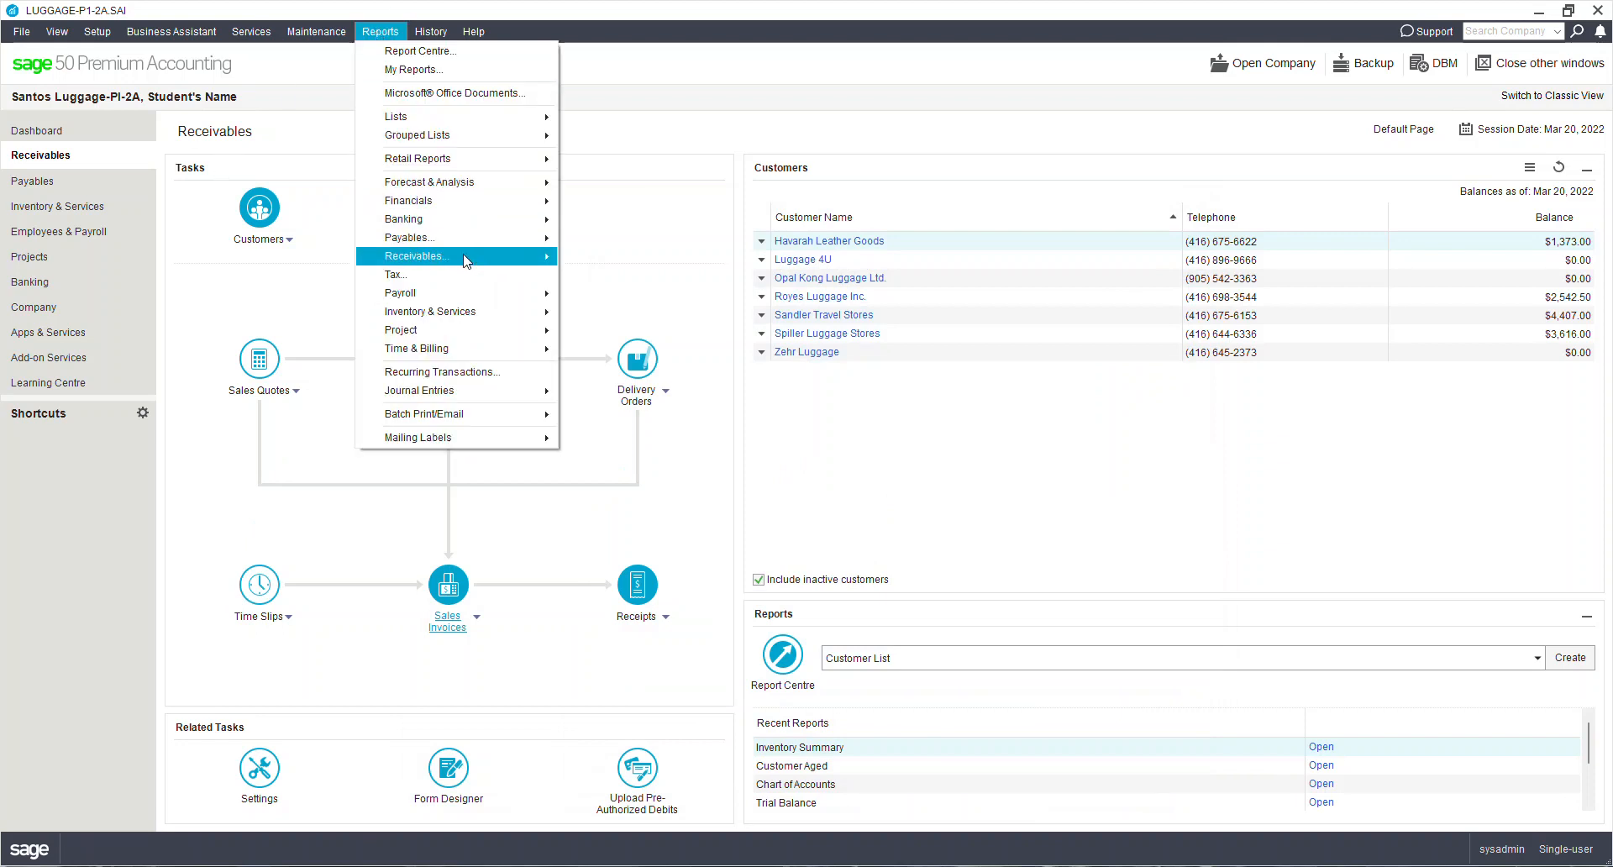
mouse_move(466, 262)
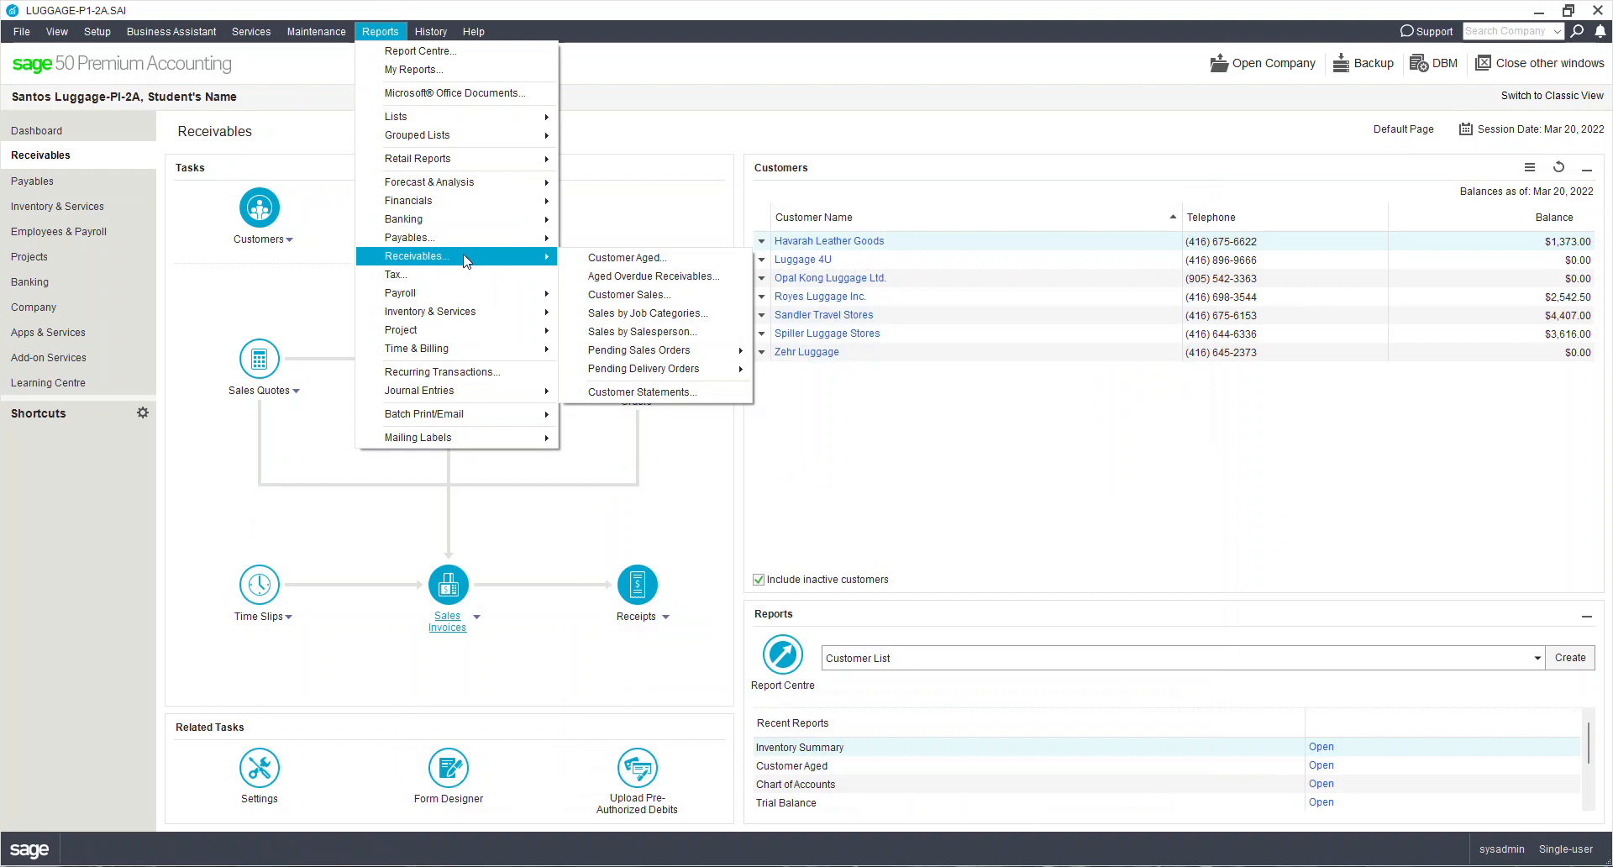
click(624, 257)
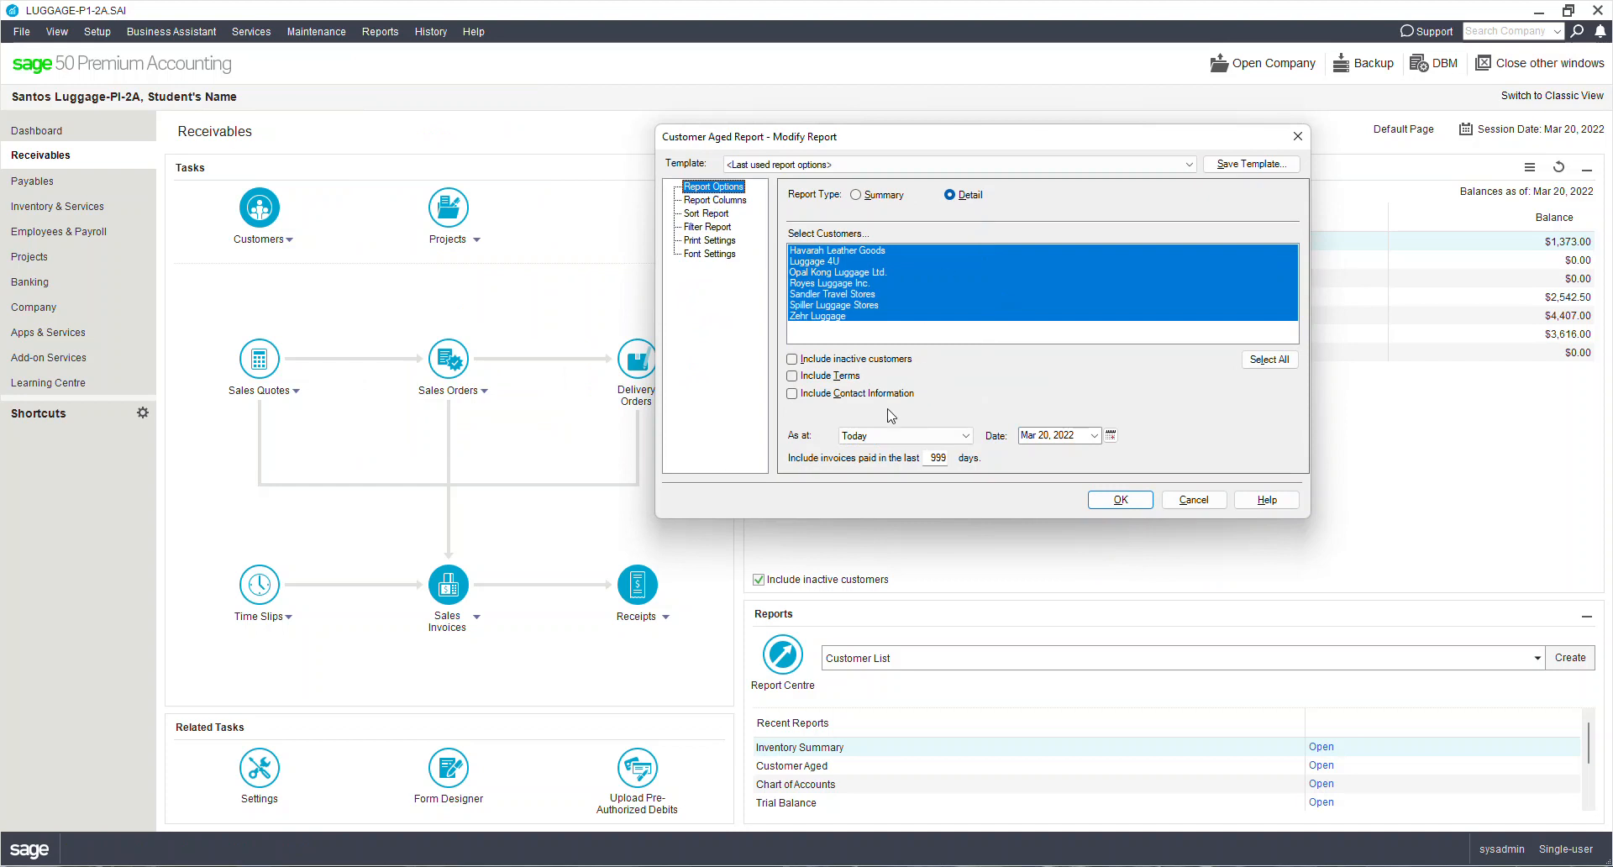
click(1124, 501)
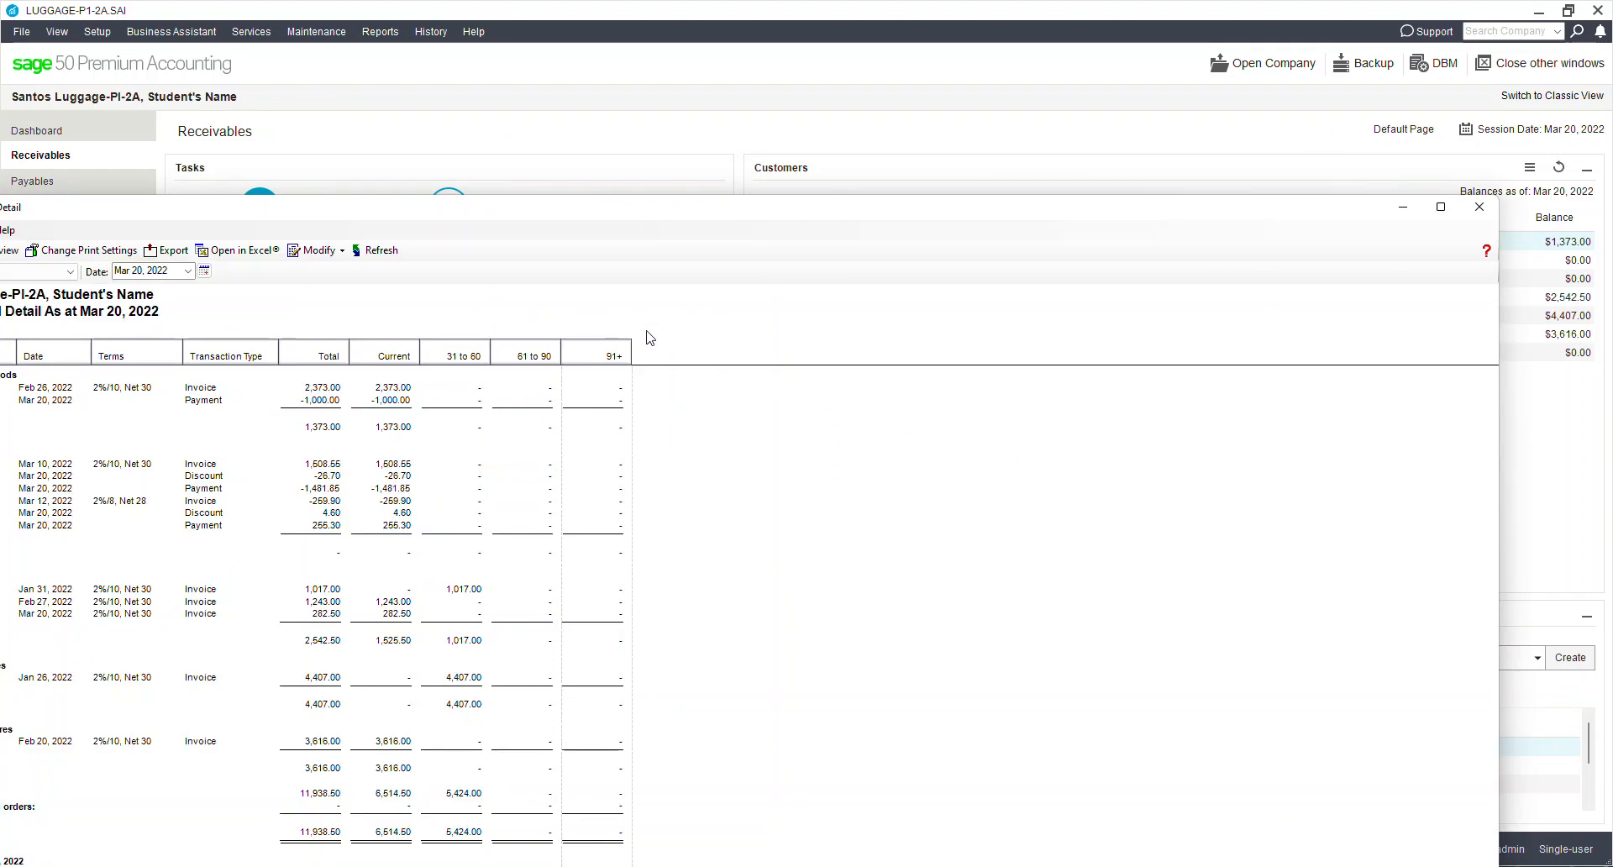
drag(698, 213, 898, 210)
double_click(898, 210)
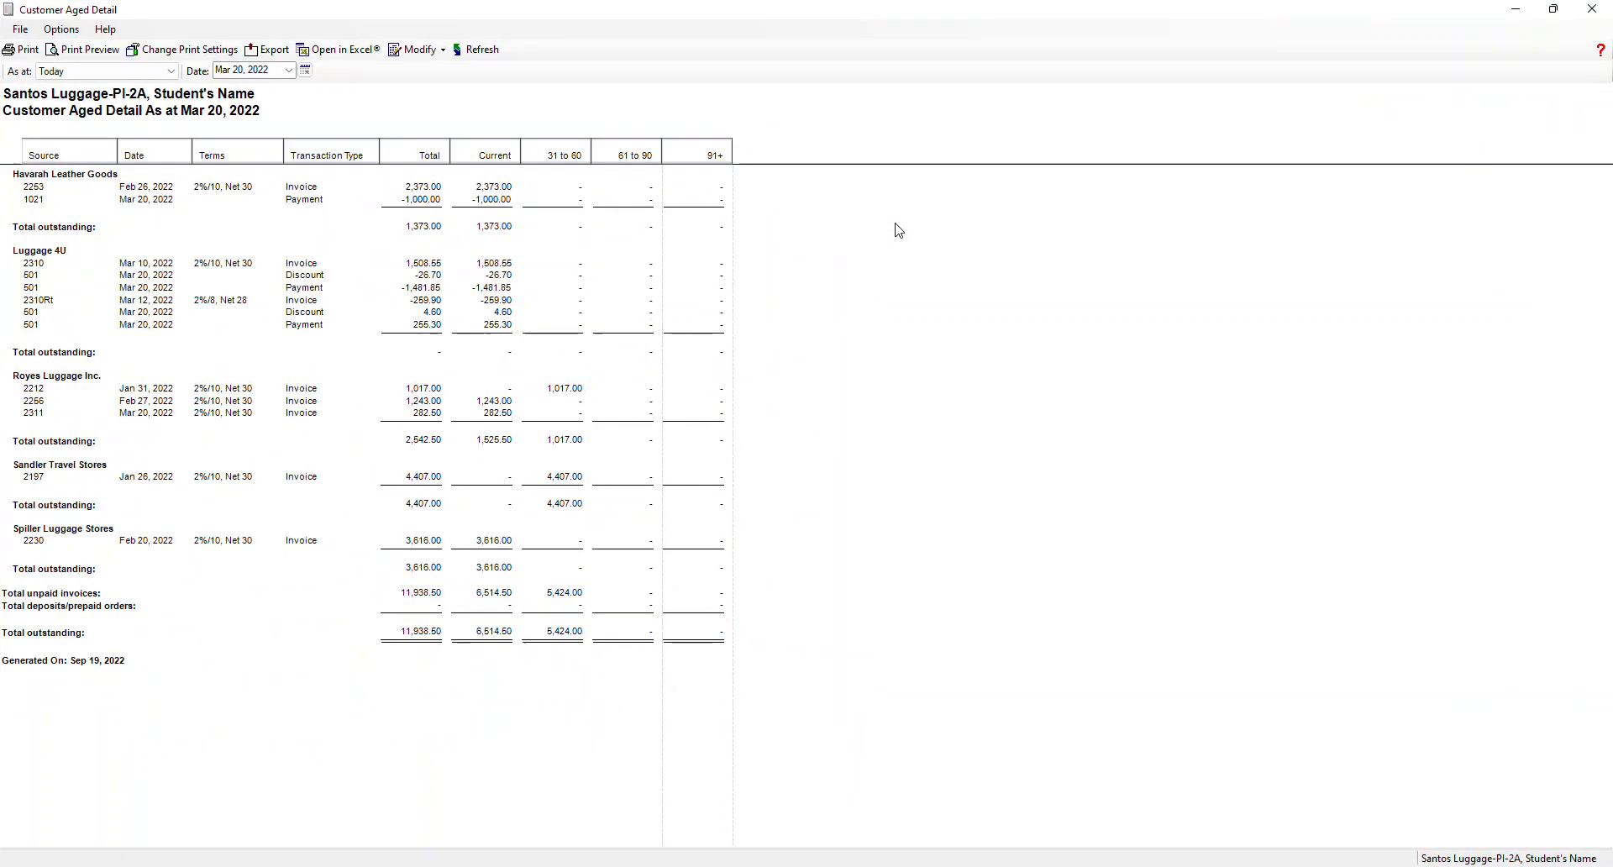
Export the Customer Aged report as CustDetl.pdf into a new folder 02A_Luggage under 4._Reports, then close the report
click(280, 52)
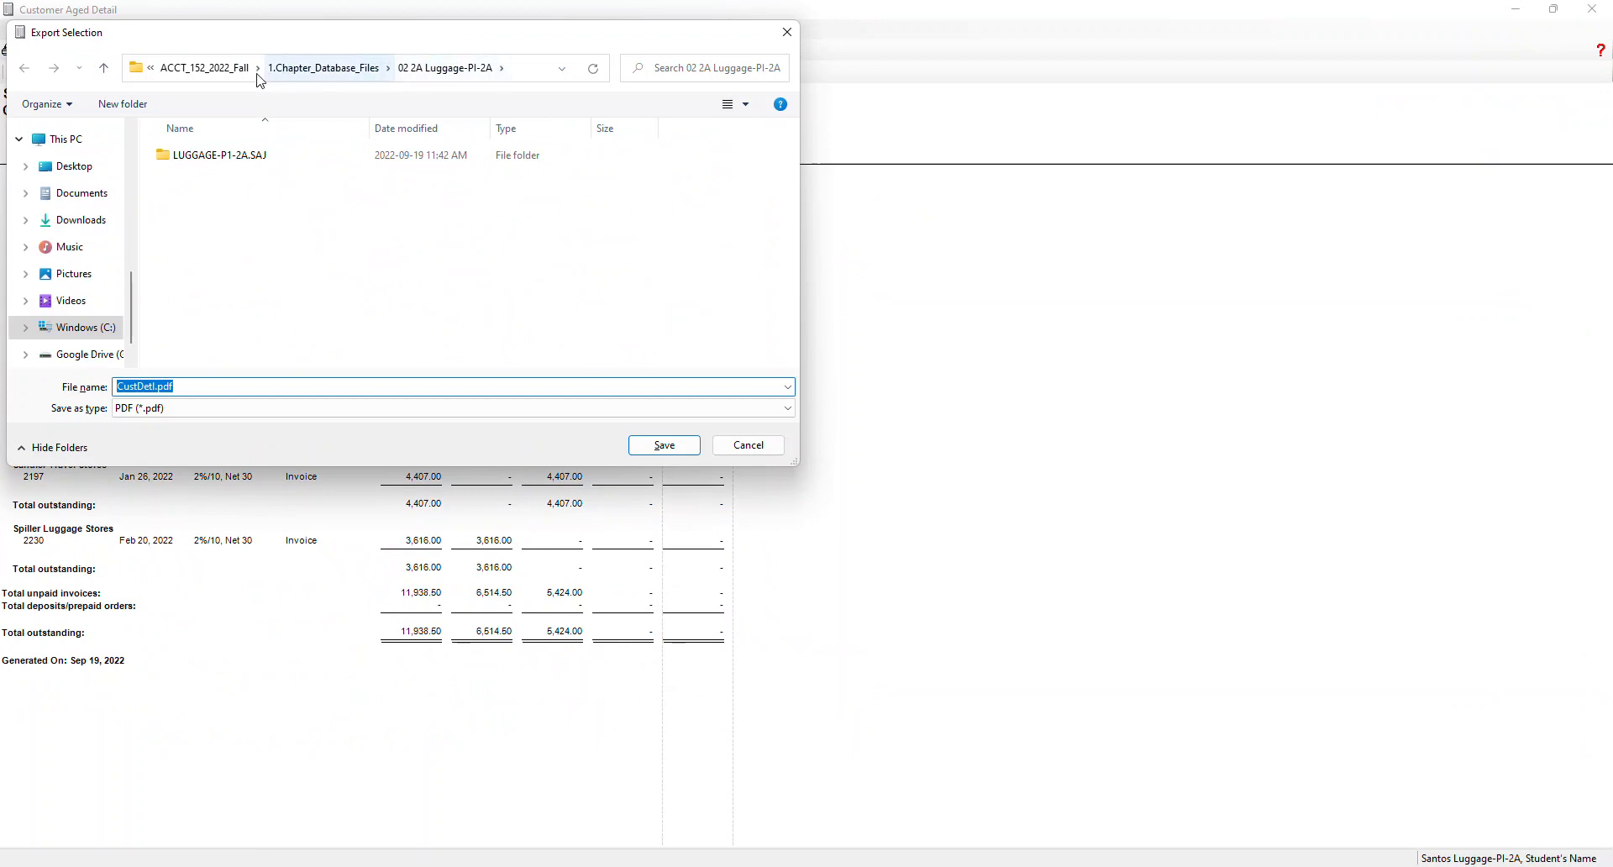
click(206, 68)
click(212, 290)
double_click(212, 290)
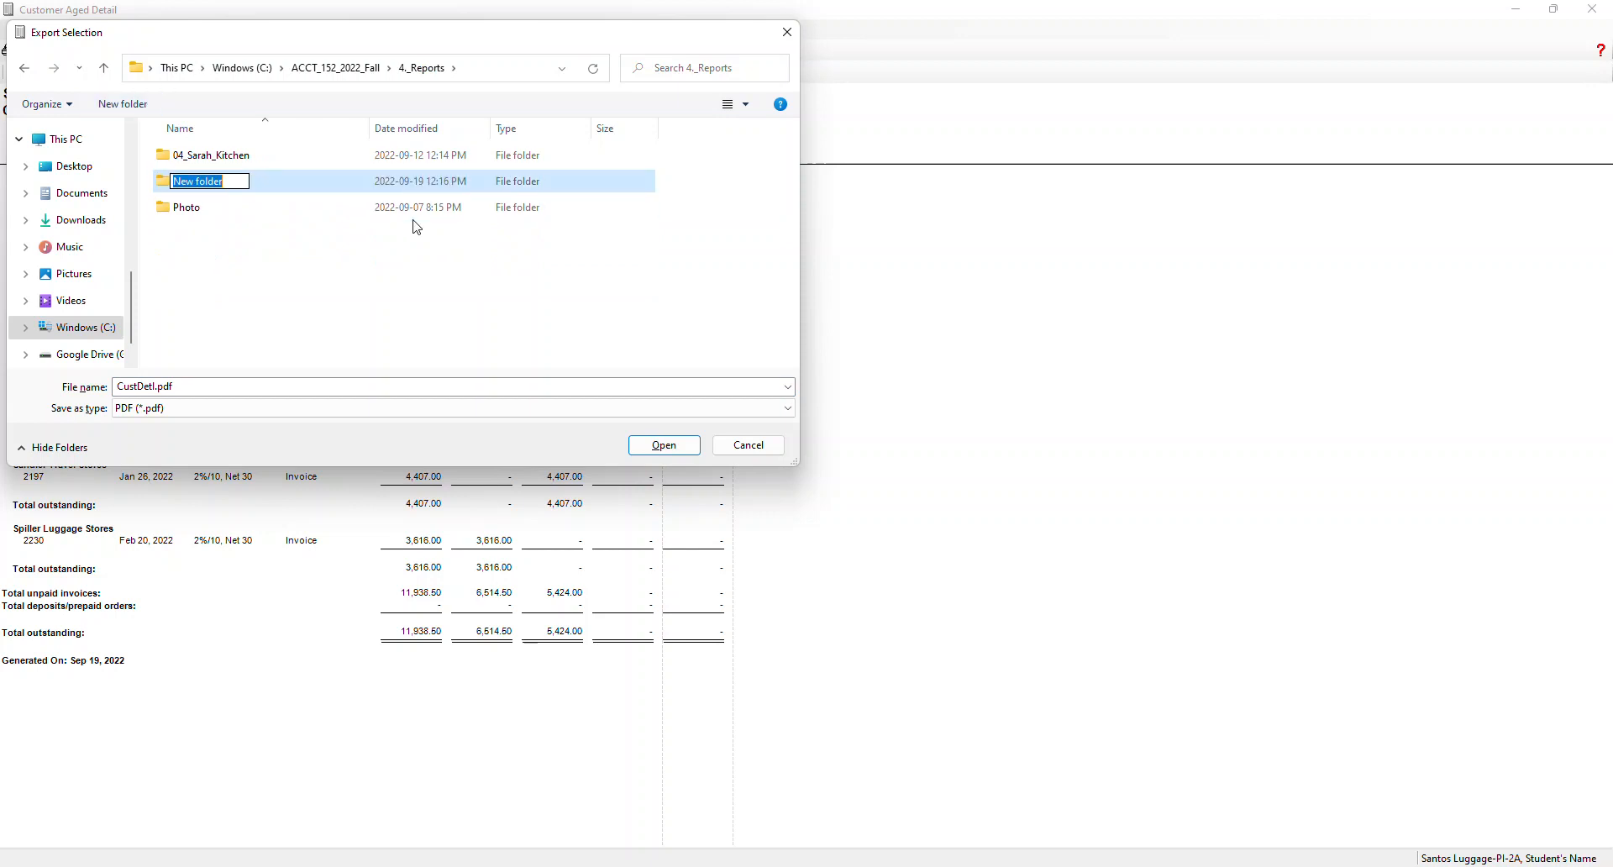
text(02A_Luggag)
key(Return)
key(Return)
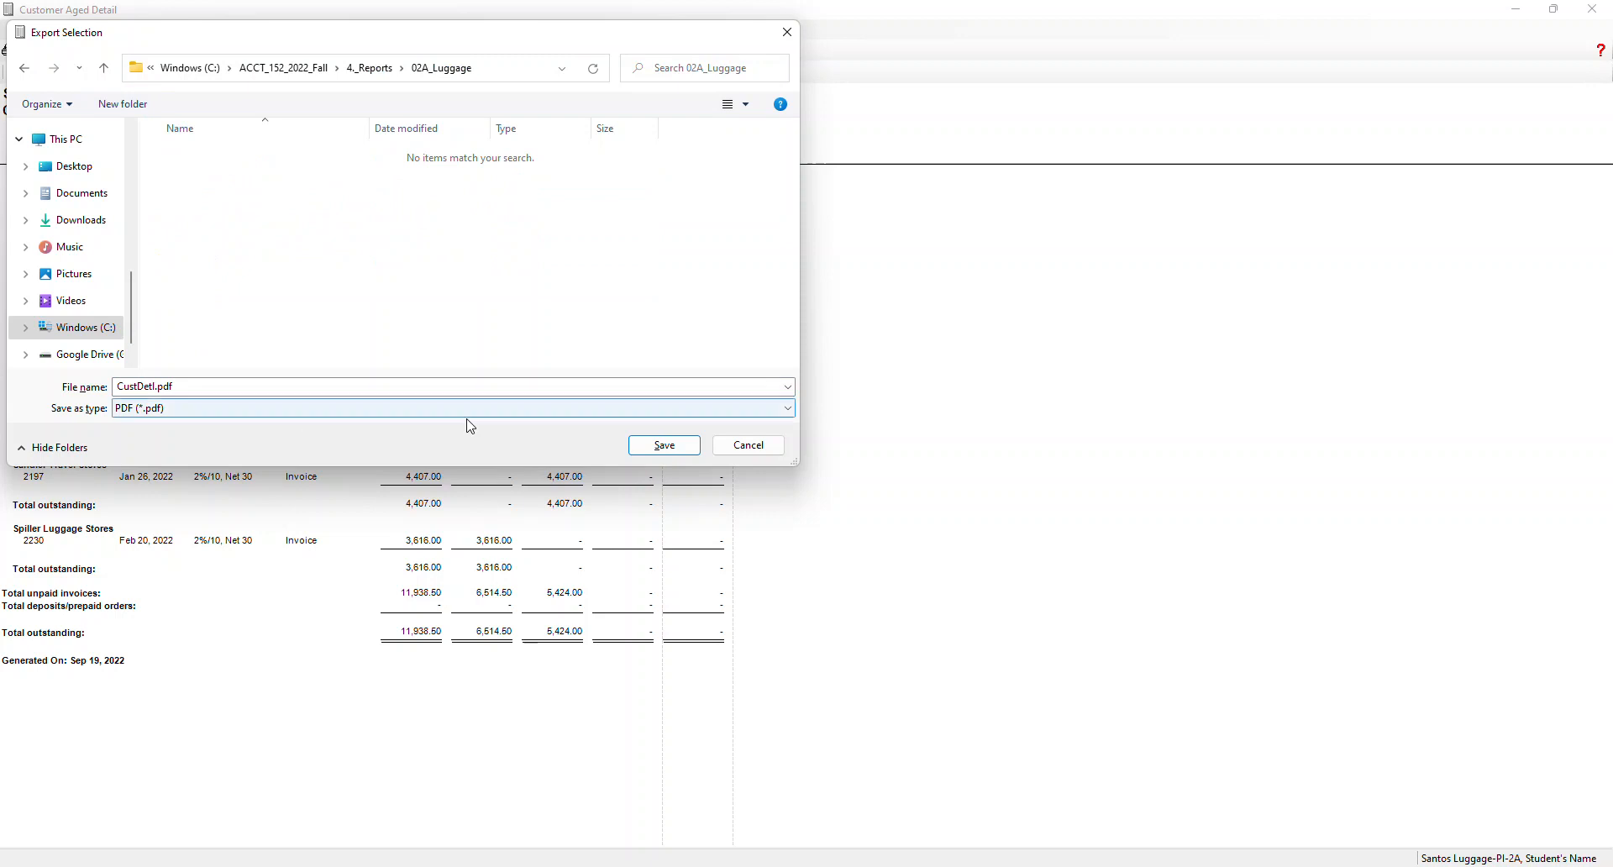
click(661, 448)
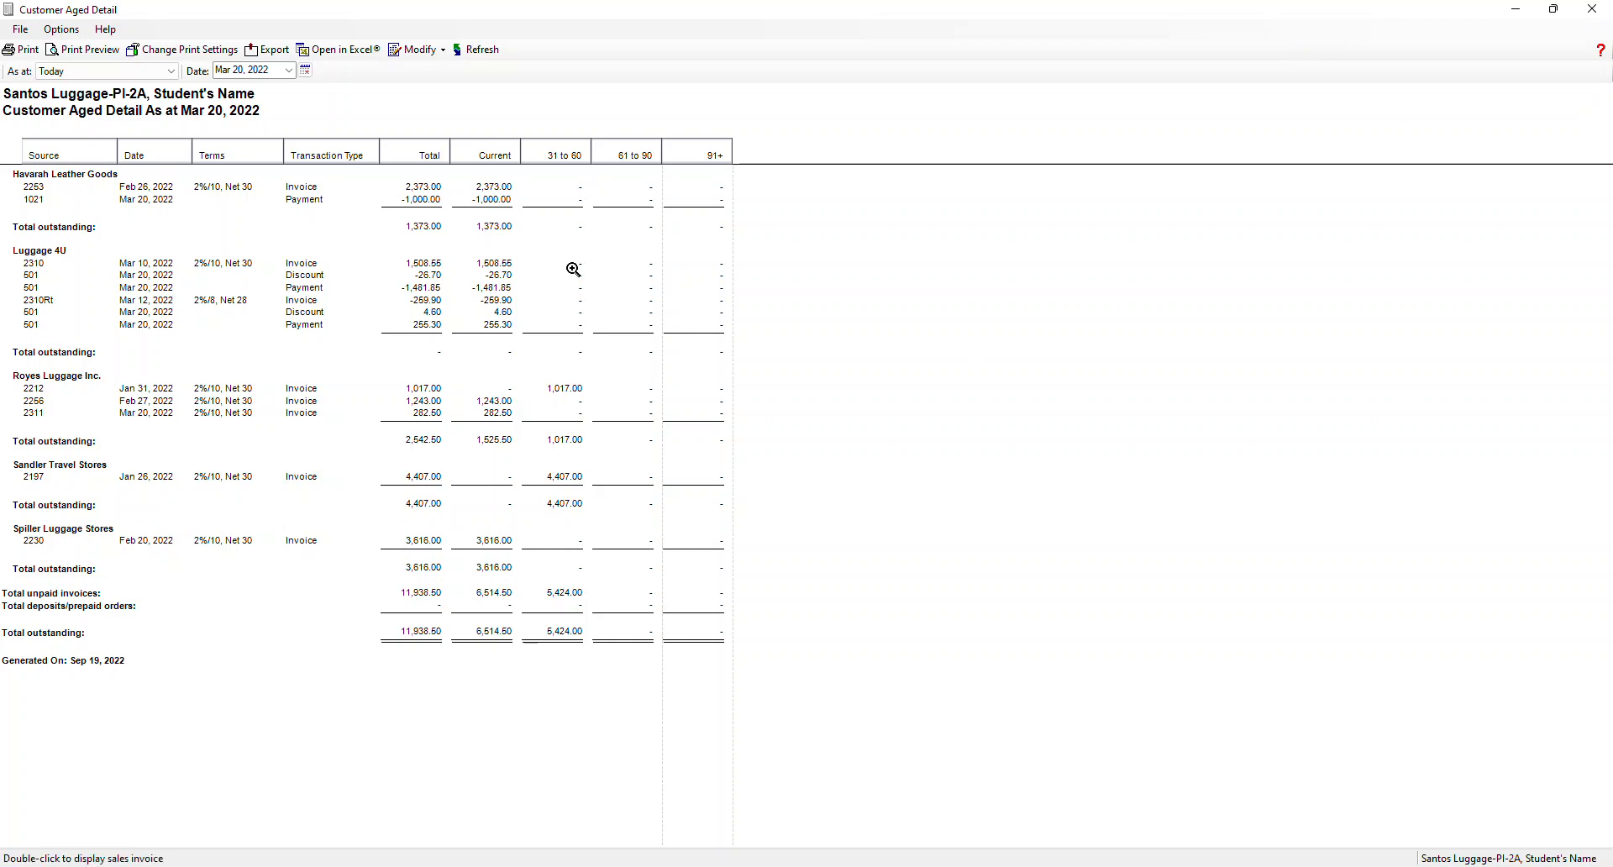
click(1591, 8)
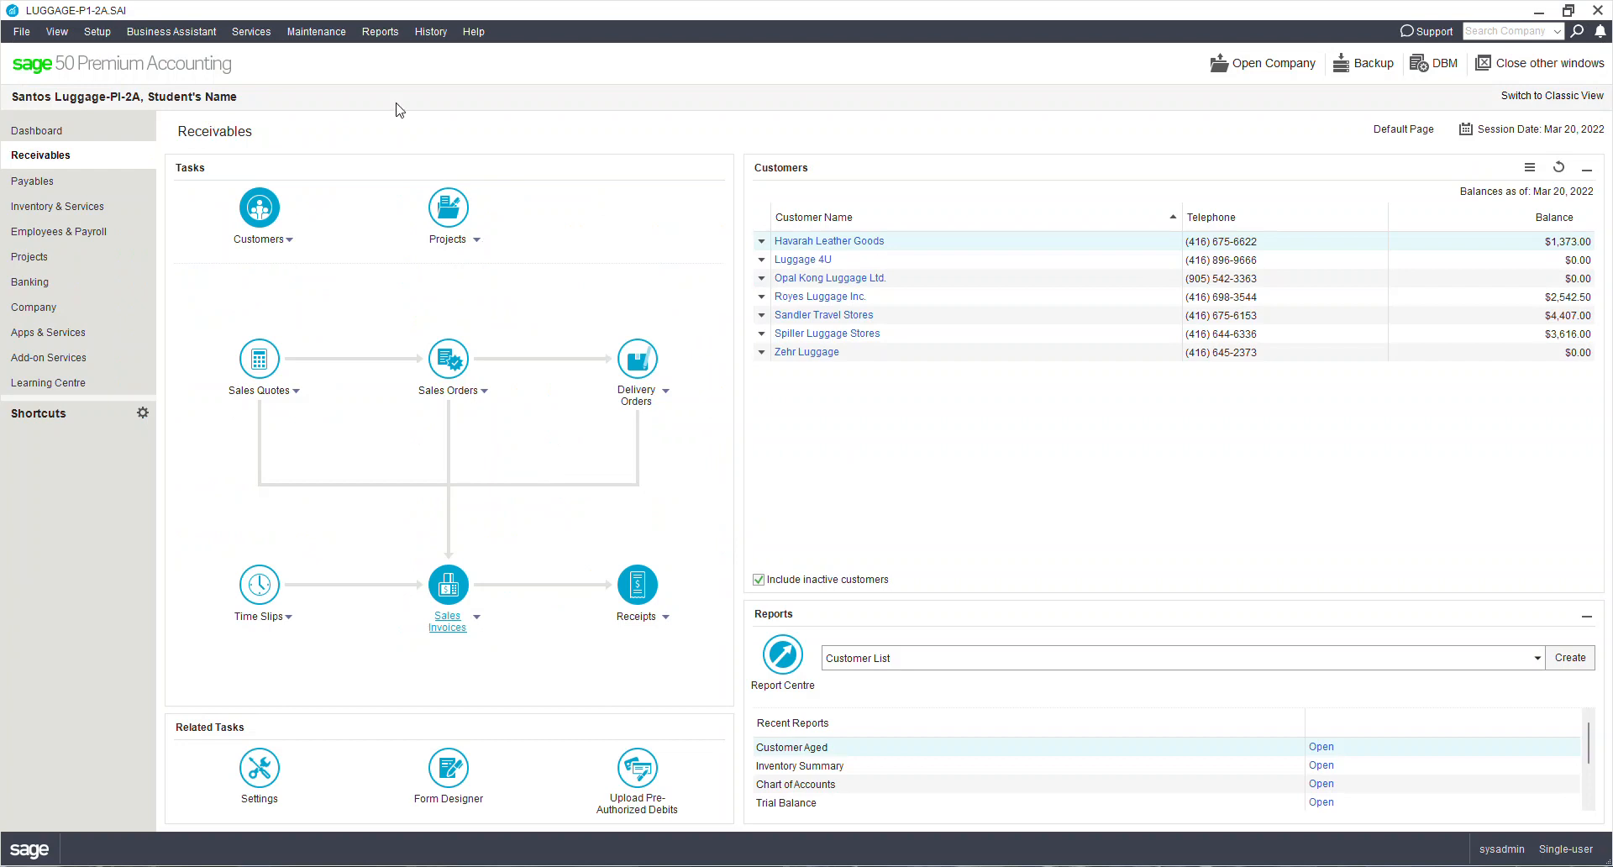
Display the All Journal Entries report by date from Mar 01, 2022 to Mar 20, 2022
click(396, 38)
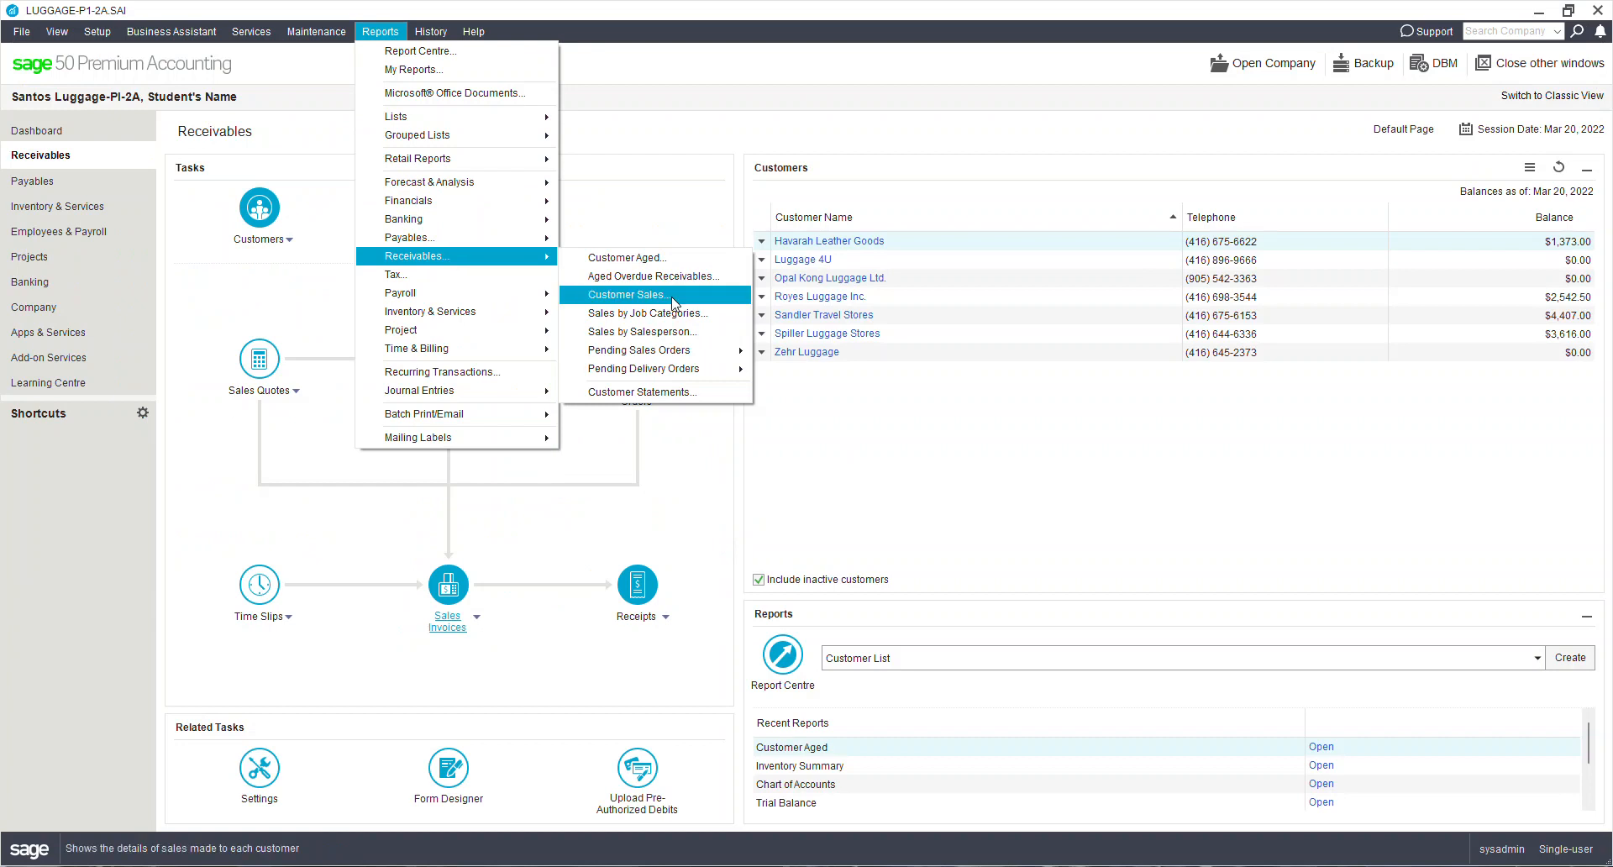
mouse_move(689, 353)
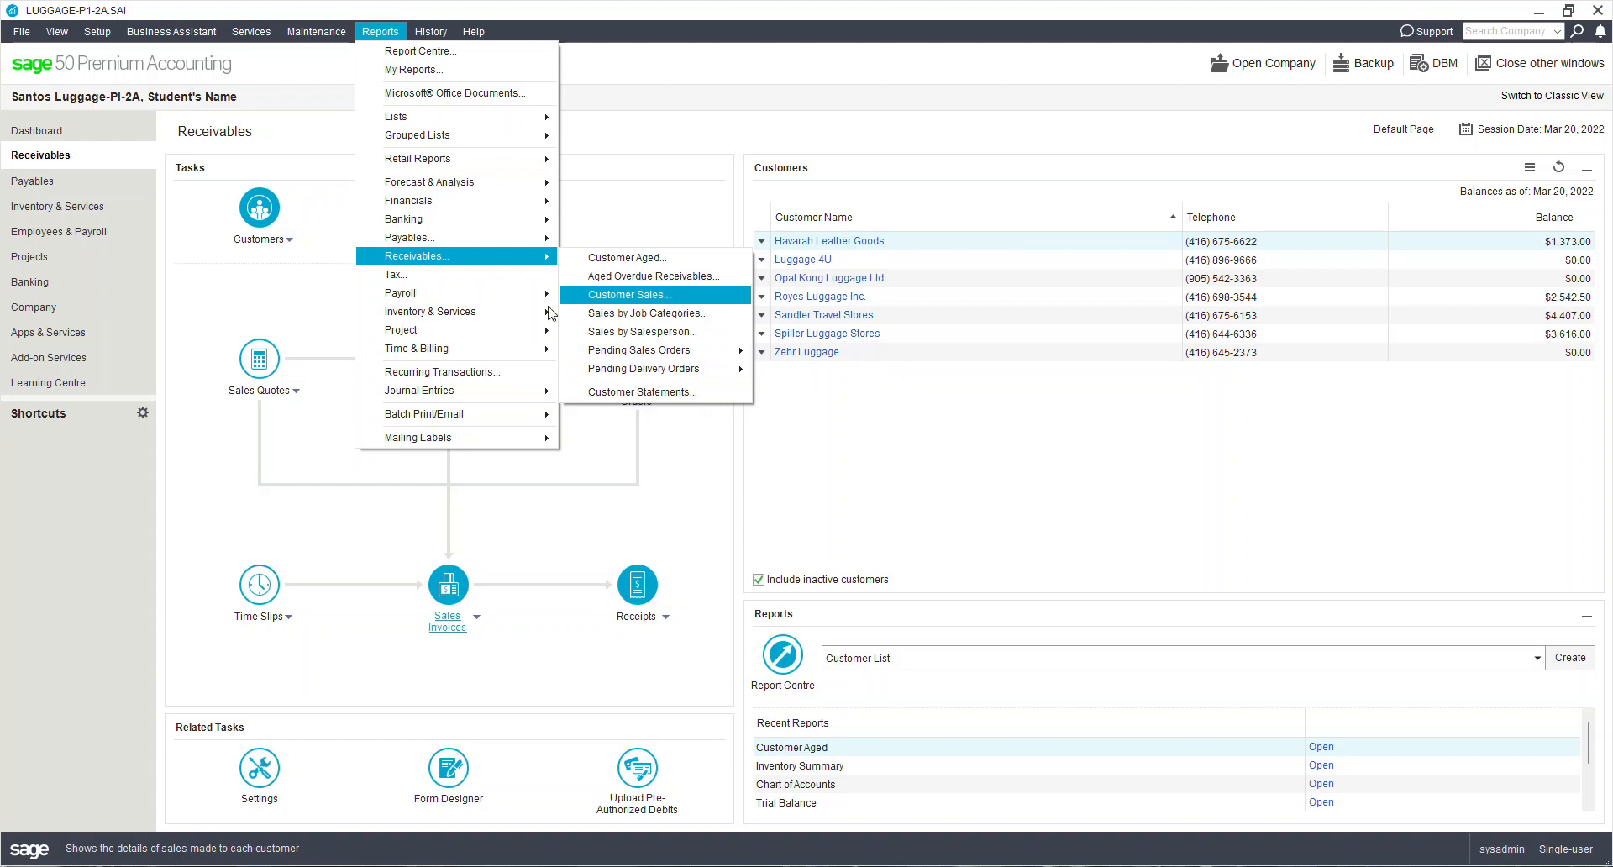
mouse_move(506, 398)
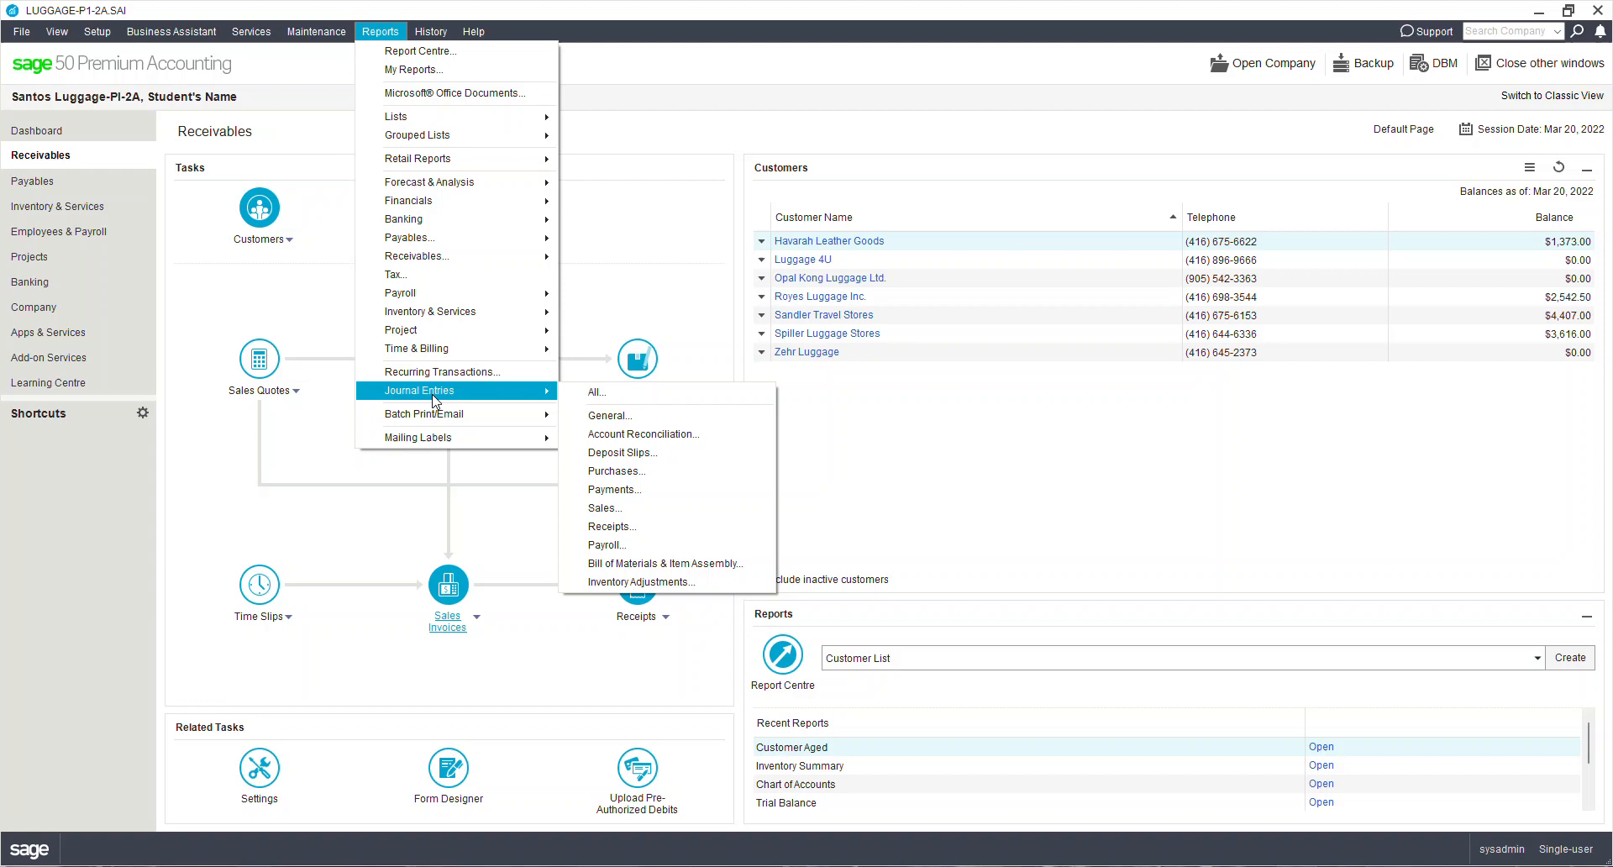
click(622, 398)
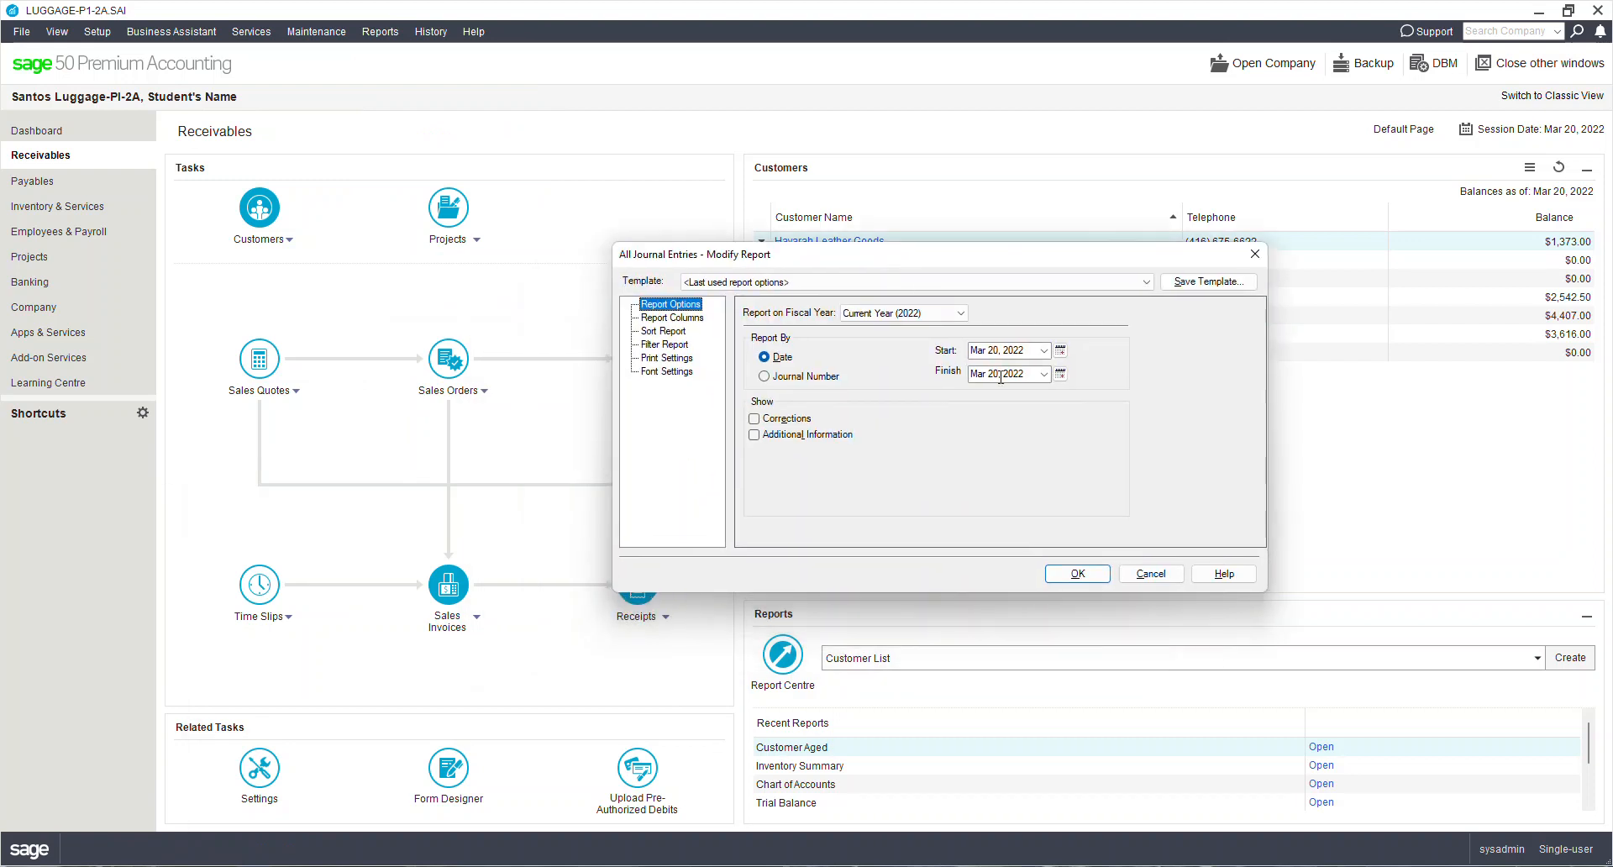
click(1043, 351)
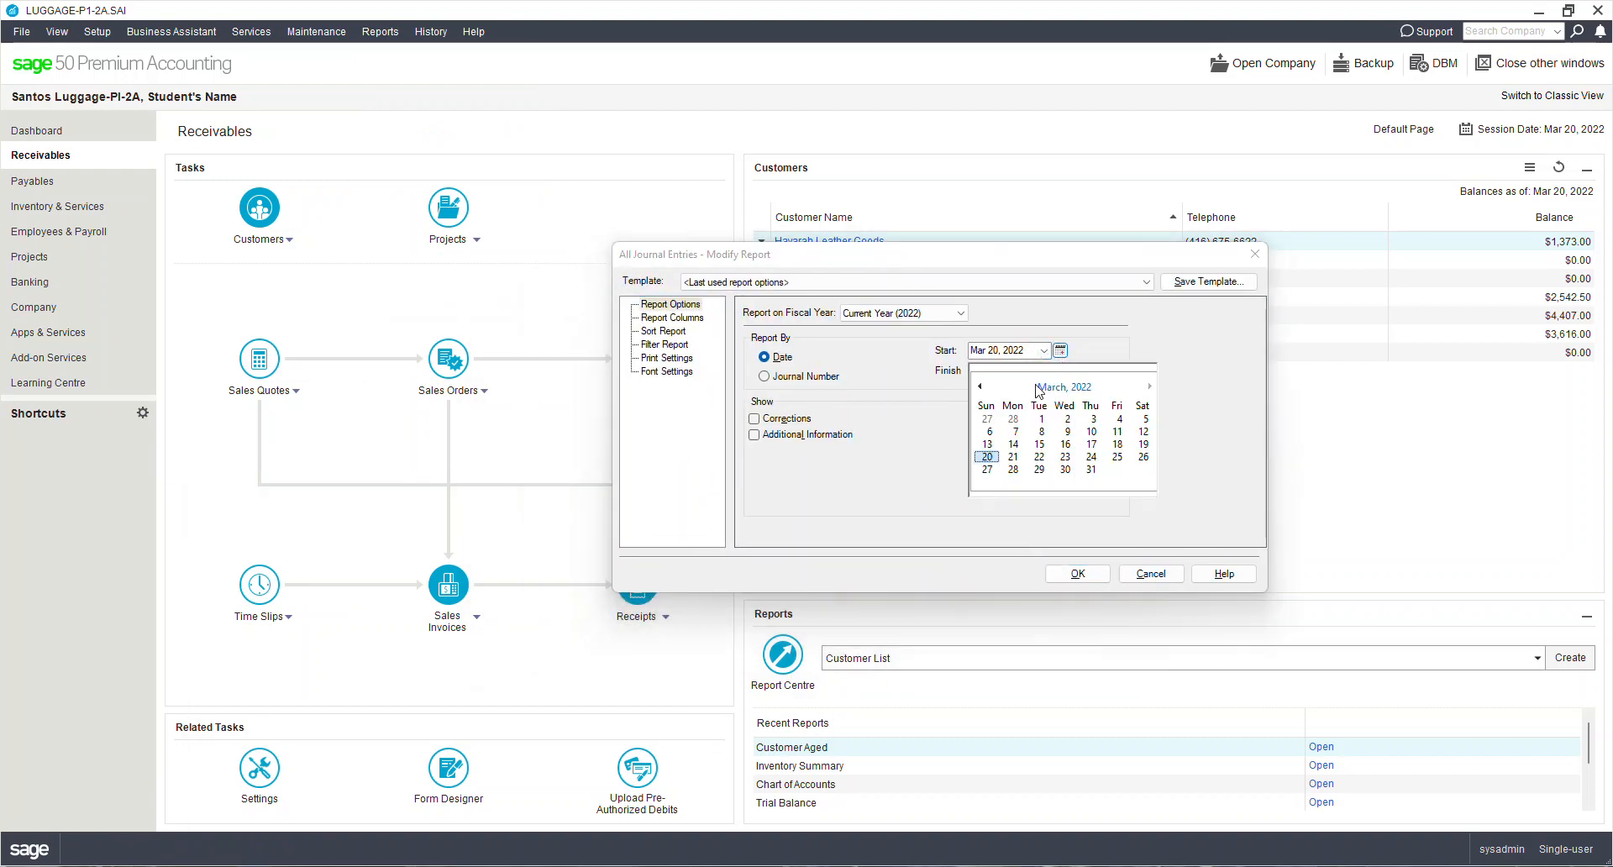
click(1041, 420)
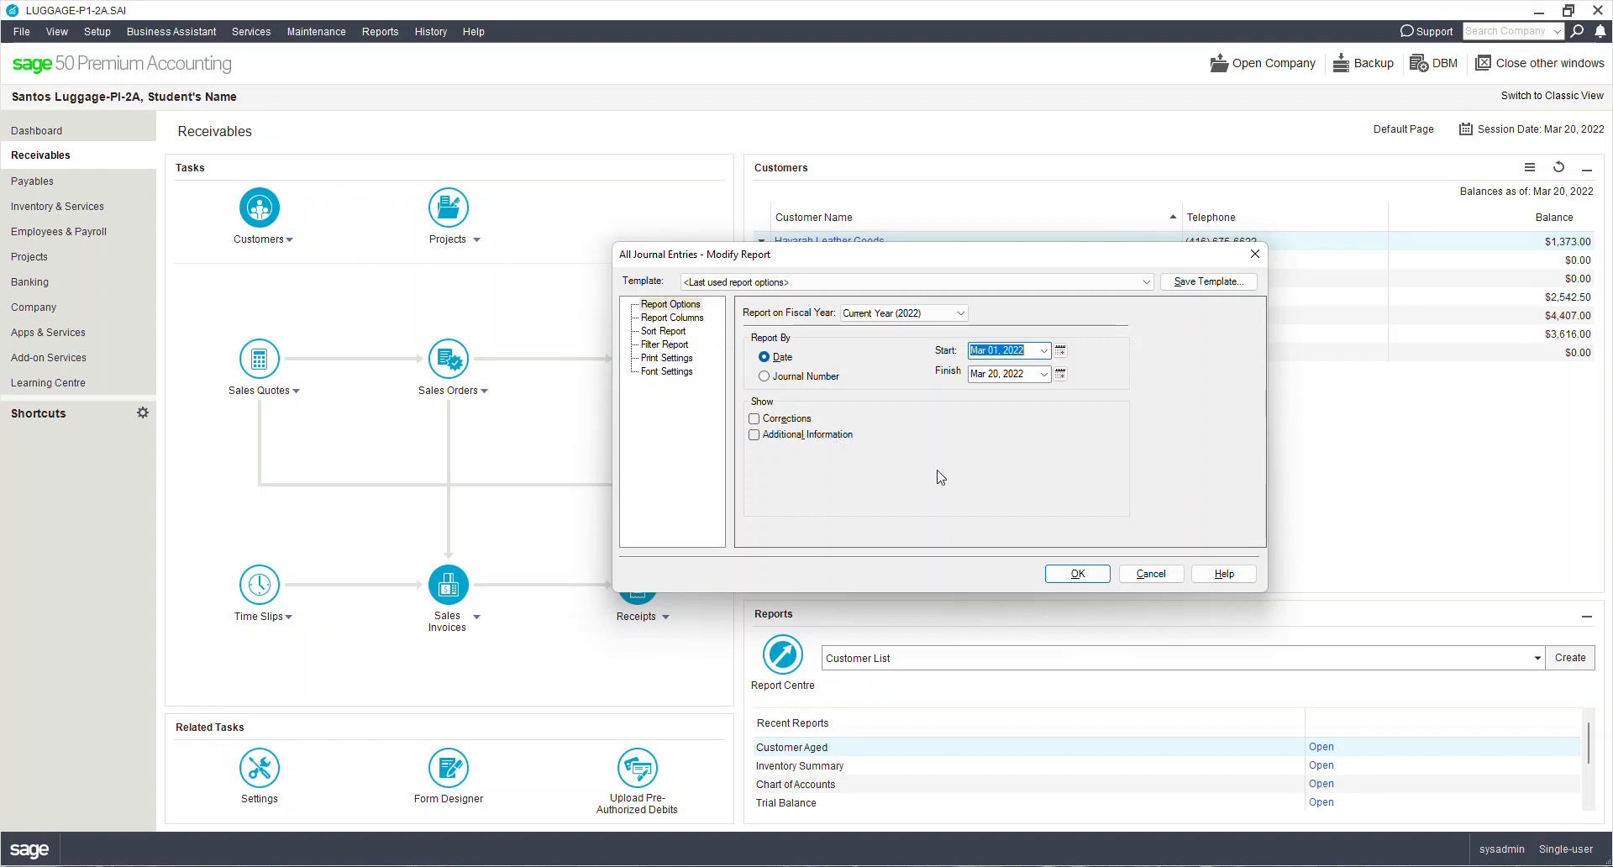
click(1096, 575)
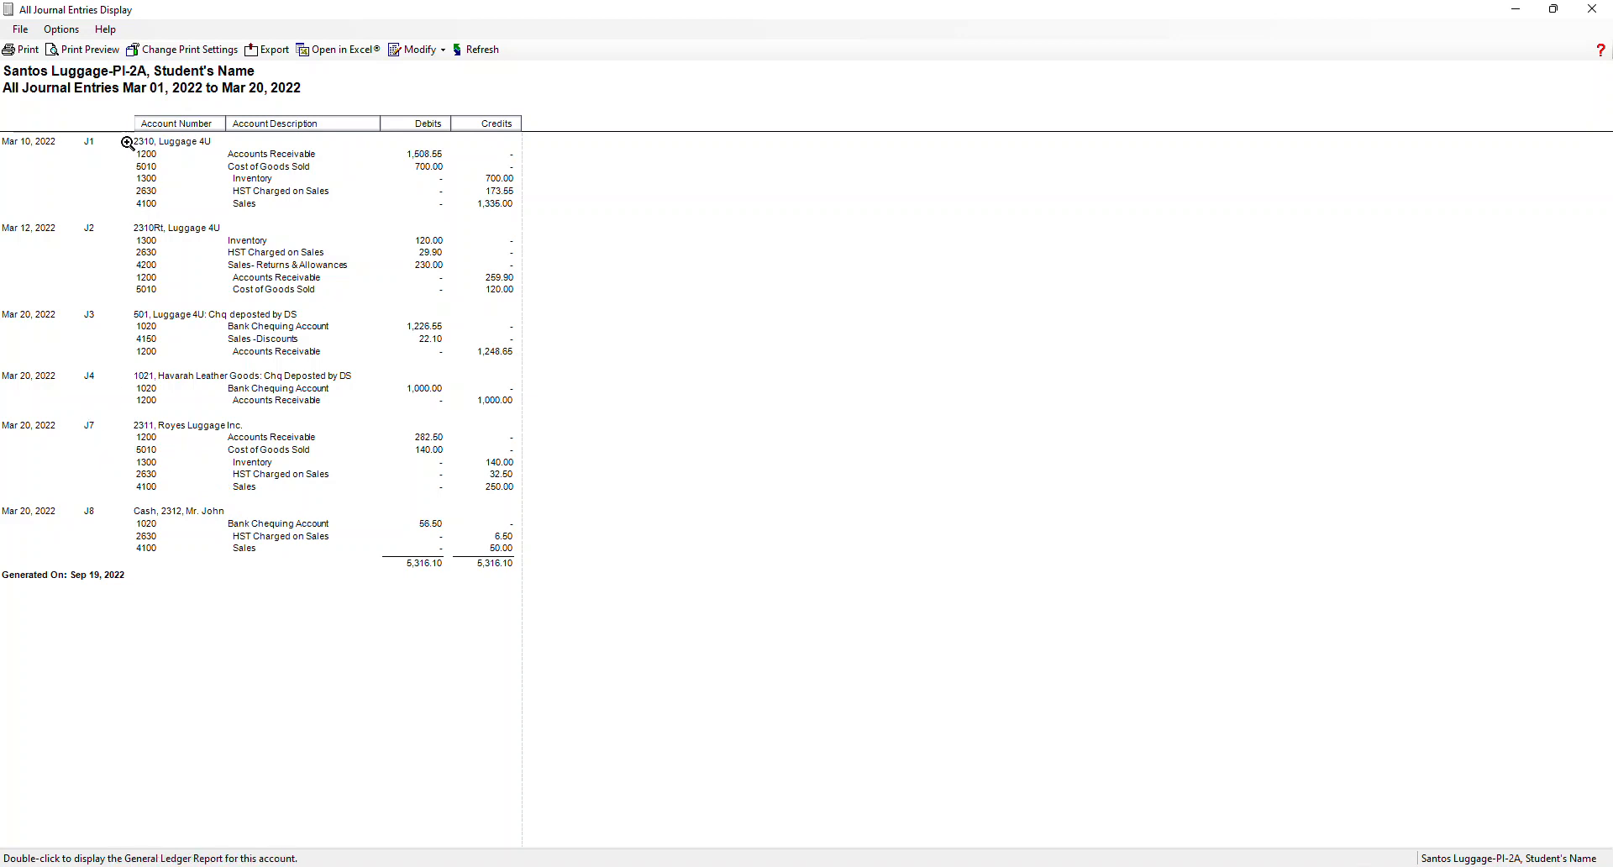
Export the All Journal Entries report as a PDF into the 02A_Luggage folder under its default file name, then close the report
click(281, 57)
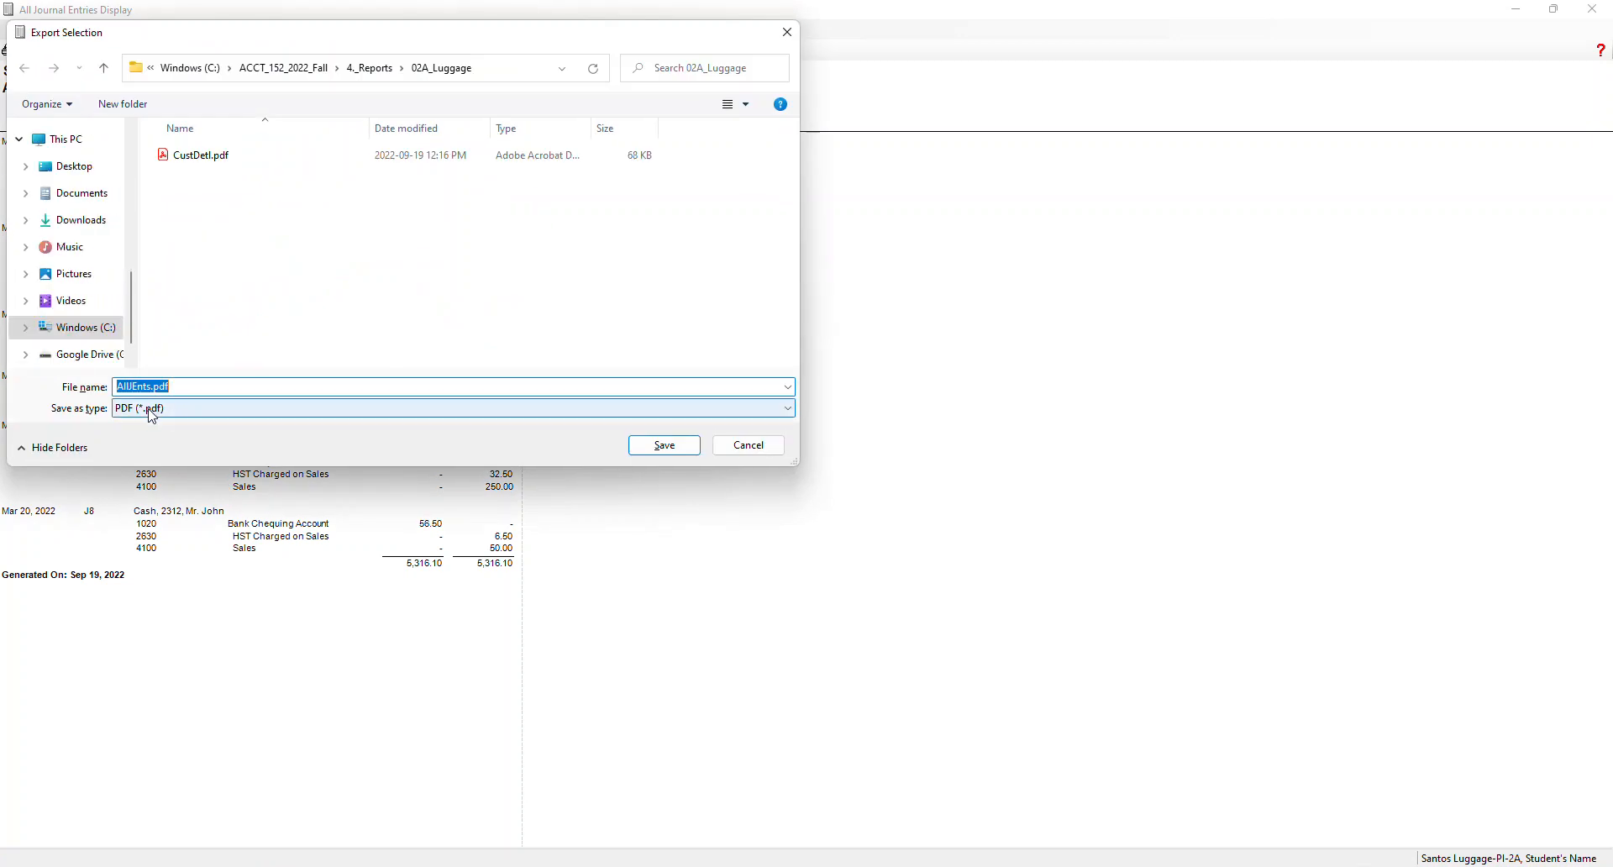
click(661, 446)
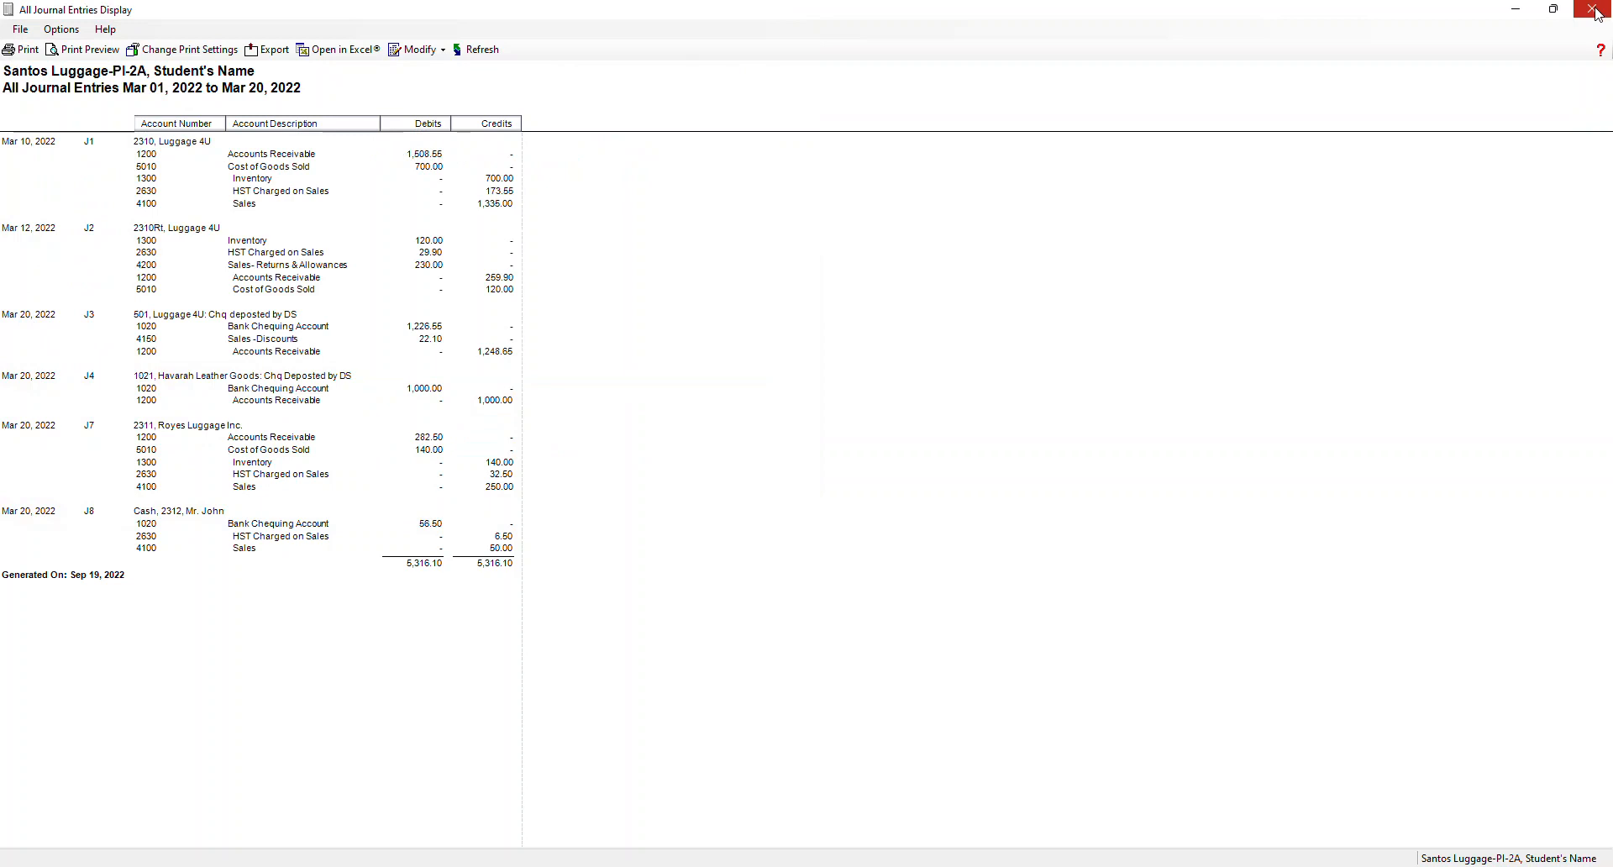
click(1594, 12)
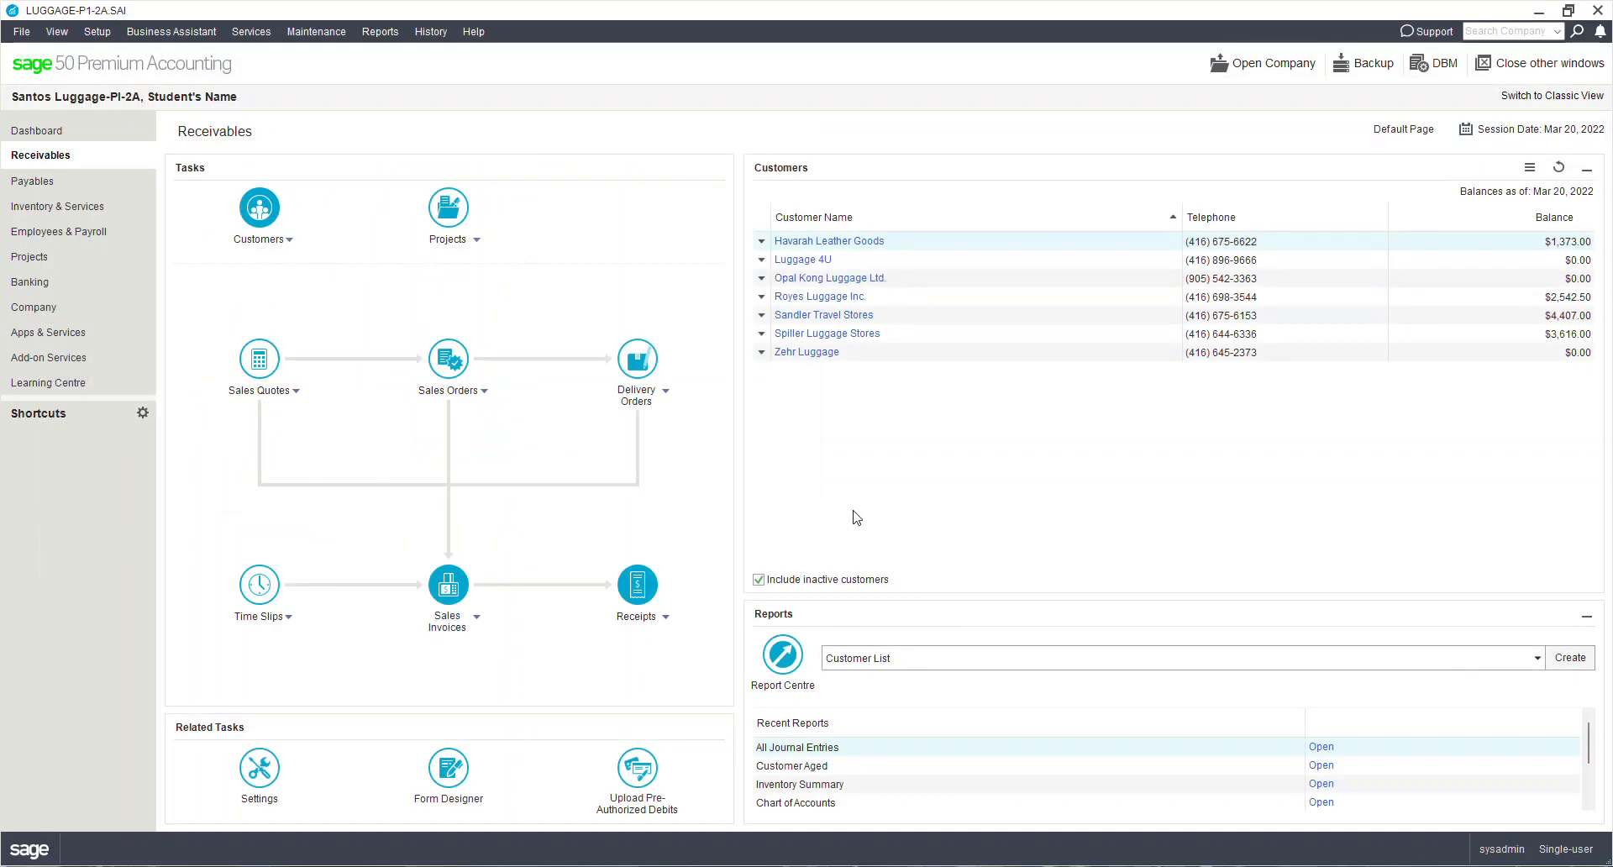
Display the All Journal Entries report with corrections included, review the reversing and correcting entries, and close it
click(380, 32)
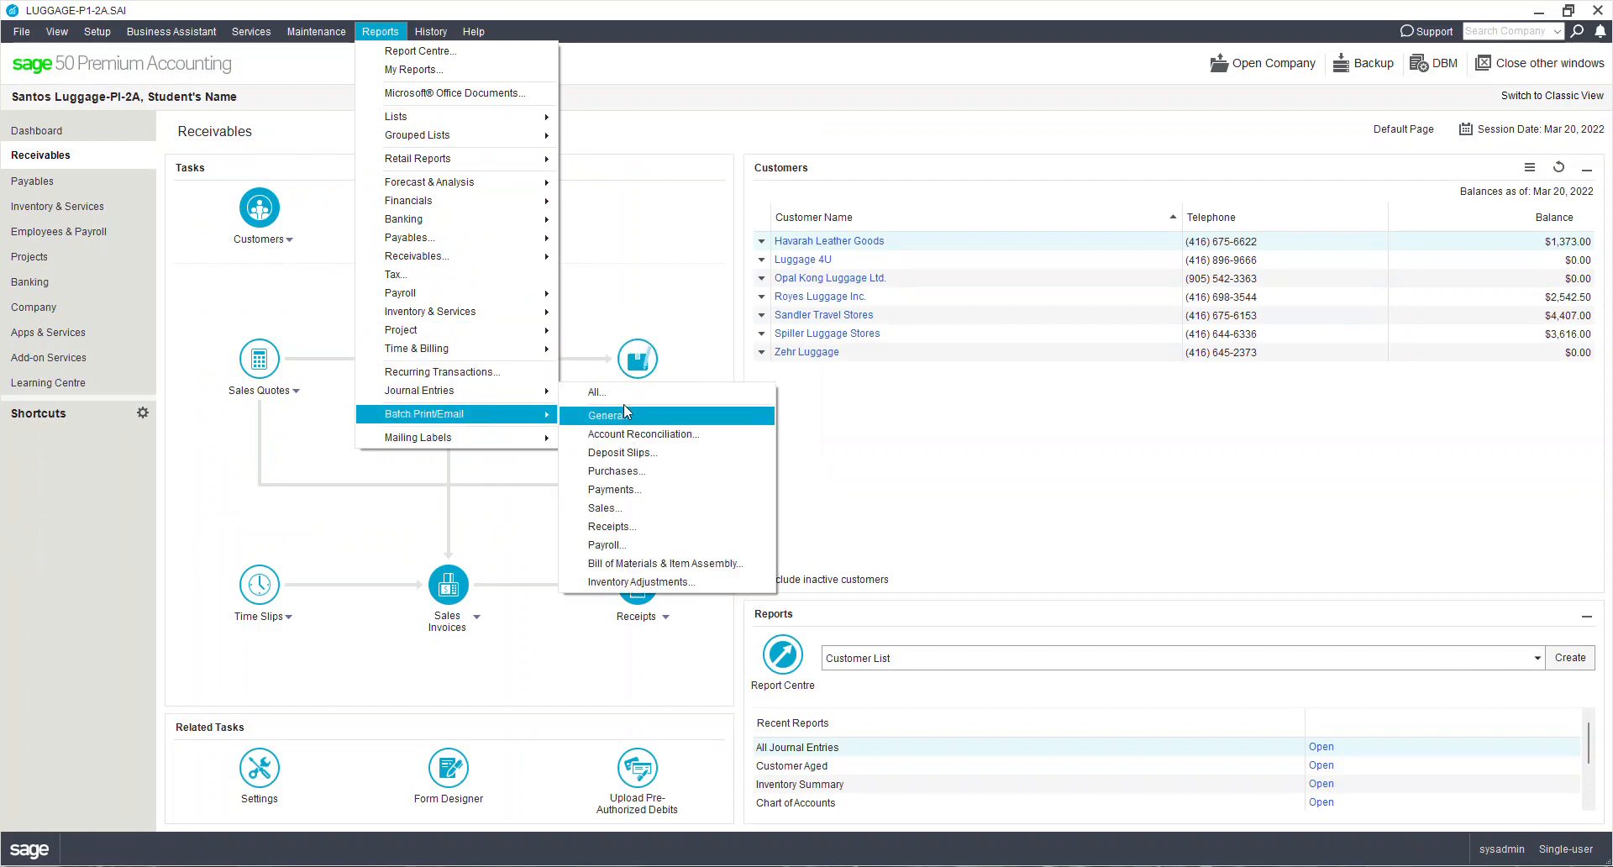
click(626, 403)
click(369, 32)
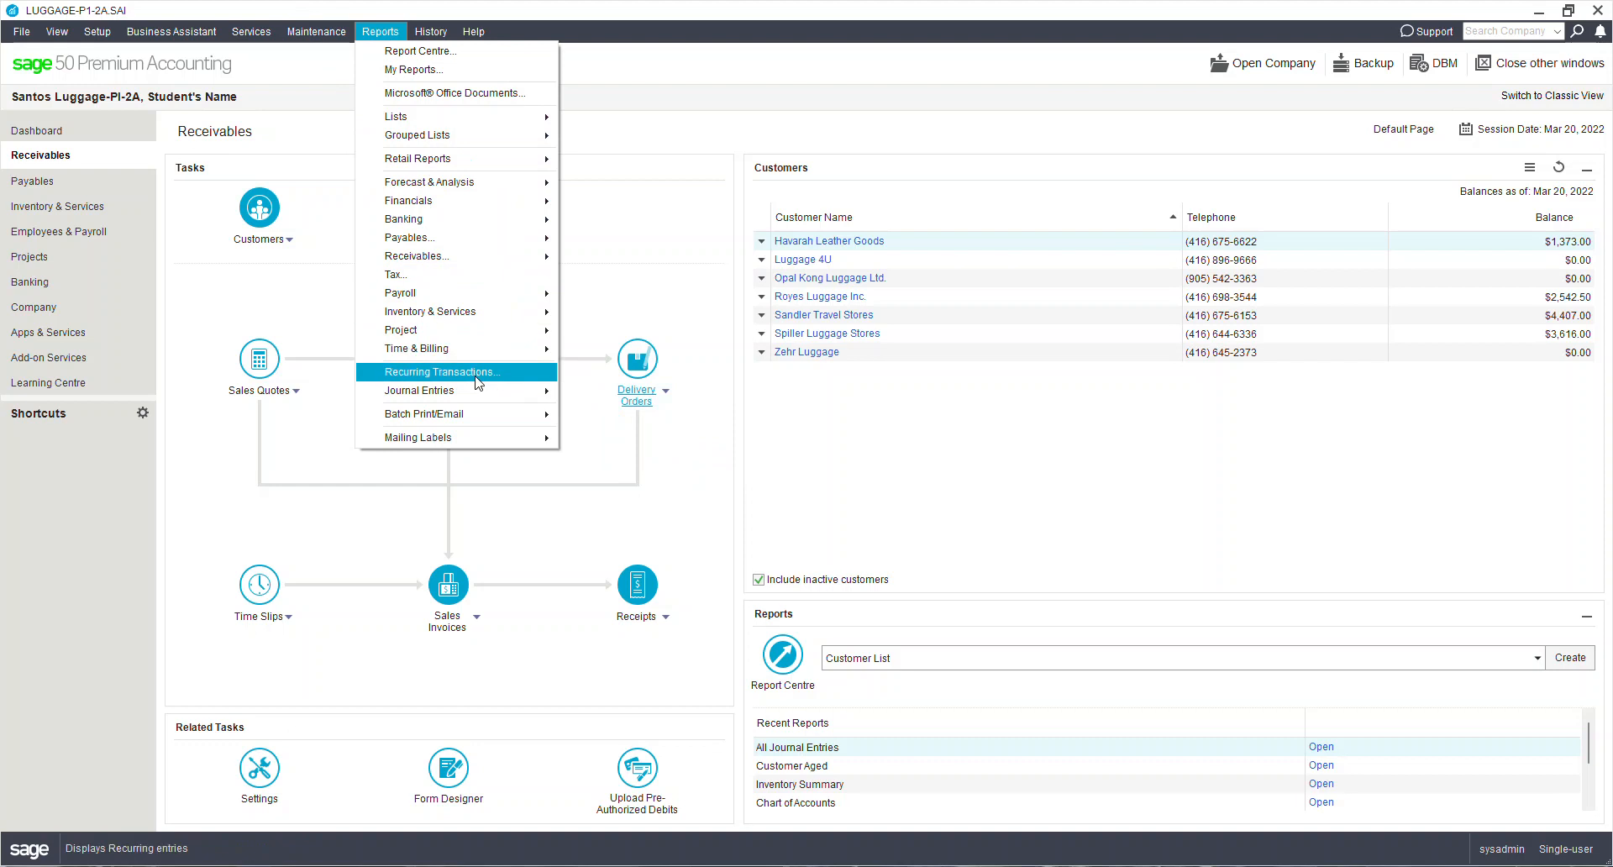
mouse_move(473, 400)
click(598, 393)
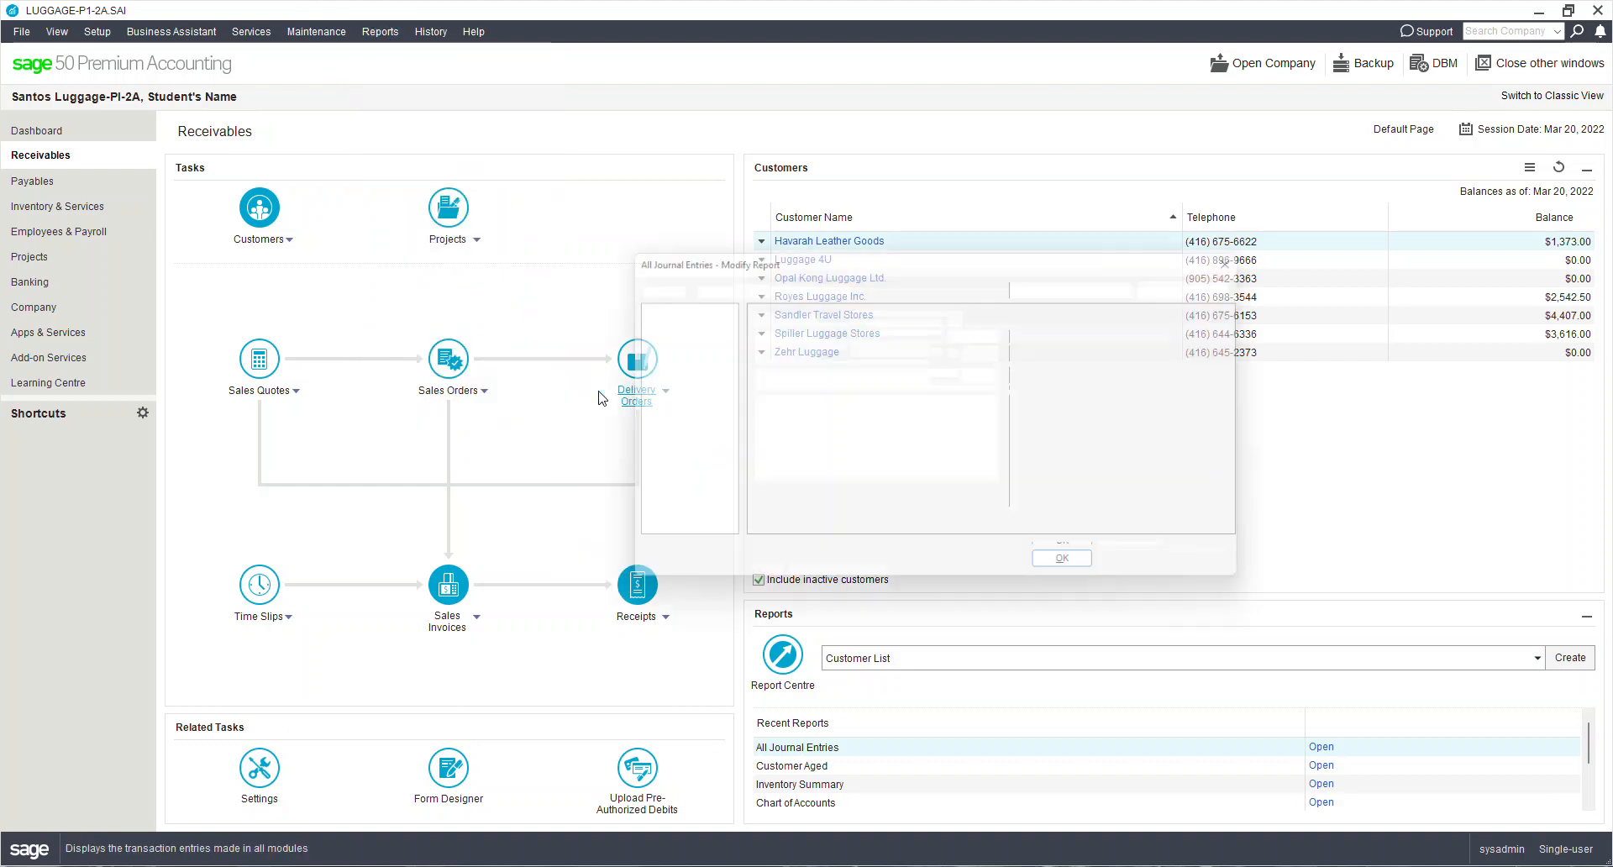
click(754, 419)
click(1095, 574)
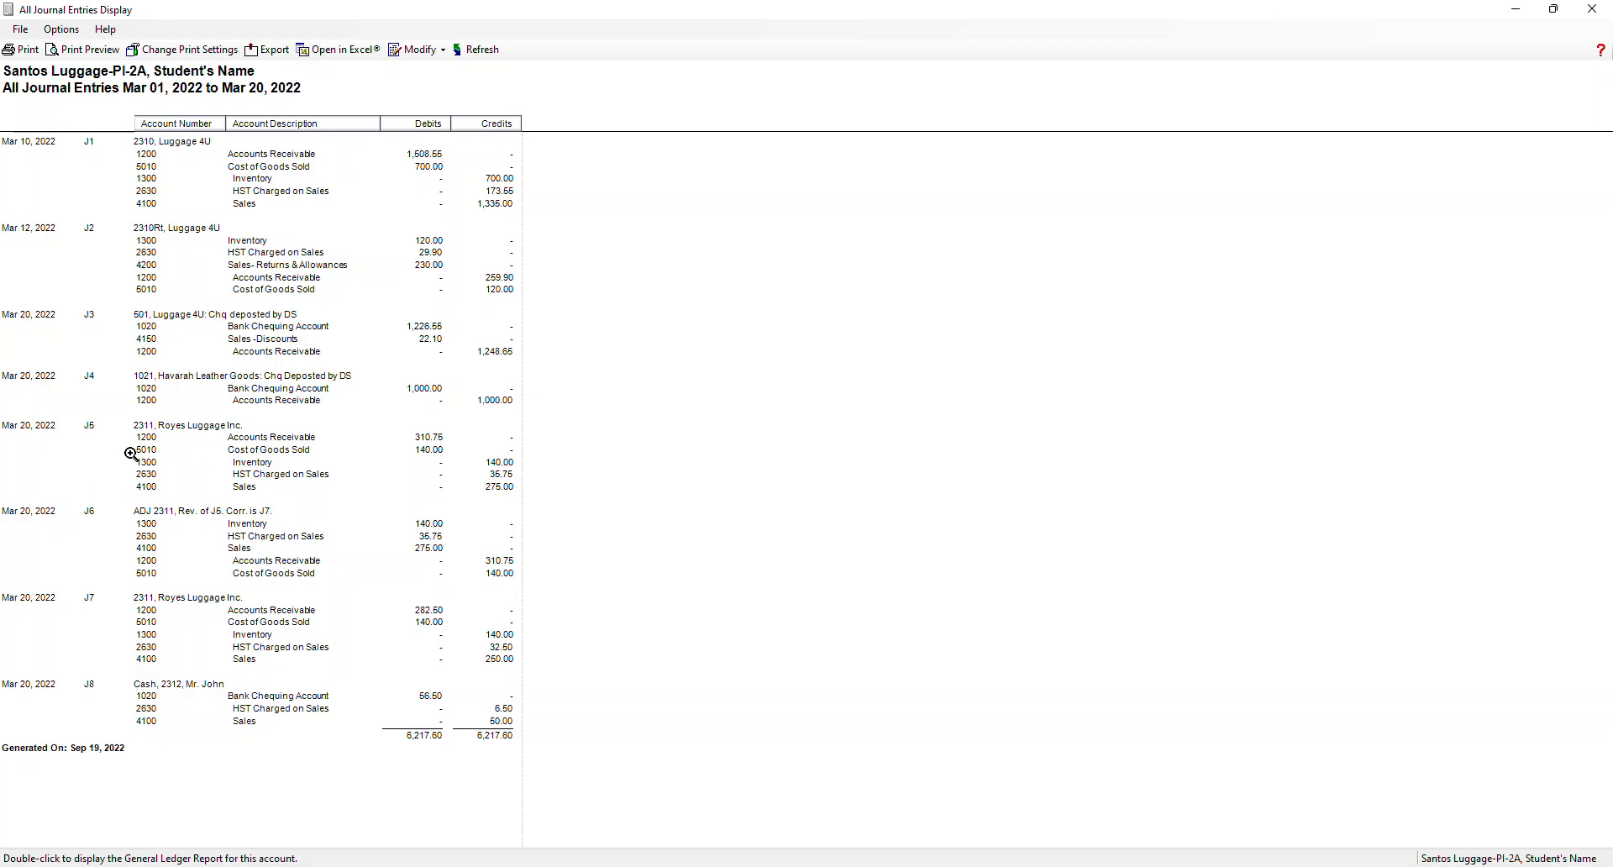
click(1591, 9)
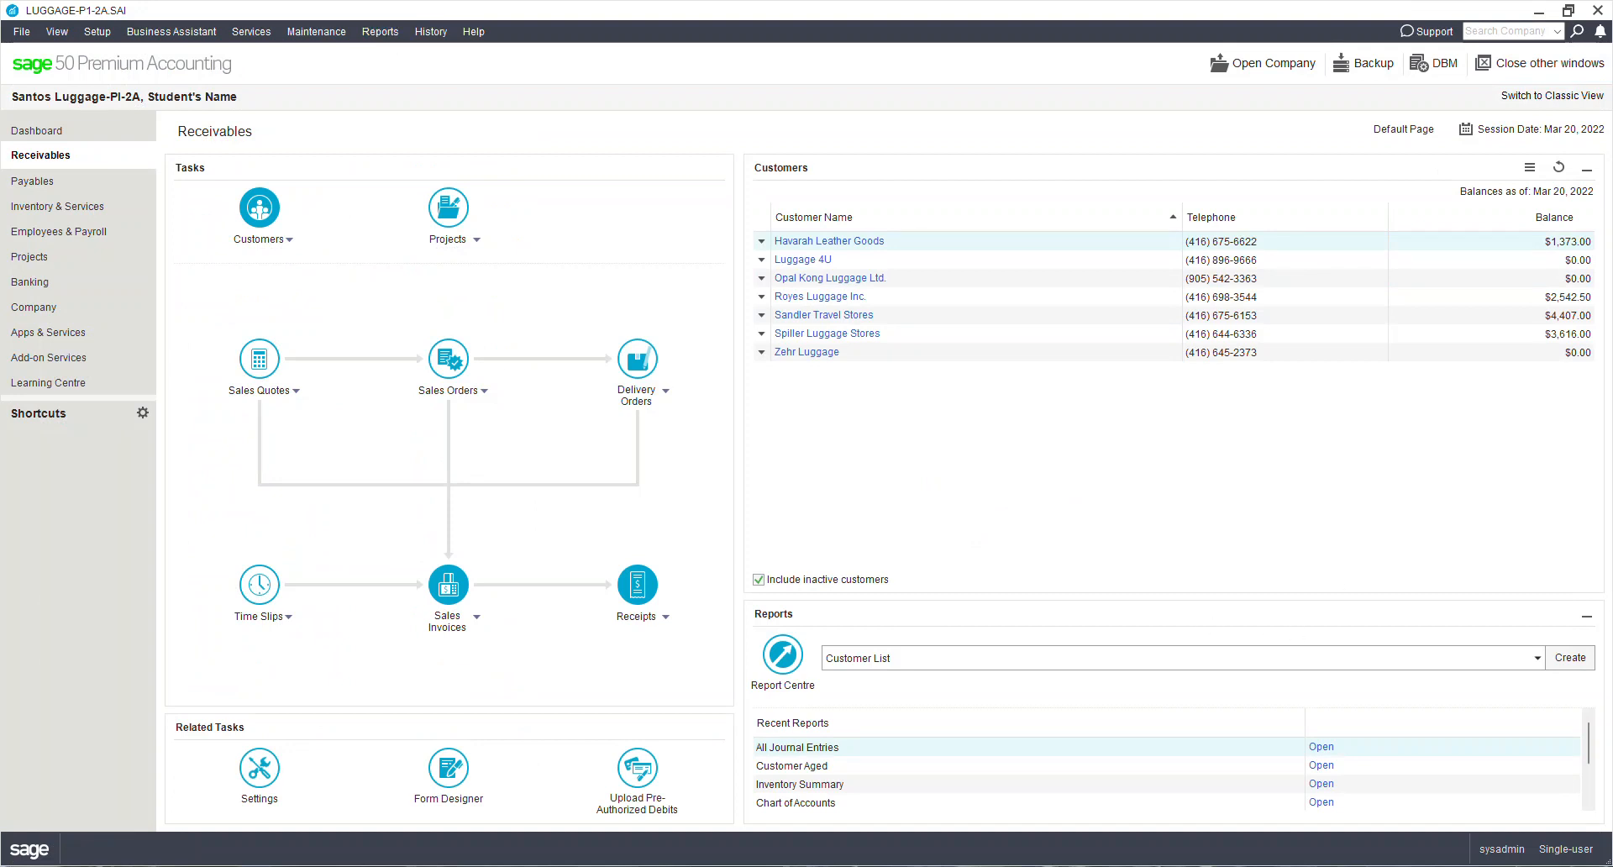
Switch to the Top Hat textbook in the browser, look through the Chapter 2A exercise index, and close the reading view
key(alt+Tab)
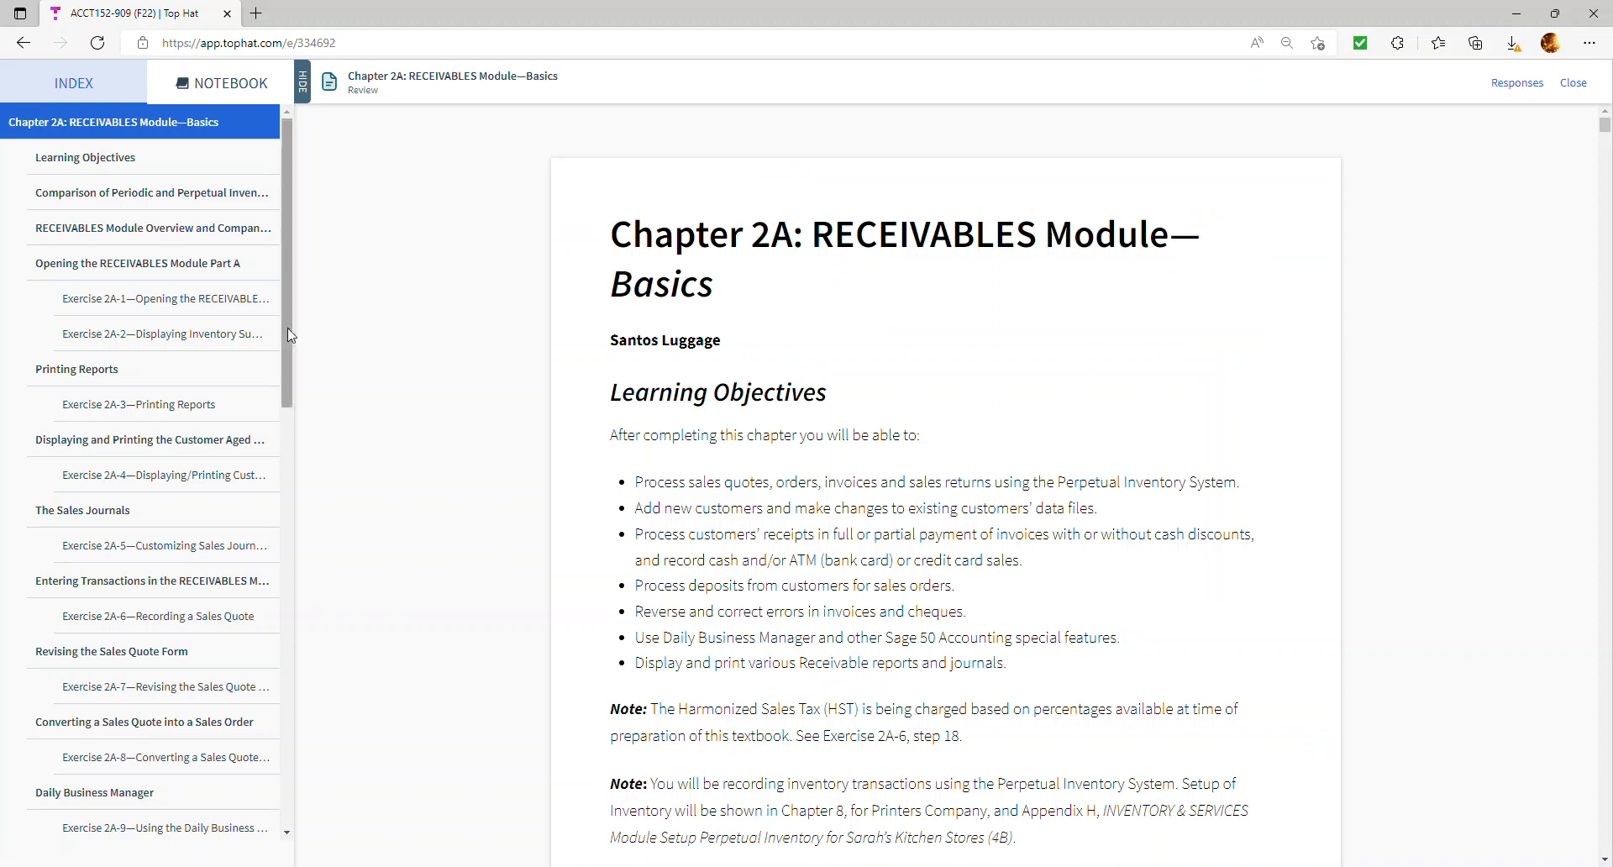
drag(286, 327, 276, 728)
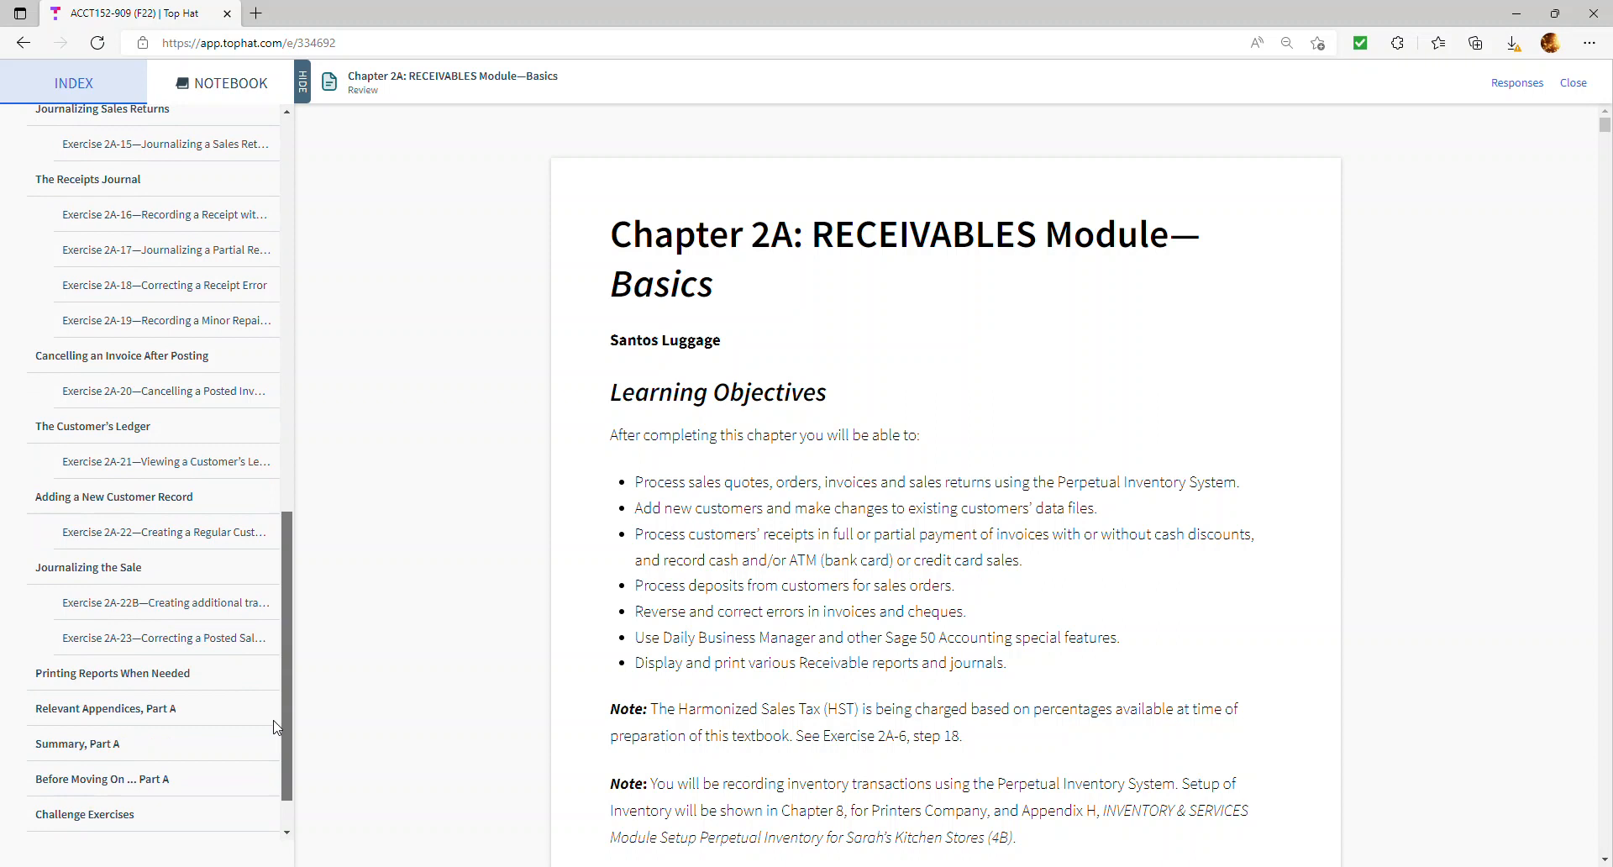
drag(275, 727, 307, 319)
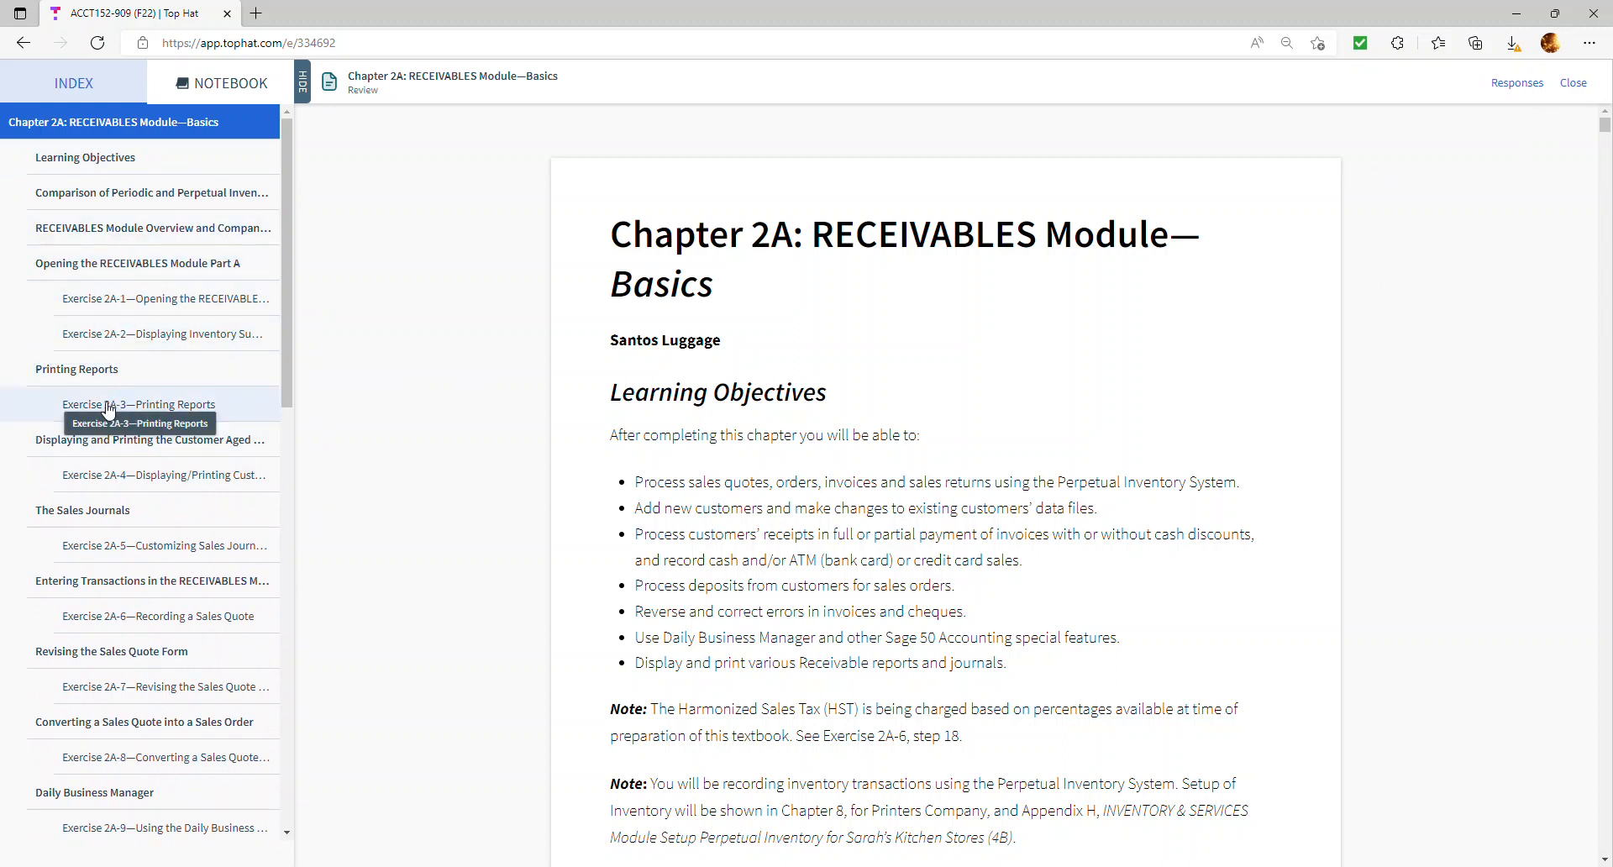
click(1583, 88)
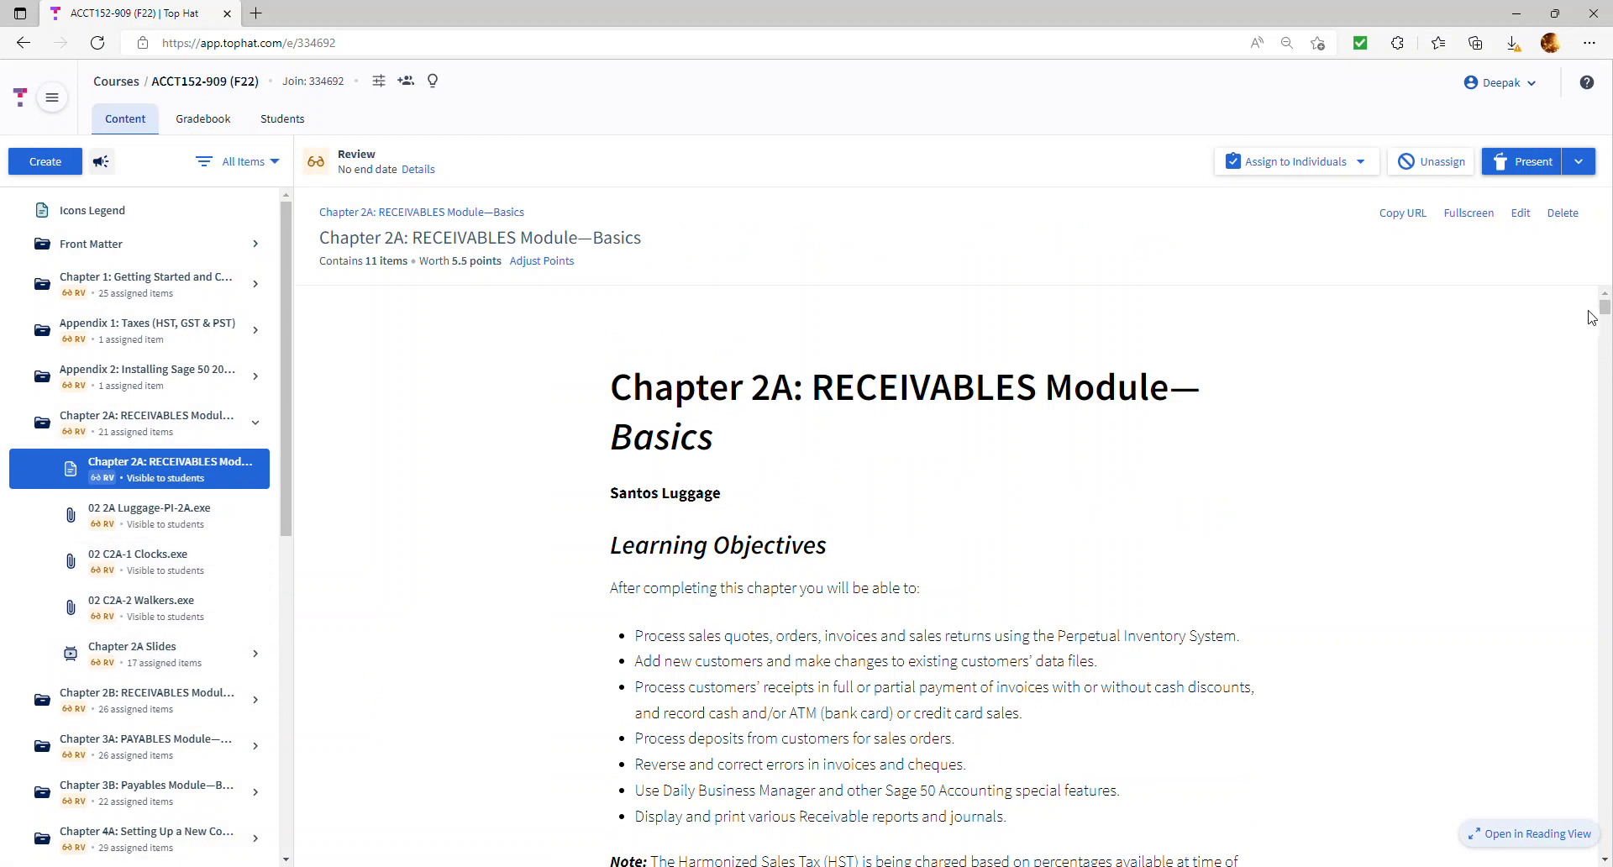
Examine the end-of-chapter questions and Challenge Exercises 02 C2A-1 Clocks and 02 C2A-2 Dog Walkers, including their transactions and required reports
drag(1605, 308, 1608, 830)
scroll(1404, 713, down, 15)
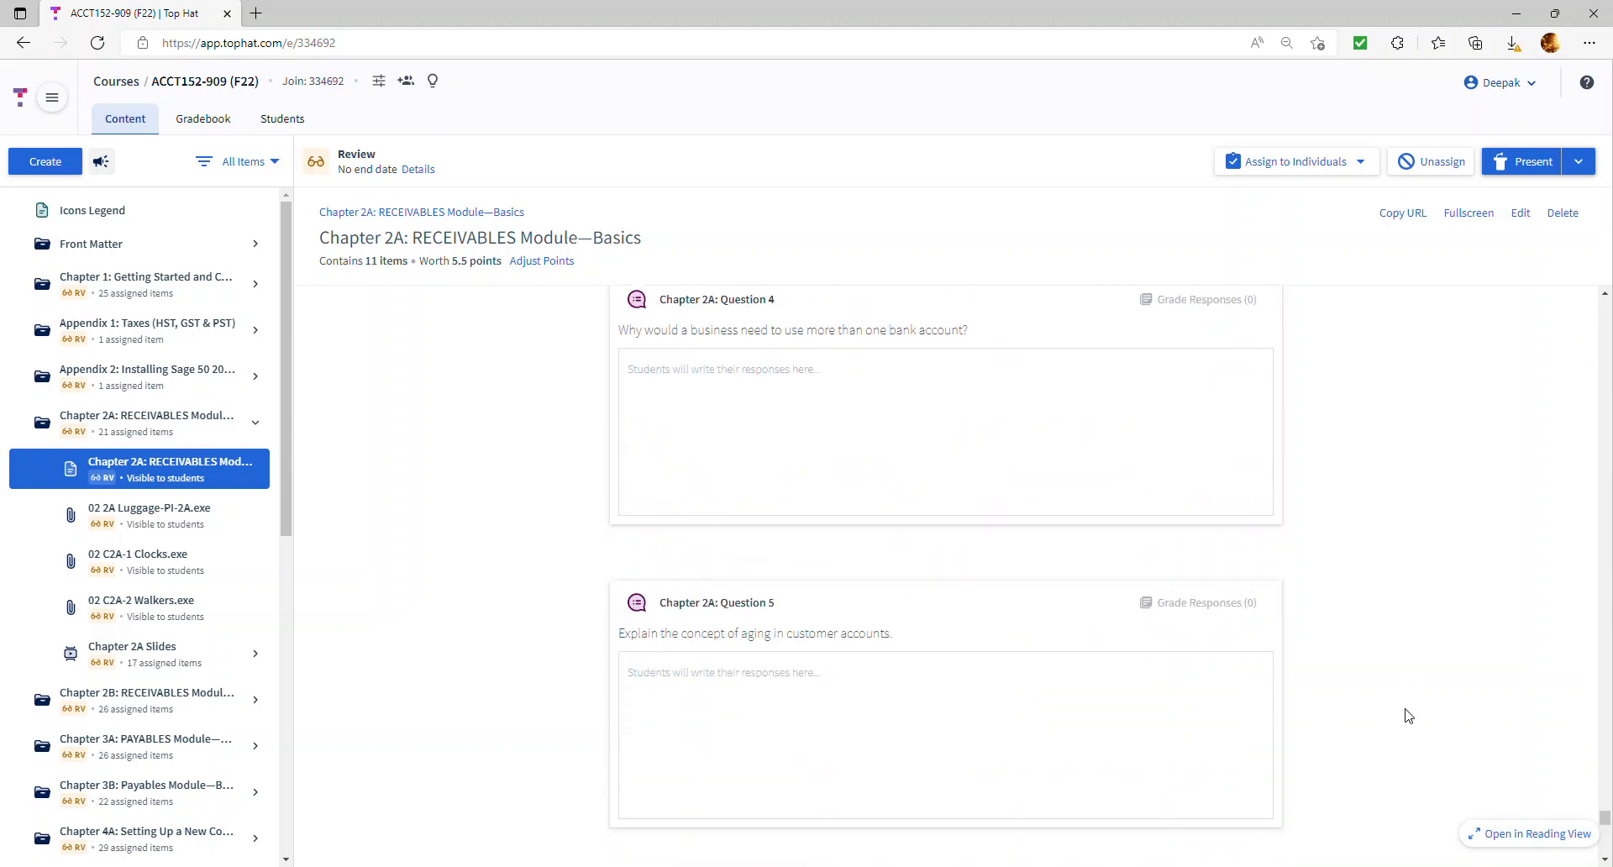
scroll(1409, 715, down, 8)
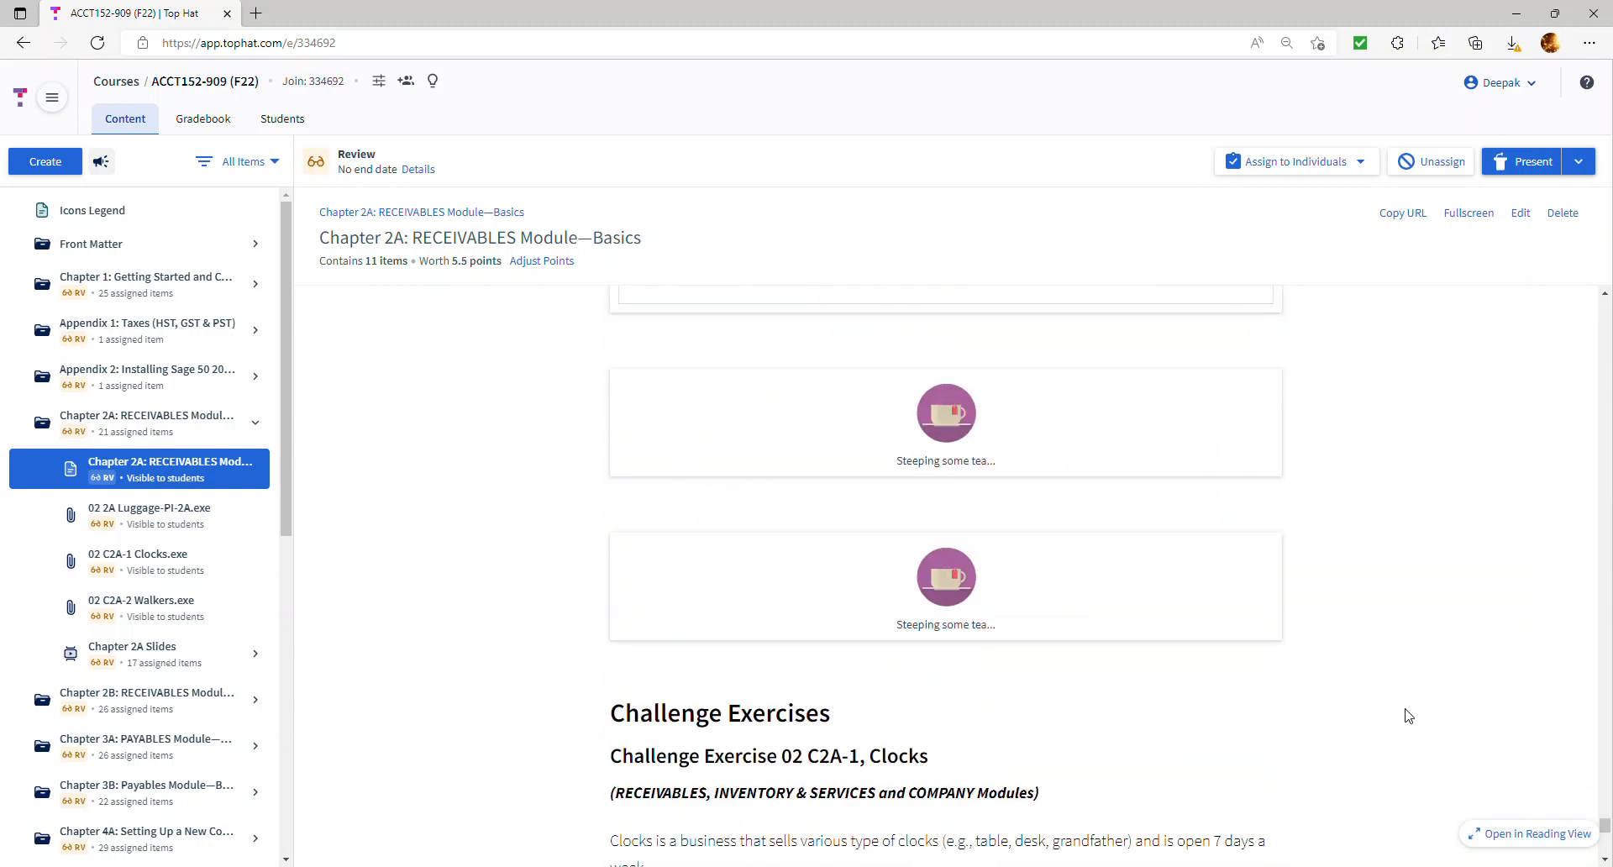
scroll(1384, 711, down, 2)
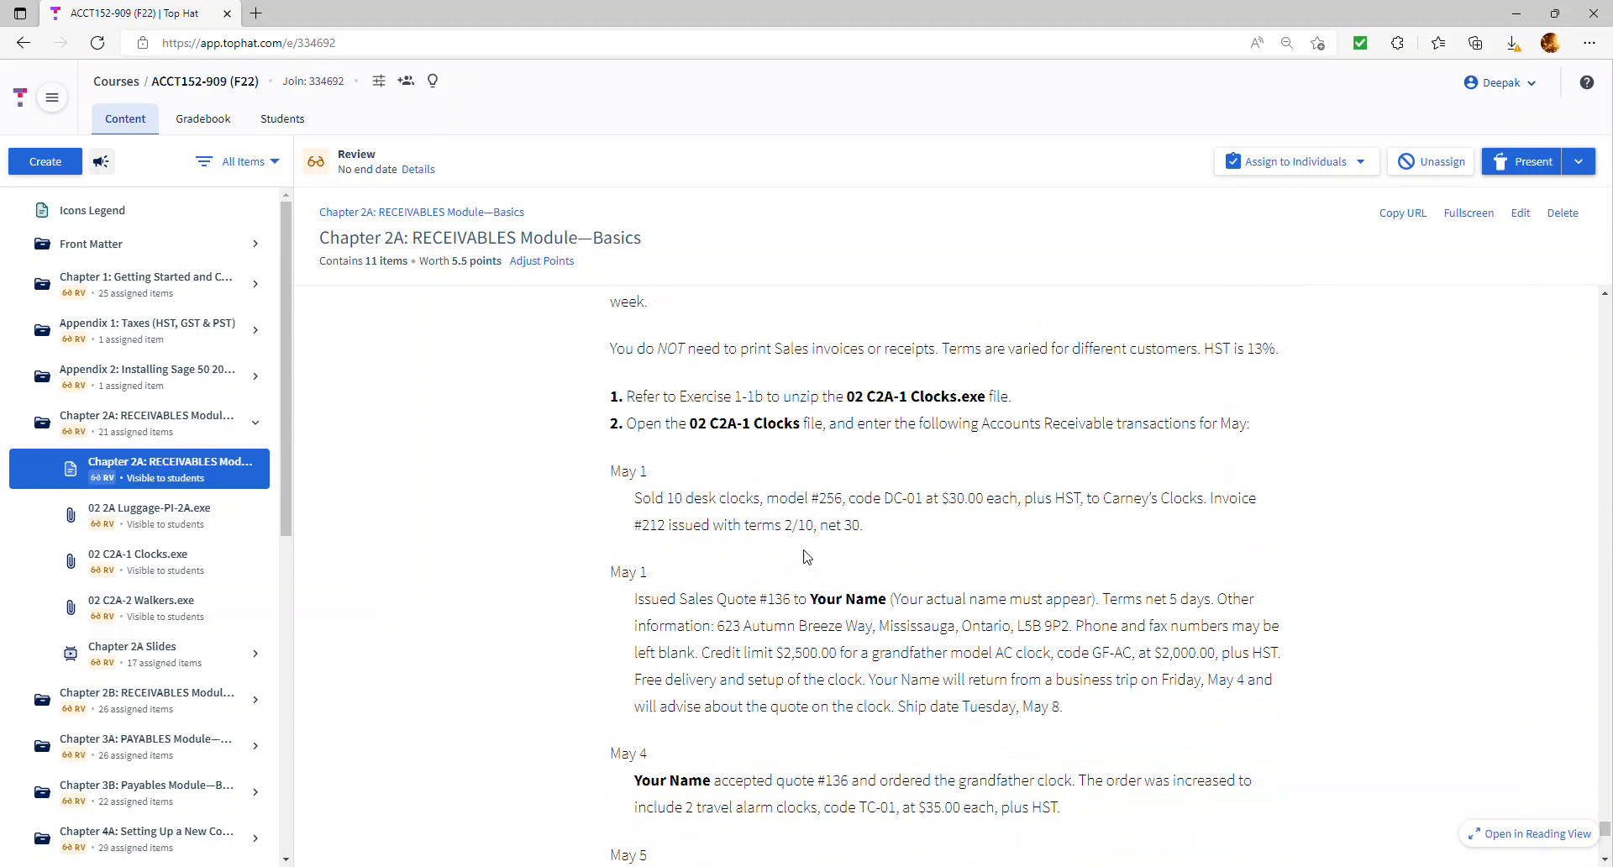
scroll(857, 555, down, 6)
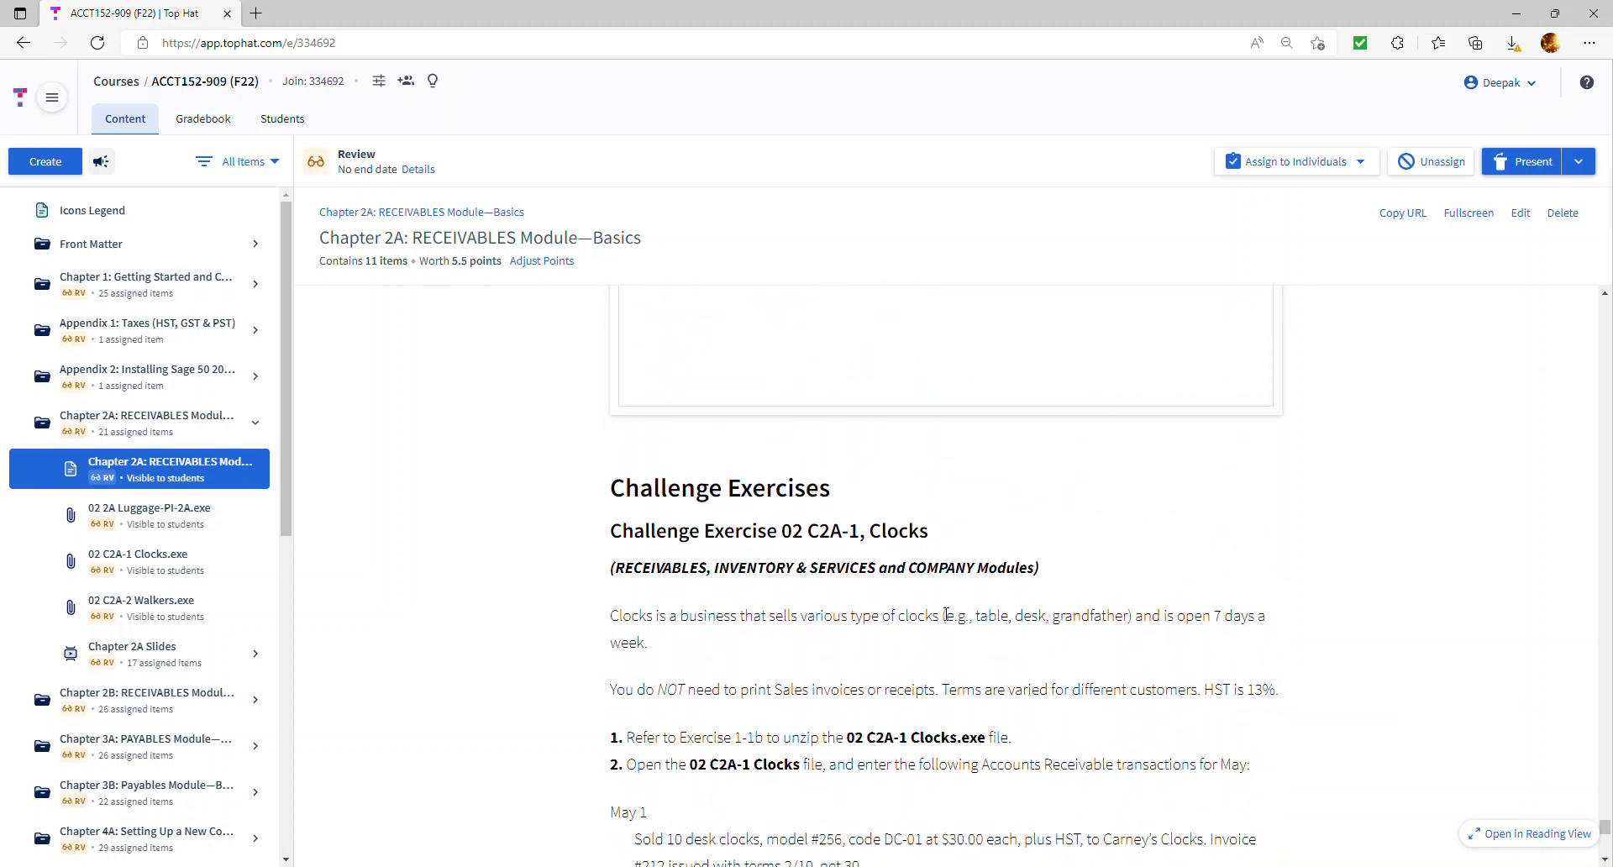
scroll(856, 555, down, 15)
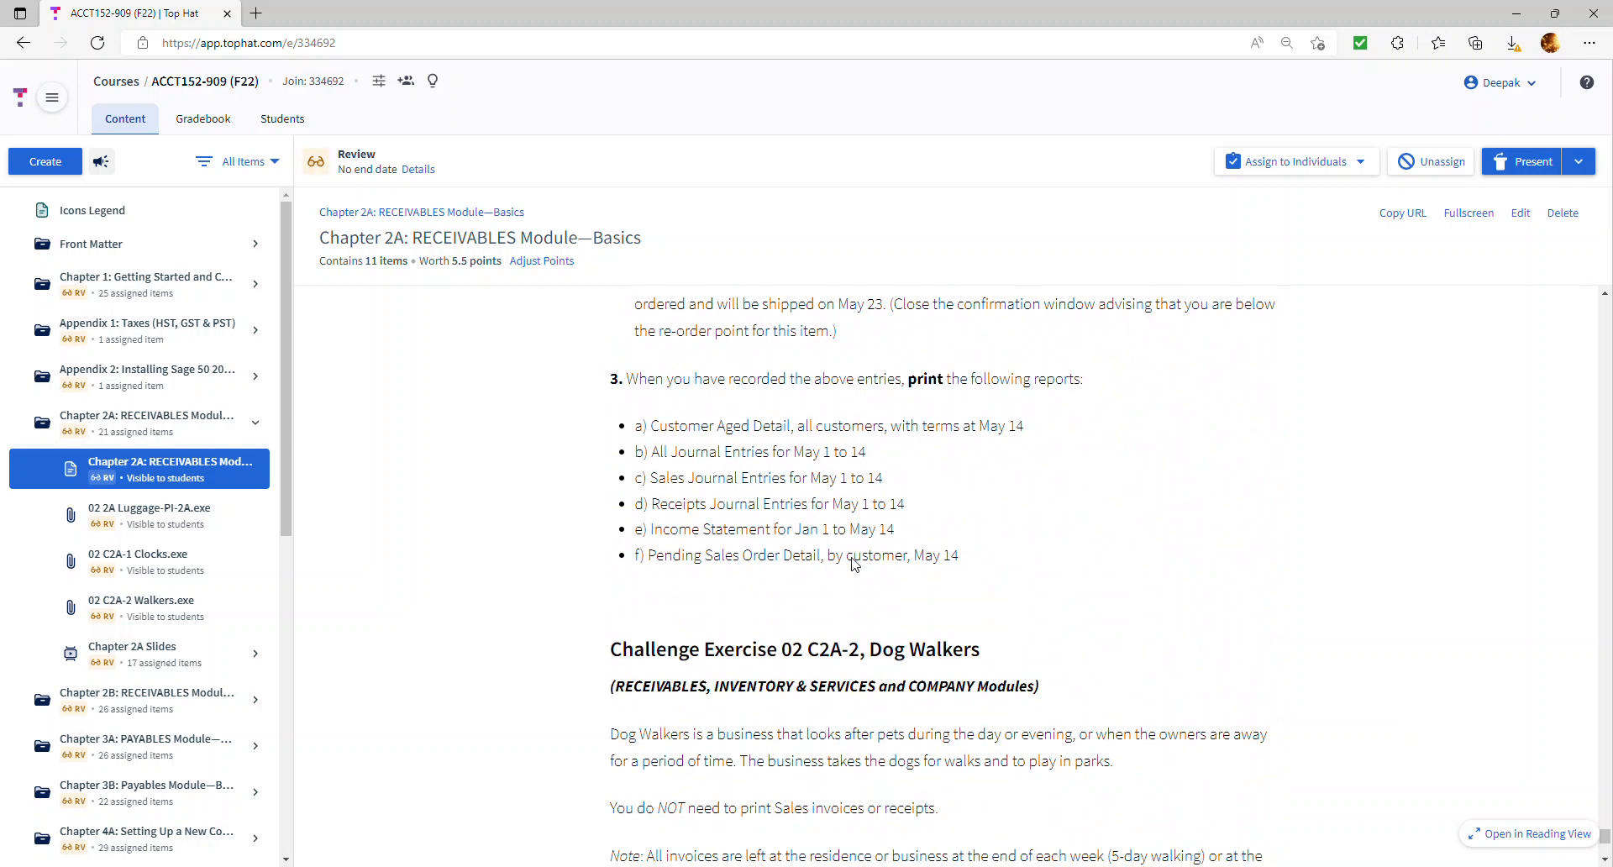
scroll(853, 560, down, 10)
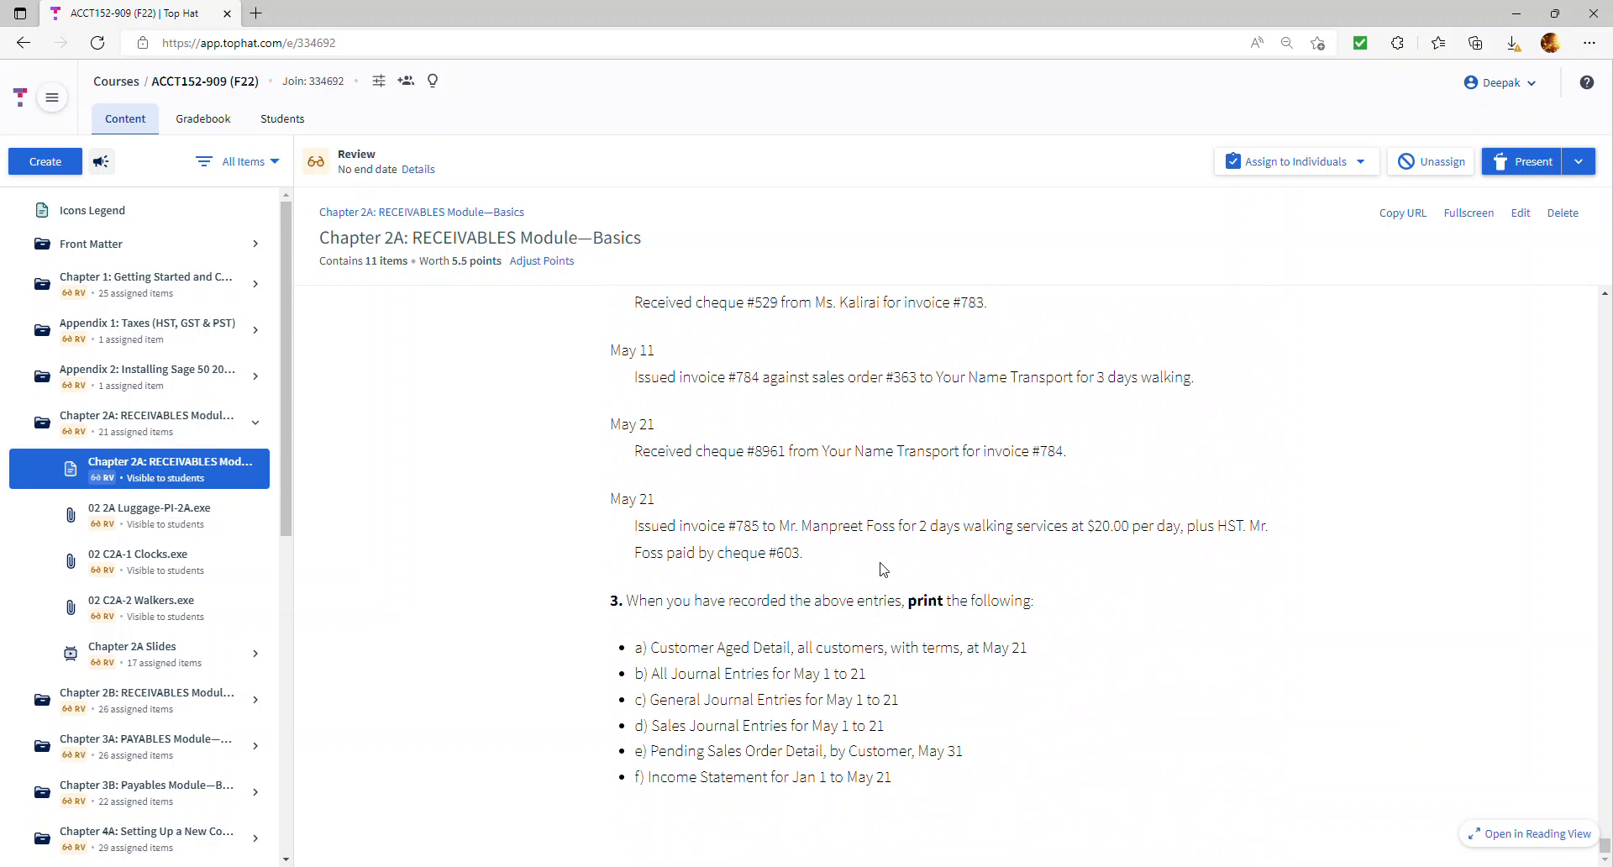
scroll(753, 563, up, 15)
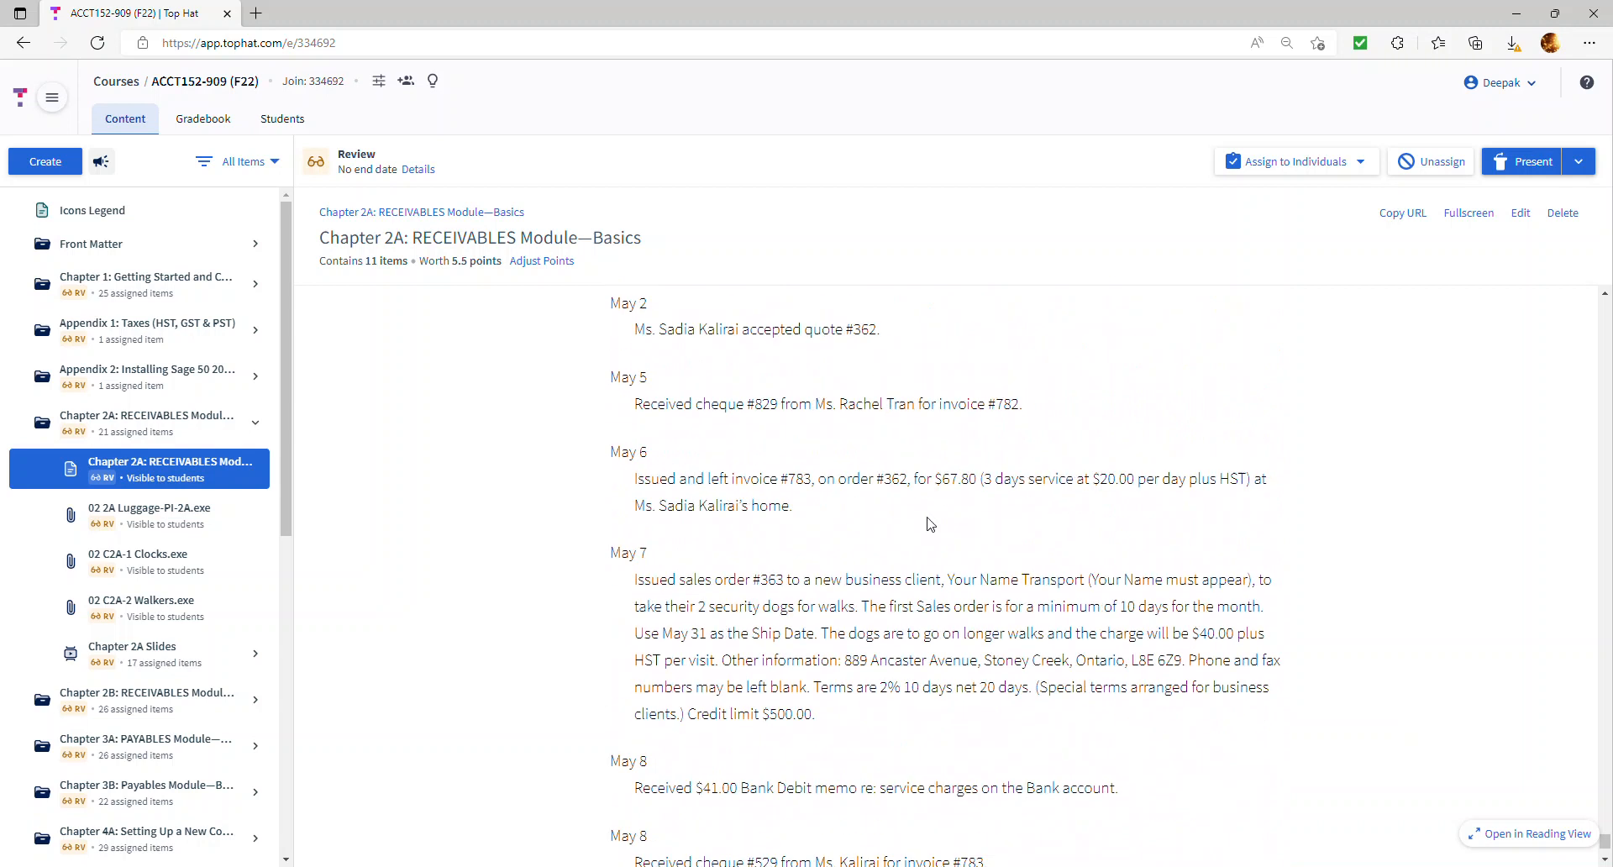
scroll(739, 522, down, 7)
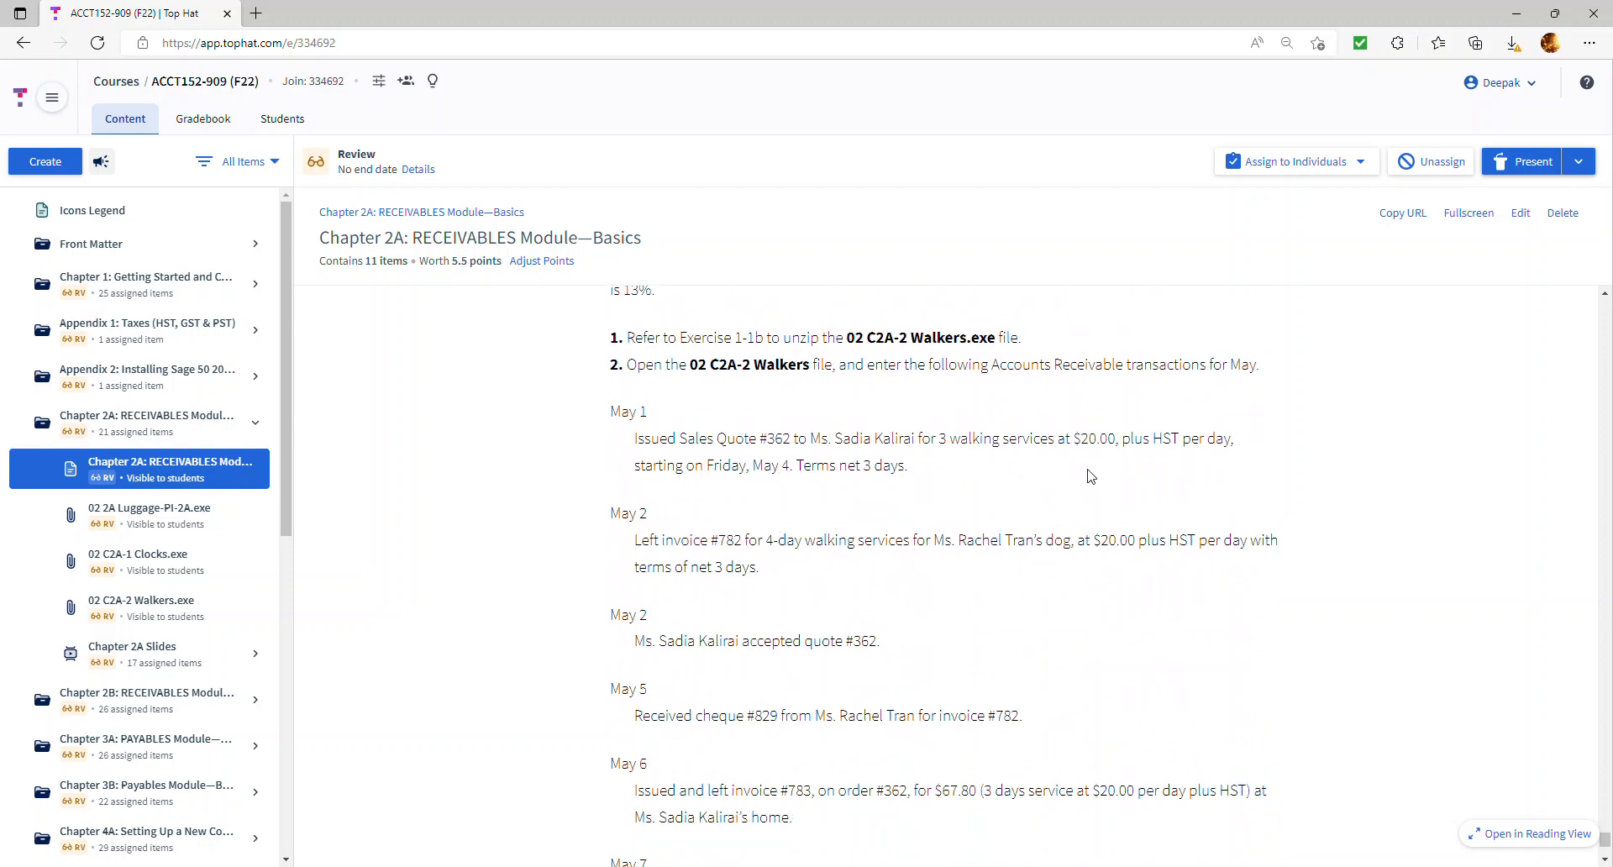
scroll(731, 553, up, 1)
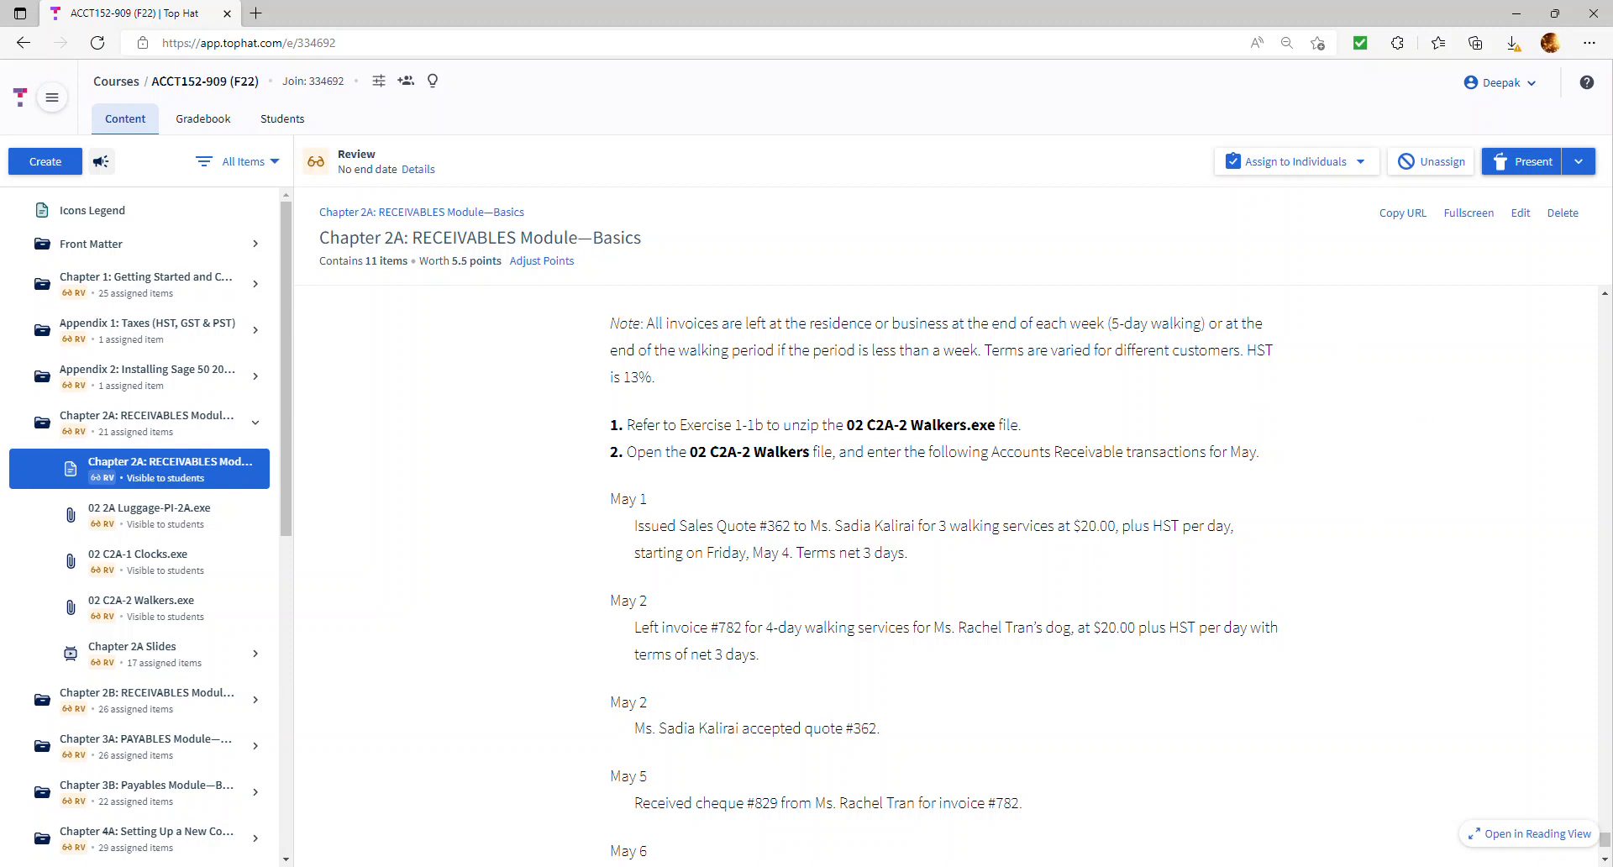
key(alt+Tab)
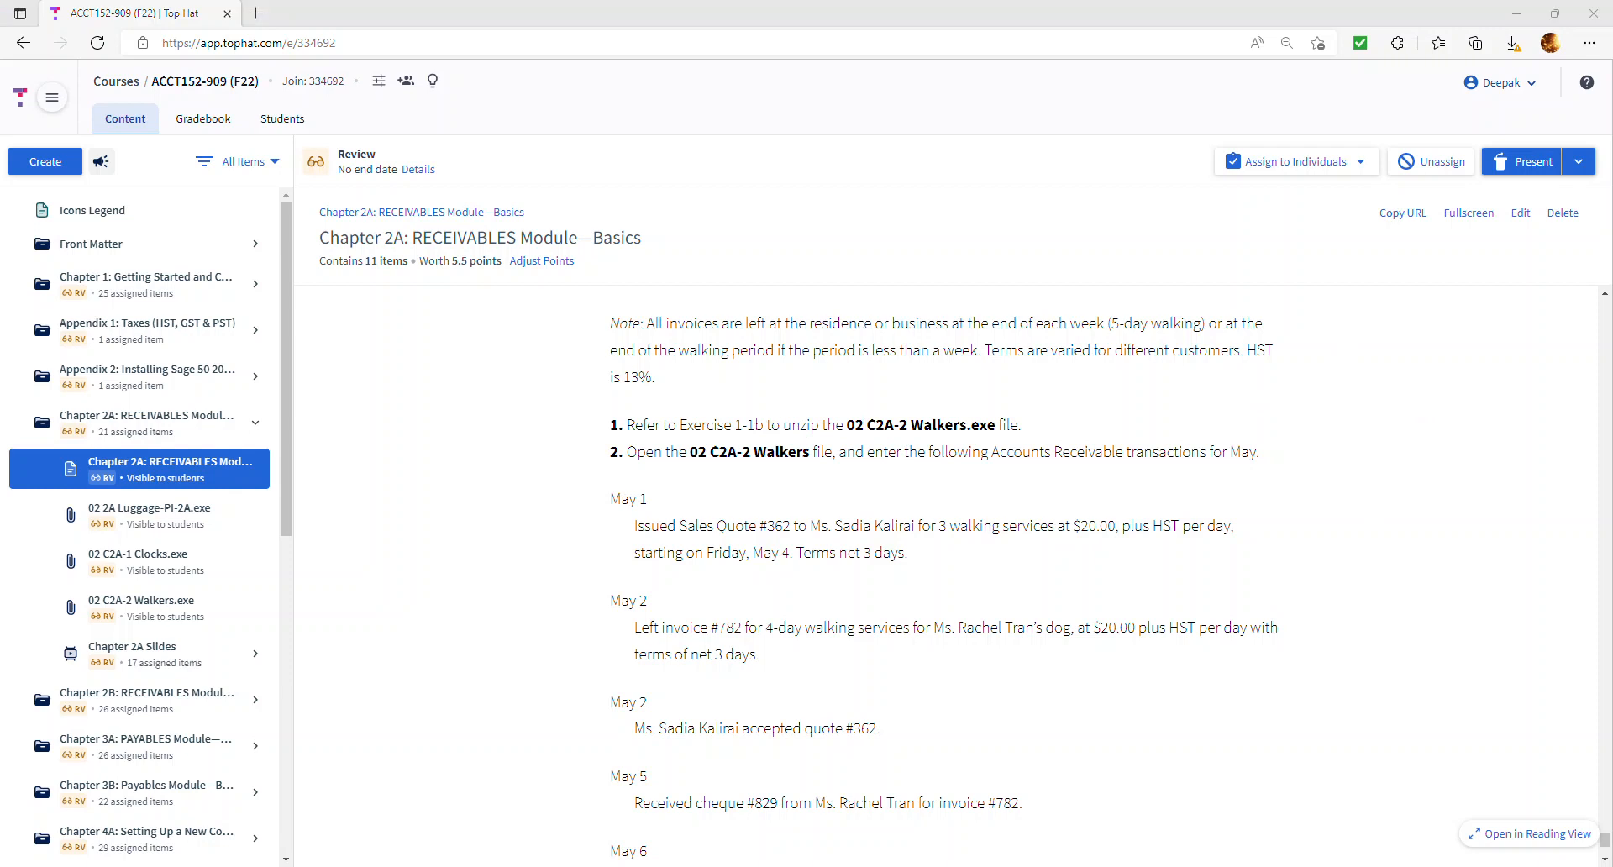